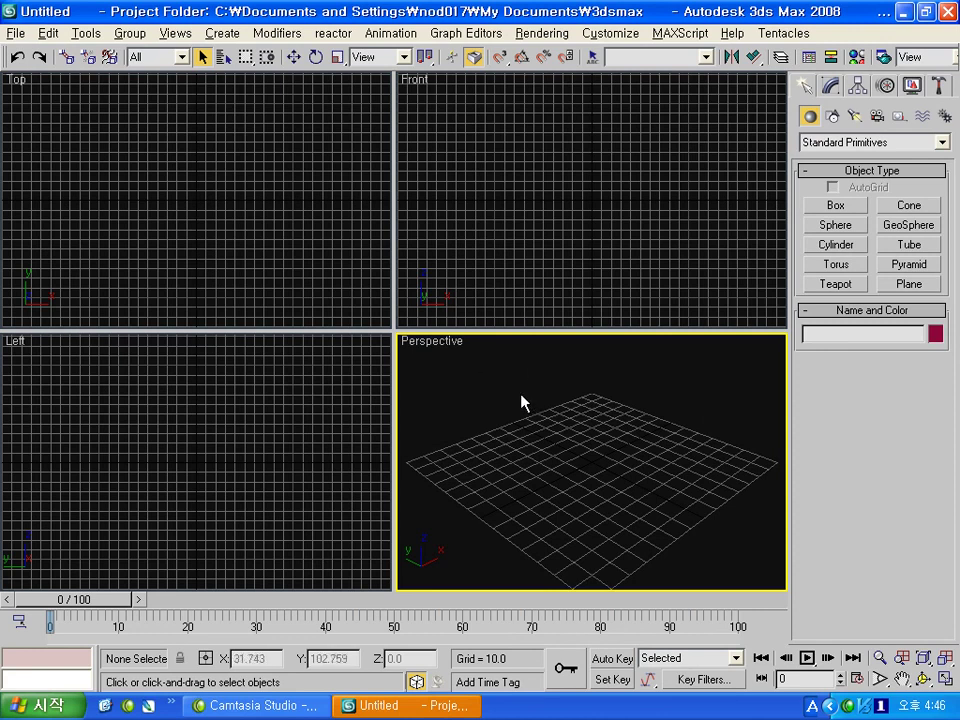
- Switch the Create panel to Particle Systems and select PF Source
click(849, 143)
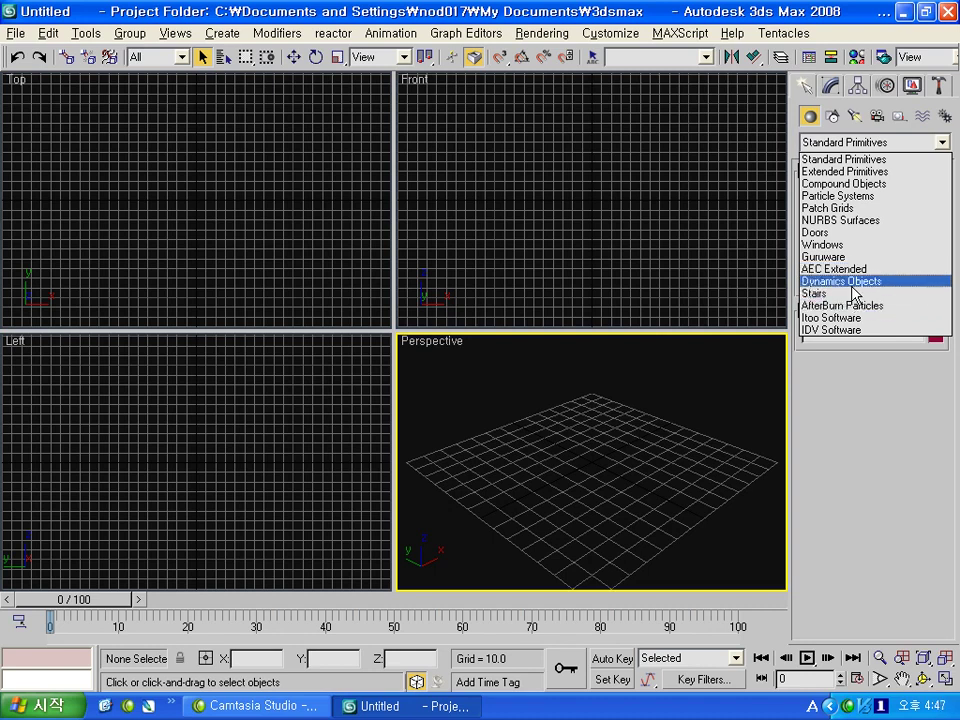
click(850, 196)
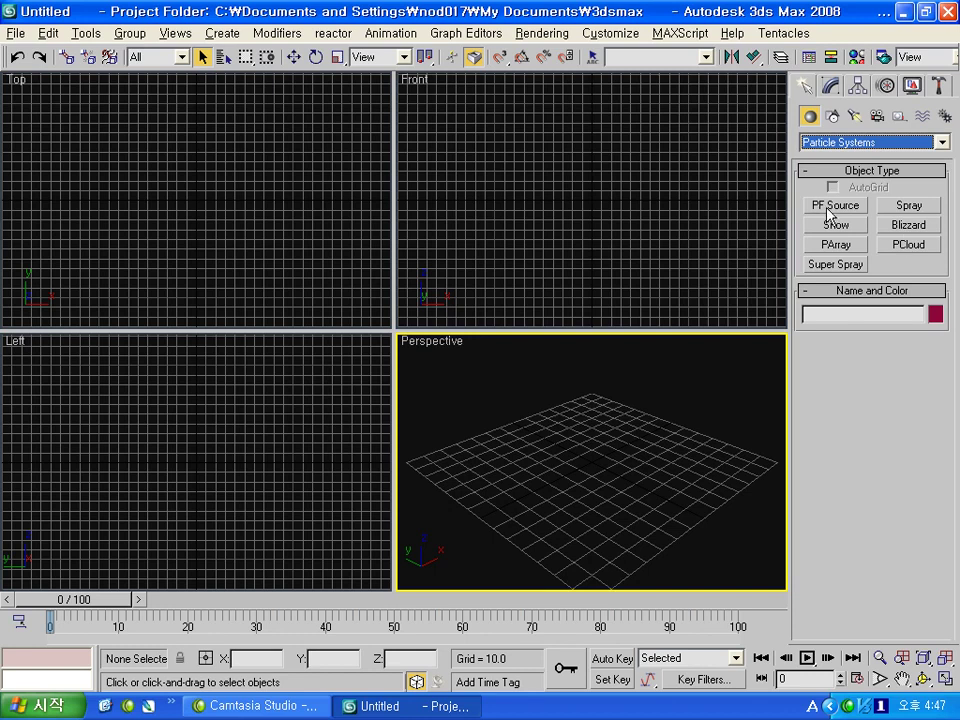
click(826, 213)
click(841, 392)
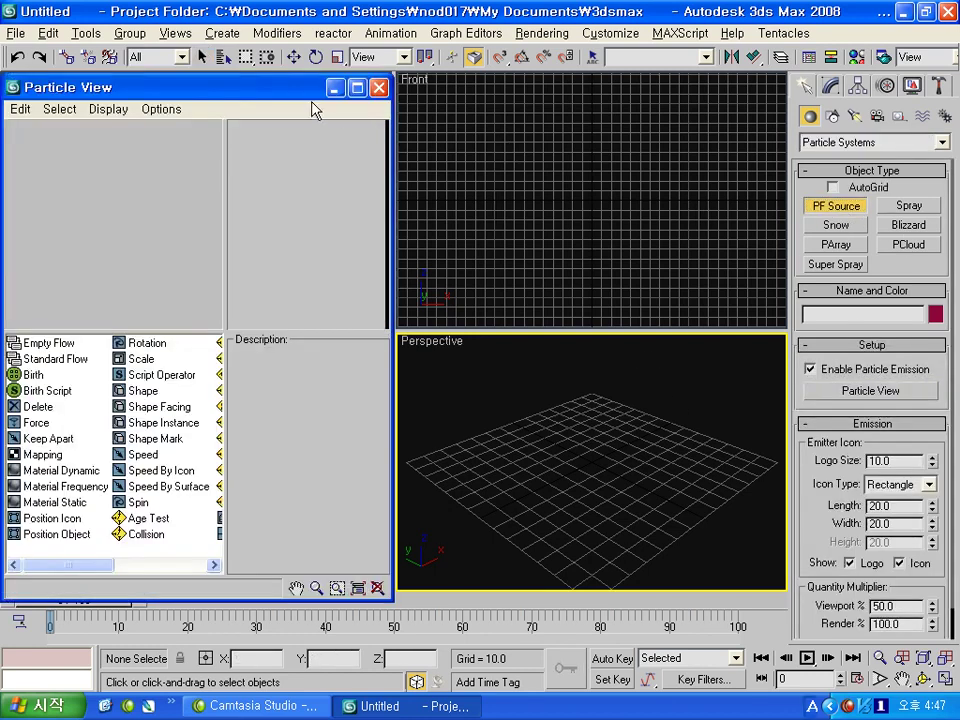
mouse_move(305, 86)
mouse_down()
mouse_move(456, 75)
mouse_move(421, 72)
mouse_up()
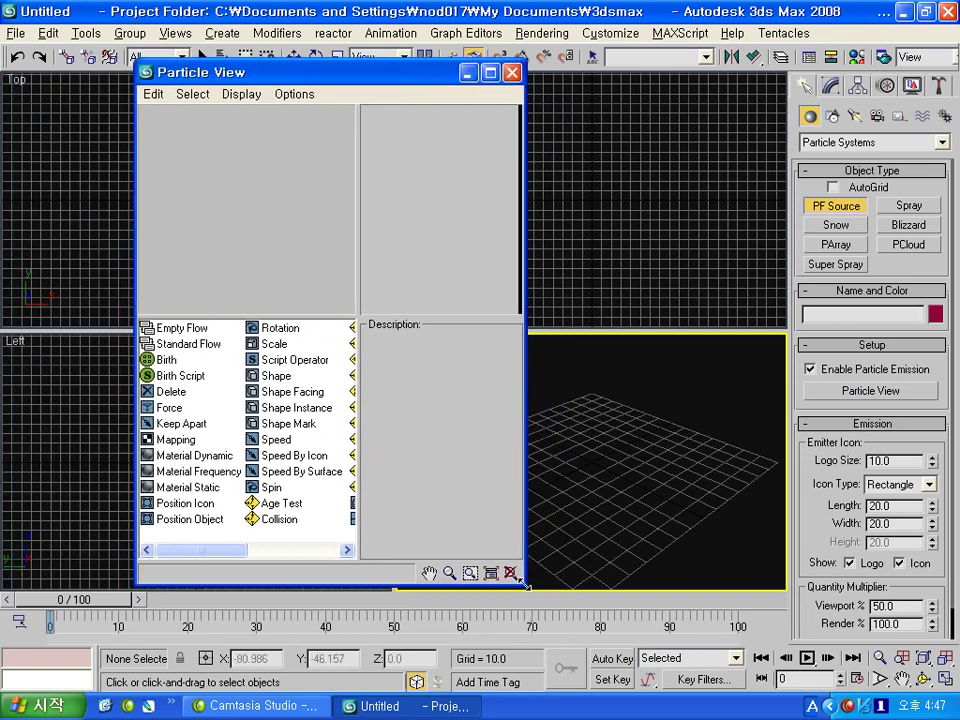
drag(524, 587, 720, 598)
drag(492, 82, 477, 91)
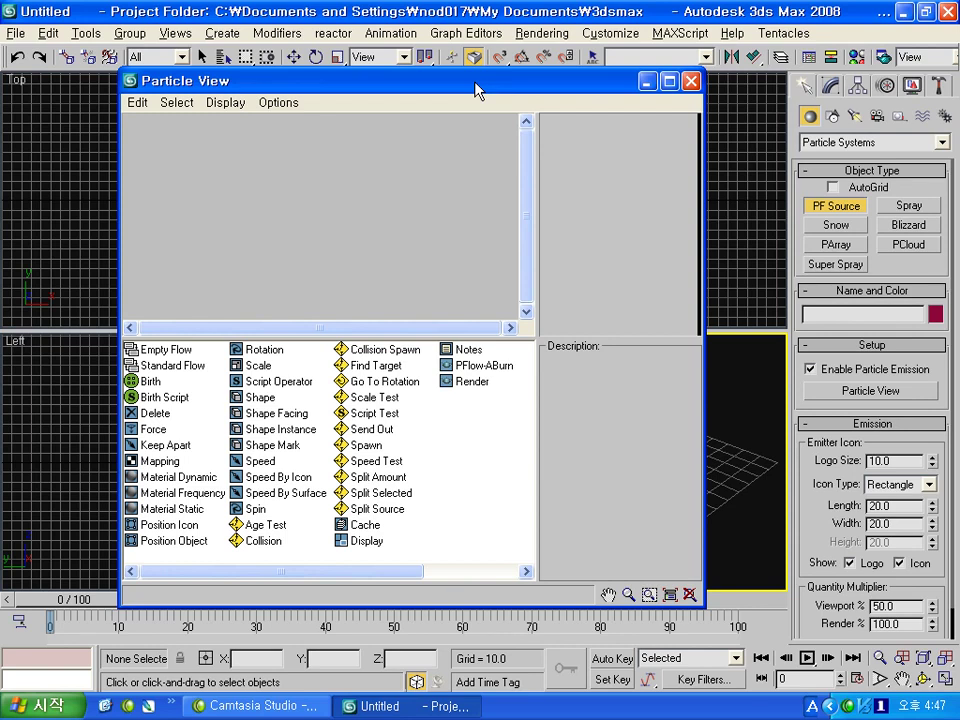
drag(478, 90, 453, 106)
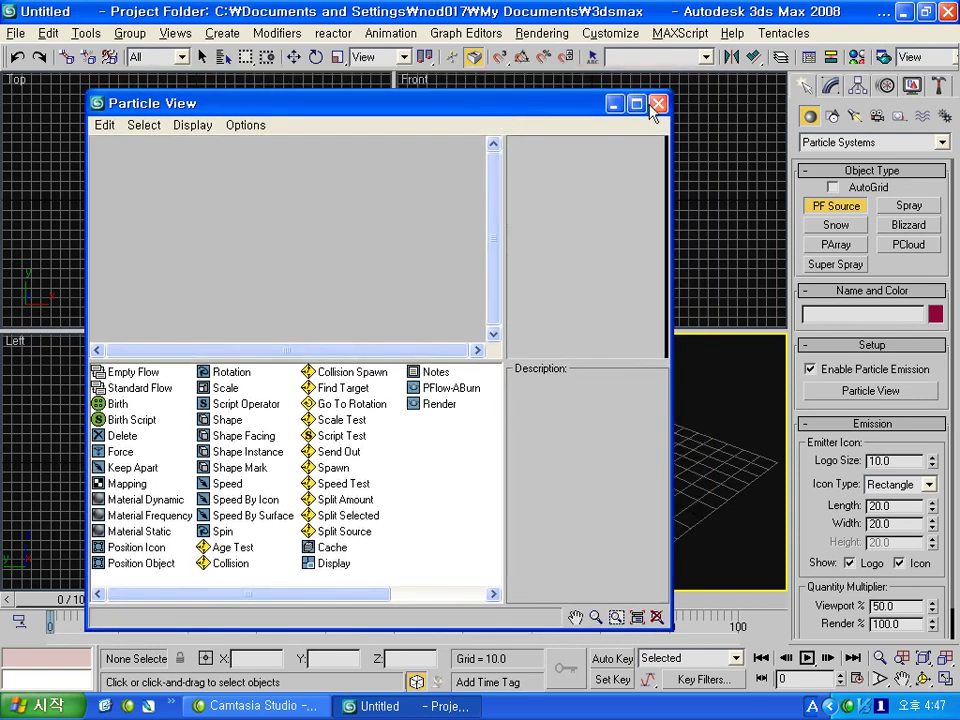
click(665, 97)
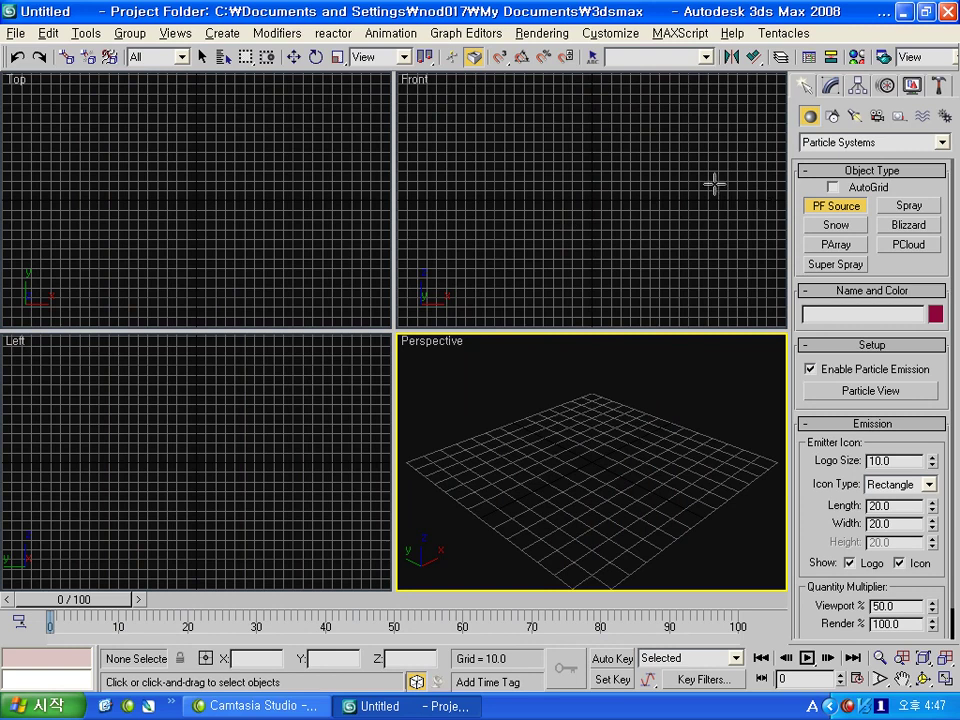
- Maximize the Perspective viewport with Alt+W and choose the Spray particle system
key(alt+w)
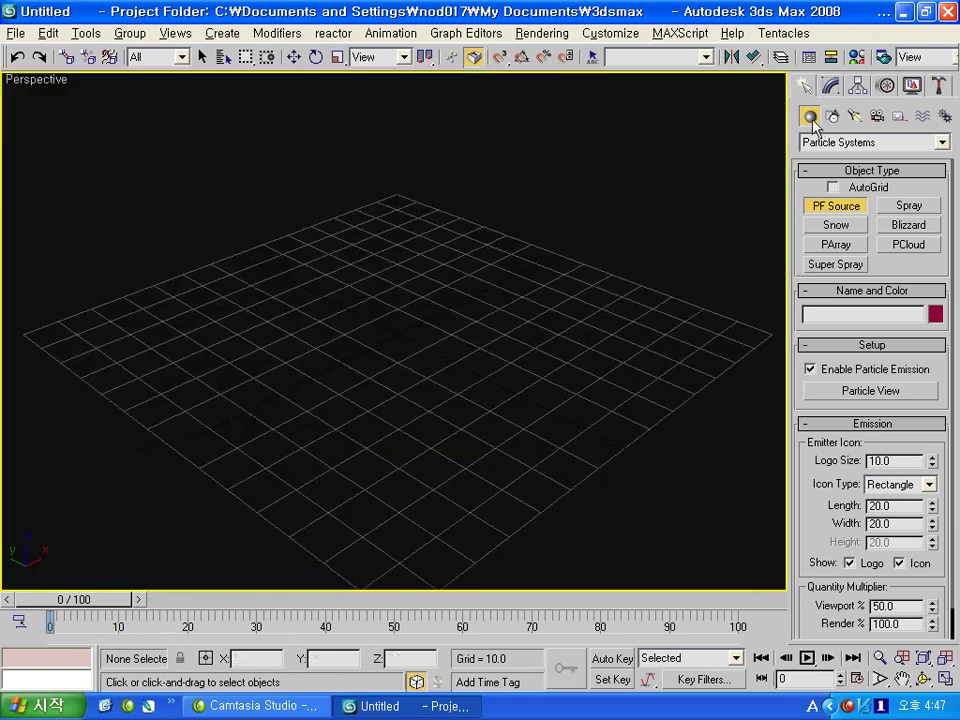
click(835, 142)
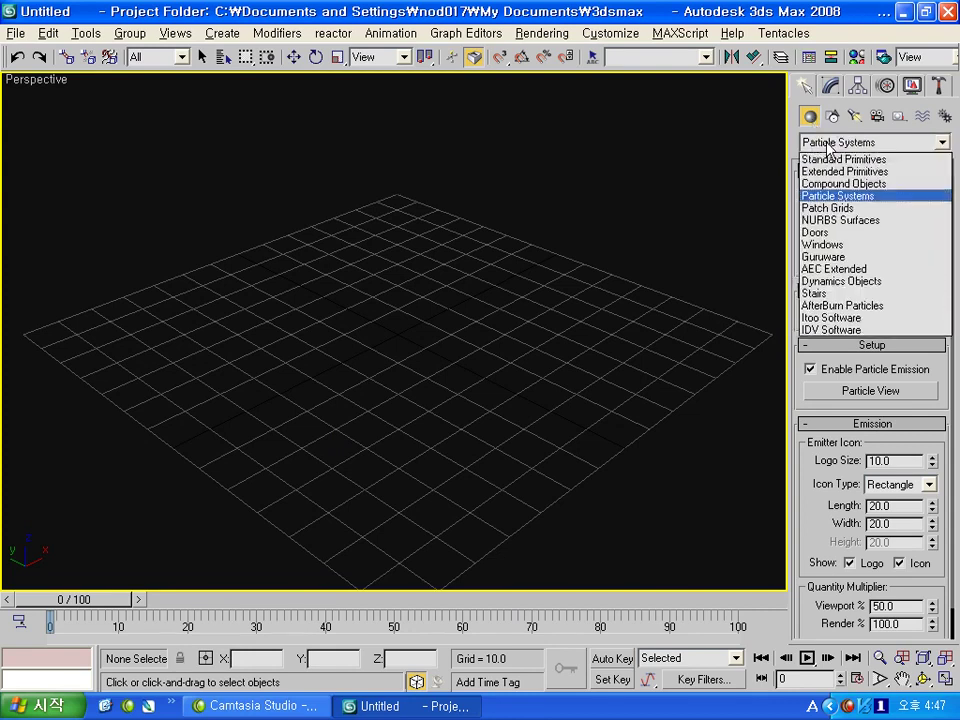
click(860, 200)
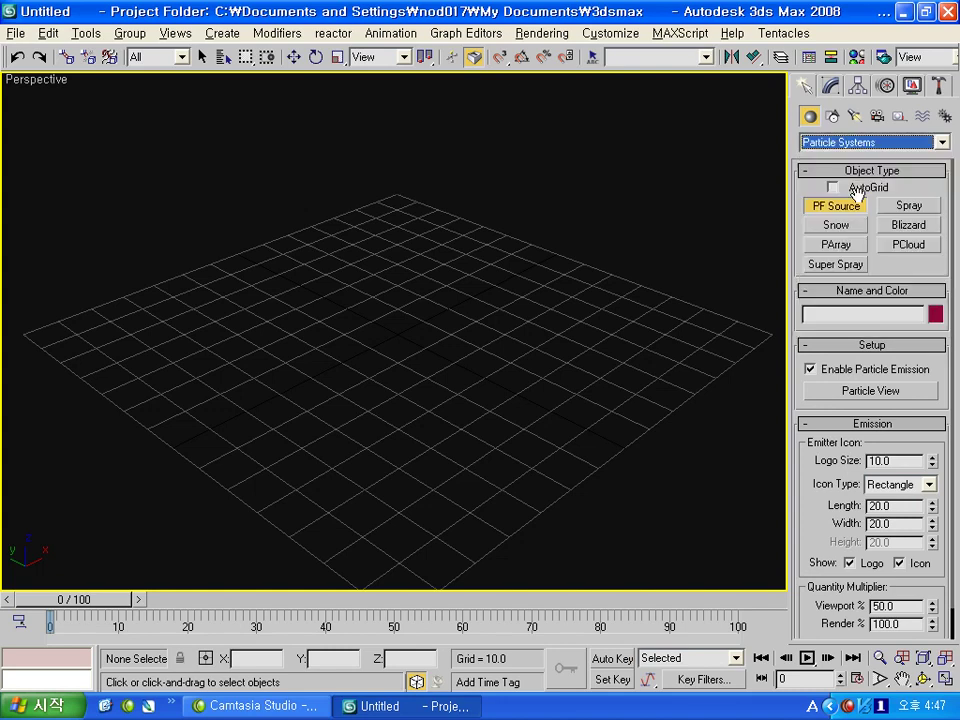
click(895, 268)
click(910, 205)
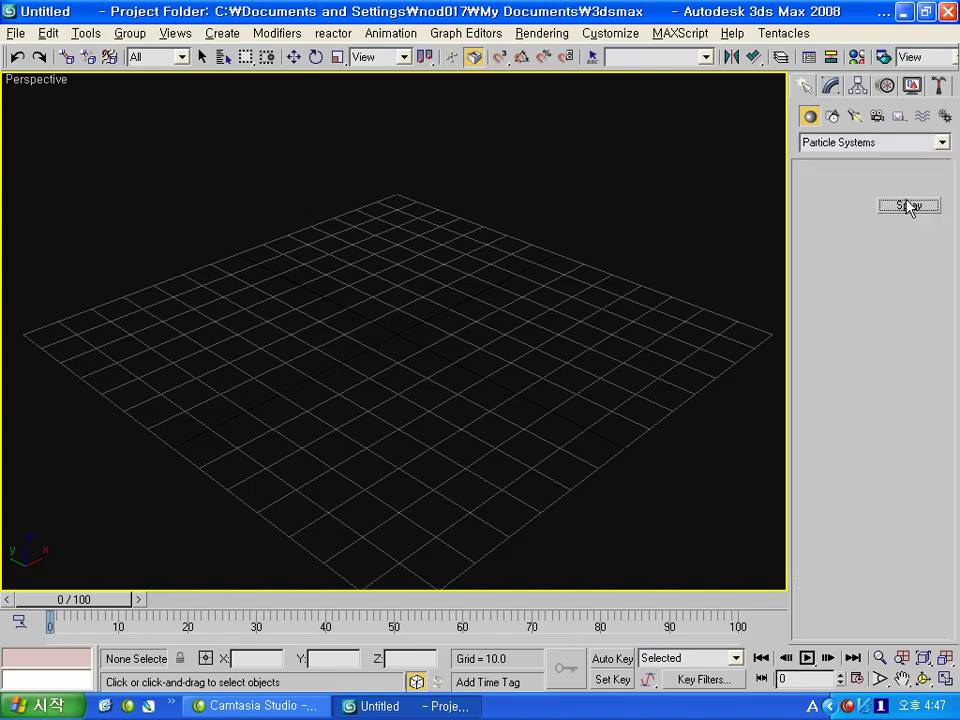
- Drag out the Spray01 emitter and scrub to frame 34 to see drops falling
scroll(437, 281, down, 3)
mouse_move(251, 339)
mouse_down()
mouse_move(206, 369)
mouse_move(266, 399)
mouse_up()
mouse_move(91, 601)
mouse_down()
mouse_move(378, 598)
mouse_move(246, 589)
mouse_move(328, 598)
mouse_up()
scroll(383, 366, down, 3)
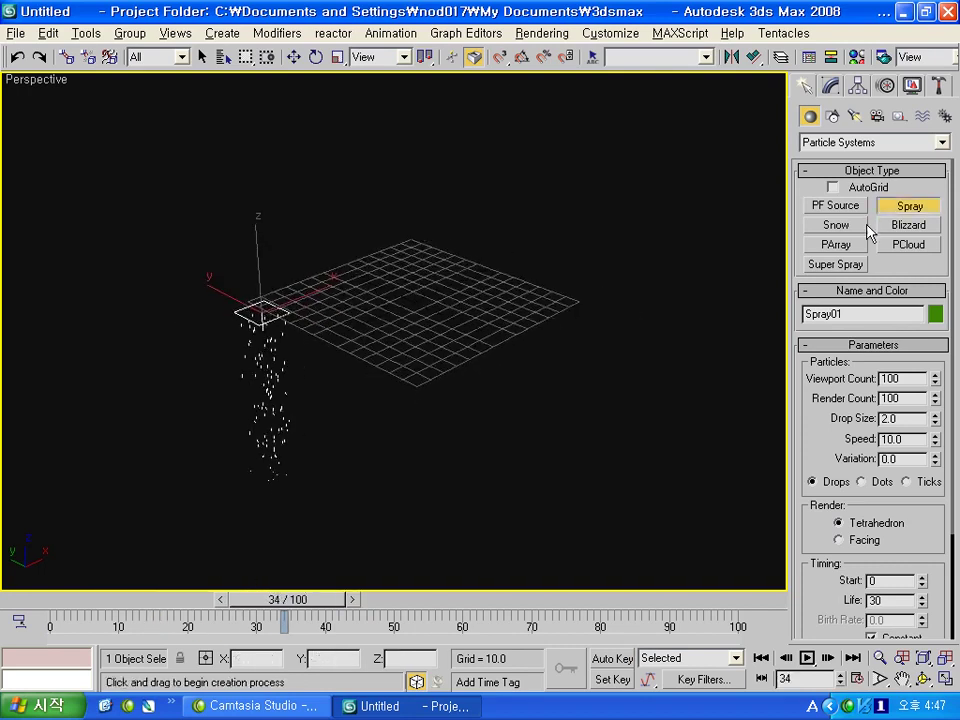
- Create a Snow01 emitter beside the spray and scrub to preview the flakes
click(836, 225)
drag(306, 348, 340, 356)
drag(287, 599, 352, 599)
- Add a Blizzard01 emitter to the scene and scrub back to preview its particles
click(836, 225)
click(909, 225)
drag(402, 373, 432, 398)
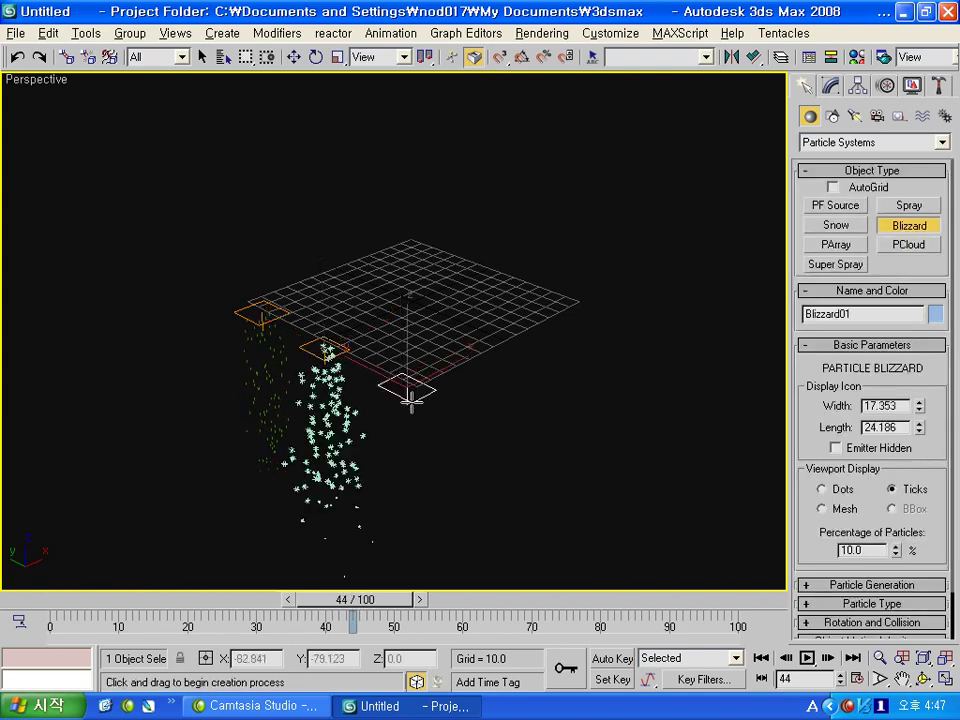
mouse_move(355, 599)
mouse_down()
mouse_move(96, 598)
mouse_move(178, 598)
mouse_up()
- Place a PArray01 particle array icon and advance the animation to frame 21
click(934, 228)
click(837, 245)
drag(529, 388, 552, 372)
drag(160, 599, 215, 599)
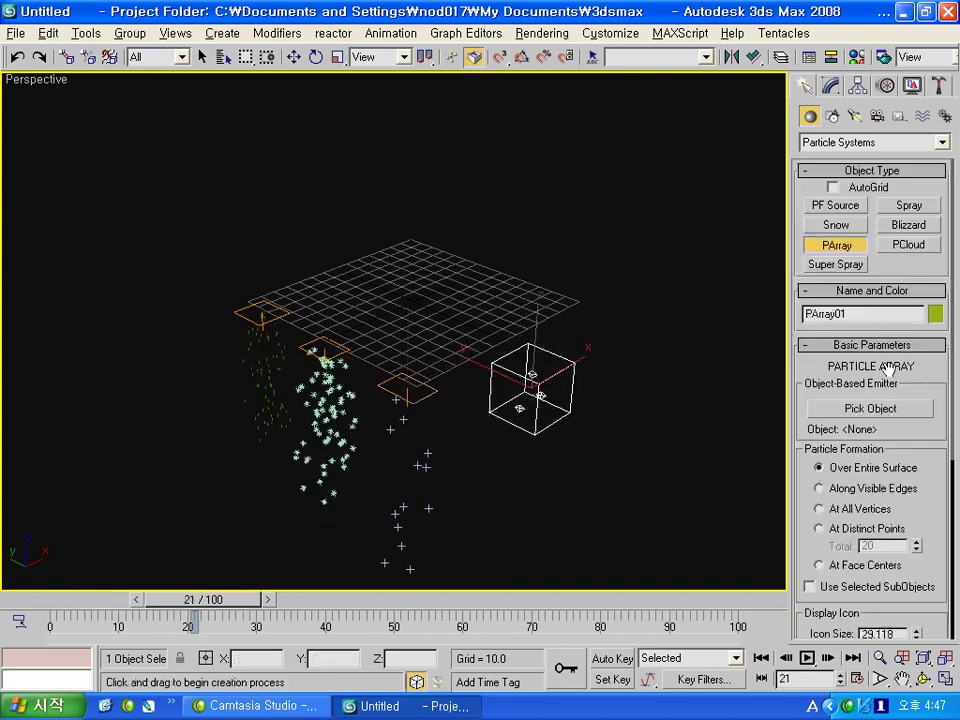
- Draw a box, Box01, from Standard Primitives to the right of the scene
click(872, 142)
click(840, 155)
click(836, 205)
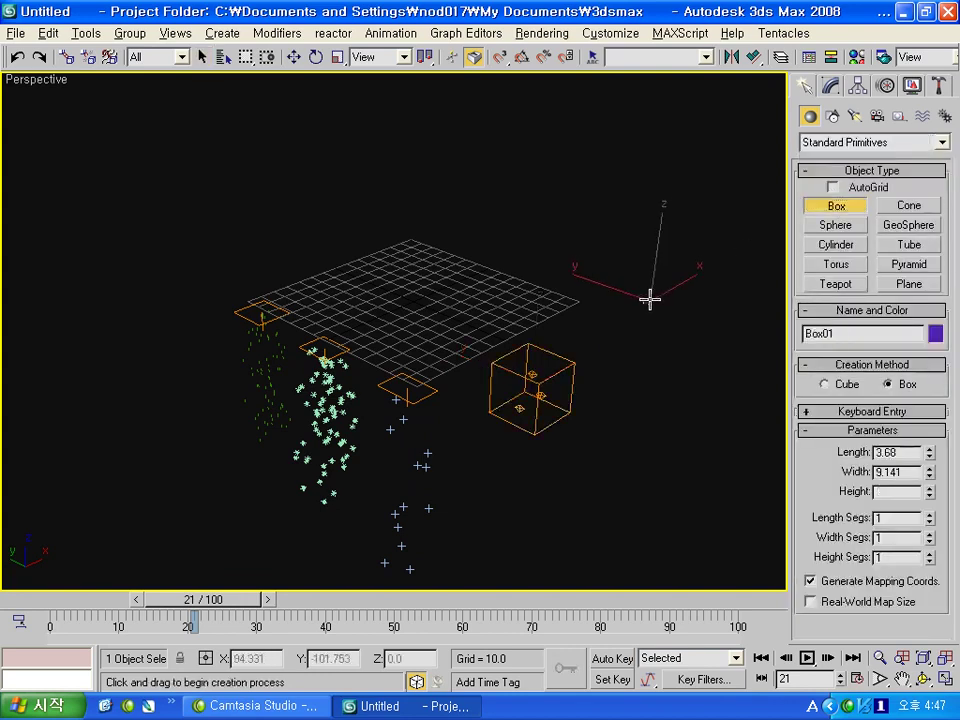
drag(650, 299, 690, 320)
click(680, 285)
- Make Box01 the emitter object of PArray01 and preview the particles scattering from it
click(293, 57)
click(552, 372)
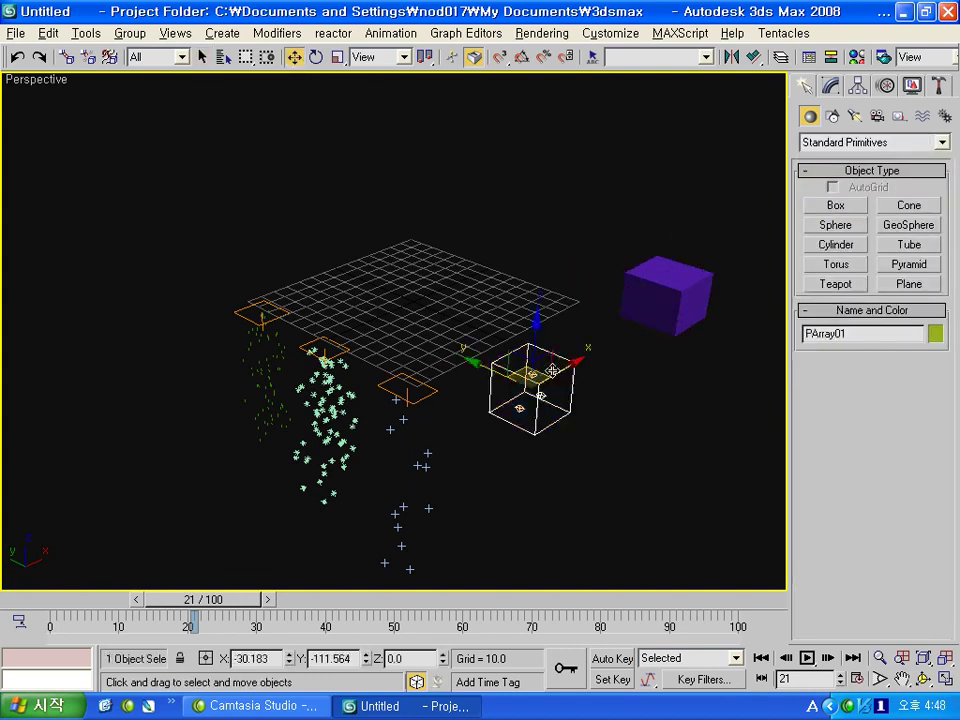
click(830, 86)
click(813, 392)
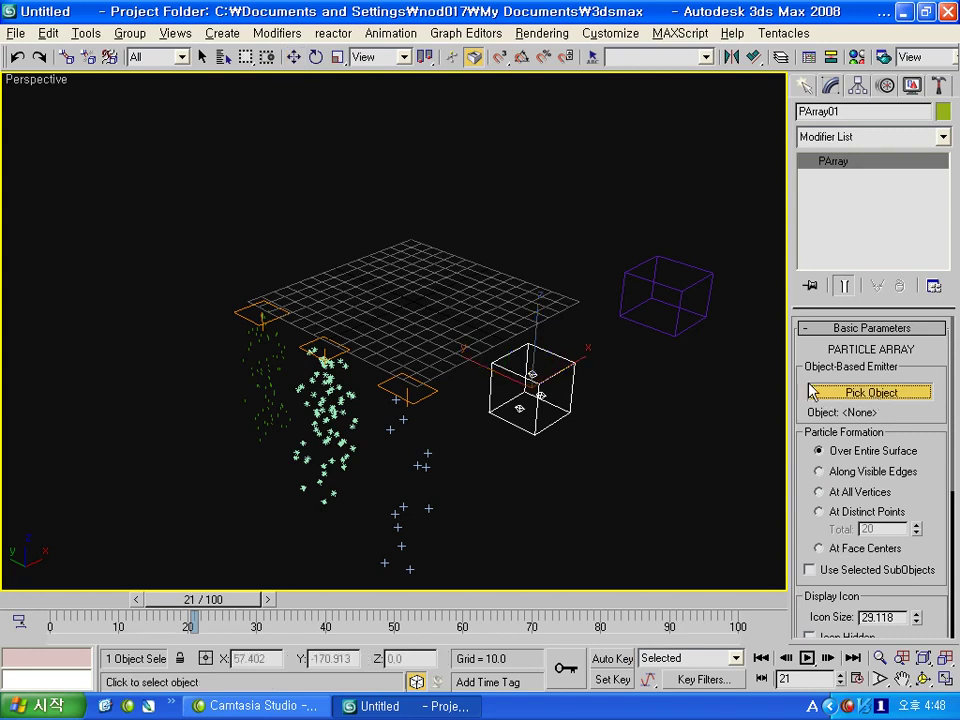
click(680, 330)
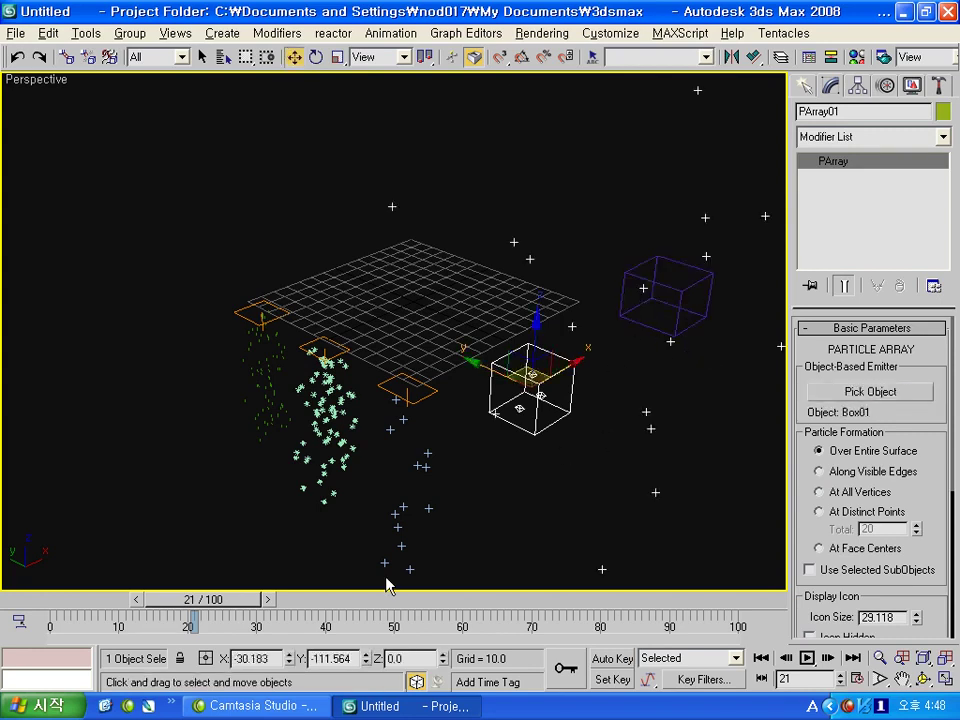
drag(235, 599, 190, 599)
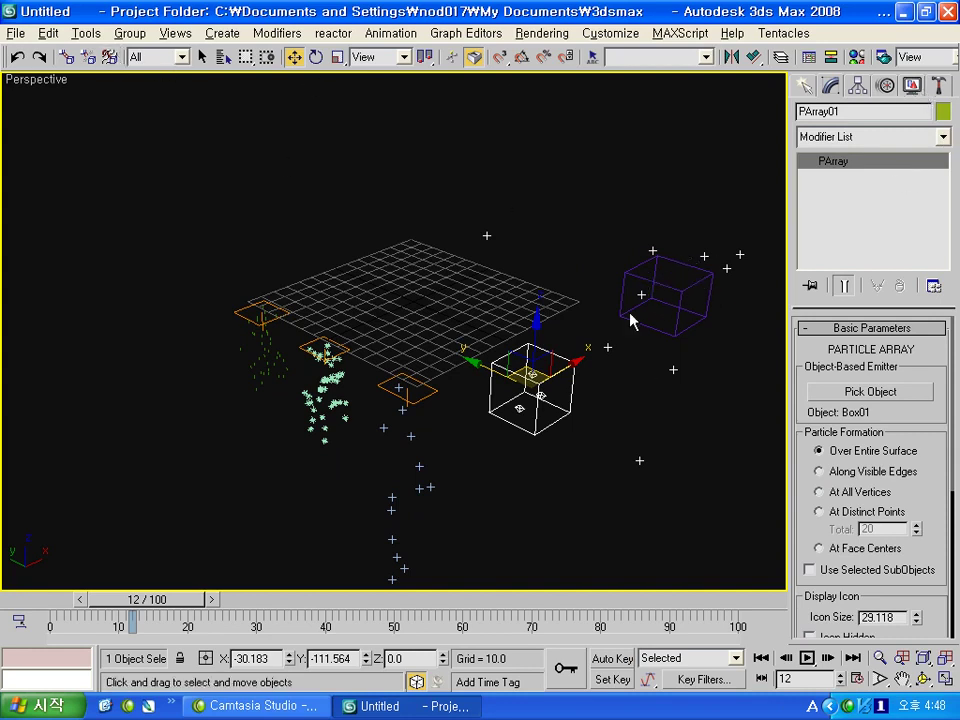
click(805, 86)
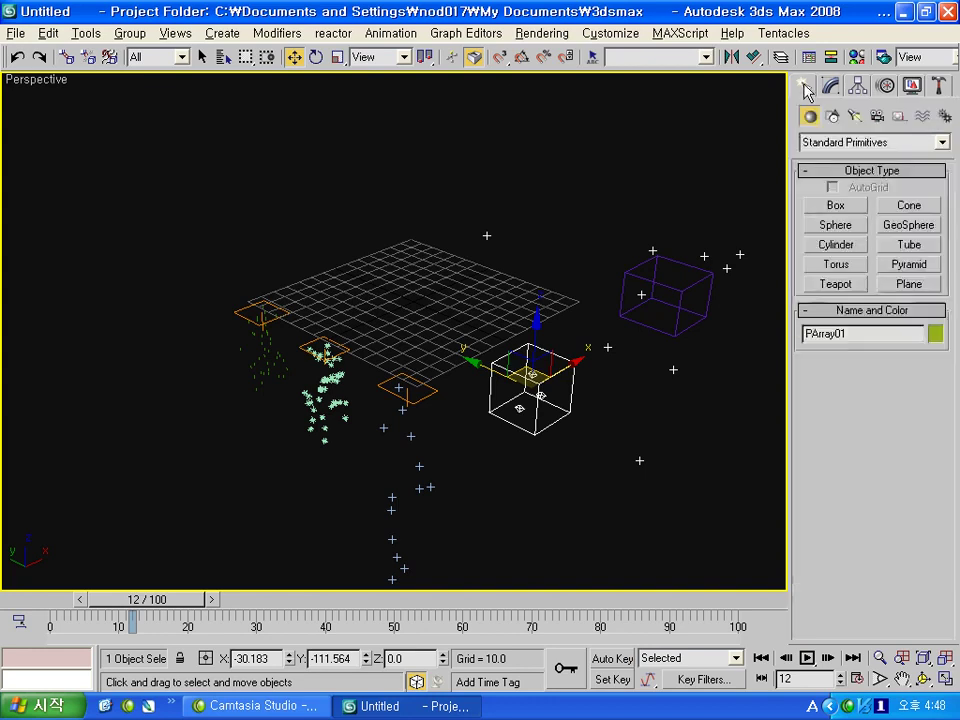
- Draw a box-shaped PCloud01 particle cloud emitter
click(810, 142)
click(855, 197)
click(851, 257)
mouse_move(650, 372)
mouse_down()
mouse_move(640, 385)
mouse_move(690, 400)
mouse_up()
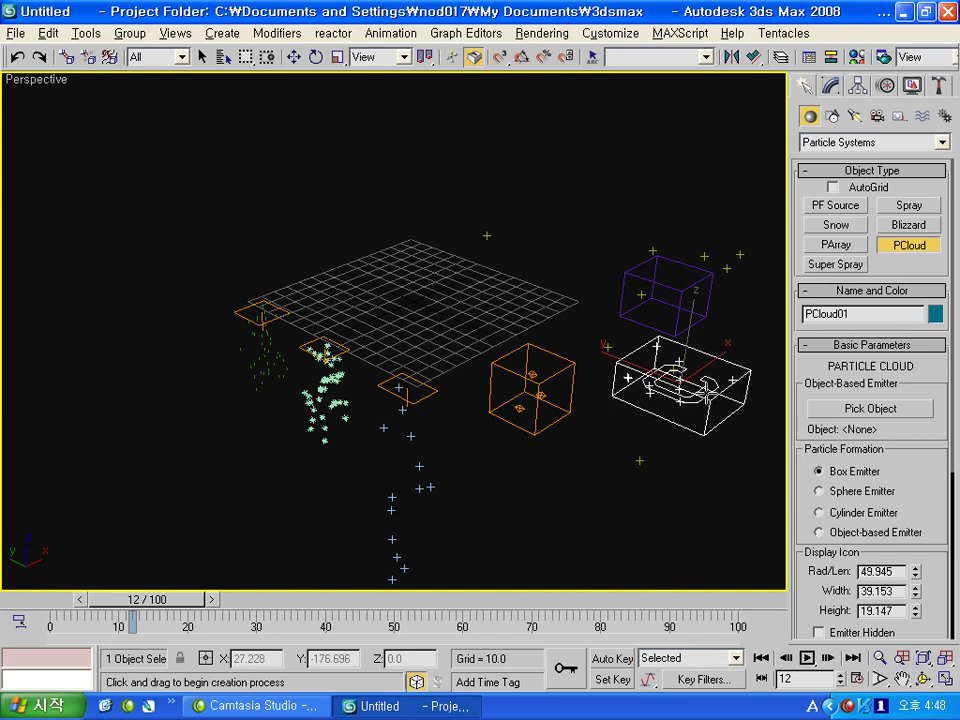
- Place and enlarge a SuperSpray01 emitter shooting particles upward
click(808, 264)
drag(541, 472, 546, 461)
mouse_move(187, 602)
mouse_down()
mouse_move(107, 603)
mouse_move(396, 600)
mouse_move(215, 600)
mouse_move(158, 589)
mouse_move(172, 600)
mouse_up()
- Select Blizzard01 and look over its parameters, orbiting the view flatter
click(294, 58)
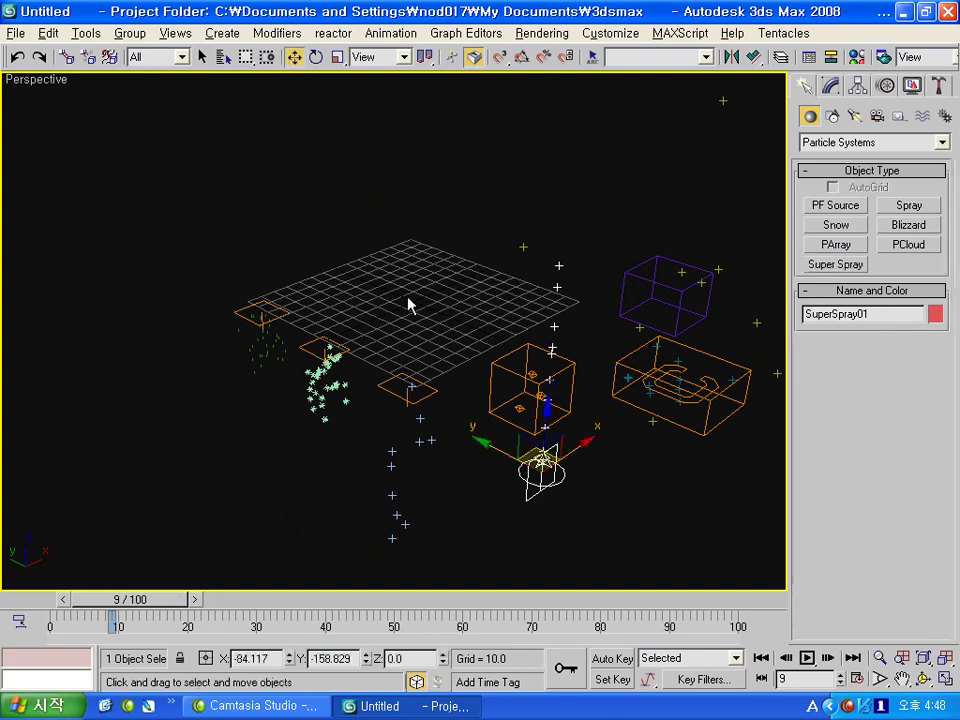
click(420, 395)
click(401, 392)
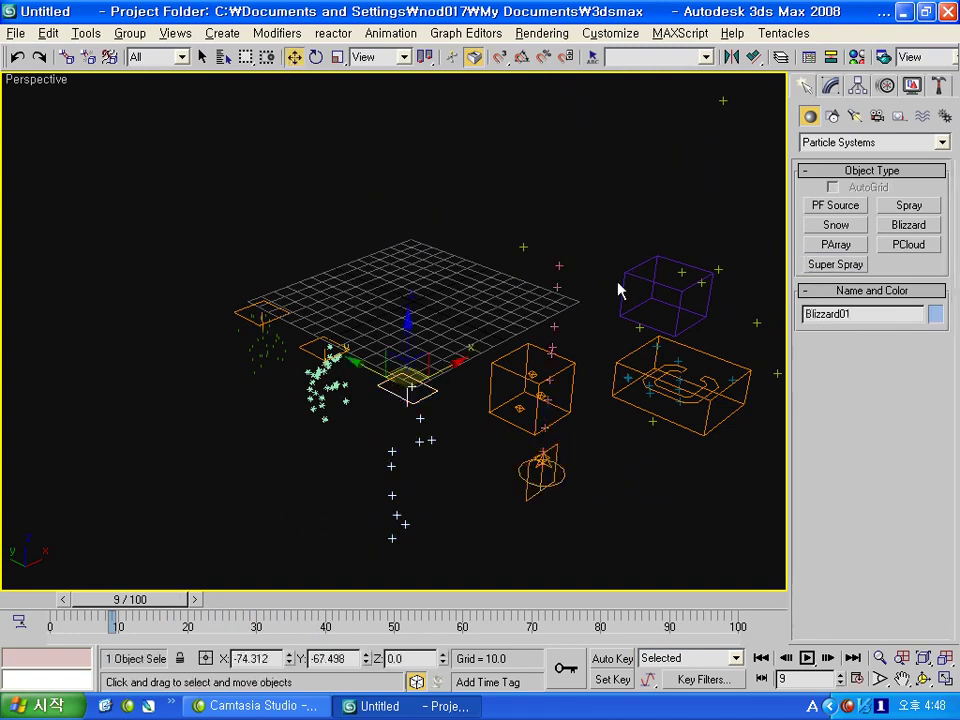
click(836, 92)
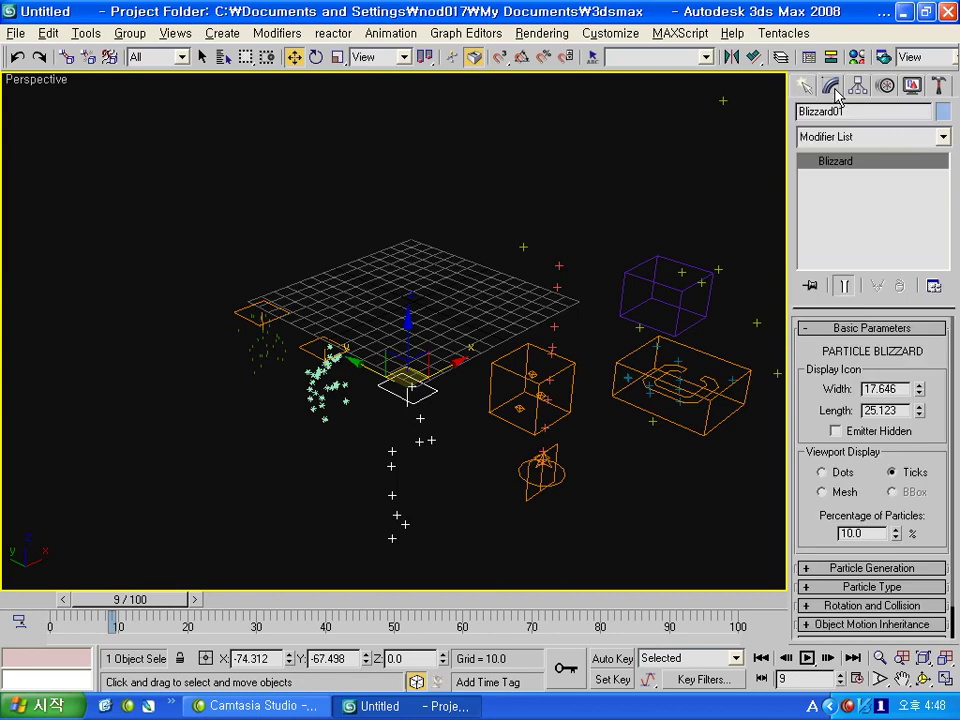
alt+middle_drag(487, 387, 336, 318)
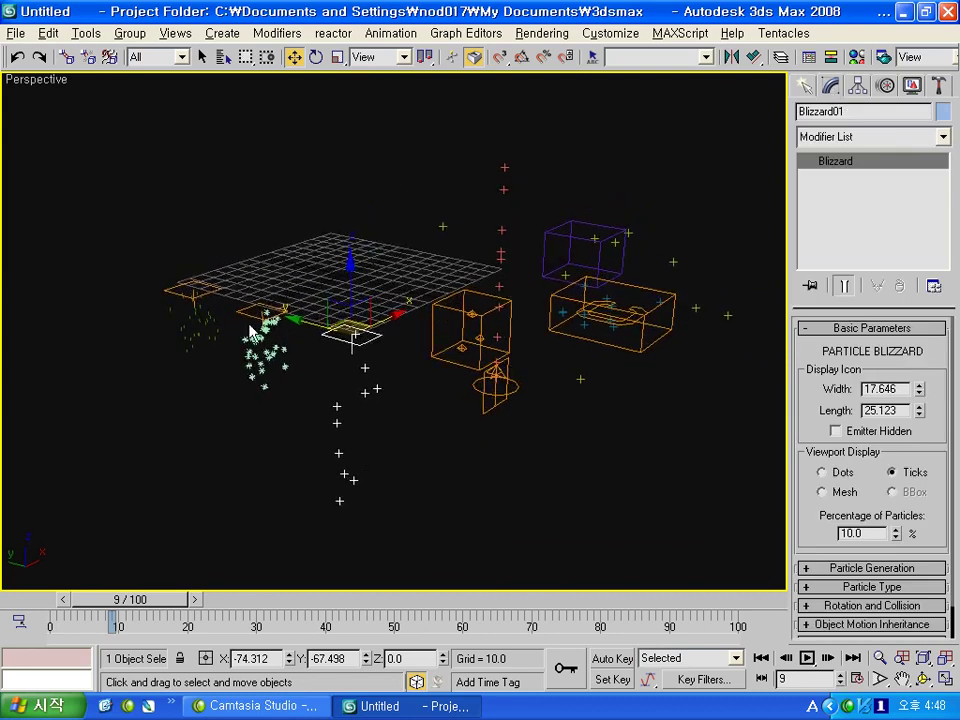
click(255, 328)
- Select Snow01, widen the command panel to two columns, then select Spray01
click(263, 315)
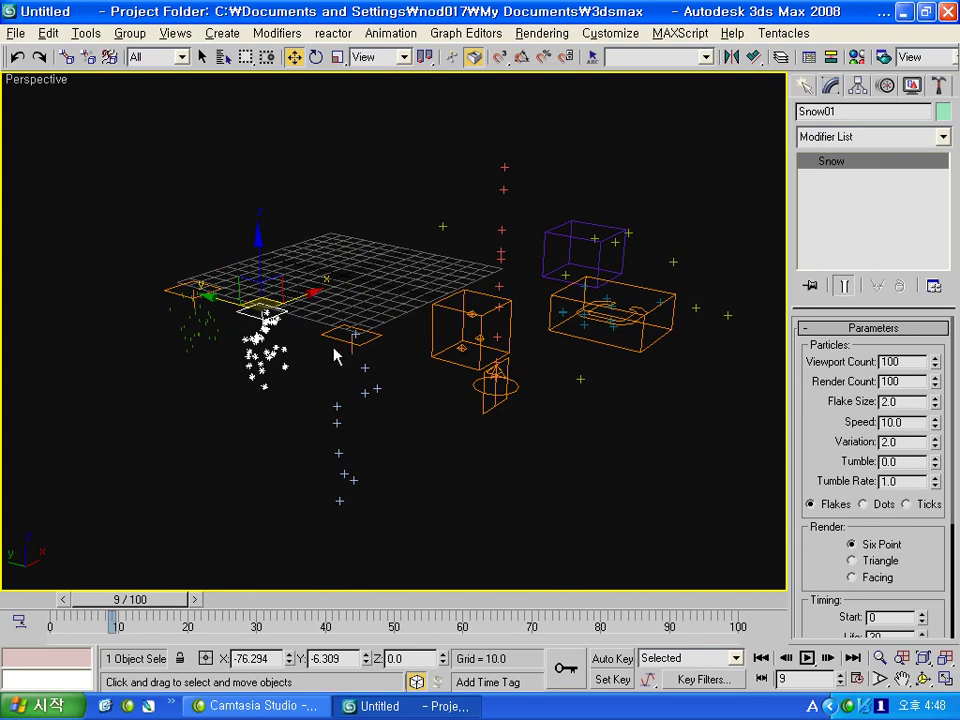
scroll(921, 555, down, 1)
scroll(910, 520, down, 4)
mouse_move(925, 415)
mouse_down()
mouse_move(928, 574)
mouse_move(916, 345)
mouse_up()
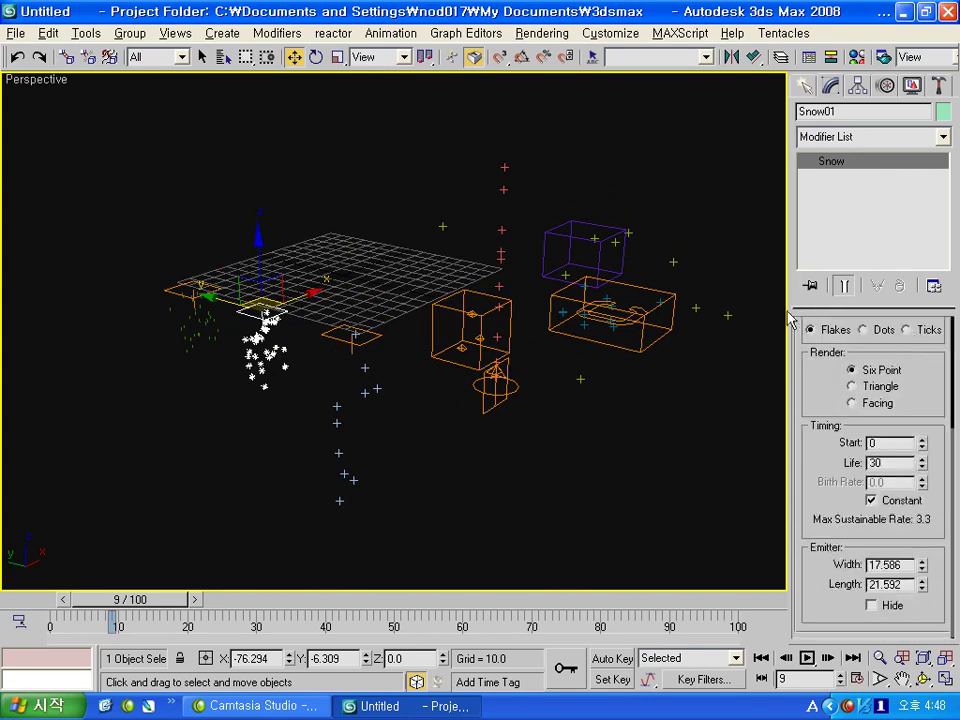
drag(790, 305, 616, 305)
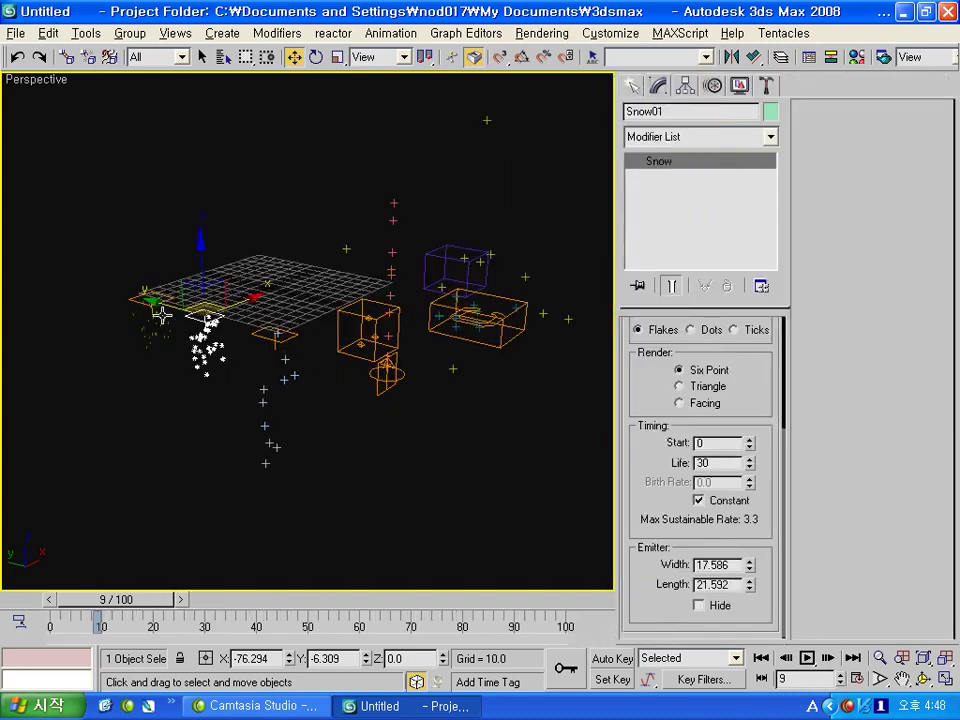
click(240, 340)
mouse_move(246, 343)
middle_down()
mouse_move(262, 387)
mouse_move(270, 380)
middle_up()
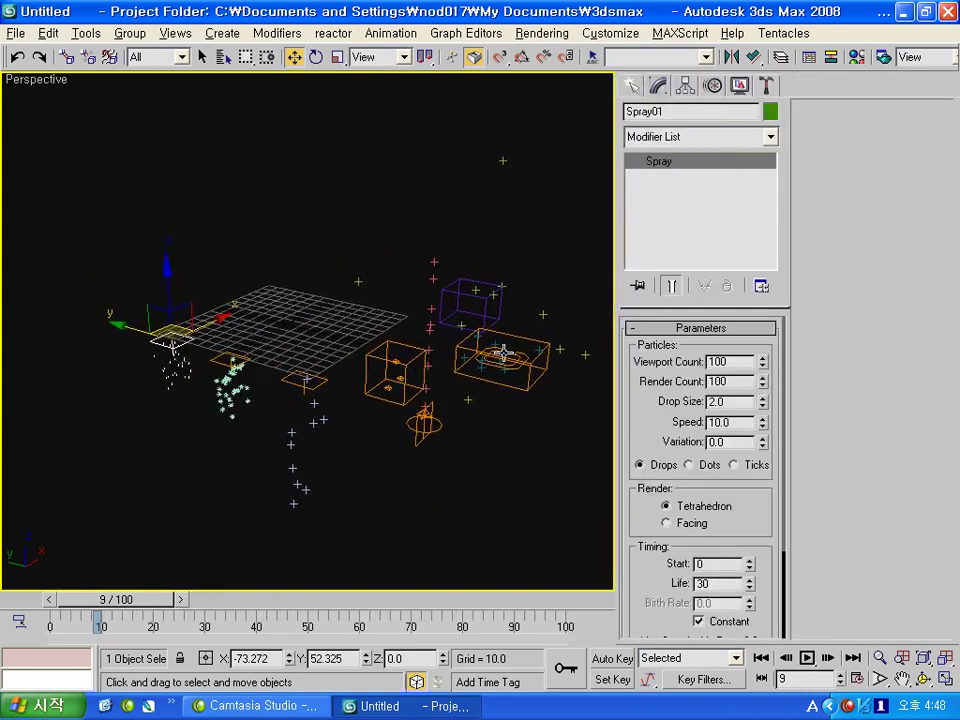
- Inspect the particle cloud, box, PArray01 and Blizzard01 in turn, then clear the selection
click(471, 302)
click(401, 364)
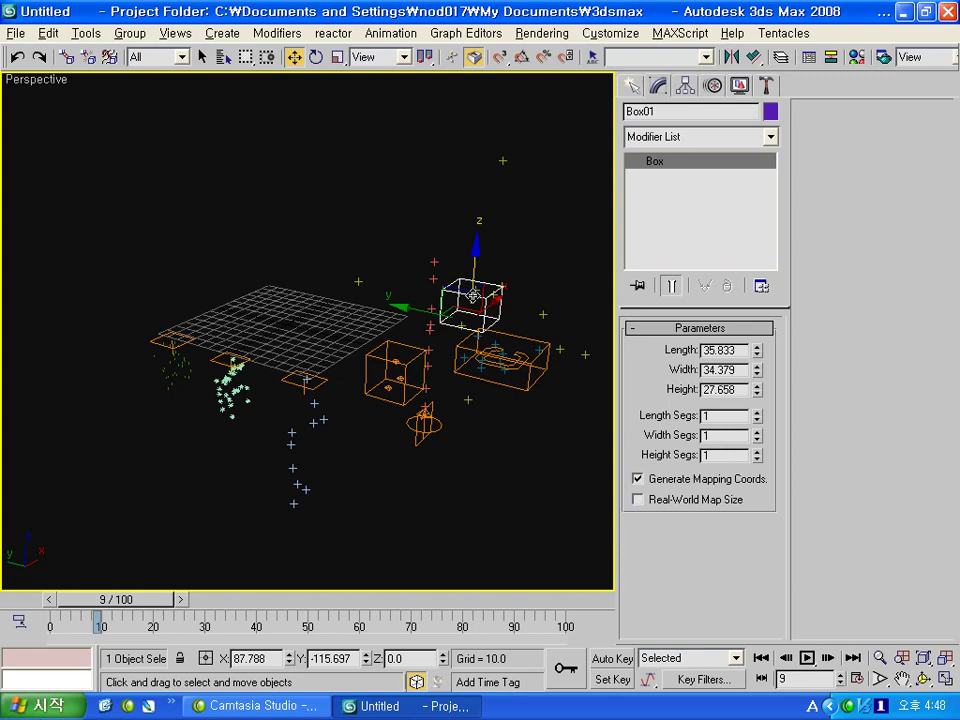
click(401, 364)
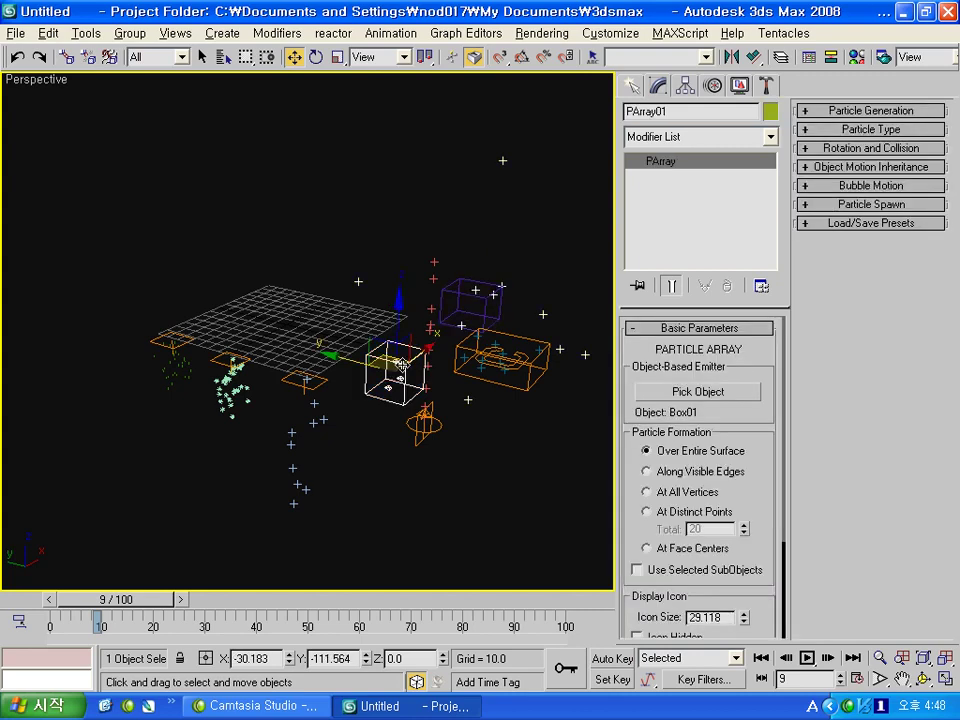
click(303, 382)
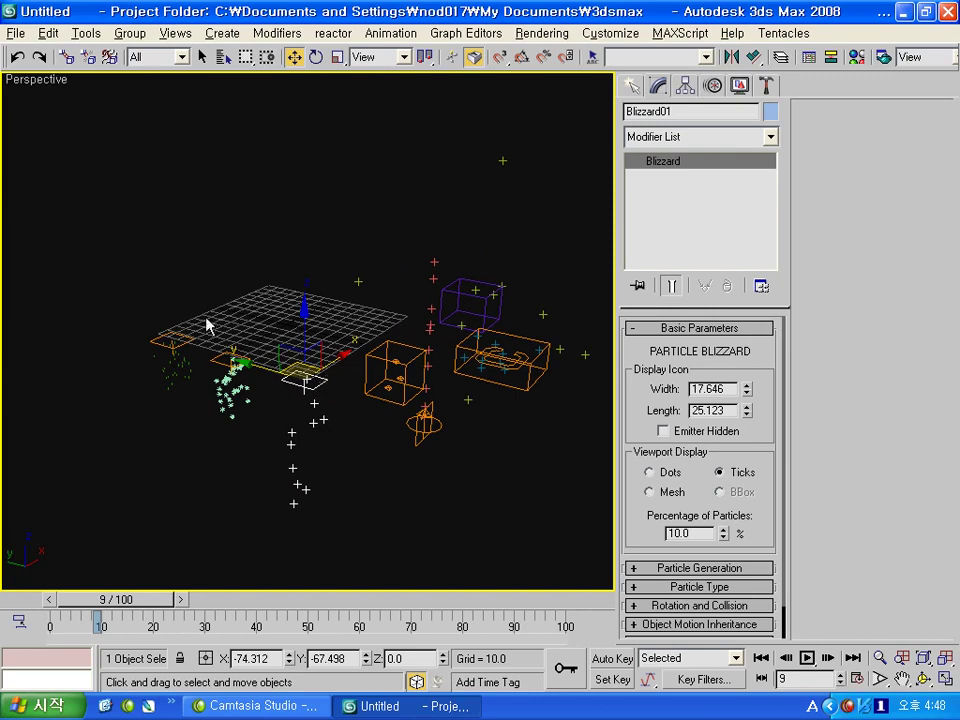
click(420, 470)
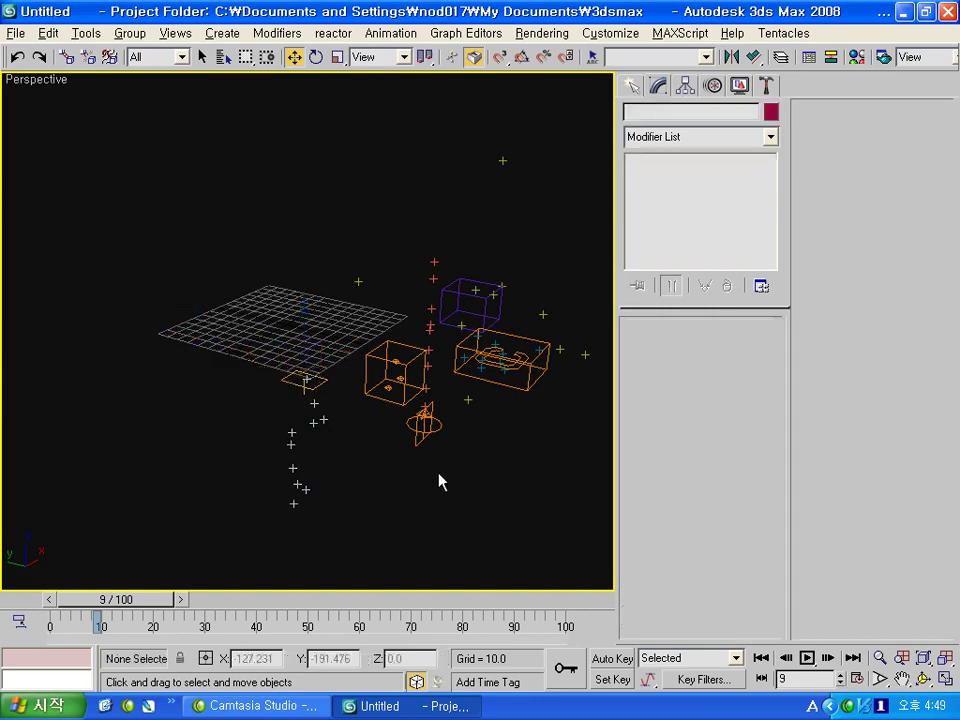
- Hide the other objects so only Blizzard01 shows, view it from Top, then orbit to a User view
right_click(414, 281)
click(360, 272)
click(305, 380)
key(t)
scroll(338, 358, down, 3)
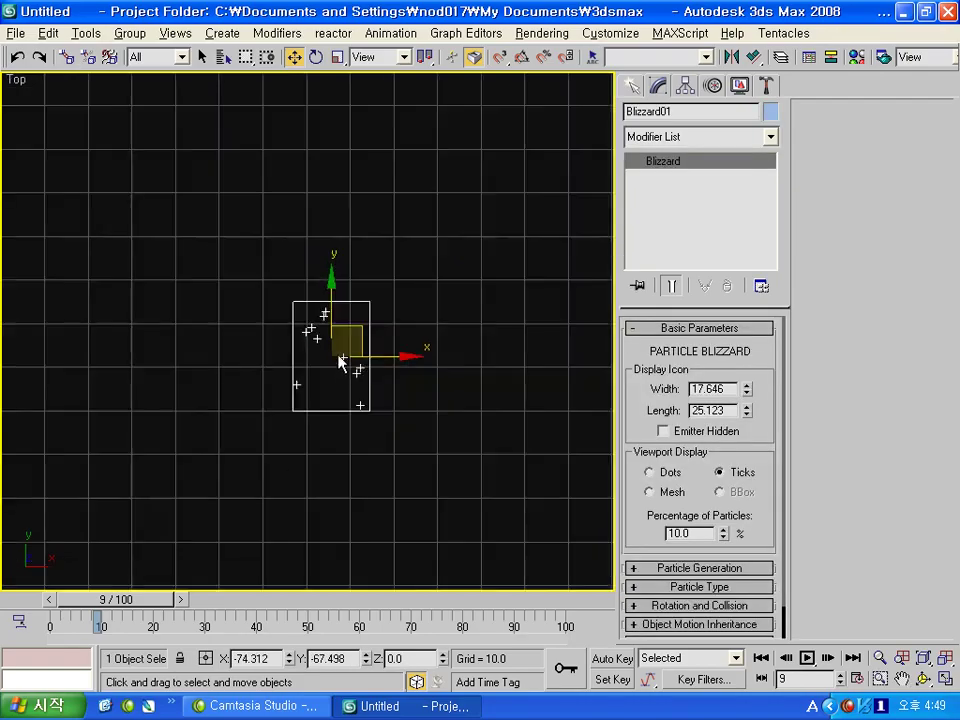
scroll(250, 362, down, 3)
mouse_move(246, 365)
middle_down()
mouse_move(315, 313)
mouse_move(330, 280)
mouse_move(316, 396)
middle_up()
- Raise Blizzard01 to about 36.662 in Z and scrub to watch its particles fall
drag(316, 396, 313, 368)
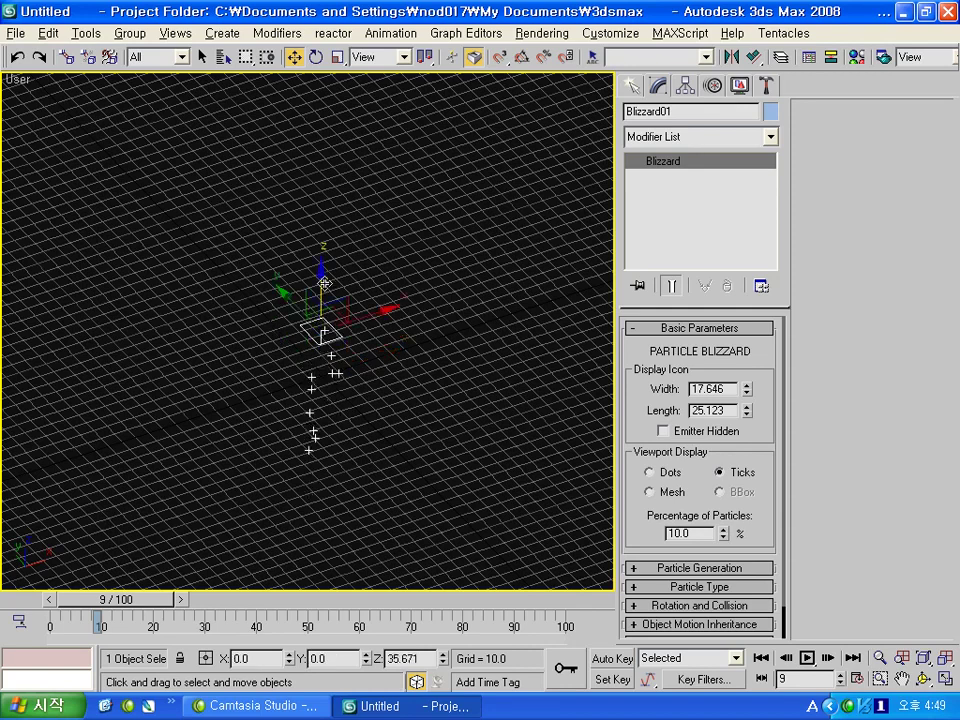
scroll(313, 368, up, 5)
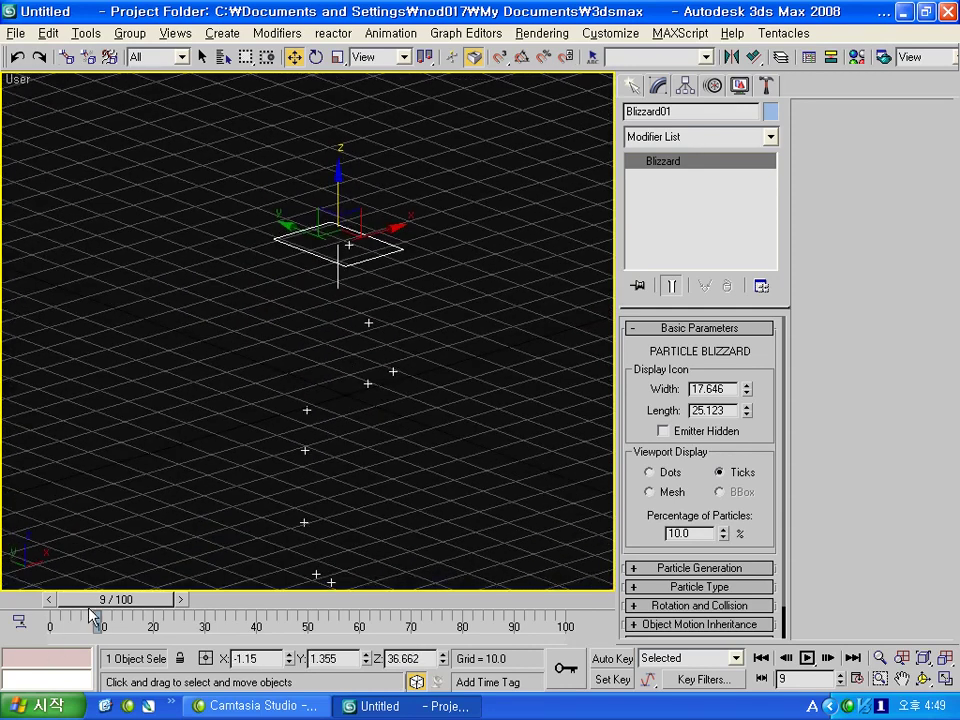
drag(90, 605, 50, 605)
middle_drag(336, 366, 321, 371)
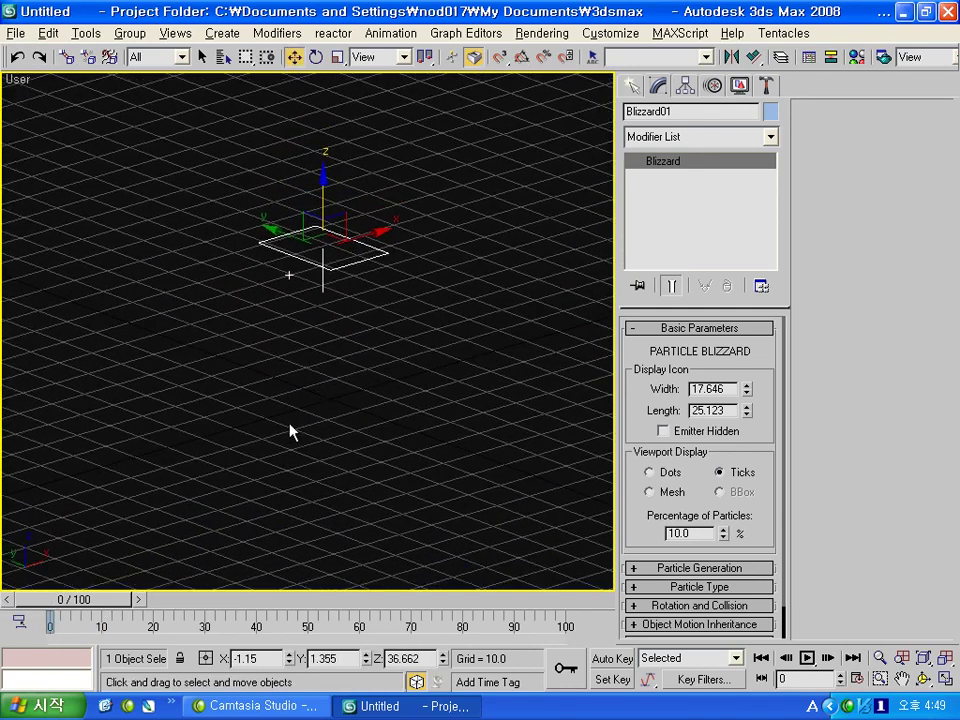
mouse_move(103, 592)
mouse_down()
mouse_move(236, 600)
mouse_move(95, 600)
mouse_up()
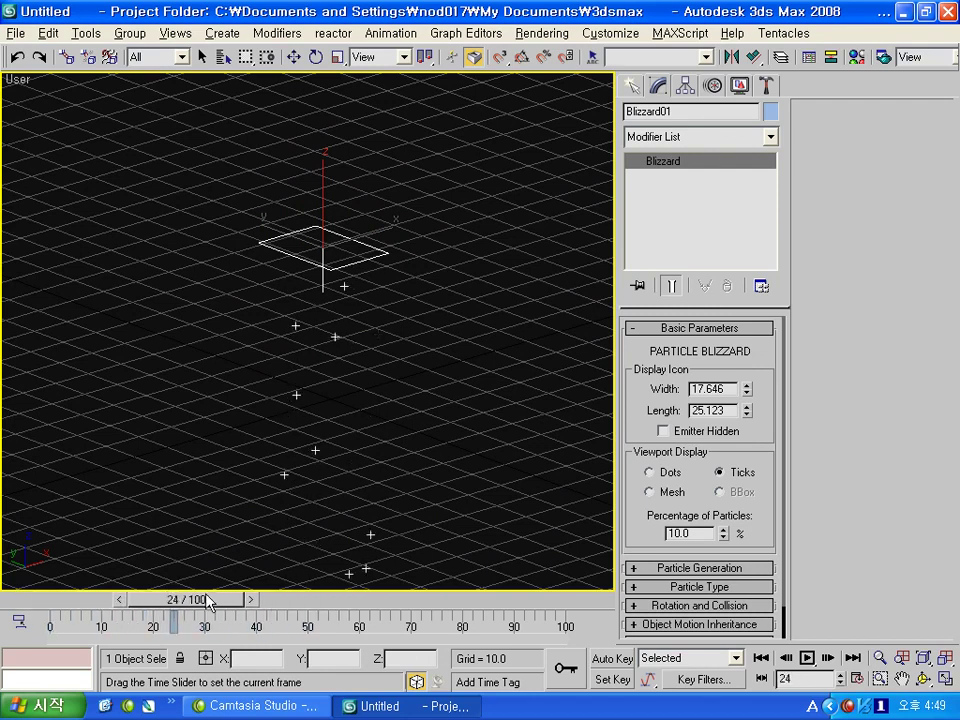
key(w)
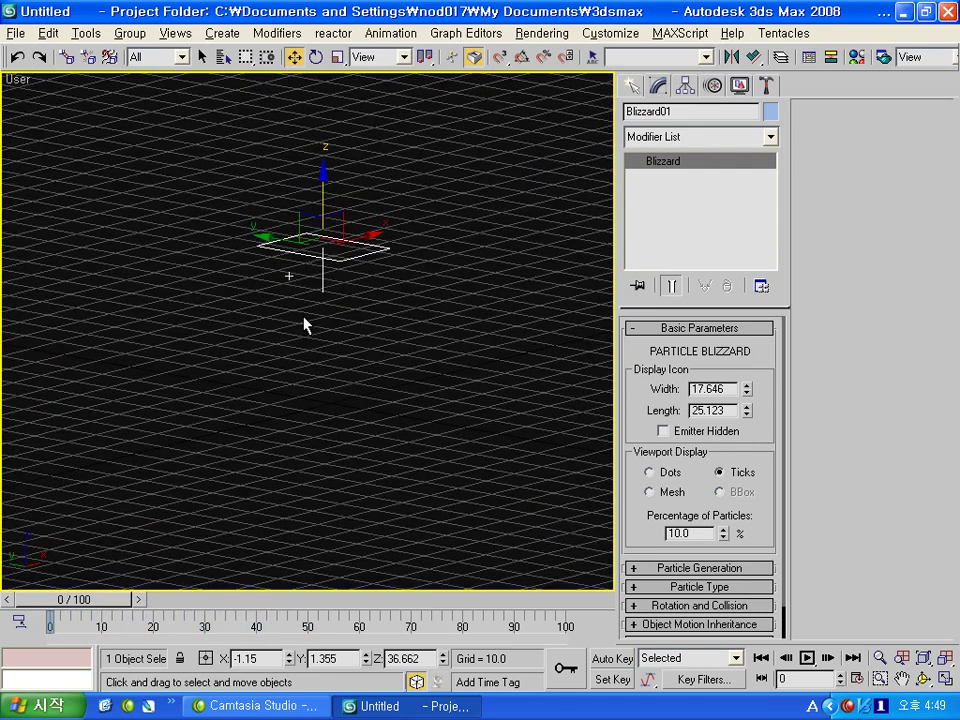
- Tilt the view toward the ground grid, preview the particles, and widen the command panel
drag(617, 328, 789, 330)
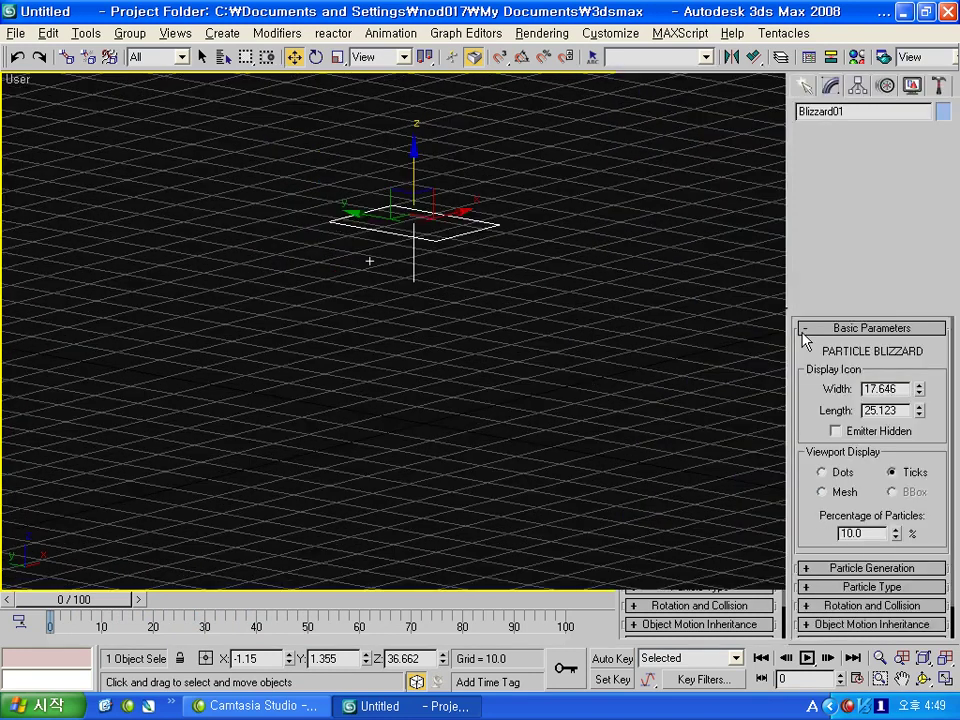
mouse_move(615, 349)
alt+middle_down()
mouse_move(414, 321)
mouse_move(403, 347)
mouse_move(436, 340)
alt+middle_up()
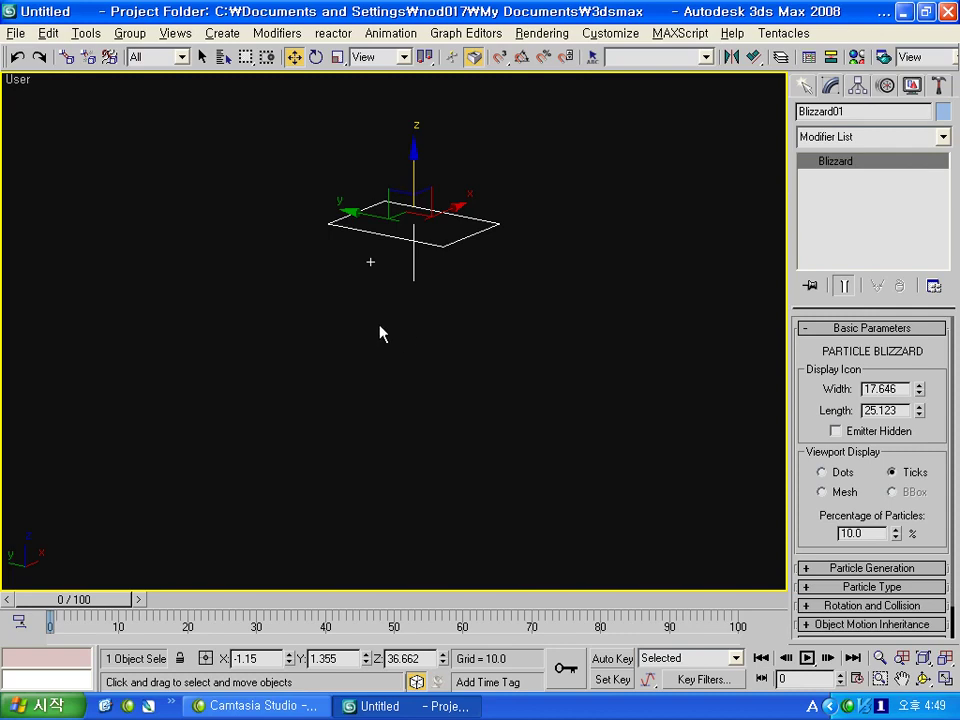
mouse_move(88, 604)
mouse_down()
mouse_move(167, 606)
mouse_move(50, 617)
mouse_up()
key(w)
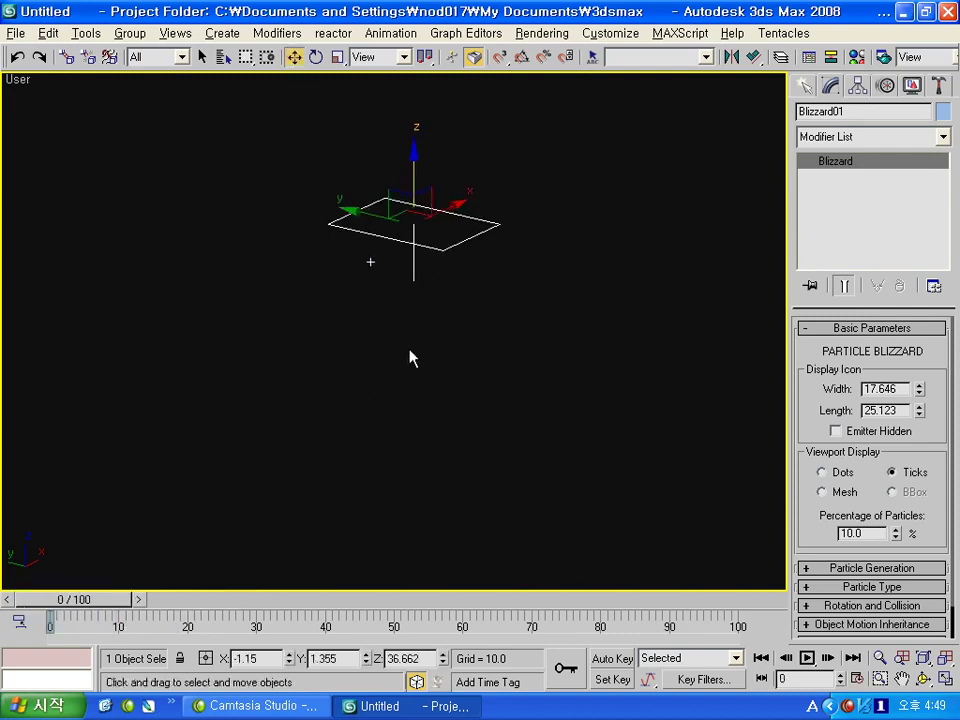
drag(790, 313, 620, 313)
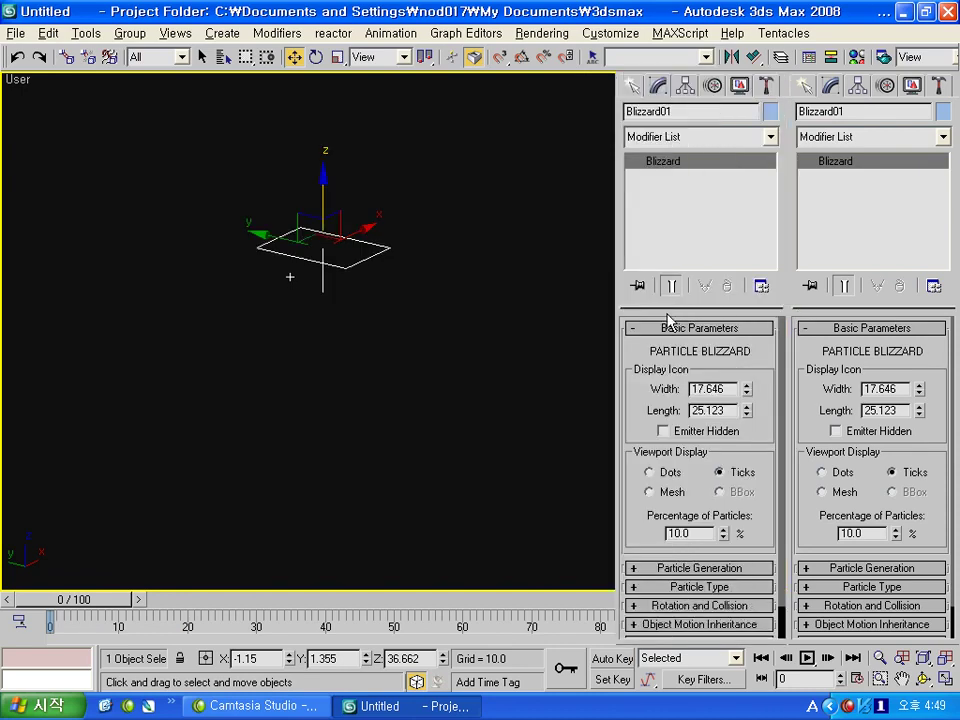
- Enlarge Blizzard01 to width 20.999 and length 32.911, and try Dots, Ticks and Mesh display
click(721, 330)
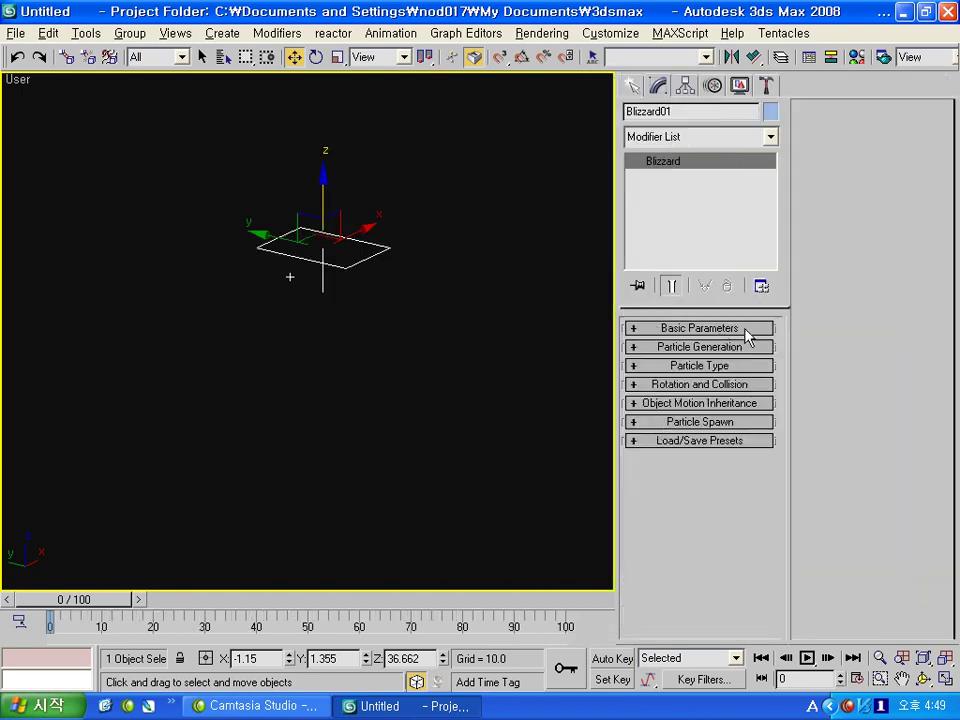
click(745, 332)
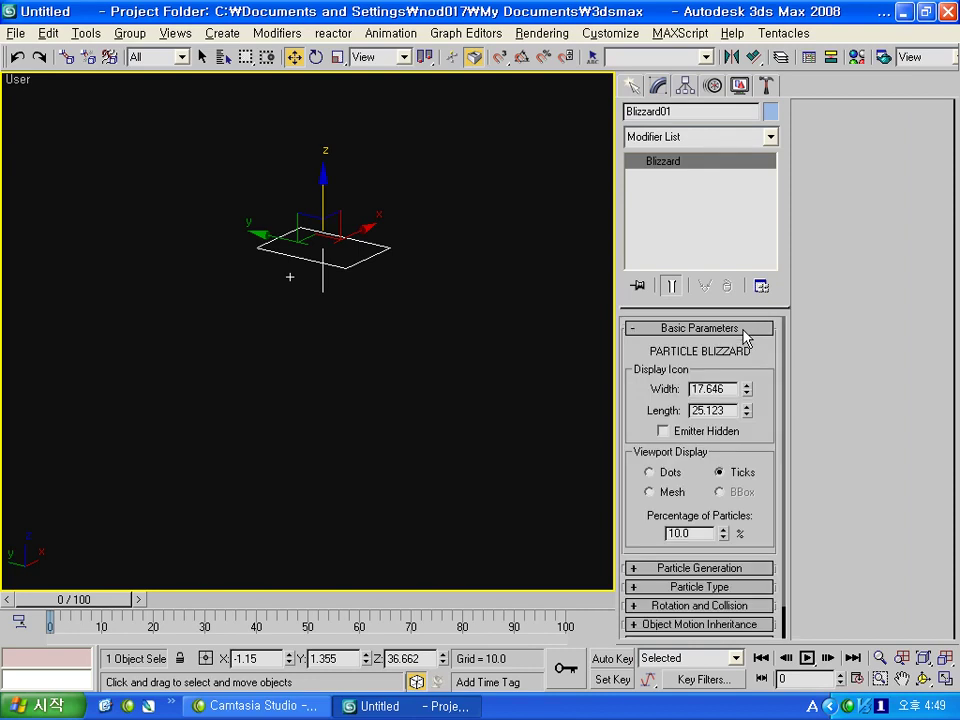
mouse_move(746, 388)
mouse_down()
mouse_move(745, 400)
mouse_move(764, 377)
mouse_up()
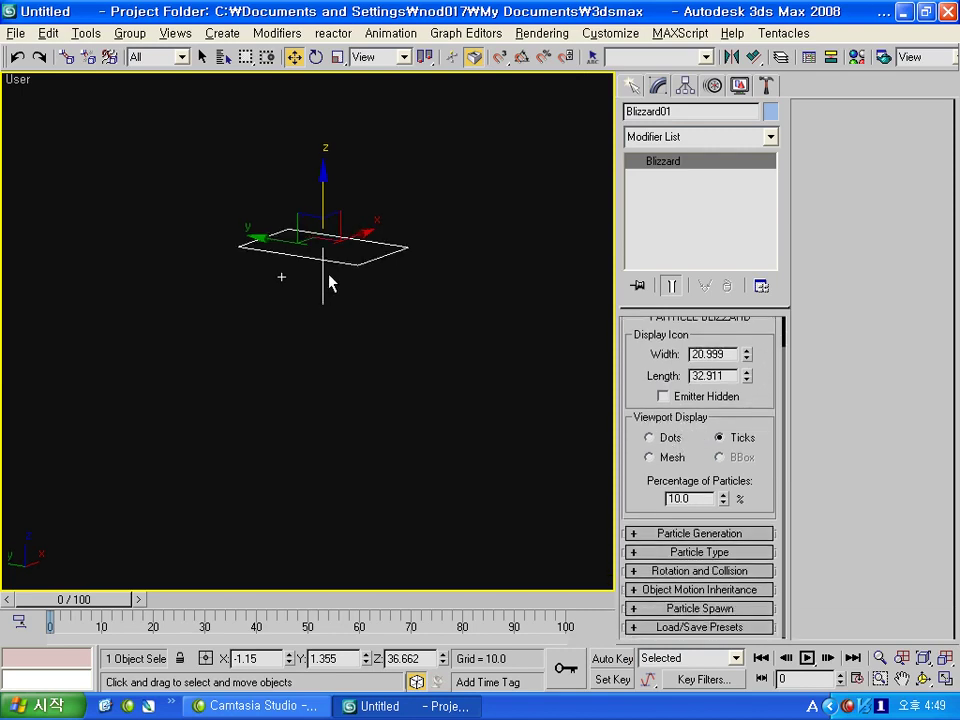
scroll(324, 281, up, 3)
click(649, 437)
click(718, 437)
click(650, 458)
click(649, 437)
click(718, 437)
click(649, 437)
click(718, 437)
alt+middle_drag(428, 353, 420, 368)
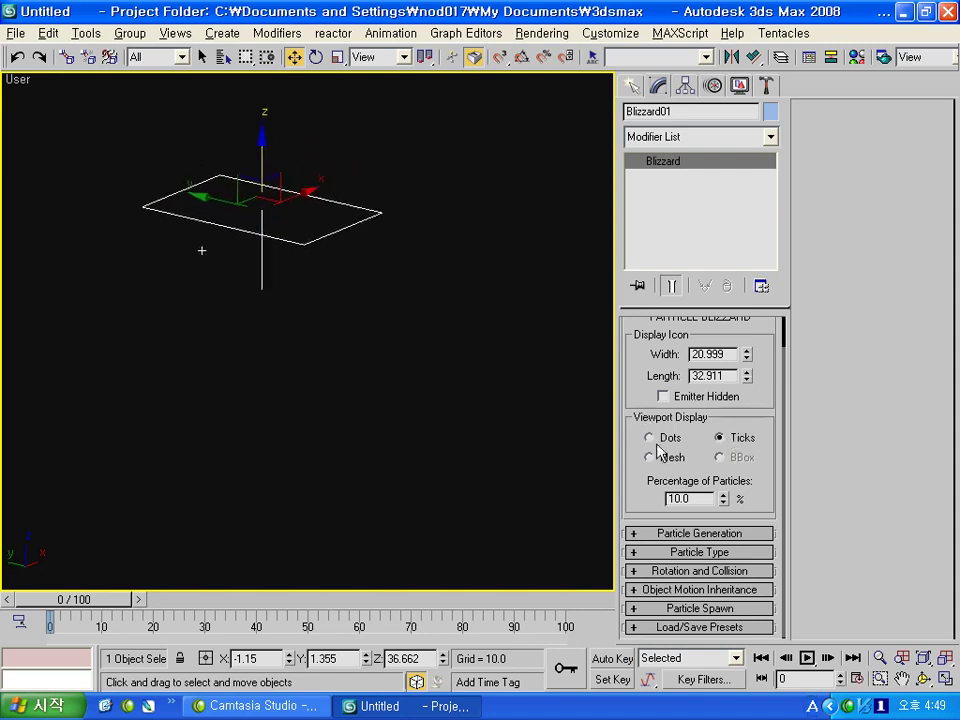
drag(697, 500, 648, 507)
text(1)
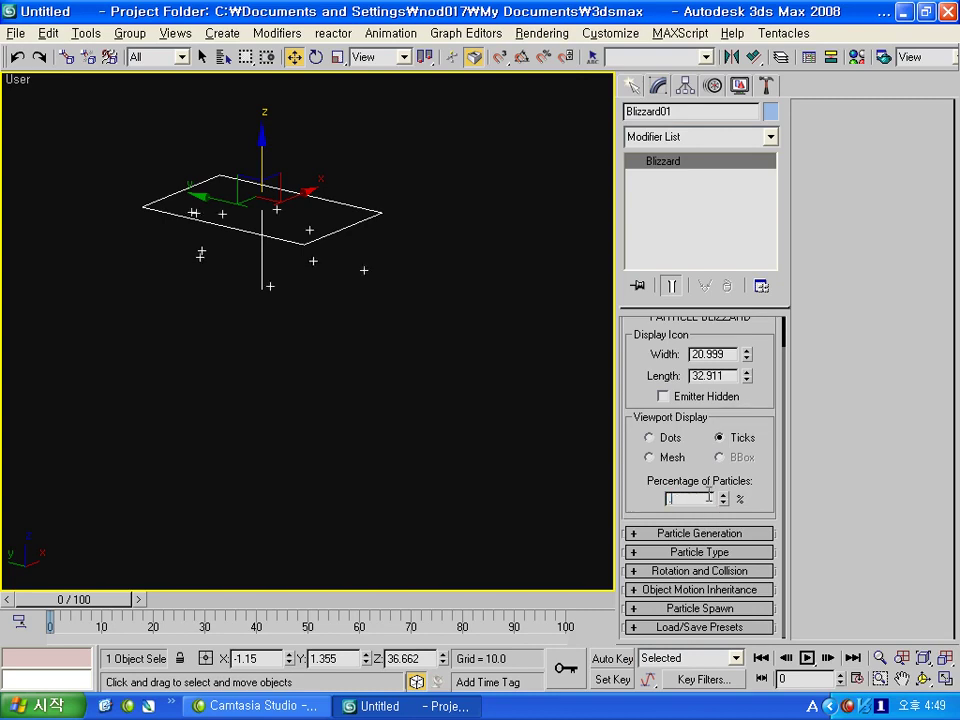
text(0)
key(Return)
mouse_move(318, 467)
alt+middle_down()
mouse_move(327, 437)
mouse_move(328, 453)
alt+middle_up()
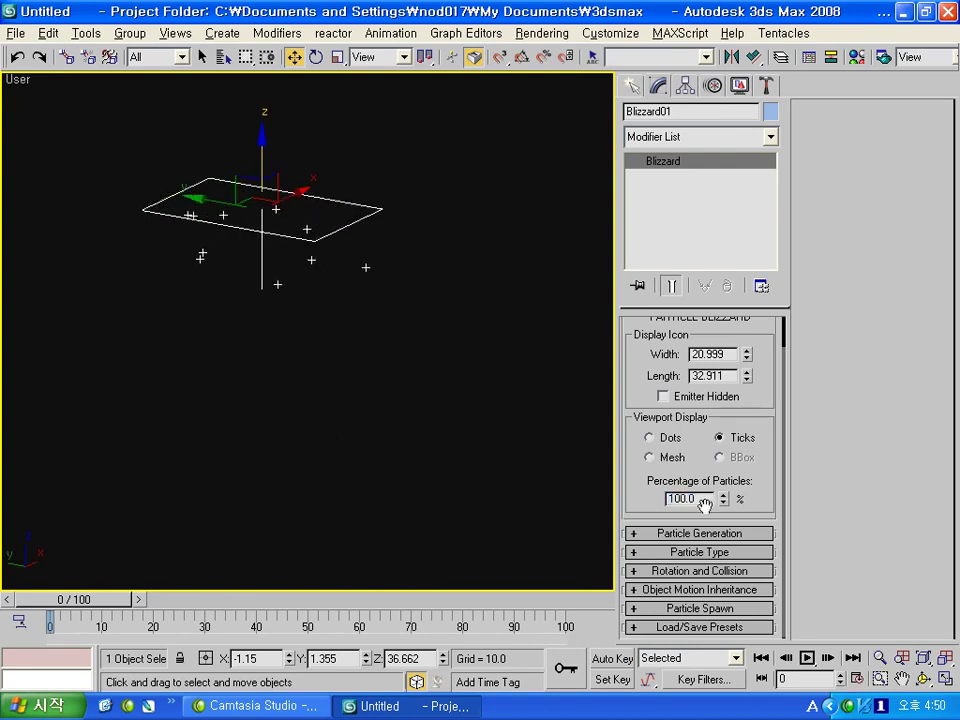
text(10)
key(Return)
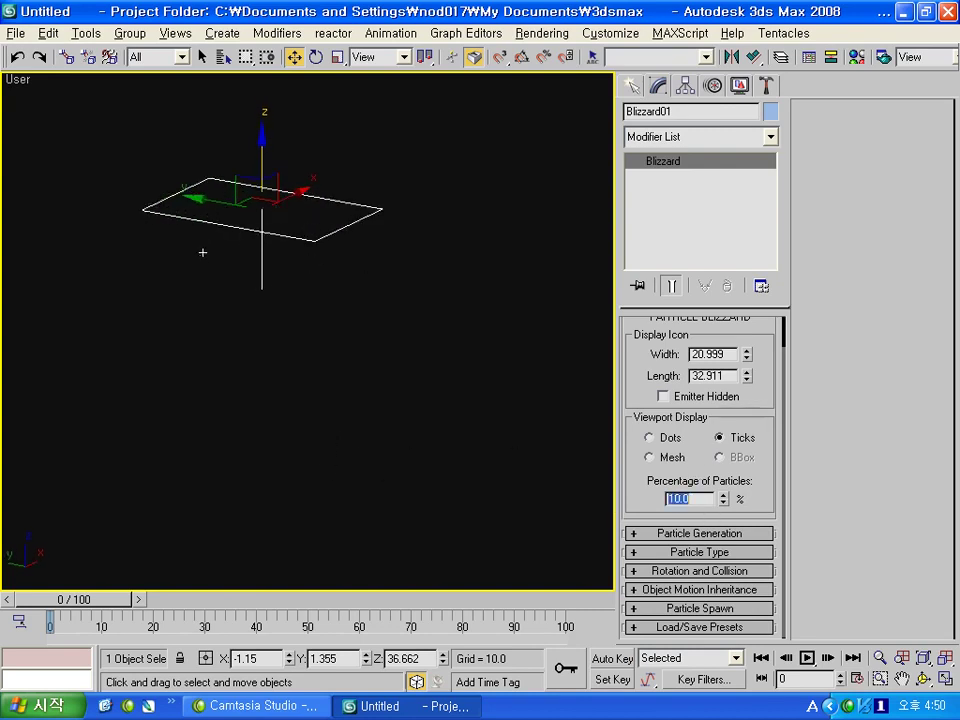
alt+middle_drag(306, 273, 287, 251)
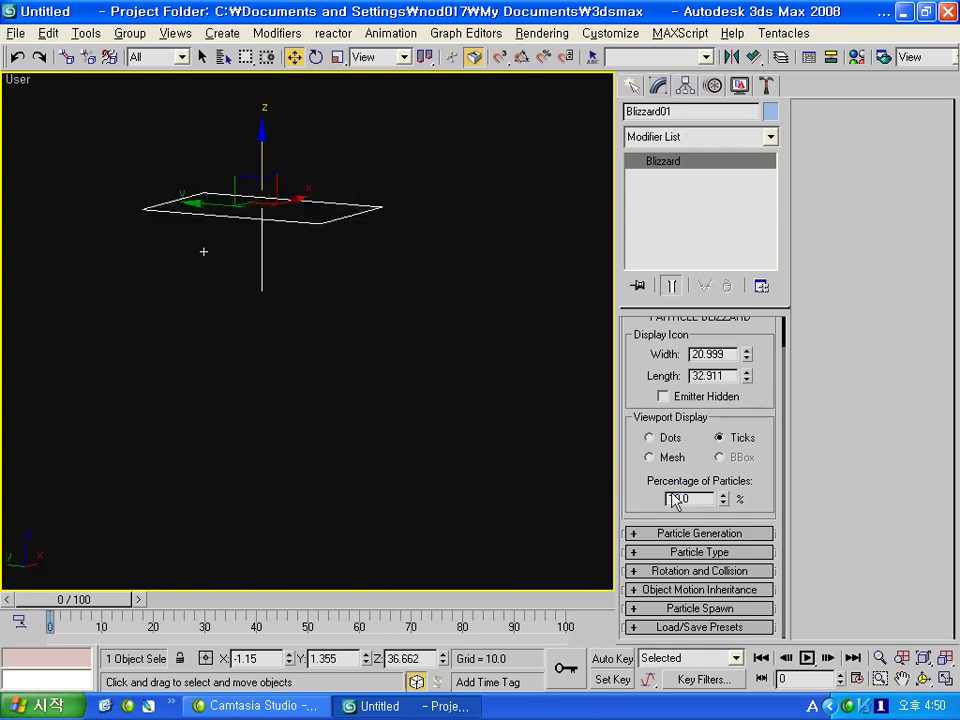
mouse_move(380, 343)
alt+middle_down()
mouse_move(332, 326)
mouse_move(356, 377)
mouse_move(381, 339)
mouse_move(393, 369)
alt+middle_up()
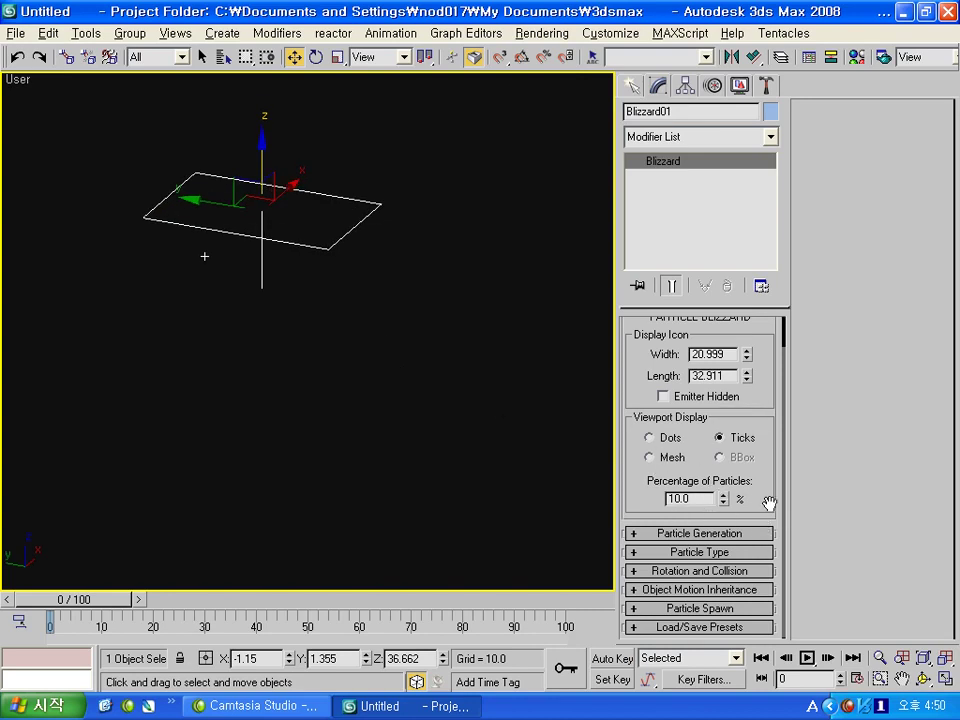
- Keep Use Rate in Particle Generation and set the viewport Percentage of Particles to 100
click(736, 535)
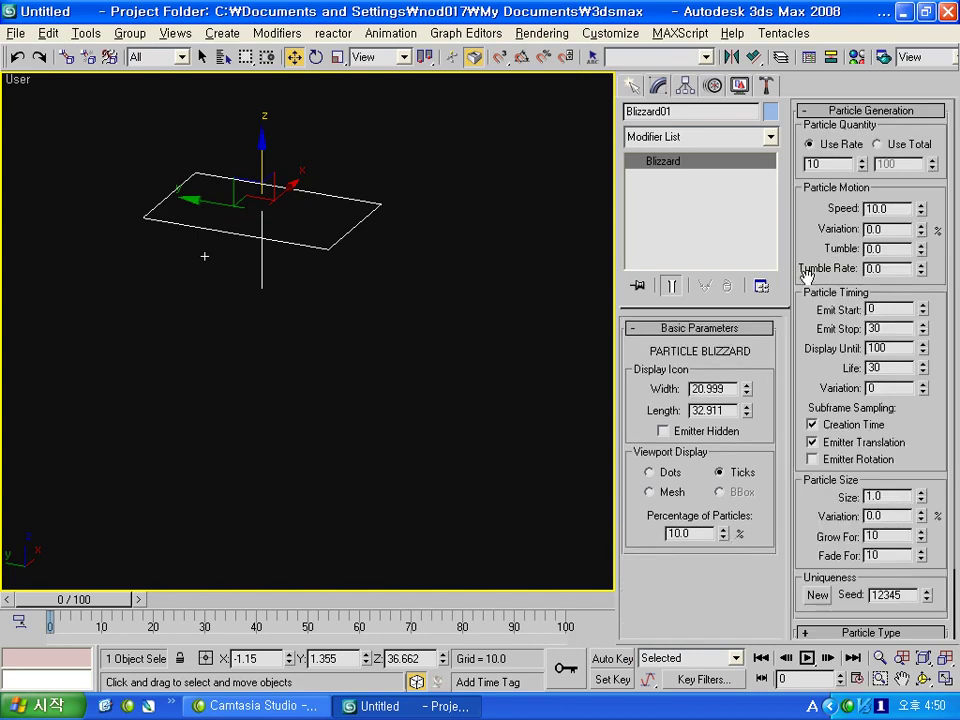
scroll(818, 226, down, 3)
scroll(818, 222, up, 3)
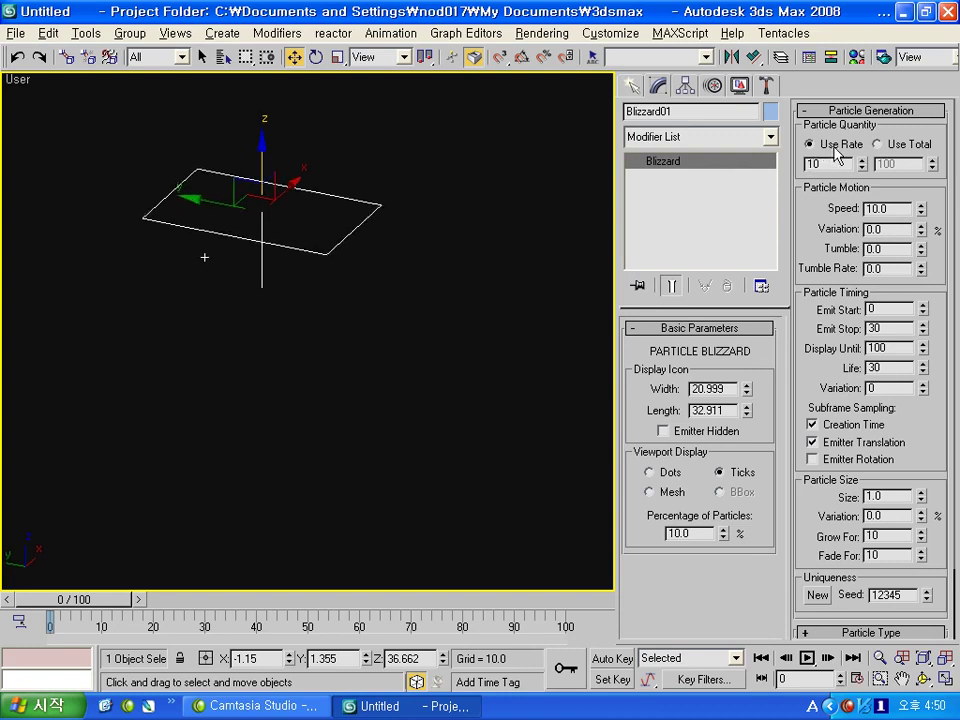
click(890, 147)
click(812, 145)
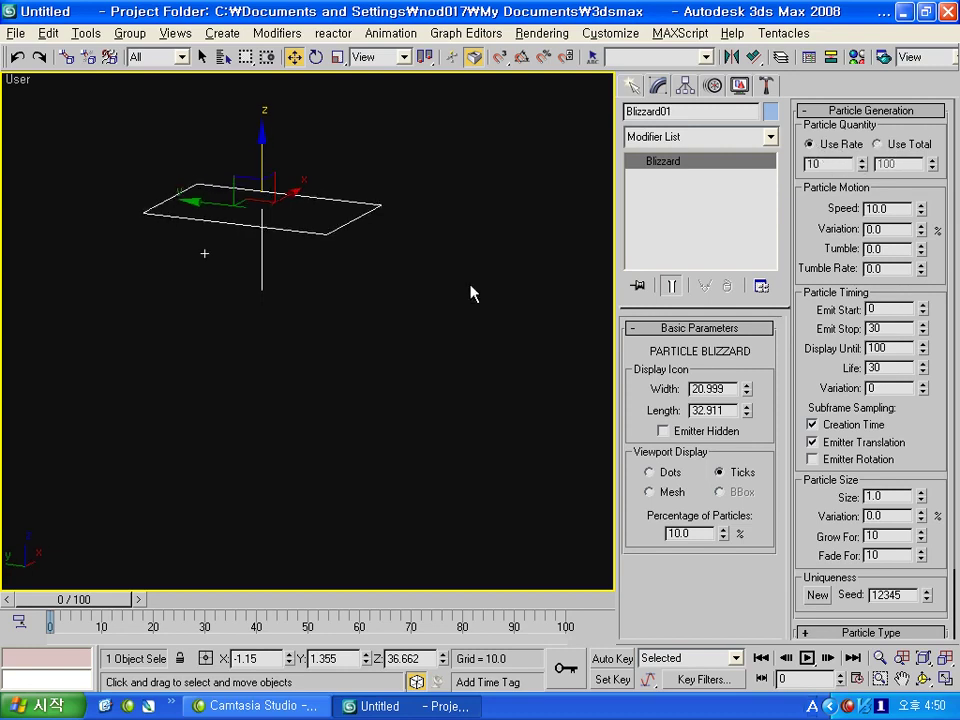
double_click(694, 533)
text(100)
key(Return)
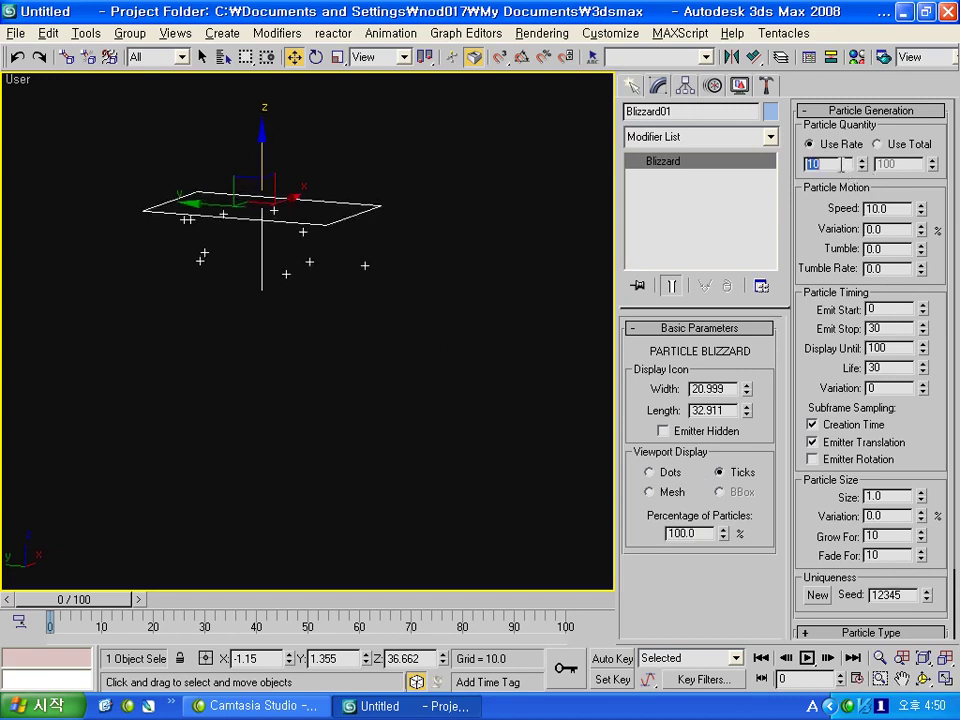
- Render test frames of the Blizzard particles, switching their display to Dots
click(939, 57)
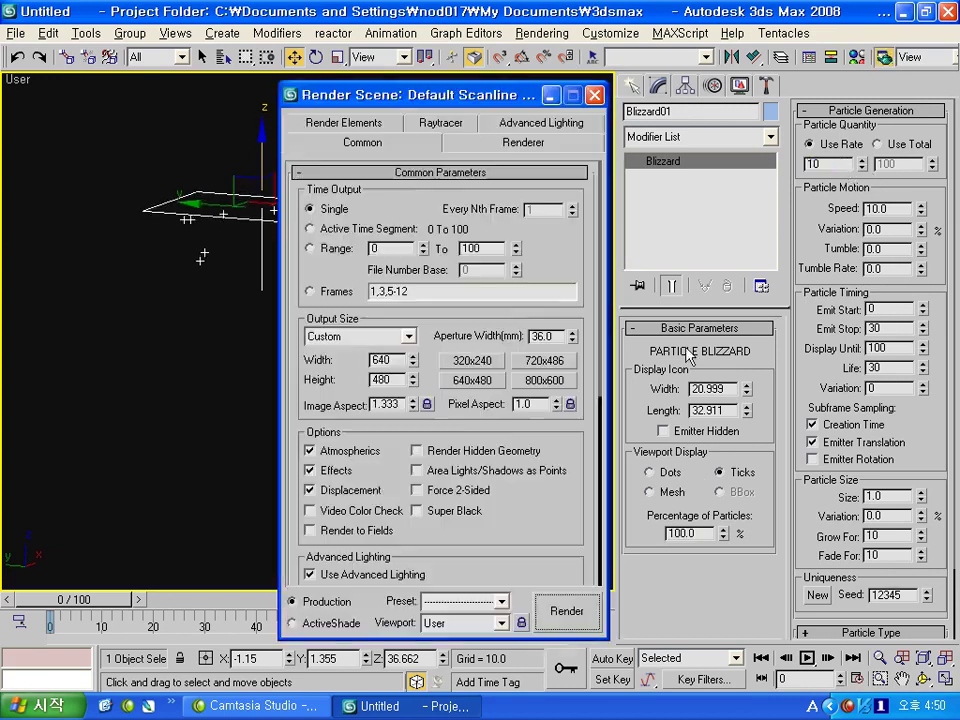
click(566, 611)
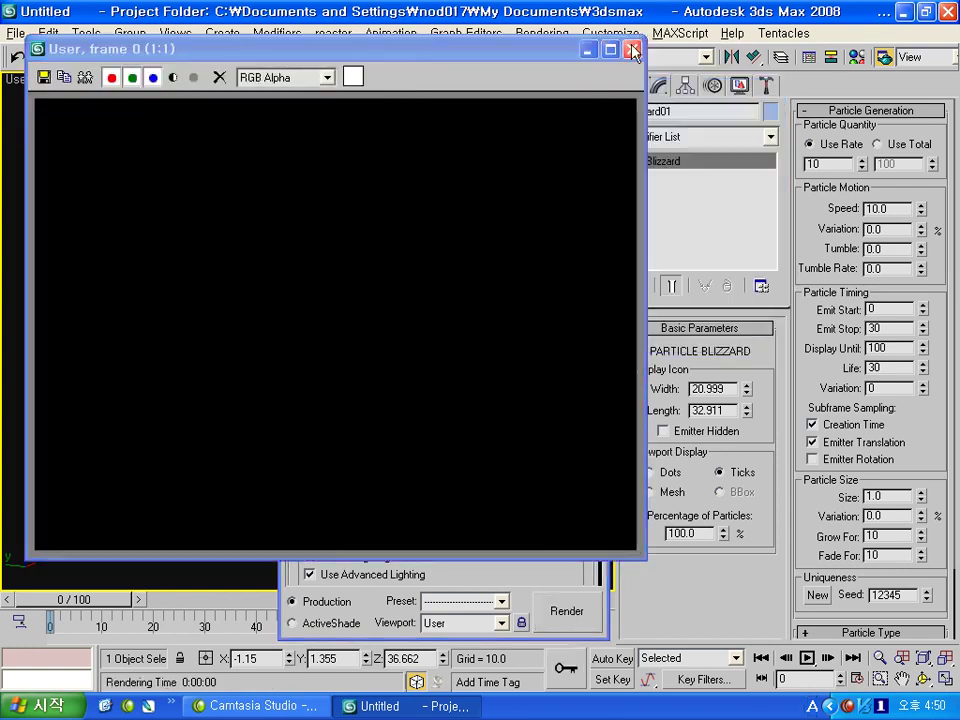
click(633, 49)
click(668, 474)
click(566, 611)
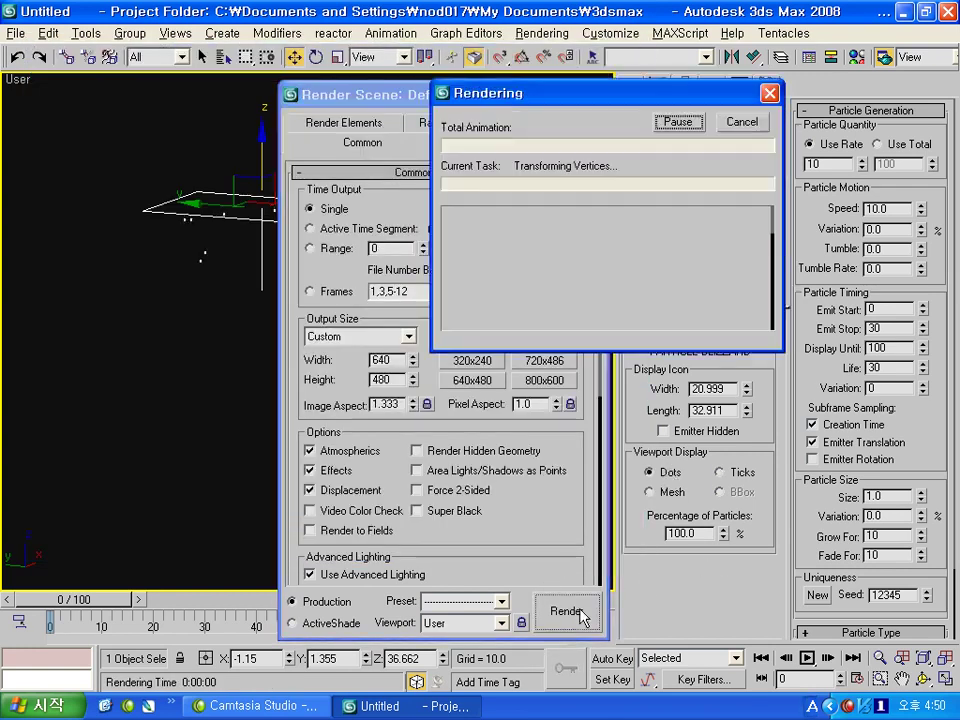
click(633, 49)
drag(919, 447, 919, 367)
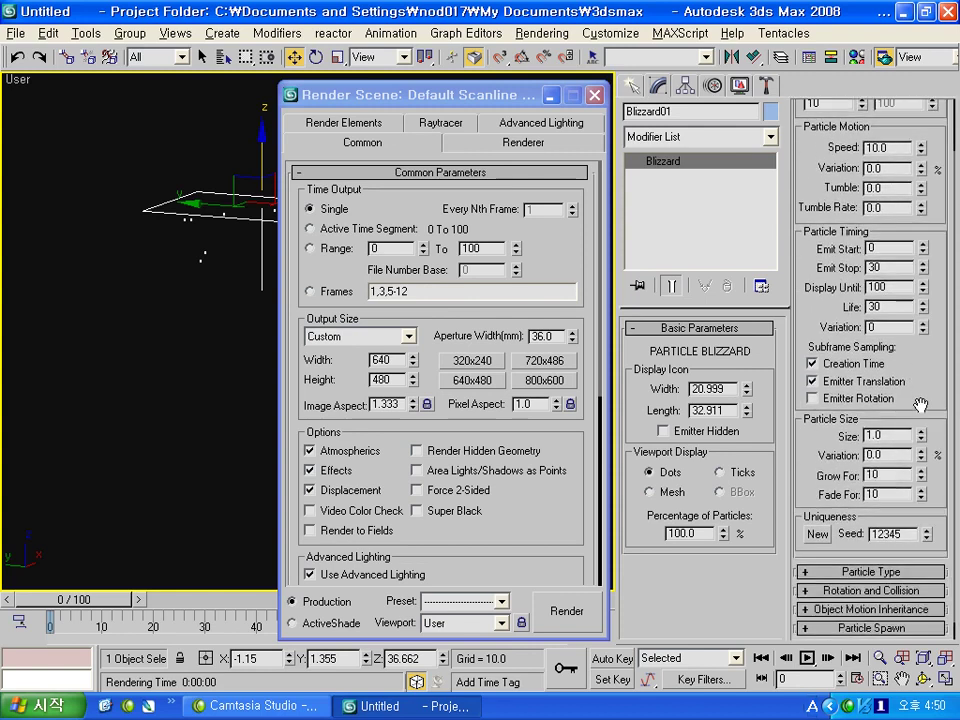
- Render another test frame, check it in monochrome and colour, then close the render windows
text(1)
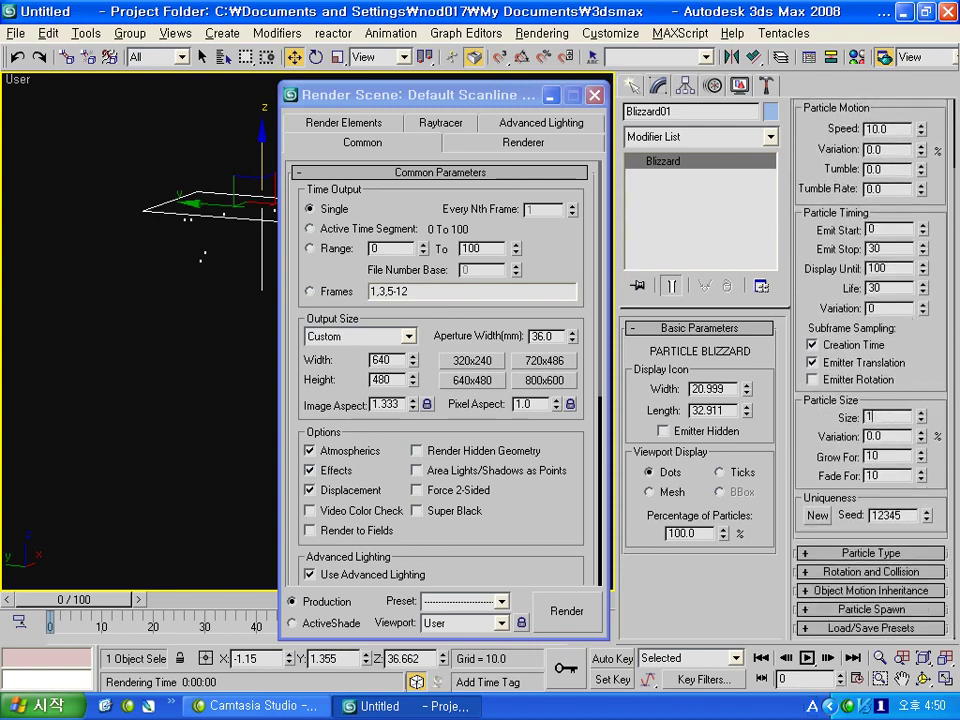
click(566, 613)
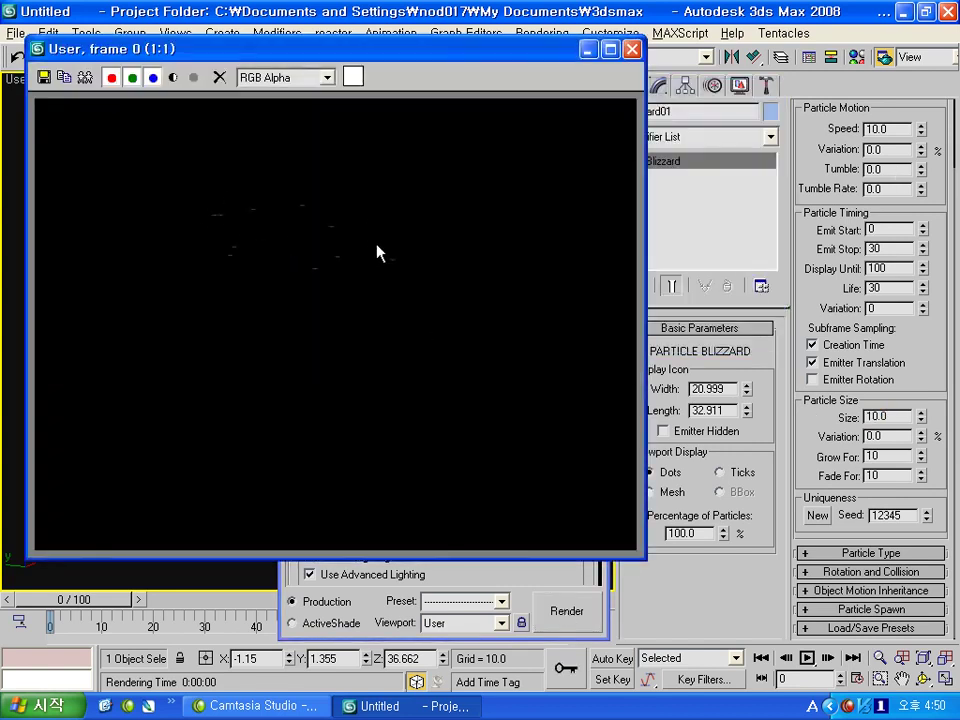
click(173, 77)
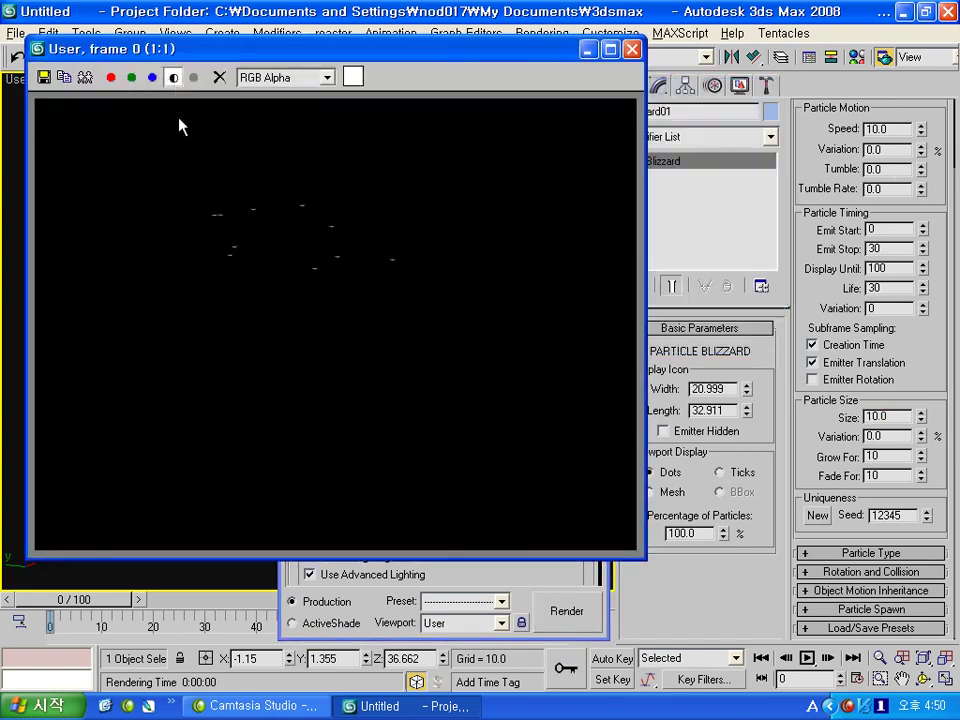
click(173, 80)
click(530, 580)
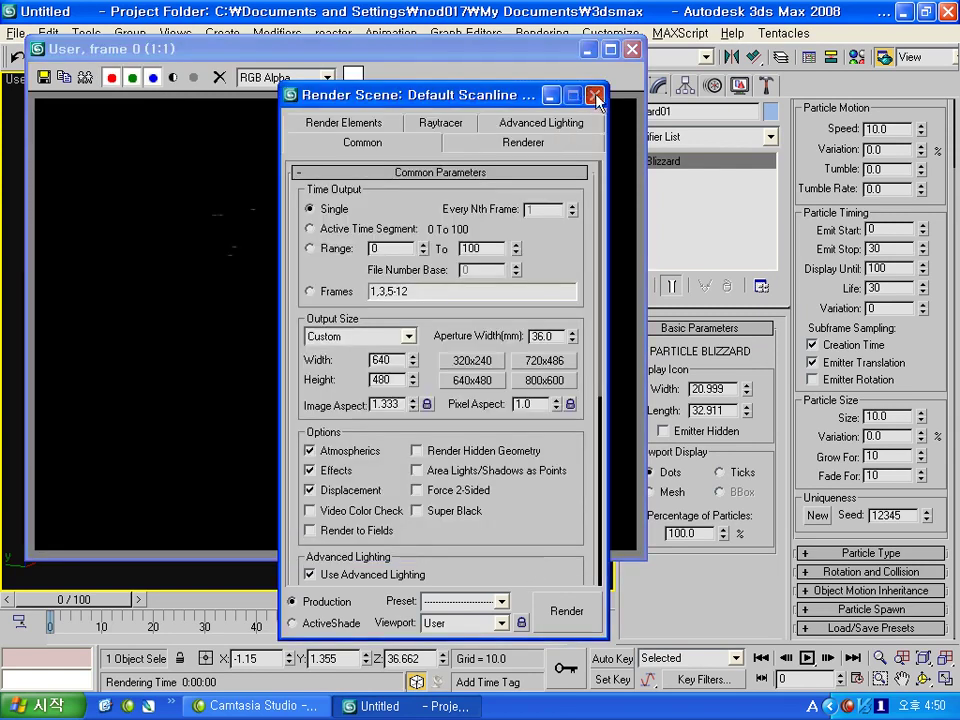
click(596, 92)
scroll(838, 152, up, 3)
click(838, 161)
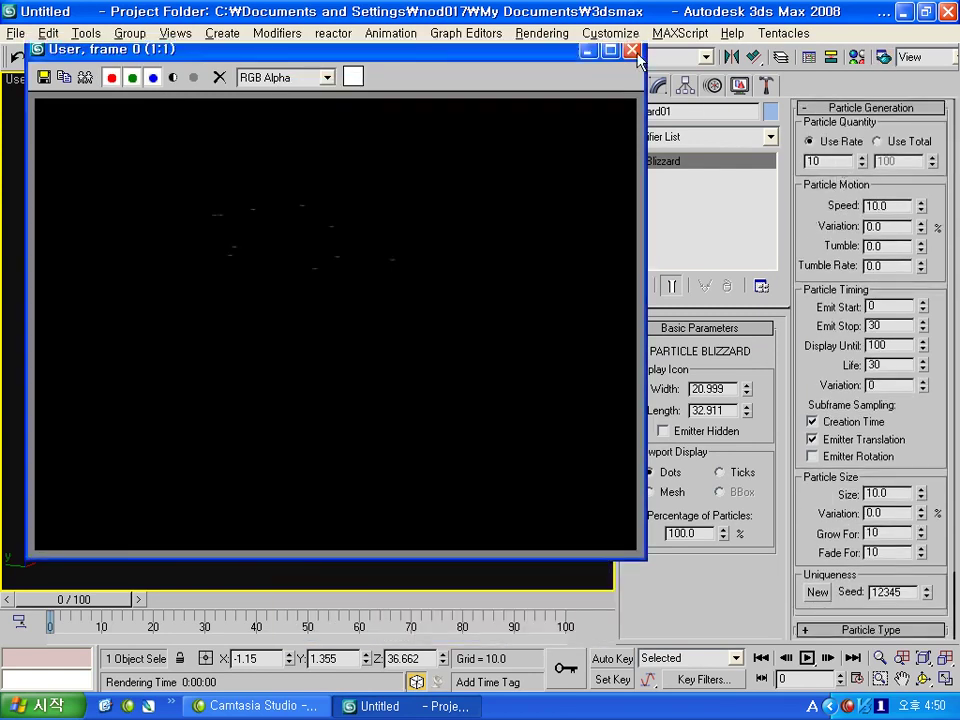
- Set Blizzard01's emission rate to 100, then raise it to 1000
text(0)
key(Return)
click(846, 161)
text(0)
key(Return)
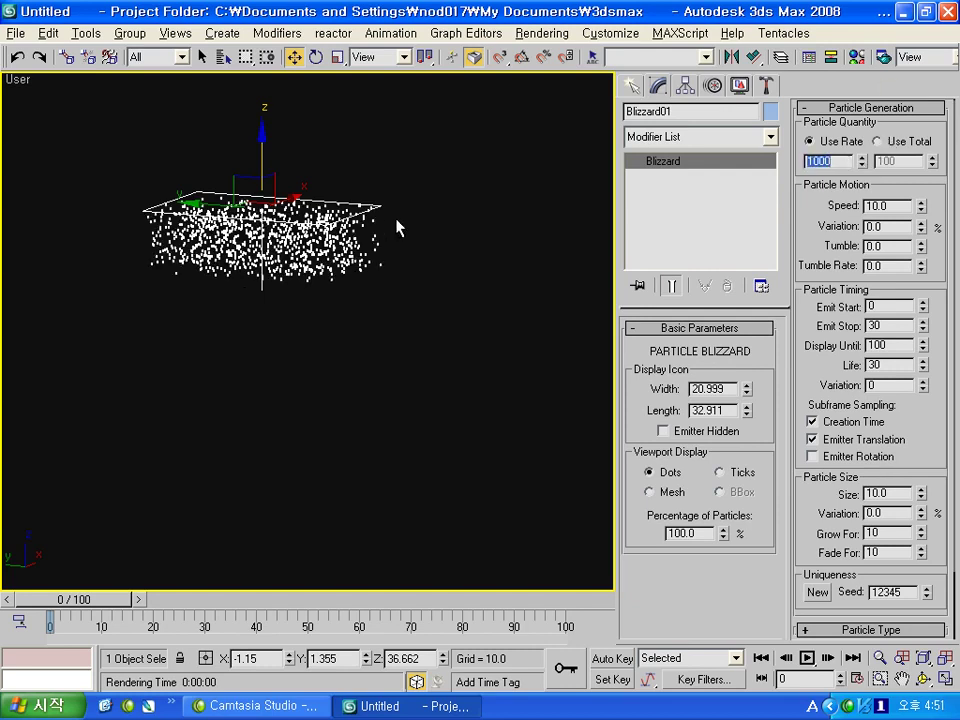
- Try emitting a fixed total of 2424 particles instead of a per-frame rate
mouse_move(72, 599)
mouse_down()
mouse_move(83, 603)
mouse_move(69, 598)
mouse_up()
key(w)
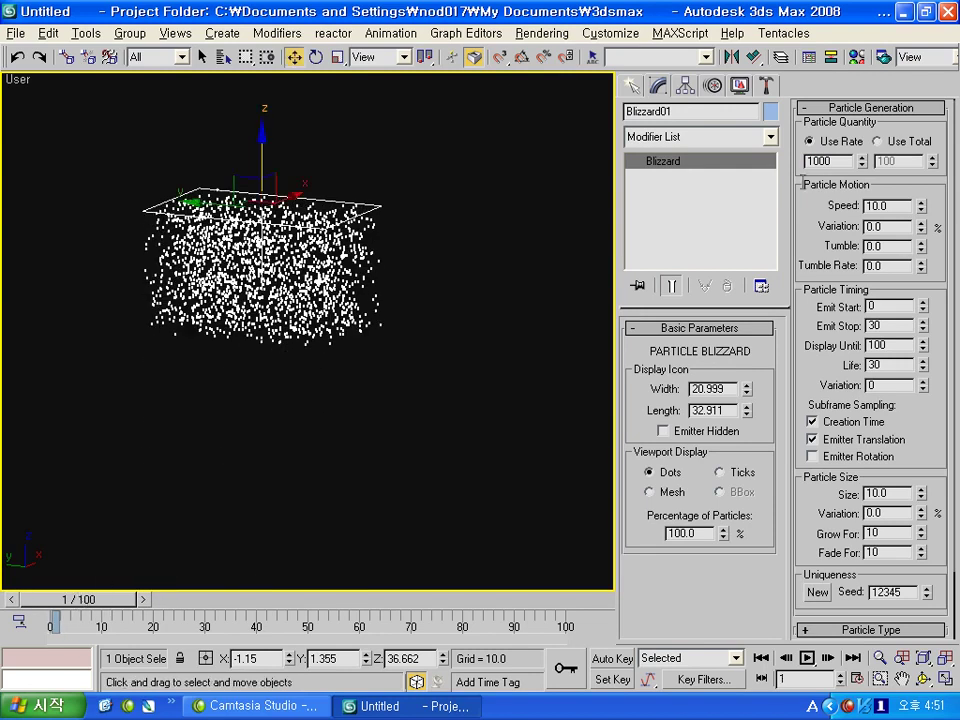
click(877, 141)
mouse_move(931, 159)
mouse_down()
mouse_move(845, 196)
mouse_move(825, 144)
mouse_up()
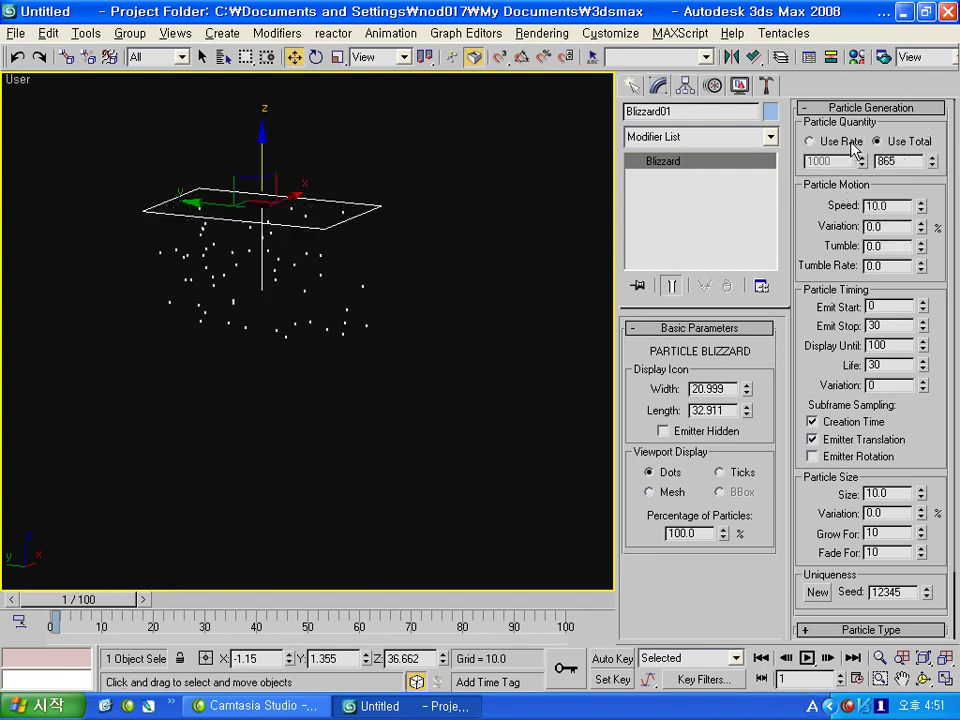
drag(934, 165, 698, 273)
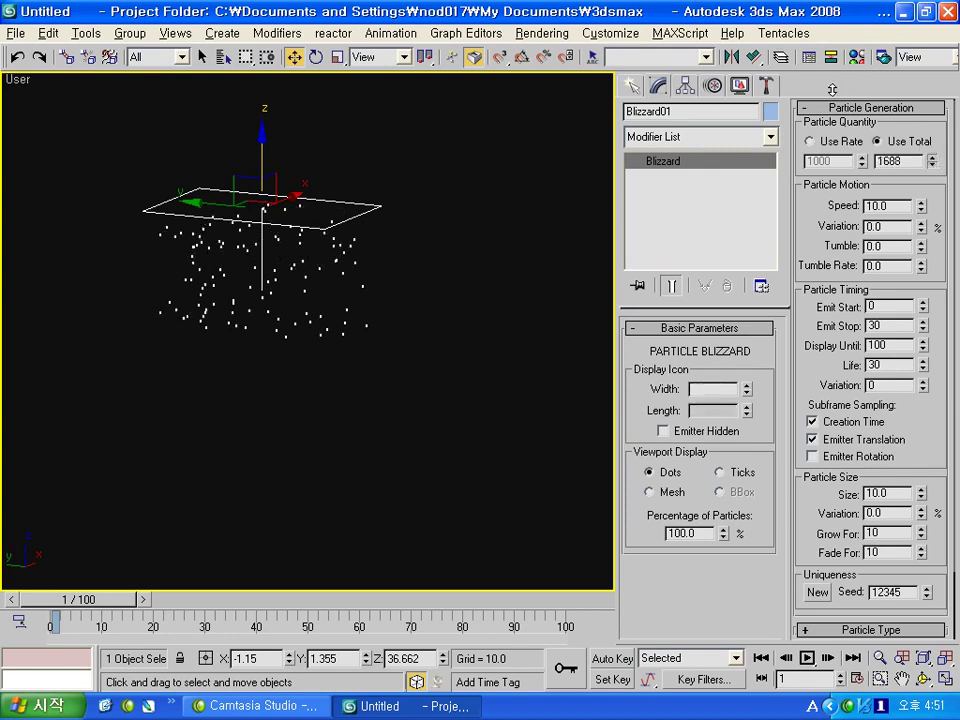
drag(698, 273, 810, 152)
- Switch back to Use Rate and set it to 100 particles per frame
click(809, 141)
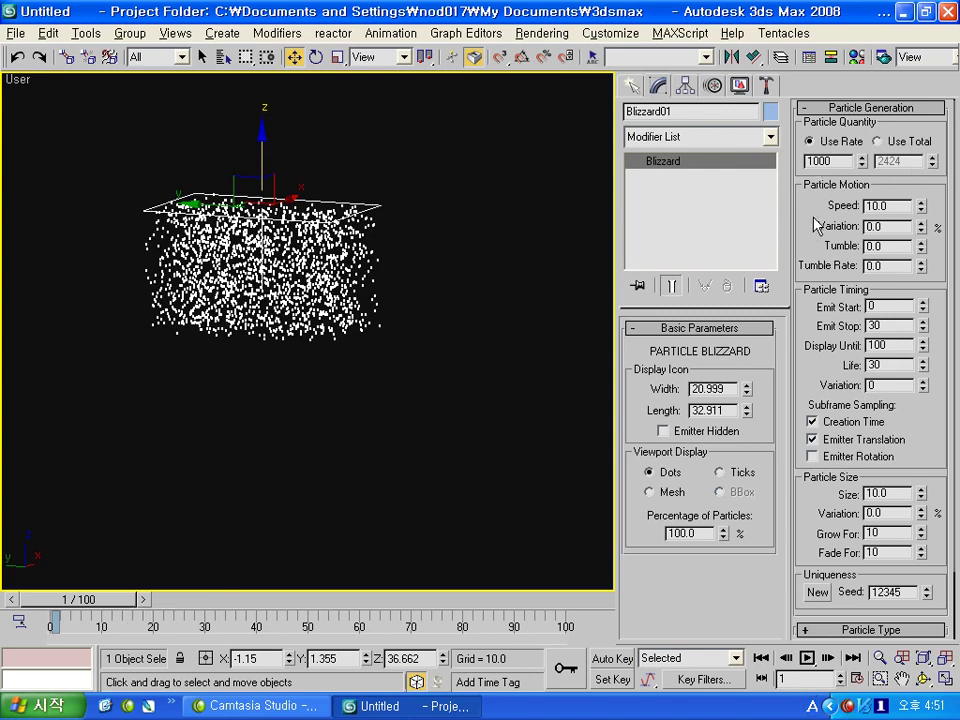
drag(820, 213, 822, 198)
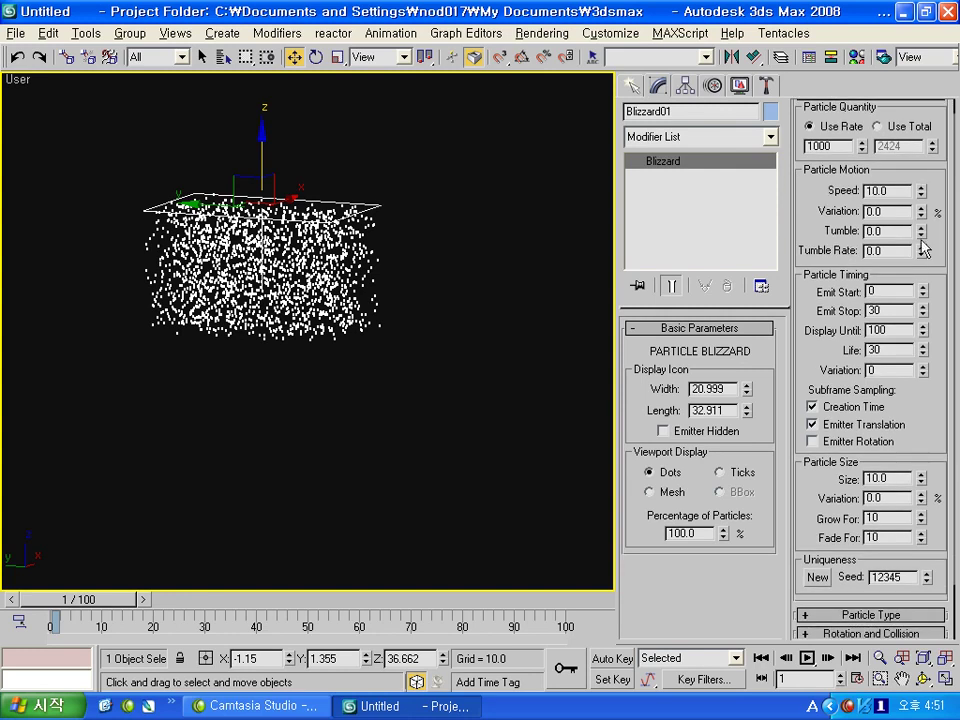
drag(93, 603, 88, 605)
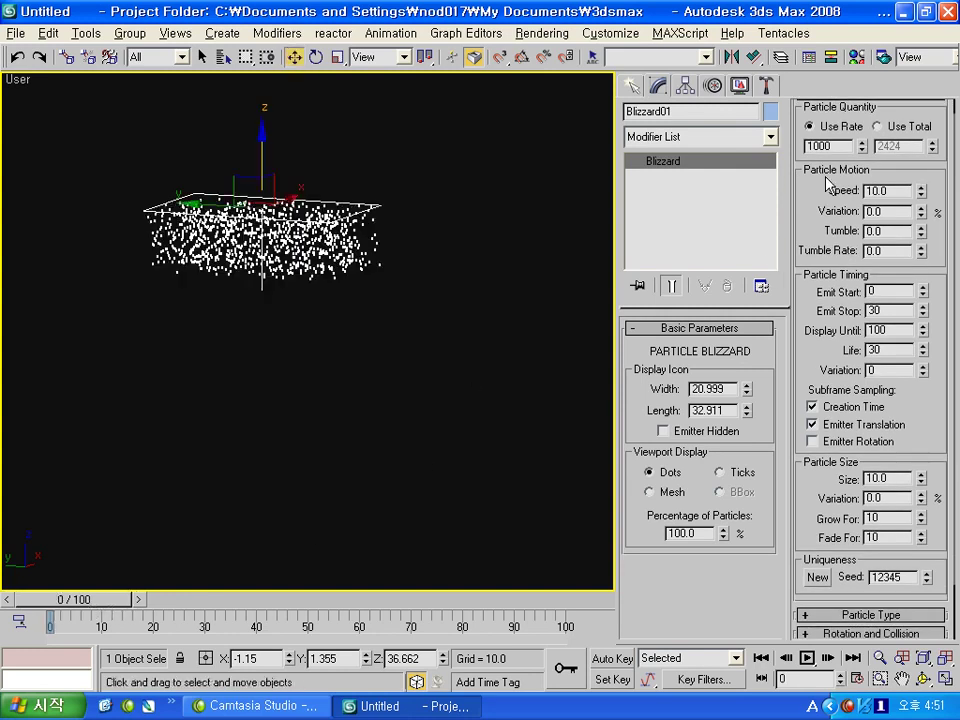
double_click(837, 148)
text(100)
key(Return)
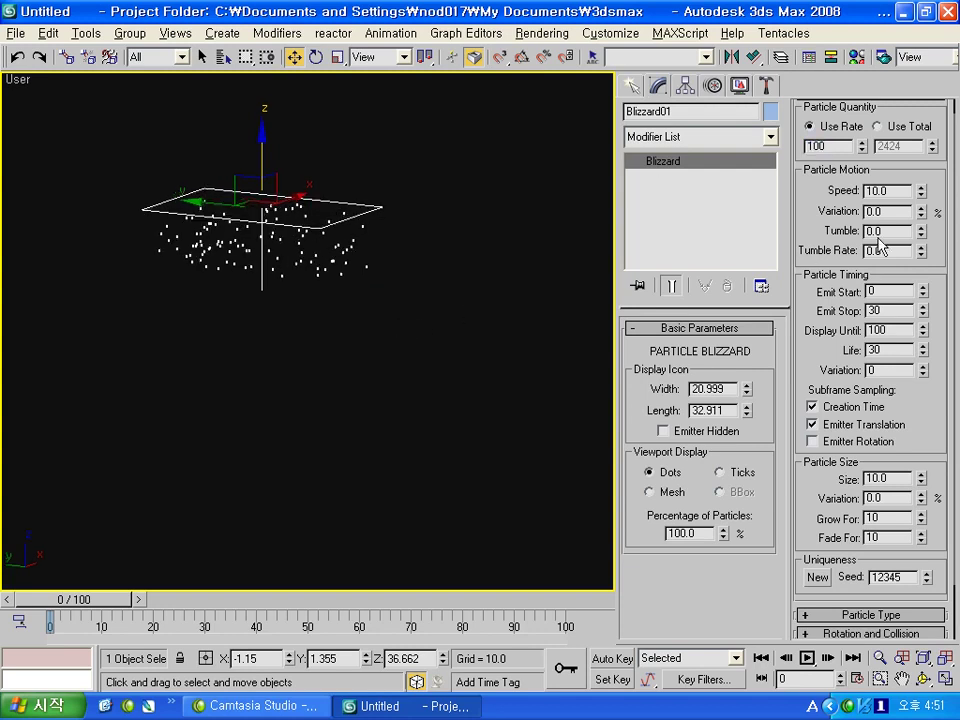
- Raise particle speed to 19.9 and add 7.75% speed variation
drag(920, 194, 920, 150)
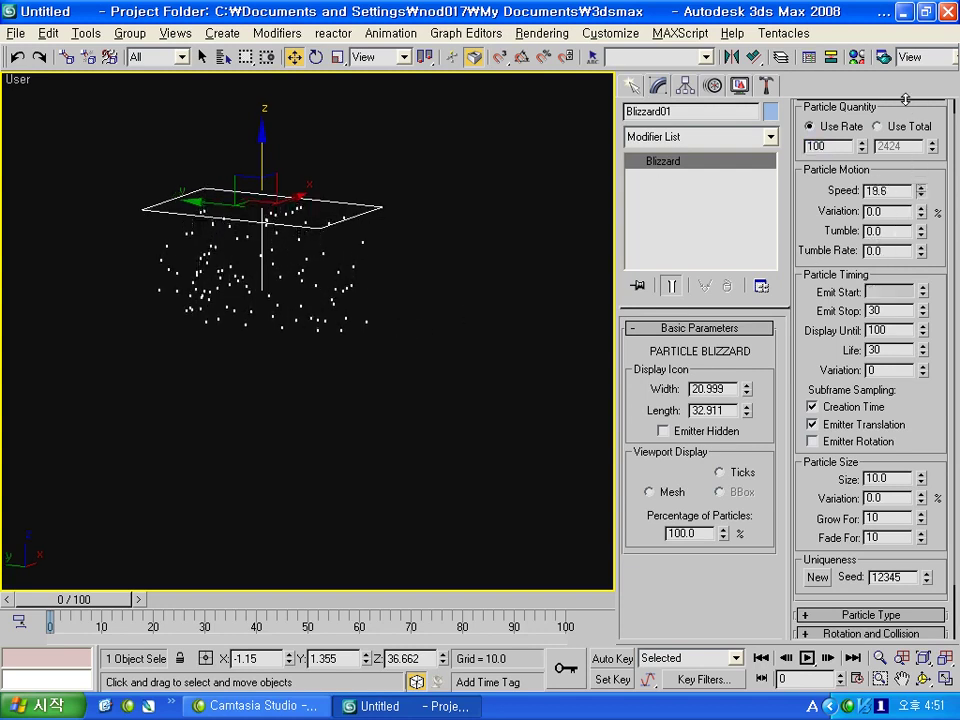
mouse_move(100, 605)
mouse_down()
mouse_move(133, 606)
mouse_move(54, 606)
mouse_up()
key(w)
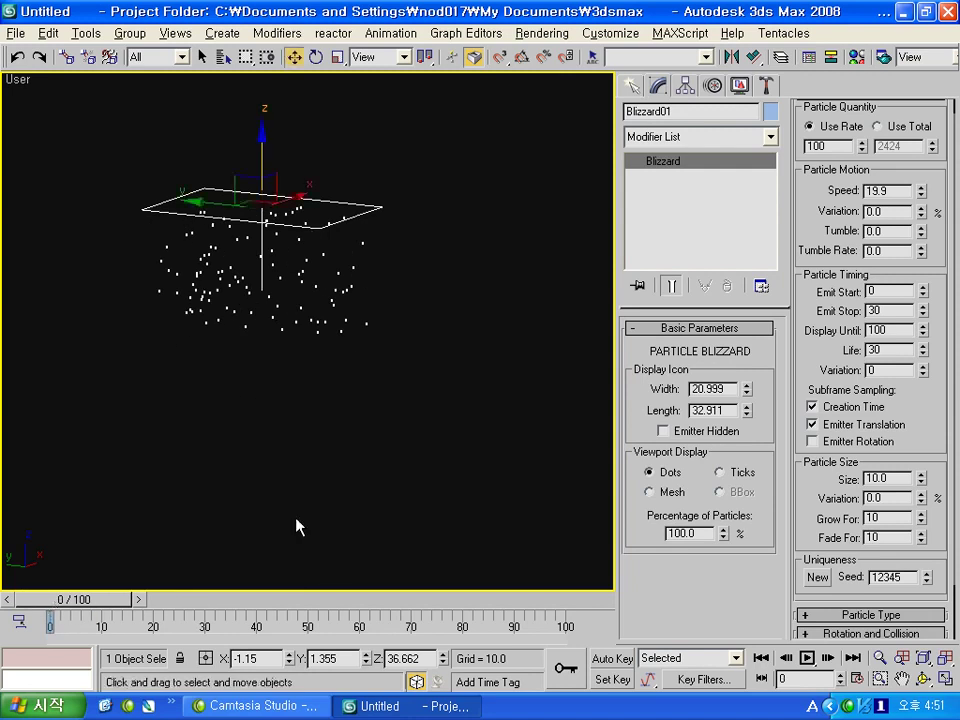
mouse_move(922, 212)
mouse_down()
mouse_move(933, 258)
mouse_move(922, 235)
mouse_up()
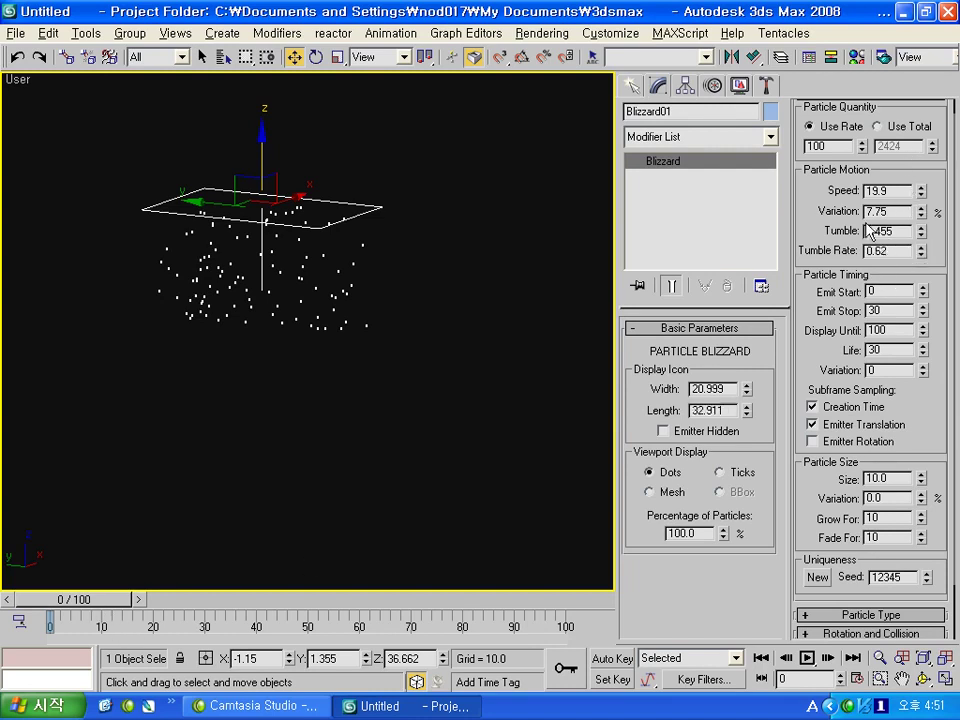
- Play the fall, rewind, and slow the particles to speed 9.154 with 5.967% variation
key(slash)
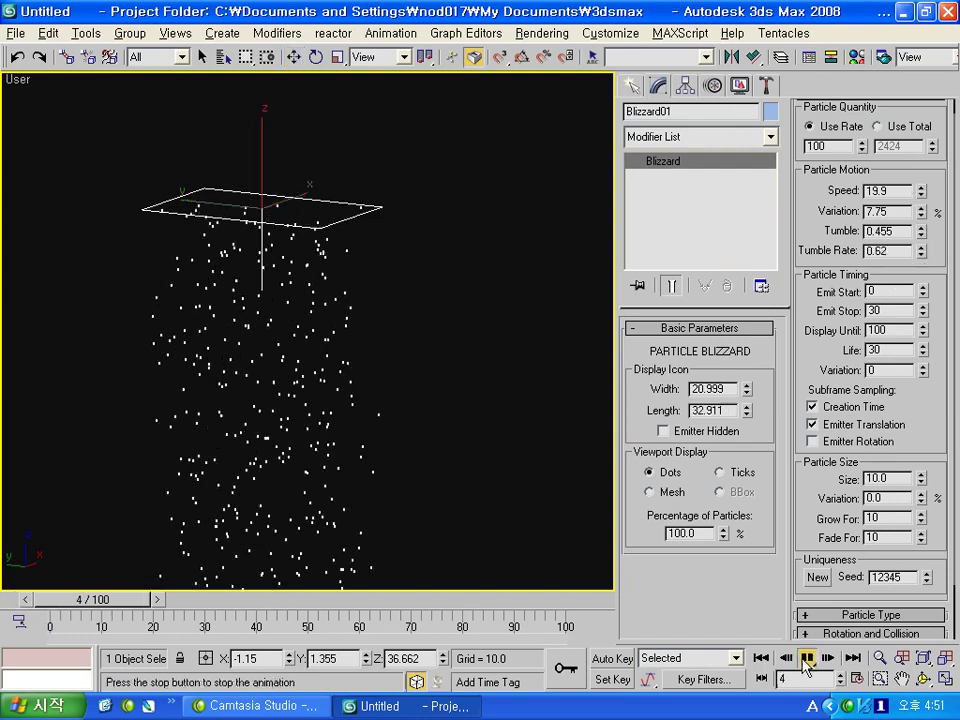
drag(197, 599, 77, 599)
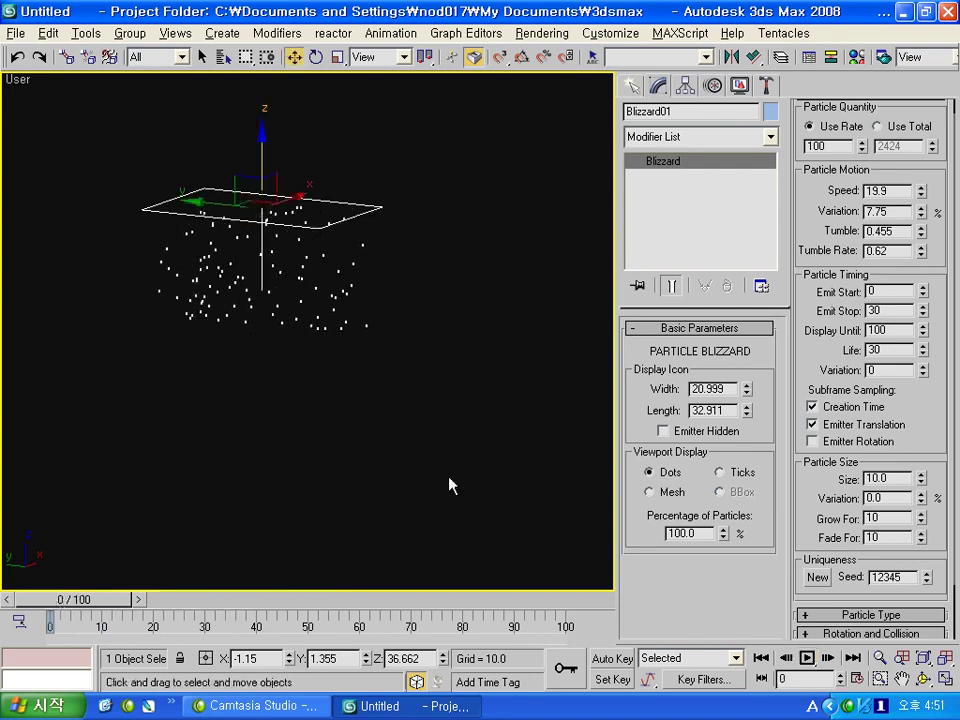
mouse_move(921, 190)
mouse_down()
mouse_move(918, 244)
mouse_move(920, 225)
mouse_up()
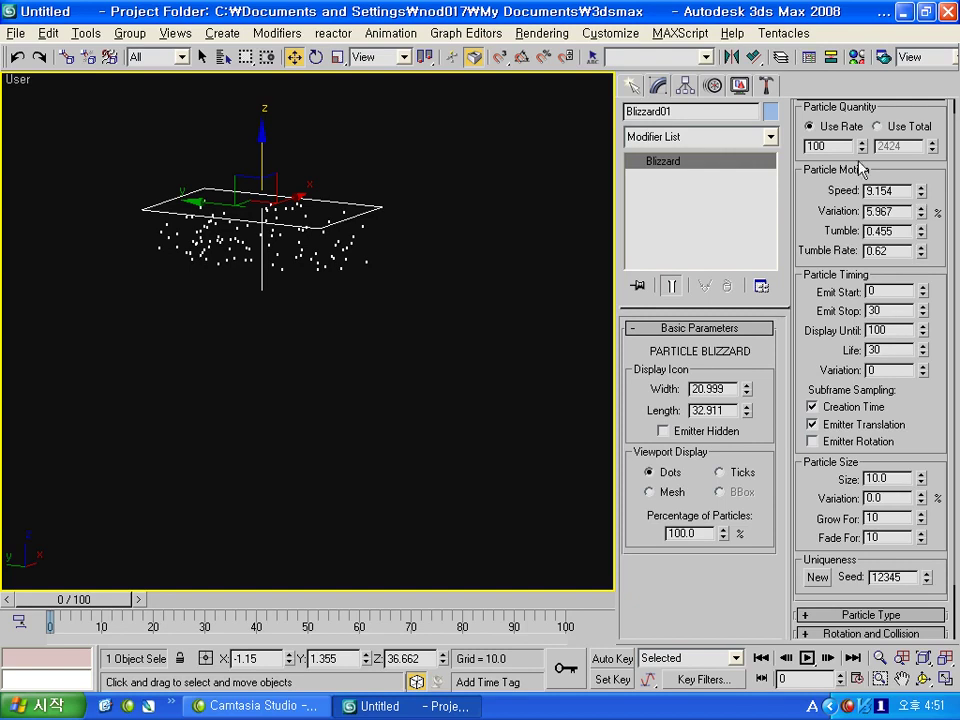
scroll(810, 298, down, 2)
scroll(810, 298, down, 1)
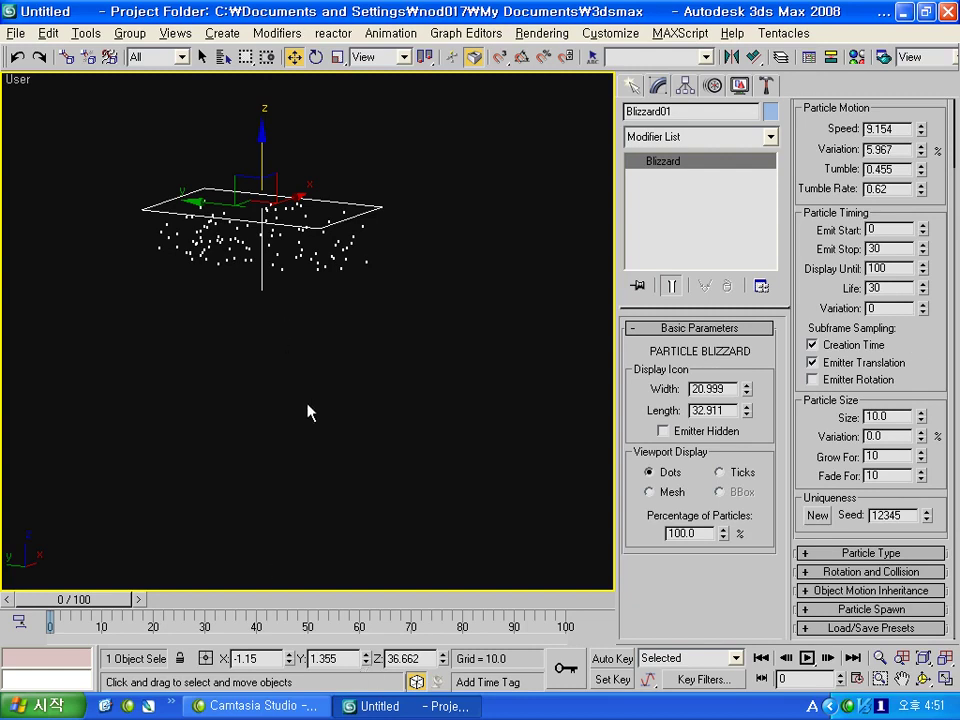
- Scrub to frames 33 and 68 to check the slower falling snow
key(q)
mouse_move(115, 605)
mouse_down()
mouse_move(270, 605)
mouse_move(250, 605)
mouse_up()
key(w)
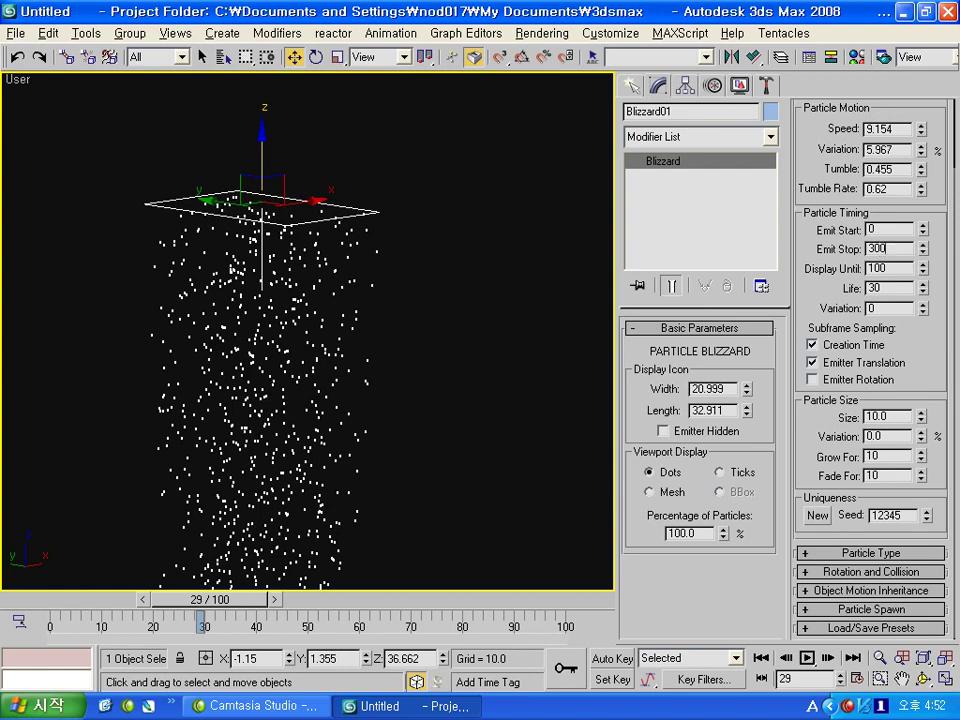
drag(250, 607, 452, 607)
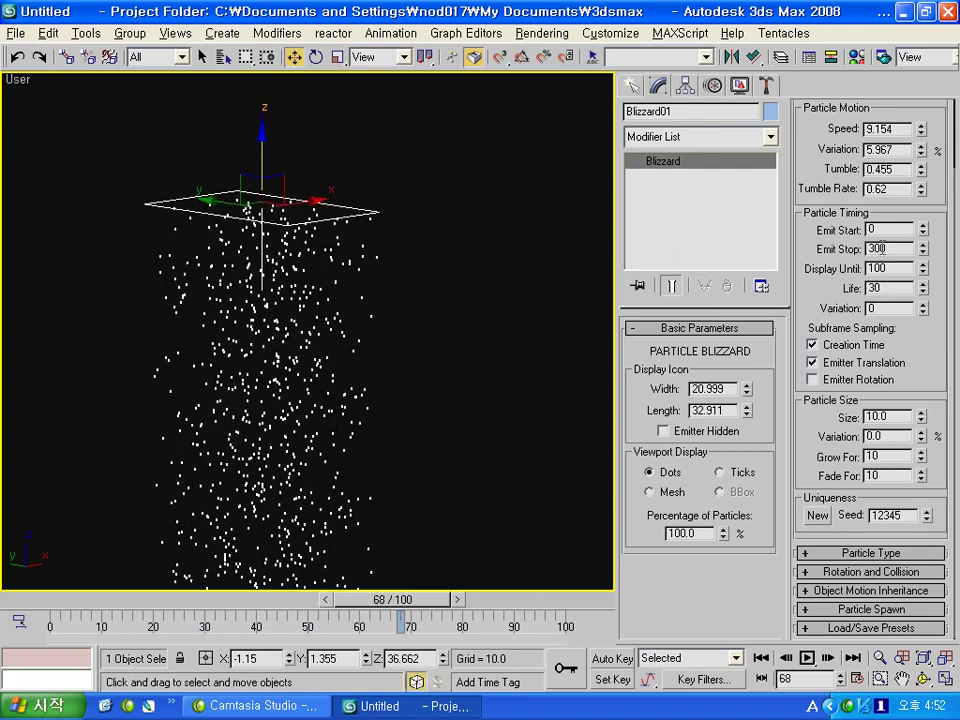
scroll(225, 432, down, 3)
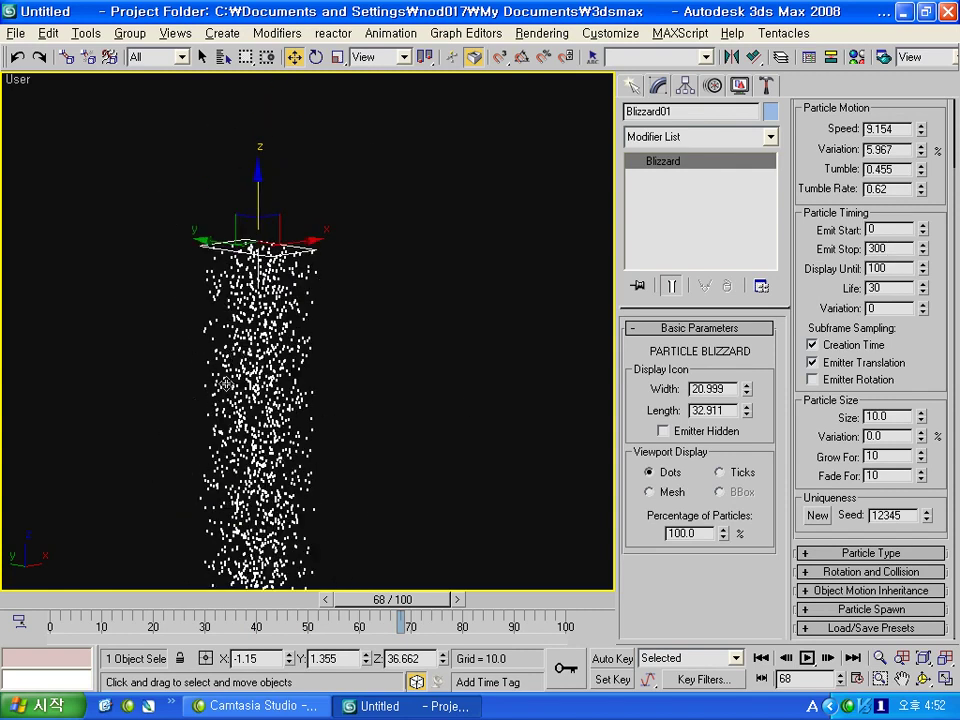
- Browse the particle system categories, then return to Blizzard01 and recentre the view
click(633, 87)
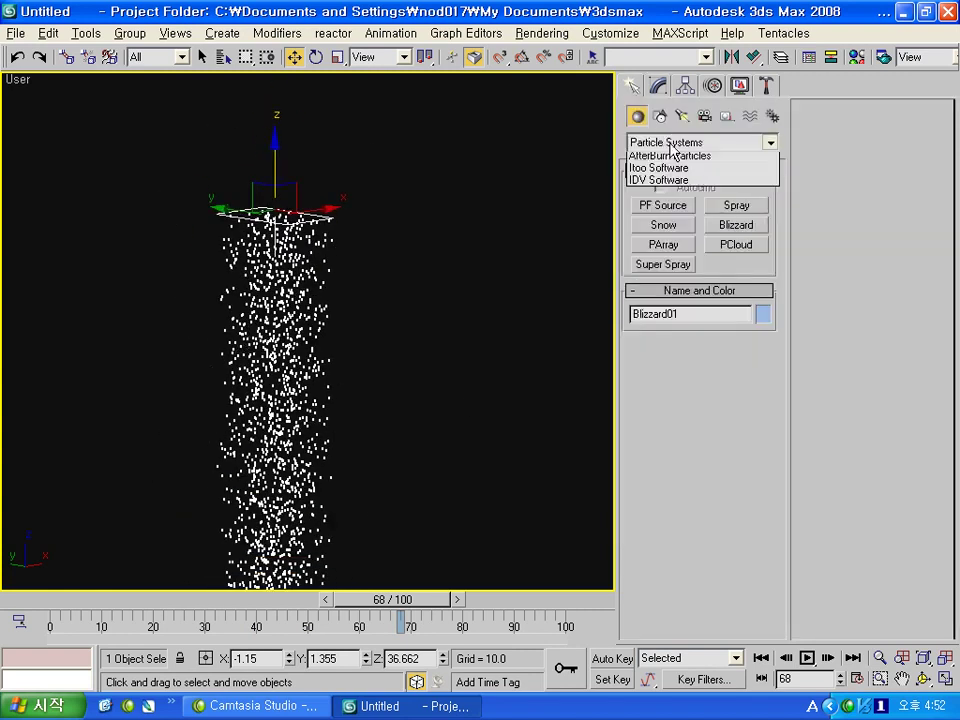
click(670, 145)
click(670, 145)
click(660, 87)
mouse_move(369, 364)
middle_down()
mouse_move(358, 283)
mouse_move(318, 275)
mouse_move(349, 313)
middle_up()
scroll(349, 313, up, 3)
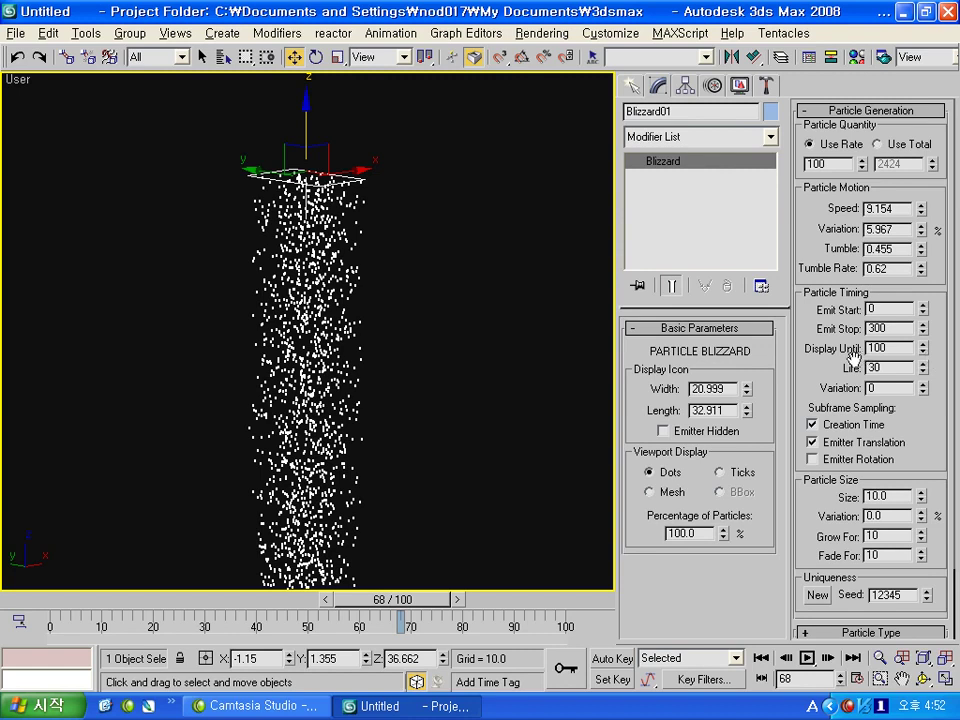
scroll(420, 350, down, 1)
scroll(396, 354, down, 1)
middle_drag(396, 354, 352, 337)
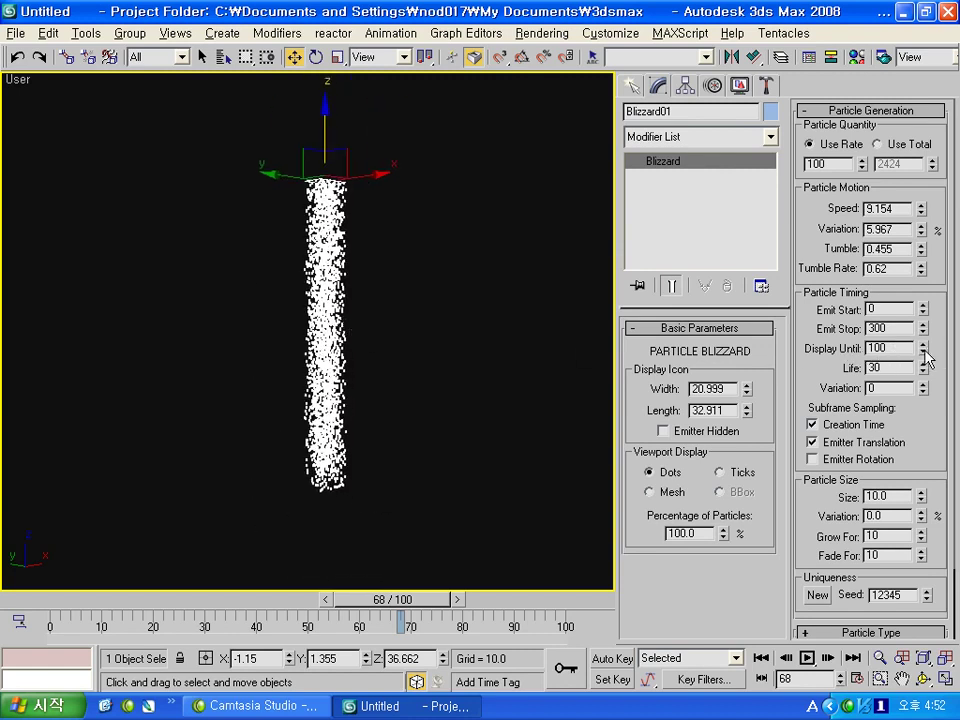
- Lower the Display Until frame and scrub back to frame 12
drag(922, 352, 925, 541)
drag(929, 610, 922, 422)
key(Return)
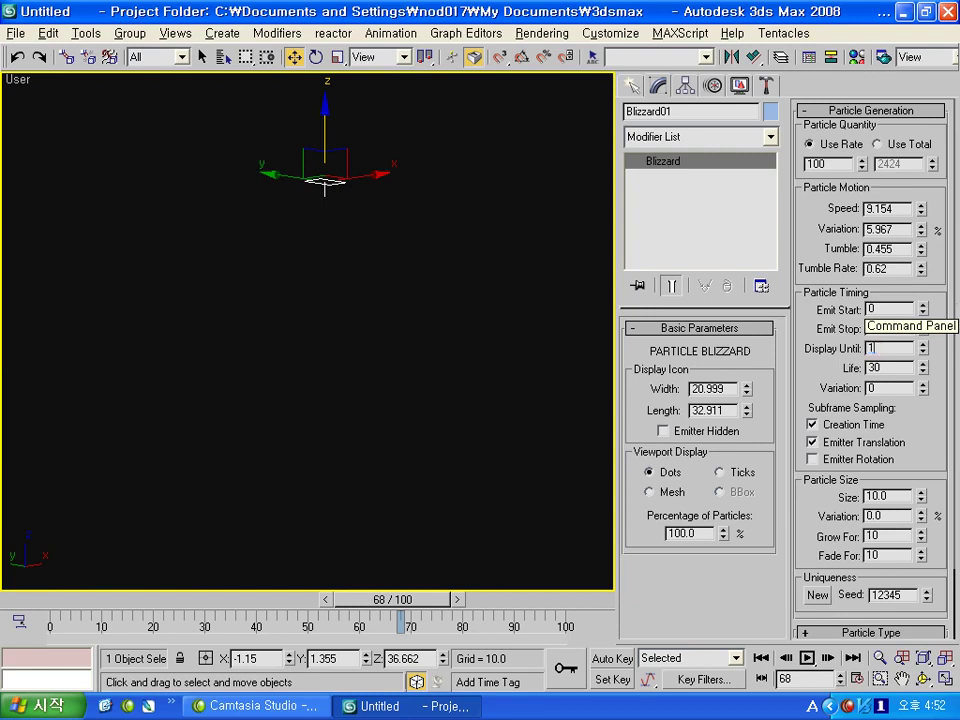
middle_drag(587, 330, 547, 332)
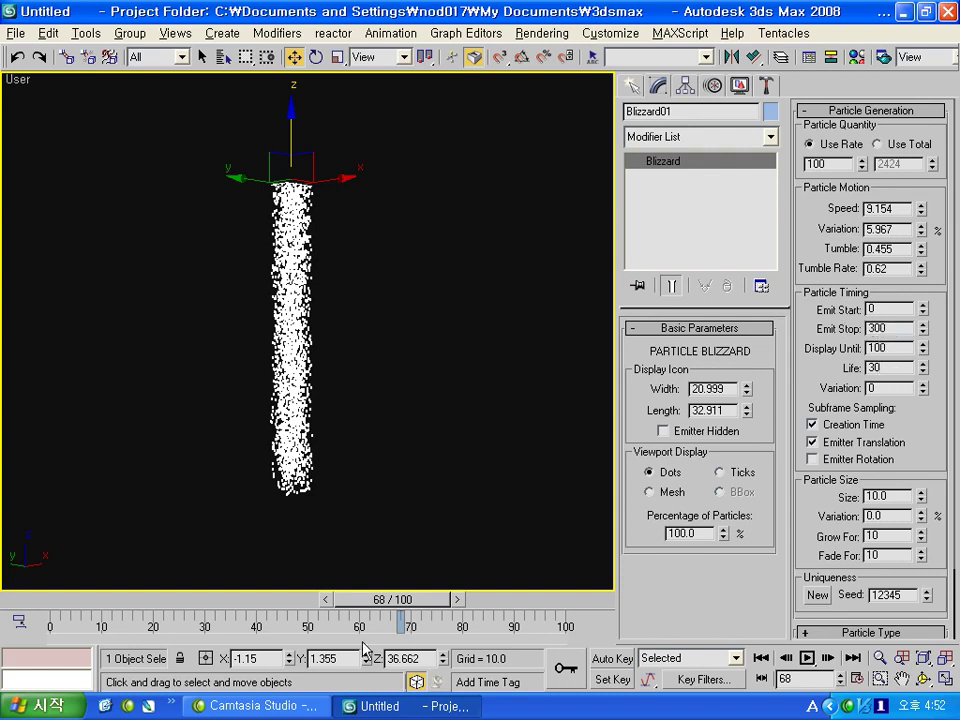
mouse_move(400, 600)
mouse_down()
mouse_move(50, 612)
mouse_move(265, 599)
mouse_up()
key(w)
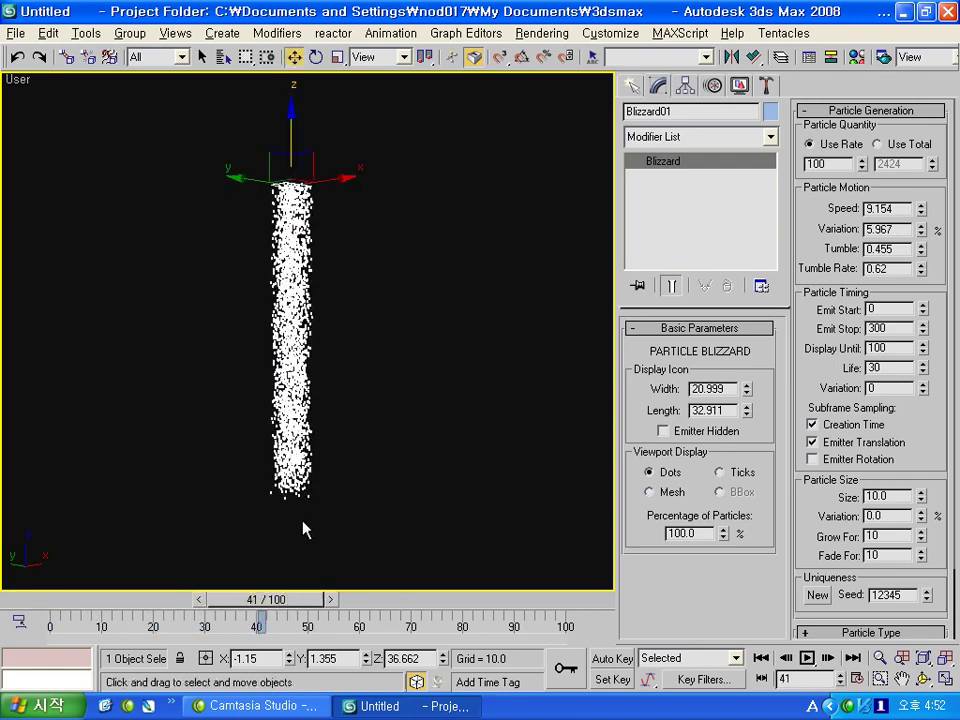
- Extend particle life to 300 frames and scrub through the animation to check
alt+middle_drag(310, 535, 325, 530)
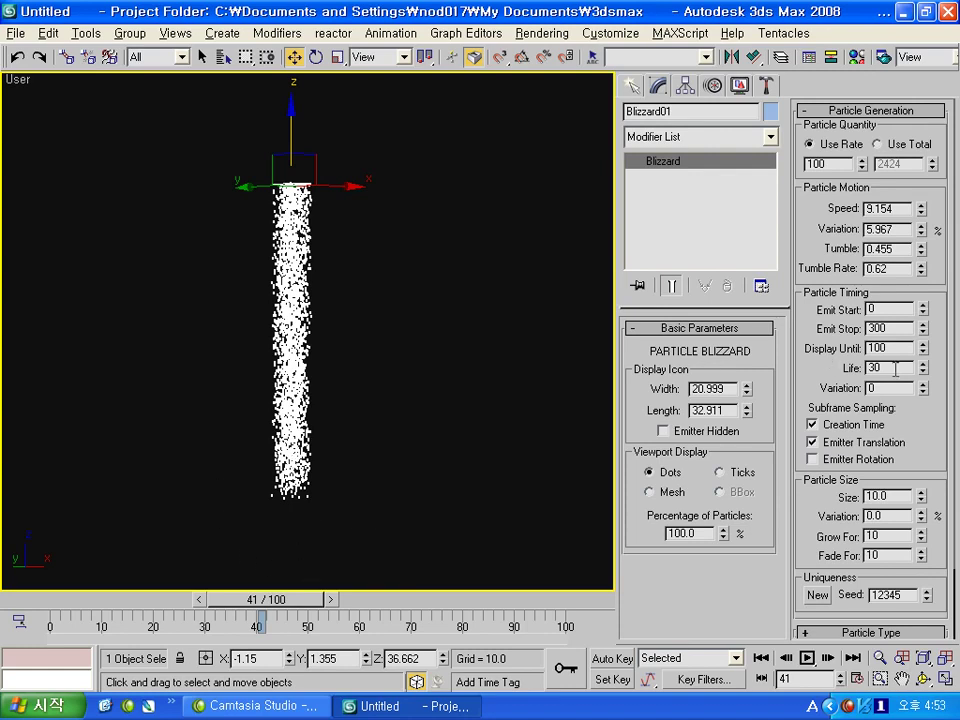
middle_drag(415, 484, 415, 364)
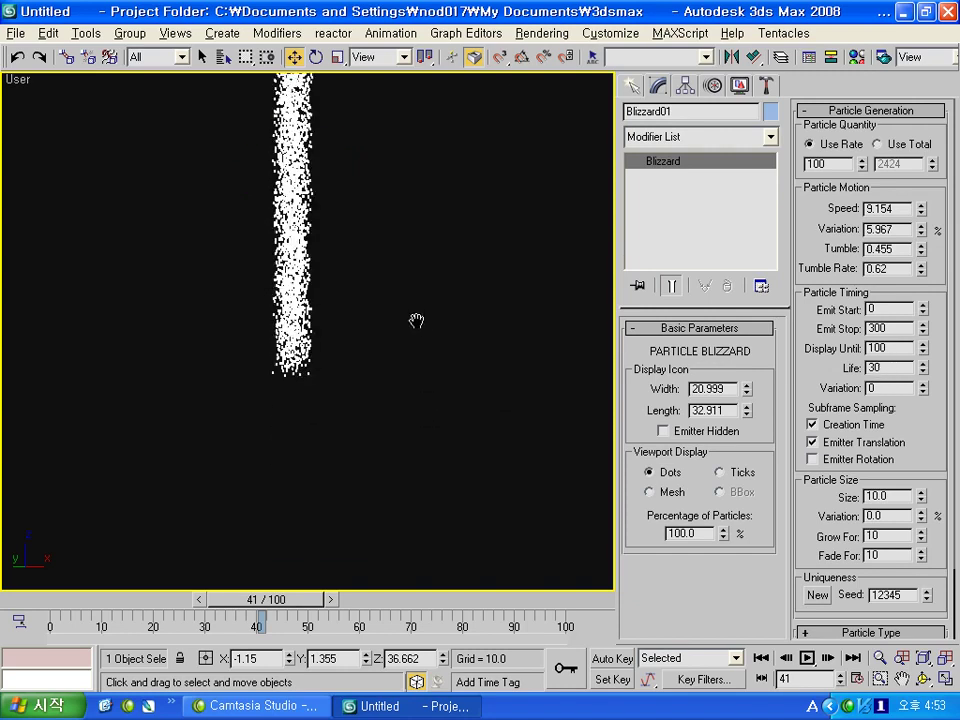
alt+middle_drag(309, 540, 320, 432)
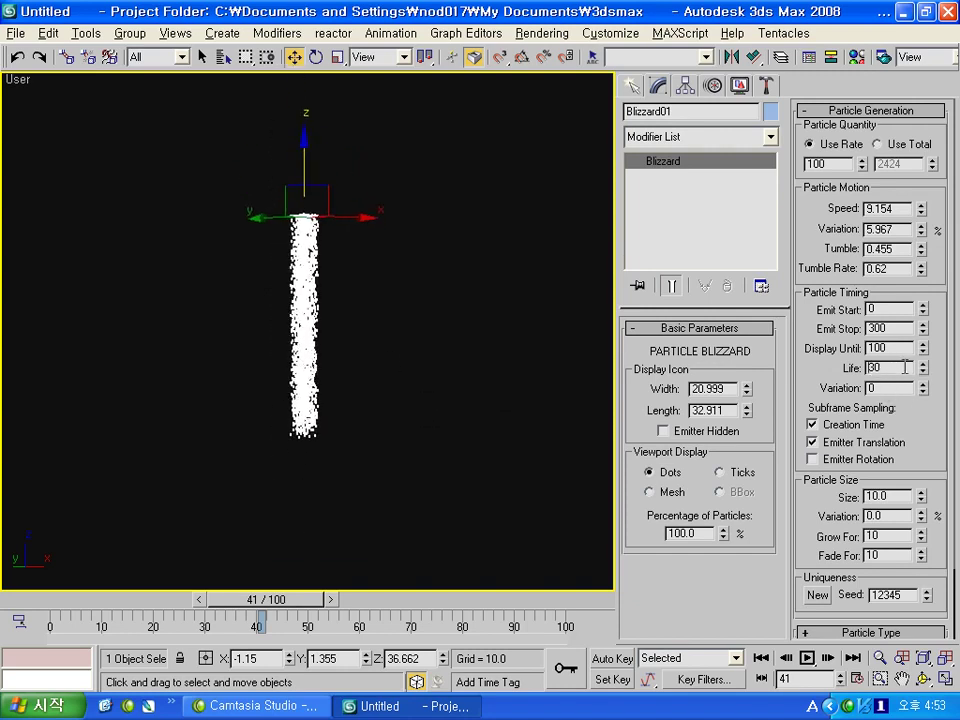
text(0)
key(Return)
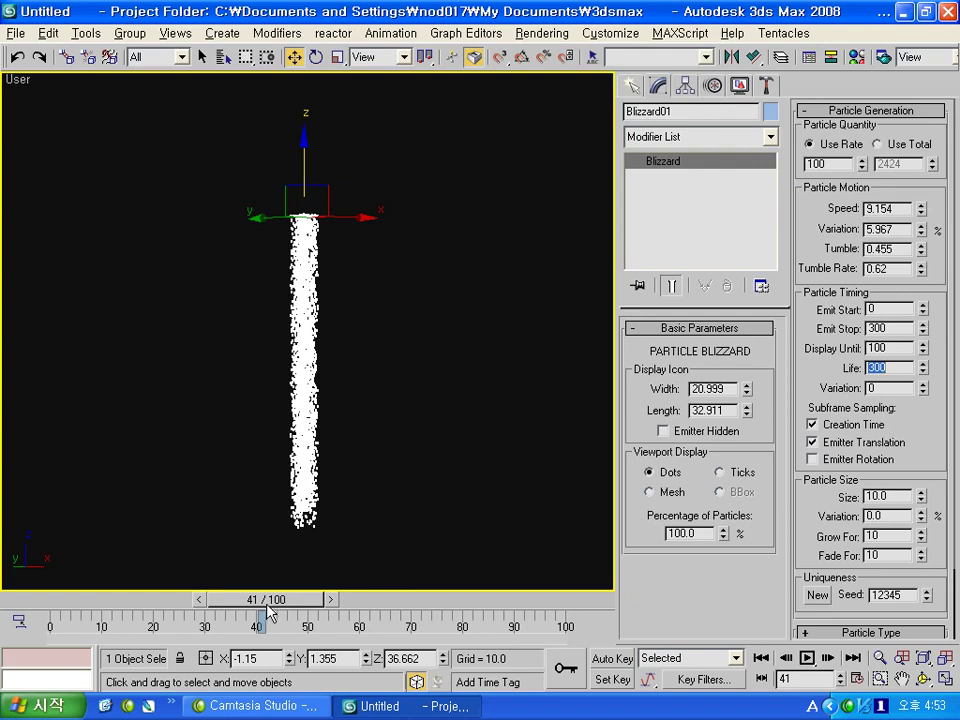
drag(268, 615, 321, 606)
alt+middle_drag(375, 340, 375, 321)
mouse_move(325, 600)
mouse_down()
mouse_move(512, 606)
mouse_move(170, 605)
mouse_up()
key(w)
scroll(360, 360, up, 3)
- Set Emit Start to -100 and scrub from frame 0 to confirm the column is filled
double_click(885, 368)
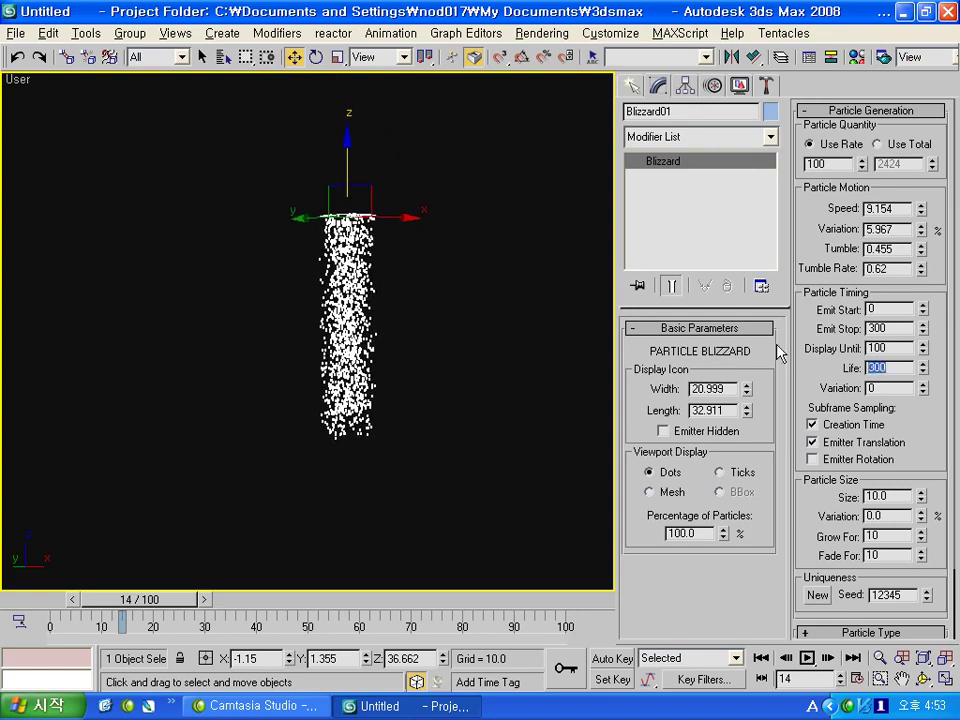
click(881, 310)
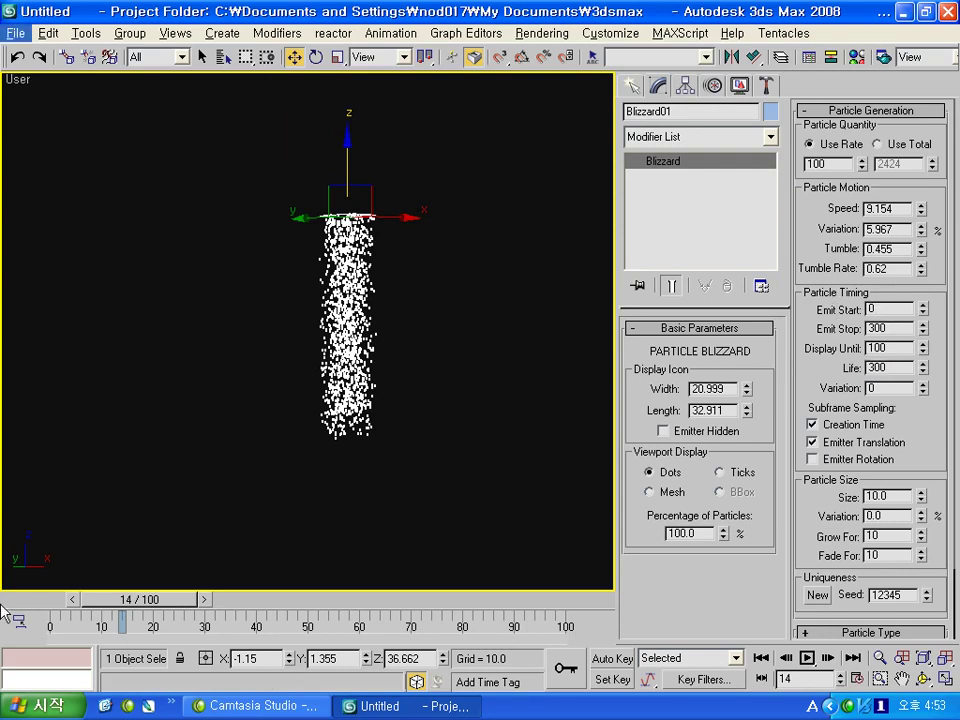
drag(93, 600, 52, 607)
mouse_move(267, 331)
alt+middle_down()
mouse_move(229, 414)
mouse_move(354, 390)
alt+middle_up()
text(-100)
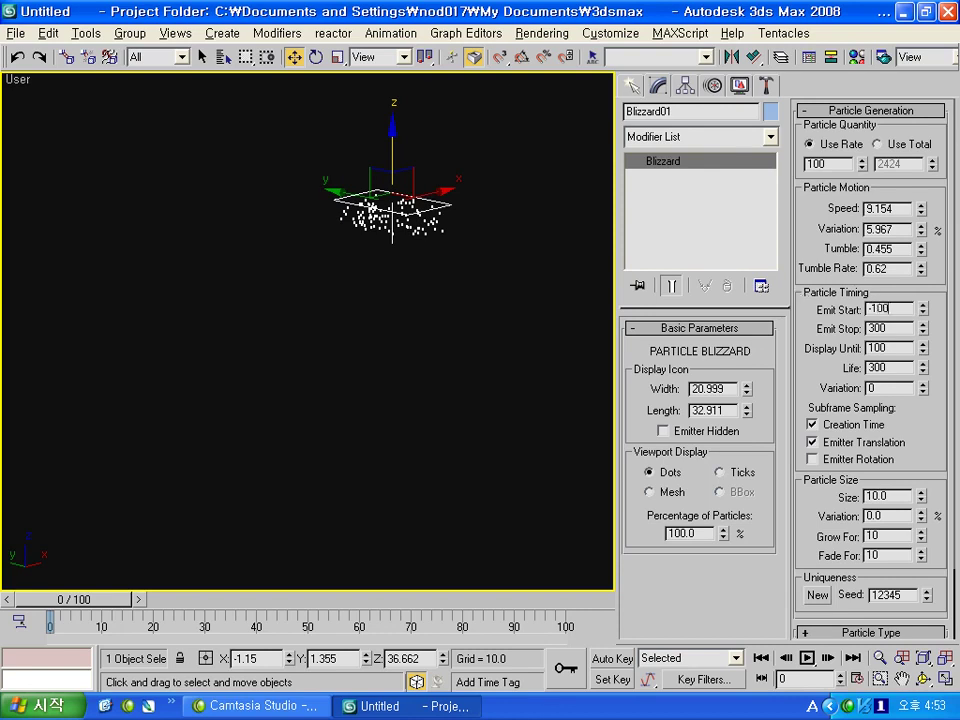
key(Return)
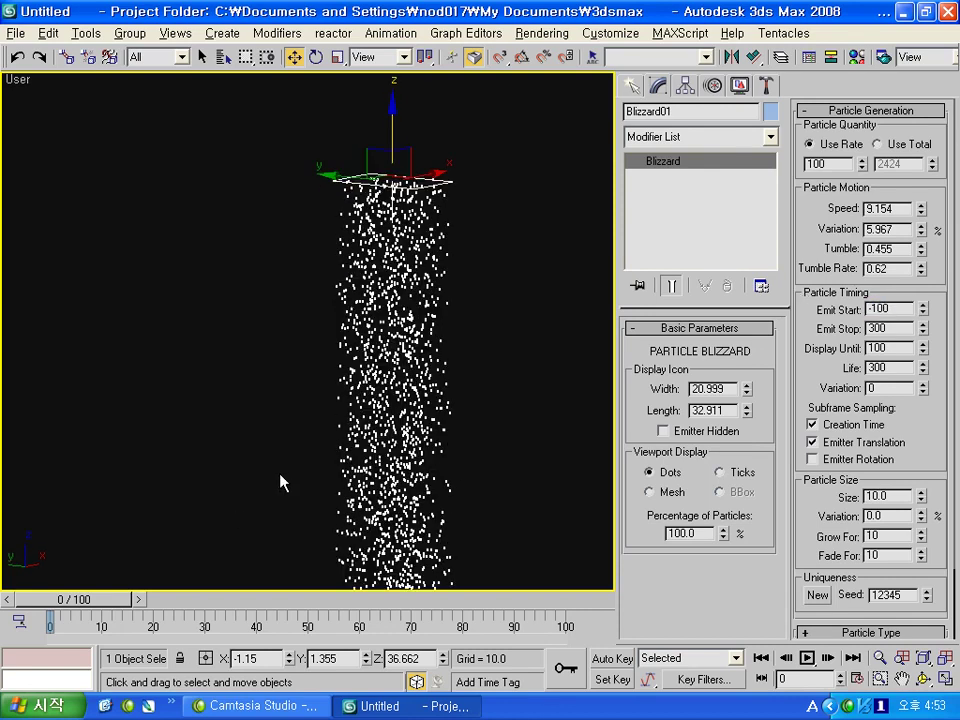
mouse_move(106, 610)
ctrl+alt+middle_down()
mouse_move(62, 607)
mouse_move(109, 632)
mouse_move(101, 630)
ctrl+alt+middle_up()
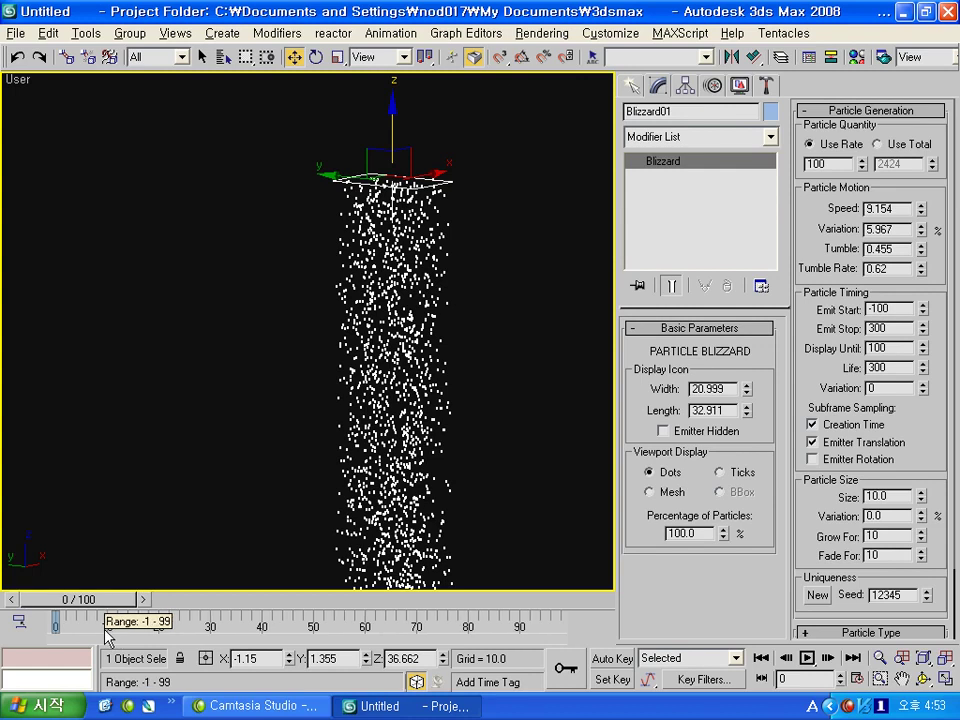
alt+middle_drag(341, 465, 345, 390)
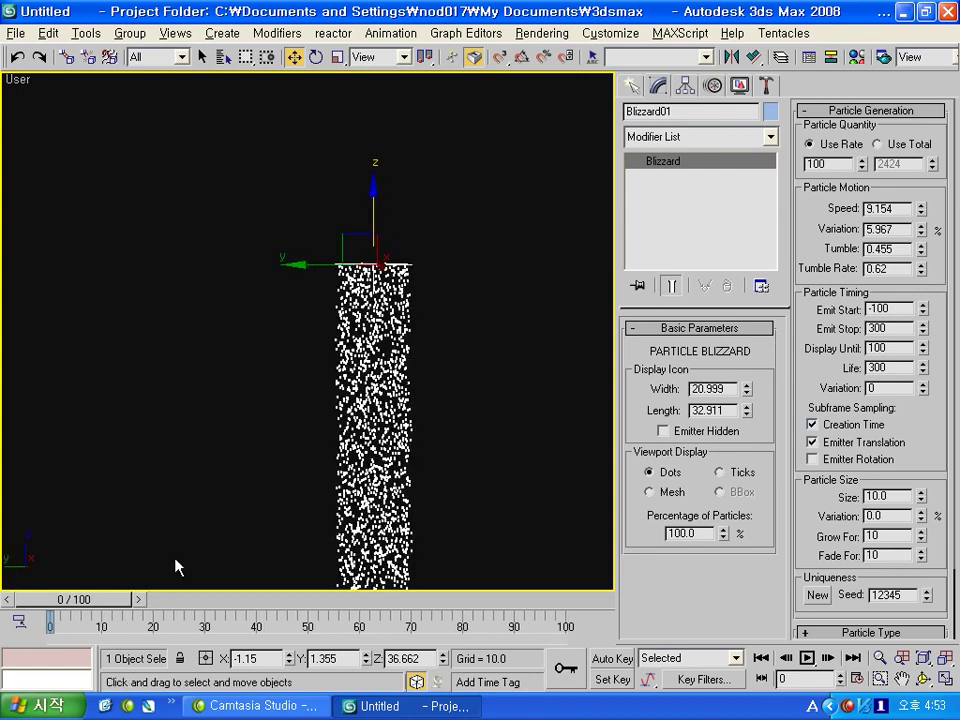
drag(103, 605, 268, 602)
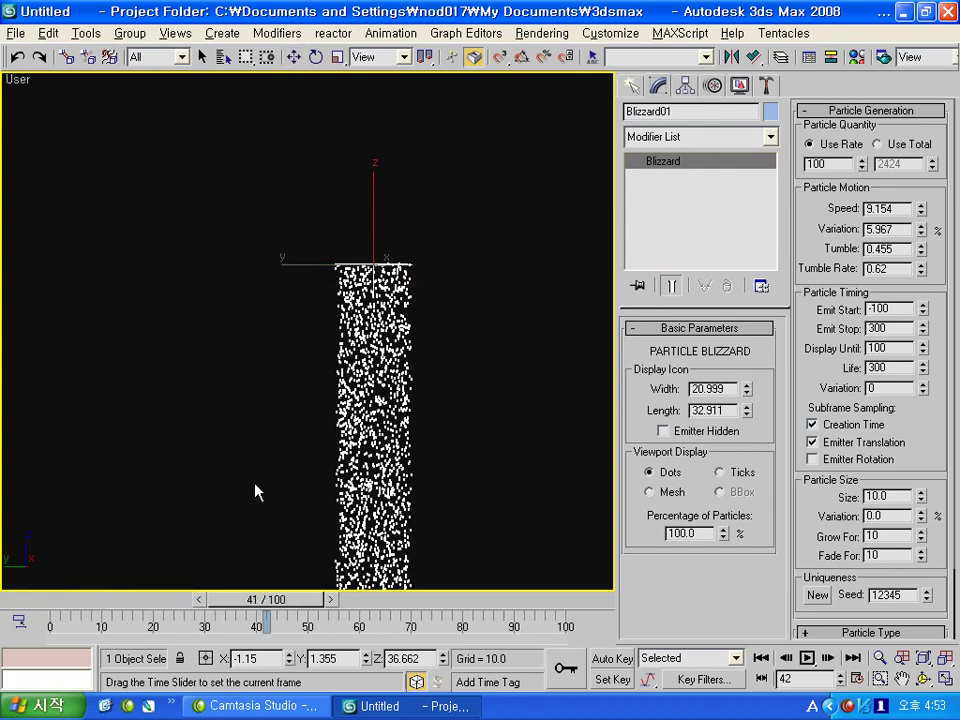
key(Home)
key(w)
scroll(930, 448, down, 2)
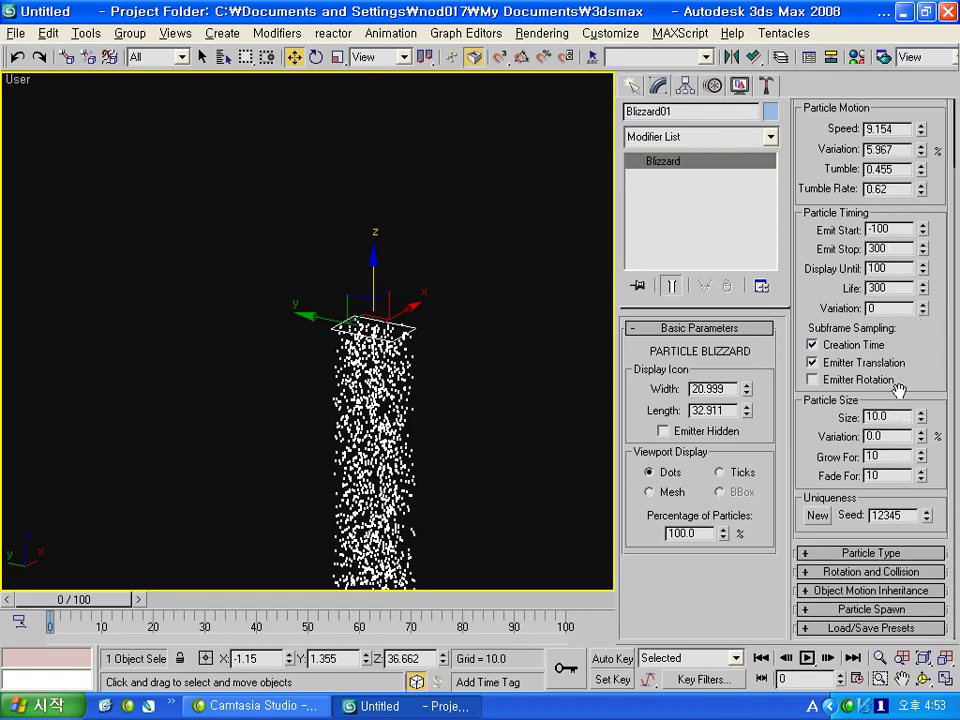
- Render a test frame of the current size-10 snowflakes
click(878, 418)
click(884, 57)
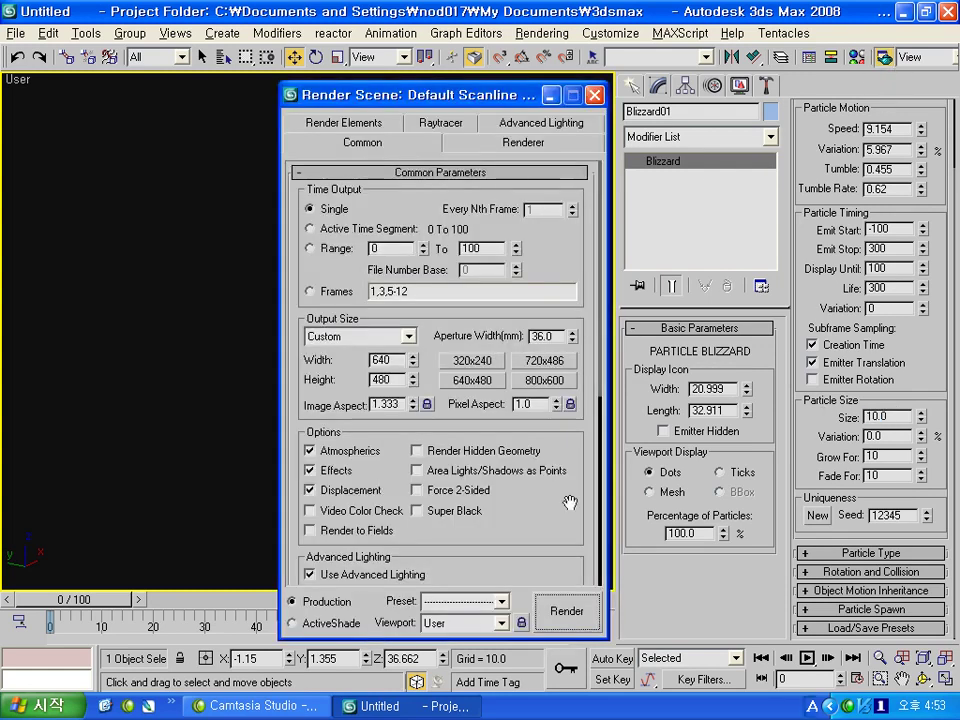
click(563, 606)
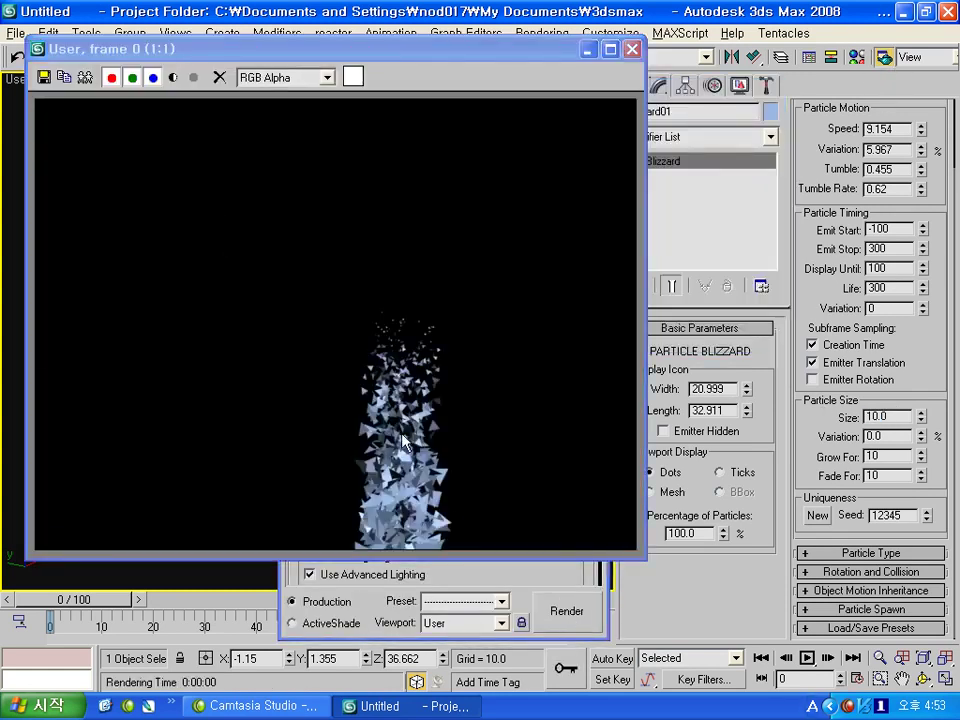
- Set particle Size to 5, re-render, and close the frame window and Render Scene
double_click(893, 417)
text(5)
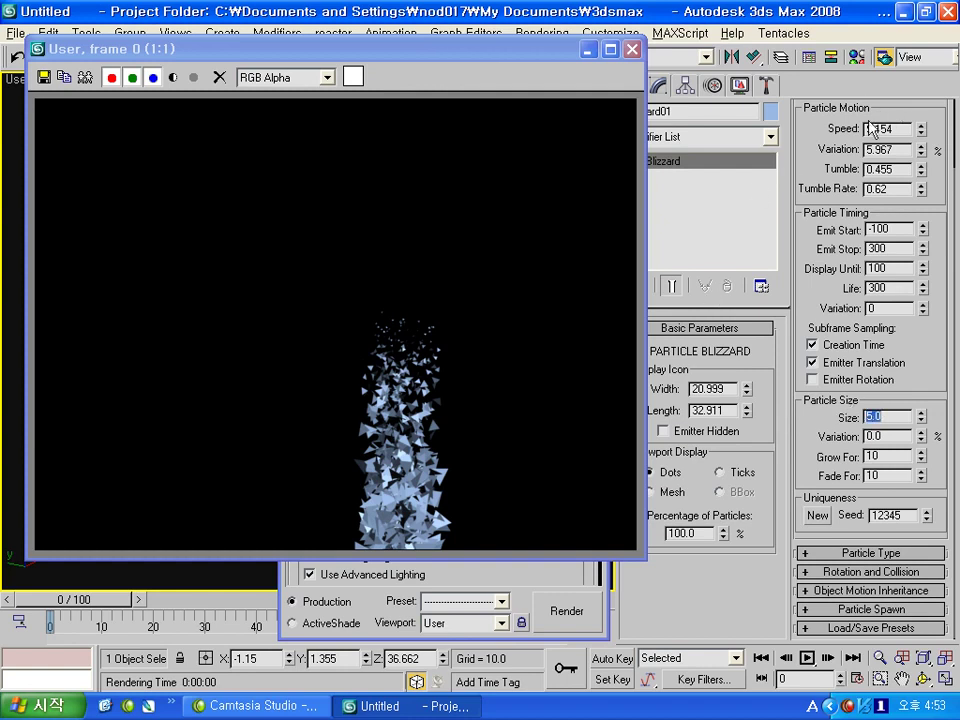
click(885, 58)
click(553, 603)
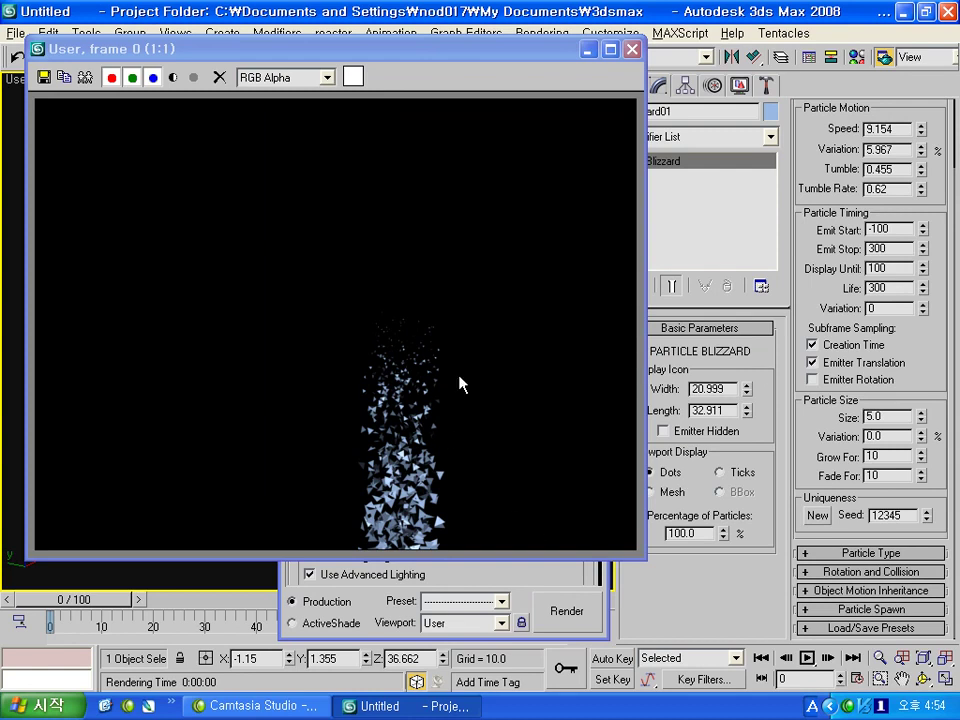
click(632, 49)
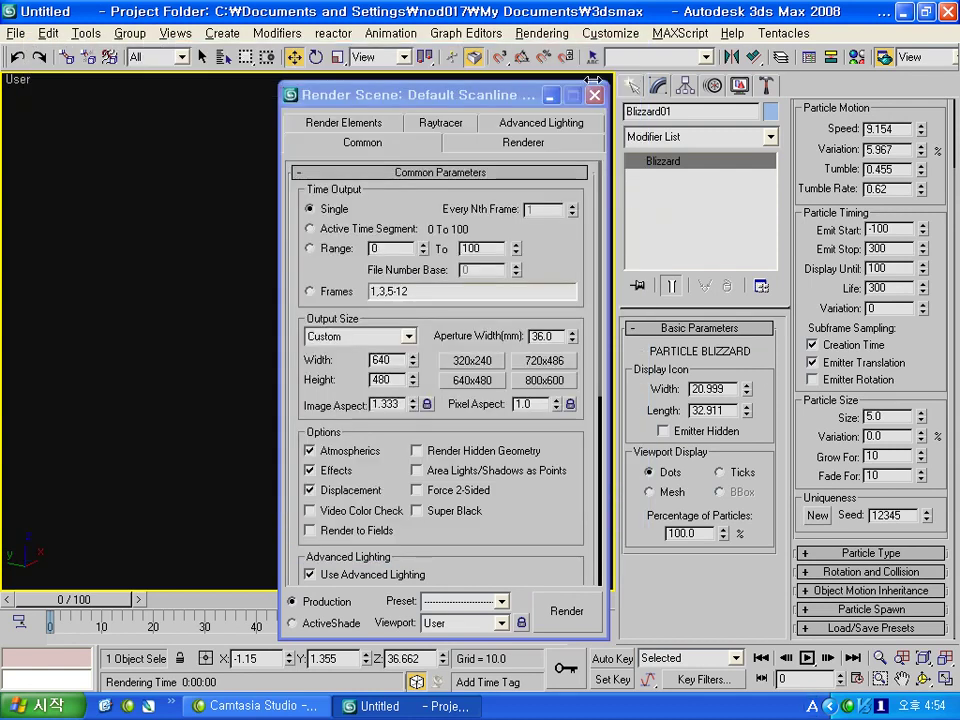
click(630, 66)
middle_drag(418, 398, 425, 313)
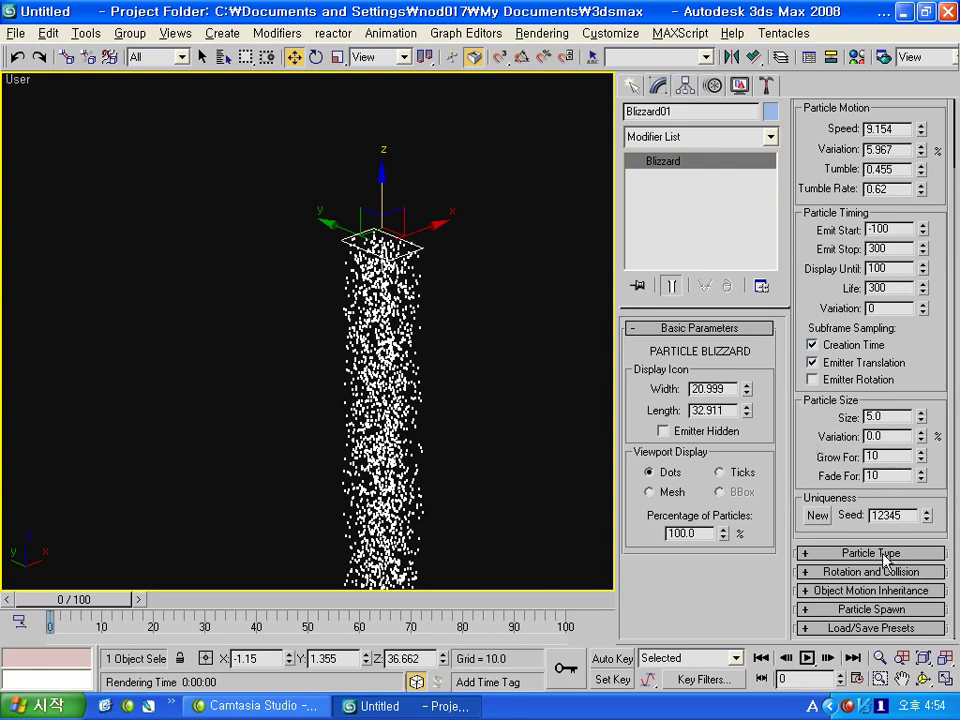
- Set the Blizzard's Particle Type to Instanced Geometry
scroll(920, 380, up, 3)
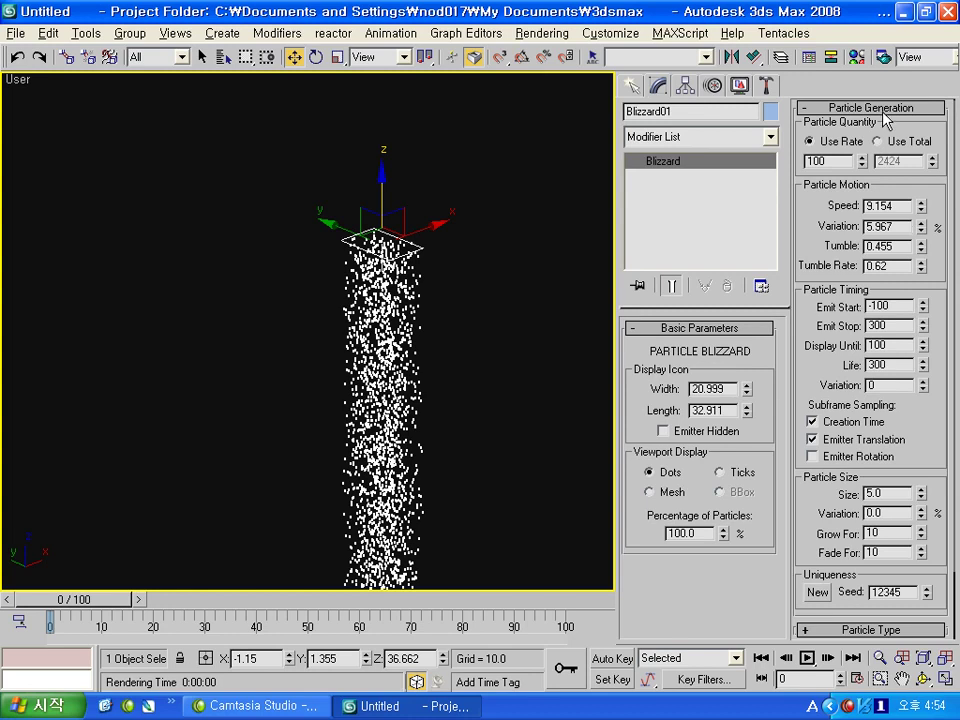
click(830, 108)
click(705, 587)
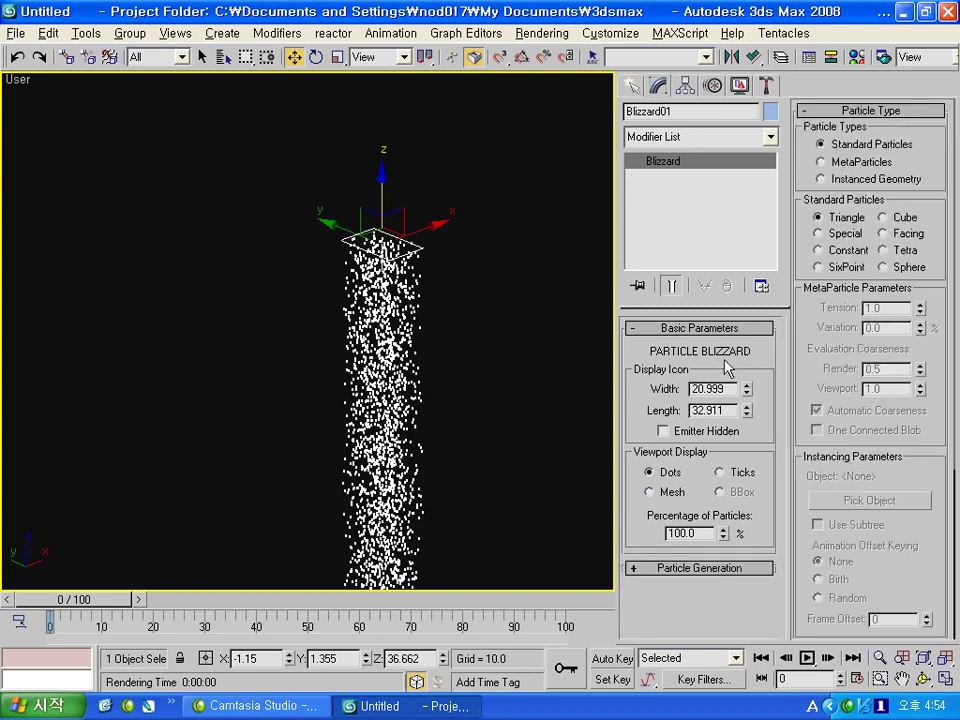
mouse_move(436, 288)
alt+middle_down()
mouse_move(484, 339)
mouse_move(470, 392)
alt+middle_up()
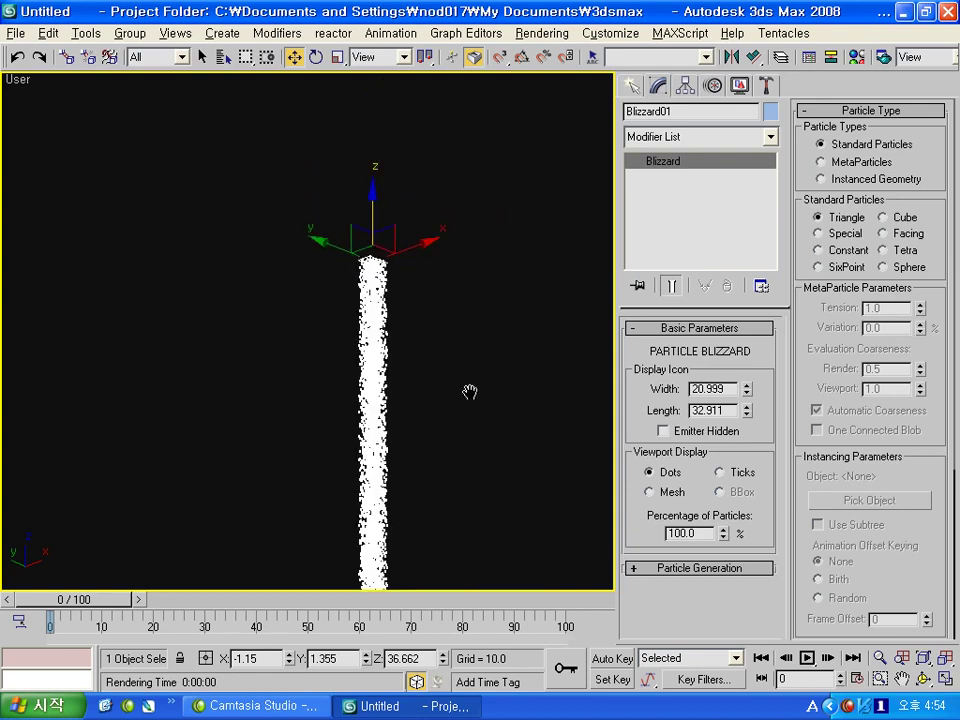
click(853, 184)
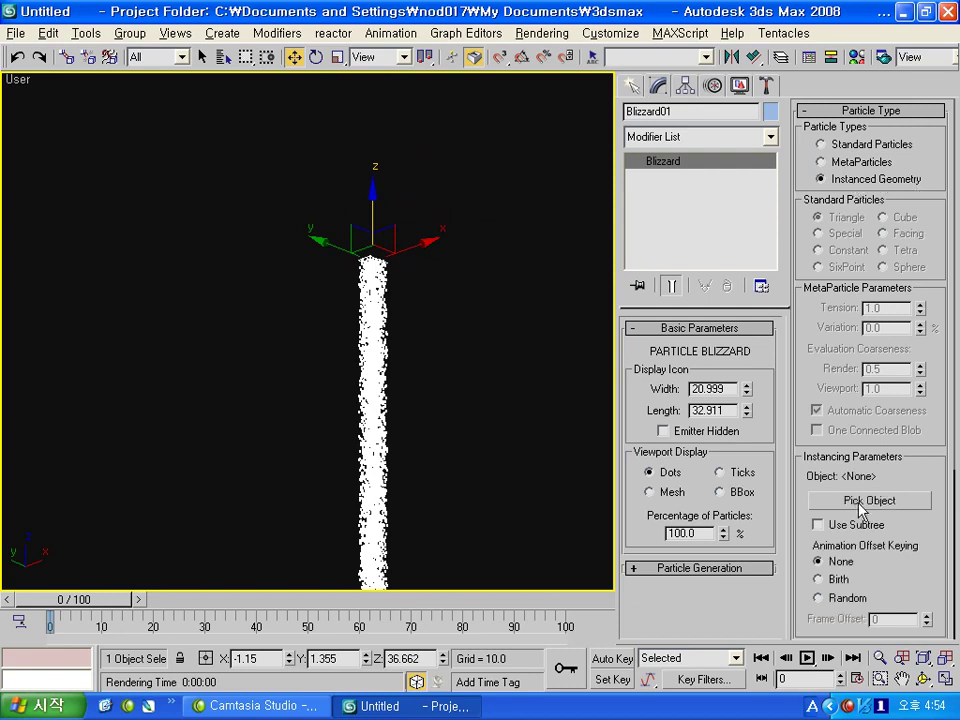
- Show 10% of particles in the viewport and lower Use Rate to 10
double_click(685, 533)
text(10)
key(Return)
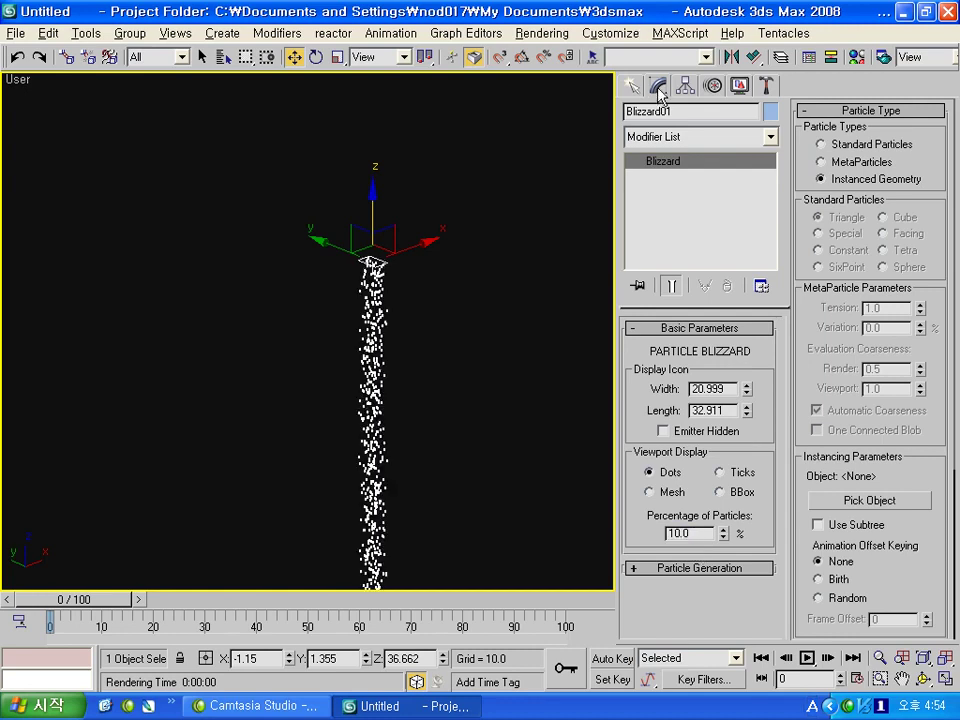
click(729, 568)
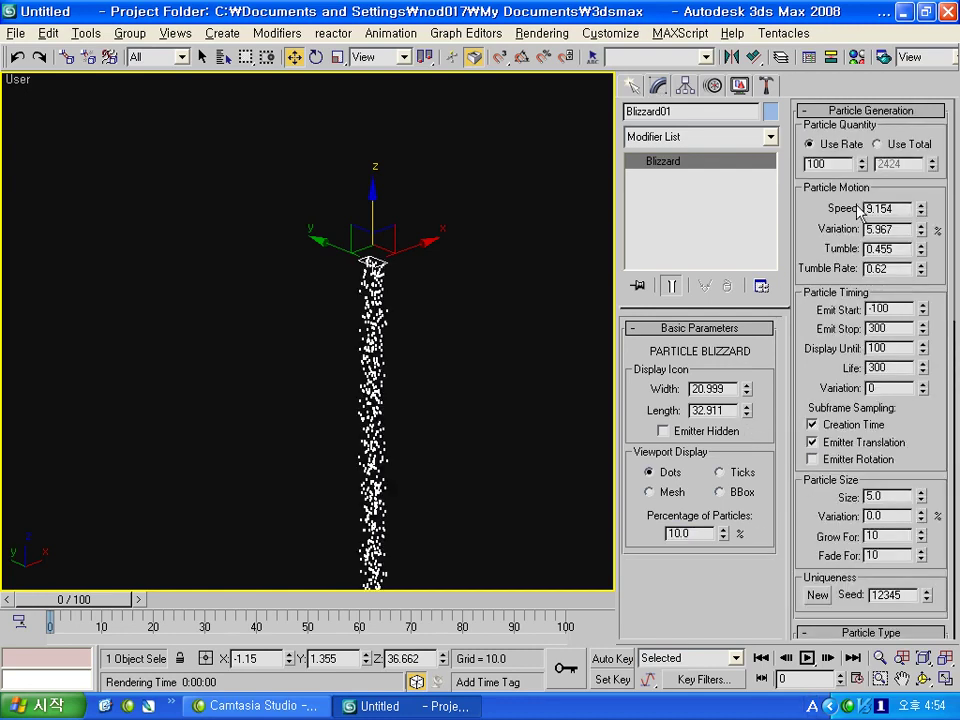
text(10)
key(Return)
- Shorten particle Life to 15 frames
drag(884, 328, 858, 337)
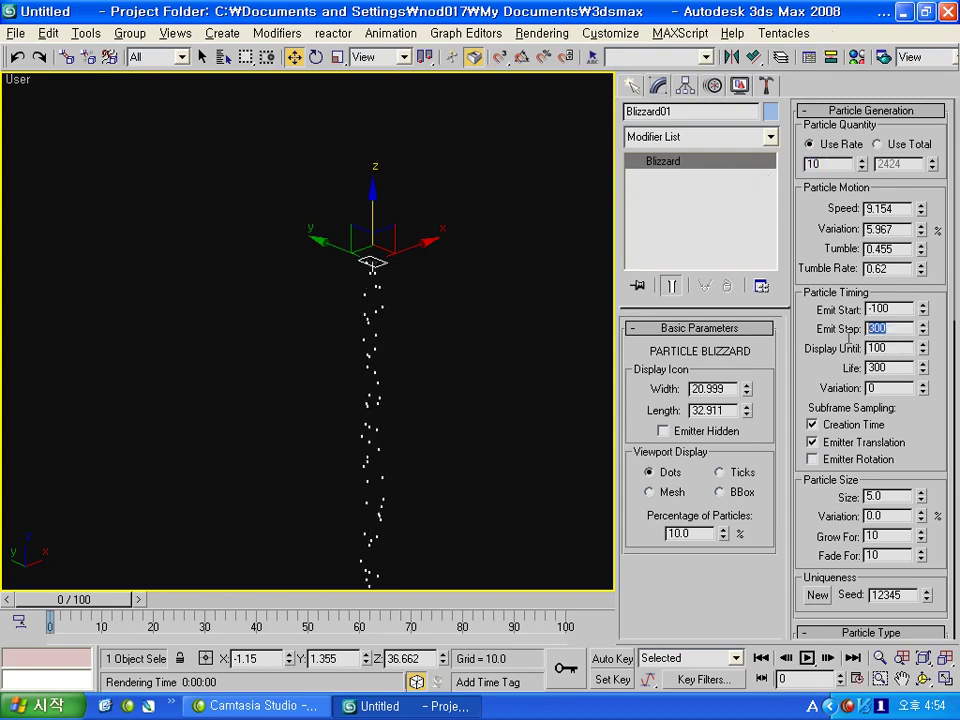
key(Tab)
key(Tab)
text(15)
key(Return)
scroll(317, 317, up, 2)
scroll(488, 279, up, 3)
- Create a teapot beside the Blizzard emitter
click(631, 85)
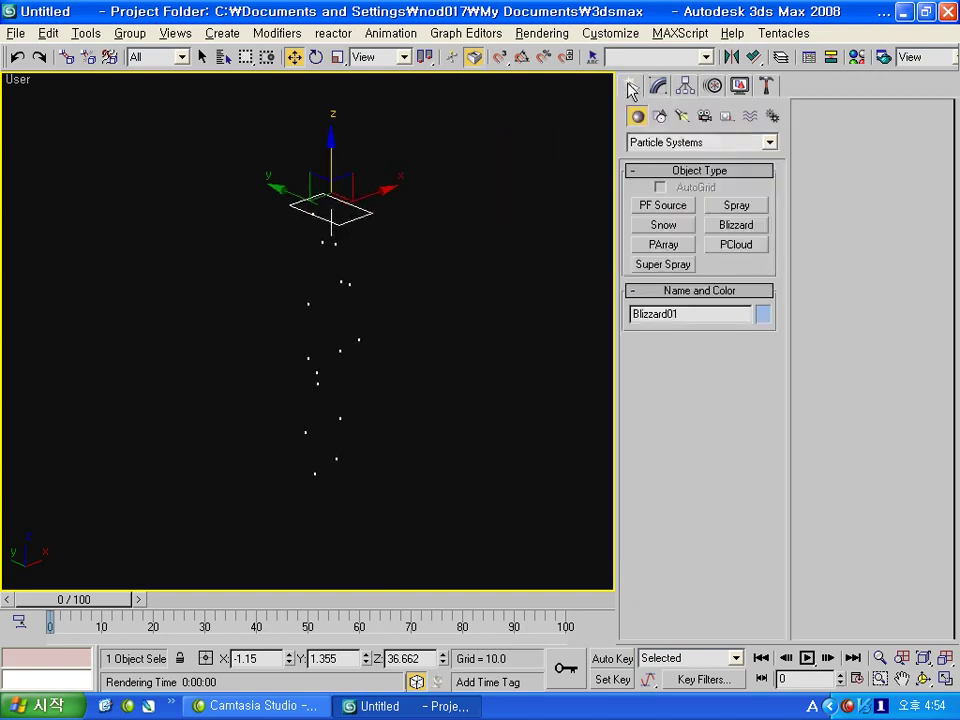
click(700, 142)
click(664, 150)
click(669, 284)
drag(549, 290, 572, 304)
middle_drag(572, 304, 554, 300)
- Reselect Blizzard01 and scroll its parameters to Instancing Parameters
click(294, 57)
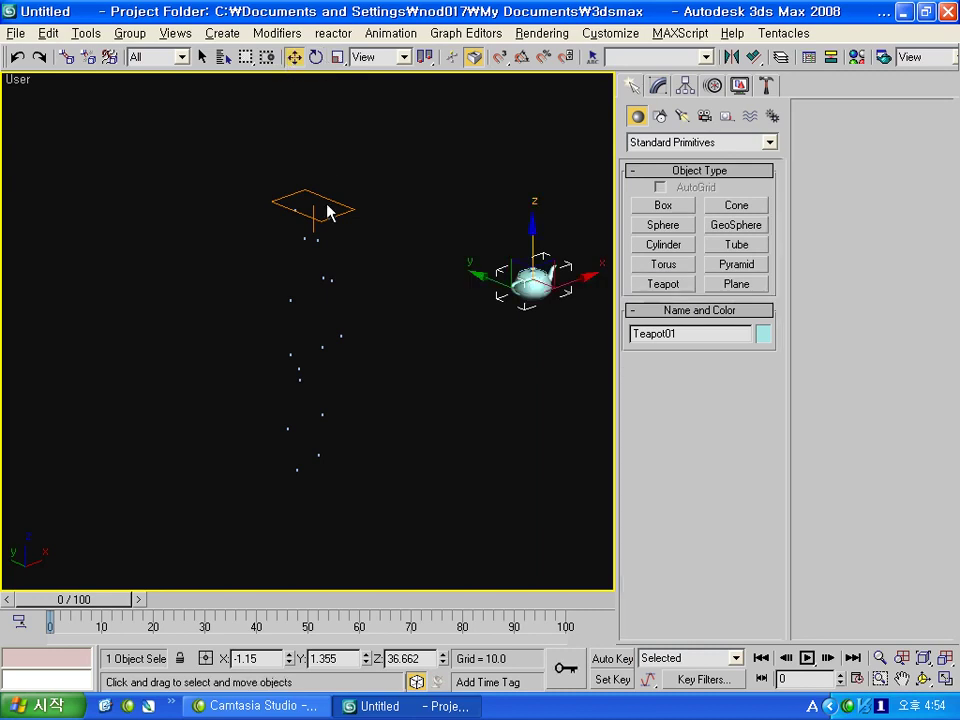
click(323, 220)
middle_drag(553, 170, 478, 150)
click(658, 86)
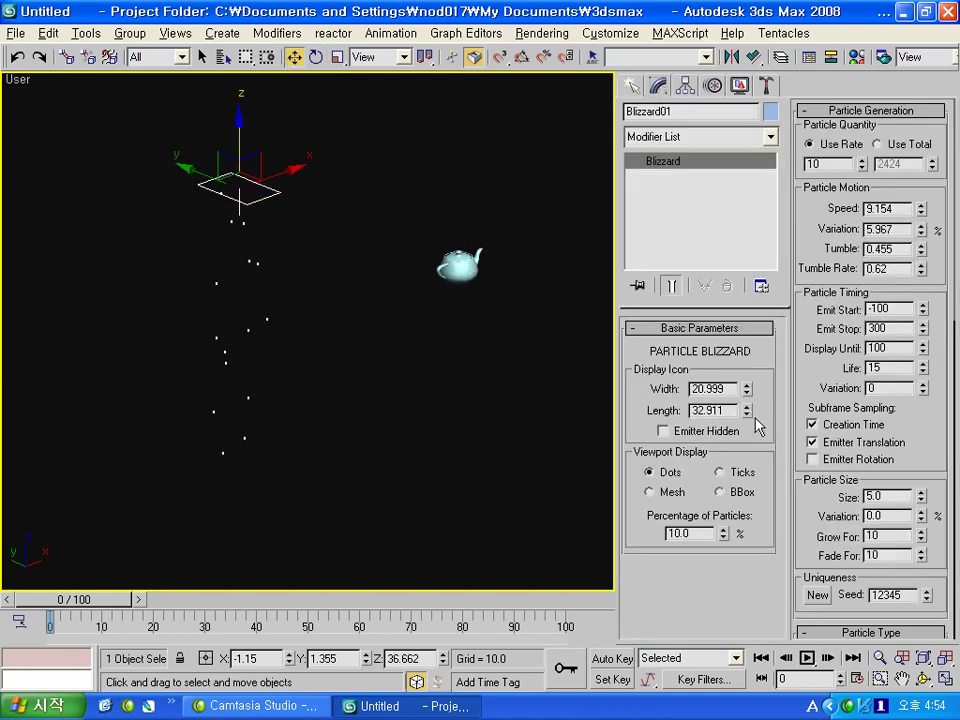
drag(924, 444, 905, 112)
drag(888, 302, 884, 245)
mouse_move(940, 313)
mouse_down()
mouse_move(921, 199)
mouse_move(903, 181)
mouse_up()
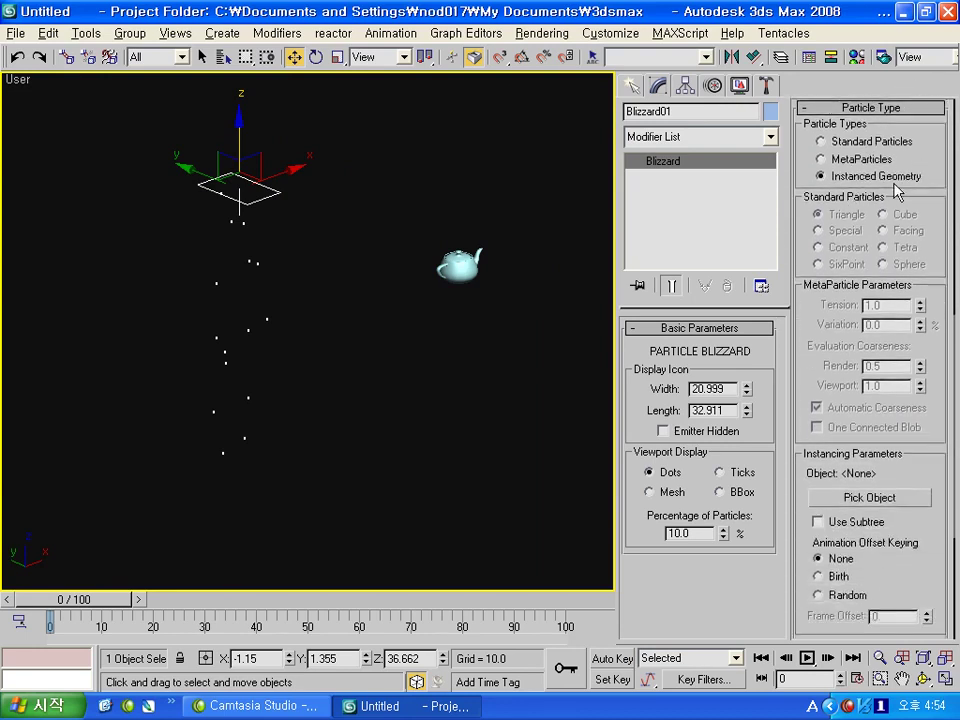
- Pick Teapot01 as the instanced particle geometry
click(829, 497)
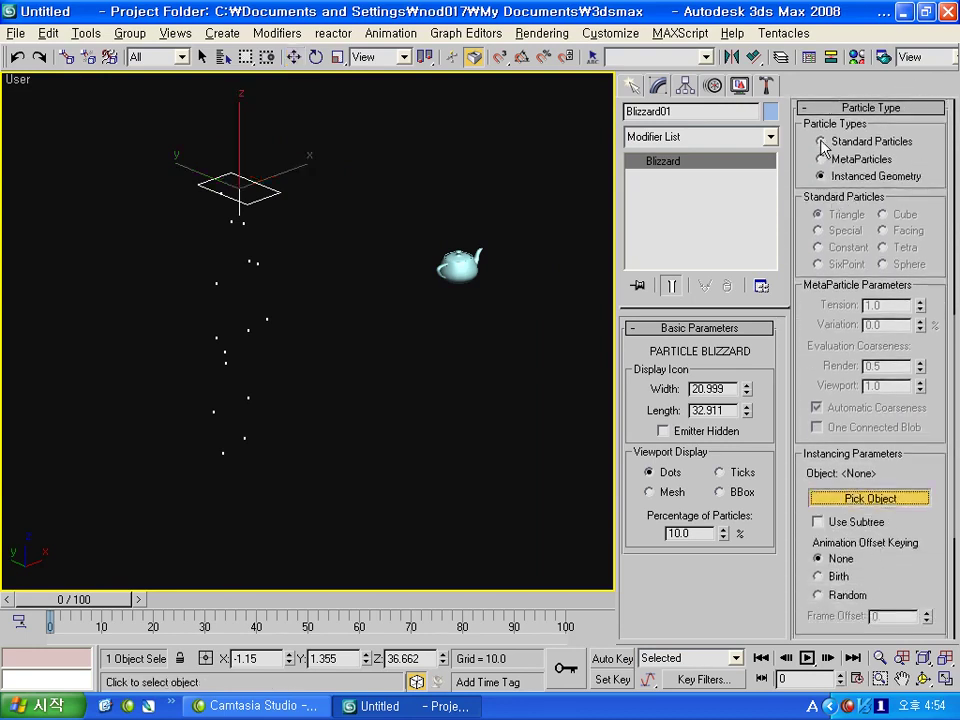
click(821, 142)
click(820, 175)
click(872, 498)
click(467, 277)
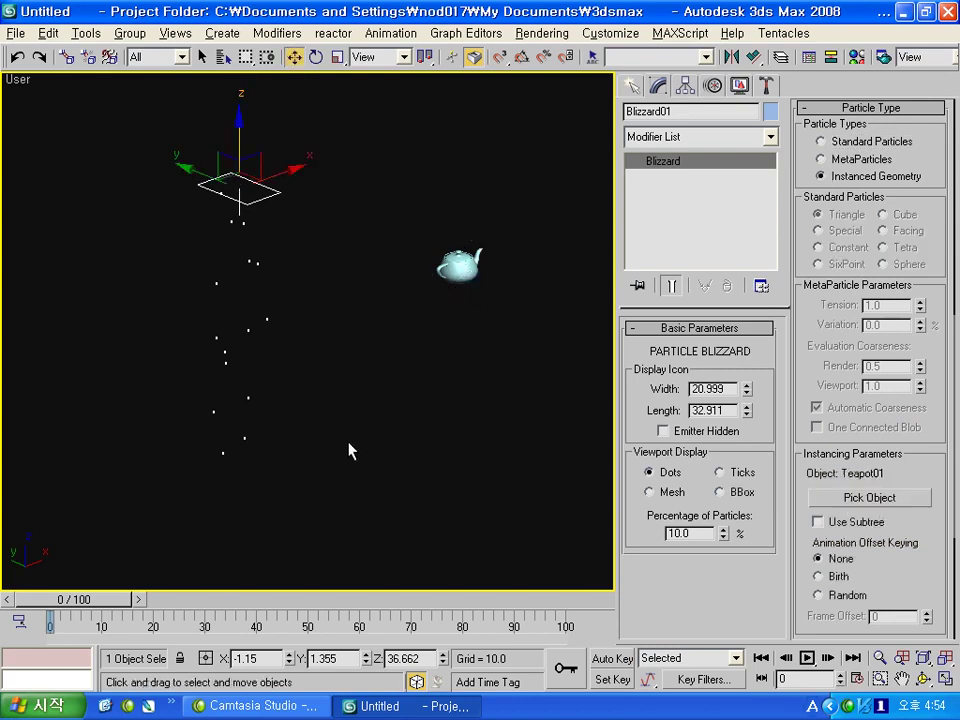
- Display the particles as meshes and scrub the animation to watch the teapots fall
mouse_move(265, 470)
alt+middle_down()
mouse_move(218, 430)
mouse_move(248, 411)
mouse_move(274, 445)
alt+middle_up()
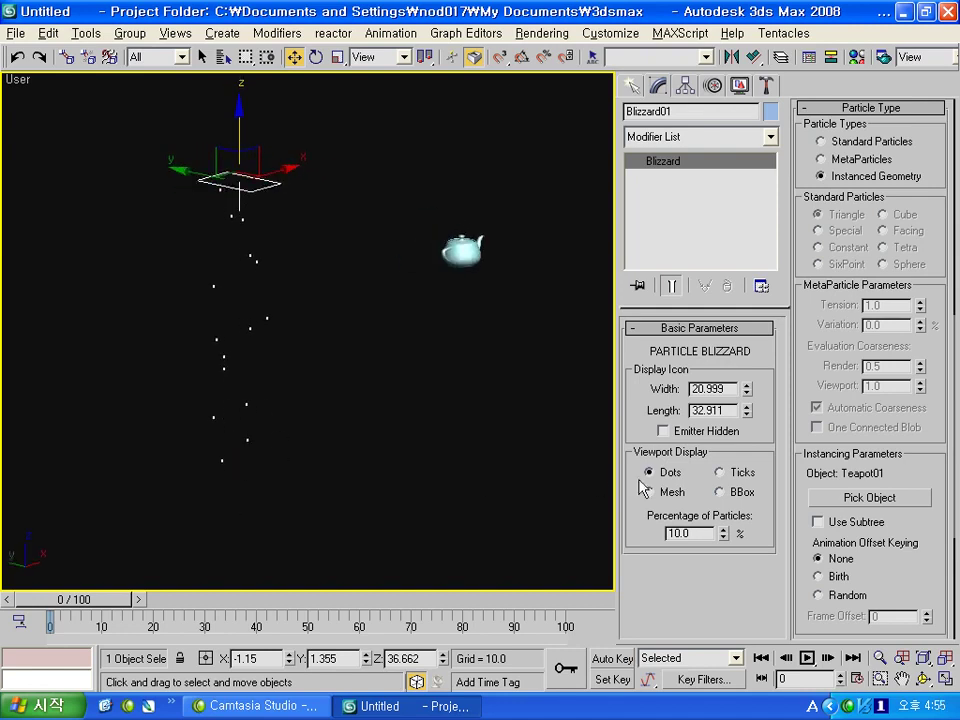
click(650, 492)
mouse_move(121, 601)
mouse_down()
mouse_move(208, 602)
mouse_move(60, 606)
mouse_up()
key(w)
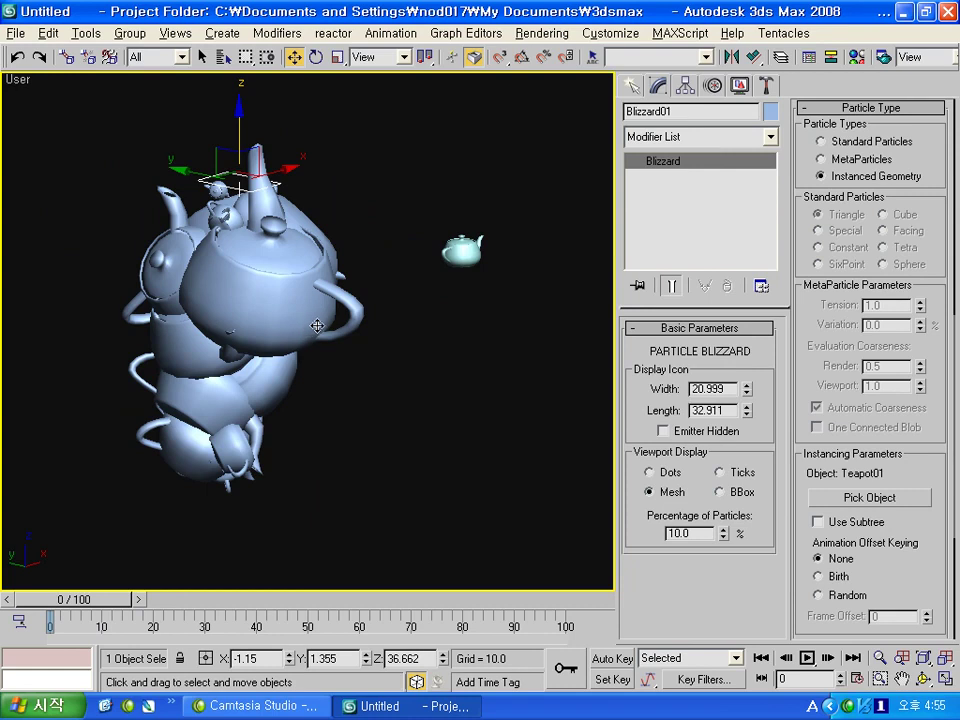
- Switch the particle type to MetaParticles and render the current frame
click(852, 161)
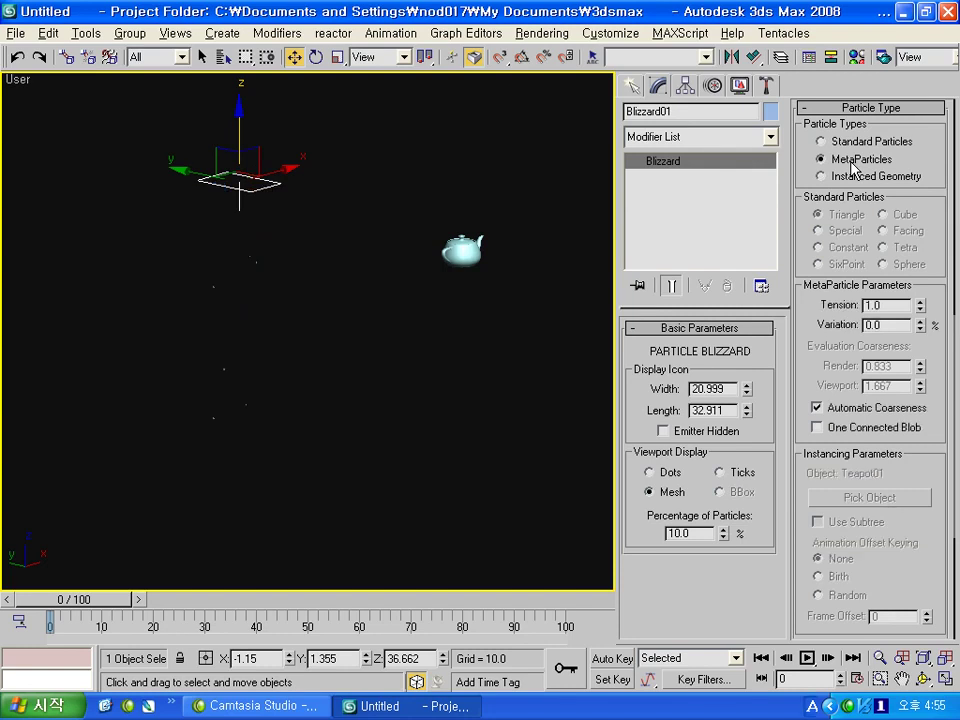
mouse_move(311, 328)
alt+middle_down()
mouse_move(311, 349)
mouse_move(274, 349)
alt+middle_up()
click(884, 57)
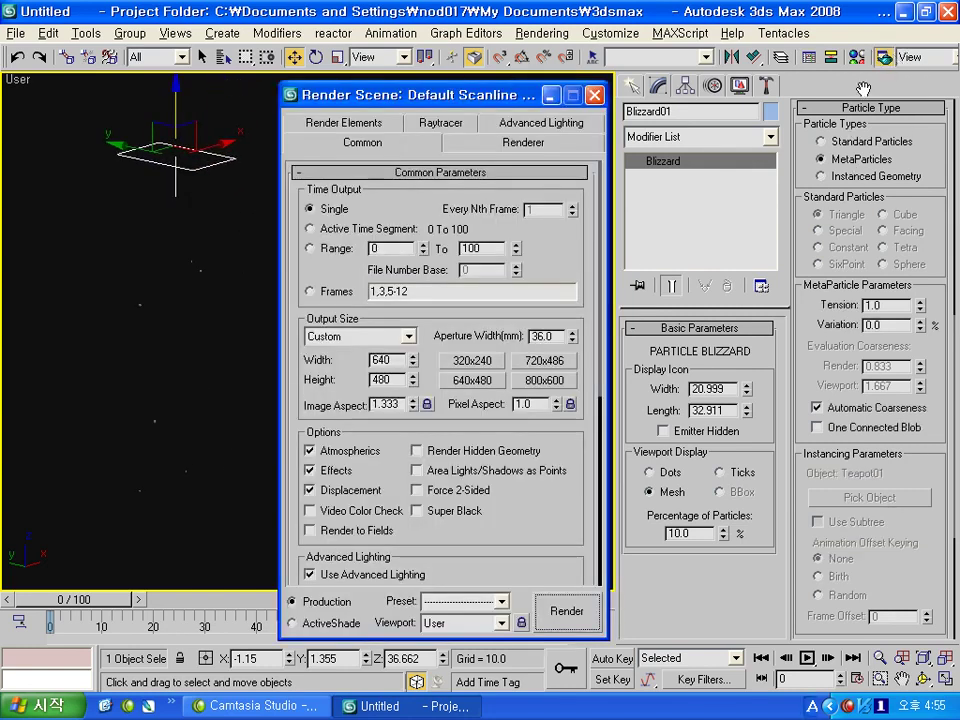
click(566, 620)
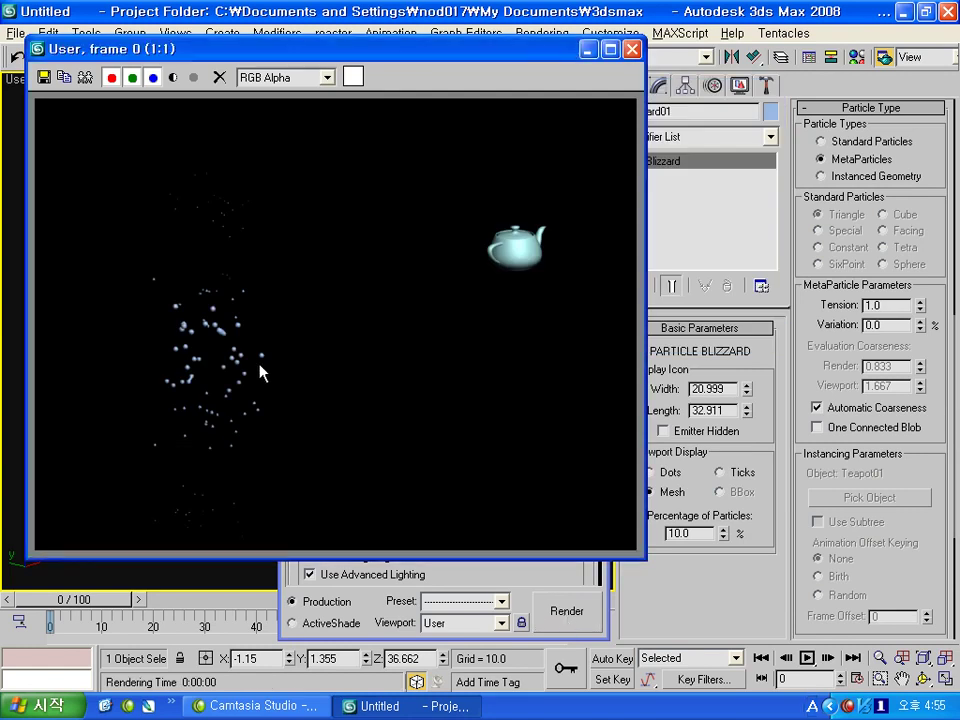
- Zoom and pan the rendered frame to inspect the blobby MetaParticle flakes
scroll(259, 369, up, 1)
drag(225, 339, 307, 407)
scroll(311, 348, up, 1)
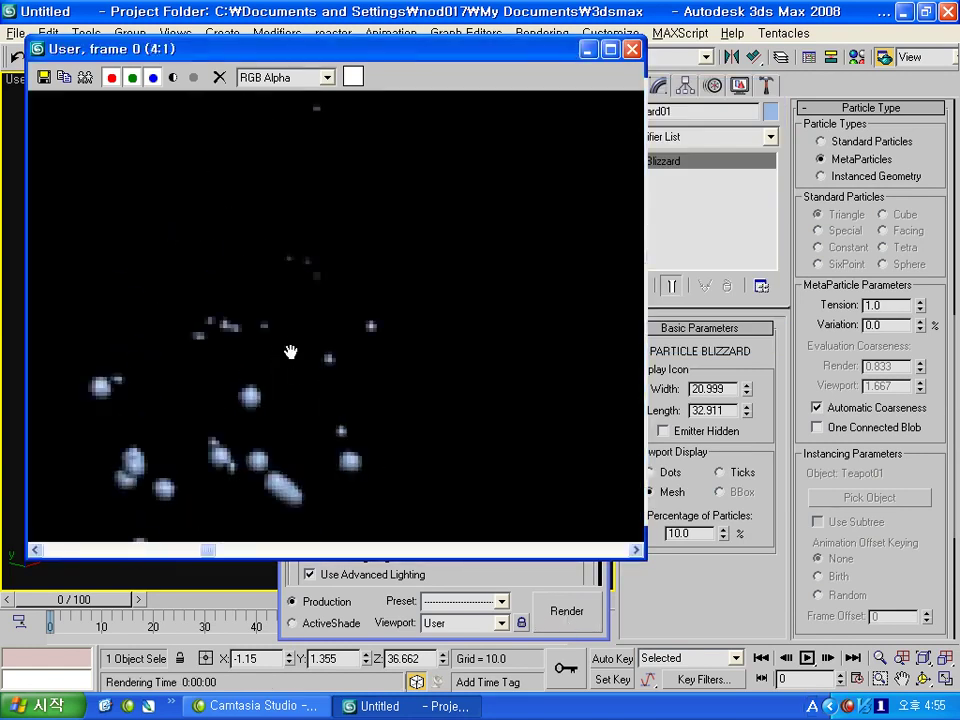
drag(328, 274, 342, 284)
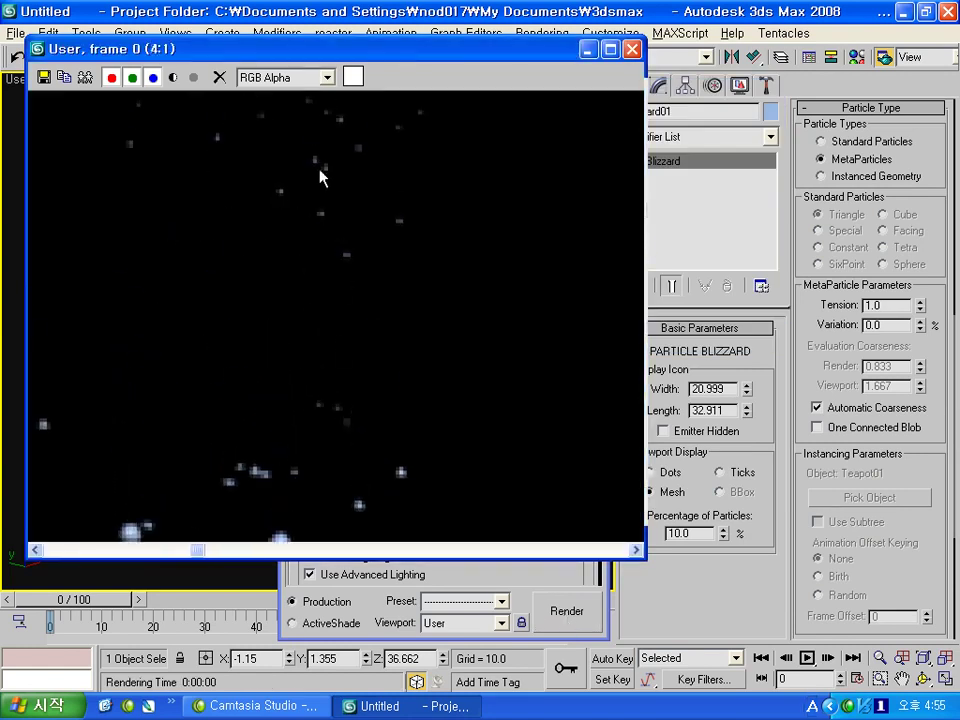
scroll(318, 262, down, 2)
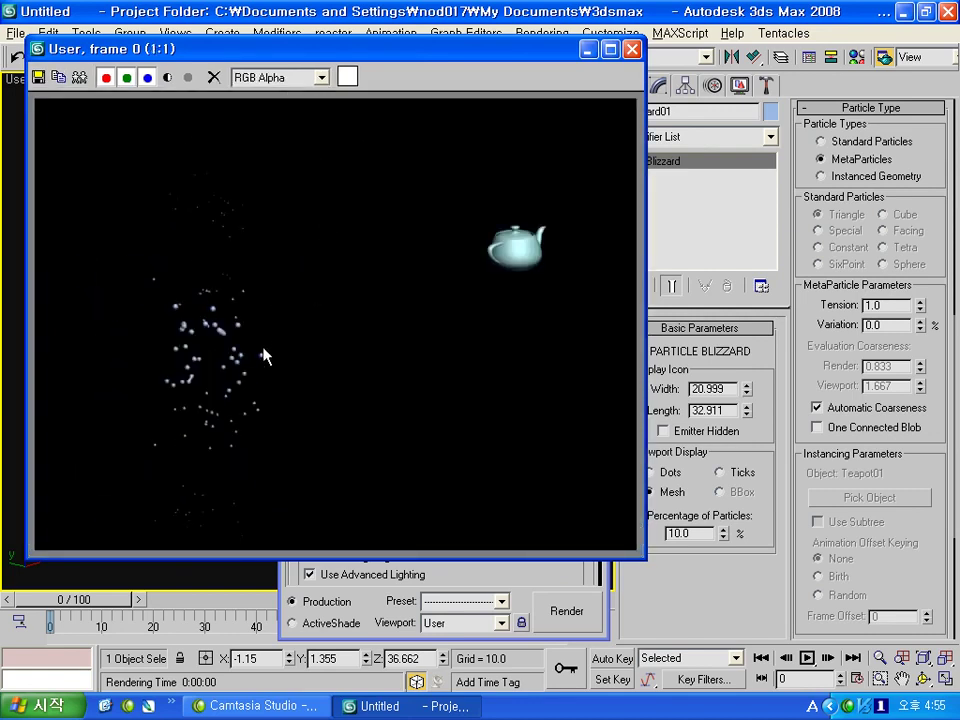
scroll(265, 356, up, 1)
scroll(229, 343, up, 1)
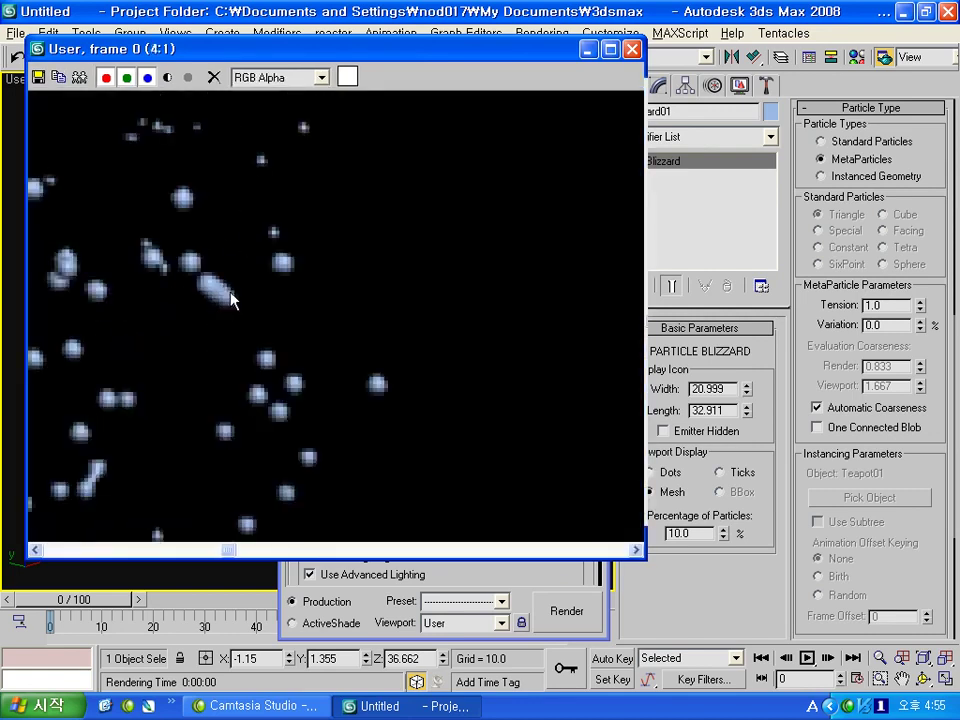
drag(193, 302, 275, 275)
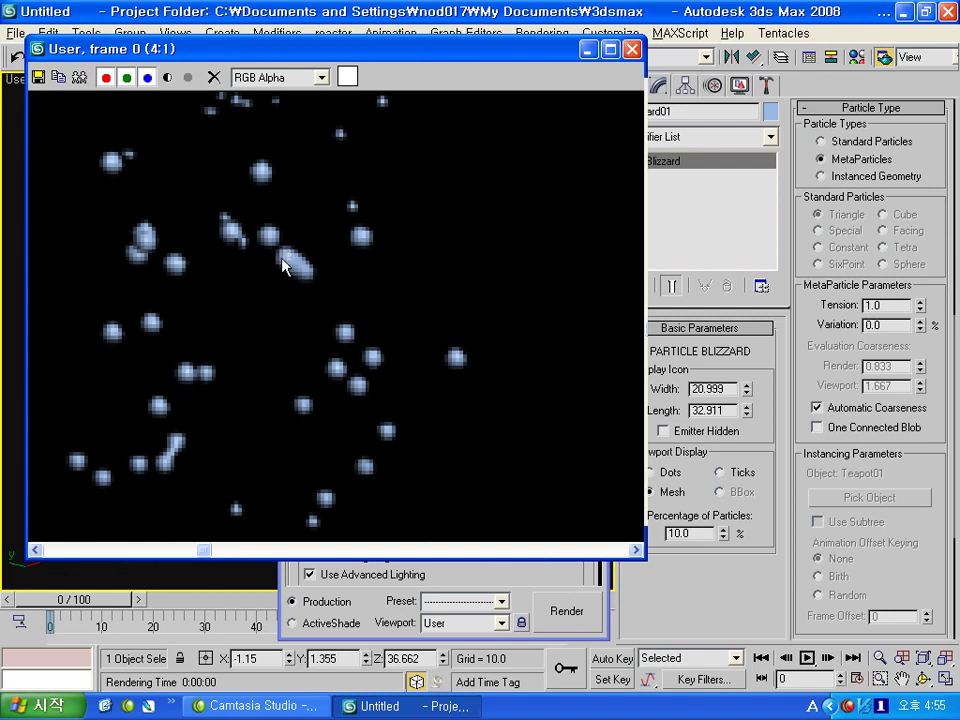
scroll(213, 368, up, 2)
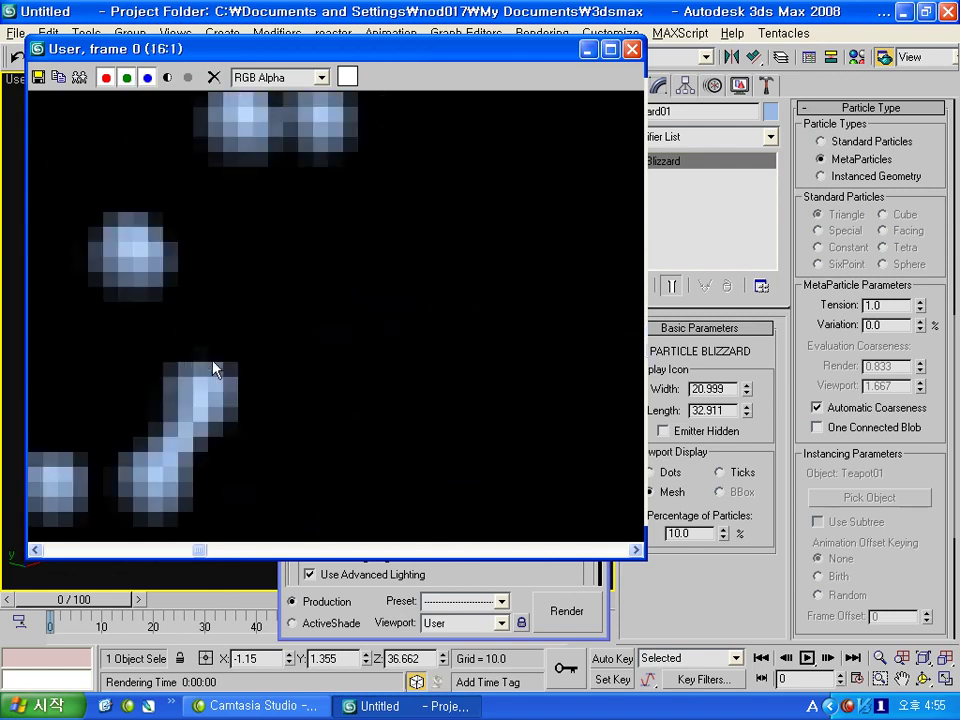
scroll(200, 410, down, 2)
scroll(260, 350, up, 1)
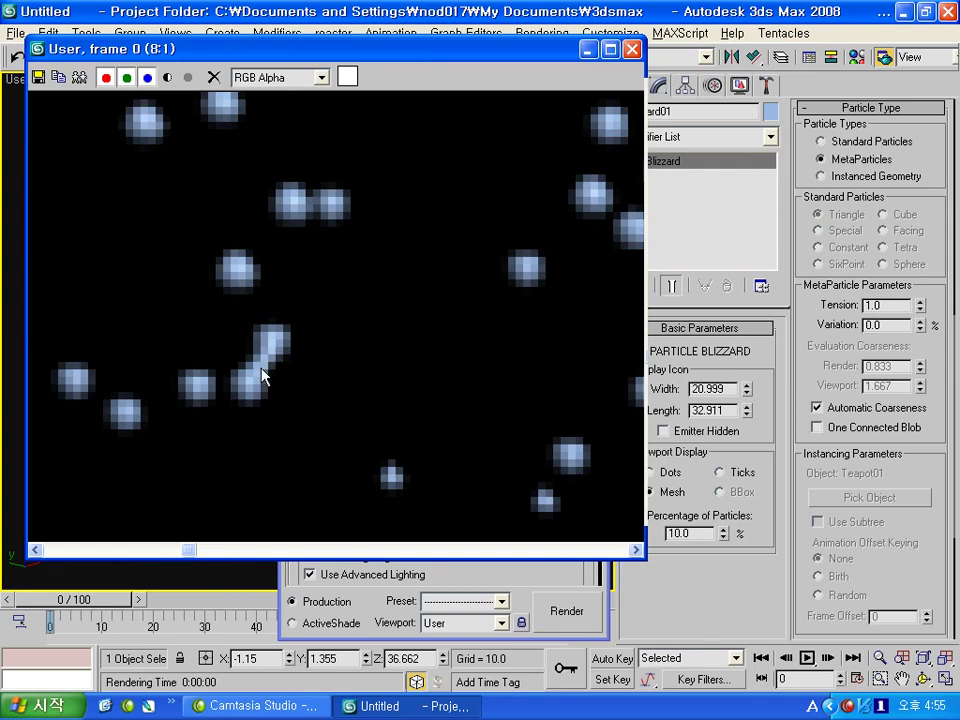
scroll(270, 370, down, 1)
scroll(310, 365, down, 1)
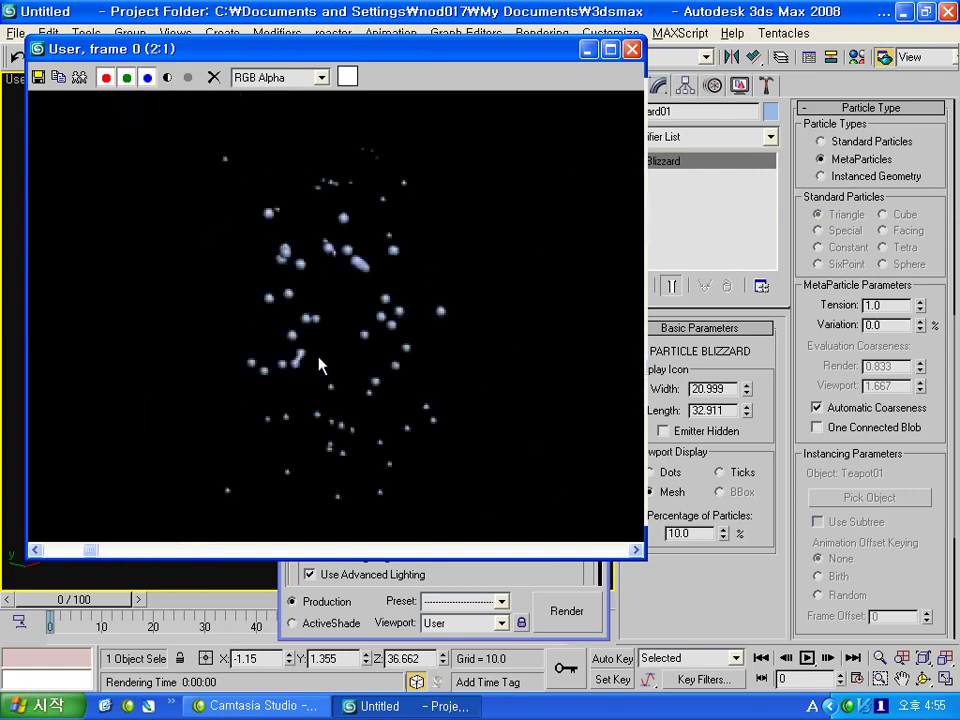
- Set the Blizzard emission Use Rate to 20 and re-render the frame
click(634, 50)
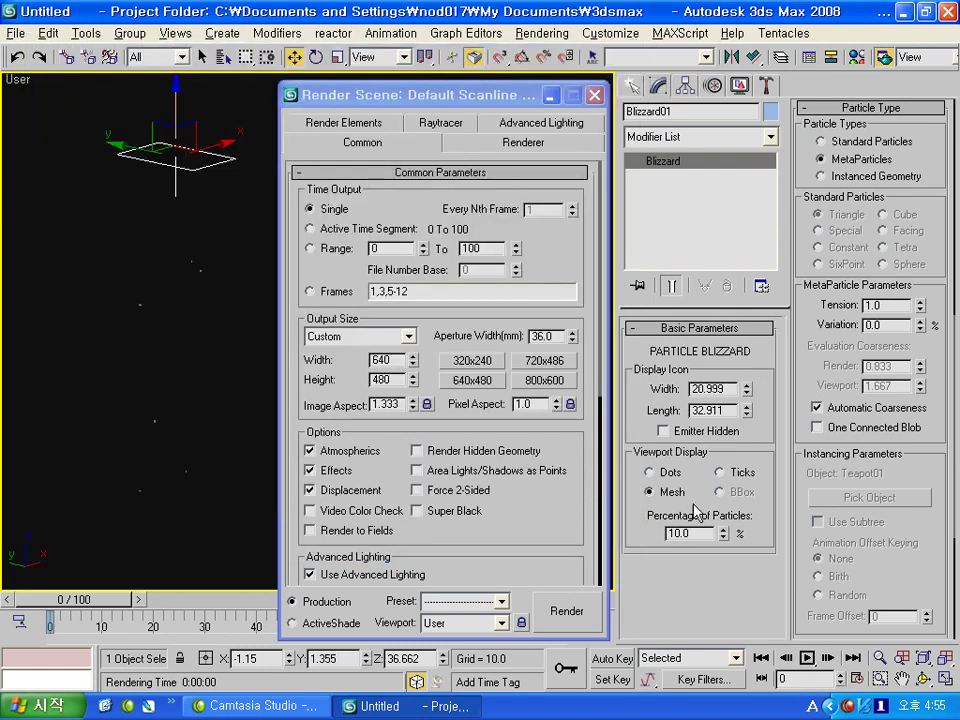
drag(802, 322, 802, 417)
scroll(802, 417, up, 3)
scroll(830, 300, up, 3)
text(20)
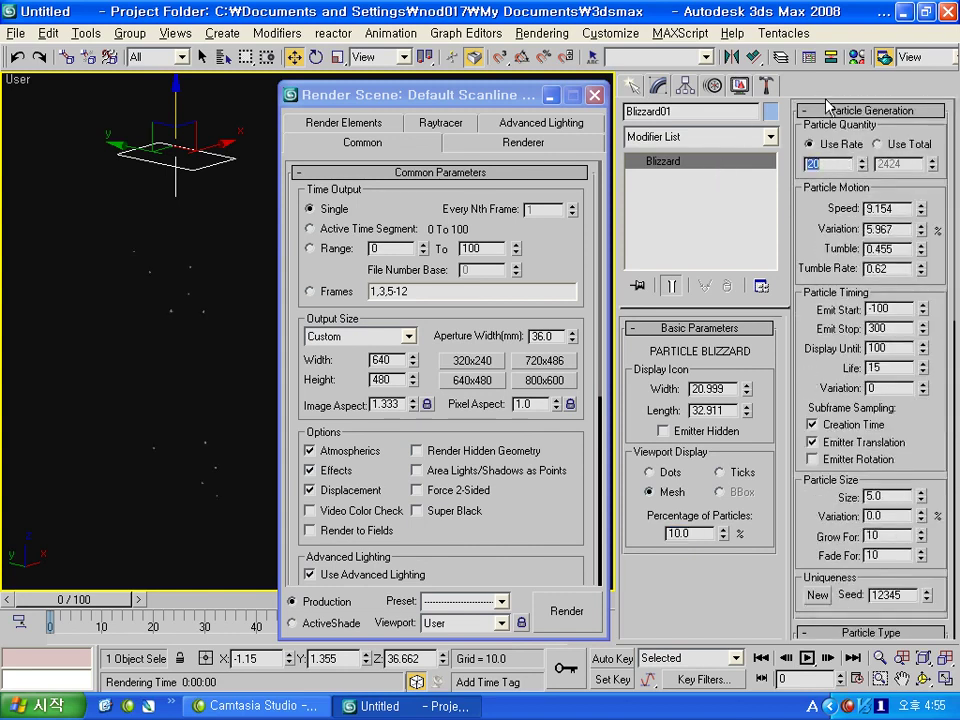
click(575, 620)
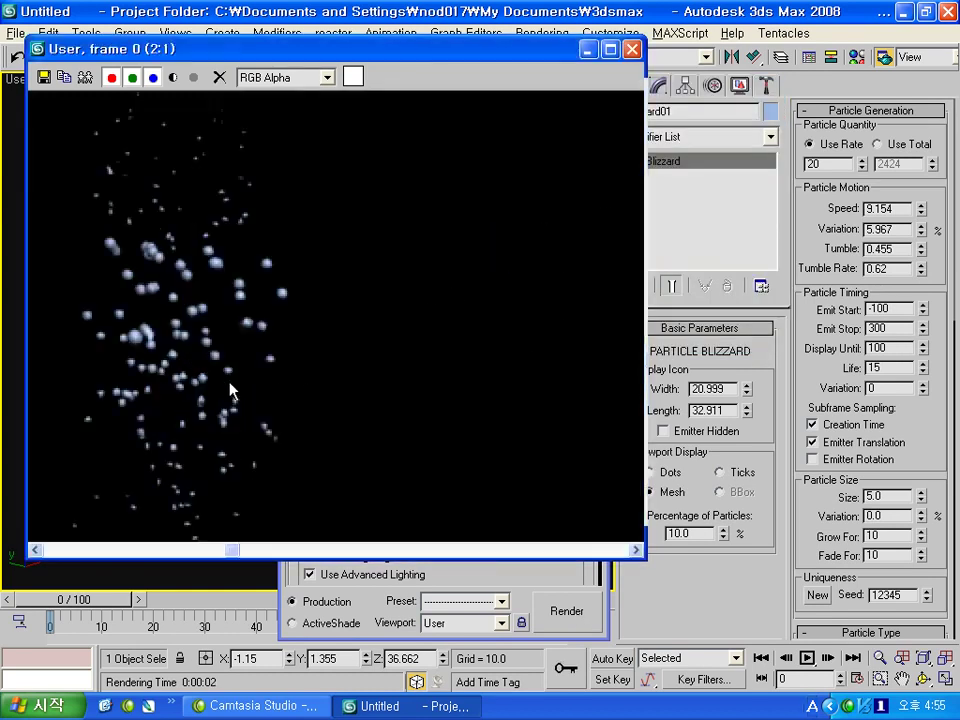
- Switch to Standard Particles and test-render the default Triangle shape
scroll(833, 391, down, 4)
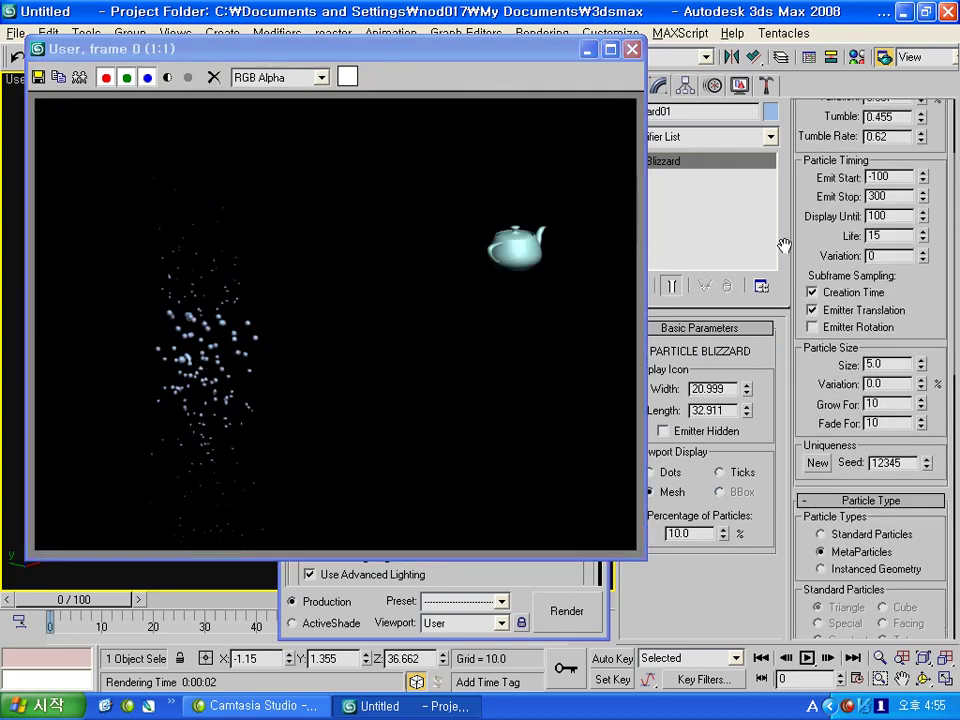
scroll(835, 436, down, 1)
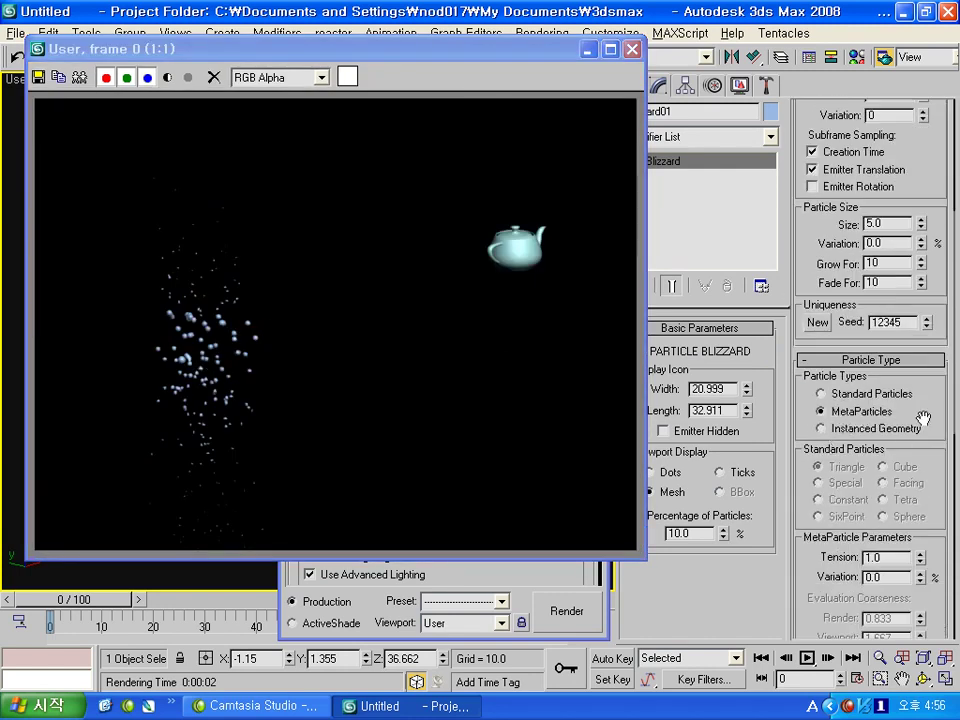
scroll(866, 411, down, 1)
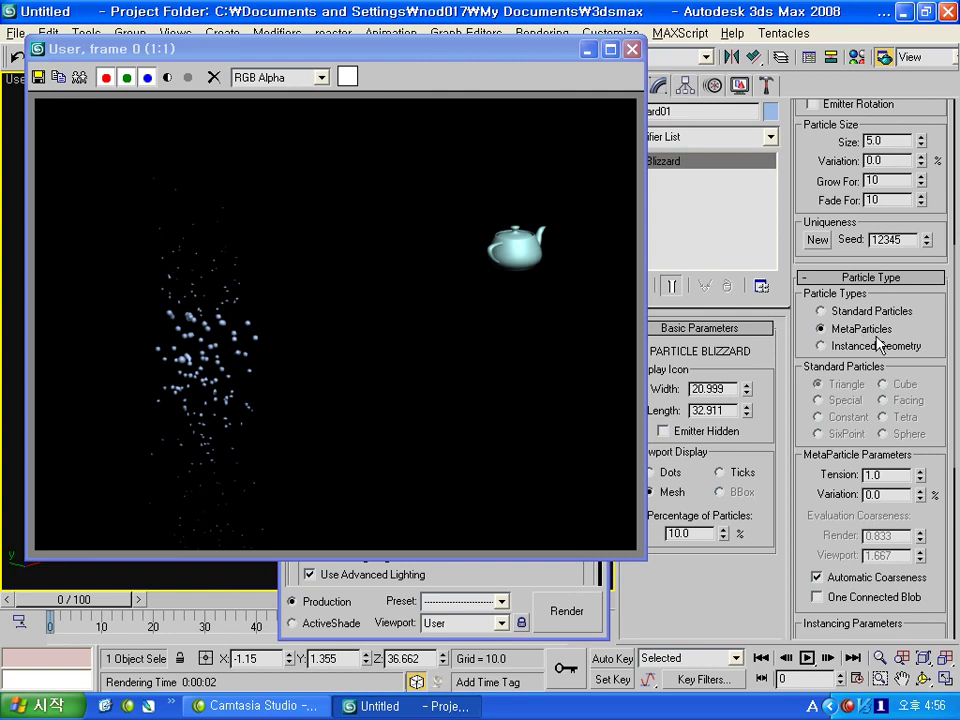
drag(921, 343, 922, 333)
click(820, 303)
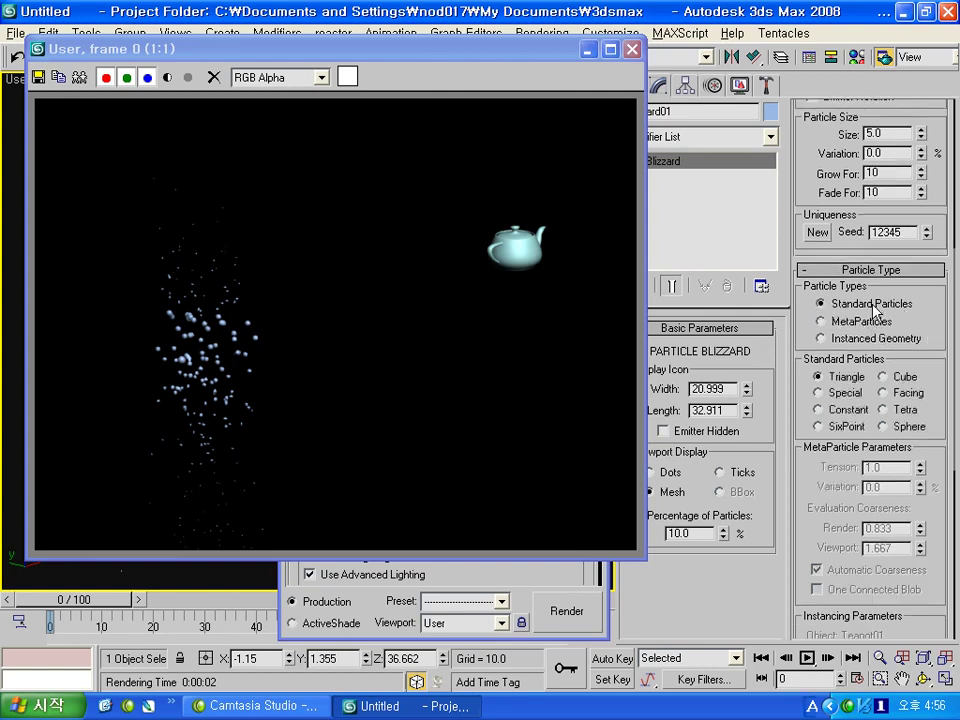
click(563, 611)
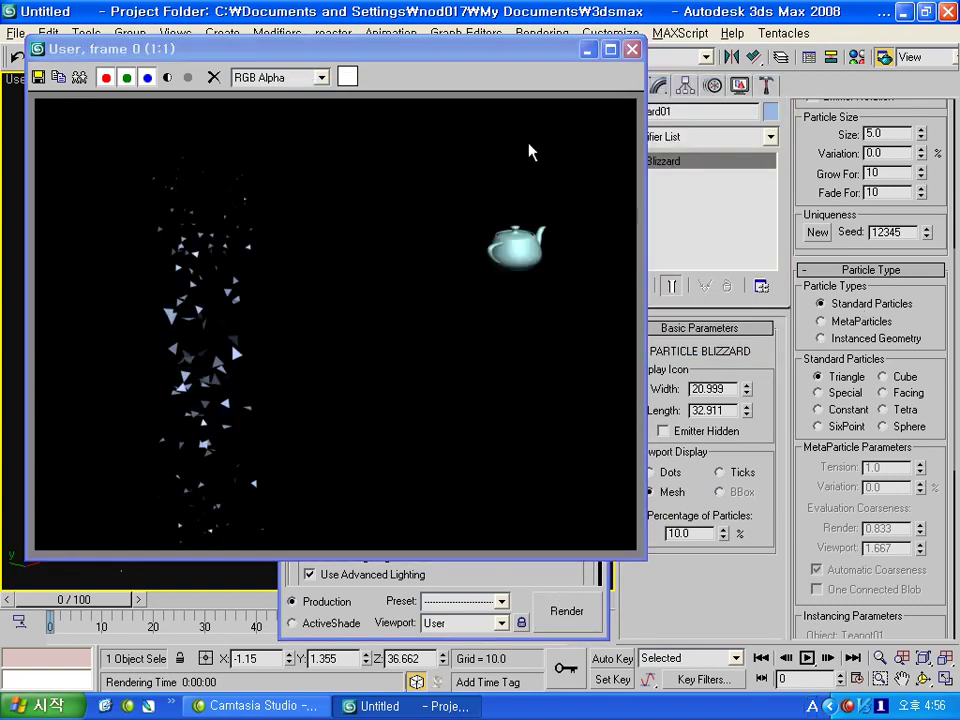
- Test-render Cube particles, then flat Facing particles, and list the space-warp categories
click(632, 49)
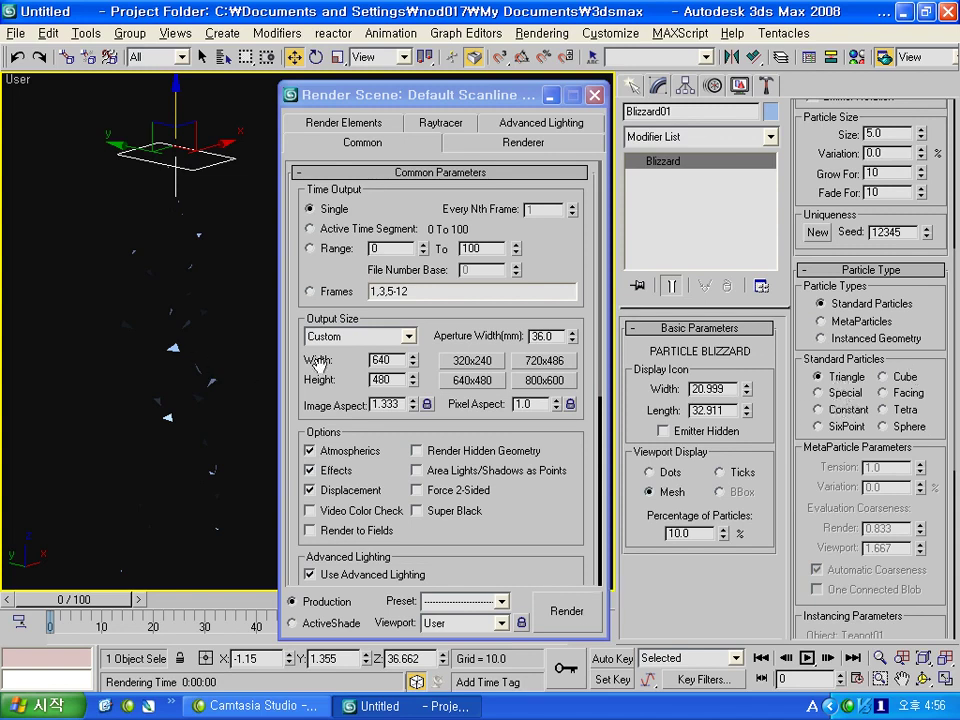
click(882, 376)
click(566, 611)
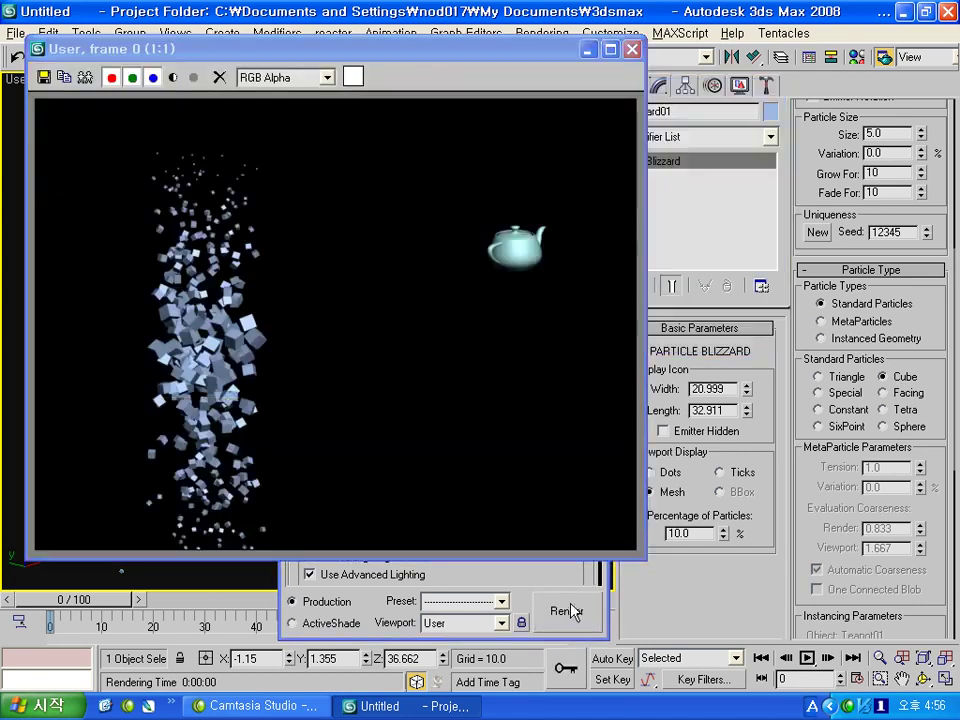
click(882, 392)
click(587, 613)
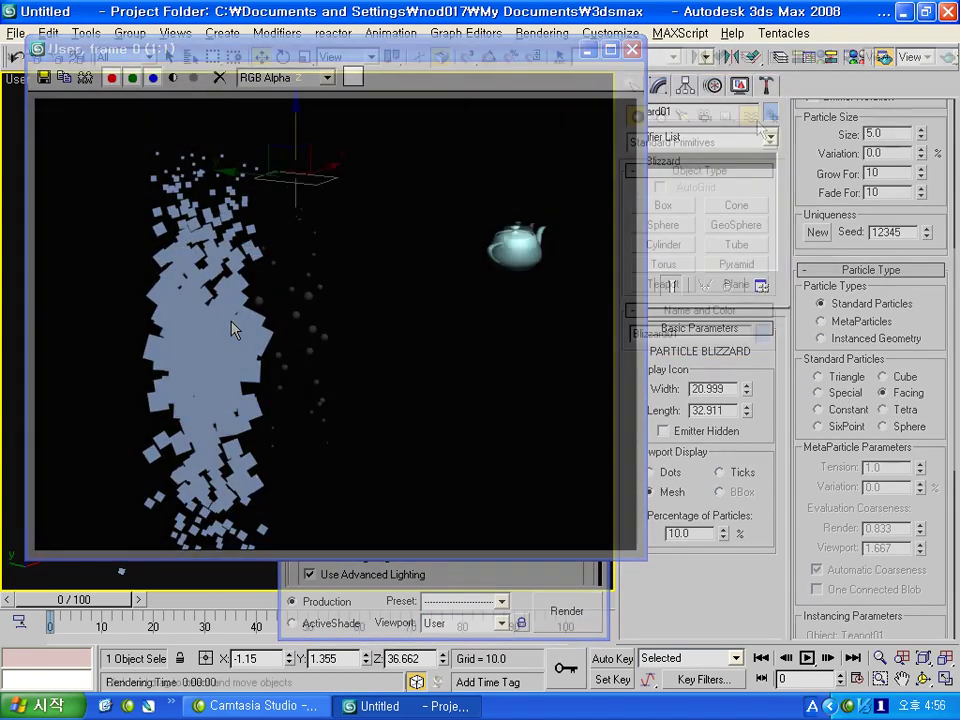
click(705, 143)
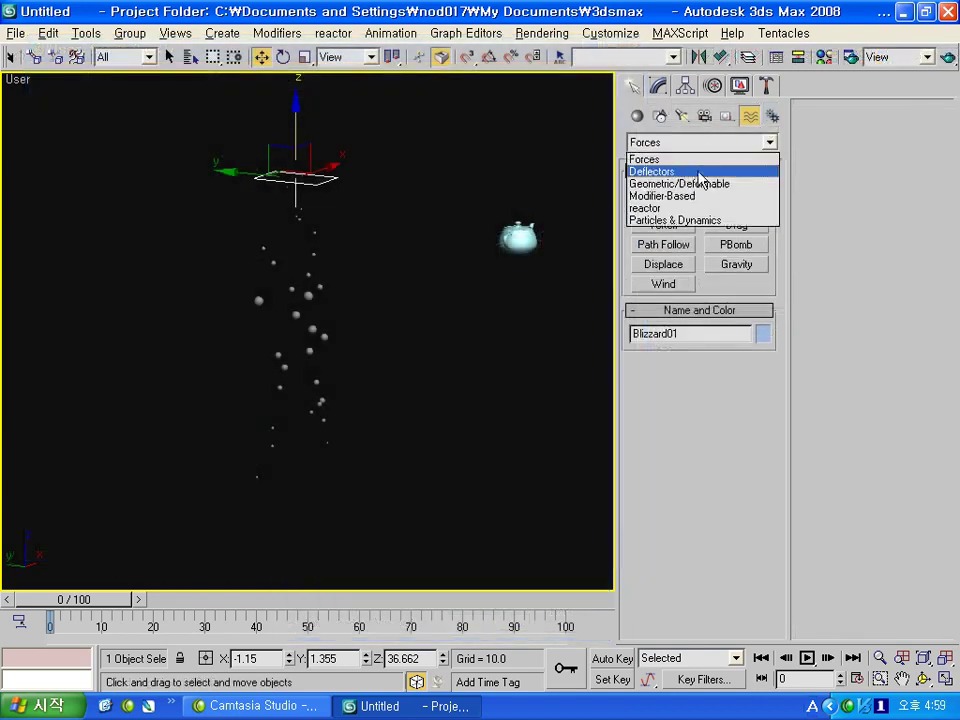
- Draw a Wind force and rotate it about -90° on Y to blow sideways
click(688, 160)
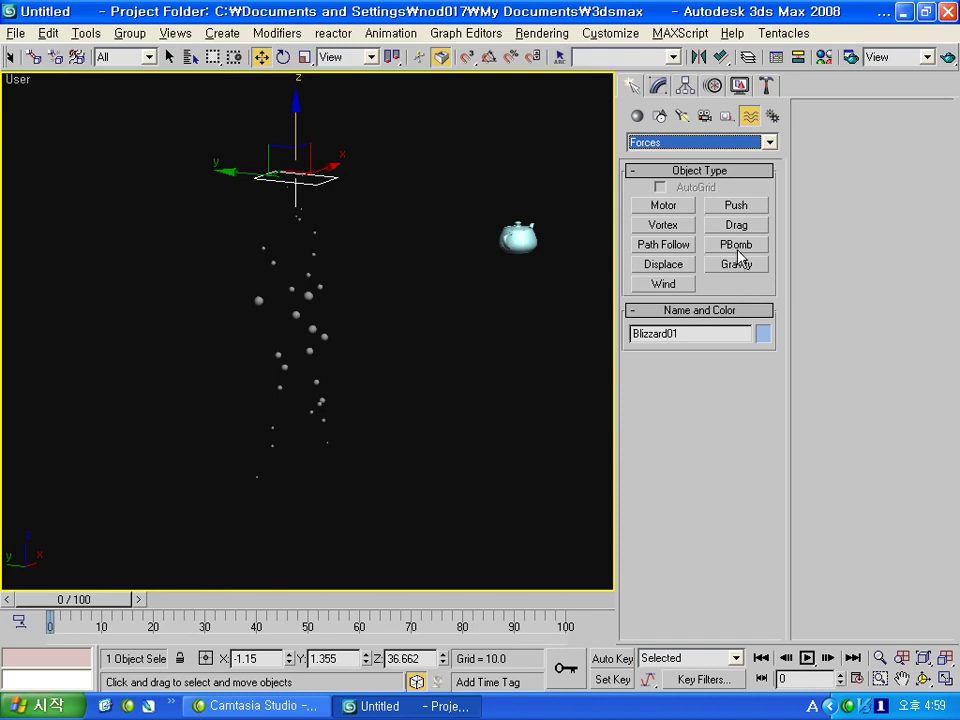
click(738, 247)
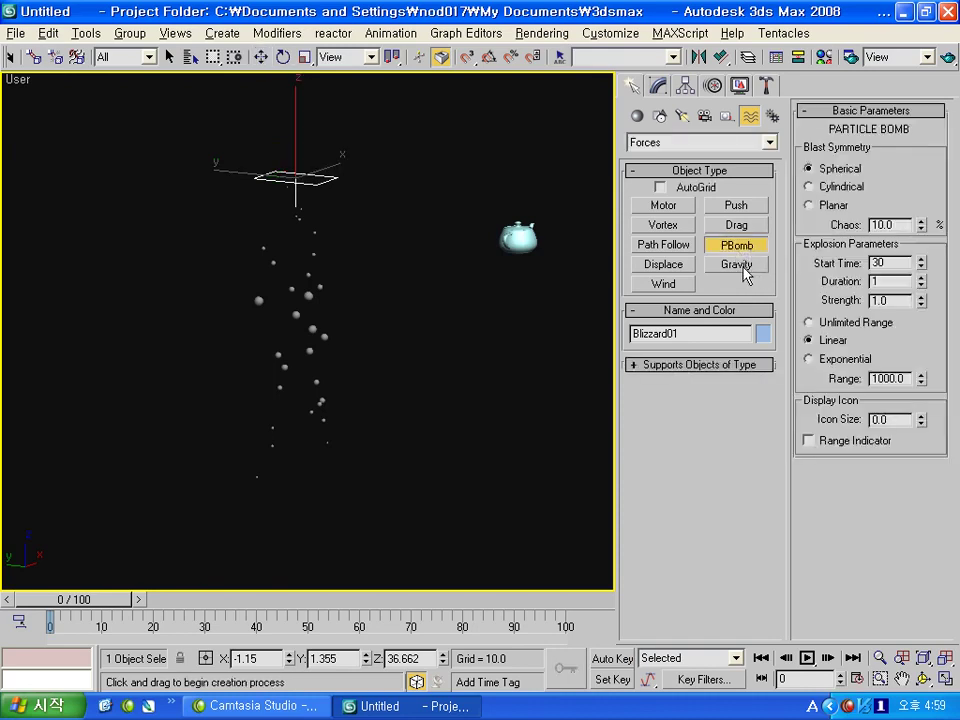
click(744, 268)
click(668, 283)
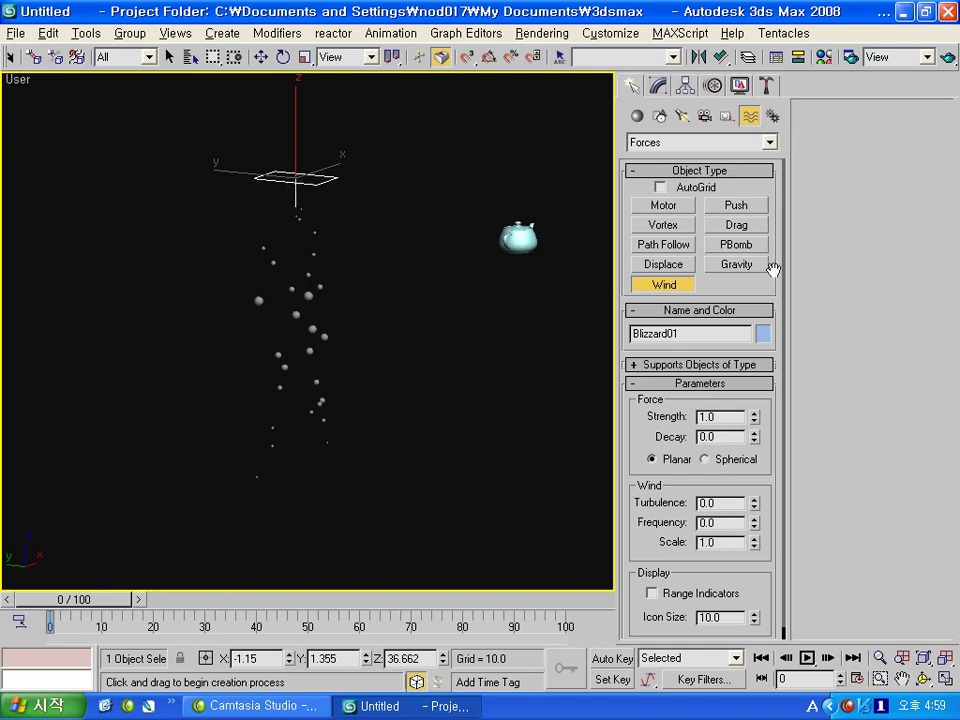
drag(418, 266, 415, 281)
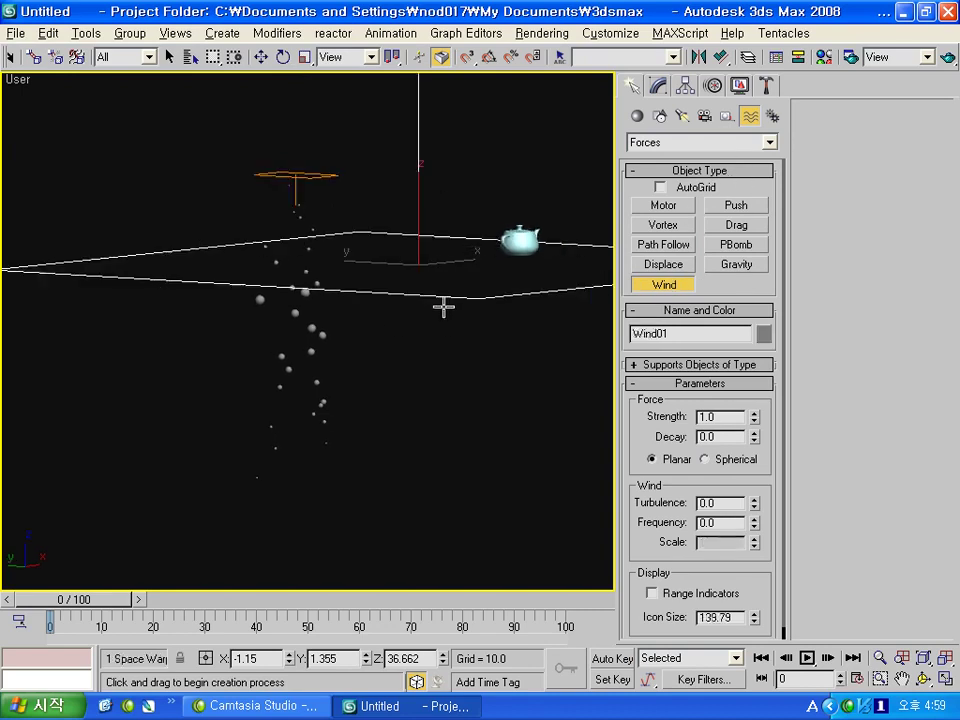
right_click(439, 264)
key(e)
drag(392, 223, 409, 424)
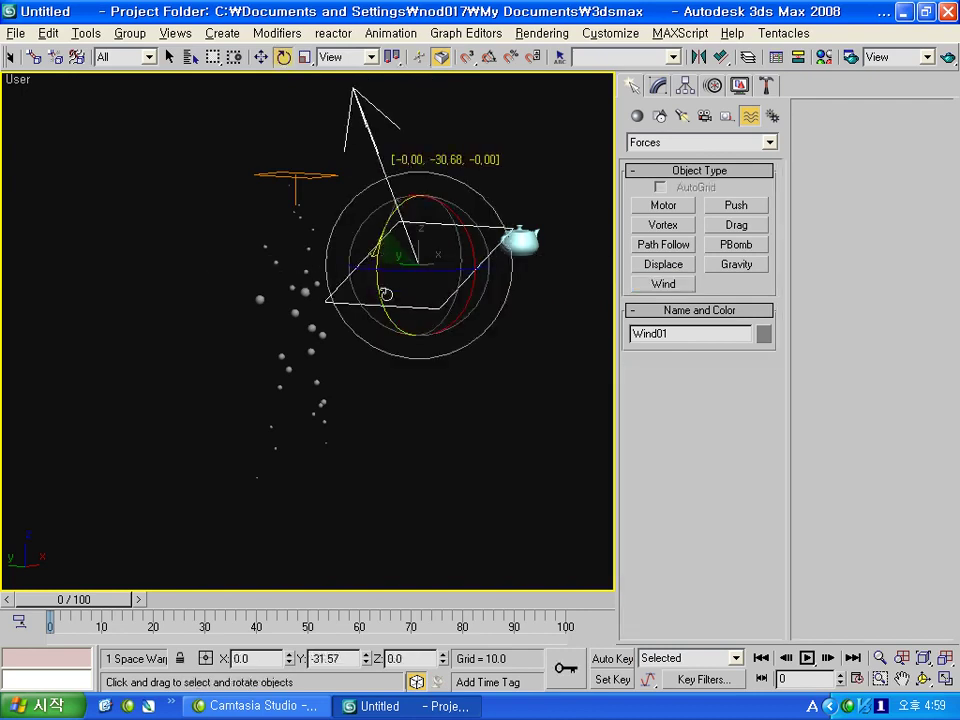
- Bind Wind01 to the Blizzard01 emitter and scrub the timeline to preview the drift
click(77, 58)
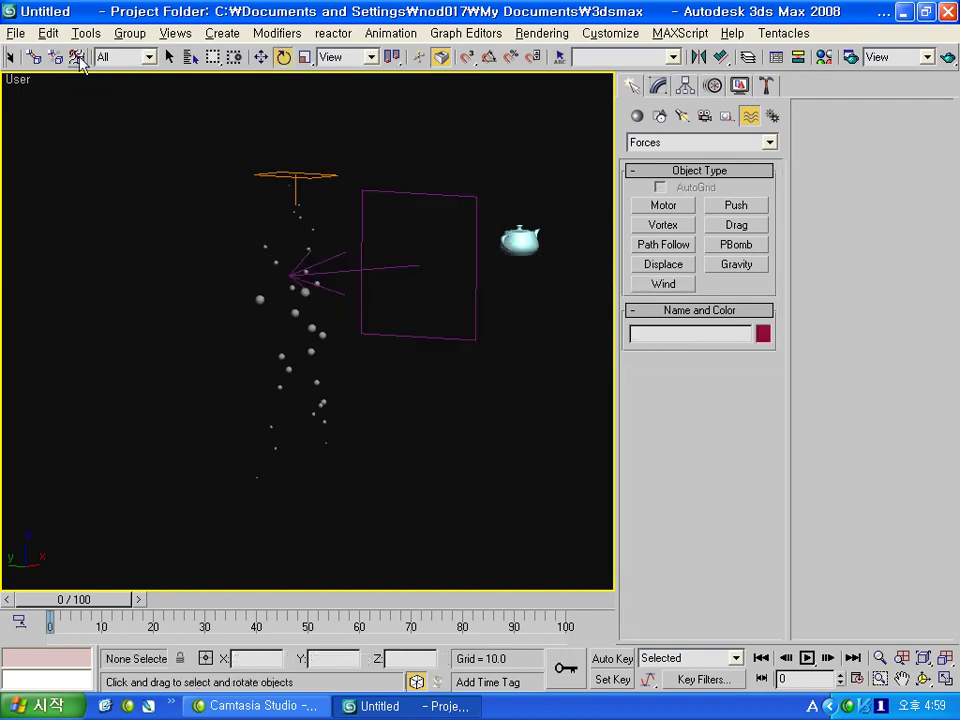
click(77, 58)
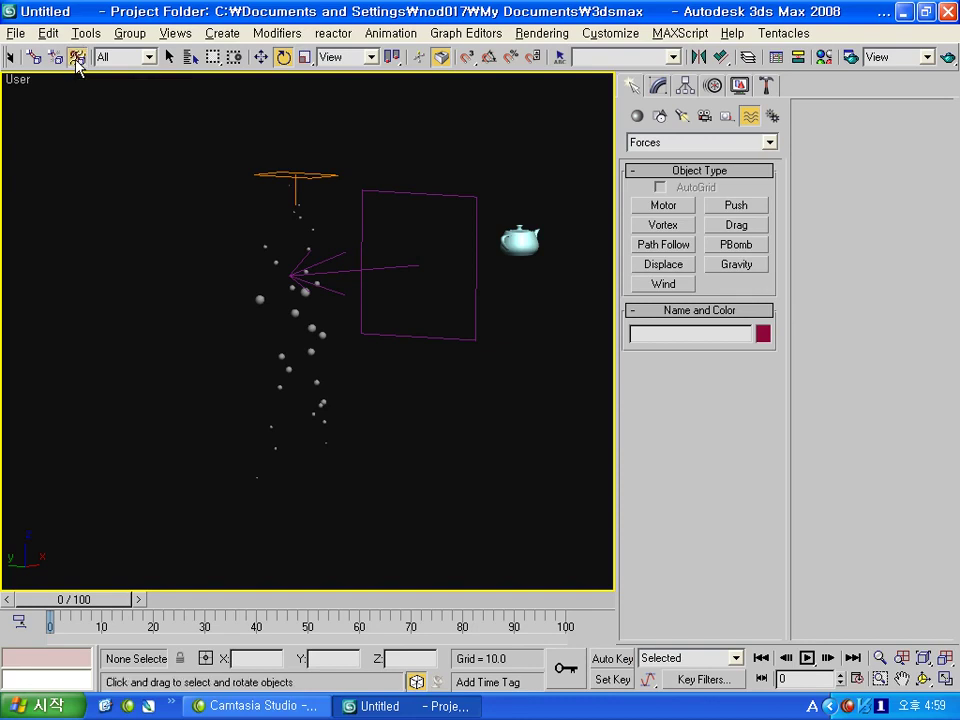
drag(419, 192, 295, 176)
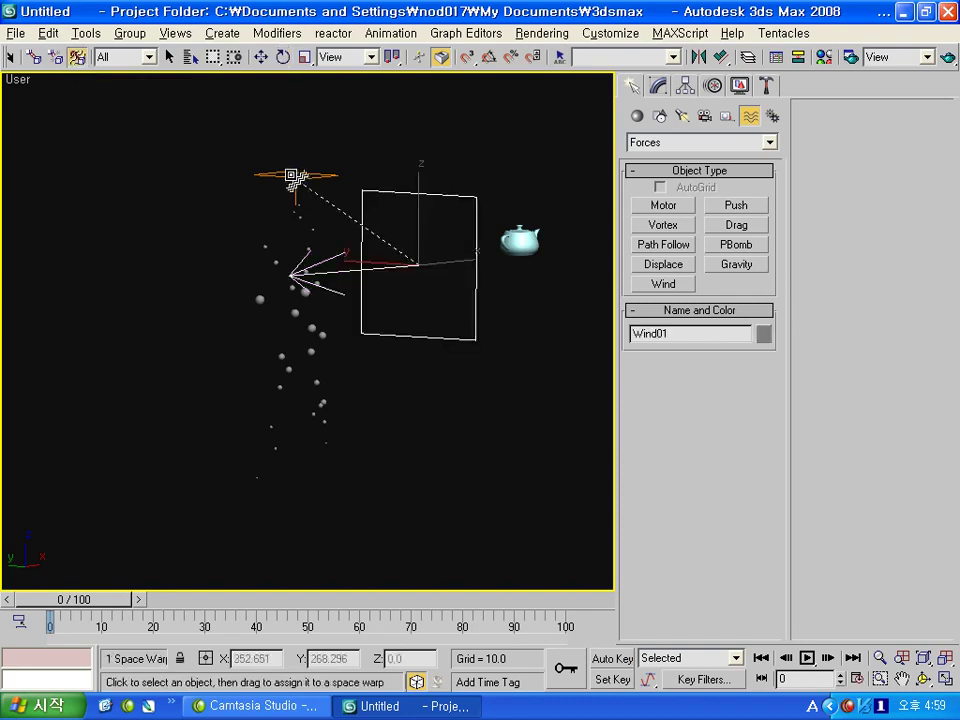
mouse_move(86, 600)
mouse_down()
mouse_move(166, 605)
mouse_move(60, 602)
mouse_up()
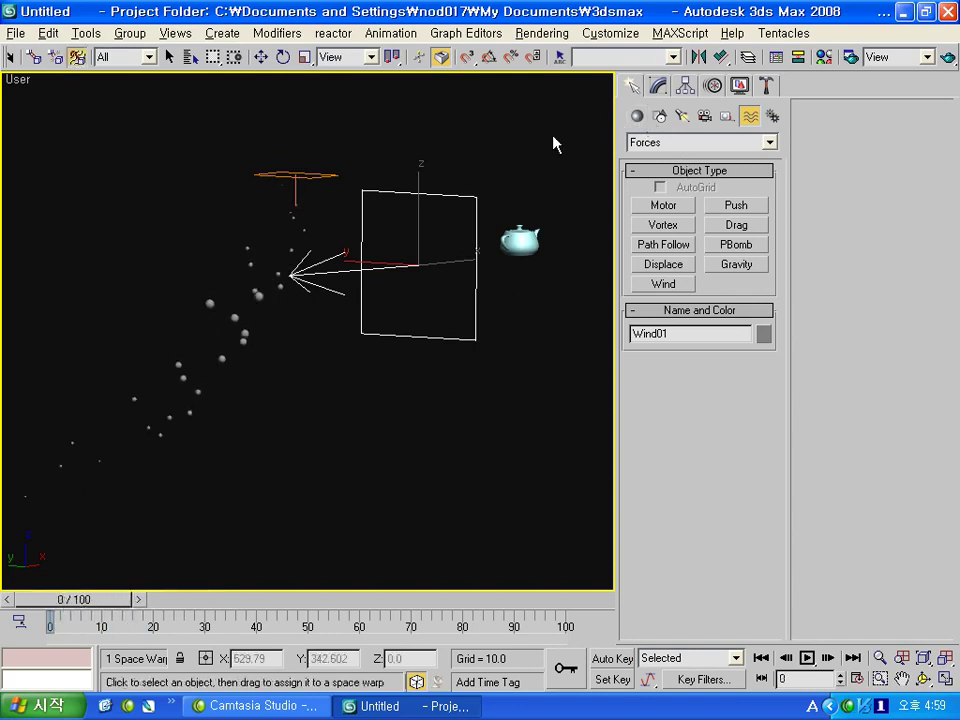
- Select Blizzard01, open its Blizzard parameters and expand the Load/Save Presets rollout
click(261, 57)
click(335, 168)
click(300, 174)
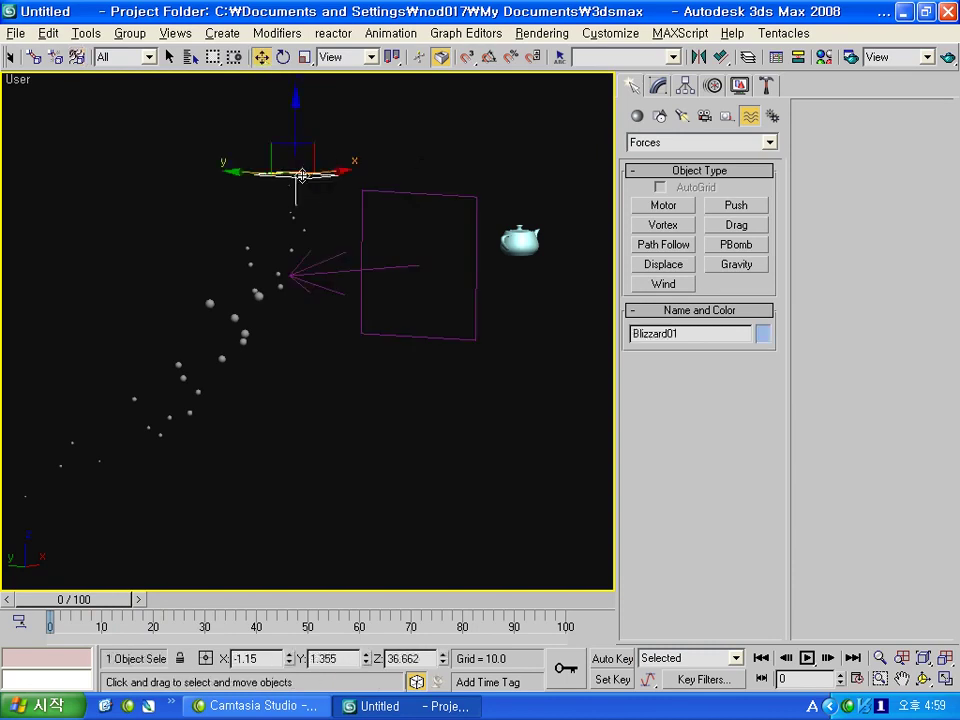
click(658, 86)
click(676, 178)
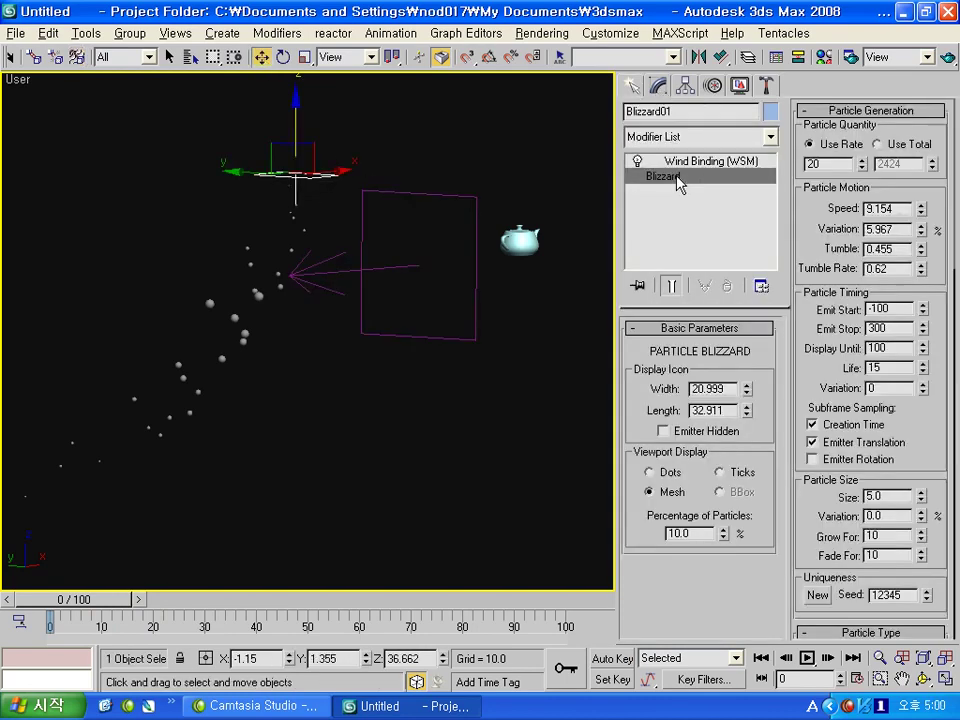
scroll(925, 418, down, 3)
scroll(898, 266, down, 5)
scroll(821, 422, down, 3)
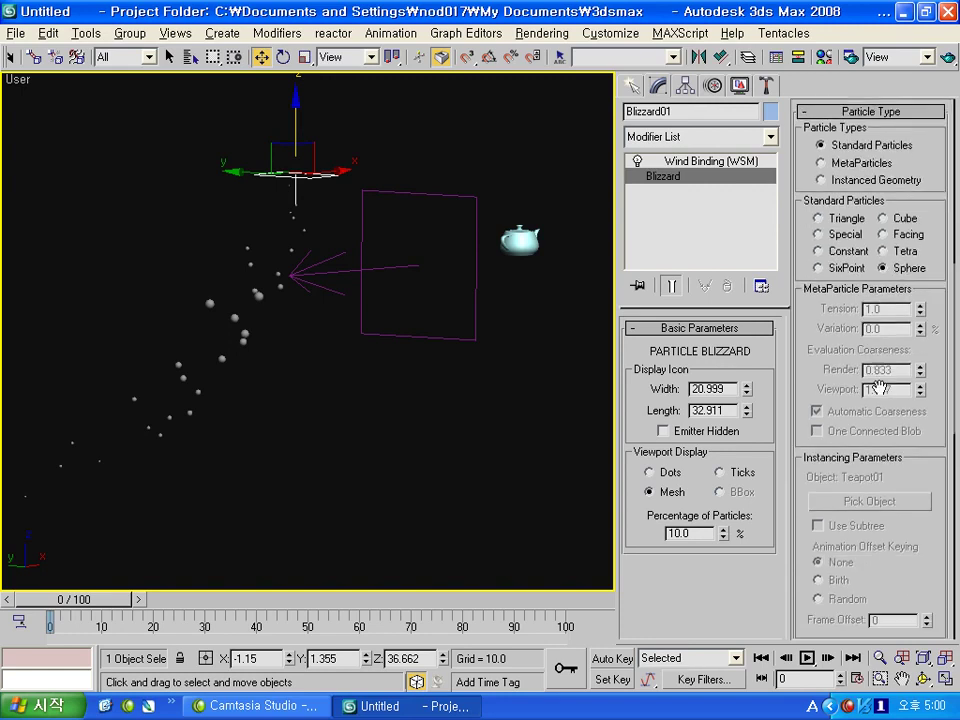
scroll(855, 370, down, 5)
scroll(850, 480, down, 3)
scroll(845, 455, down, 2)
scroll(845, 455, down, 2)
scroll(850, 452, down, 2)
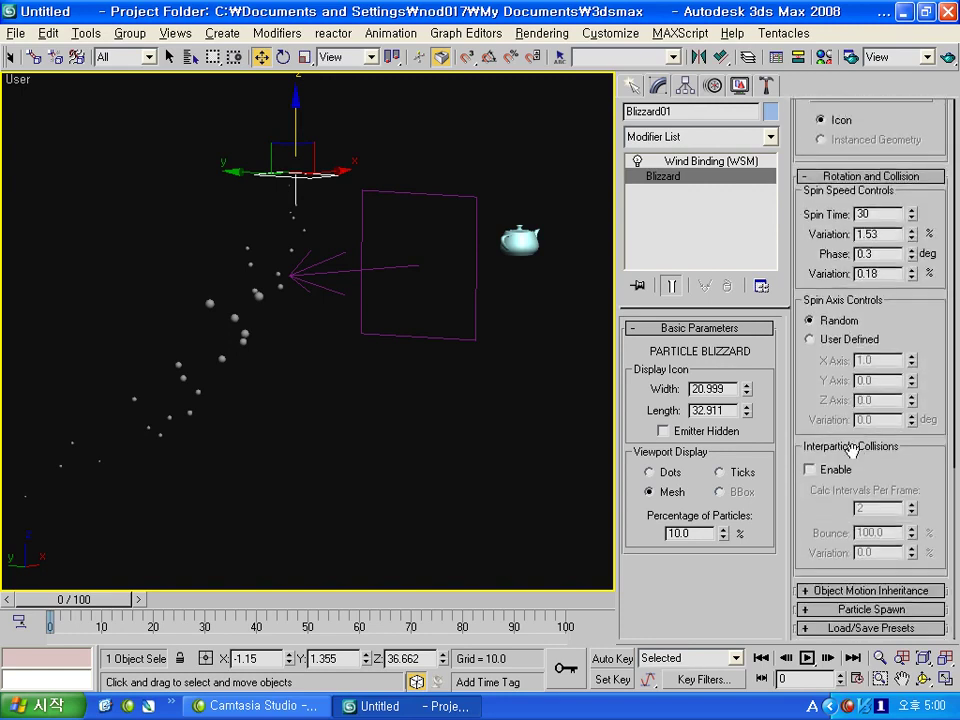
click(868, 628)
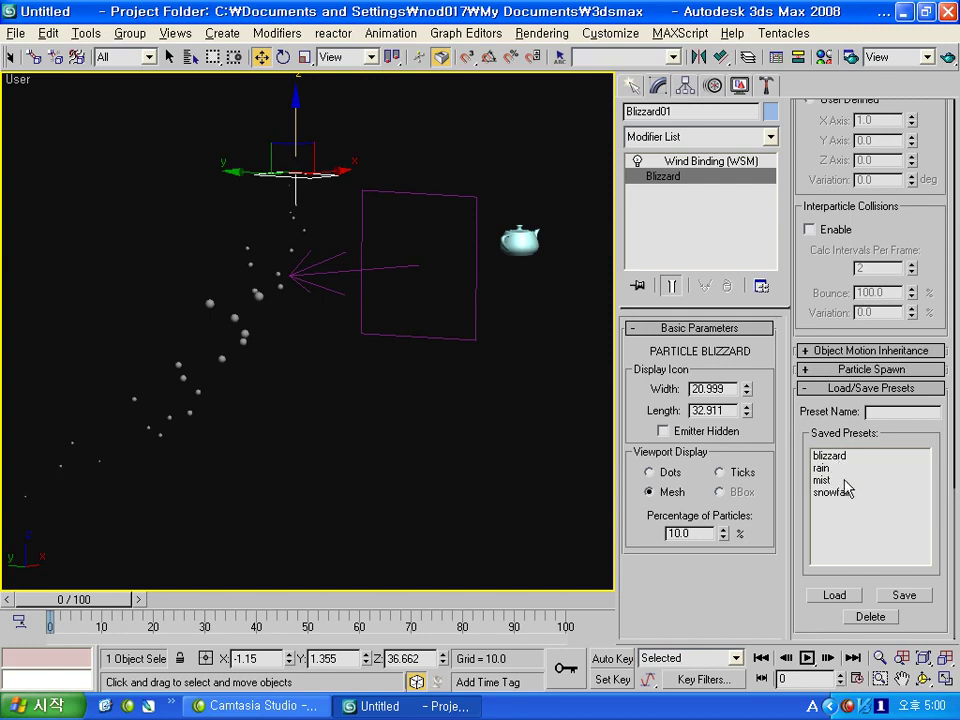
- Load the snowfall preset and test-render frame 25
double_click(832, 491)
scroll(365, 430, down, 5)
drag(107, 600, 224, 600)
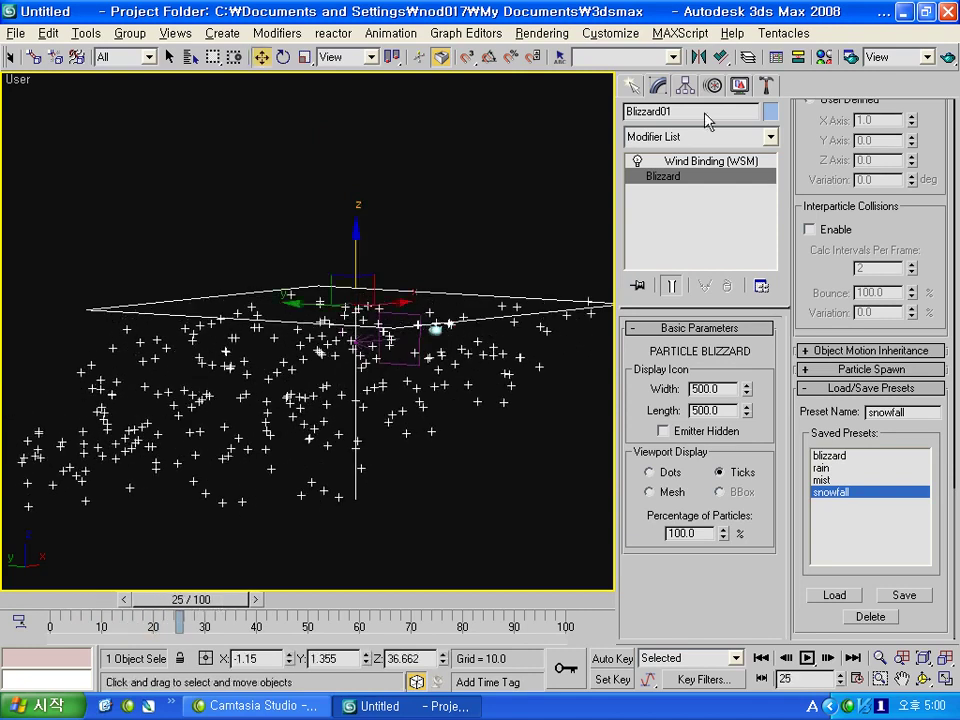
click(948, 58)
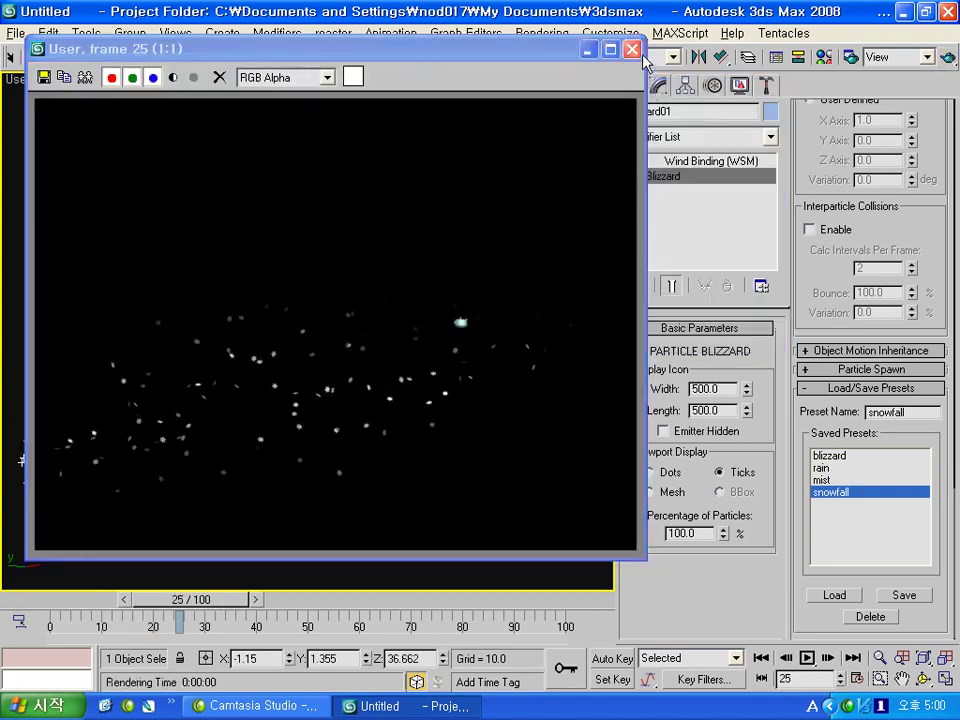
click(632, 49)
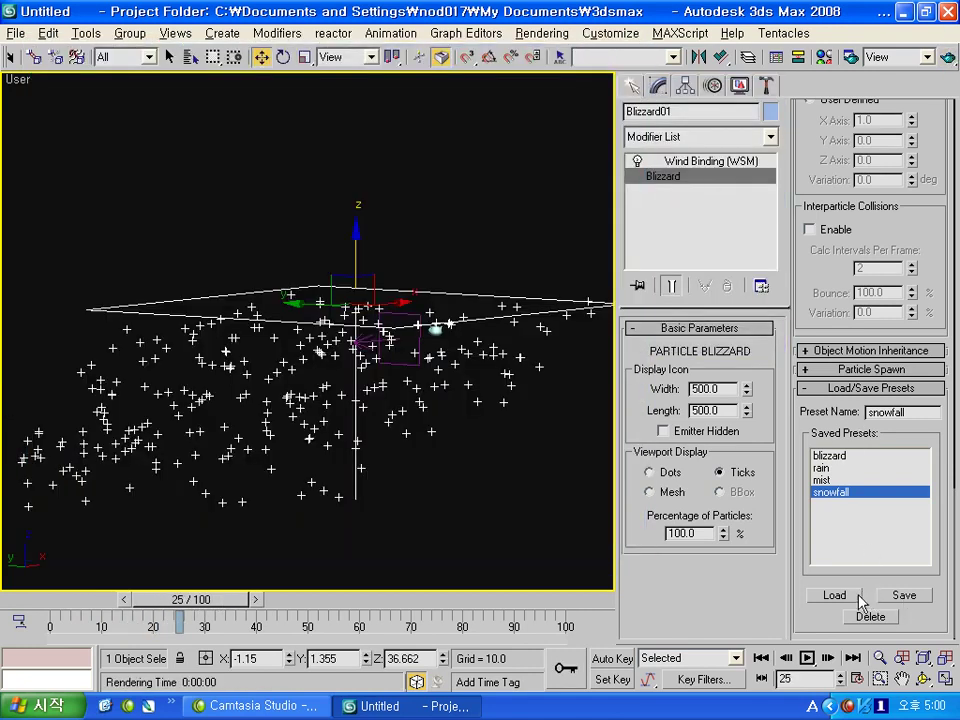
- Expand the Particle Spawn and Object Motion Inheritance rollouts and browse the emitter settings
click(880, 372)
drag(928, 270, 926, 442)
click(872, 277)
scroll(814, 274, down, 2)
scroll(830, 330, down, 5)
scroll(836, 385, down, 3)
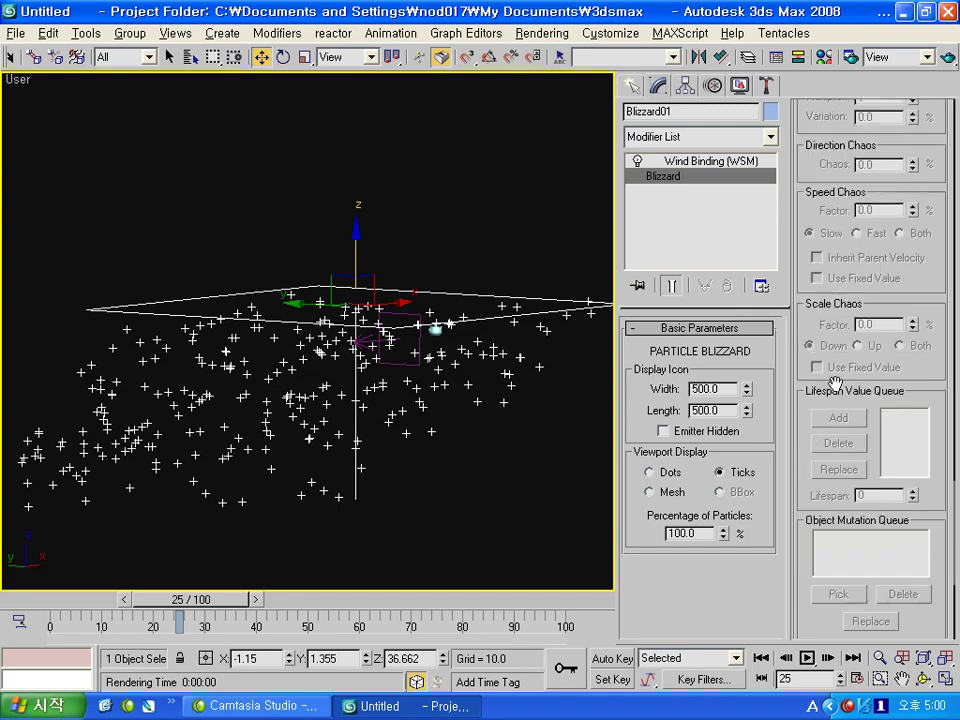
scroll(836, 385, down, 3)
scroll(836, 385, down, 1)
scroll(836, 385, up, 2)
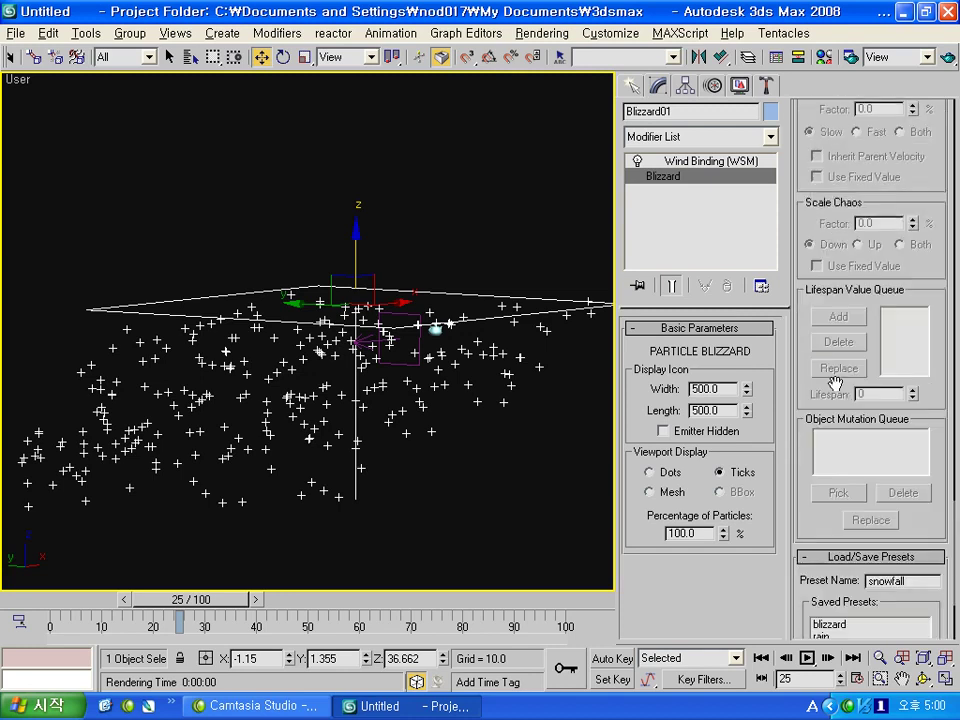
scroll(835, 385, up, 3)
scroll(835, 385, up, 5)
scroll(836, 387, up, 2)
scroll(836, 388, up, 1)
scroll(837, 390, up, 2)
scroll(837, 390, up, 3)
scroll(835, 384, up, 2)
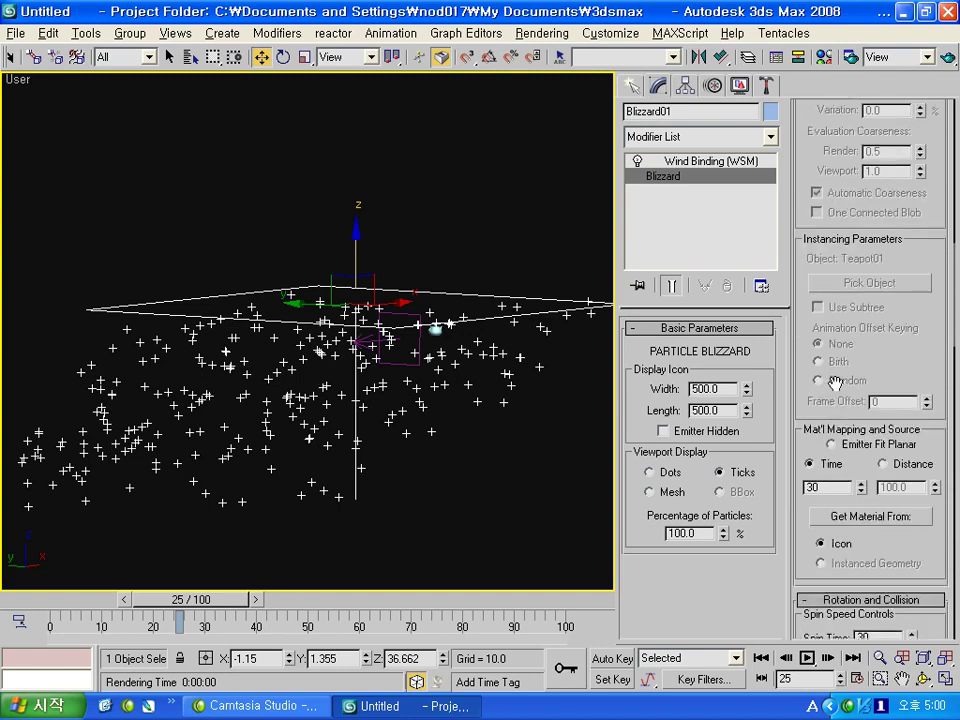
scroll(833, 192, up, 6)
scroll(821, 389, up, 2)
scroll(820, 389, up, 2)
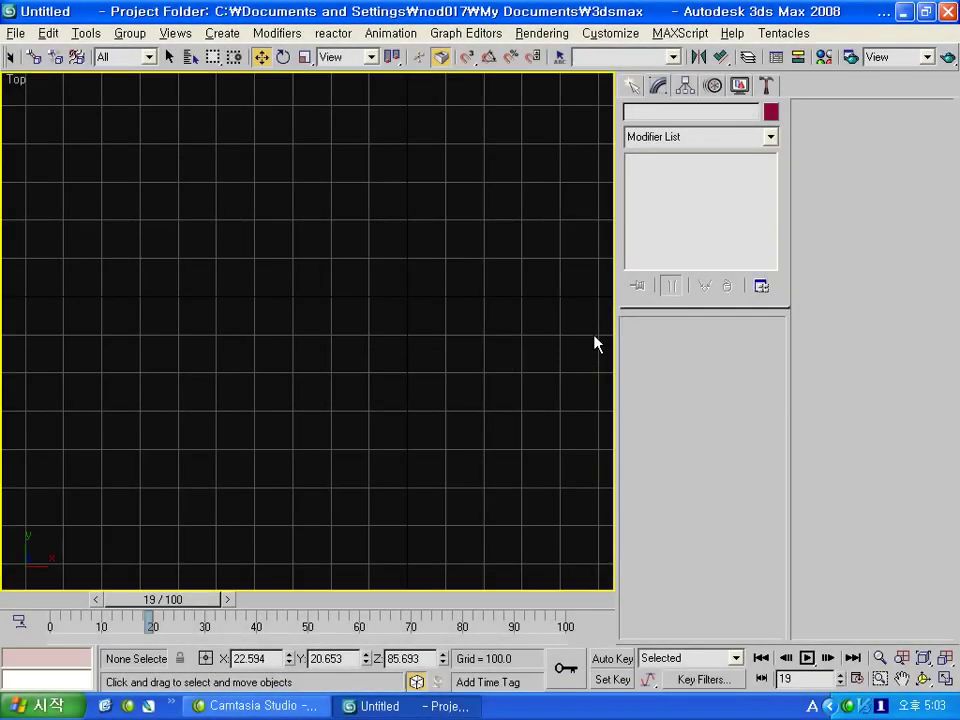
- Create a Snow particle emitter by drawing its rectangle in the Top view
click(632, 85)
click(681, 142)
click(640, 125)
click(700, 142)
click(667, 196)
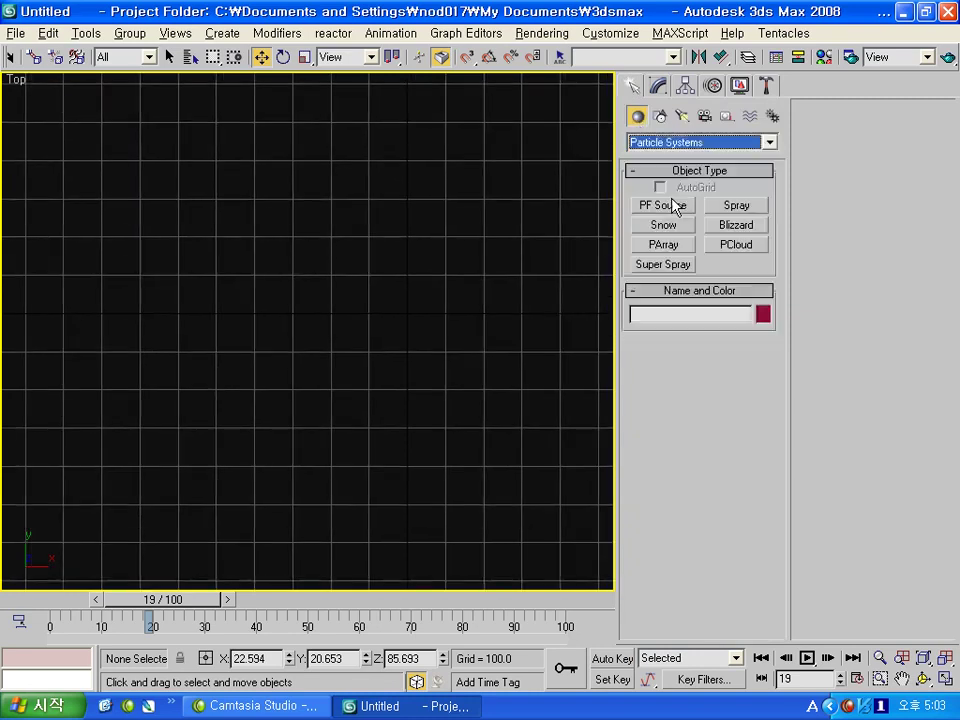
click(665, 228)
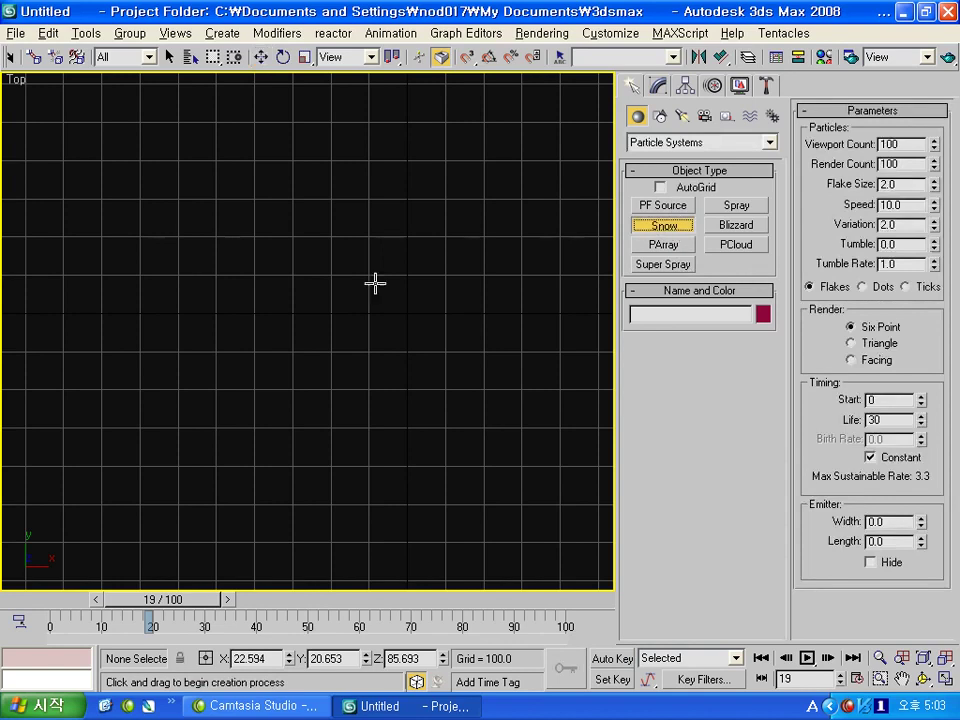
scroll(374, 284, down, 4)
drag(286, 186, 507, 378)
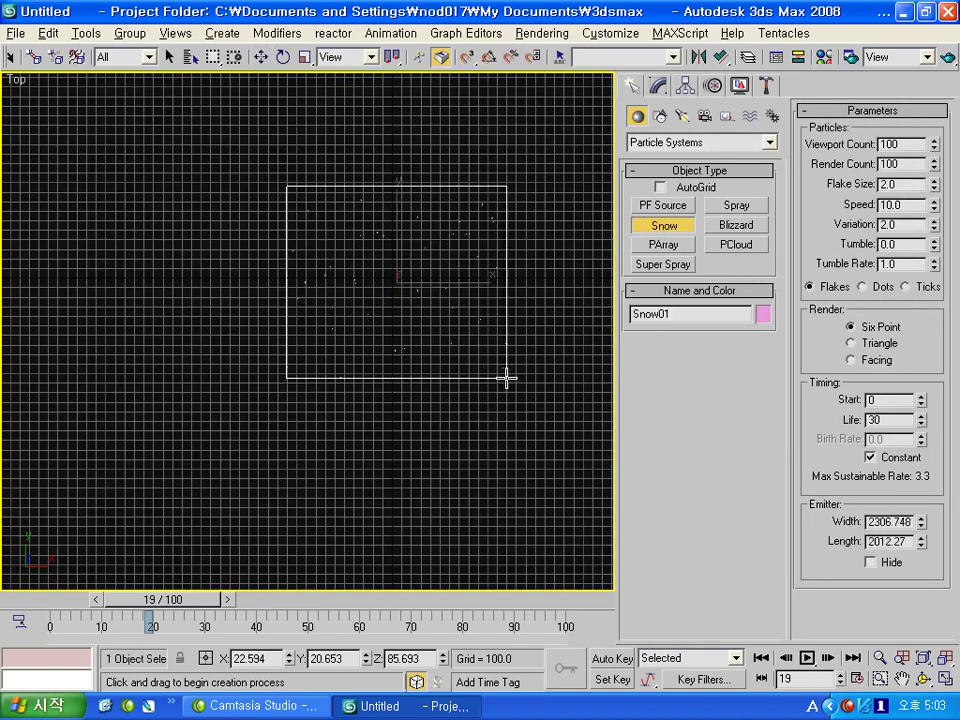
- Raise the Snow emitter higher up in the Front view
key(f)
scroll(369, 289, down, 3)
middle_drag(369, 289, 390, 311)
key(w)
drag(388, 311, 388, 216)
- Draw a large ground Plane beneath the emitter in the Top view
click(636, 144)
click(662, 156)
click(737, 284)
key(t)
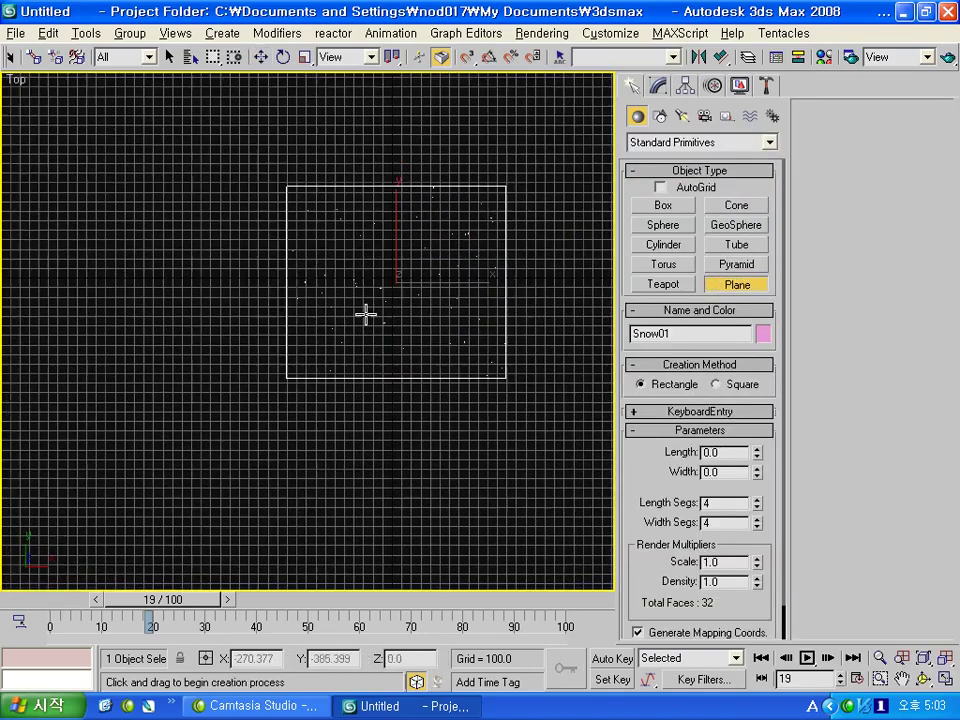
scroll(366, 314, down, 3)
drag(283, 195, 484, 388)
- Orbit into a smooth-shaded perspective view and scrub the animation to preview the snow
alt+middle_drag(456, 377, 390, 272)
key(F3)
scroll(390, 272, up, 3)
alt+middle_drag(407, 360, 430, 300)
mouse_move(163, 599)
mouse_down()
mouse_move(43, 600)
mouse_move(330, 600)
mouse_move(350, 530)
mouse_up()
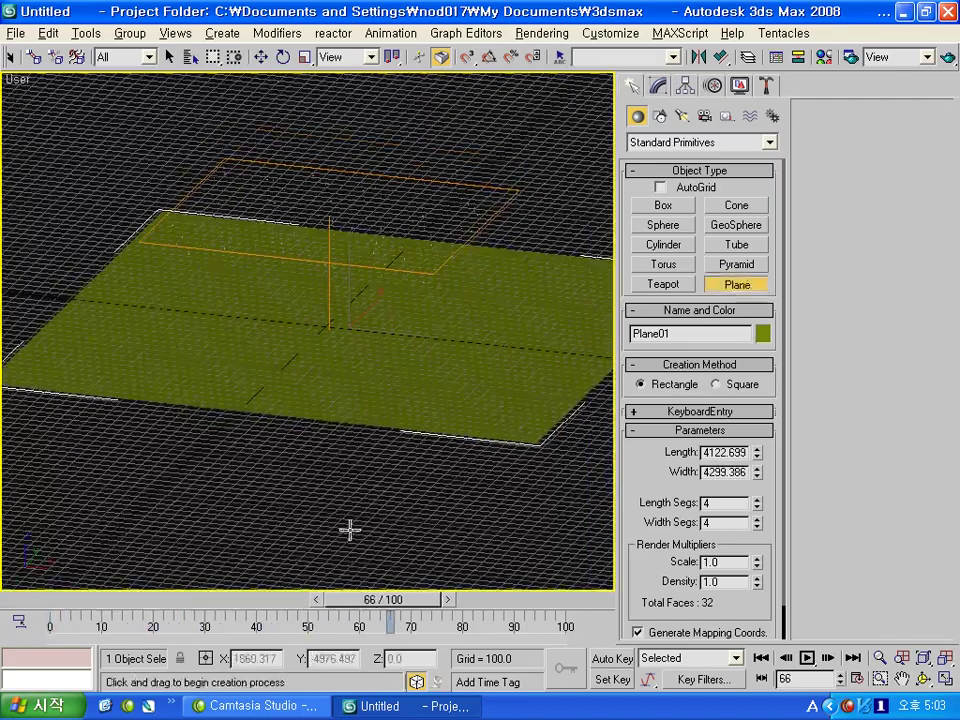
- Replay the snow animation from frame 0 and orbit to a low side view
drag(383, 599, 47, 620)
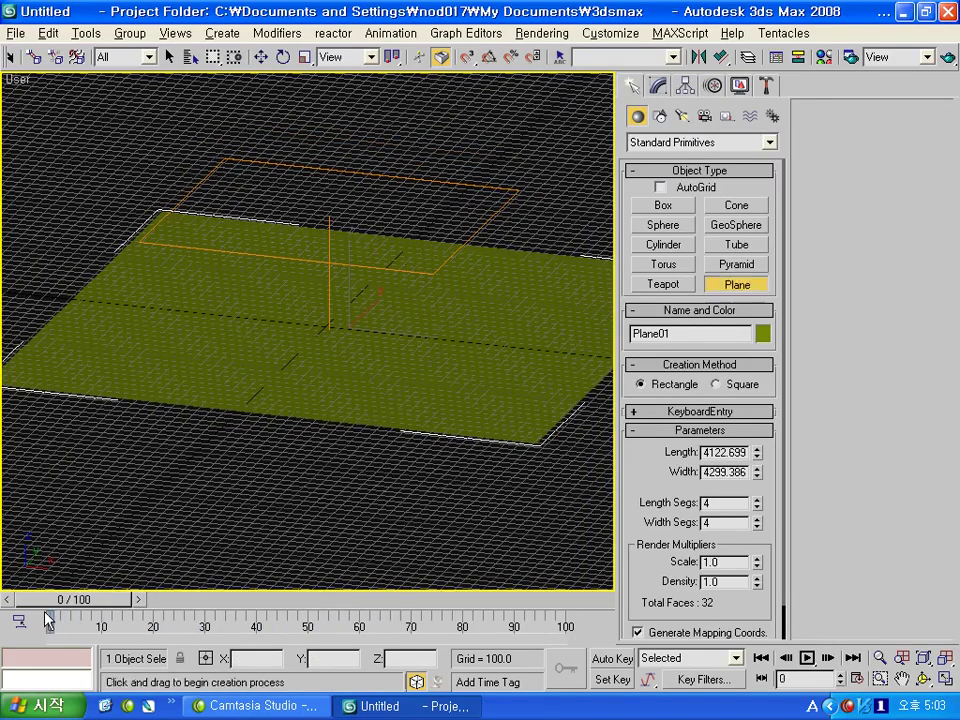
click(807, 658)
click(807, 658)
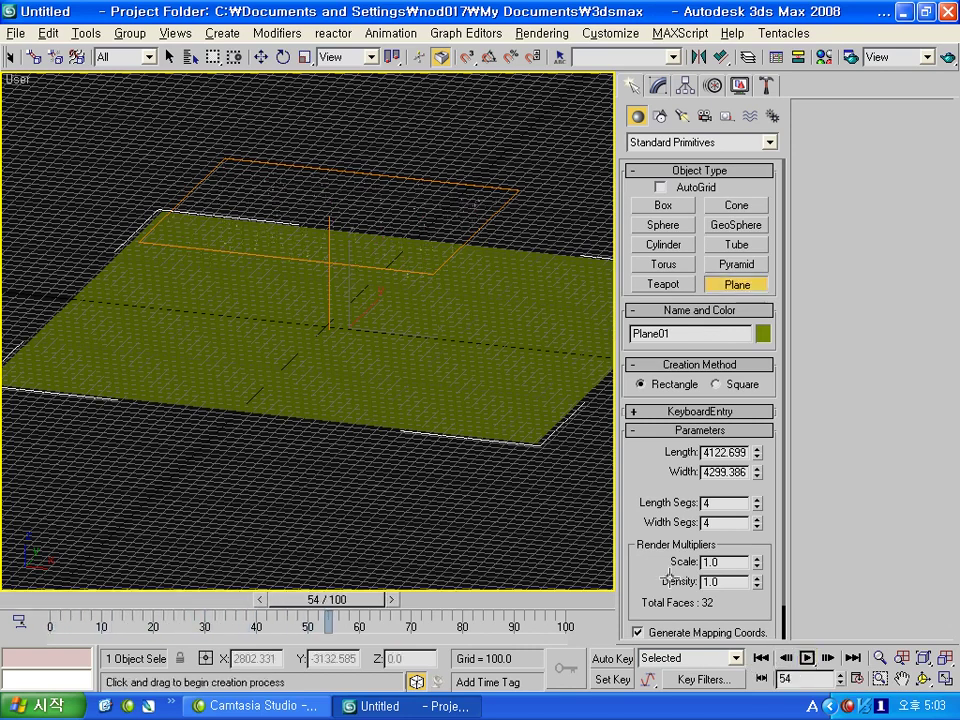
alt+middle_drag(369, 420, 369, 347)
- Select Snow01 and set its Speed to 50
click(260, 57)
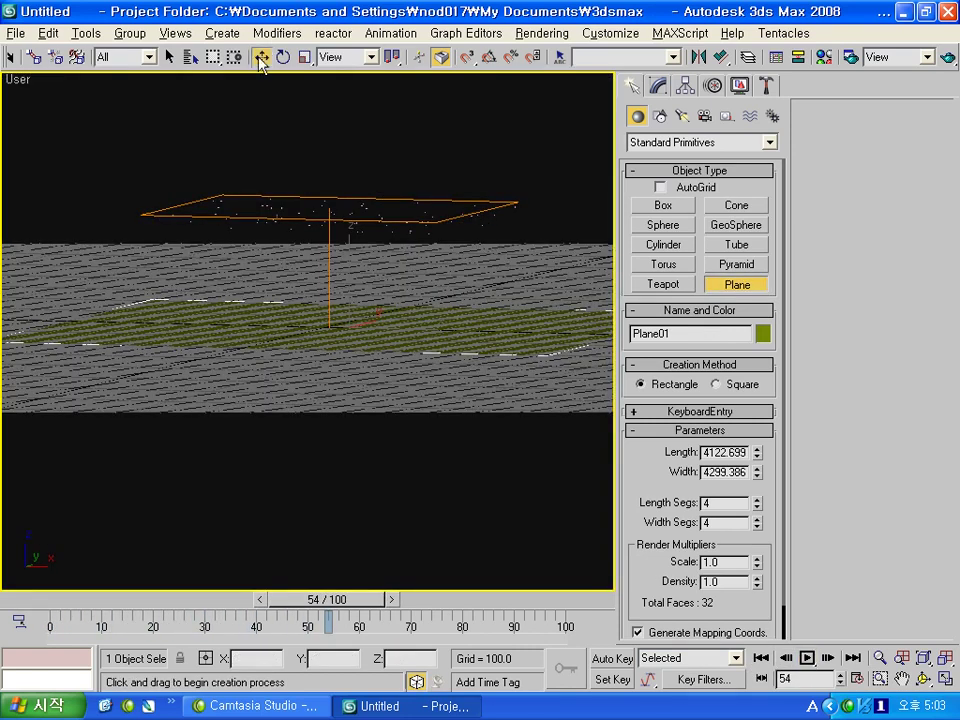
click(340, 214)
click(659, 86)
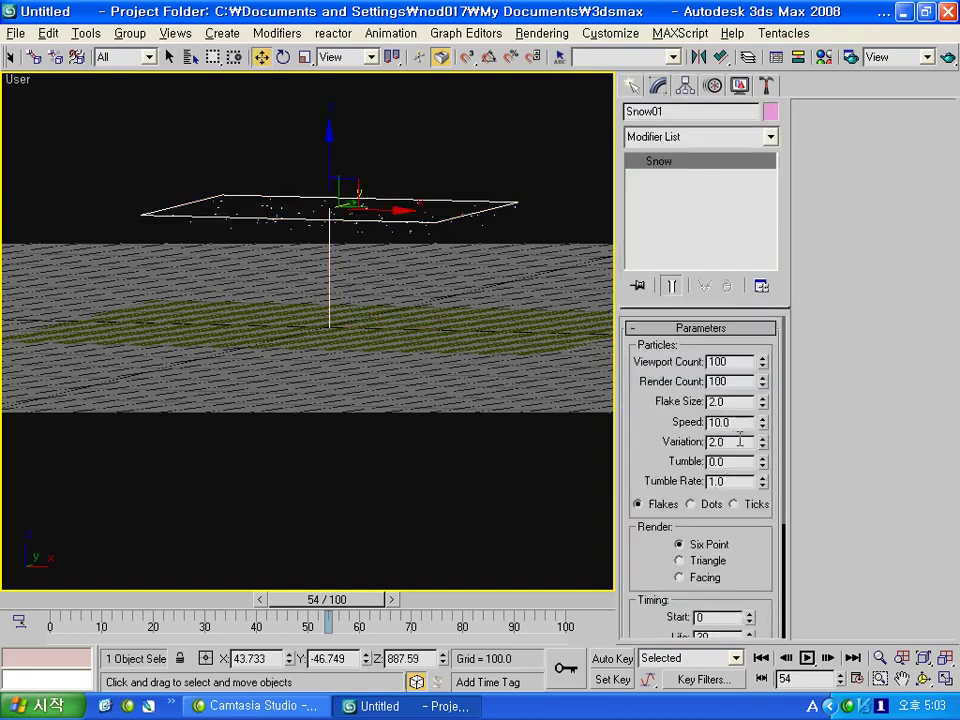
text(0)
key(Return)
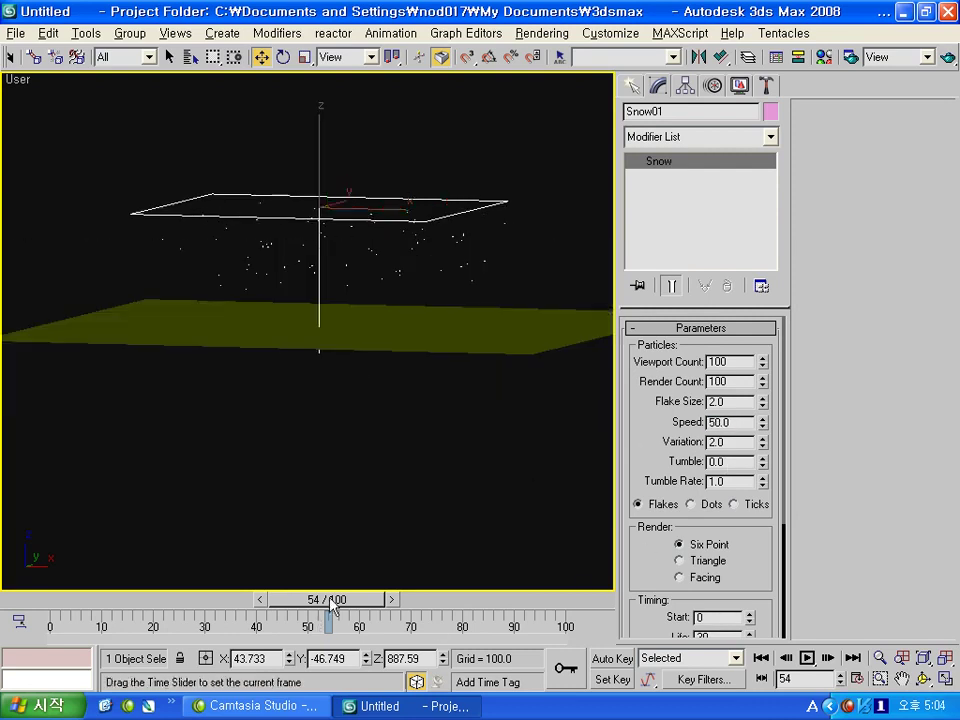
- Replay the animation, raise the ground plane closer to the emitter, and reselect Snow01
drag(330, 600, 50, 600)
click(806, 658)
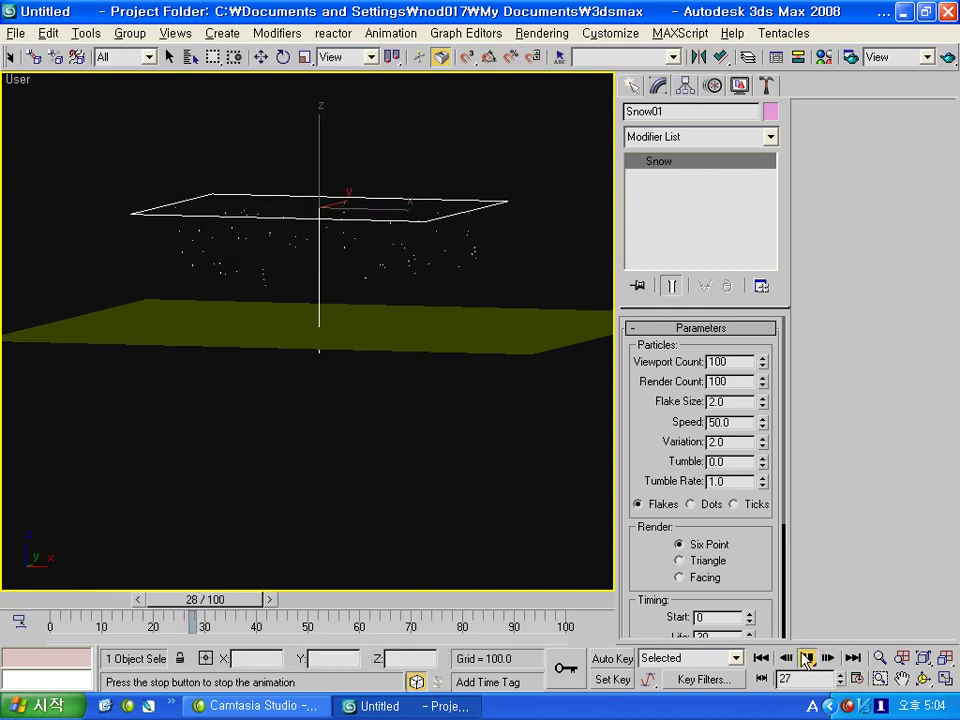
click(806, 658)
key(w)
click(418, 348)
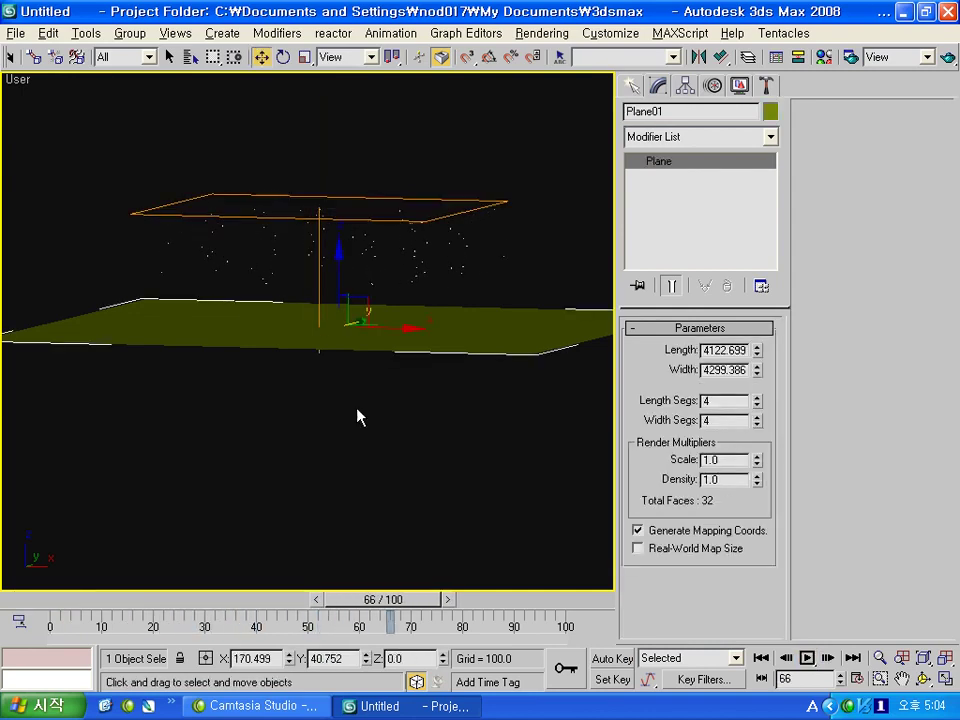
drag(340, 283, 340, 287)
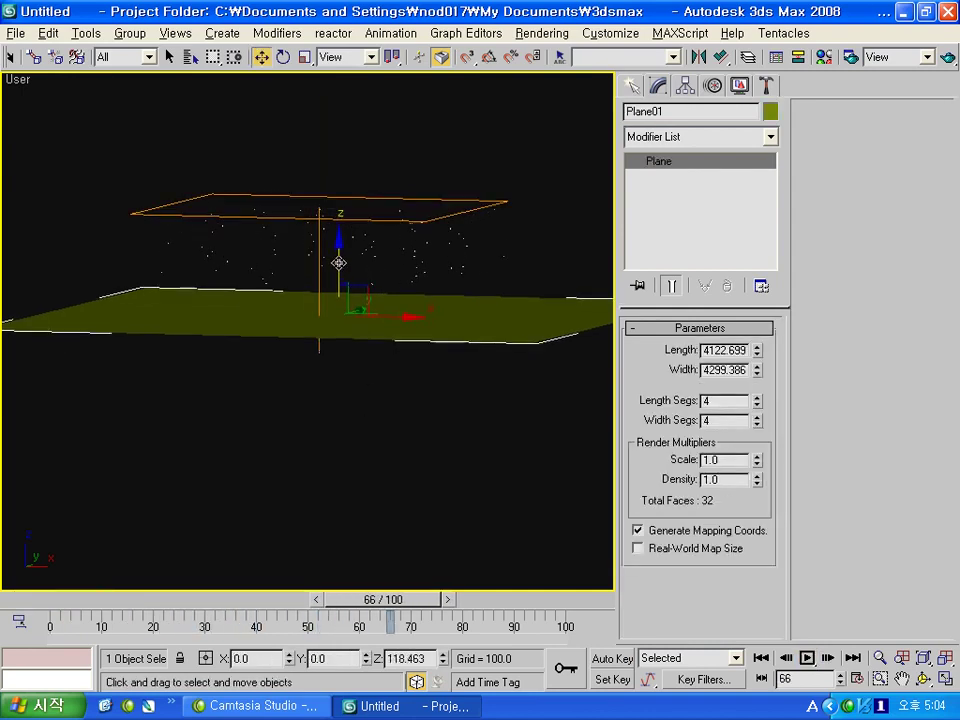
click(422, 216)
middle_drag(317, 364, 316, 371)
- Set Snow01 Speed 30, Life 60 and Start -60, checking the snowfall at frames 76 and 24
click(806, 658)
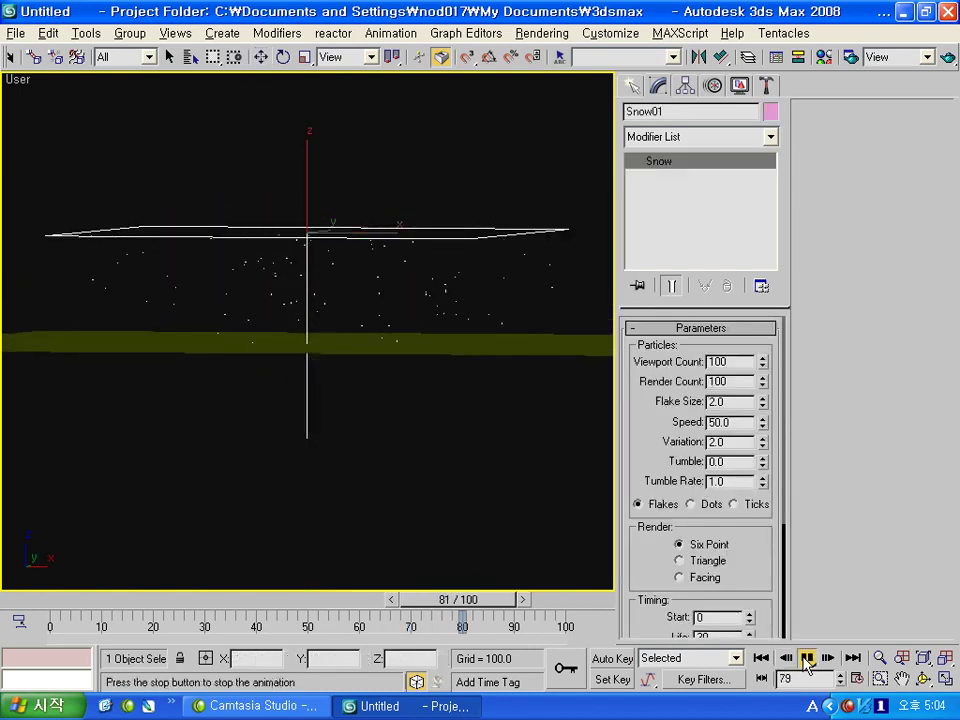
key(w)
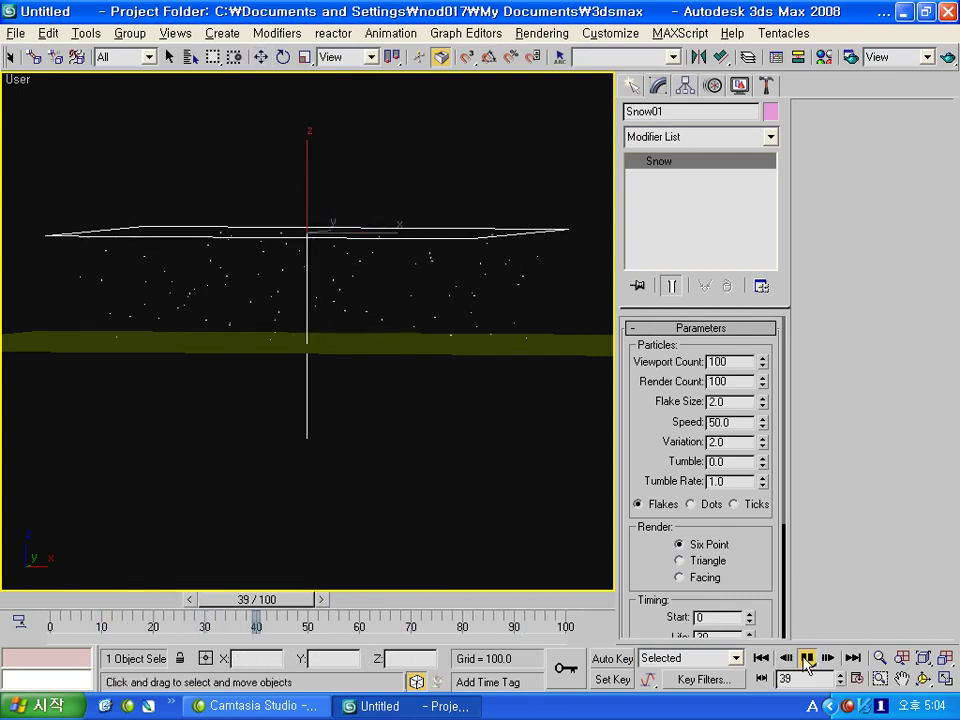
key(/)
drag(743, 421, 645, 423)
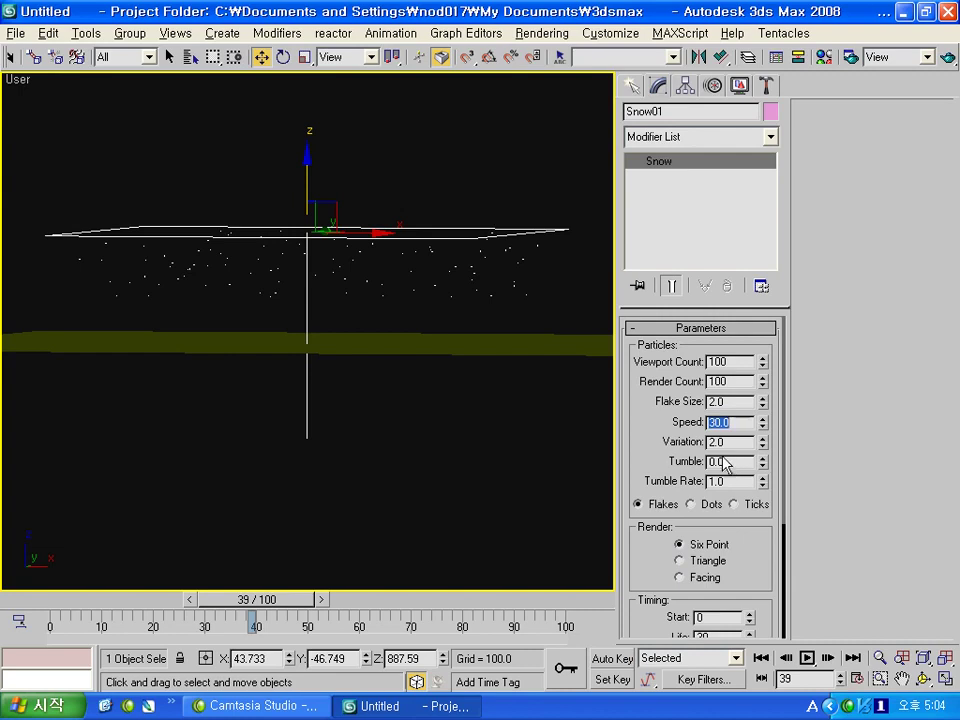
scroll(754, 543, down, 2)
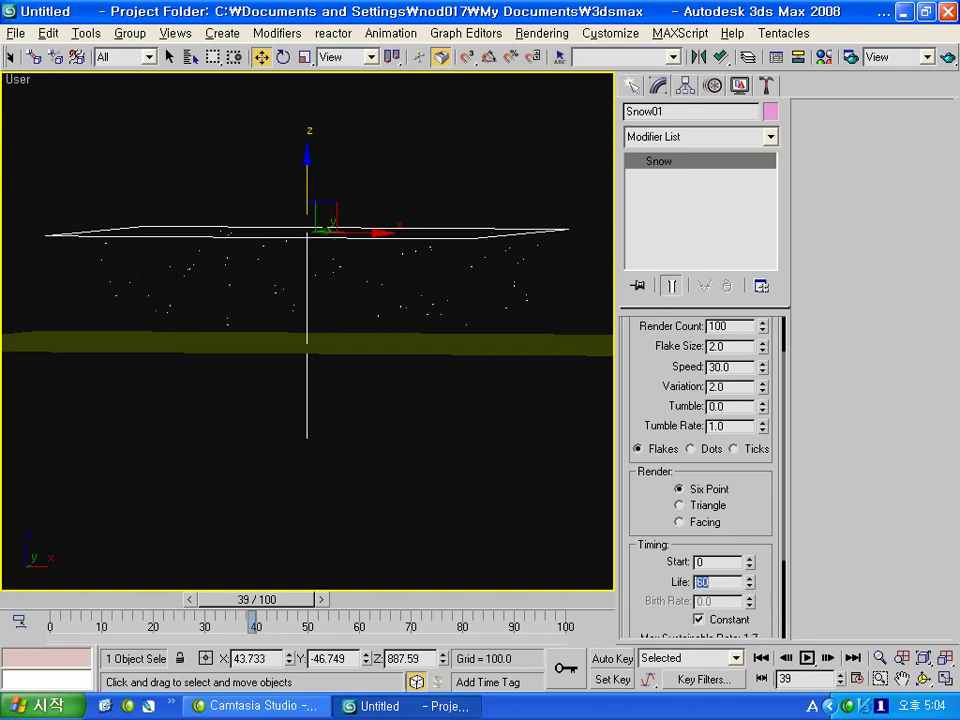
drag(289, 604, 504, 606)
mouse_move(462, 456)
alt+middle_down()
mouse_move(446, 474)
mouse_move(388, 407)
mouse_move(271, 409)
alt+middle_up()
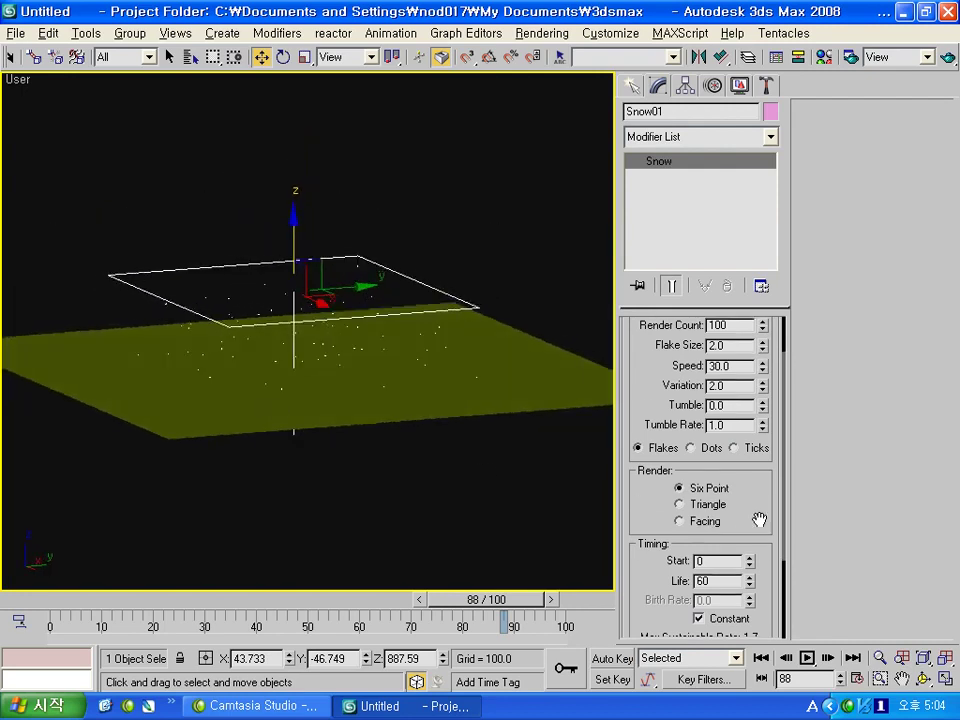
scroll(756, 520, up, 1)
scroll(740, 550, up, 2)
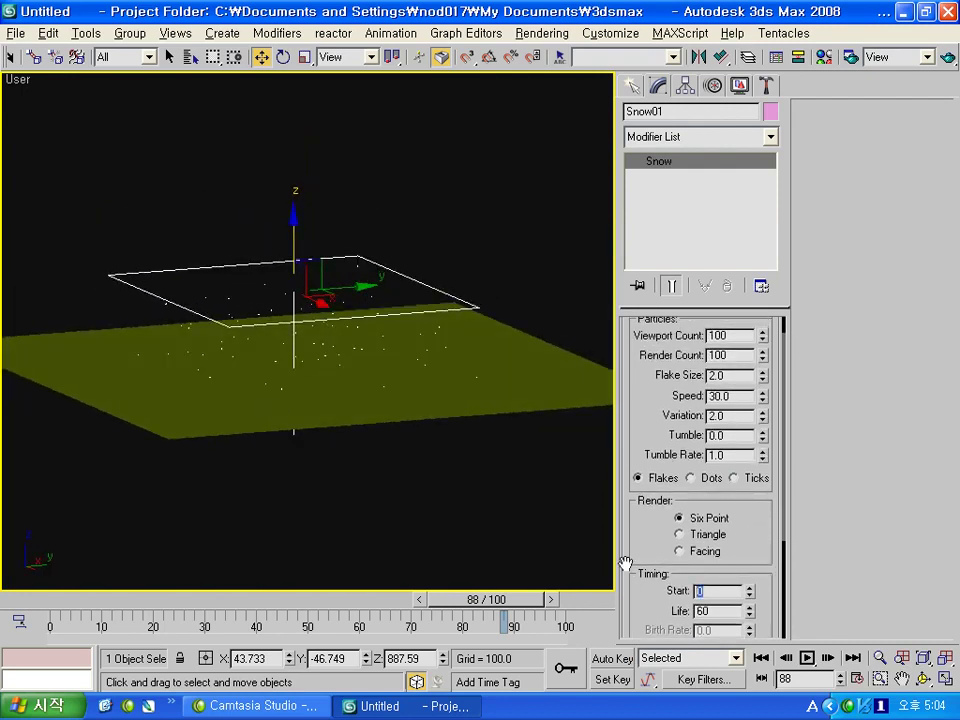
text(-60)
mouse_move(185, 600)
mouse_down()
mouse_move(43, 600)
mouse_move(154, 600)
mouse_up()
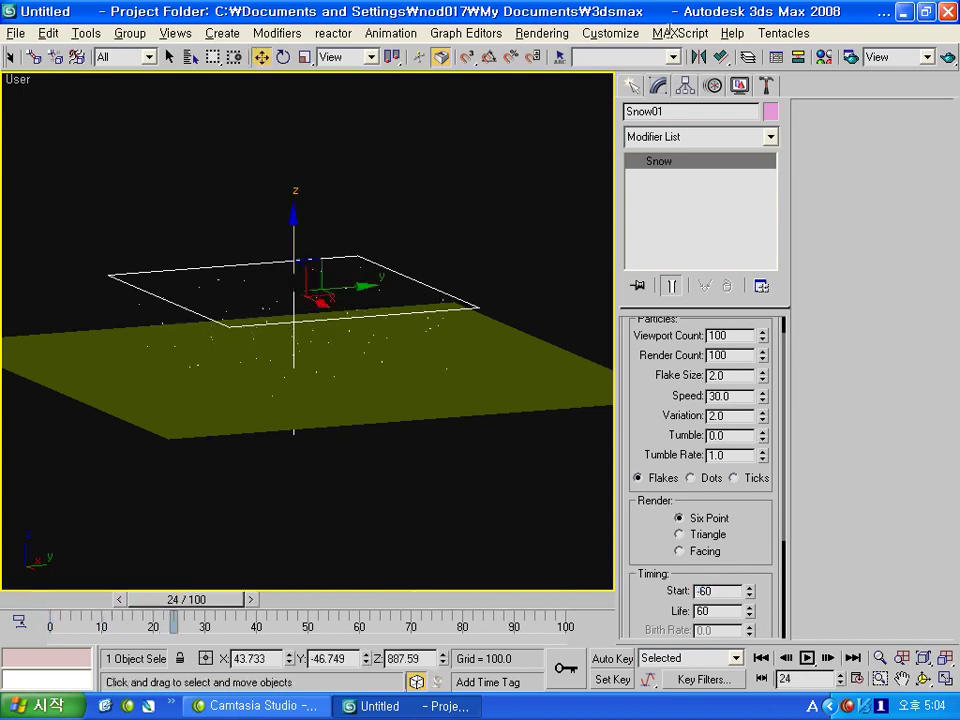
click(631, 85)
- Place a Target camera across the ground, view through Camera01, and play to frame 86
click(705, 116)
click(662, 204)
key(t)
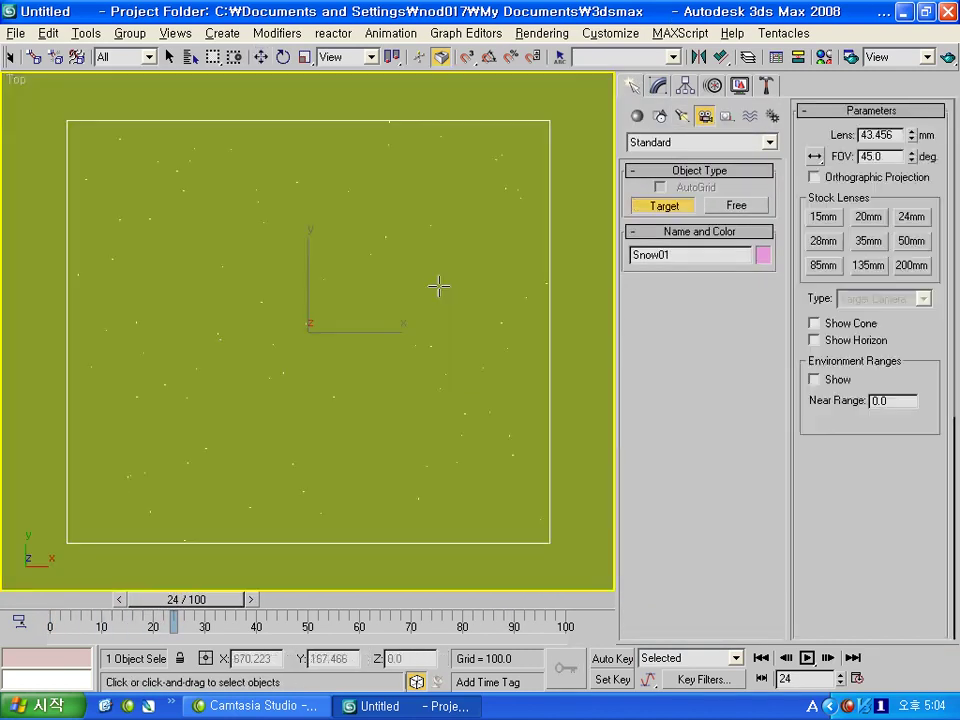
scroll(438, 287, down, 4)
drag(250, 448, 381, 279)
key(c)
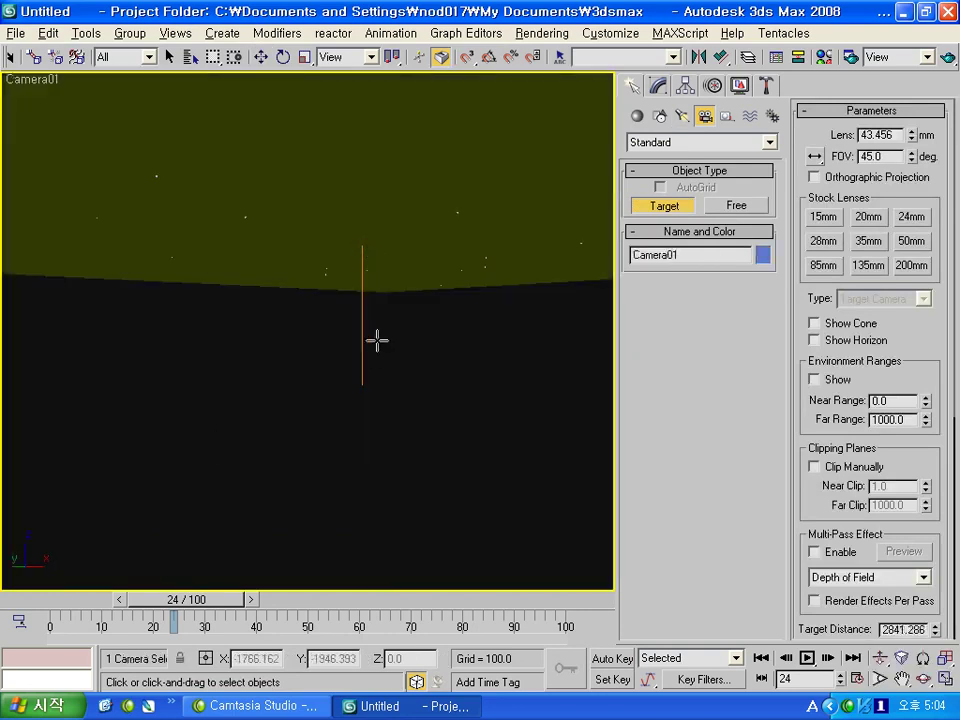
middle_drag(377, 341, 379, 441)
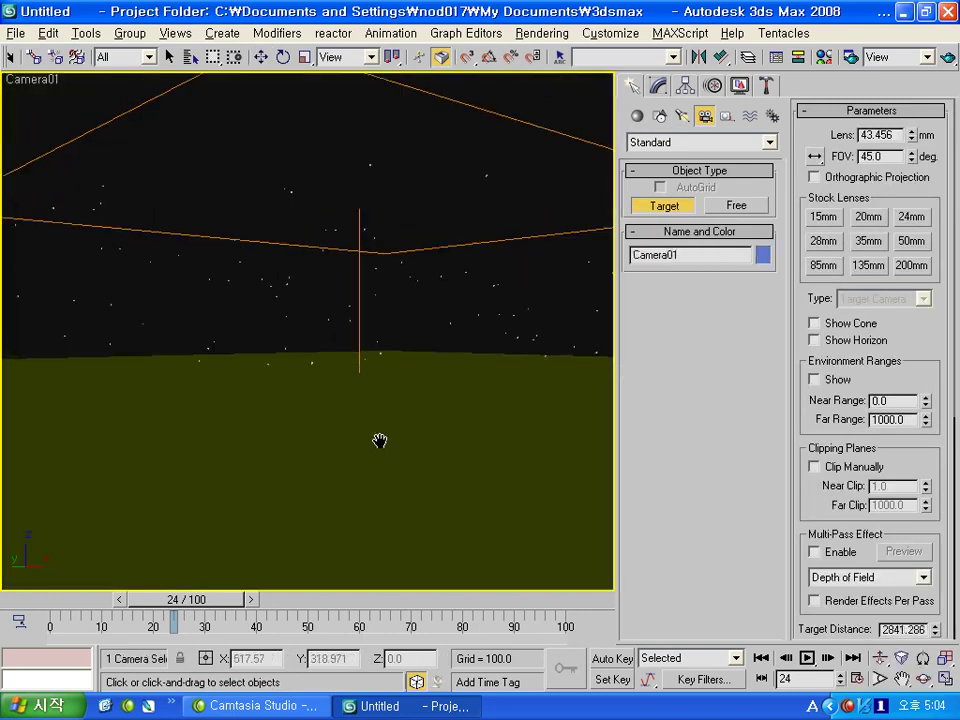
click(807, 658)
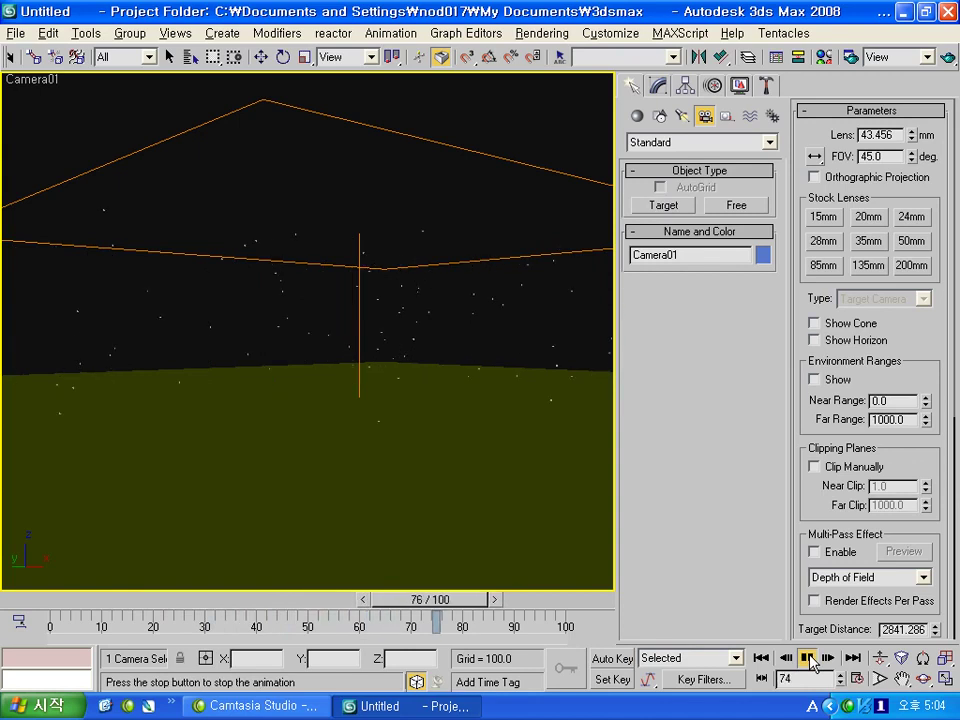
click(807, 658)
- Render the current frame from Camera01 and inspect its alpha channel
click(851, 57)
scroll(544, 499, down, 1)
scroll(529, 379, down, 4)
click(564, 620)
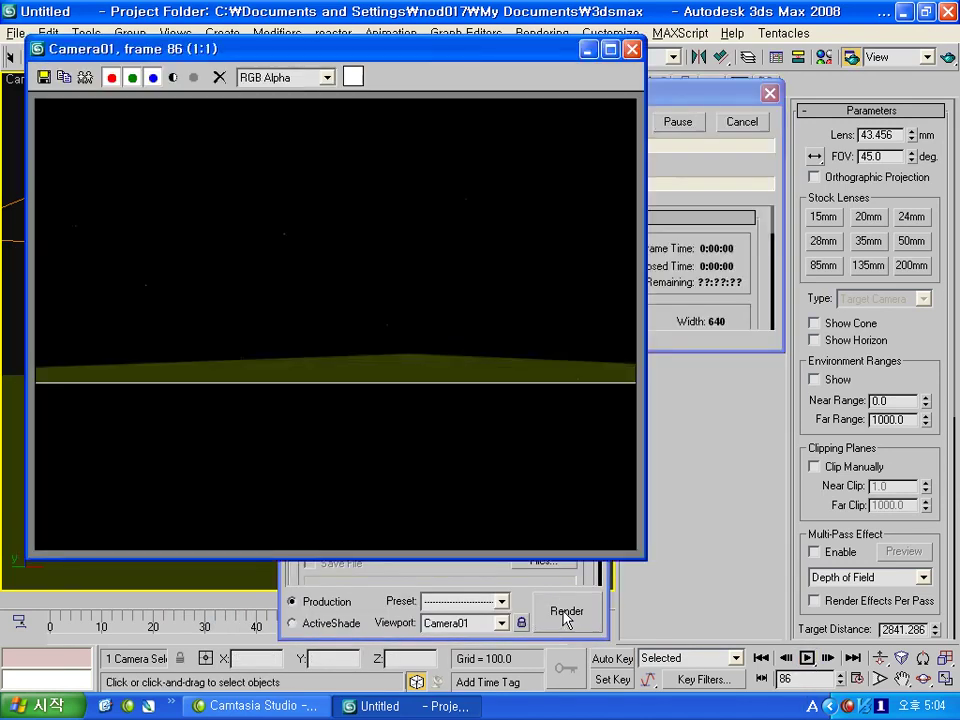
click(173, 78)
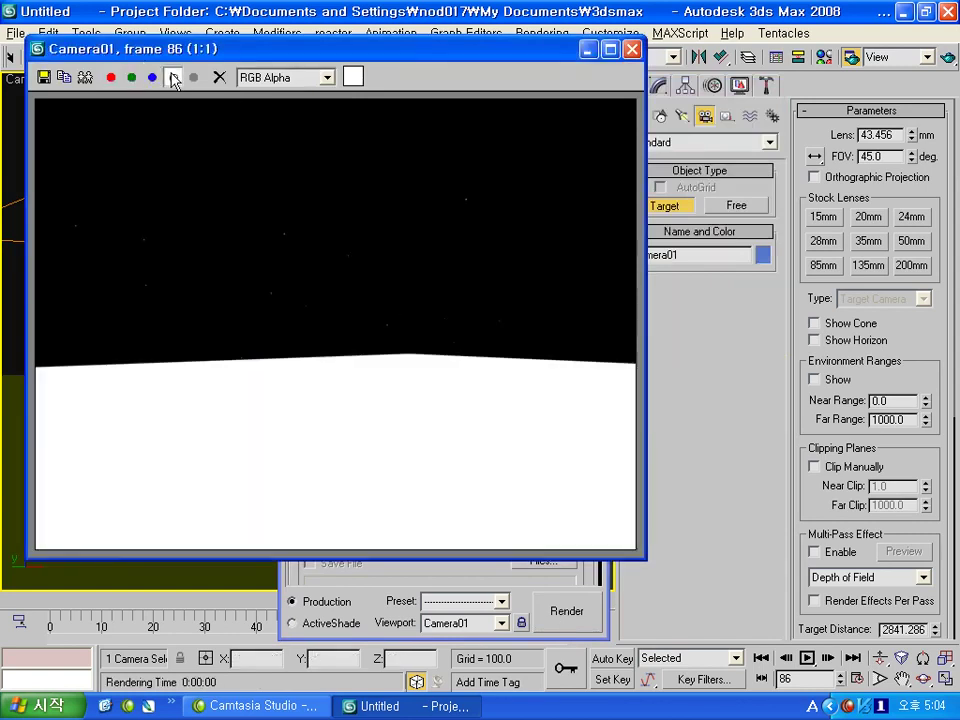
click(632, 49)
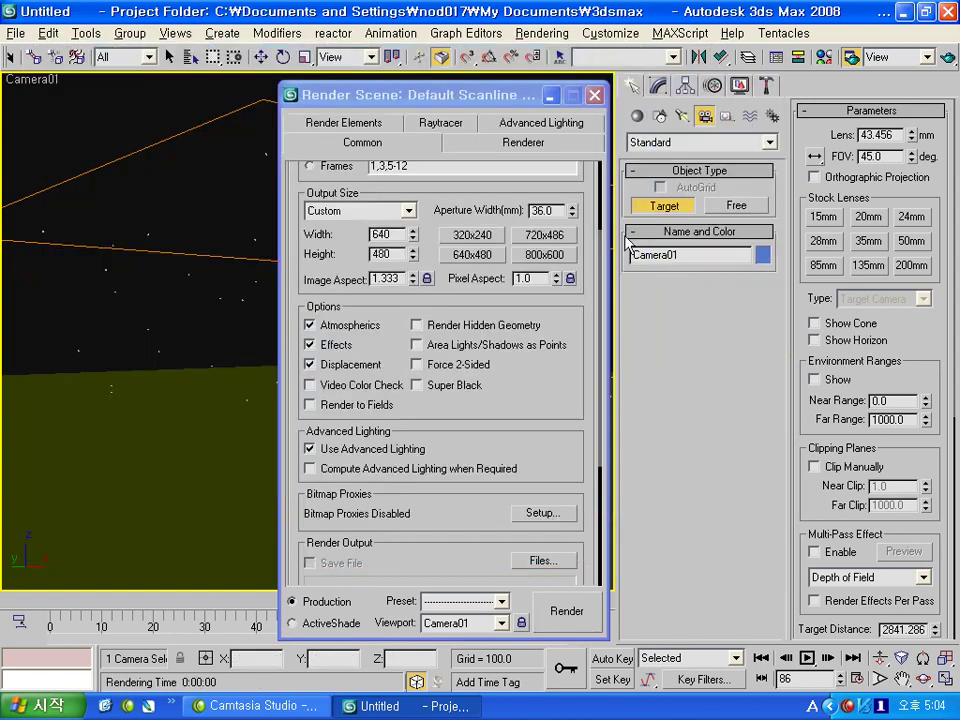
click(594, 96)
- Select the Snow01 emitter, set its Flake Size to 20 and test render
key(w)
click(503, 463)
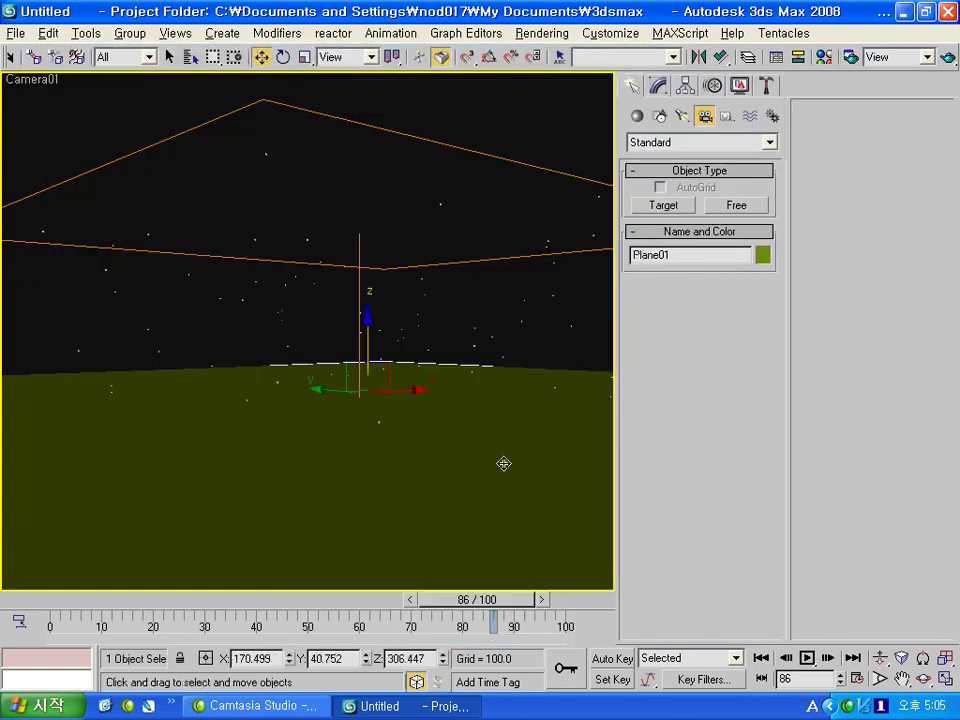
click(659, 87)
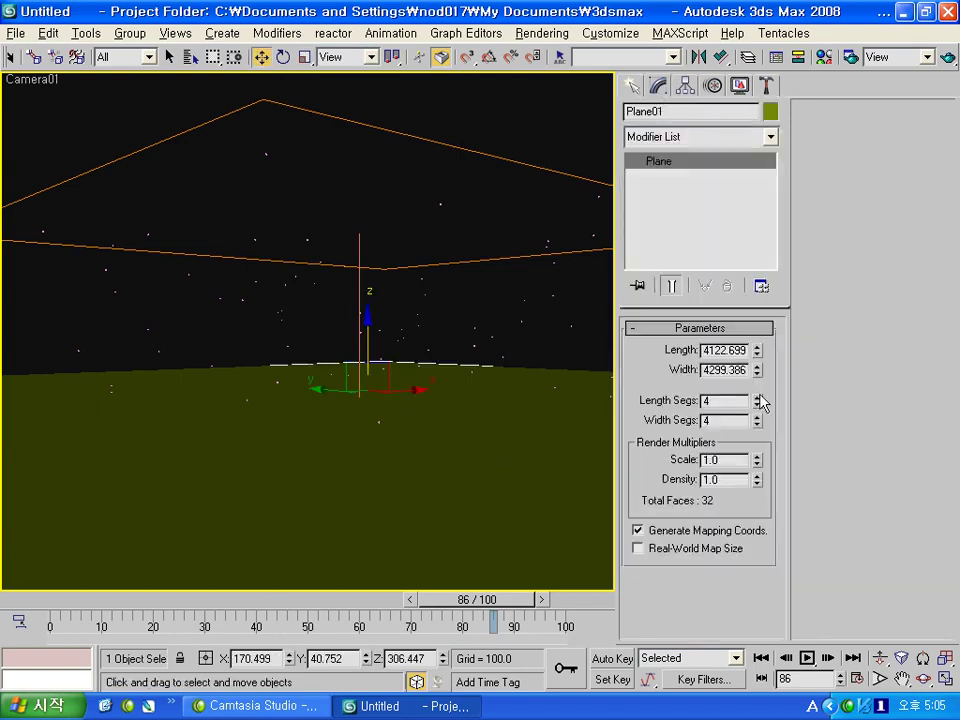
click(548, 256)
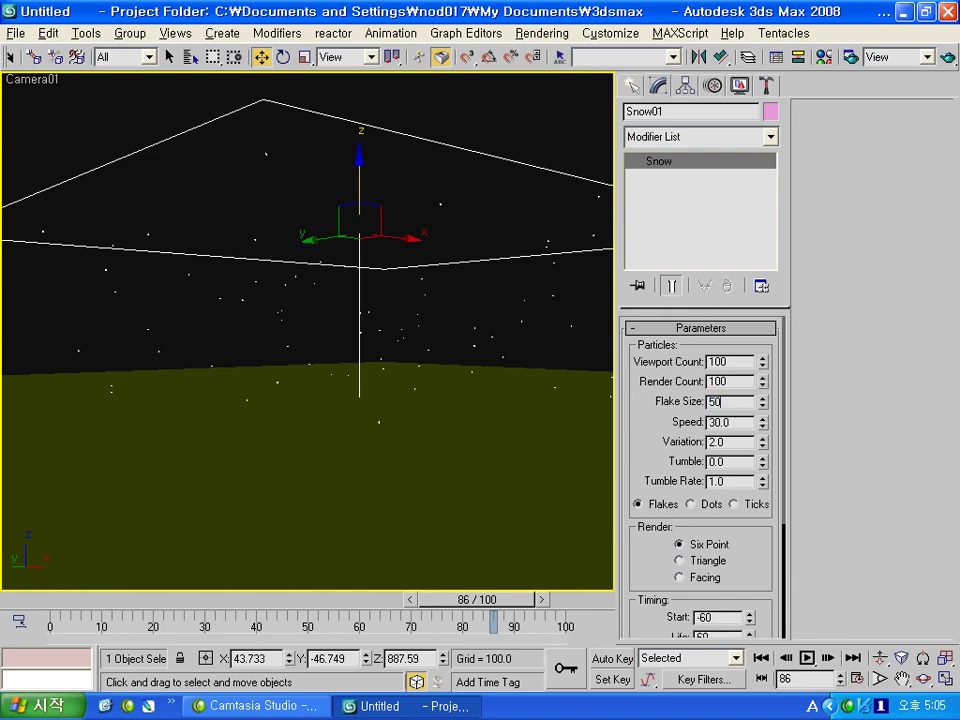
text(20)
key(Return)
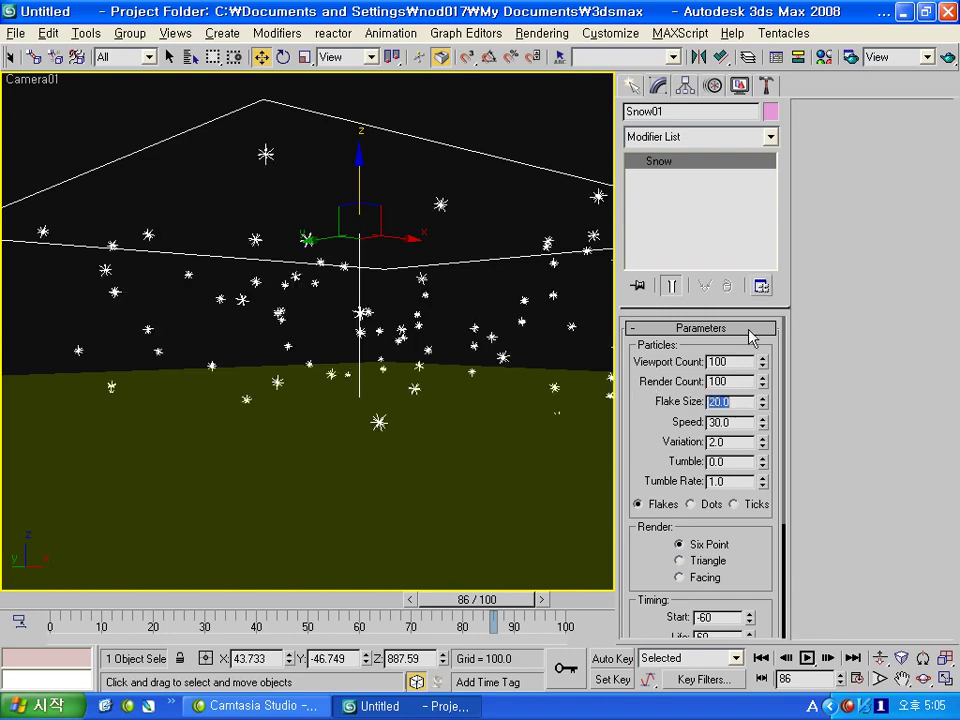
click(946, 58)
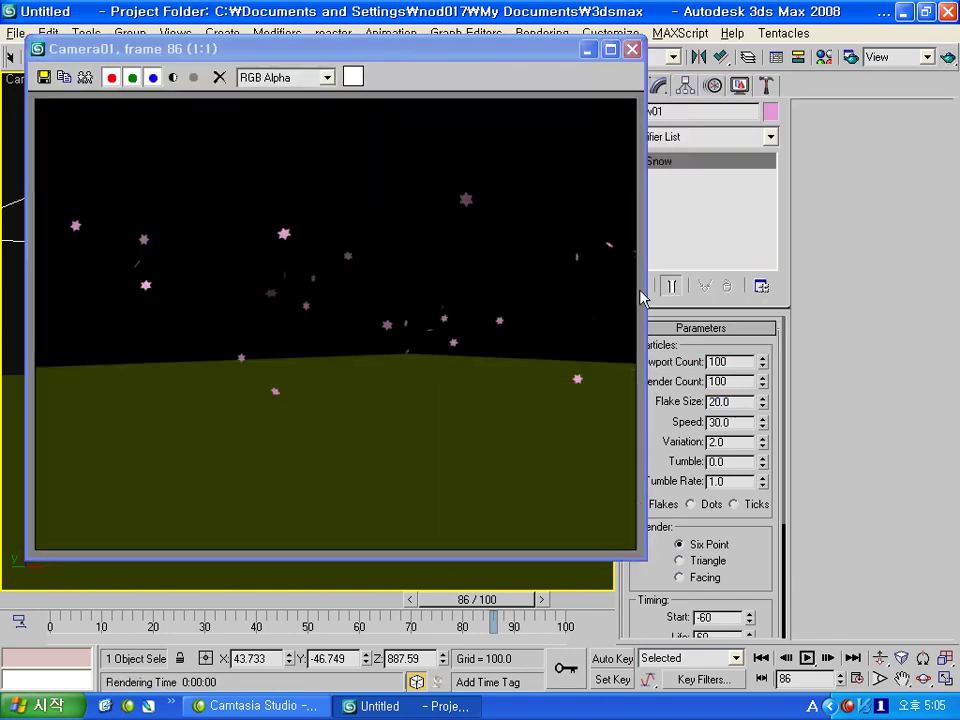
click(632, 49)
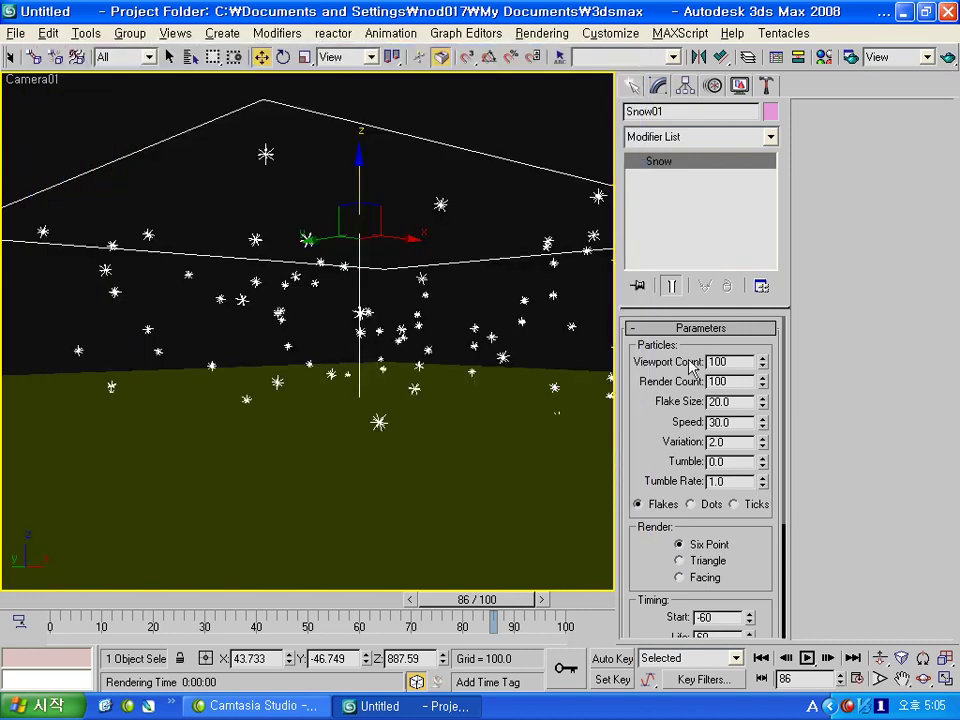
- Switch Snow01's render type to Facing particles and test render the result
drag(641, 446, 641, 405)
scroll(745, 498, down, 1)
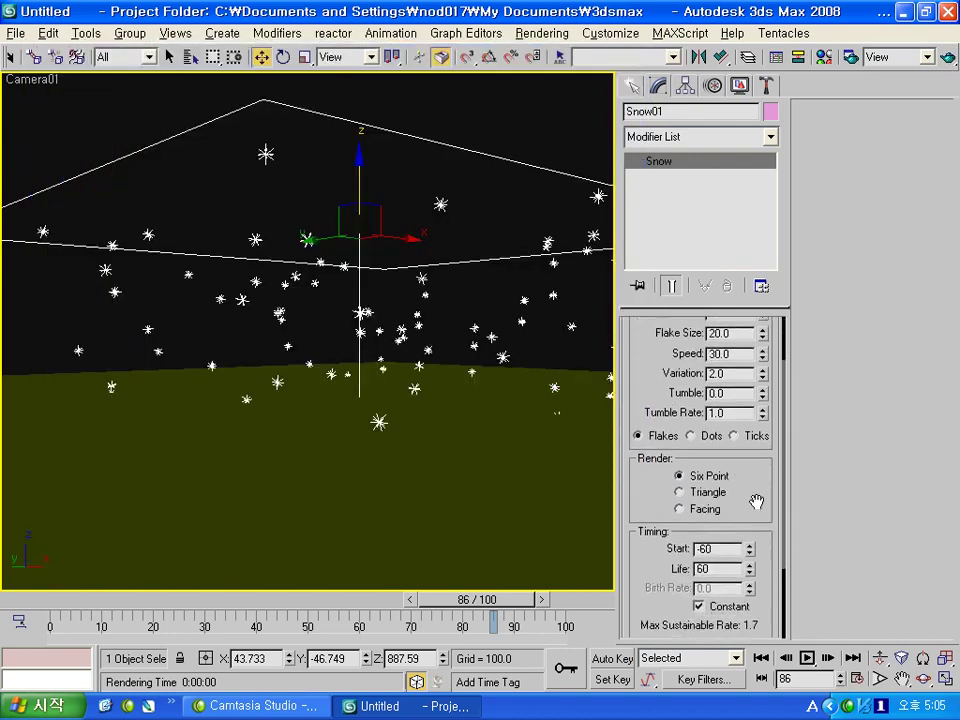
scroll(730, 480, down, 1)
click(700, 492)
click(947, 58)
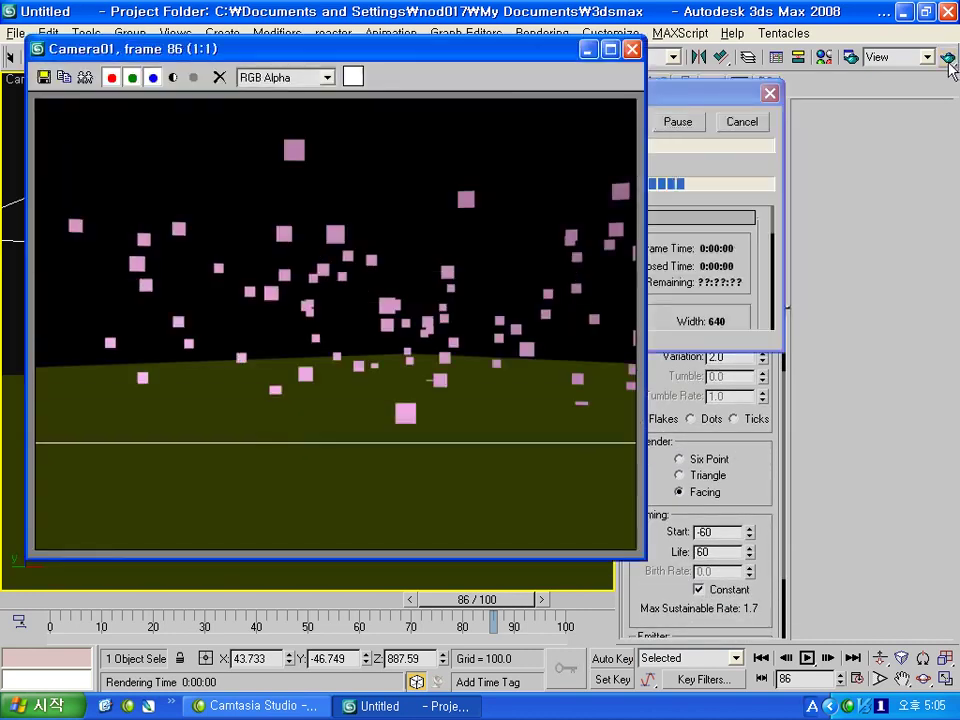
click(632, 49)
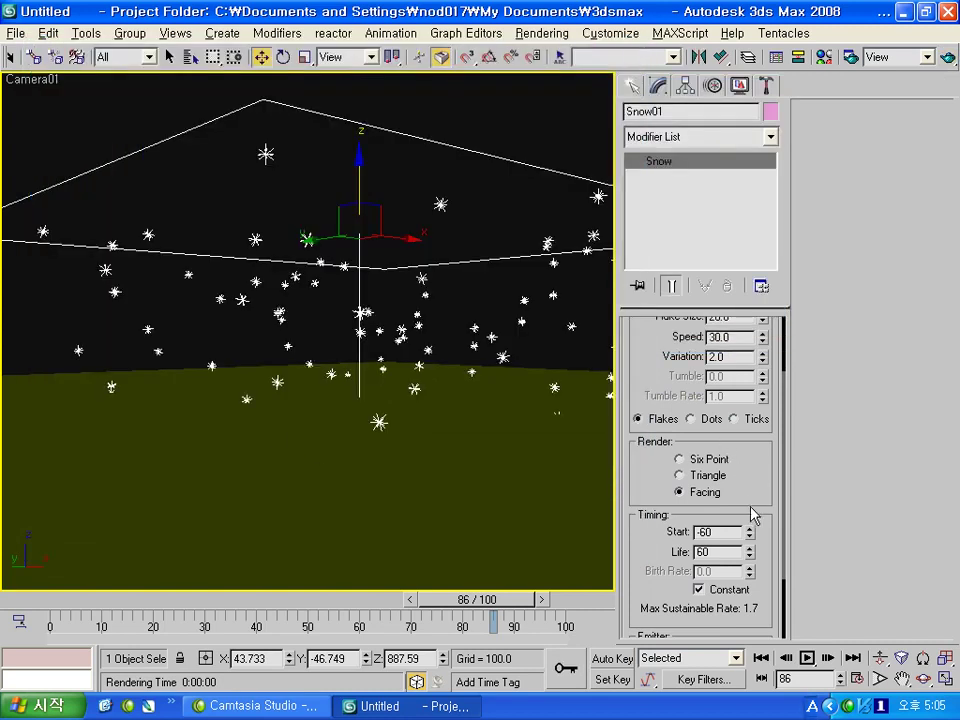
- Set both Viewport Count and Render Count to 200, then render a test frame
scroll(753, 505, up, 2)
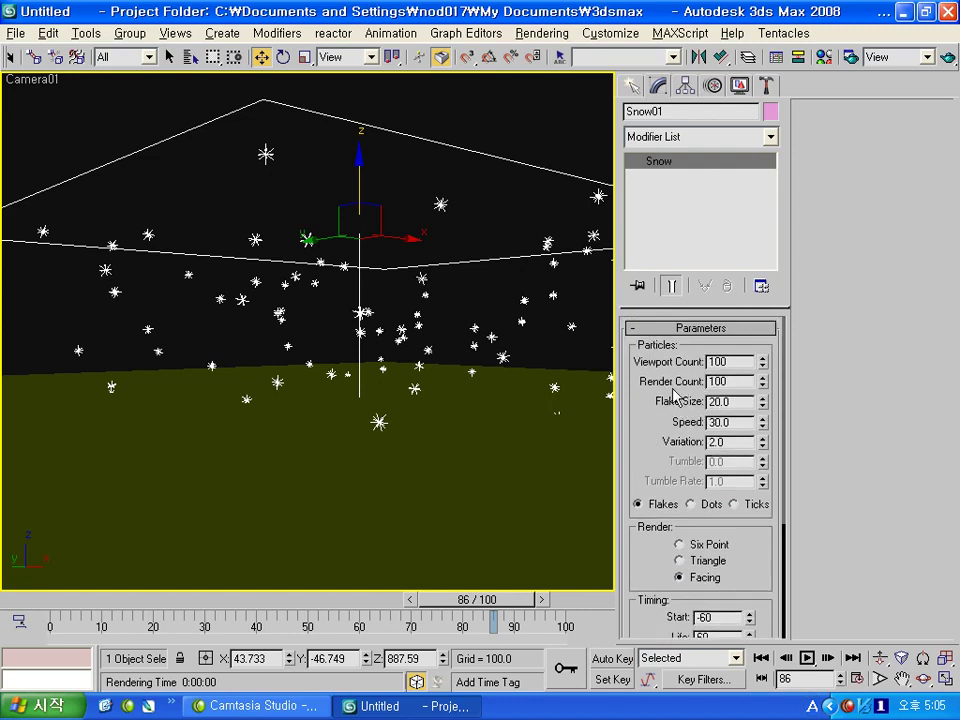
double_click(740, 362)
text(300)
key(Return)
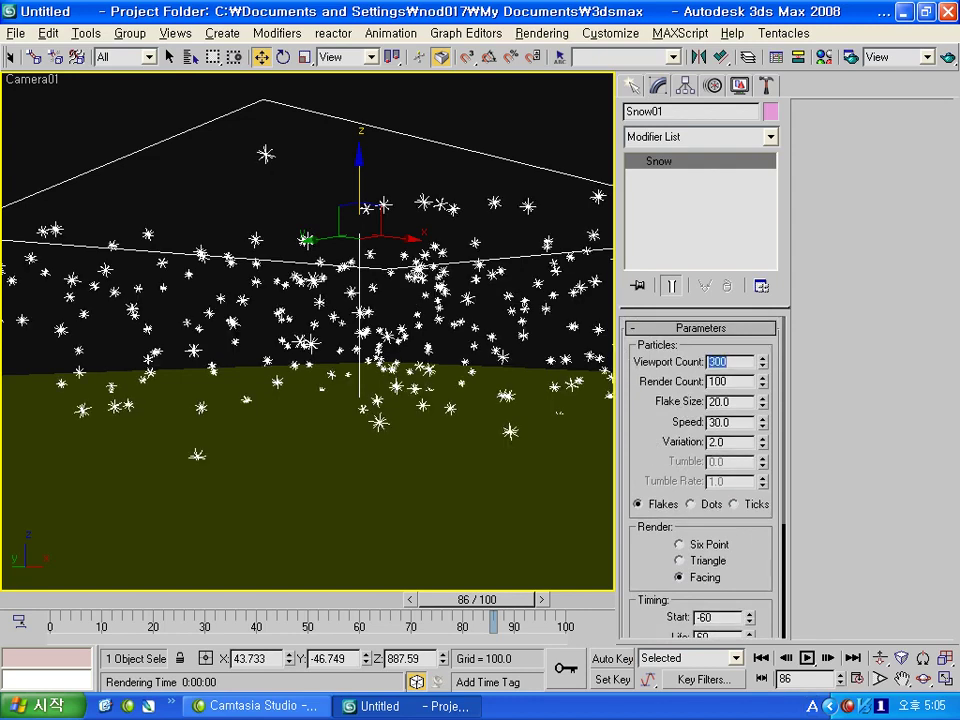
text(200)
key(Return)
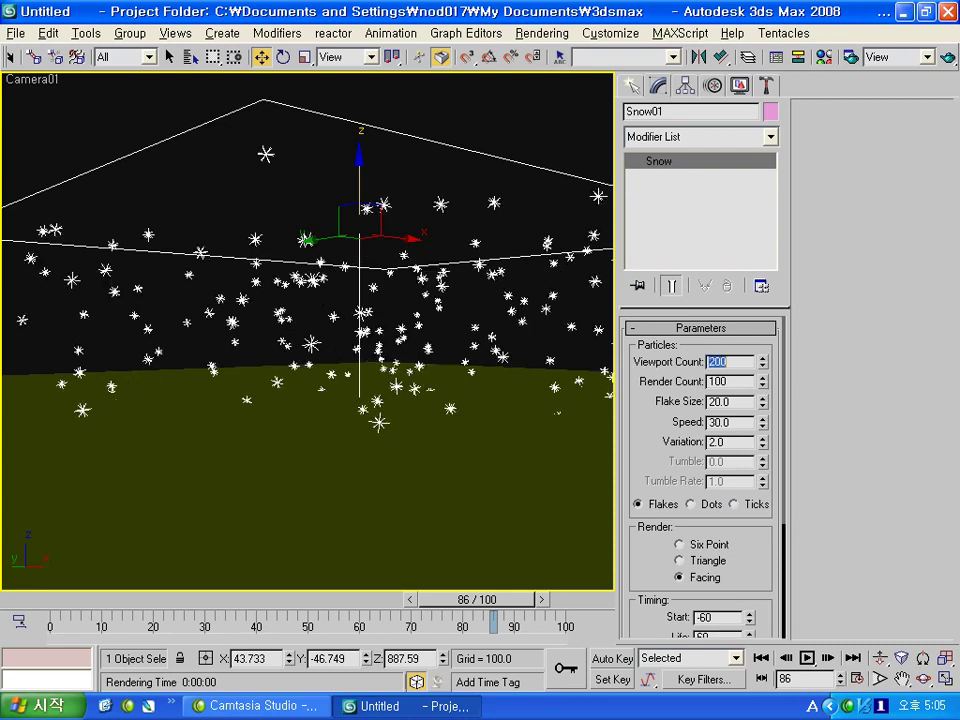
click(721, 381)
text(200)
key(shift+q)
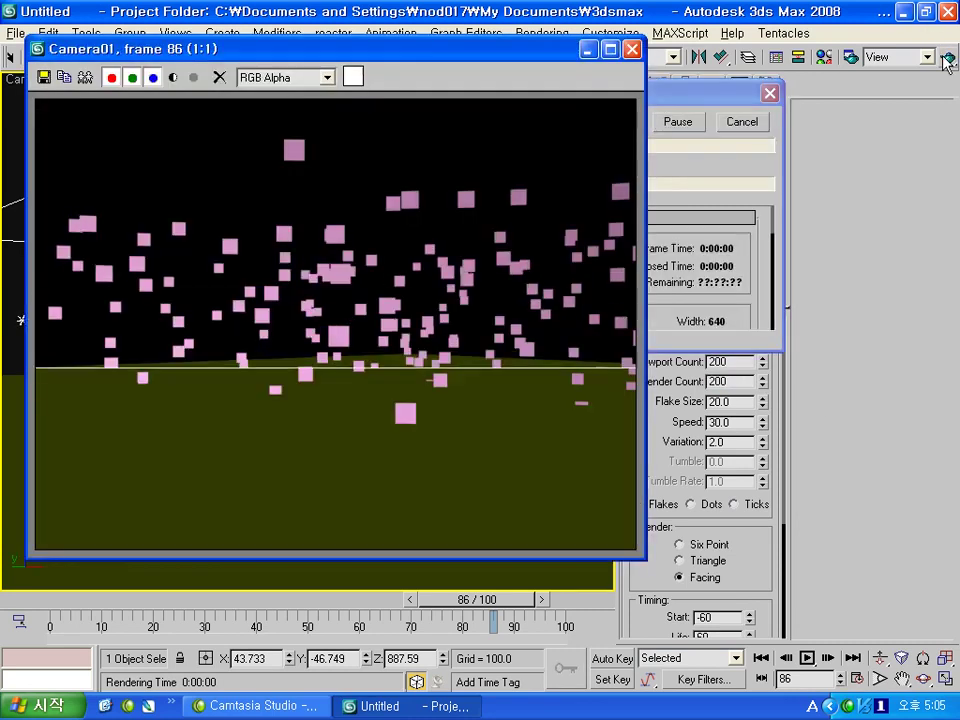
- Assign the first material to the snow and make its diffuse colour pure white
click(857, 157)
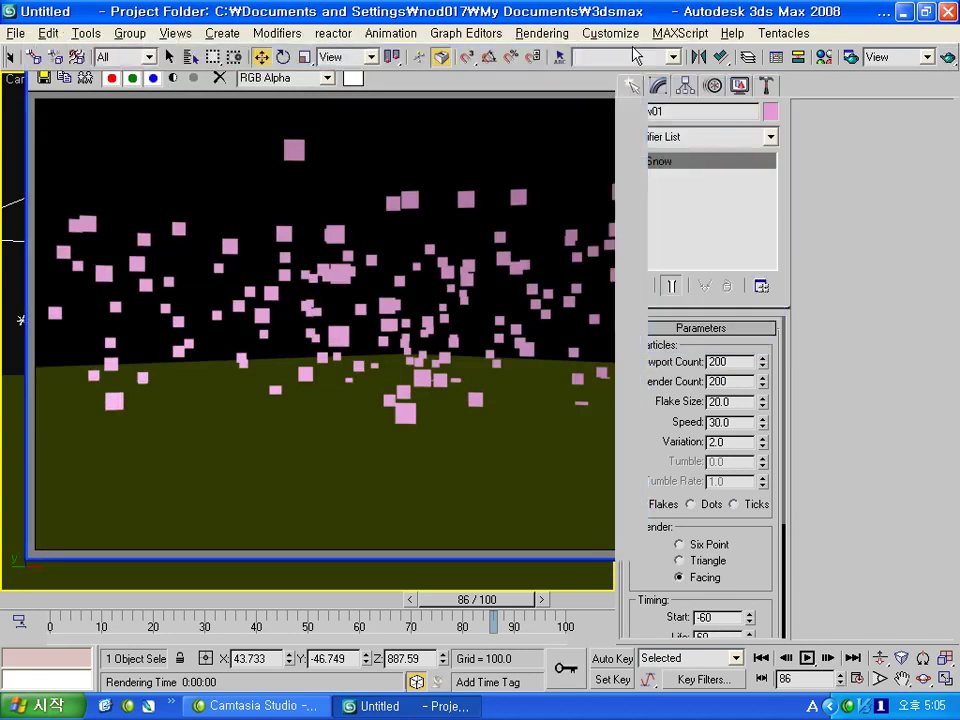
click(824, 57)
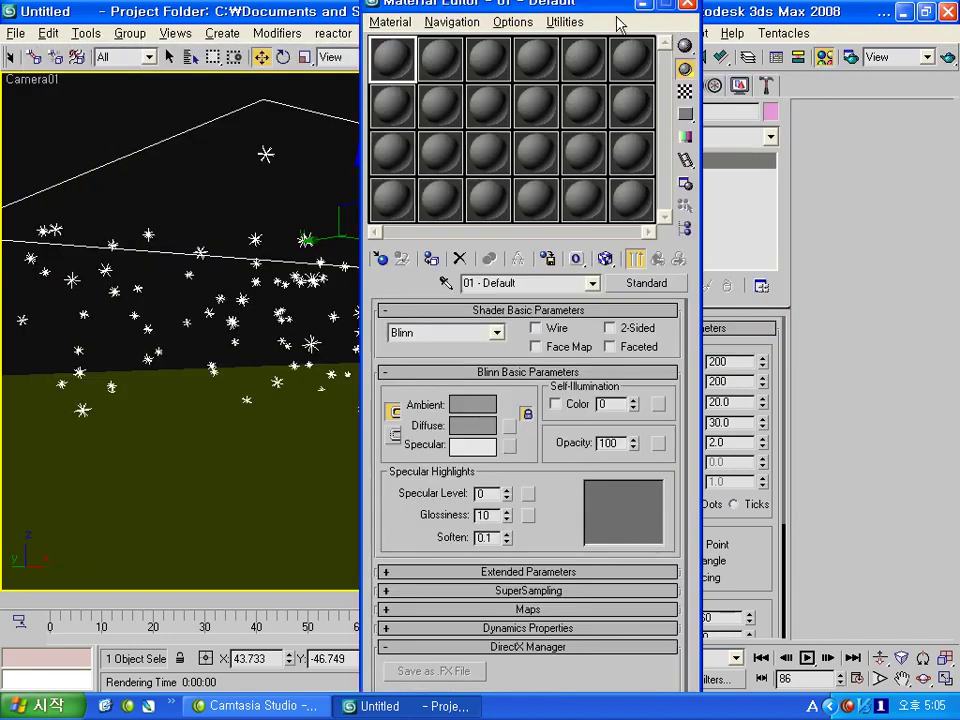
drag(589, 12, 697, 16)
click(509, 266)
click(587, 430)
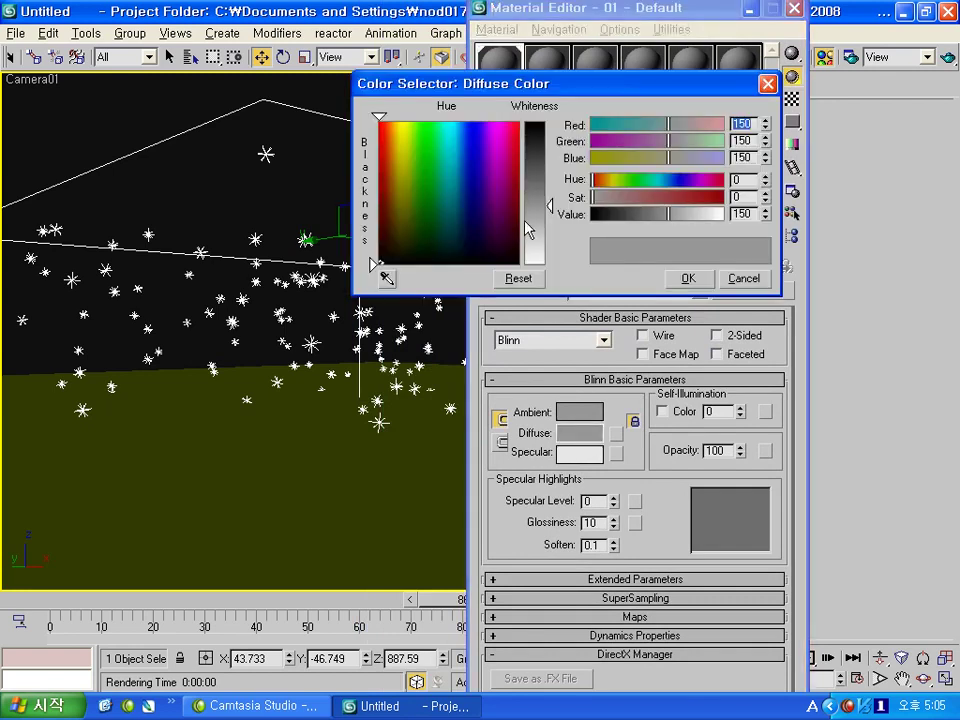
drag(528, 230, 530, 122)
click(685, 278)
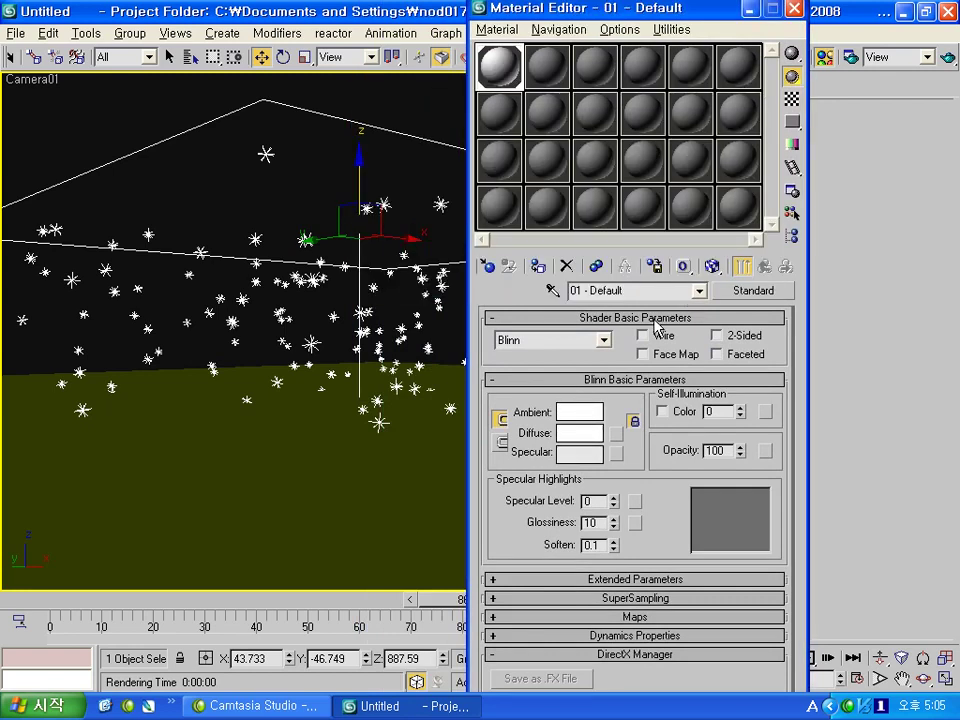
- Put a Gradient Ramp map in the material's Opacity slot
click(765, 451)
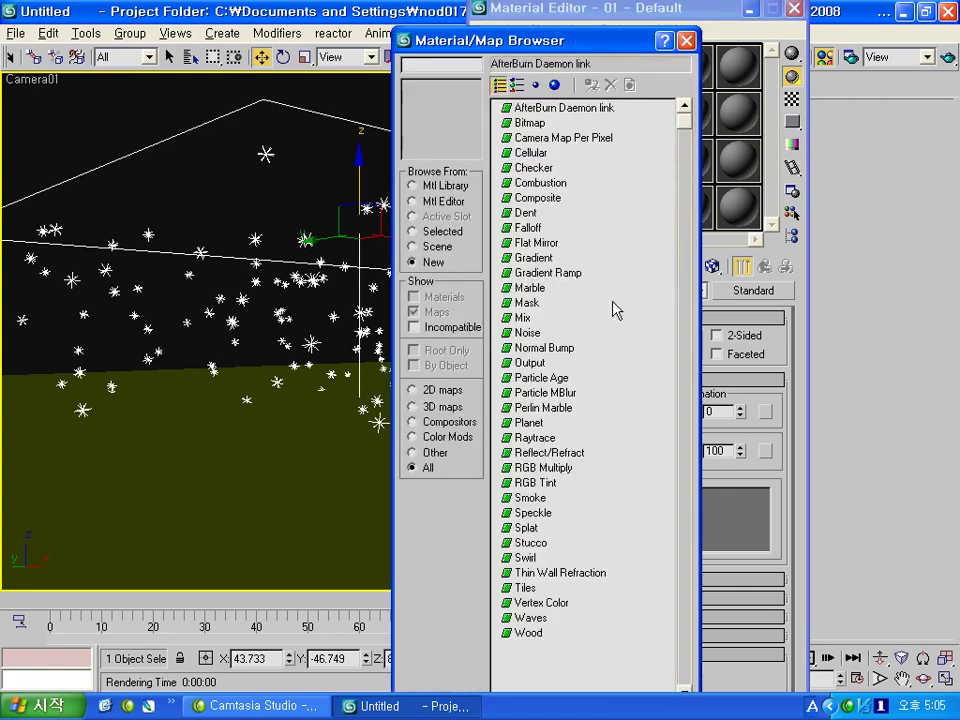
scroll(611, 311, down, 1)
click(536, 338)
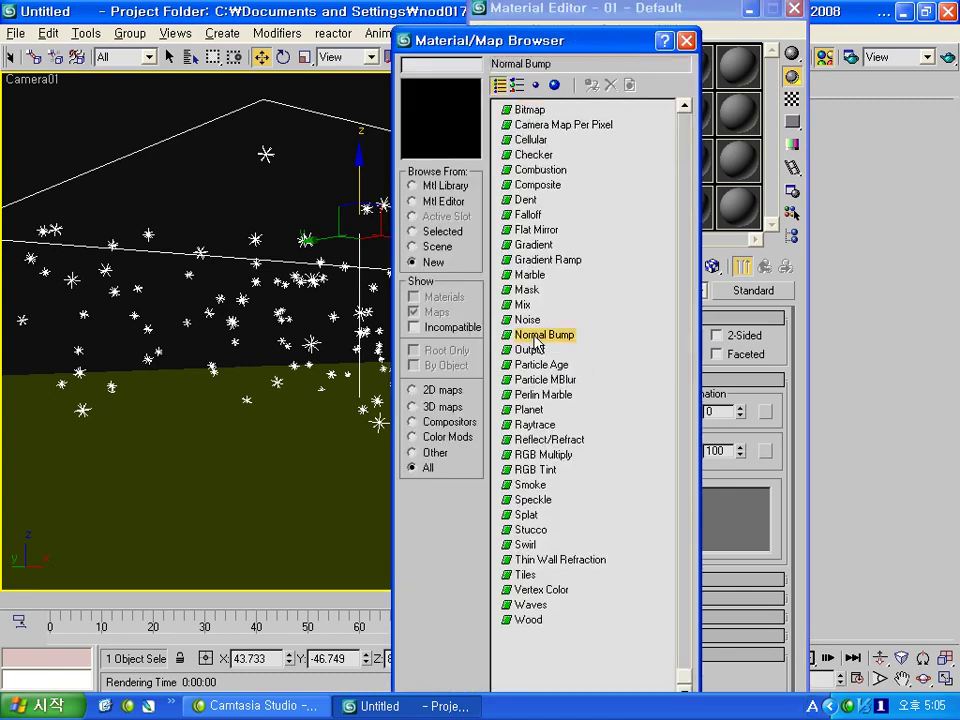
scroll(568, 294, up, 1)
double_click(553, 278)
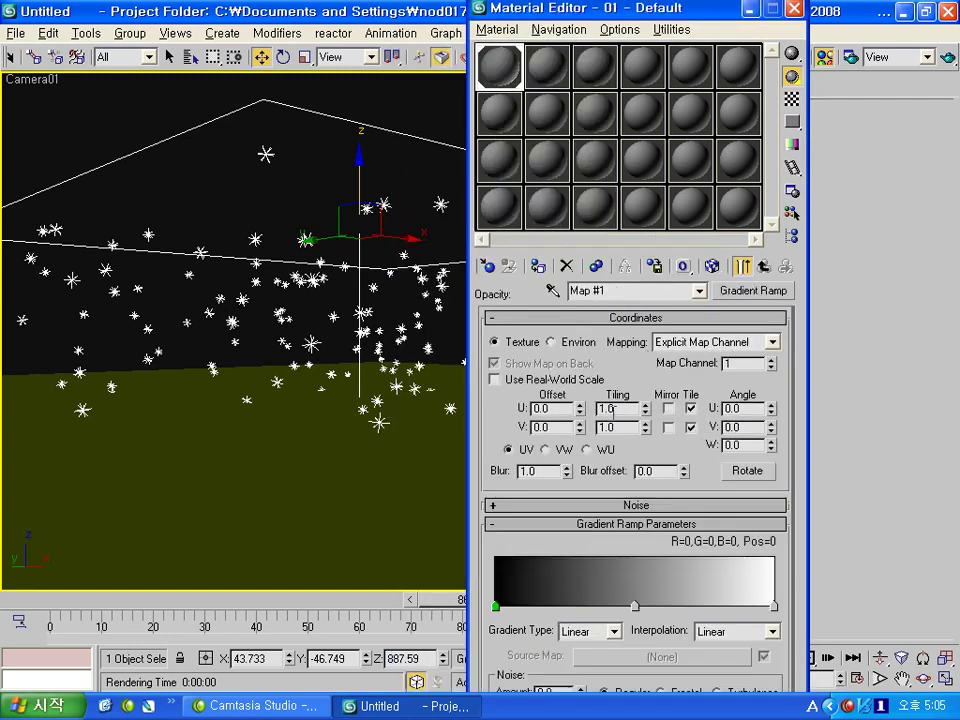
scroll(593, 498, down, 2)
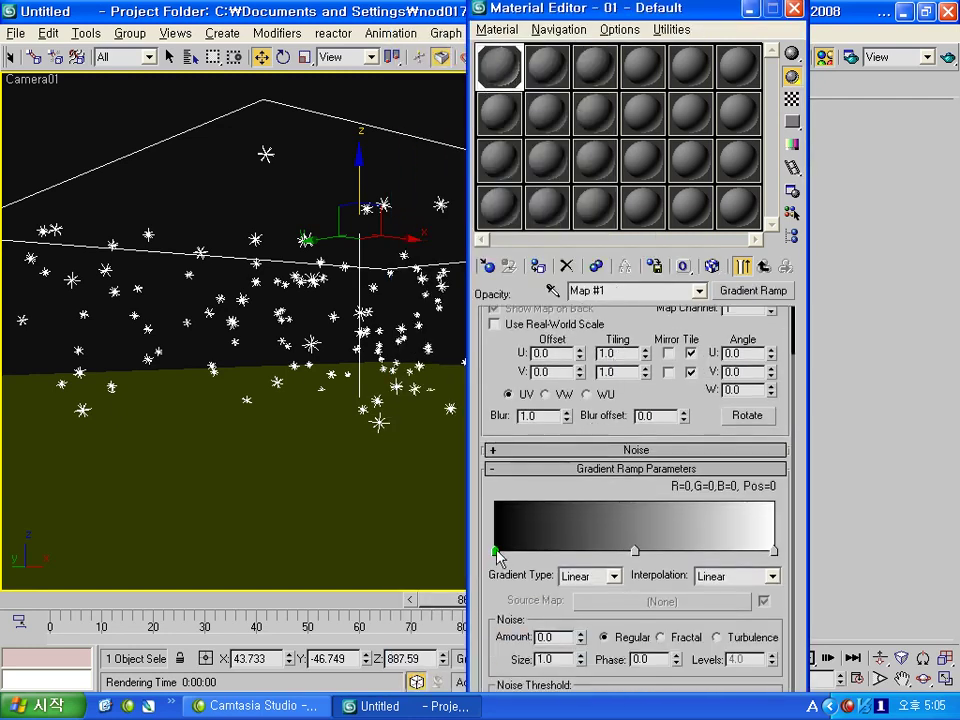
- Make the gradient run white to black, removing the middle gray flag
double_click(773, 551)
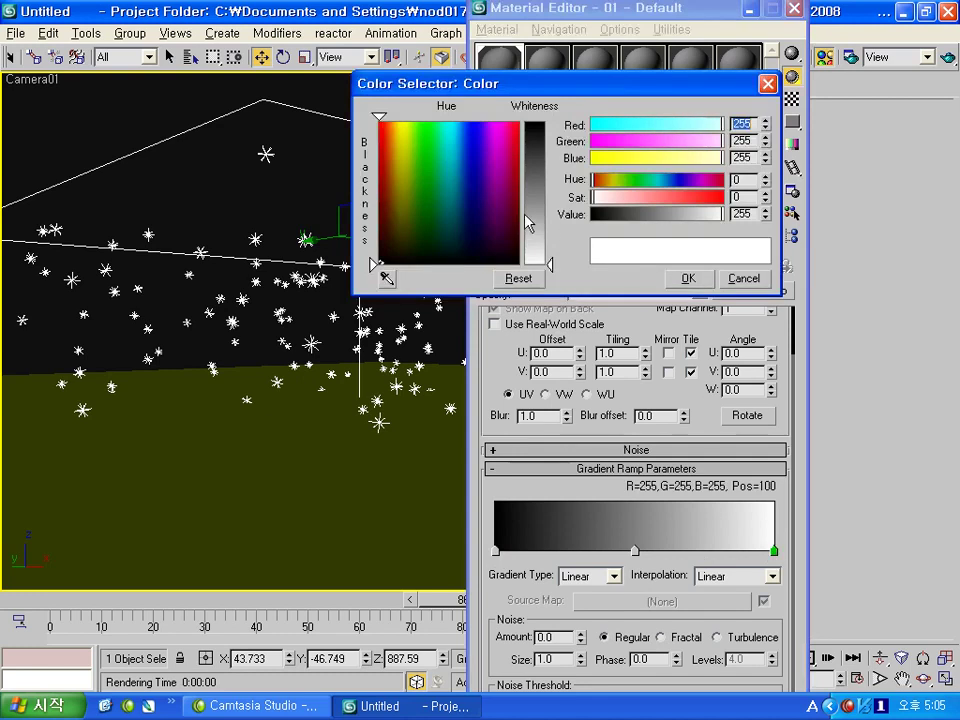
drag(528, 224, 528, 264)
key(Return)
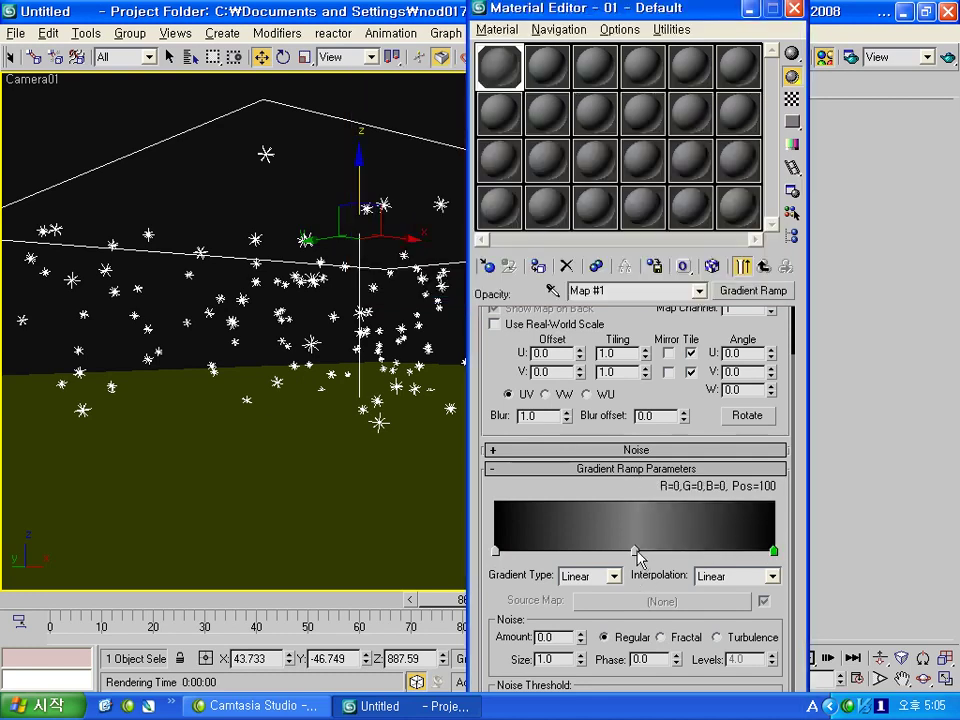
drag(636, 552, 381, 561)
double_click(496, 551)
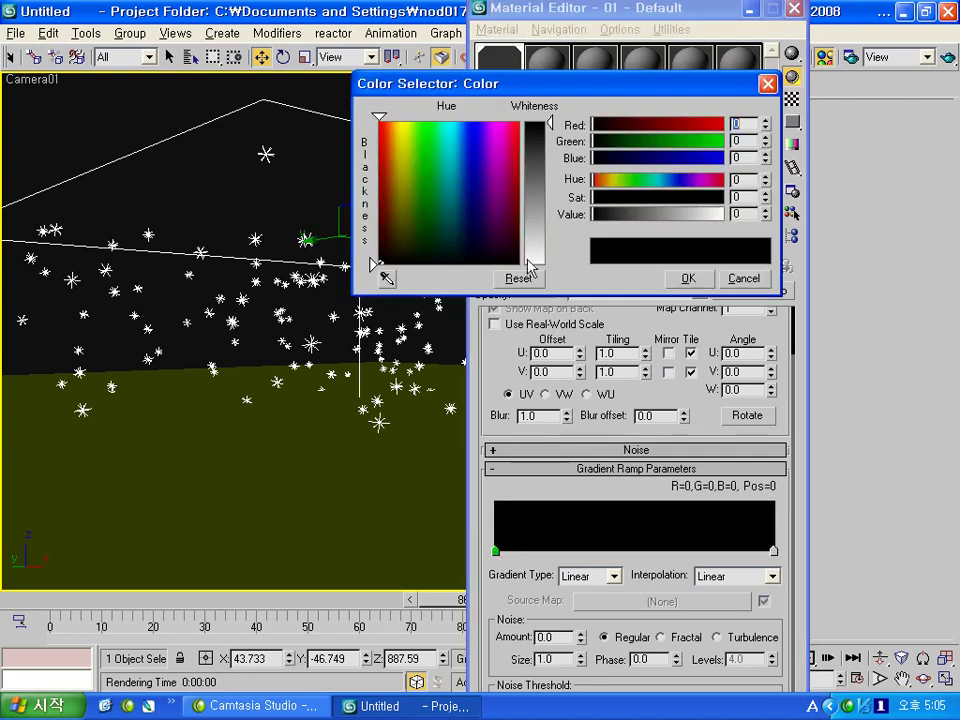
drag(530, 266, 530, 120)
click(688, 278)
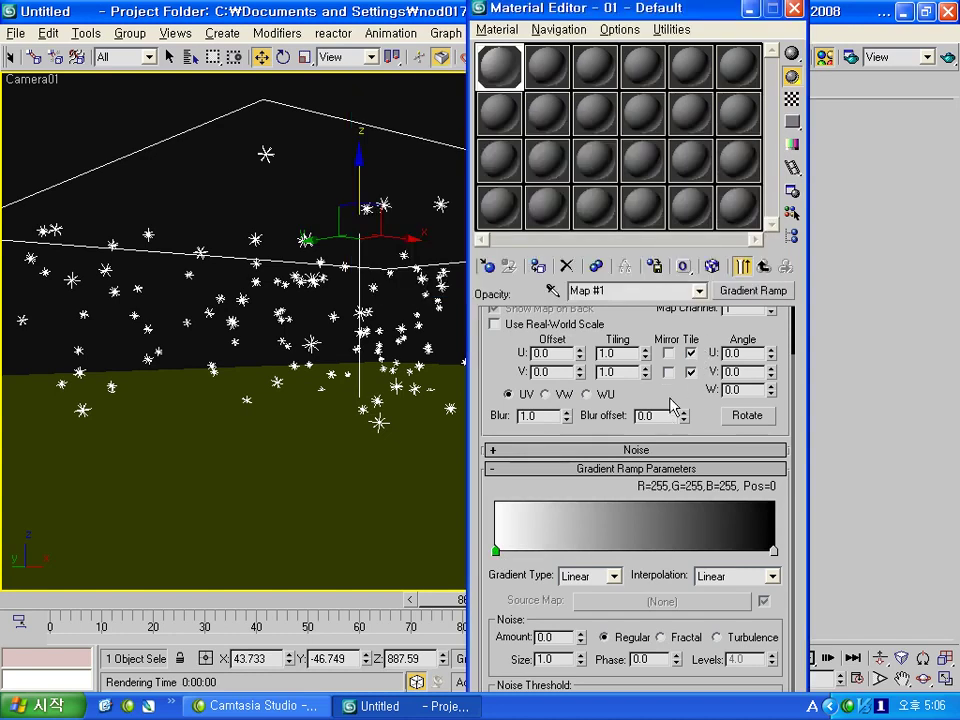
- Set the Gradient Type to Radial, render the camera view, and close the windows
click(614, 576)
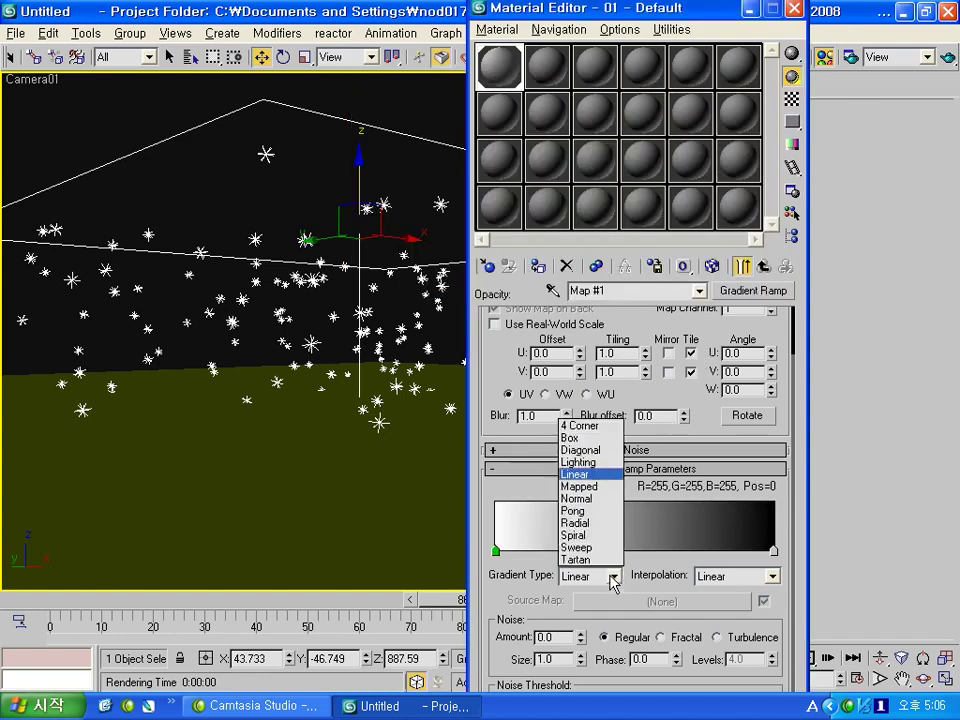
click(580, 523)
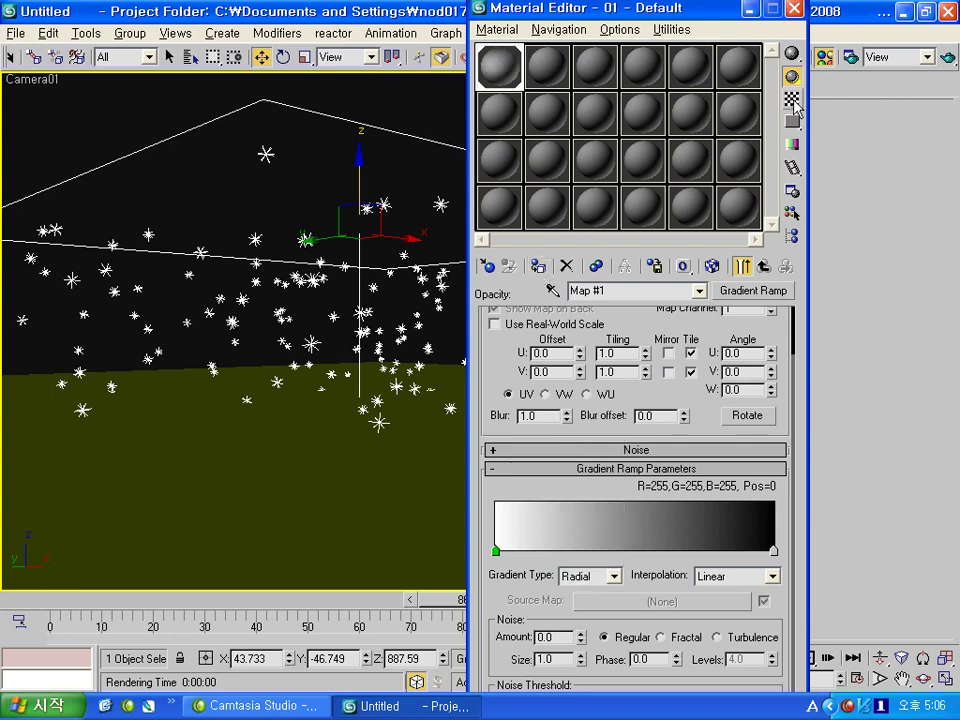
drag(679, 7, 627, 14)
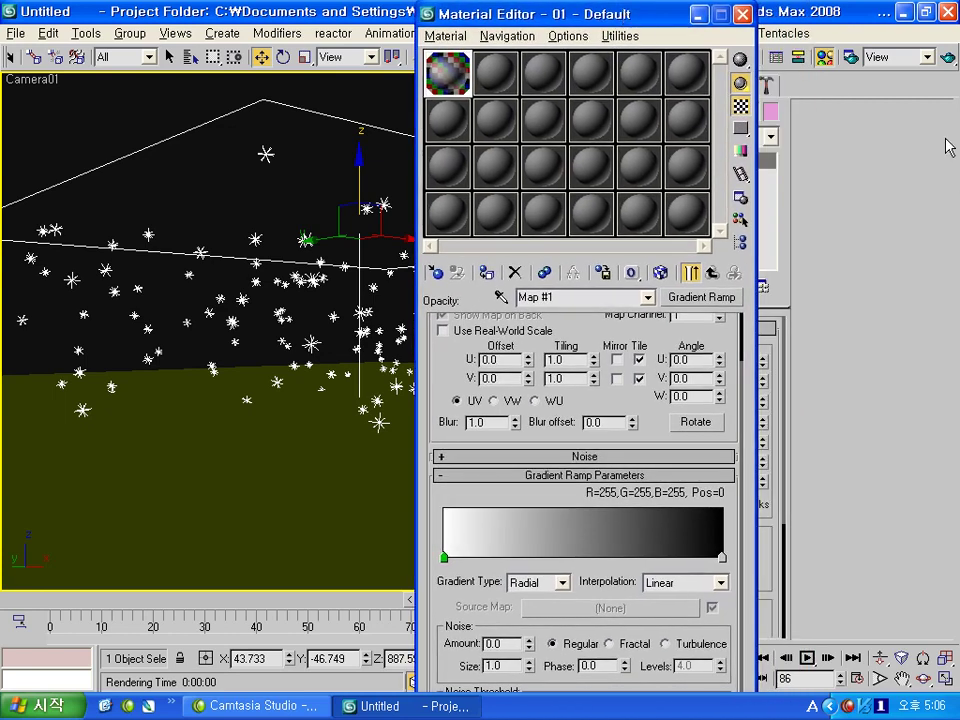
click(947, 57)
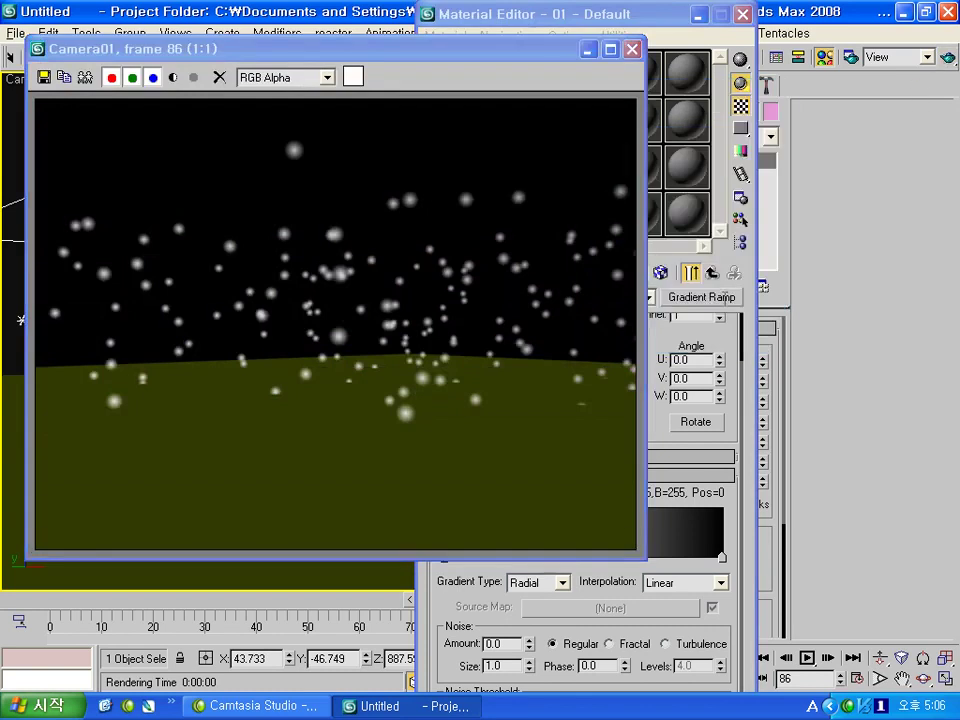
scroll(343, 257, up, 1)
scroll(343, 257, down, 1)
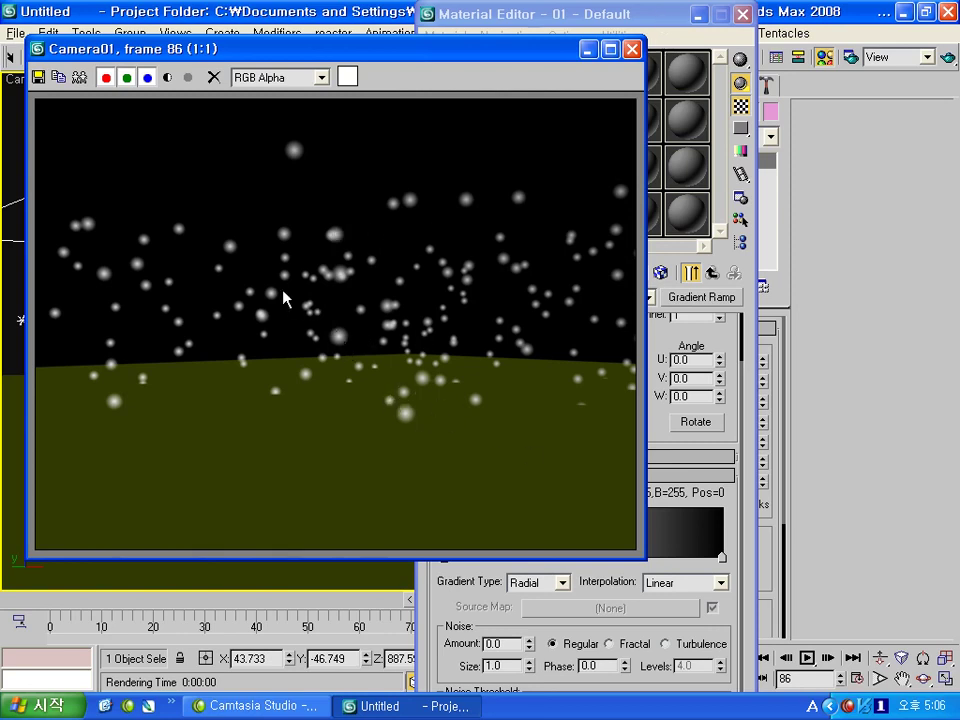
click(632, 49)
click(699, 14)
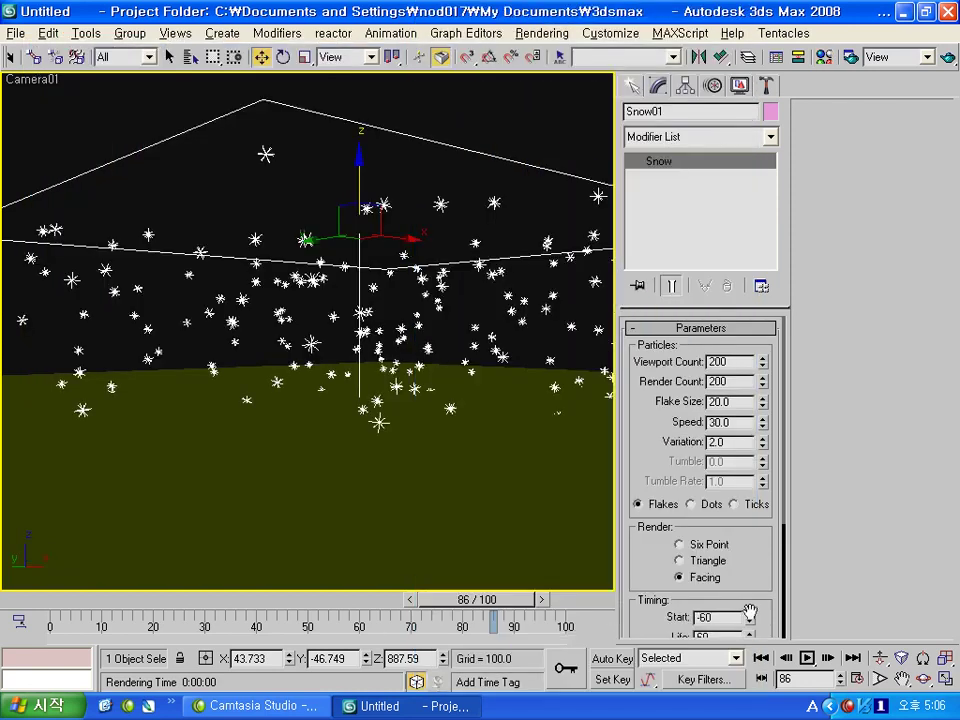
- Reposition Camera01 in the Top view, preview the animation, and set the time to frame 43
click(807, 658)
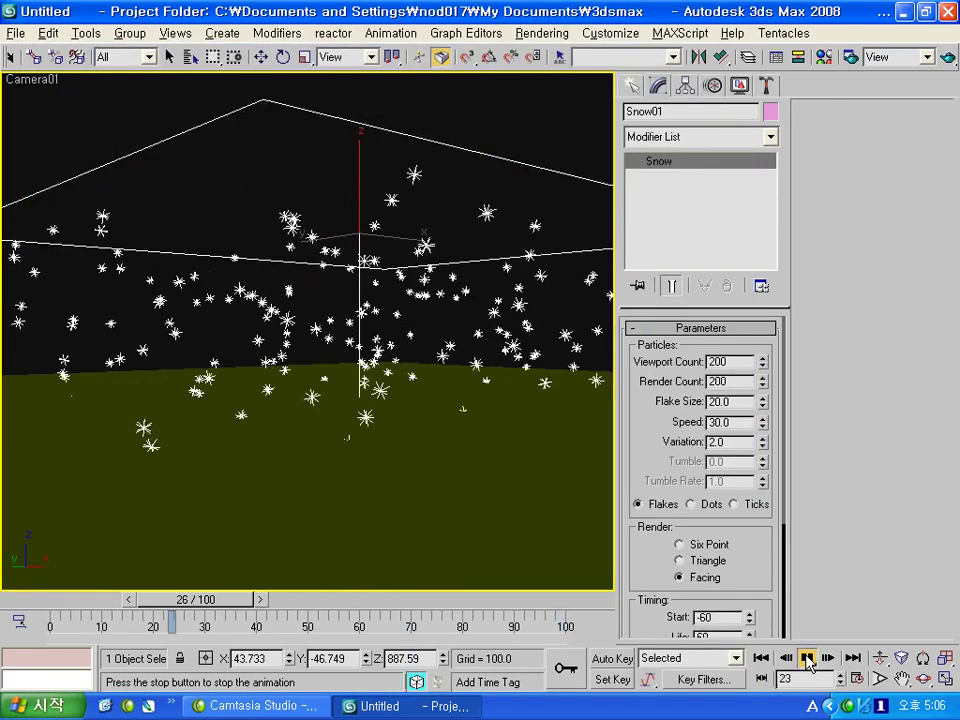
click(807, 658)
drag(262, 599, 283, 599)
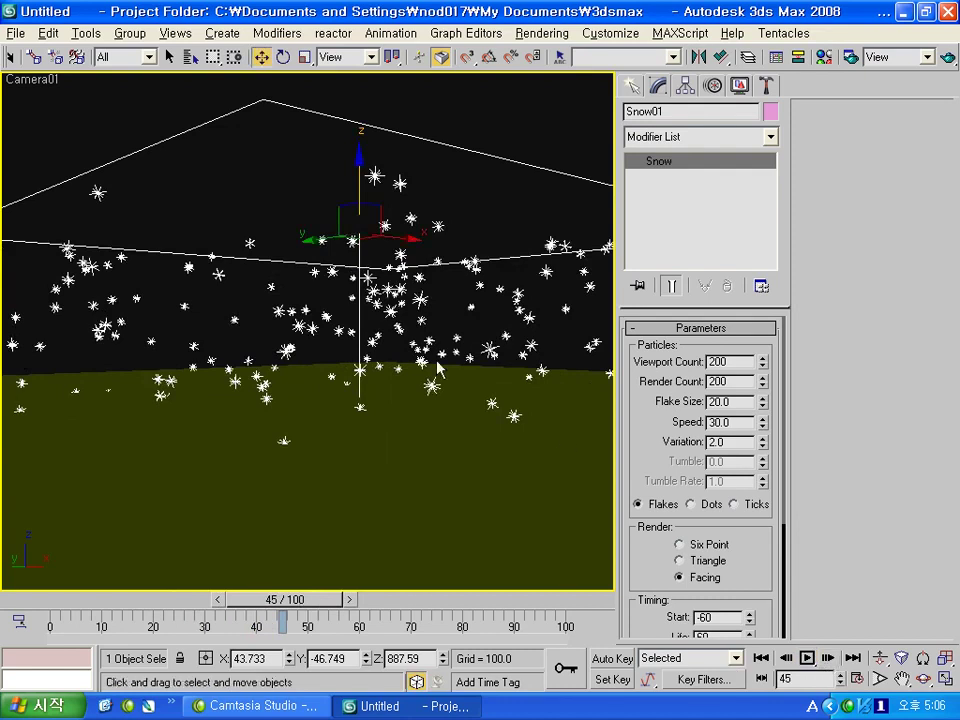
key(t)
scroll(413, 340, down, 3)
click(270, 455)
drag(275, 447, 324, 386)
key(c)
middle_drag(345, 392, 350, 385)
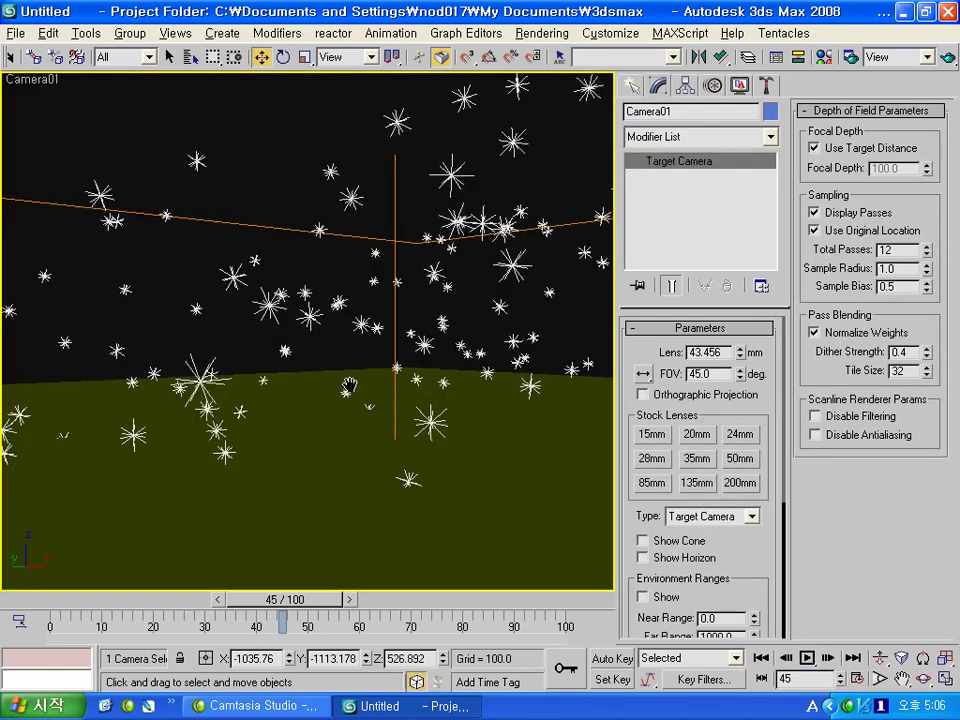
click(807, 658)
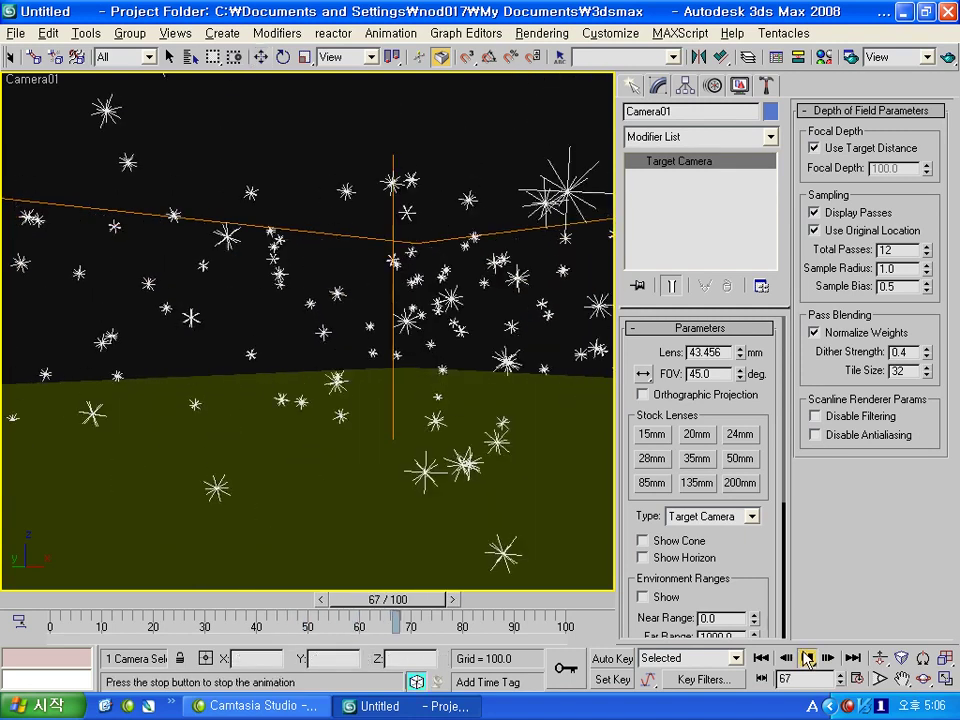
click(807, 658)
drag(403, 599, 275, 599)
- Set Snow01's Motion Blur to Object in Object Properties and render the camera view
click(400, 243)
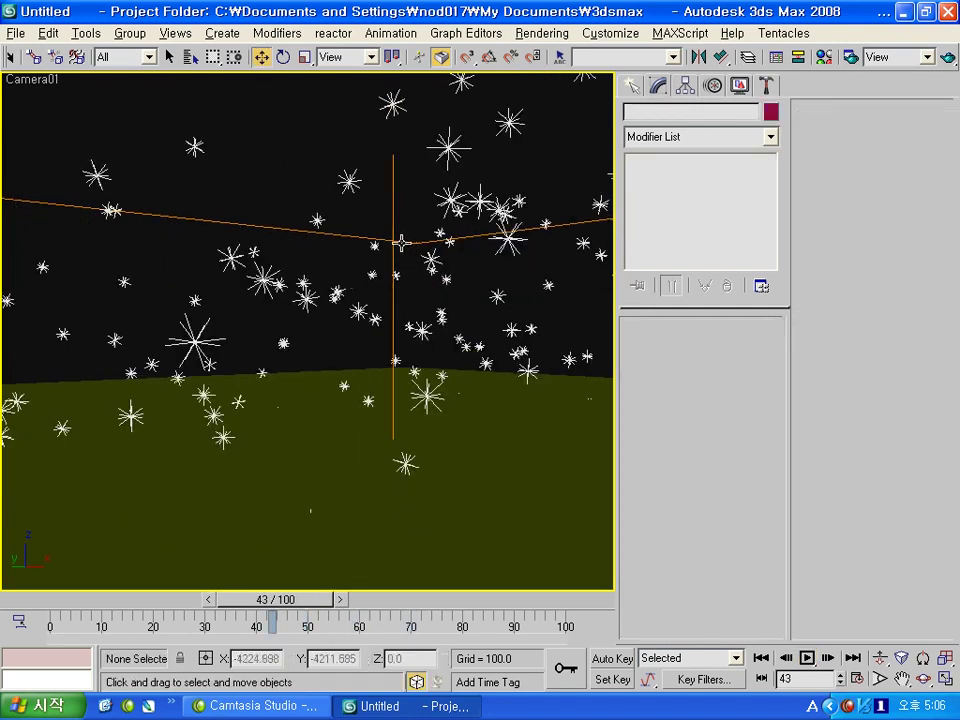
click(400, 243)
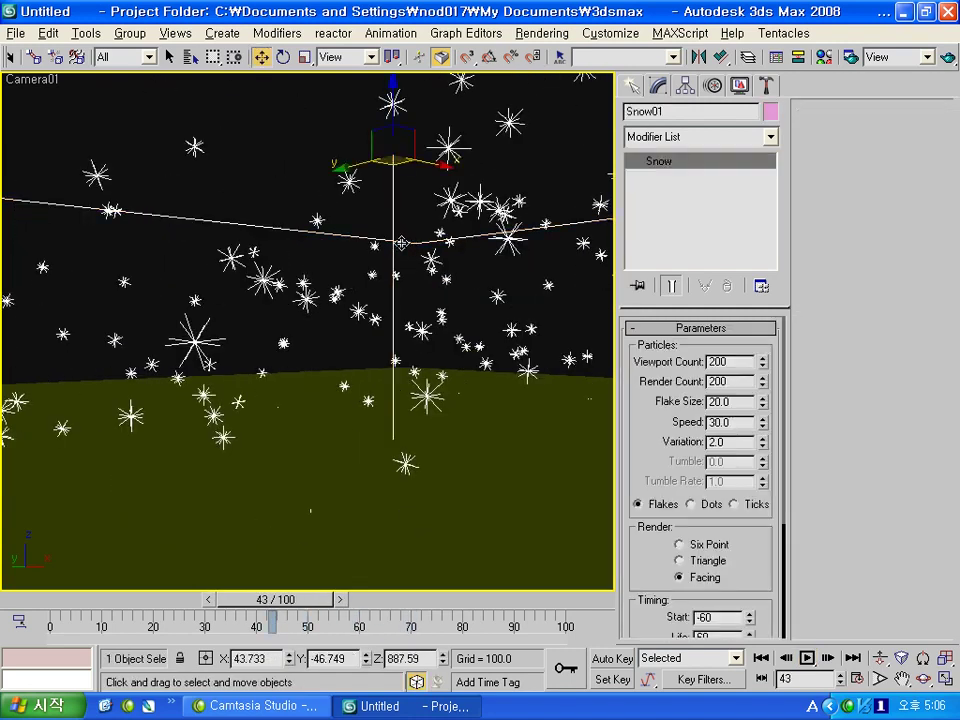
right_click(348, 236)
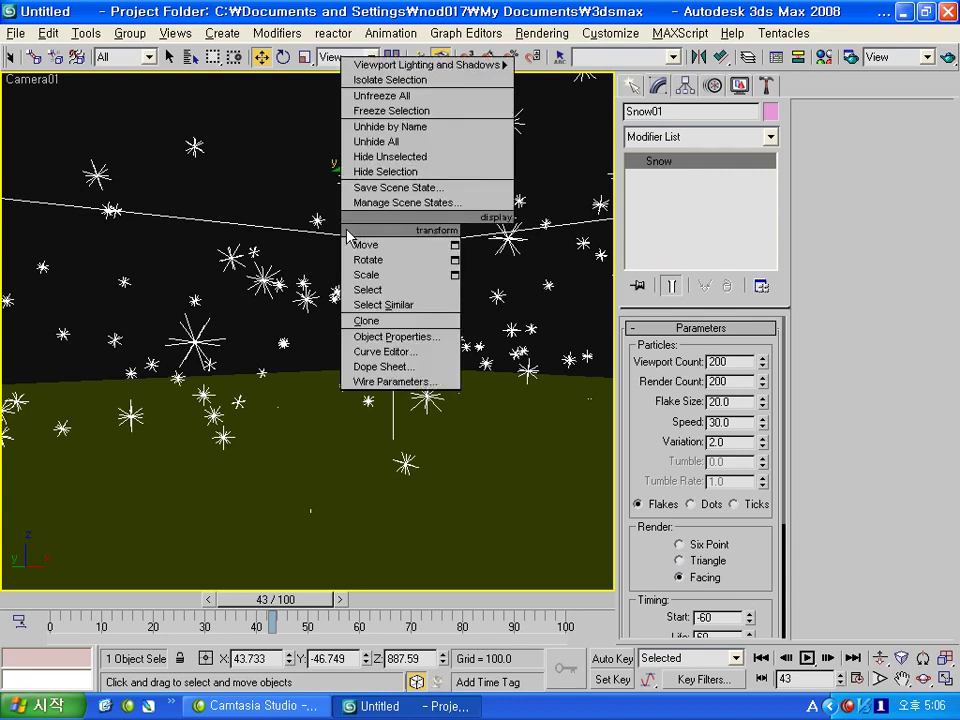
click(419, 337)
click(545, 573)
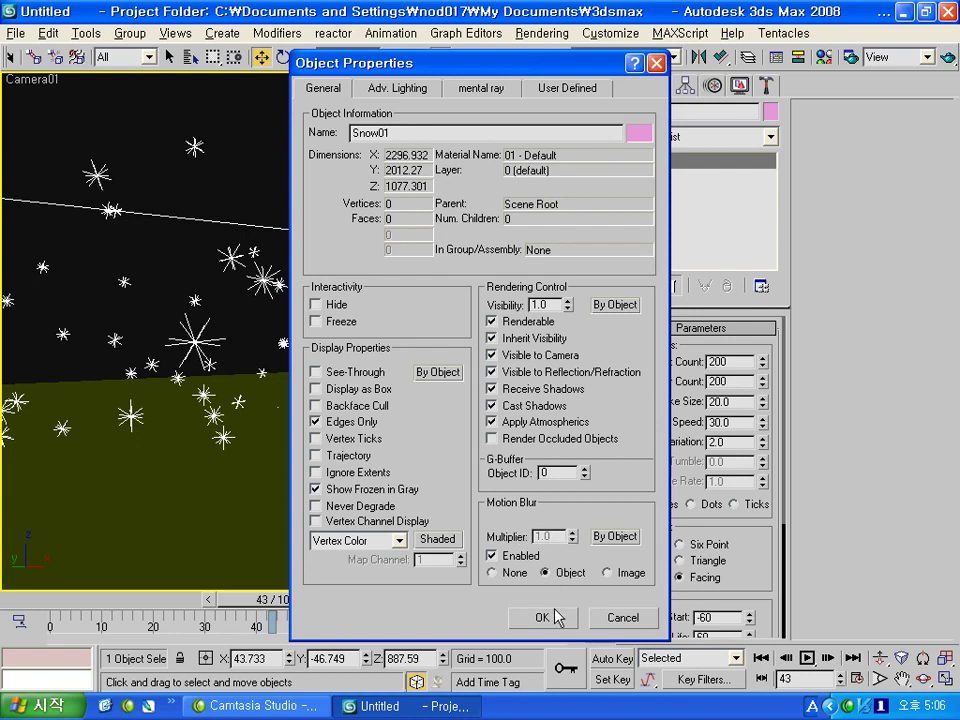
click(555, 617)
click(945, 57)
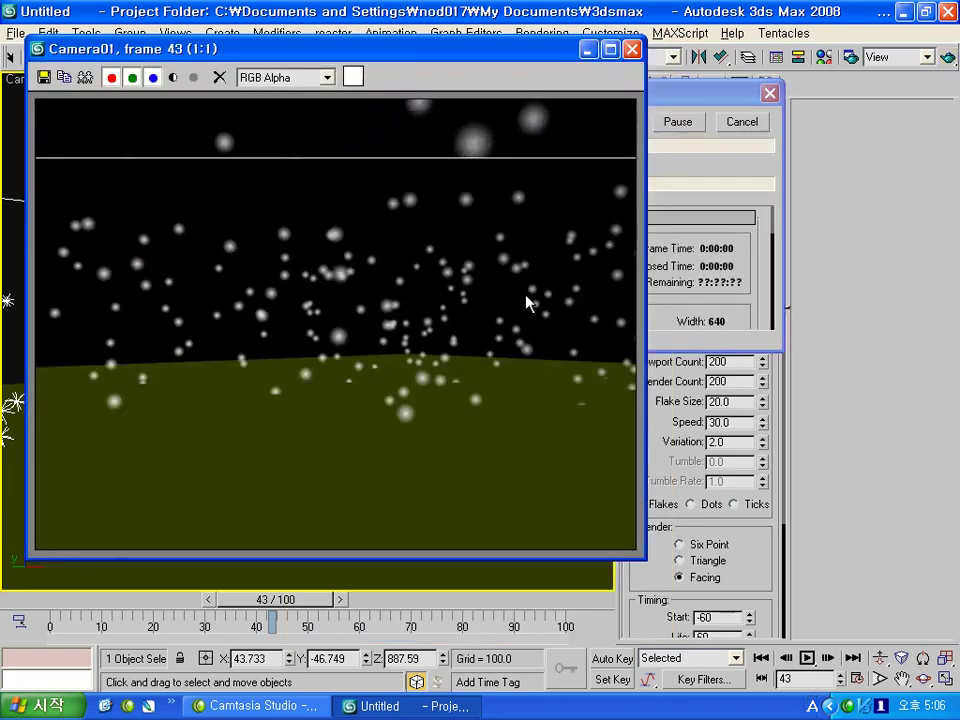
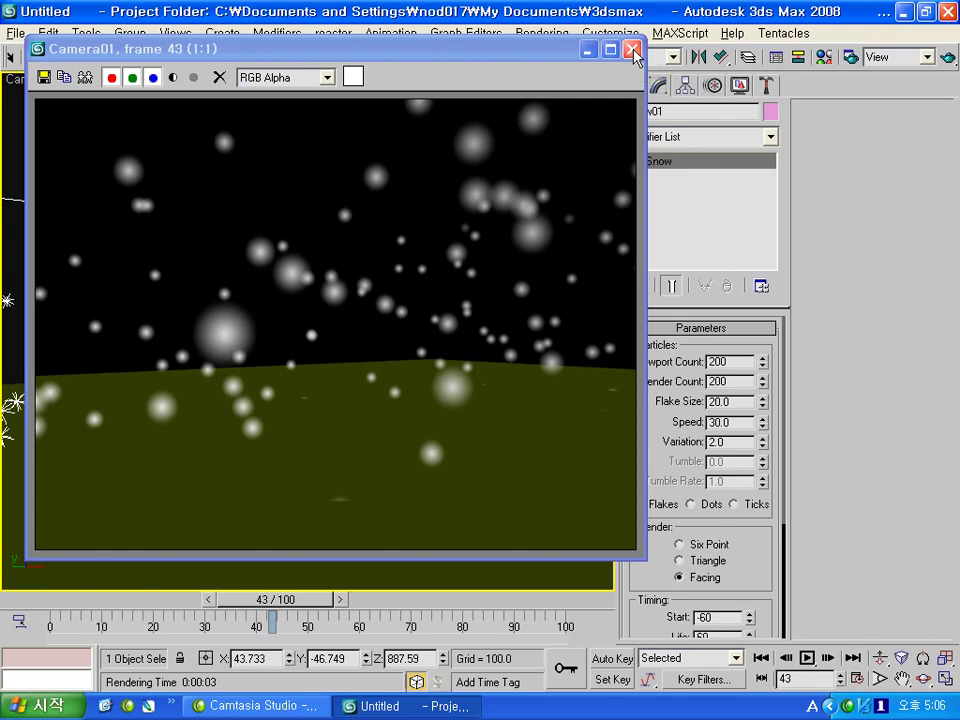
- Select Plane01 and put a Noise map in the Diffuse Color slot of material 07 - Default
click(633, 50)
mouse_move(272, 599)
mouse_down()
mouse_move(465, 607)
mouse_move(403, 605)
mouse_up()
click(401, 422)
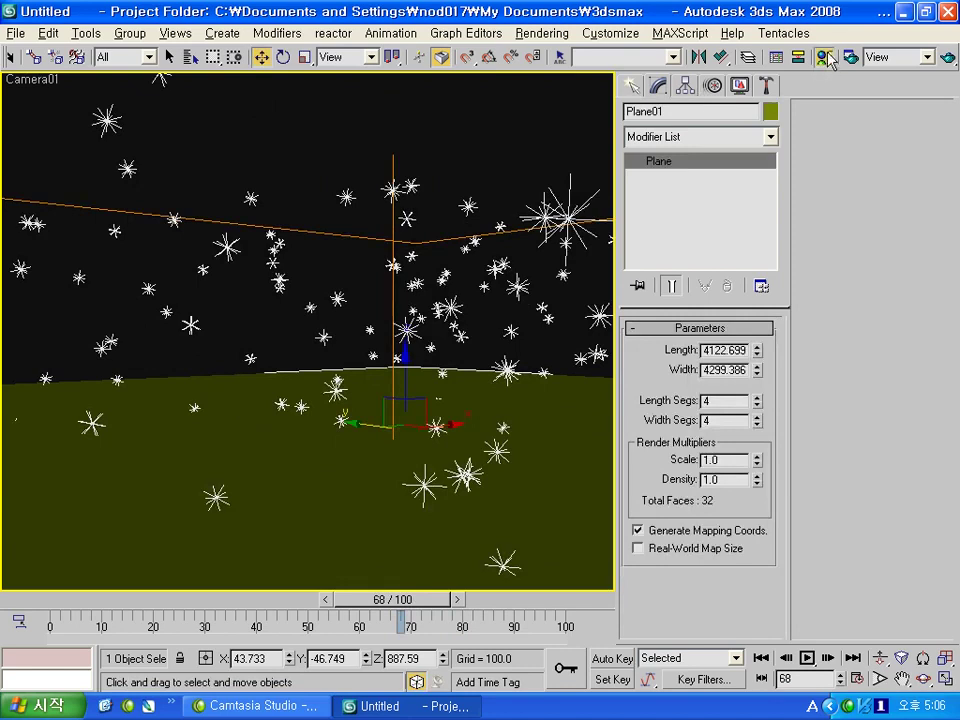
click(824, 57)
click(448, 122)
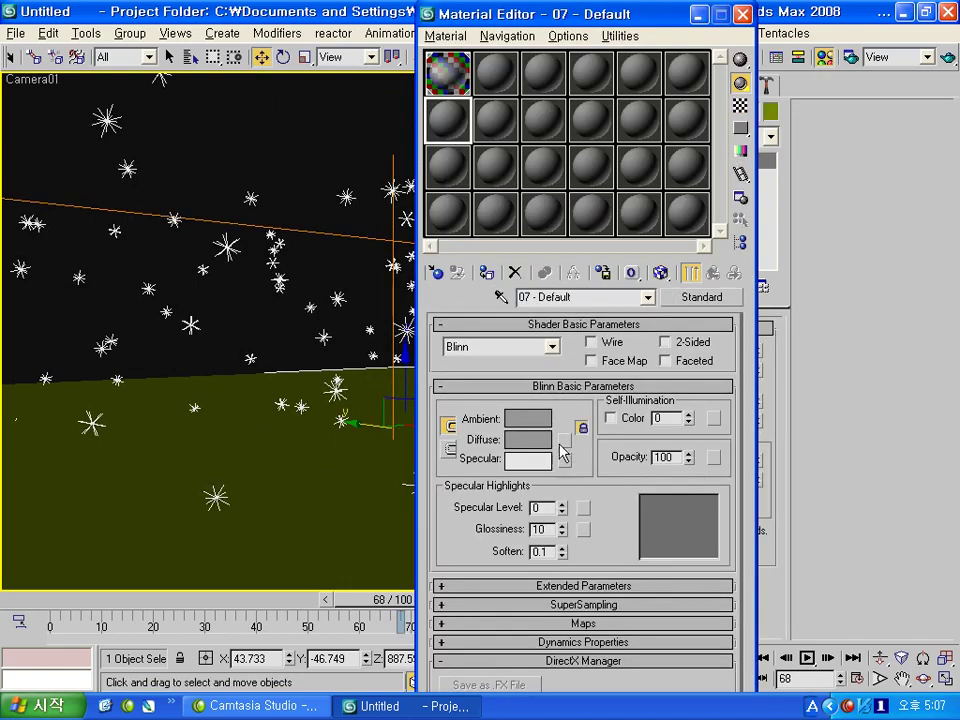
click(565, 440)
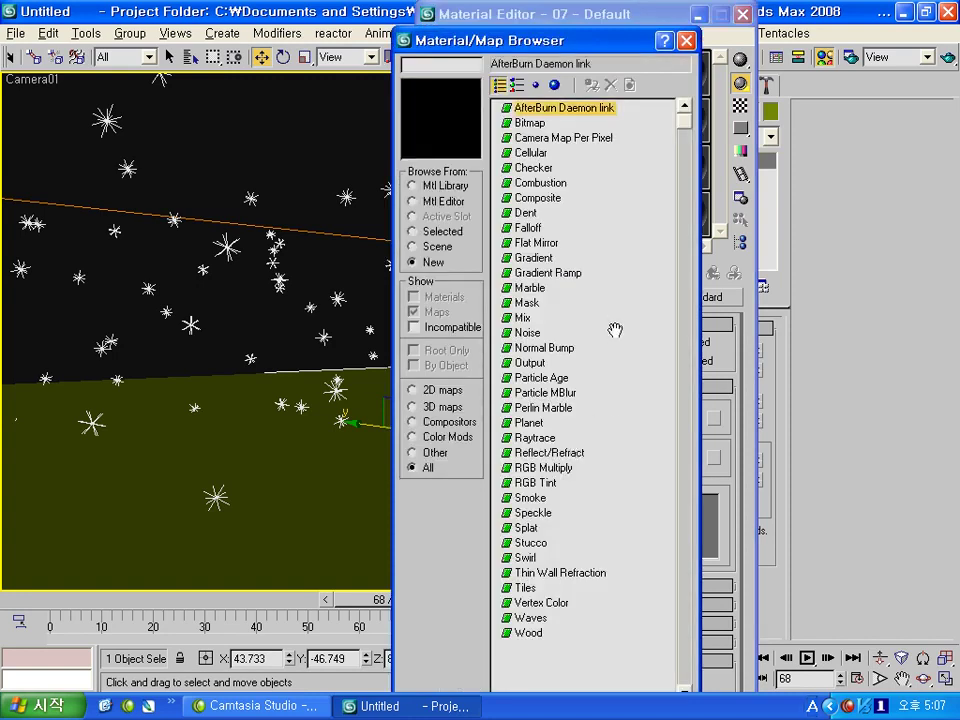
double_click(528, 334)
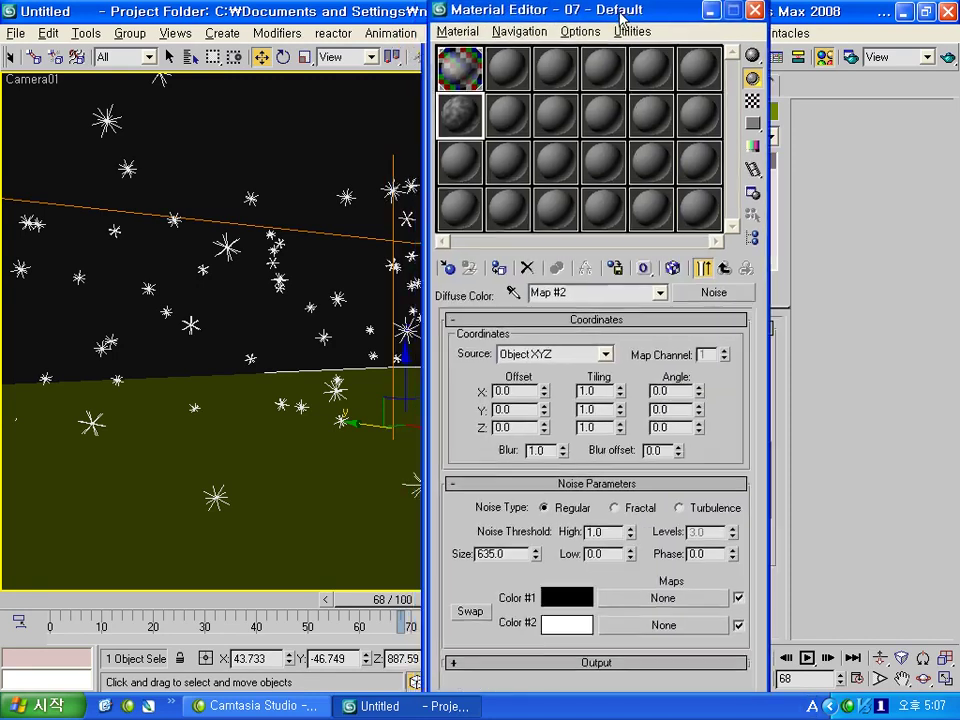
drag(462, 14, 496, 0)
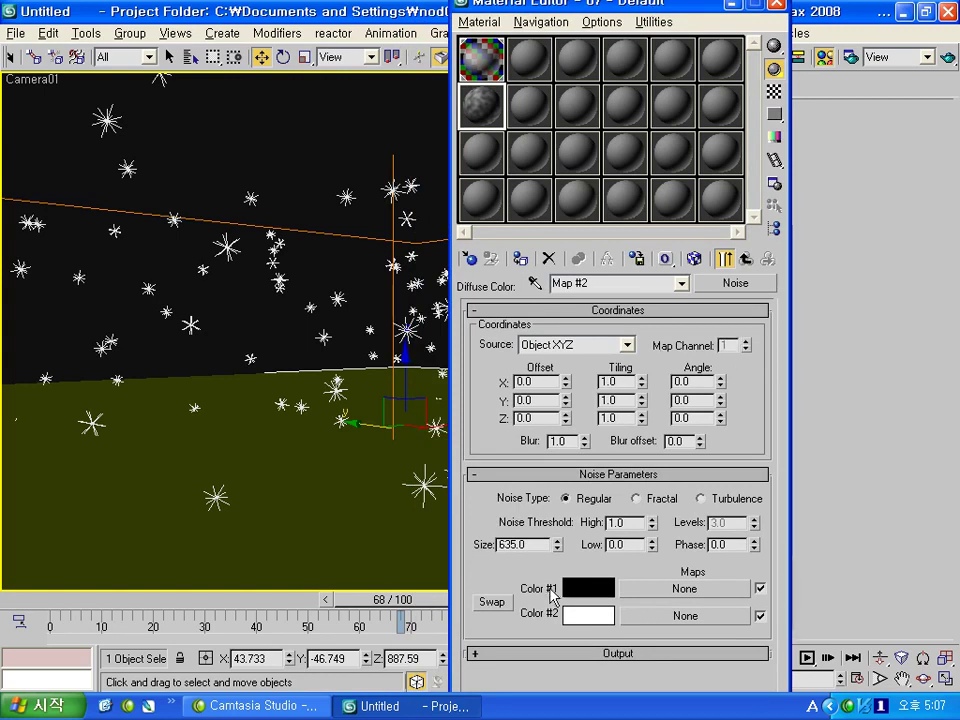
- Load the GRYDIRT2.JPG bitmap from maps\Ground into the Noise's Color #1
click(660, 590)
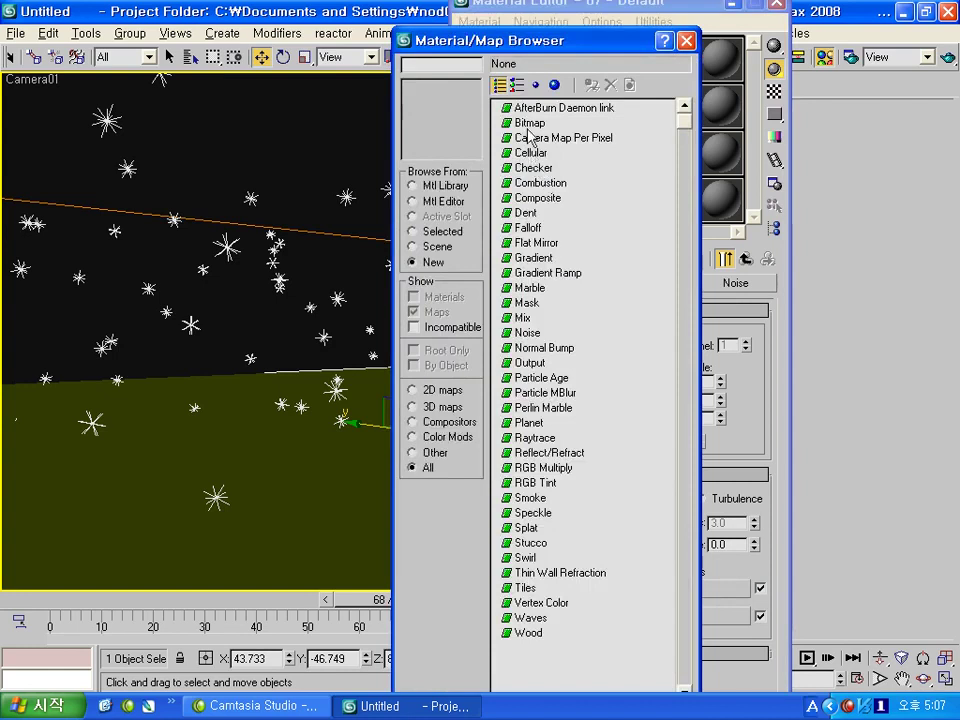
double_click(529, 124)
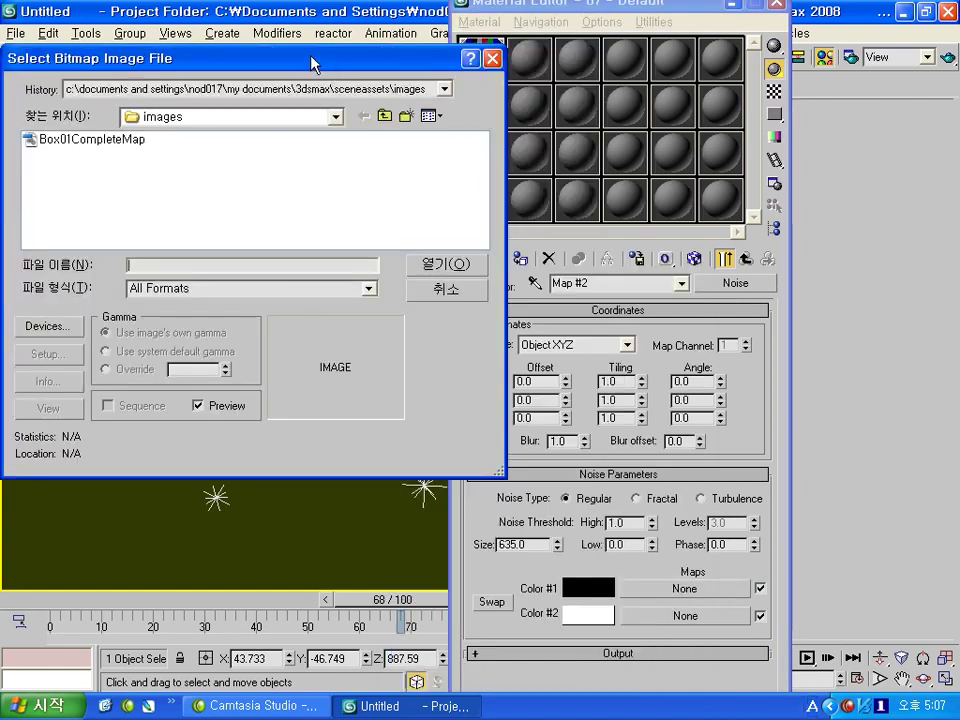
drag(313, 64, 348, 74)
click(422, 126)
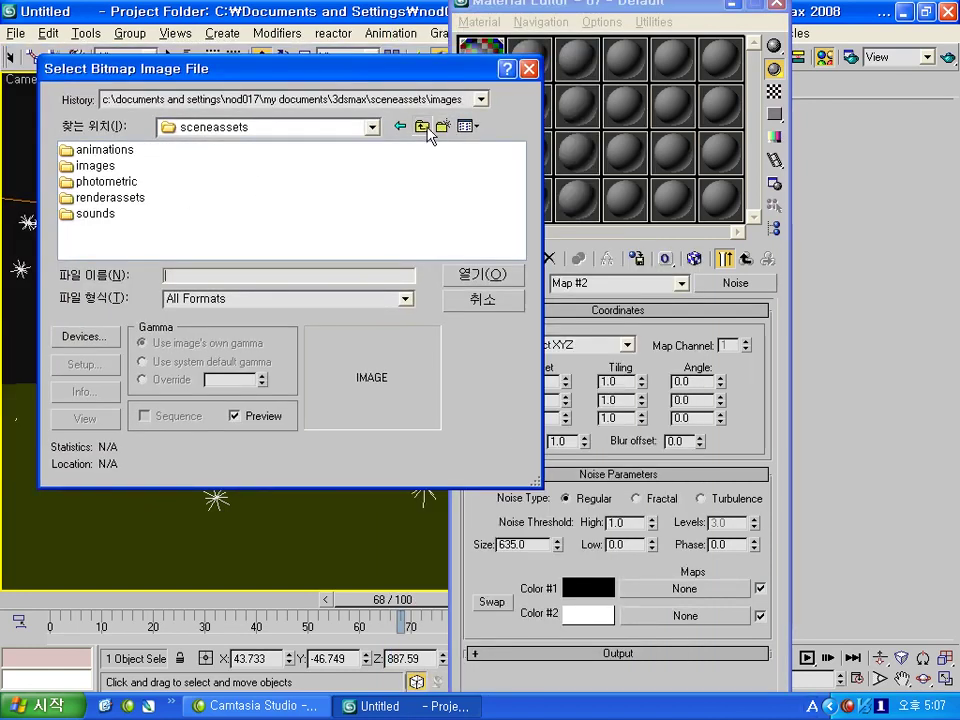
click(421, 126)
click(105, 182)
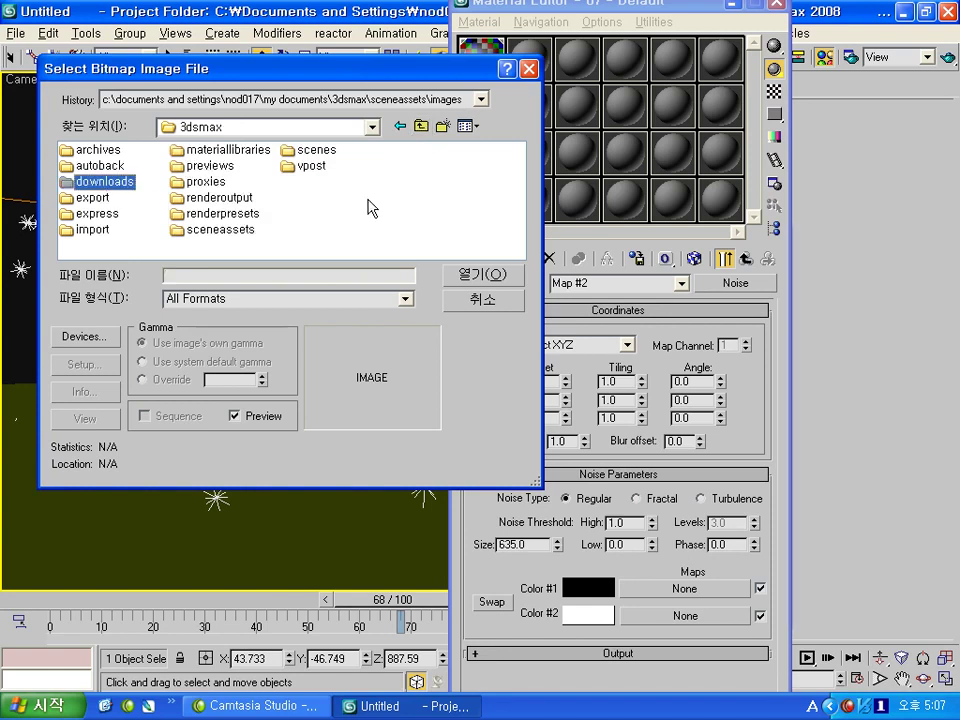
click(322, 98)
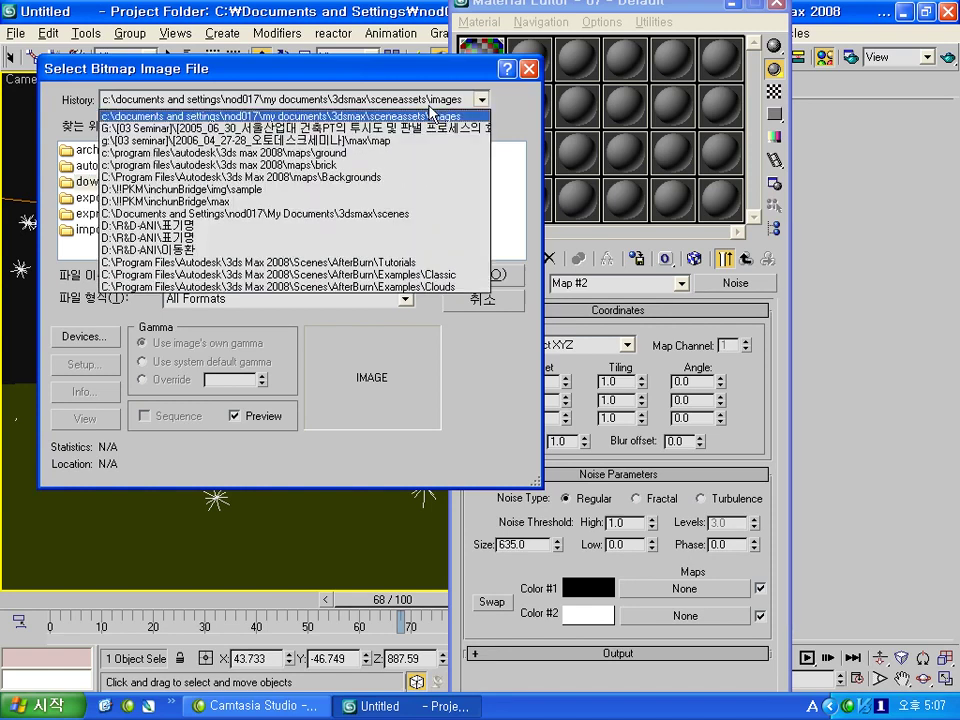
click(383, 152)
click(207, 166)
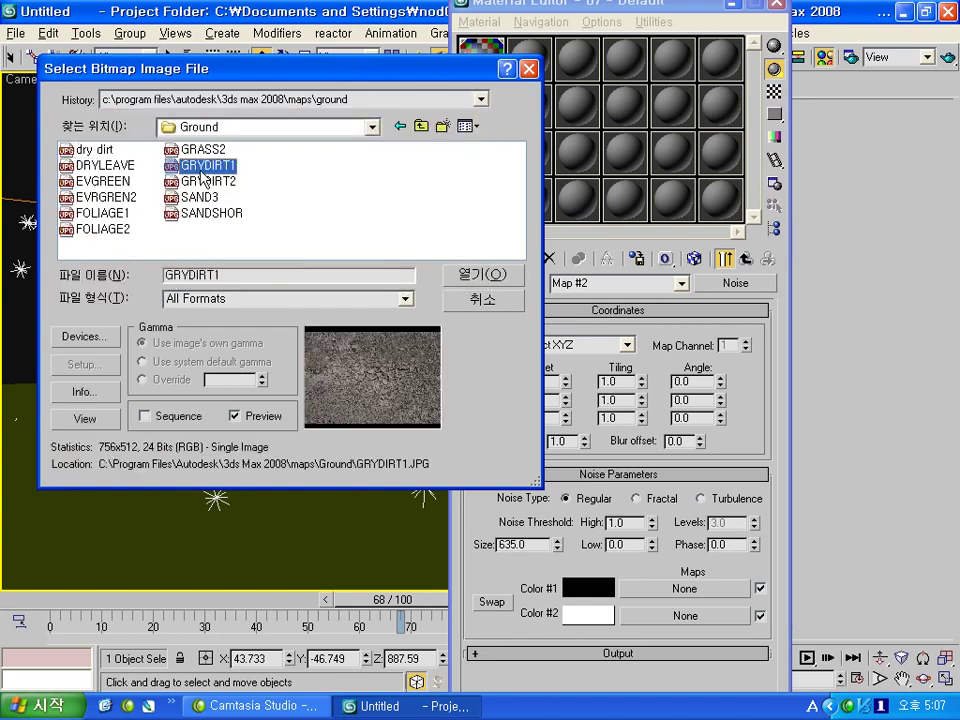
click(220, 182)
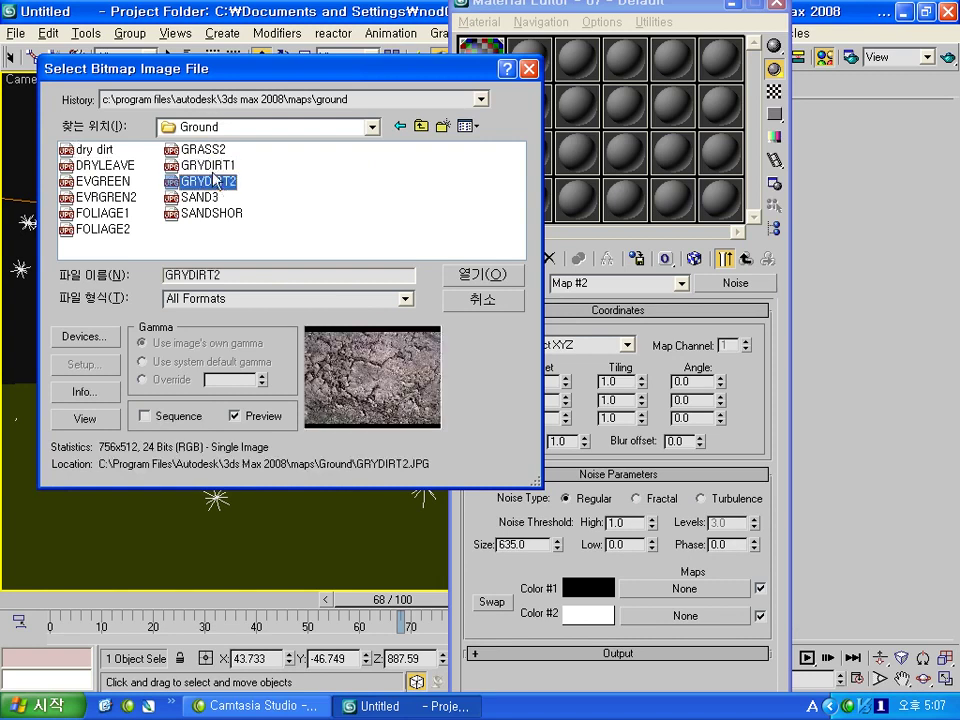
click(483, 275)
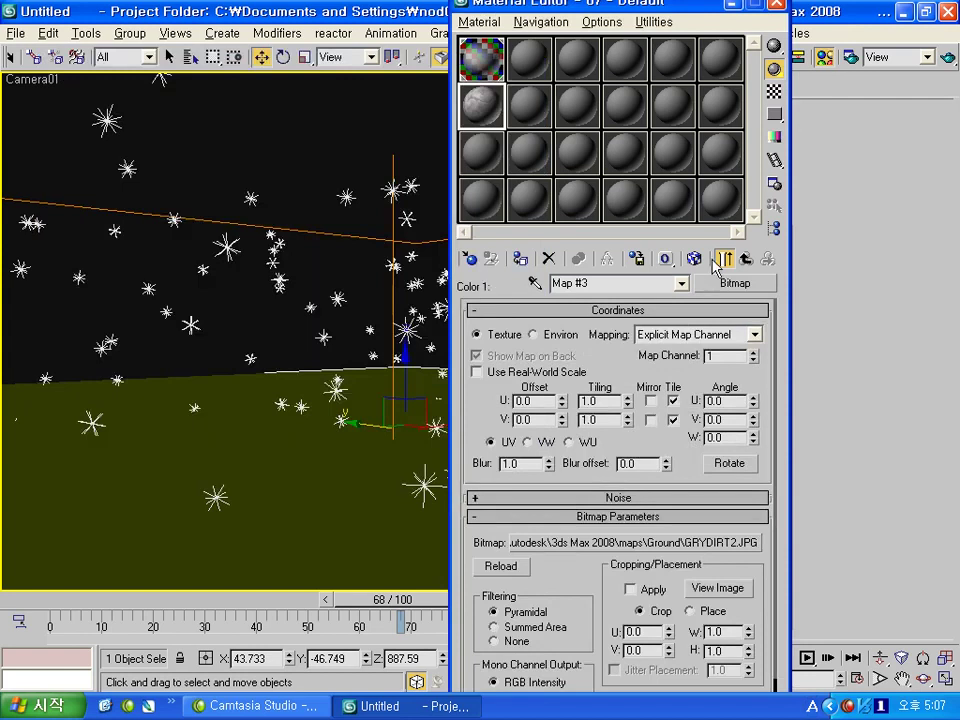
- Assign the material to Plane01 and quick-render the camera view at frame 0
click(521, 258)
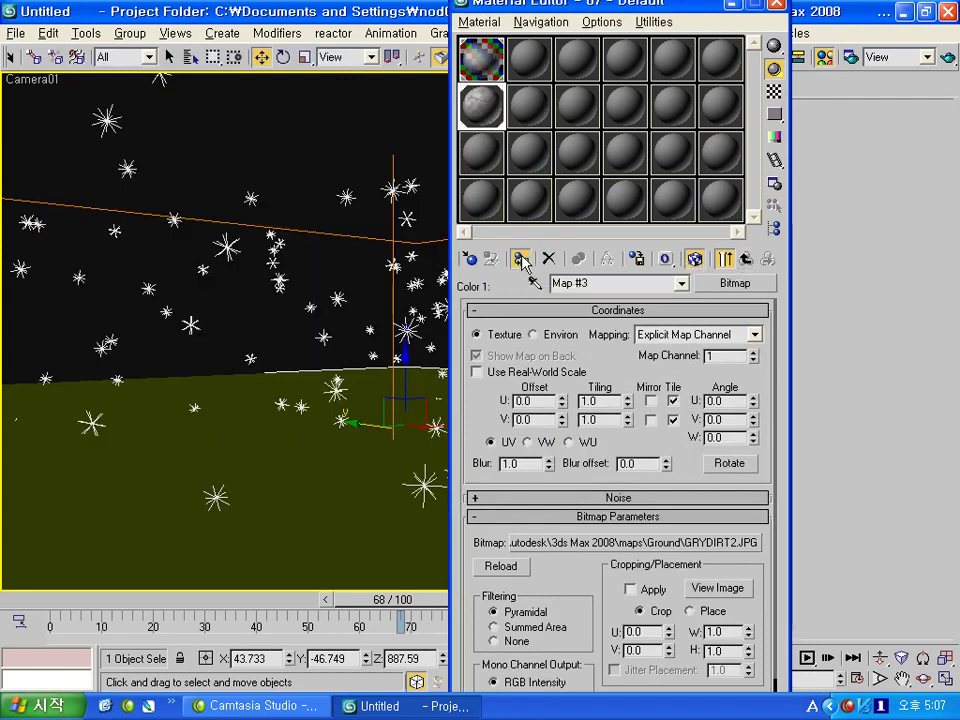
click(770, 27)
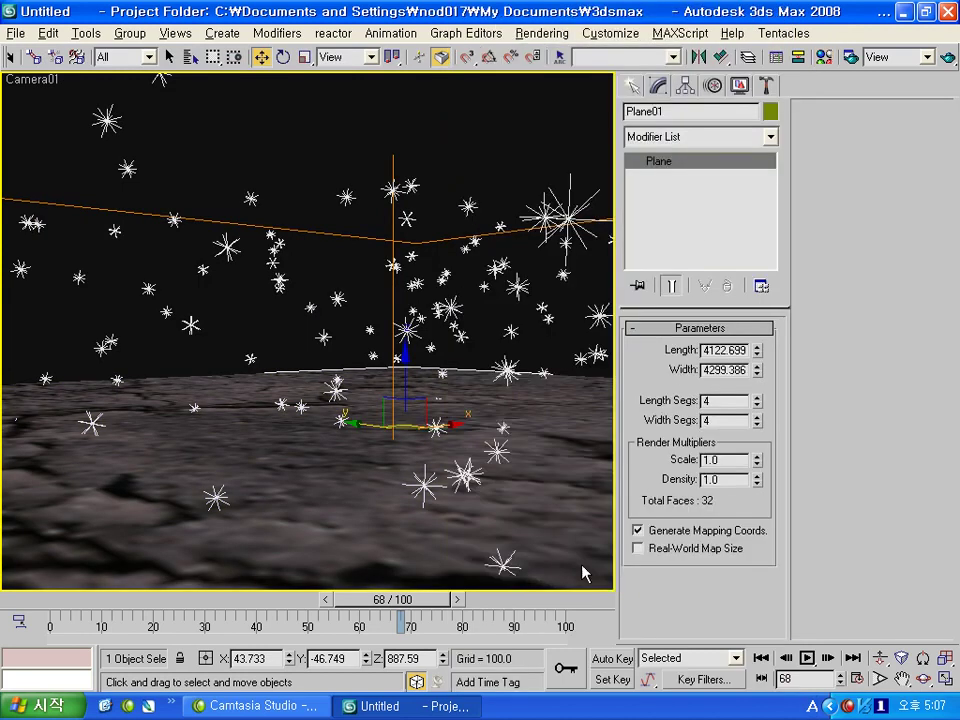
drag(394, 599, 20, 600)
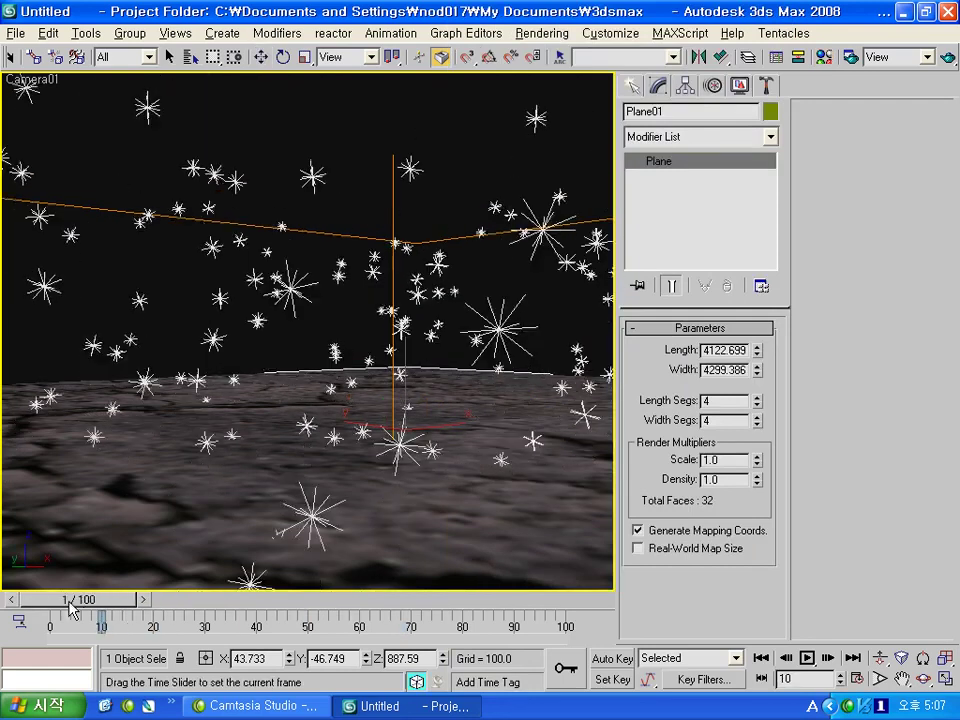
key(w)
click(946, 57)
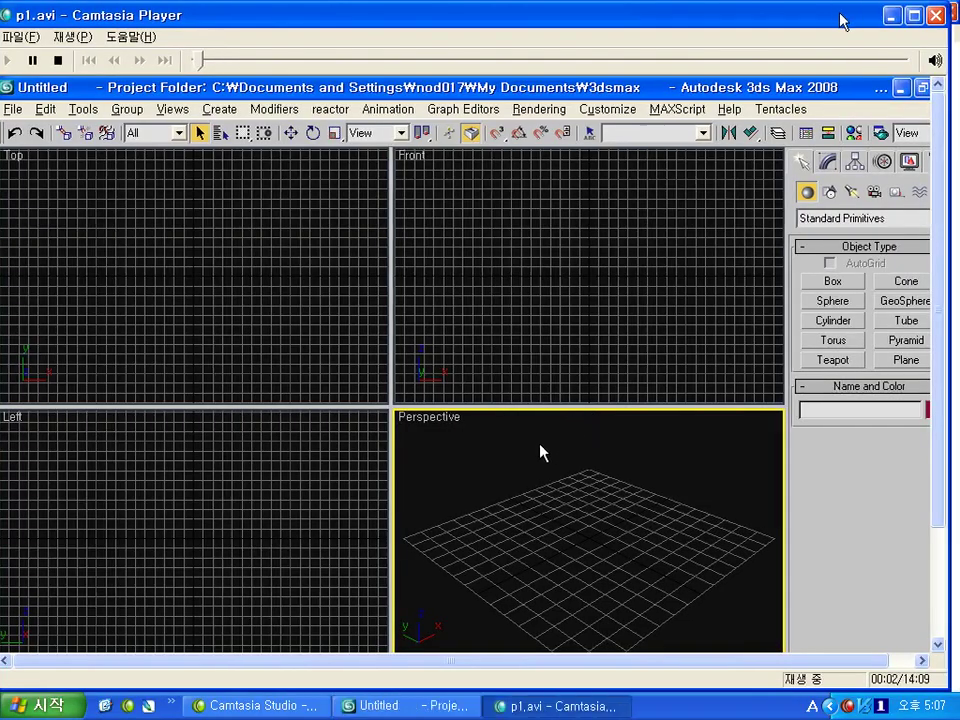
drag(838, 17, 713, 8)
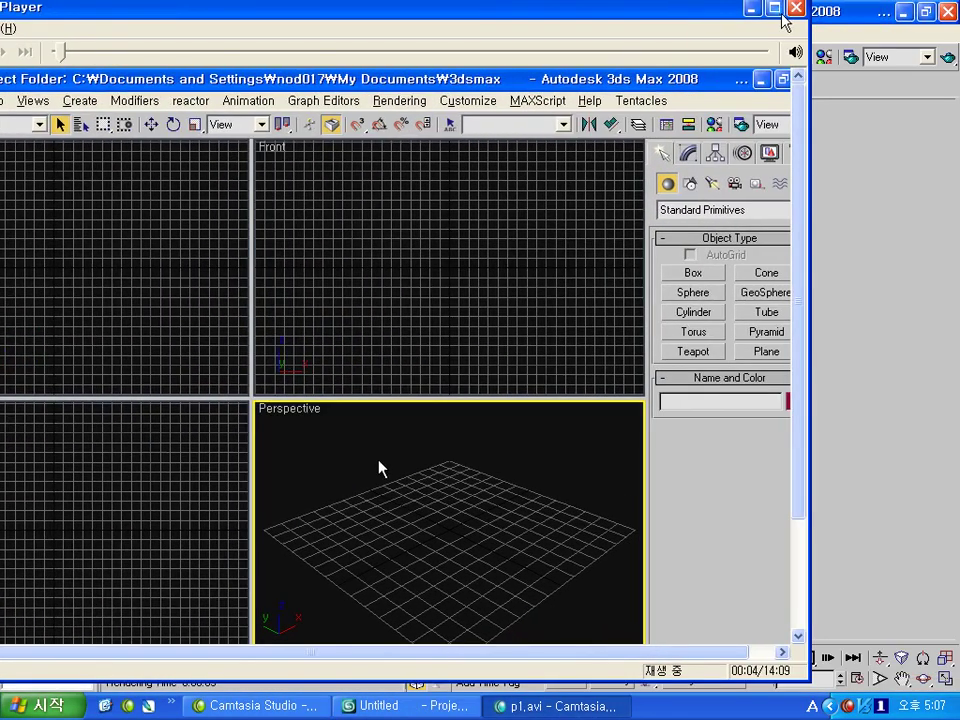
click(797, 5)
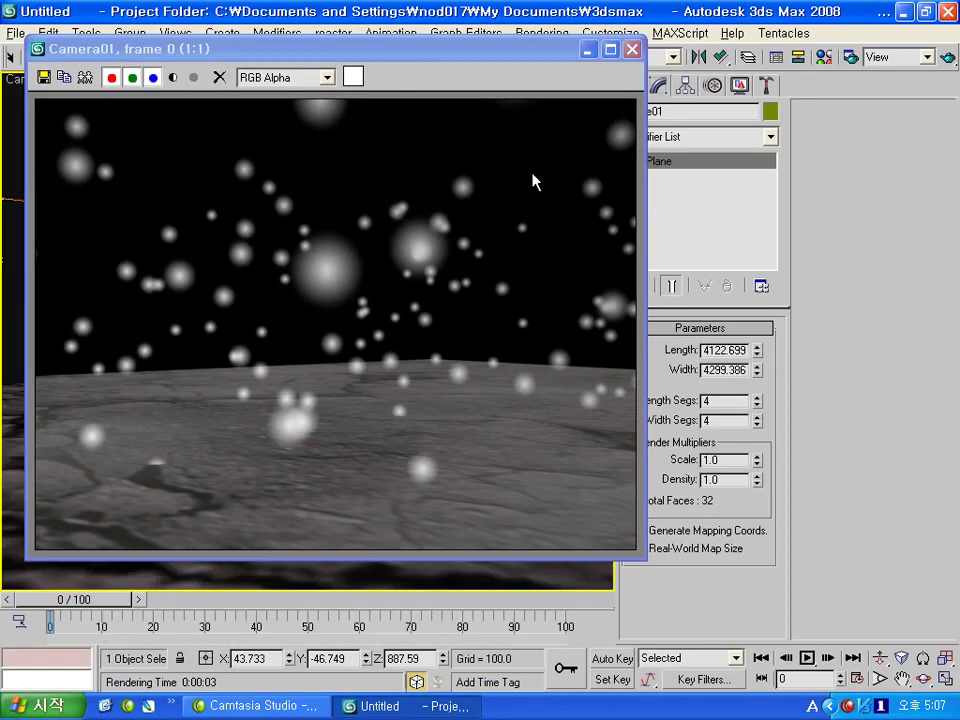
- Re-render Camera01 at frame 0 from Render Scene, then close the render windows
click(632, 49)
click(850, 57)
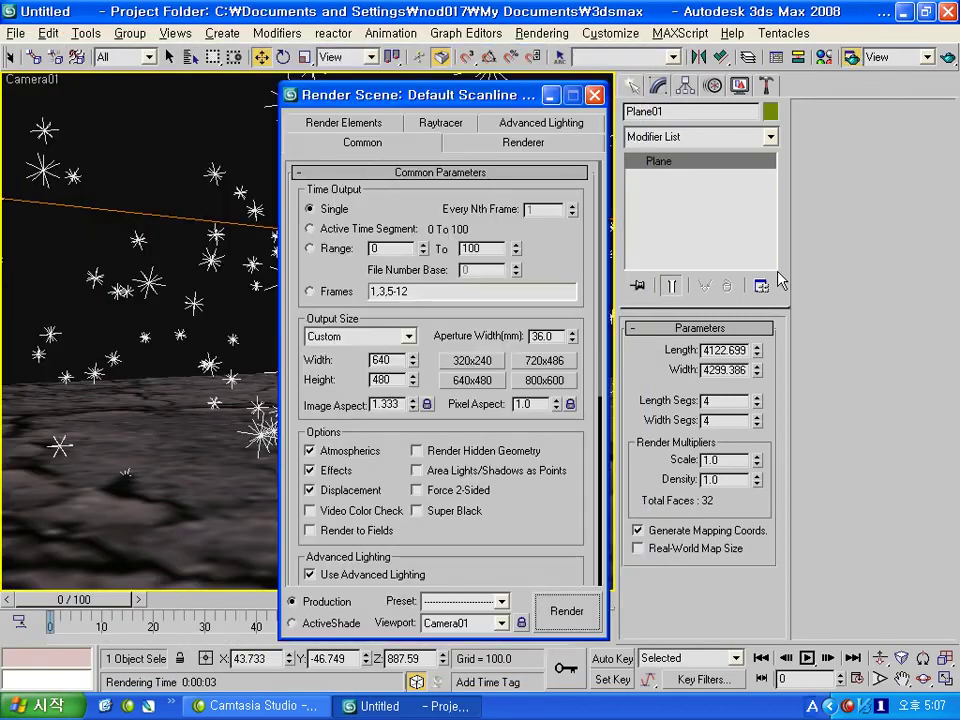
click(569, 621)
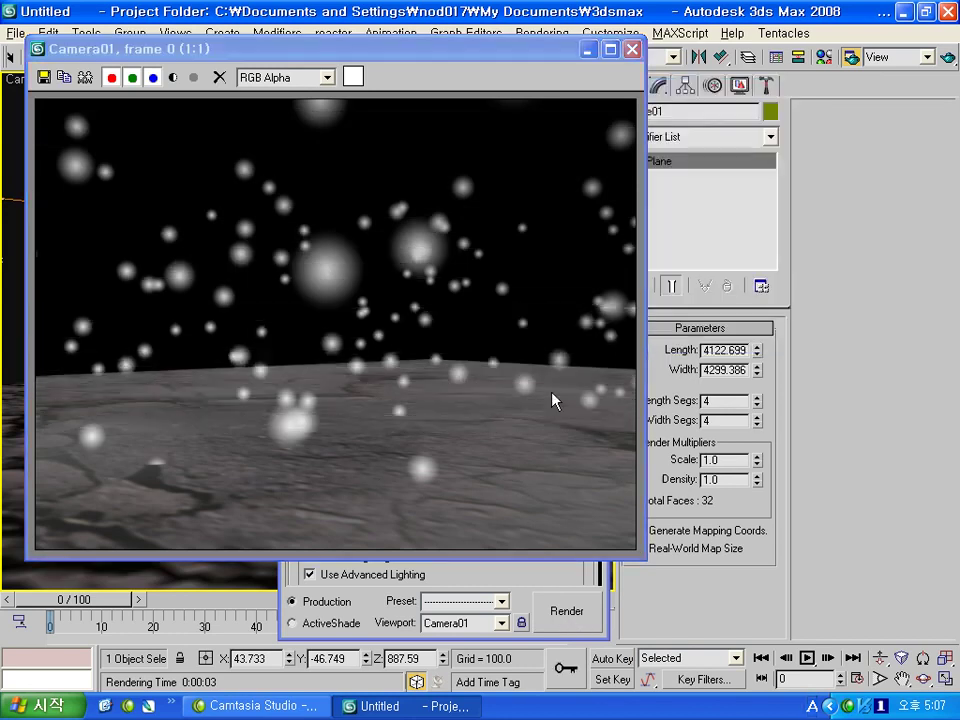
click(632, 49)
click(590, 94)
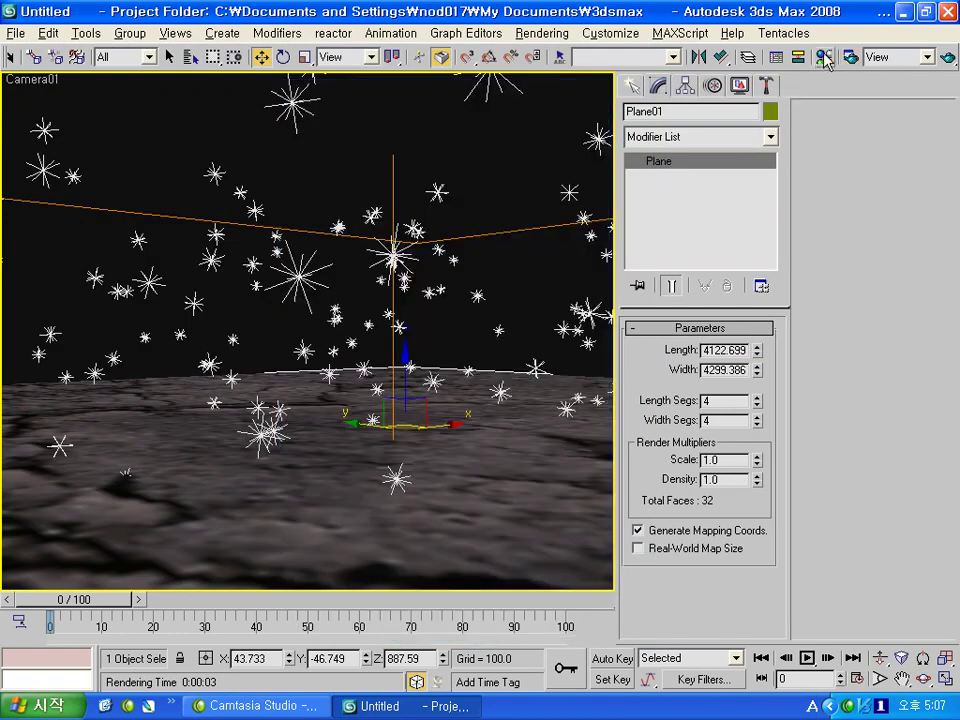
click(823, 57)
- Set the Noise map Size to 30 and its Low threshold to 0.645
click(745, 260)
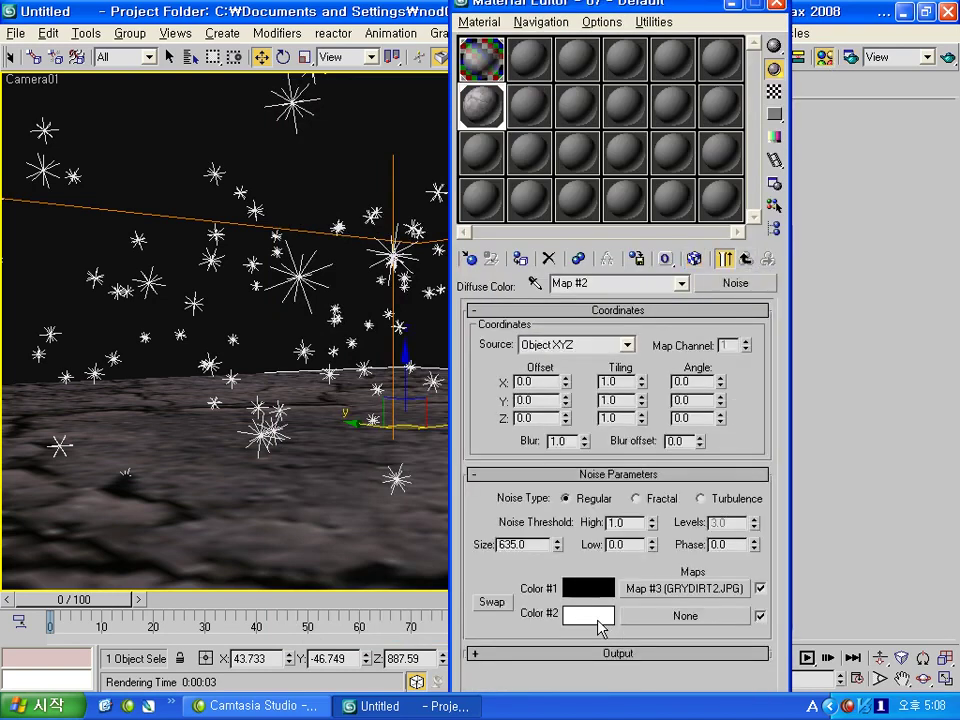
drag(495, 10, 345, 10)
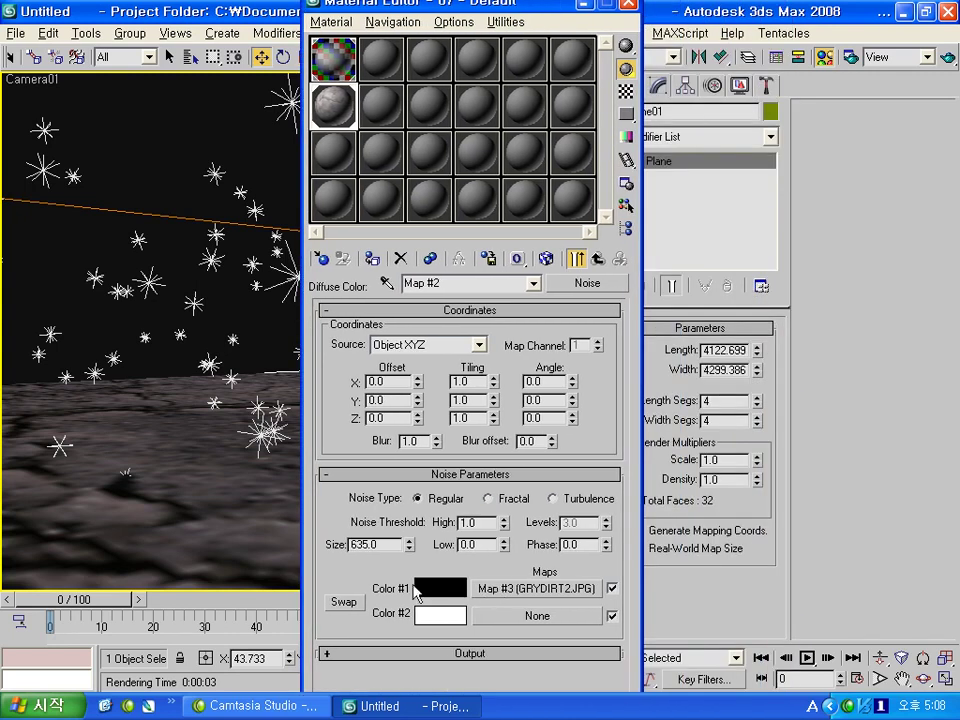
drag(383, 544, 300, 547)
text(3)
drag(504, 547, 504, 508)
mouse_move(504, 557)
mouse_down()
mouse_move(507, 548)
mouse_move(437, 549)
mouse_up()
drag(504, 544, 507, 547)
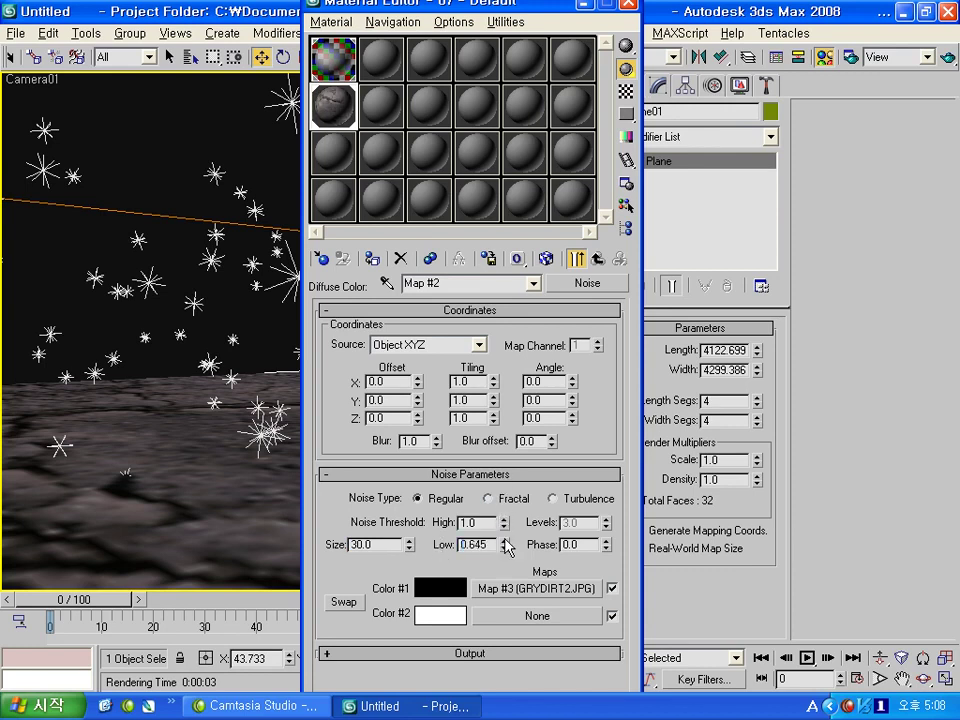
click(850, 58)
- Render Camera01 frame 0 with the finer noise and close the Render Scene dialog
drag(525, 88, 898, 75)
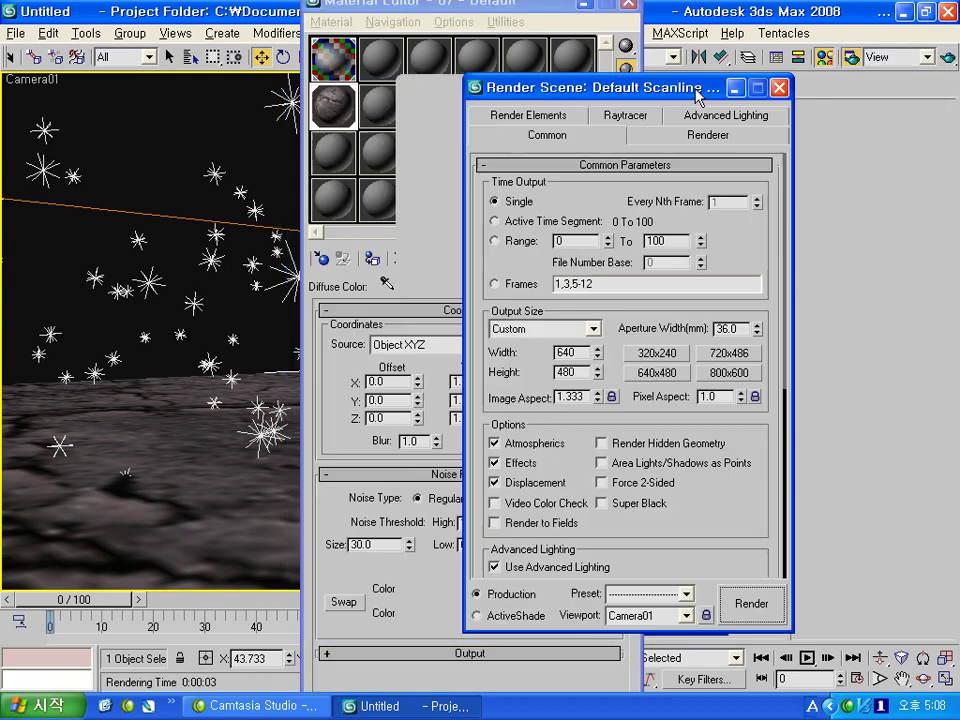
drag(754, 80, 571, 80)
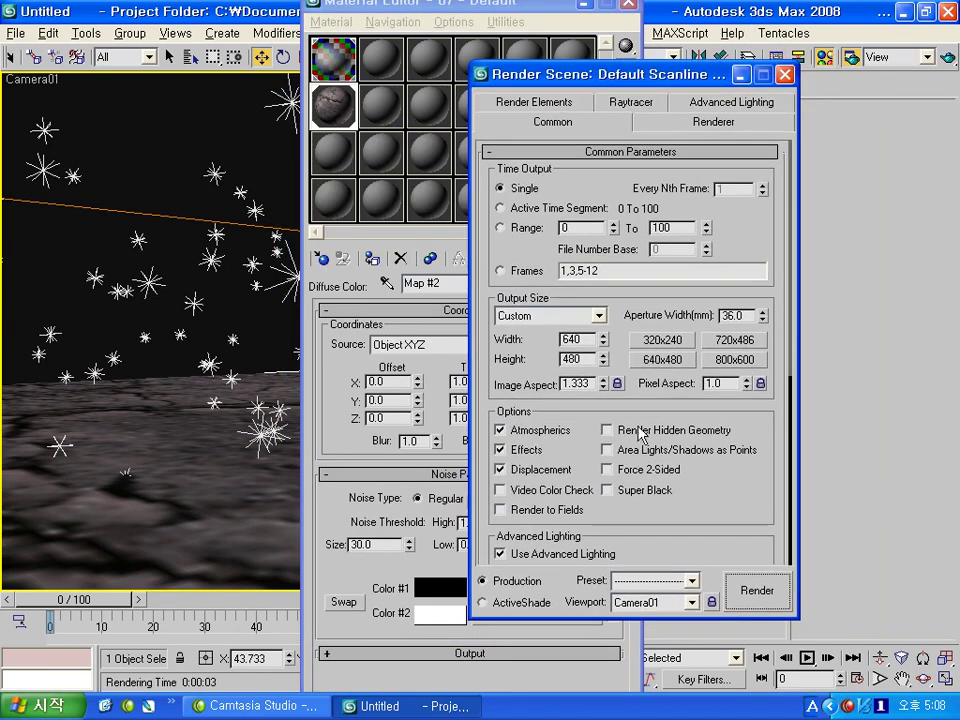
click(764, 600)
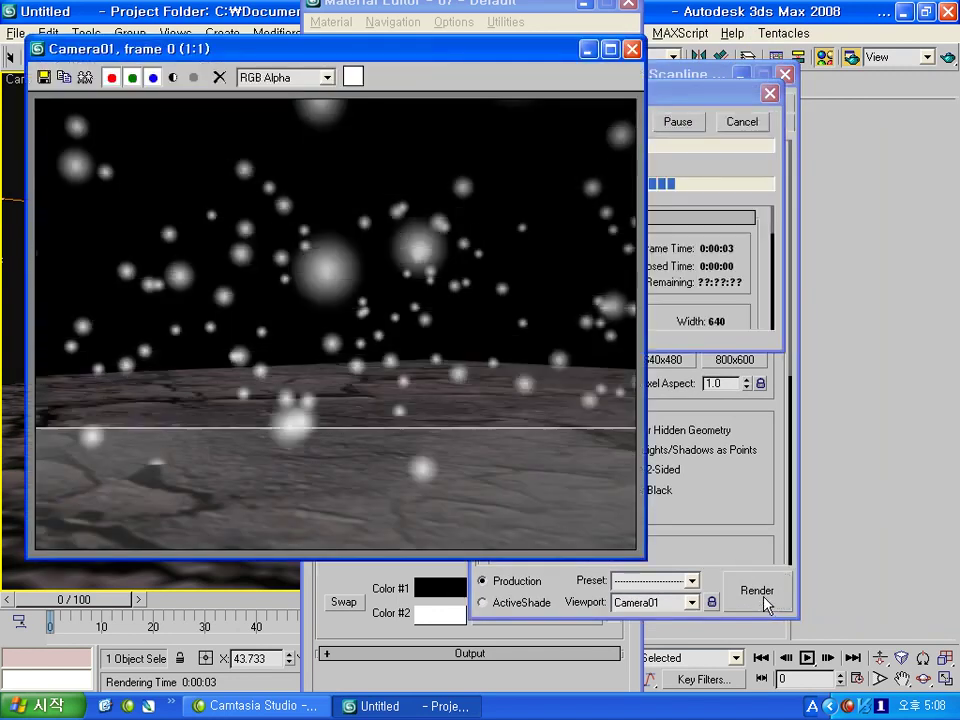
click(791, 259)
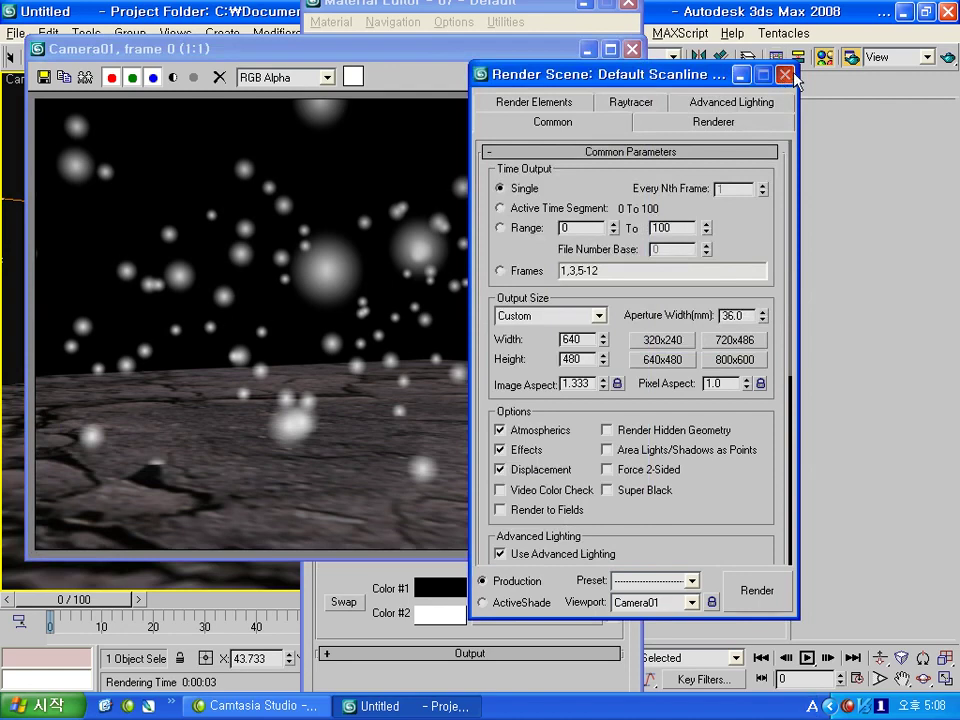
click(590, 50)
drag(506, 58, 884, 8)
click(380, 410)
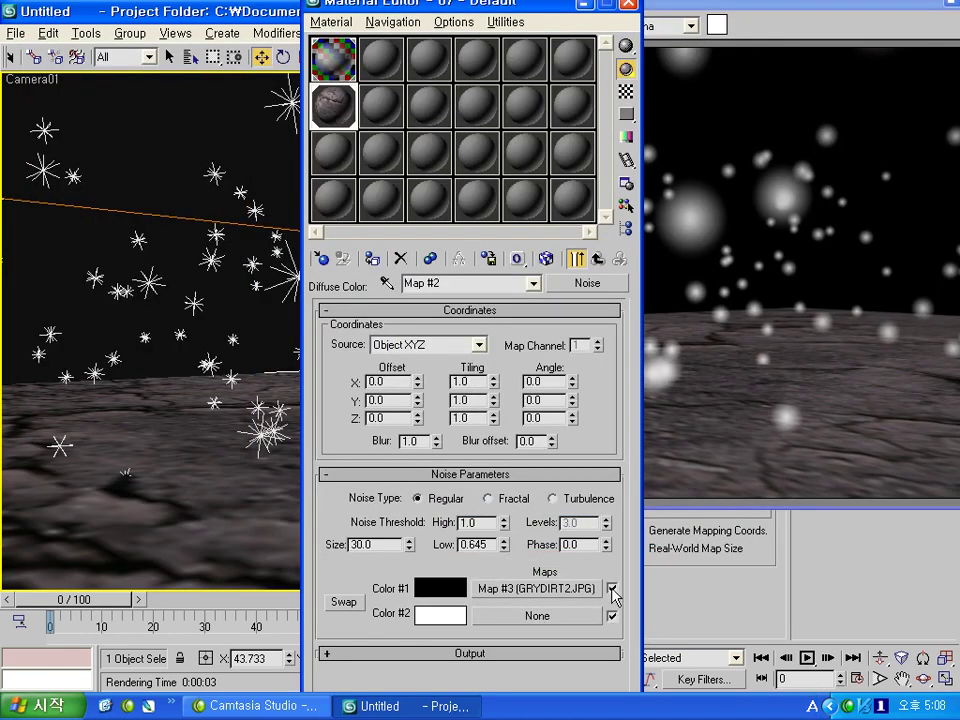
- Disable the dirt map on Color #1 and set Color #1 to pure red
click(612, 589)
click(433, 593)
drag(590, 214, 722, 214)
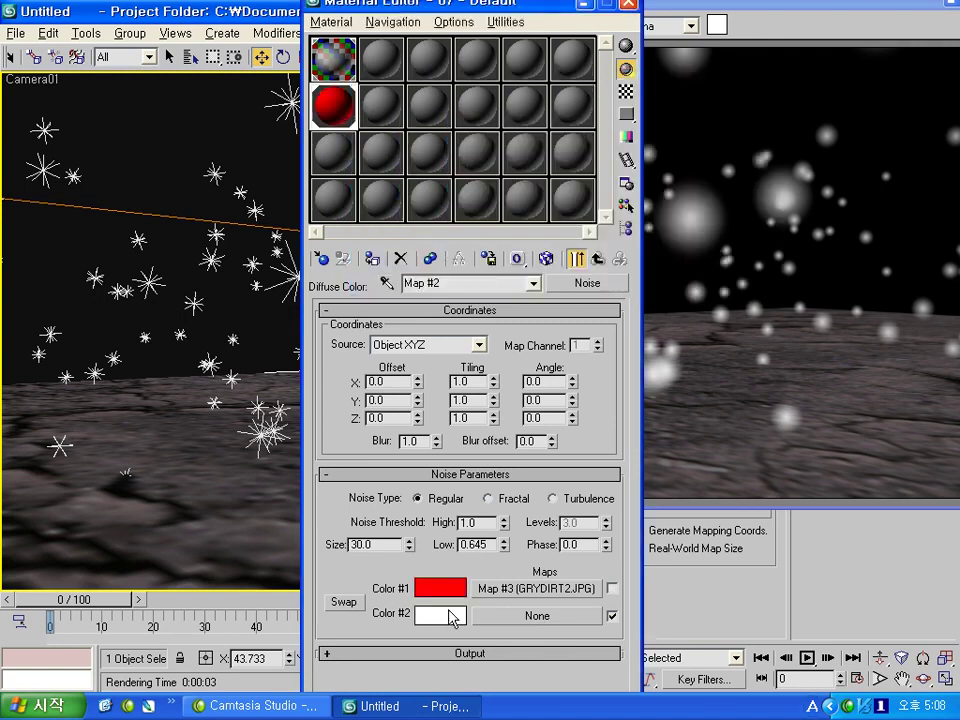
- Re-render the camera view to show the red ground
drag(587, 8, 450, 4)
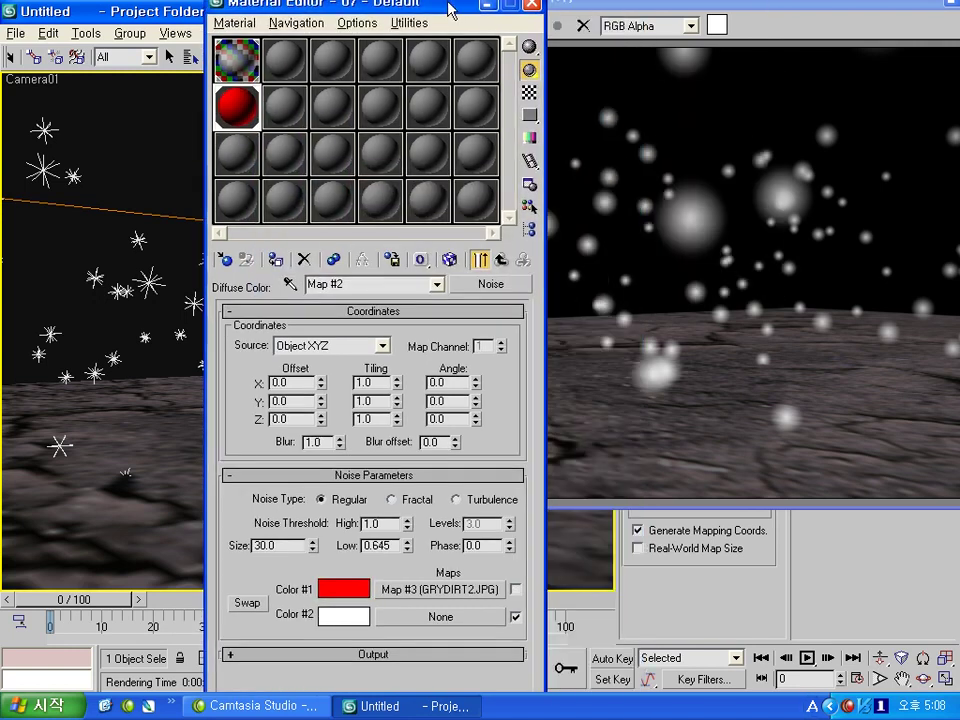
drag(407, 71, 330, 70)
click(849, 58)
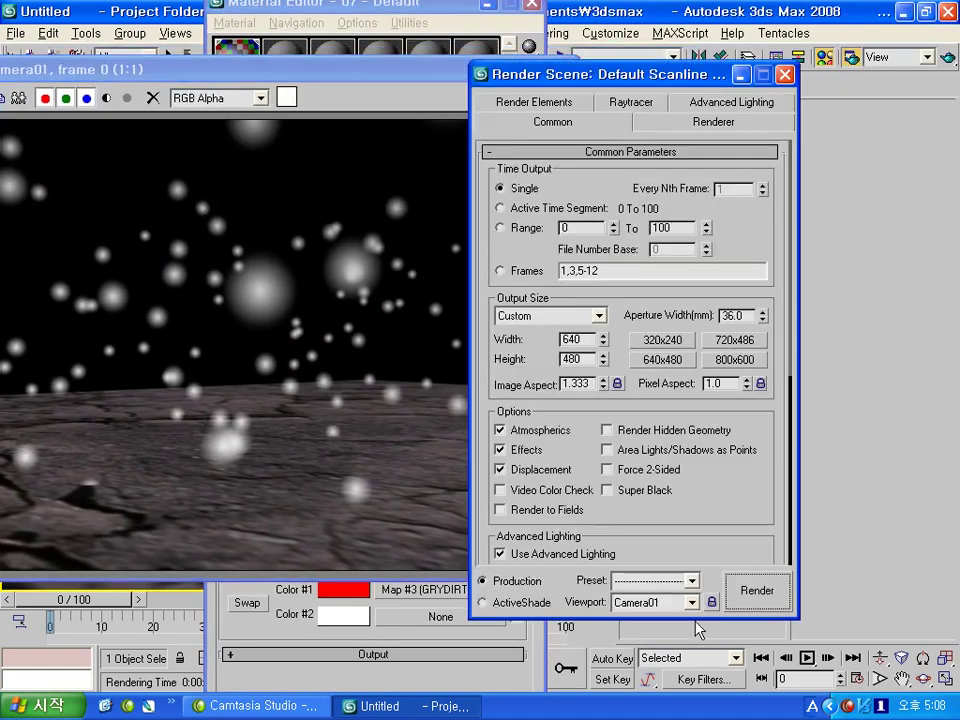
click(757, 592)
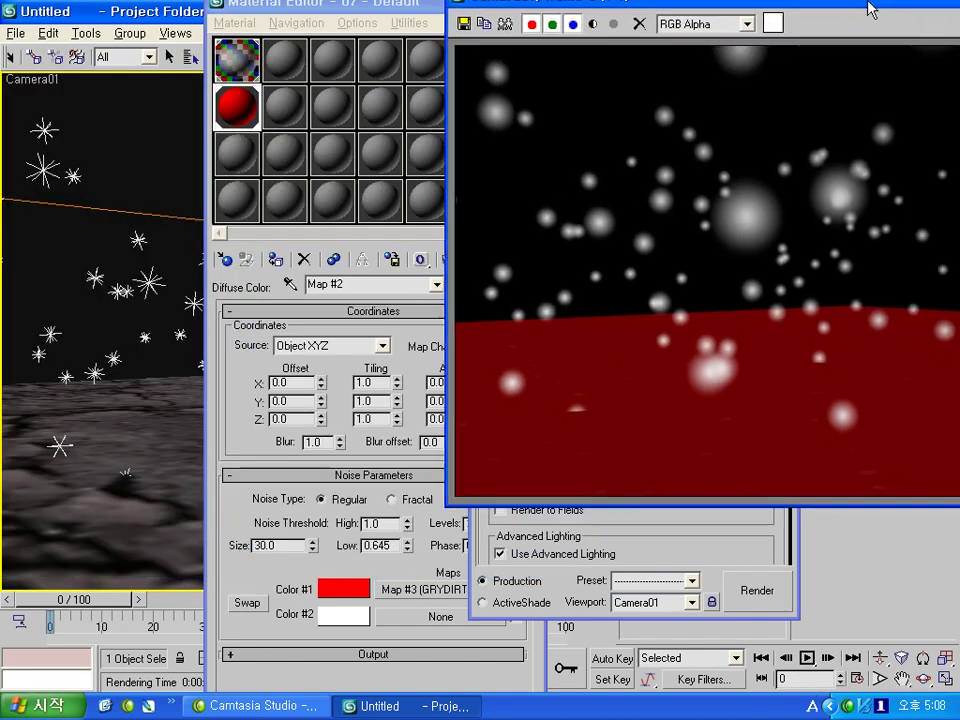
drag(437, 90, 922, 16)
mouse_move(407, 524)
mouse_down()
mouse_move(409, 570)
mouse_move(407, 449)
mouse_up()
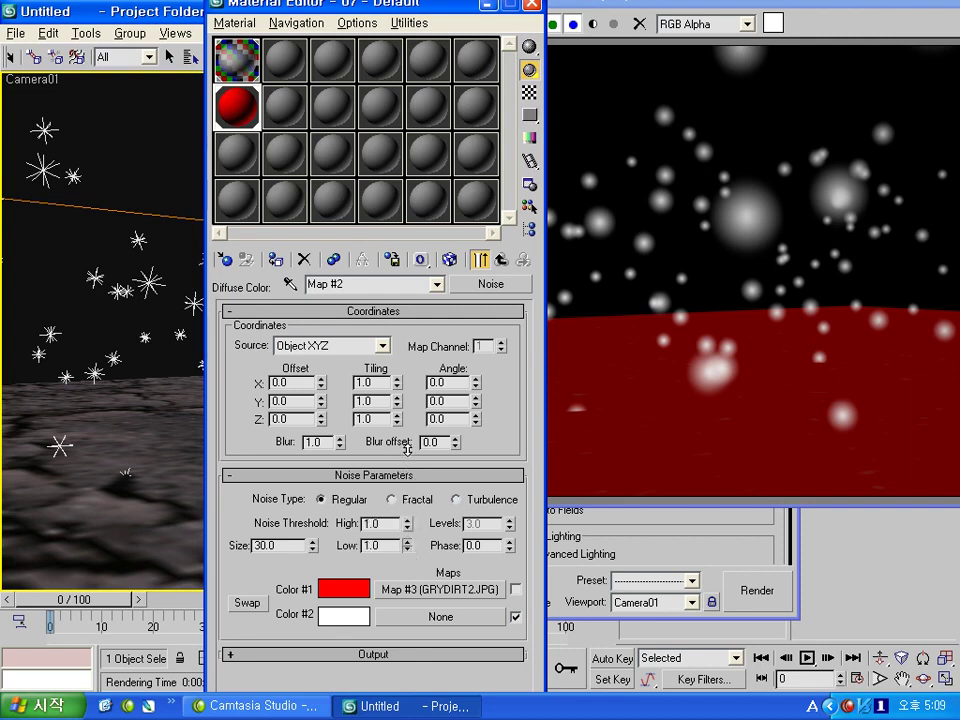
- Lower the Noise thresholds to High 0.32 and Low 0.095 and re-render the ground
mouse_move(407, 548)
mouse_down()
mouse_move(407, 583)
mouse_move(405, 531)
mouse_up()
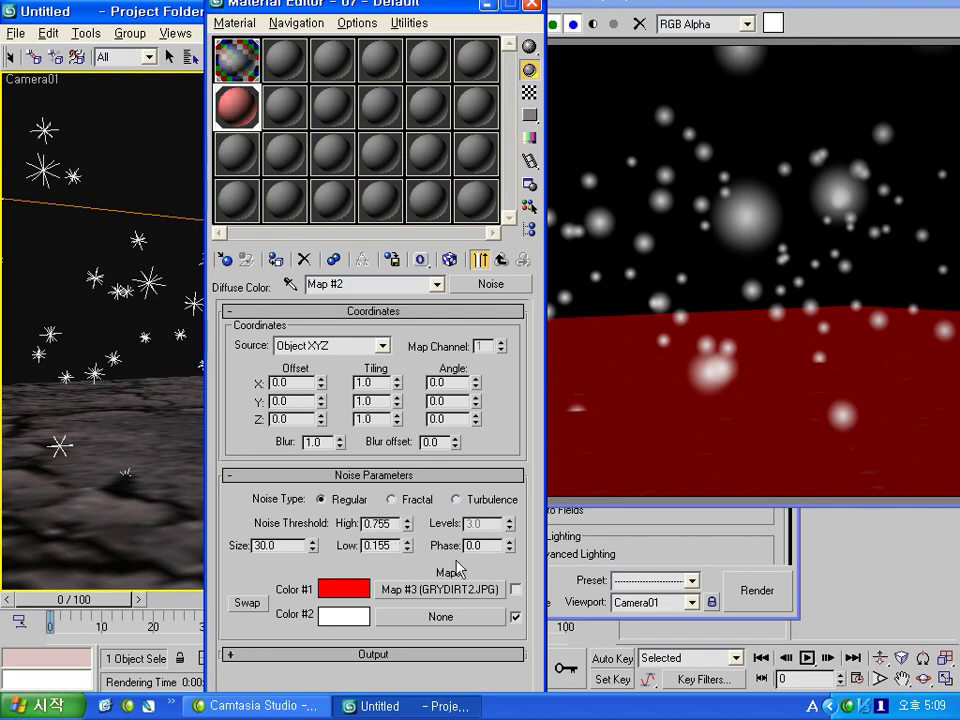
mouse_move(407, 545)
mouse_down()
mouse_move(409, 556)
mouse_move(409, 541)
mouse_up()
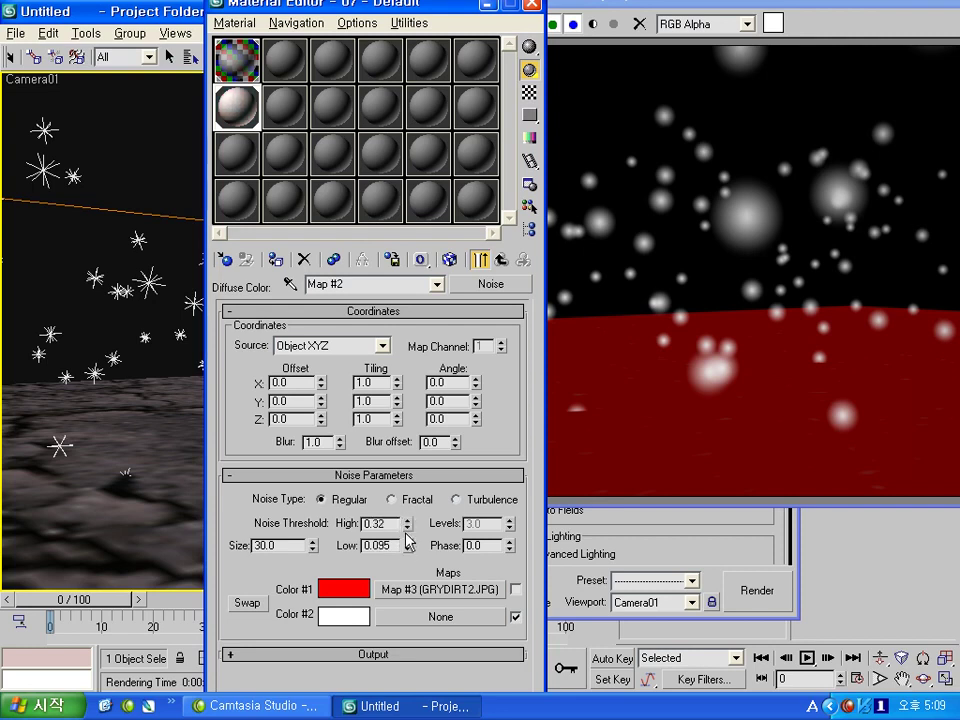
click(784, 602)
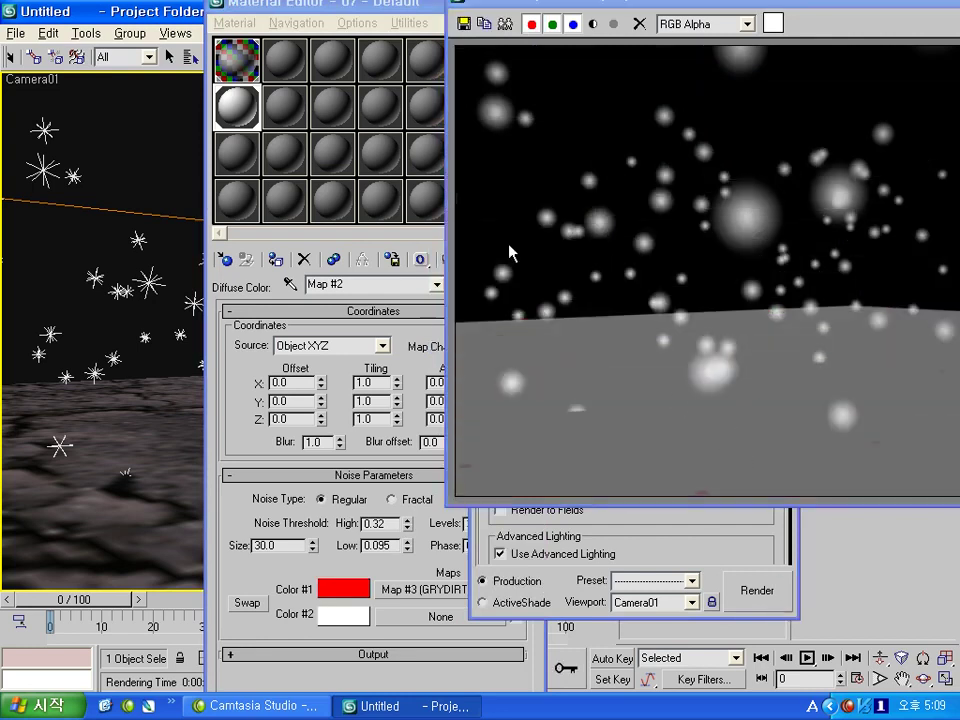
click(369, 6)
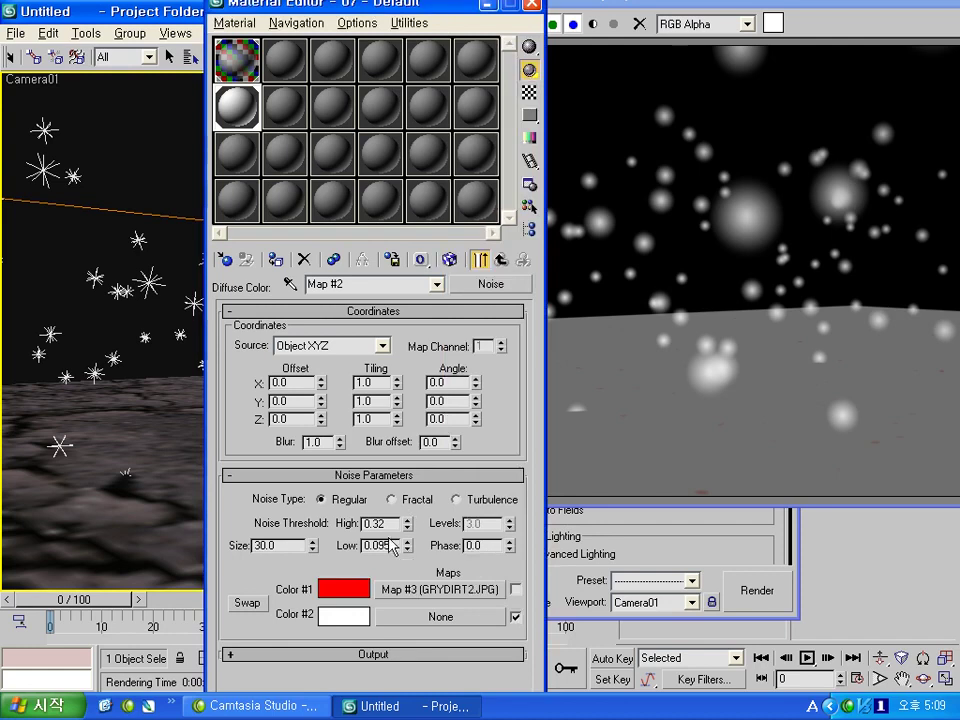
click(713, 540)
drag(838, 5, 425, 8)
- Turn on Auto Key, set Noise Low to 0.0 and High back to 1.0
click(641, 8)
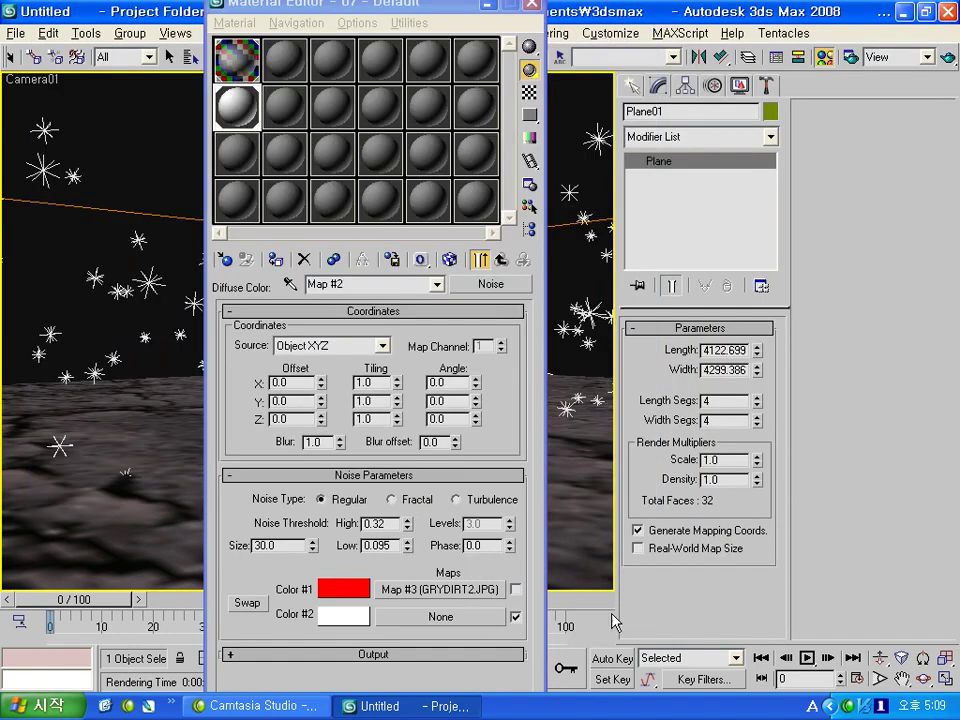
click(601, 660)
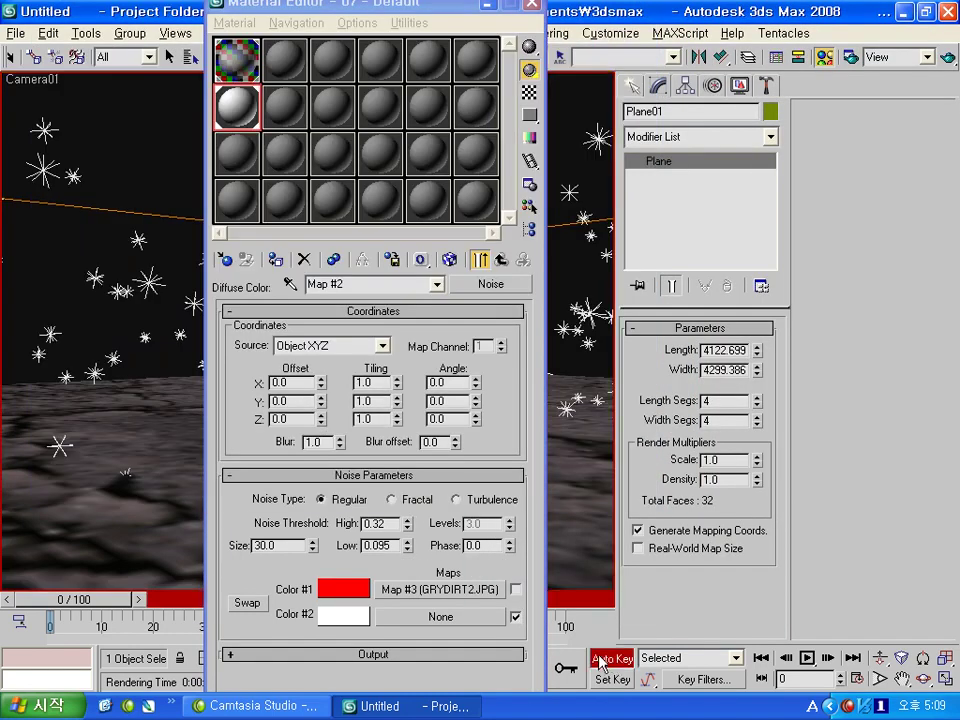
click(407, 548)
text(1)
key(Return)
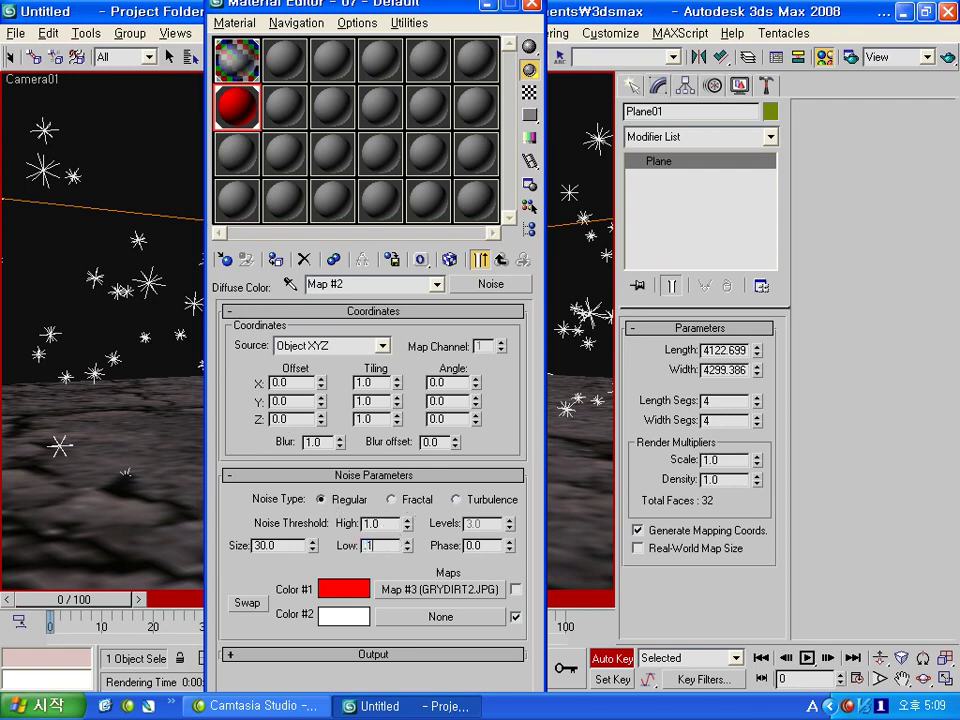
text(0.1)
key(Return)
click(404, 511)
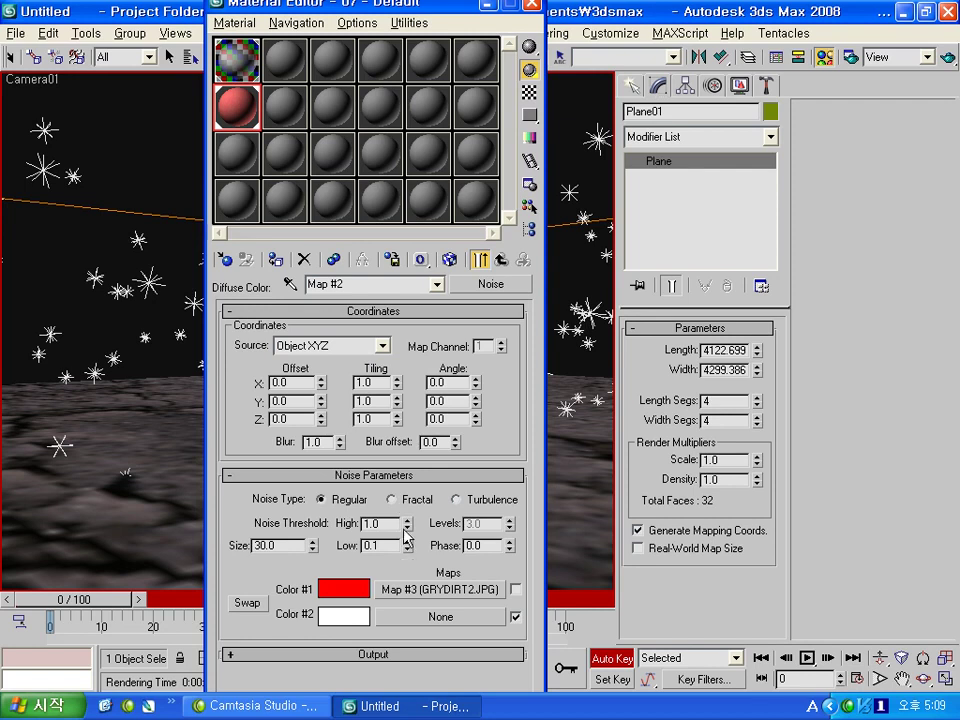
click(406, 548)
right_click(407, 546)
click(406, 526)
mouse_move(407, 526)
mouse_down()
mouse_move(407, 515)
mouse_move(407, 536)
mouse_up()
click(407, 526)
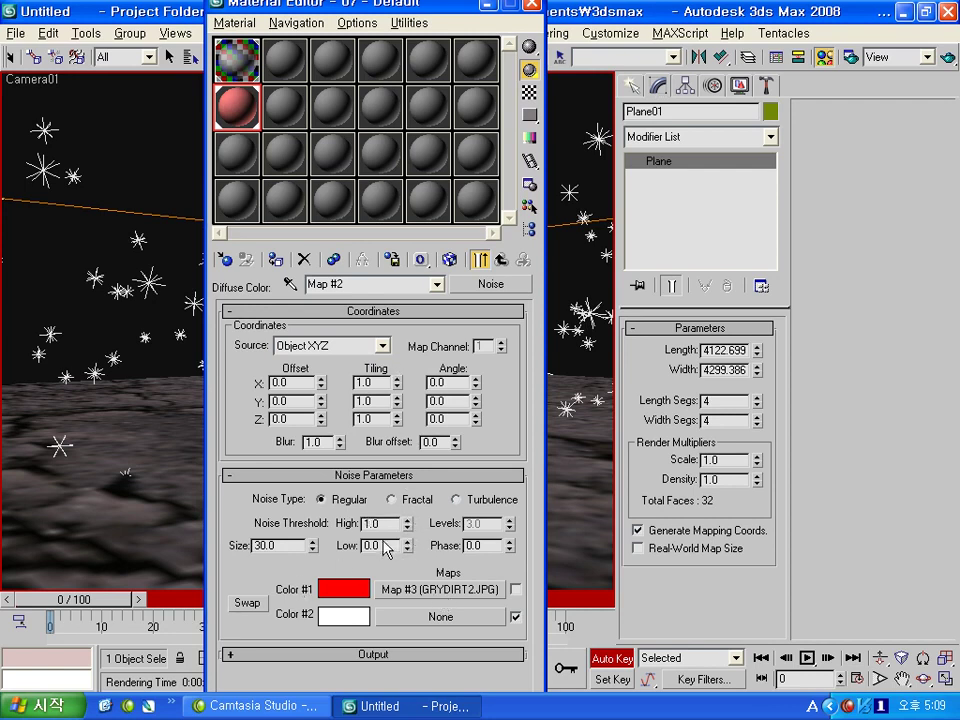
- Key the Noise High threshold down to 0.505 at frame 50
drag(68, 608, 306, 611)
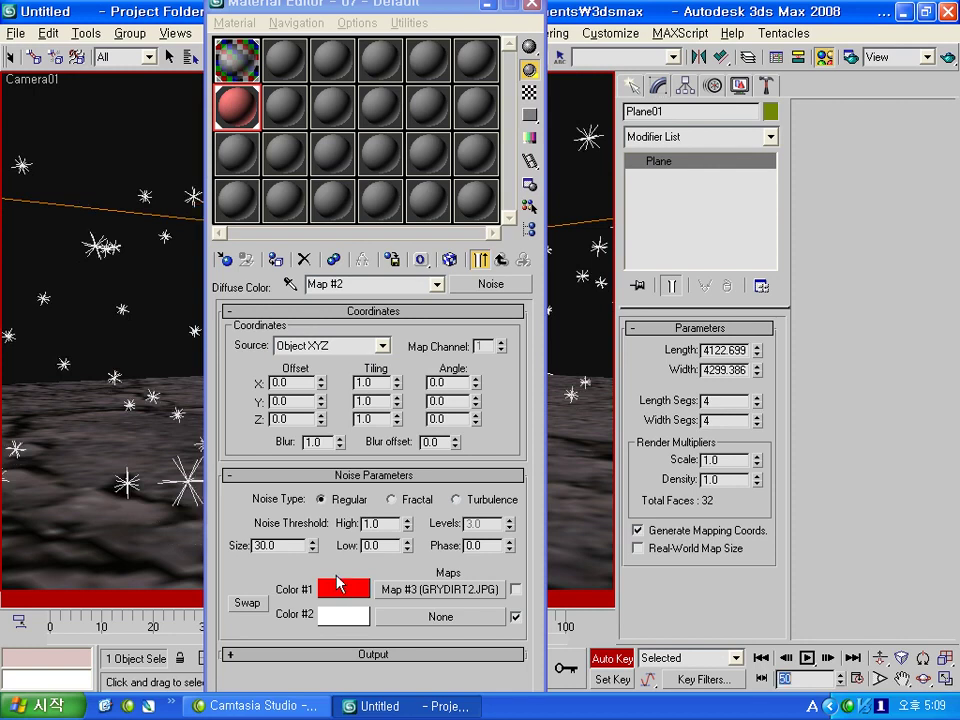
drag(408, 527, 408, 540)
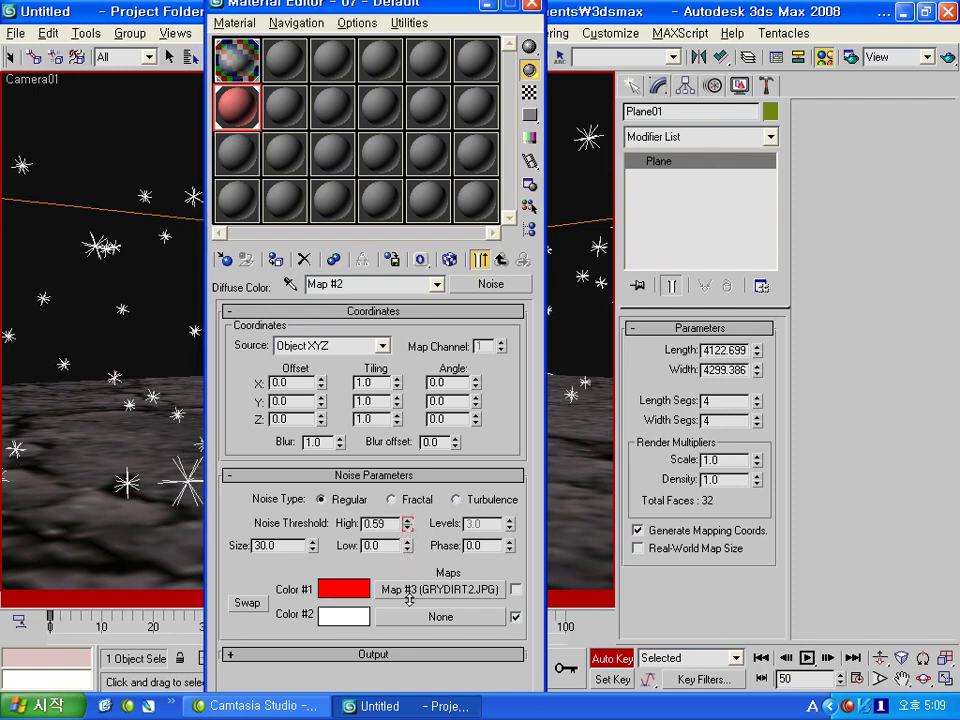
drag(409, 599, 410, 625)
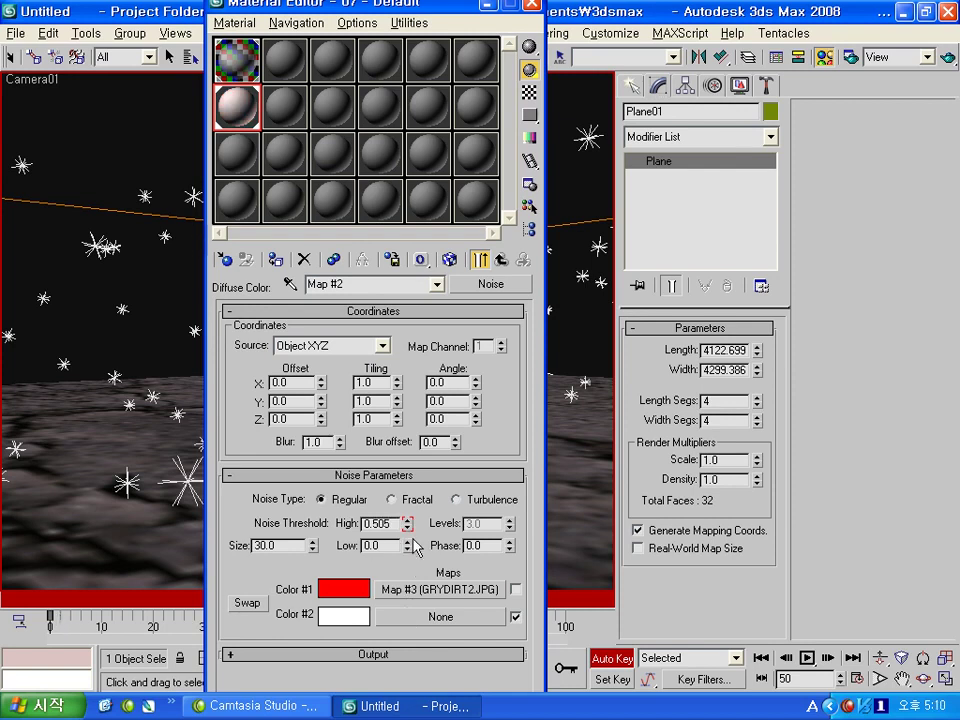
drag(398, 8, 767, 8)
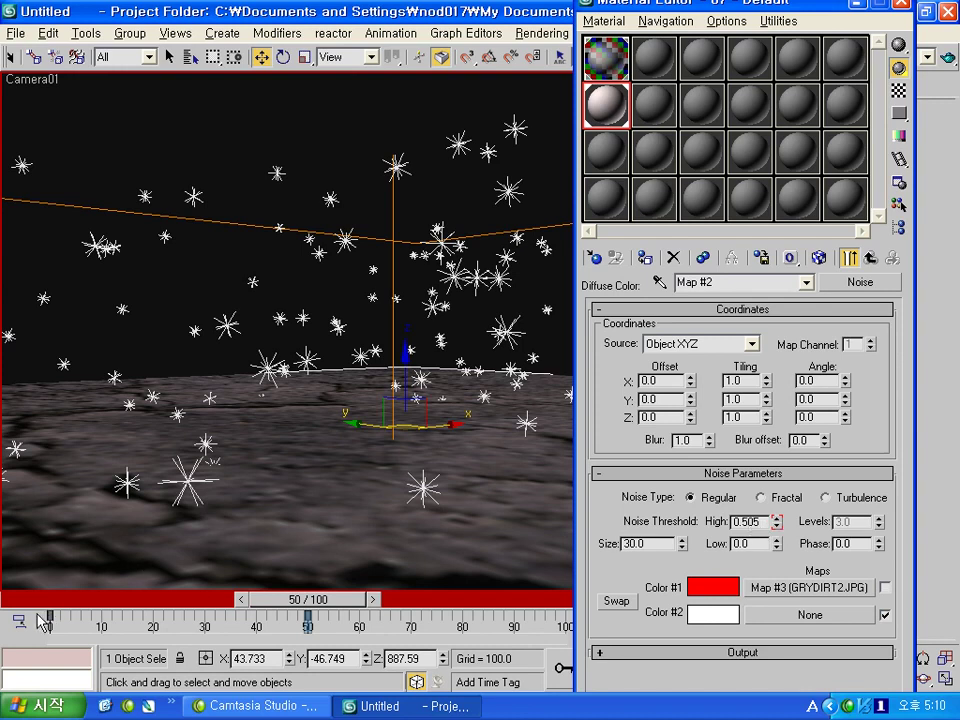
- Change the Noise Size to 2.0
drag(310, 600, 235, 605)
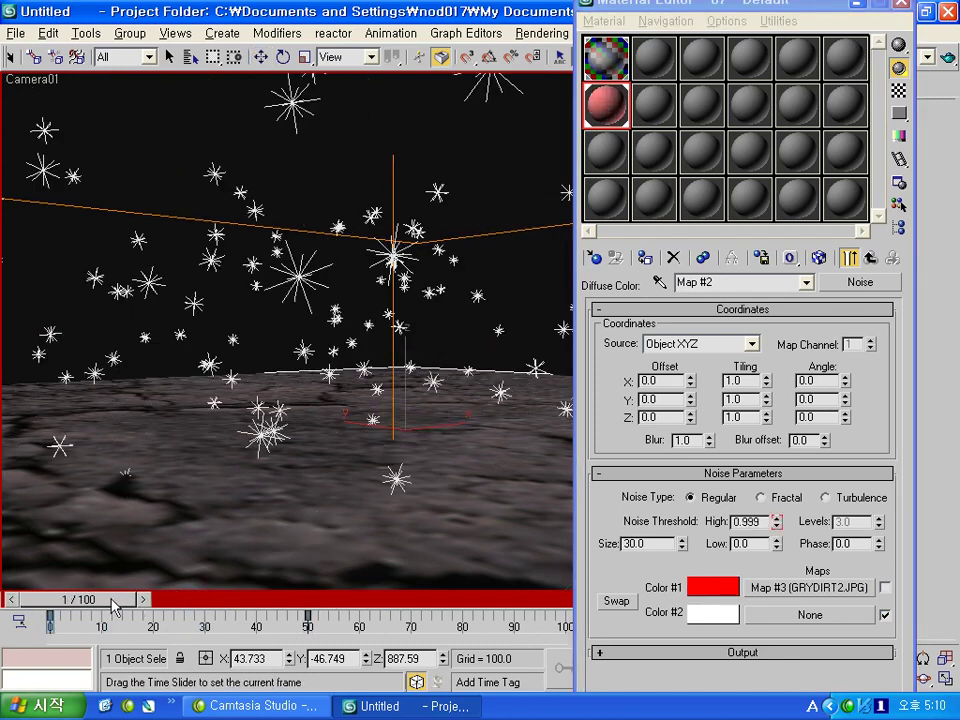
key(w)
mouse_move(235, 605)
mouse_down()
mouse_move(321, 605)
mouse_move(193, 603)
mouse_move(393, 603)
mouse_move(75, 603)
mouse_move(377, 600)
mouse_up()
key(w)
double_click(657, 544)
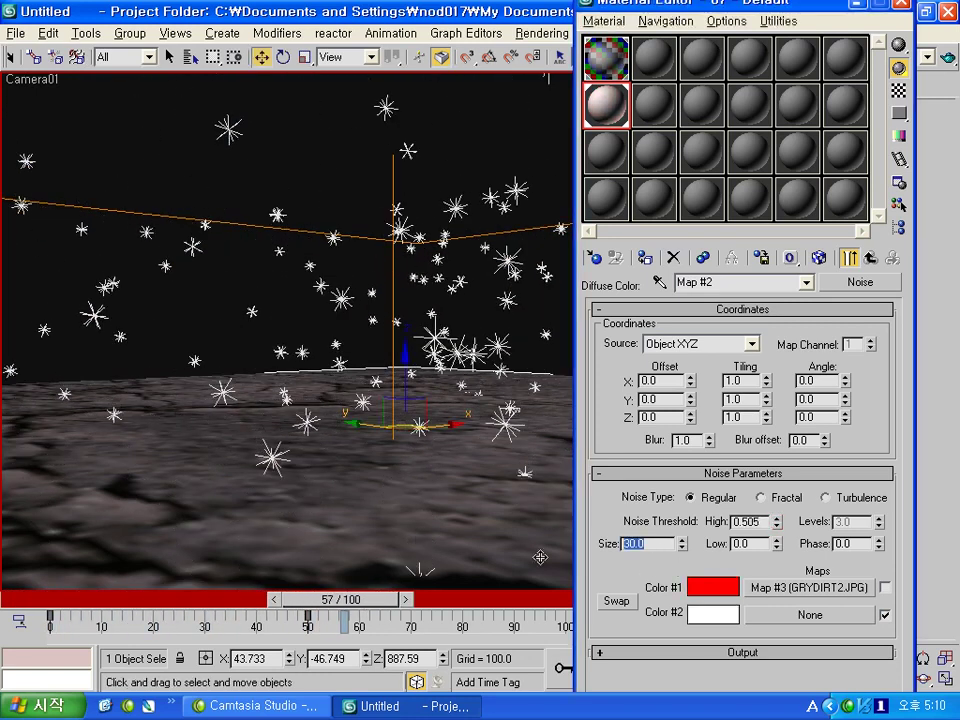
text(2)
key(Return)
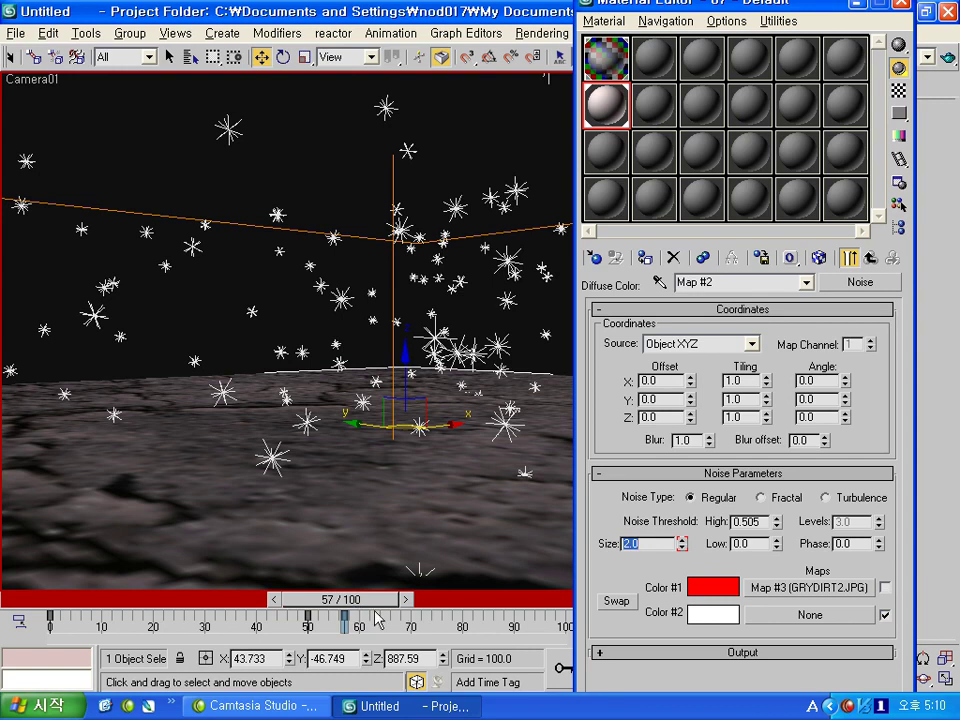
- Render the Camera01 view at frame 36
mouse_move(375, 600)
mouse_down()
mouse_move(391, 600)
mouse_move(108, 600)
mouse_move(405, 606)
mouse_move(50, 600)
mouse_up()
key(w)
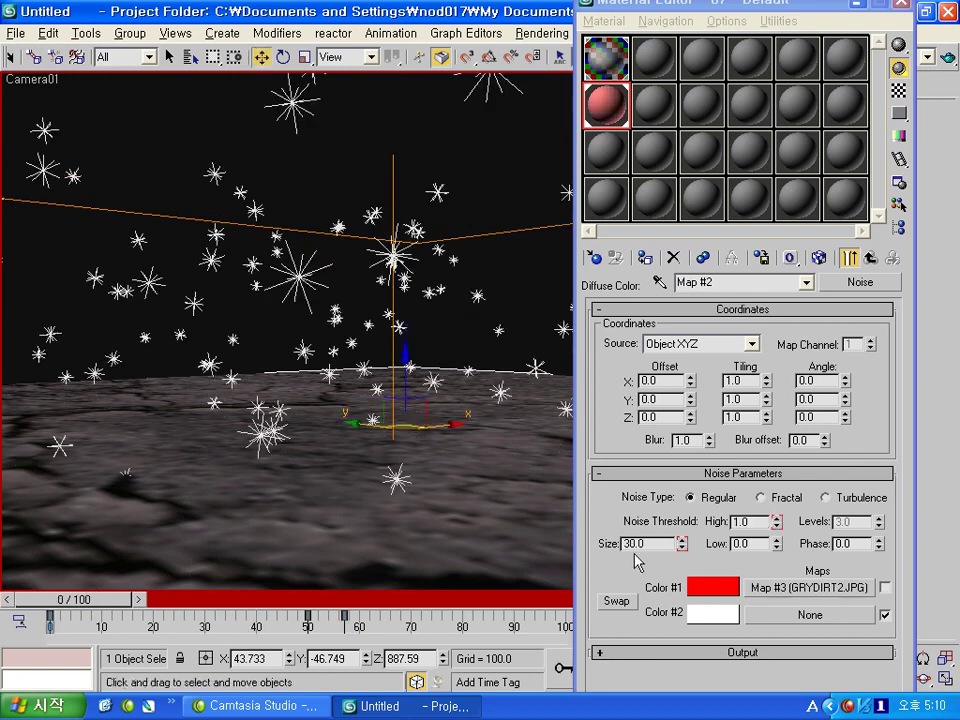
drag(645, 543, 554, 546)
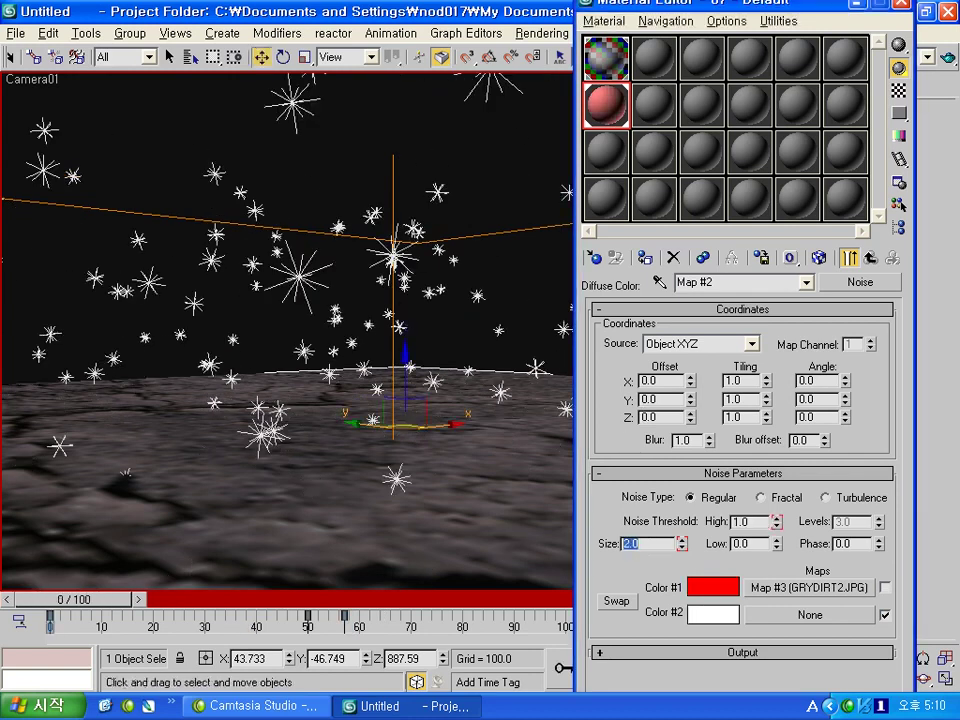
drag(95, 607, 358, 606)
mouse_move(794, 11)
mouse_down()
mouse_move(74, 11)
mouse_move(712, 8)
mouse_up()
mouse_move(345, 614)
mouse_down()
mouse_move(204, 614)
mouse_move(235, 614)
mouse_up()
key(shift+q)
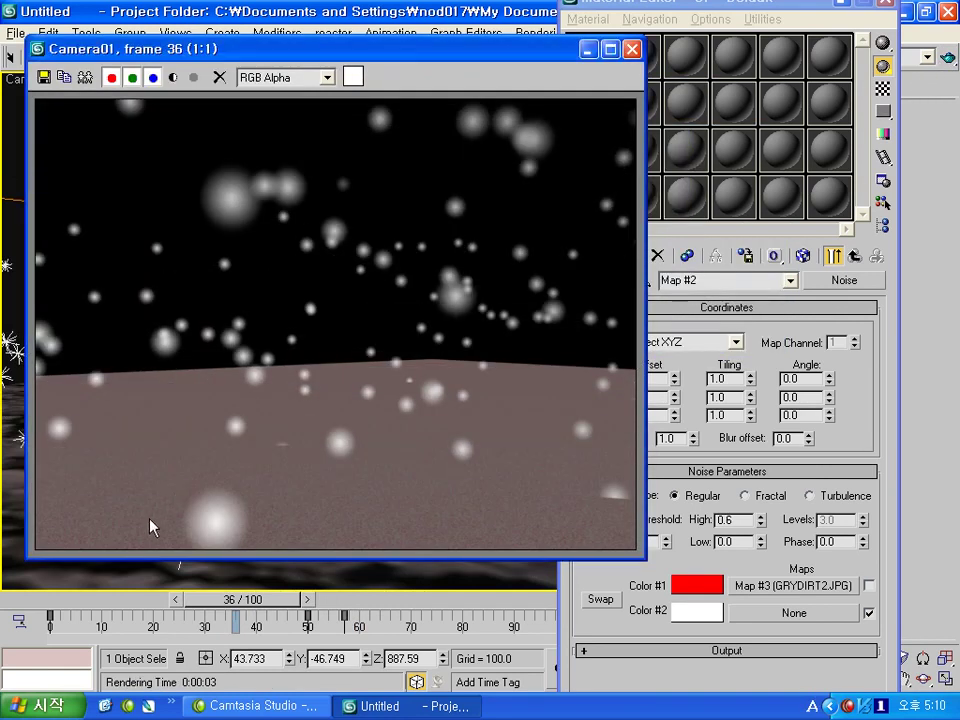
- Set the Noise Size back to 30.0 and re-render frame 36
click(565, 562)
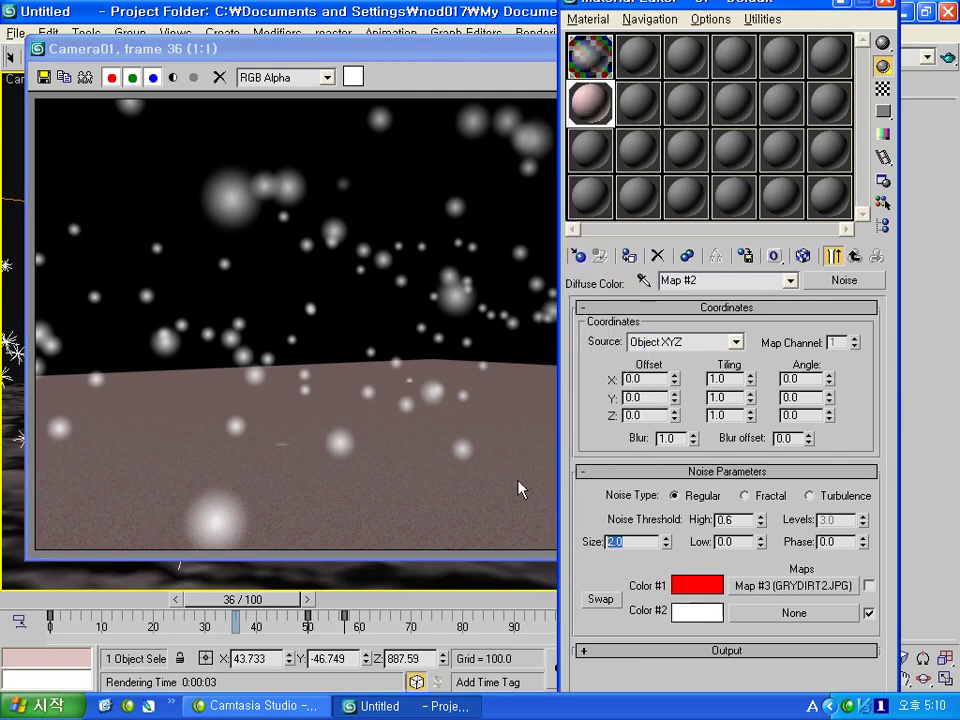
text(2)
key(Return)
click(945, 58)
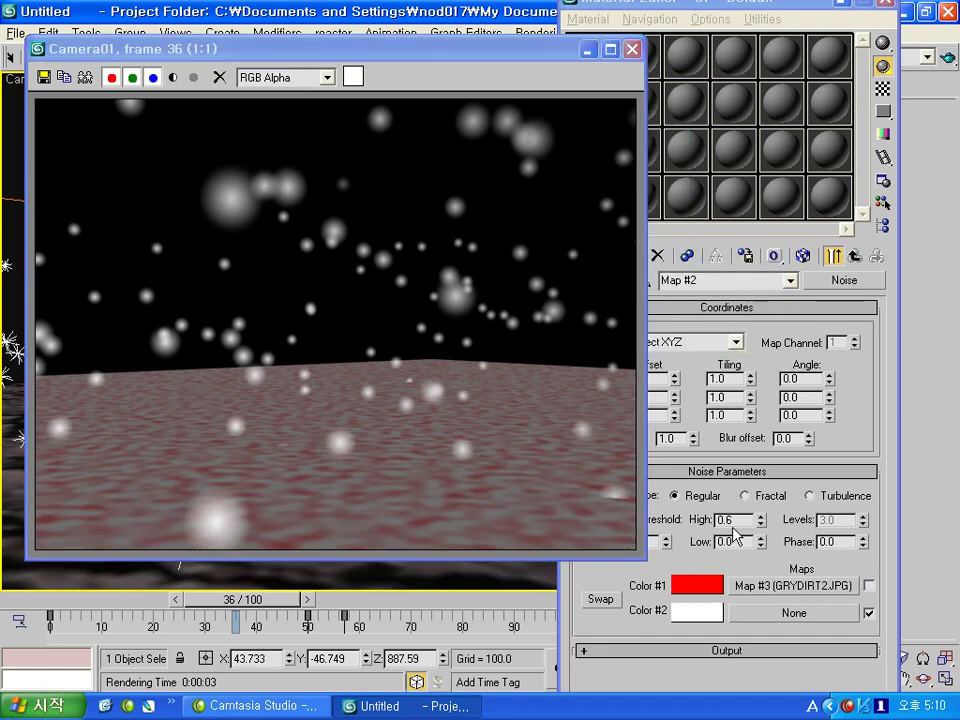
click(695, 557)
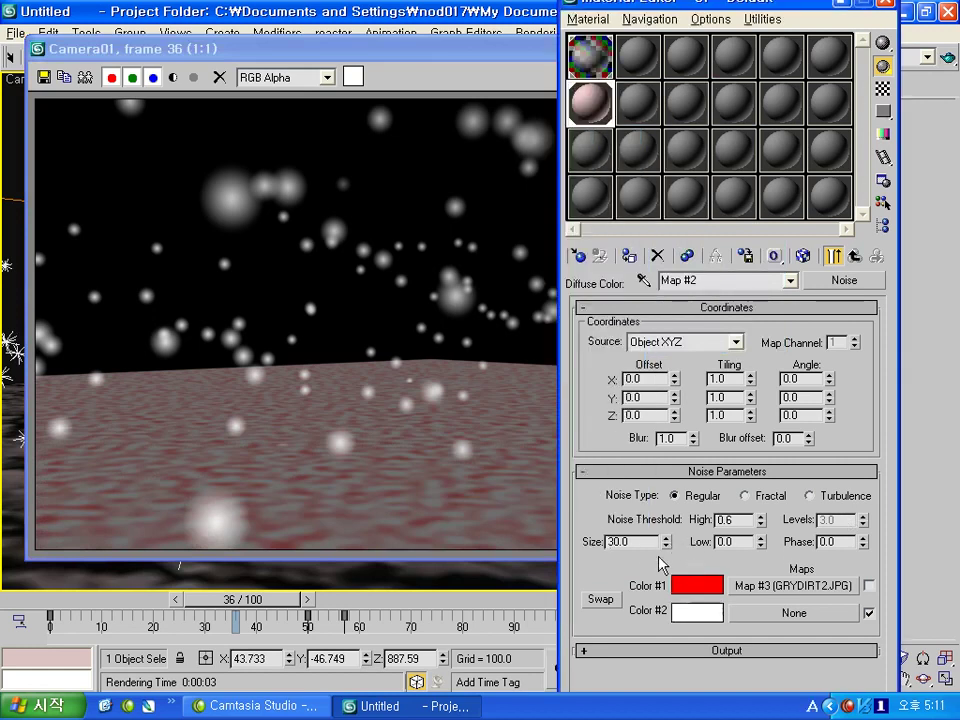
mouse_move(280, 600)
mouse_down()
mouse_move(395, 600)
mouse_move(190, 606)
mouse_move(400, 606)
mouse_move(52, 608)
mouse_move(87, 608)
mouse_up()
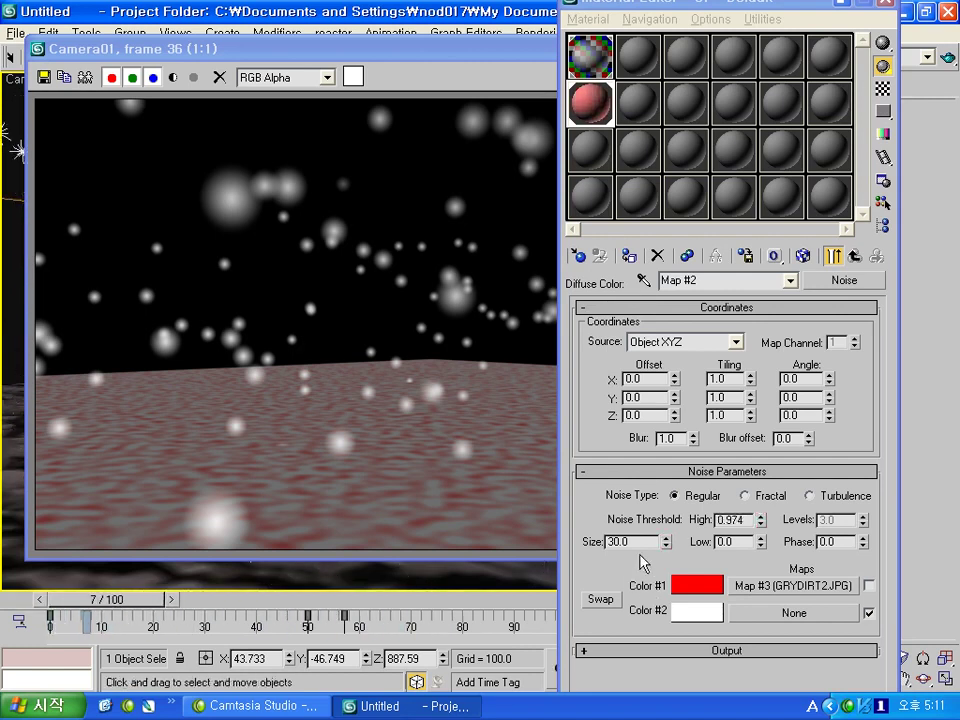
- Switch the ground noise to Fractal and test-render Camera01, then render frame 25
click(767, 496)
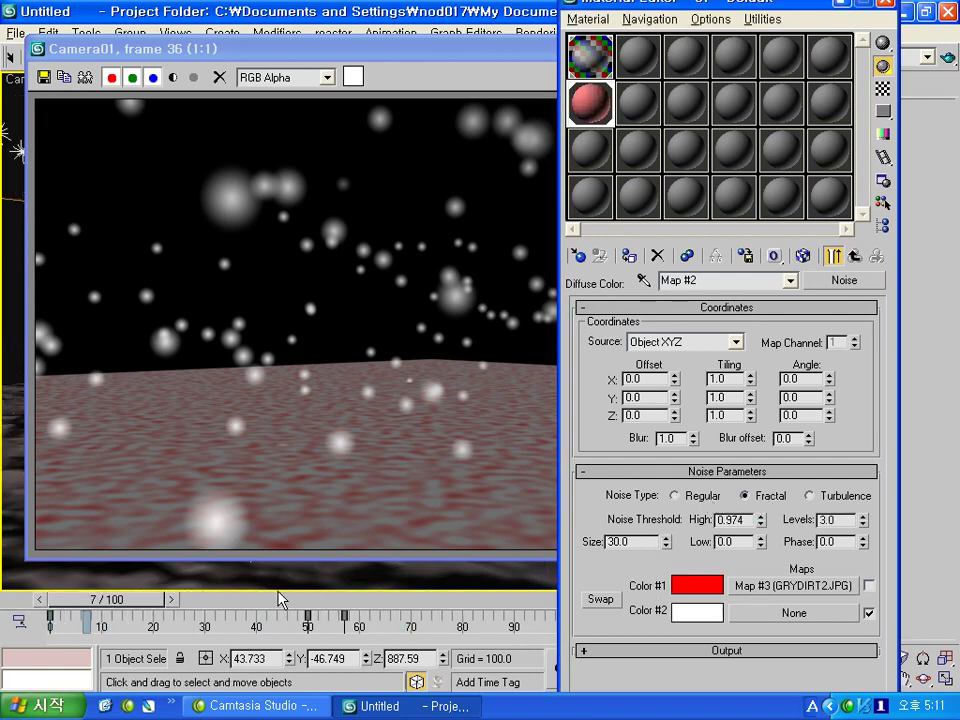
key(shift+q)
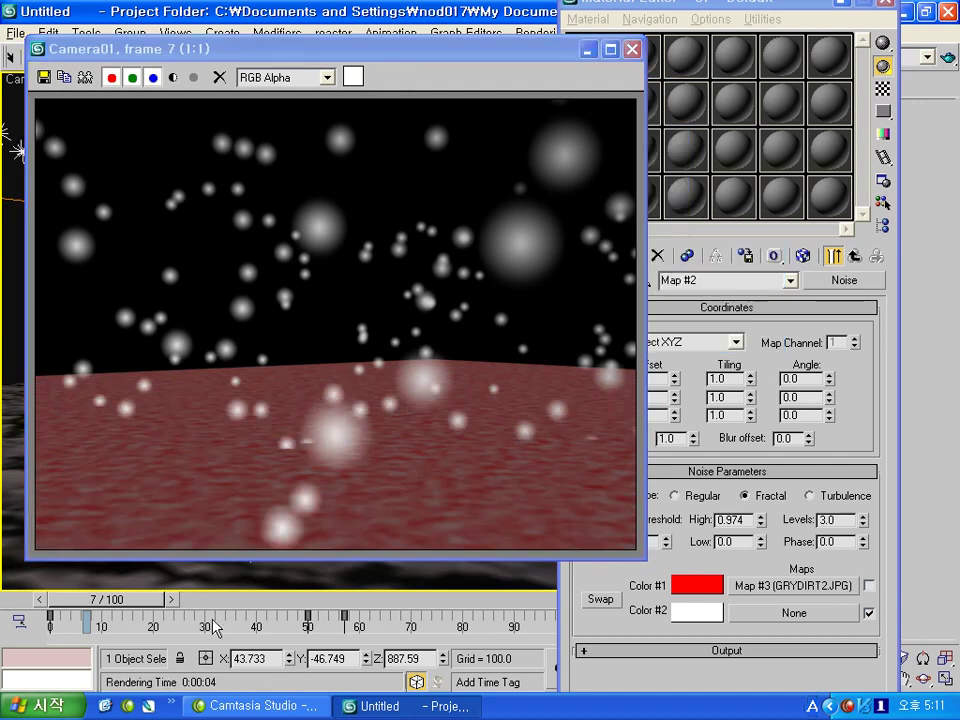
drag(146, 609, 235, 604)
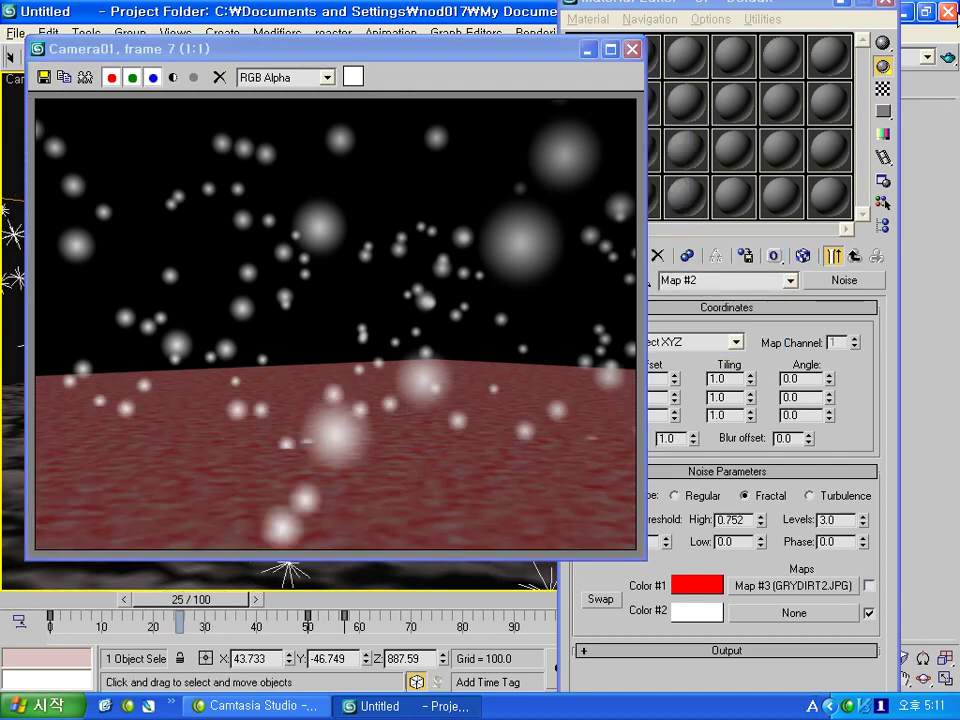
click(949, 60)
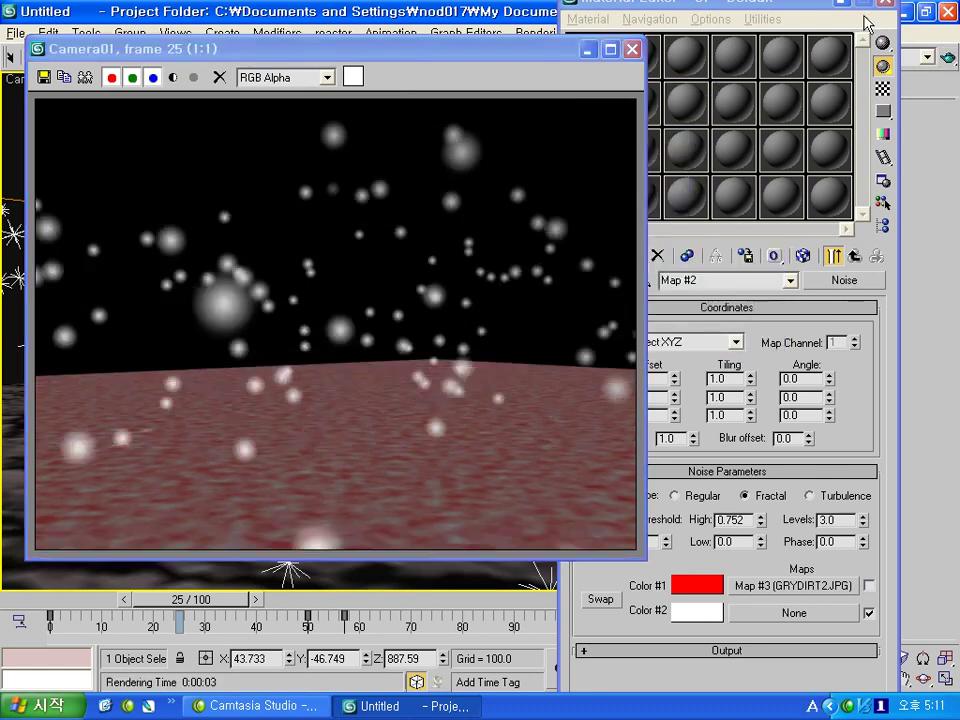
- Test-render Camera01 at frames 38, 56 and 70, then scrub back toward frame 35
drag(190, 599, 250, 599)
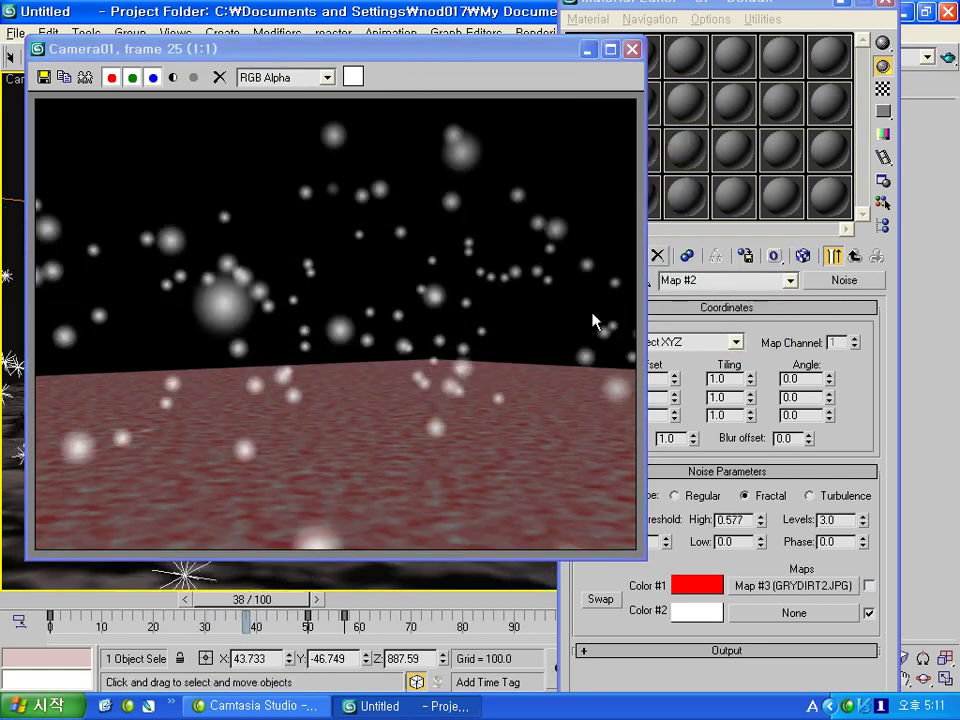
click(952, 61)
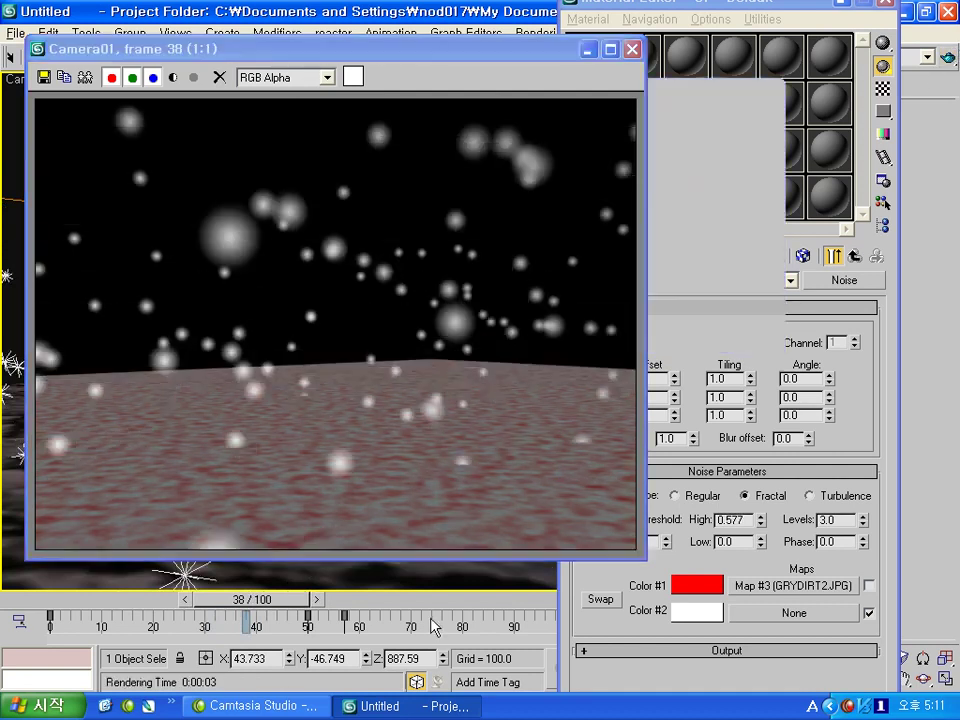
drag(255, 599, 340, 599)
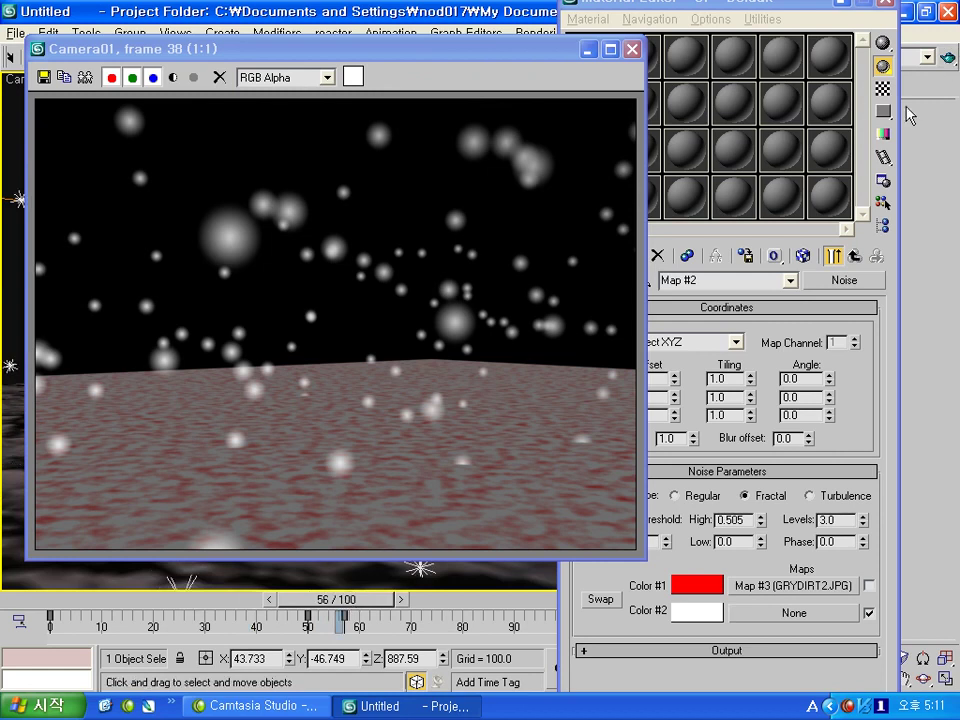
key(shift+q)
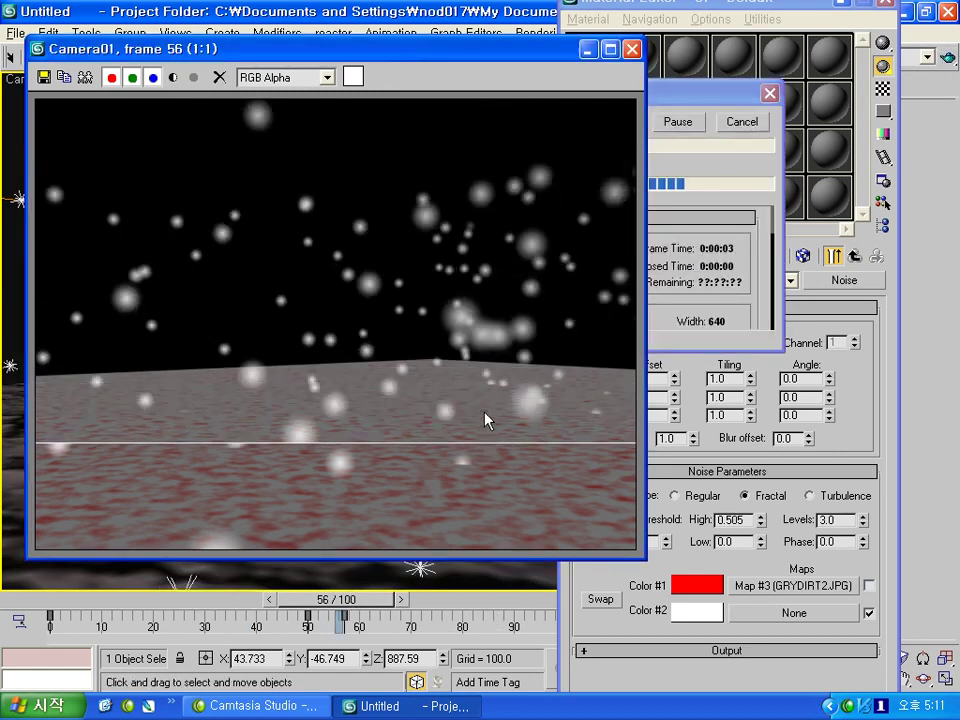
drag(336, 599, 402, 599)
click(948, 62)
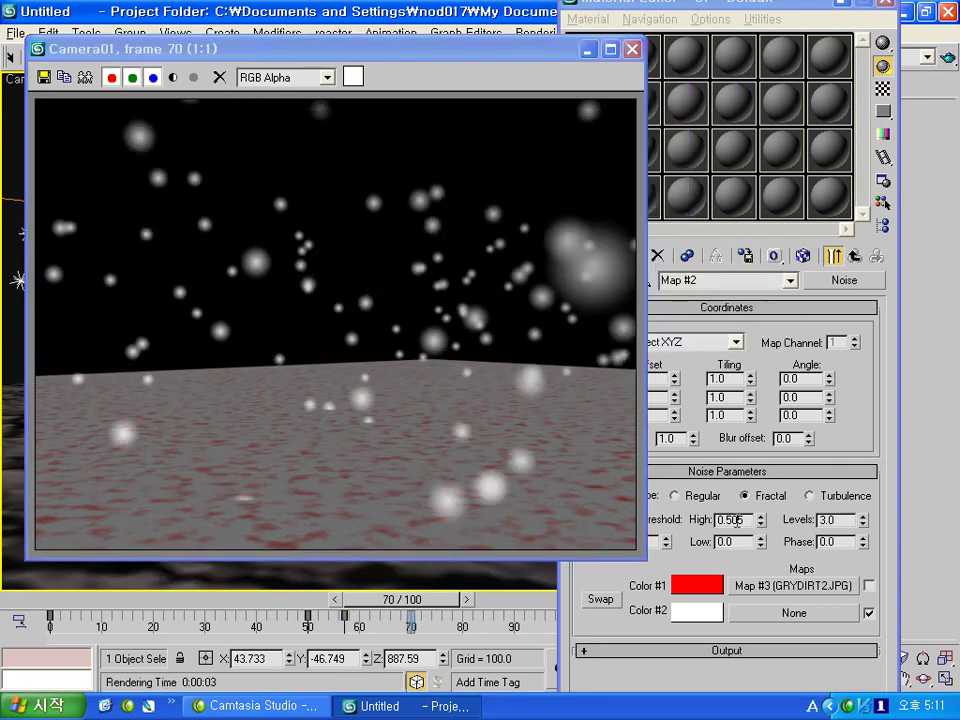
mouse_move(420, 610)
mouse_down()
mouse_move(45, 614)
mouse_move(307, 599)
mouse_up()
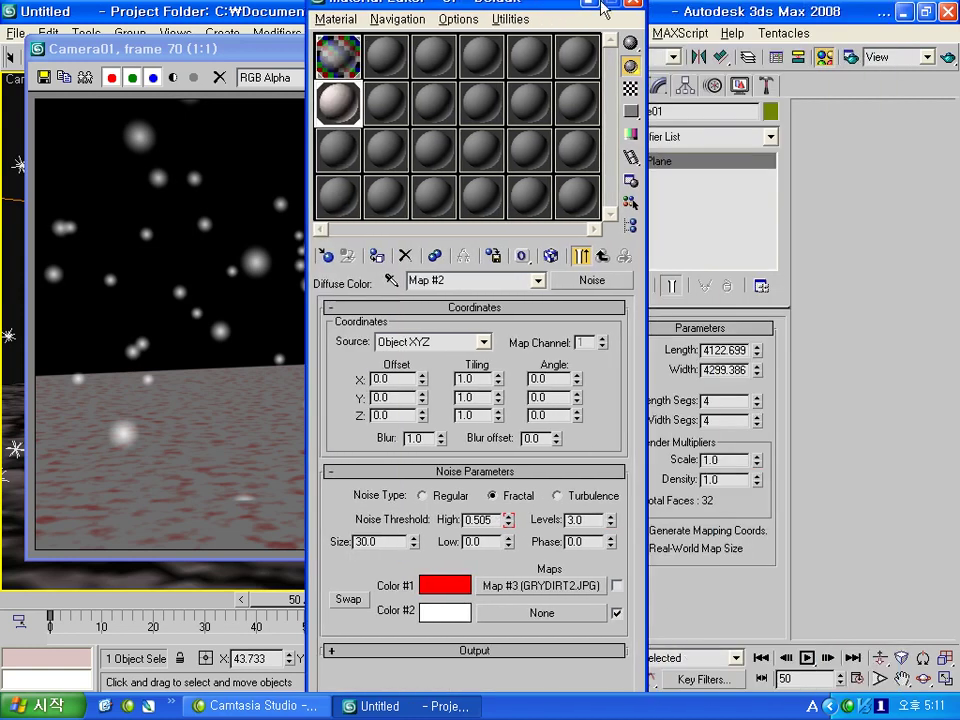
- With Auto Key on, animate a lower Noise High threshold for the ground material
drag(604, 9, 404, 9)
click(615, 658)
drag(307, 521, 307, 556)
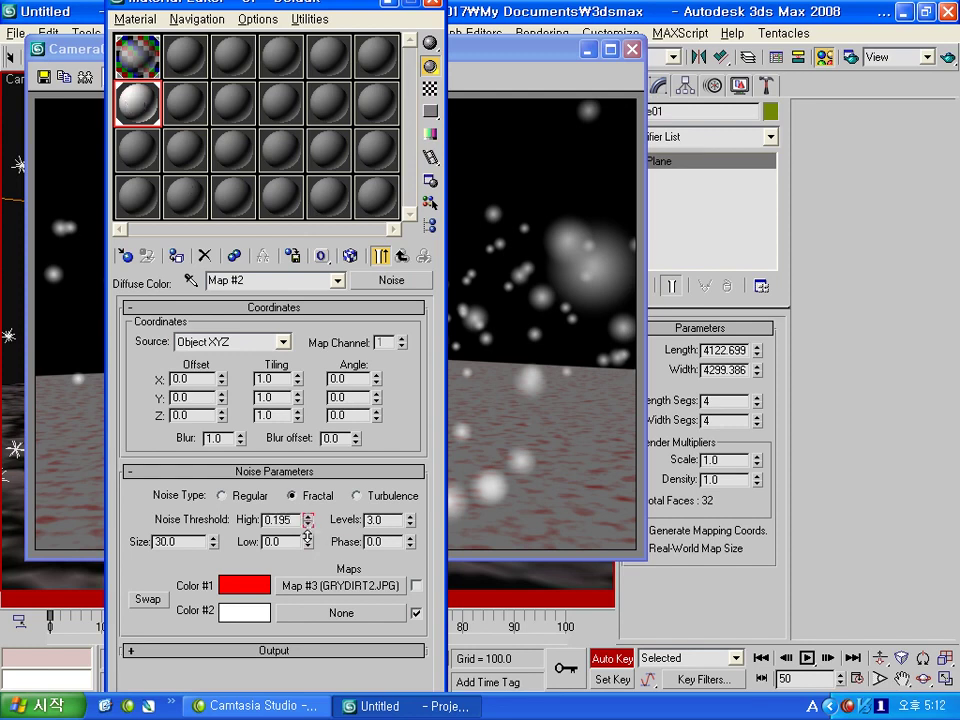
key(m)
- Render Camera01 at frame 69, then close the rendered frame window
drag(301, 599, 466, 617)
drag(404, 612, 418, 612)
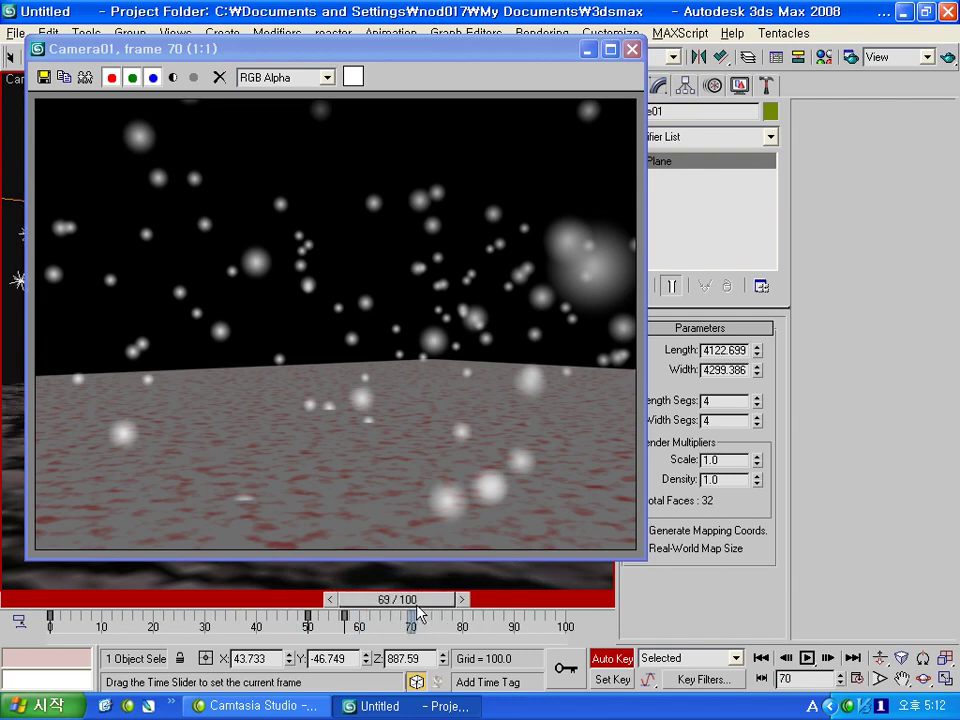
click(948, 57)
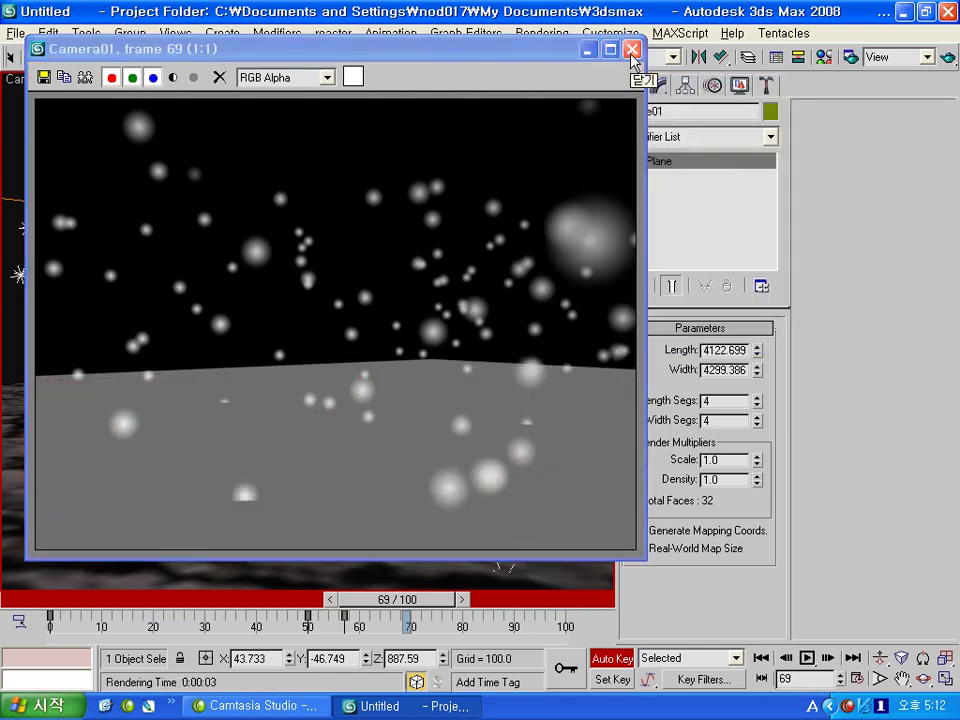
mouse_move(531, 57)
mouse_down()
mouse_move(684, 62)
mouse_move(816, 158)
mouse_move(640, 78)
mouse_up()
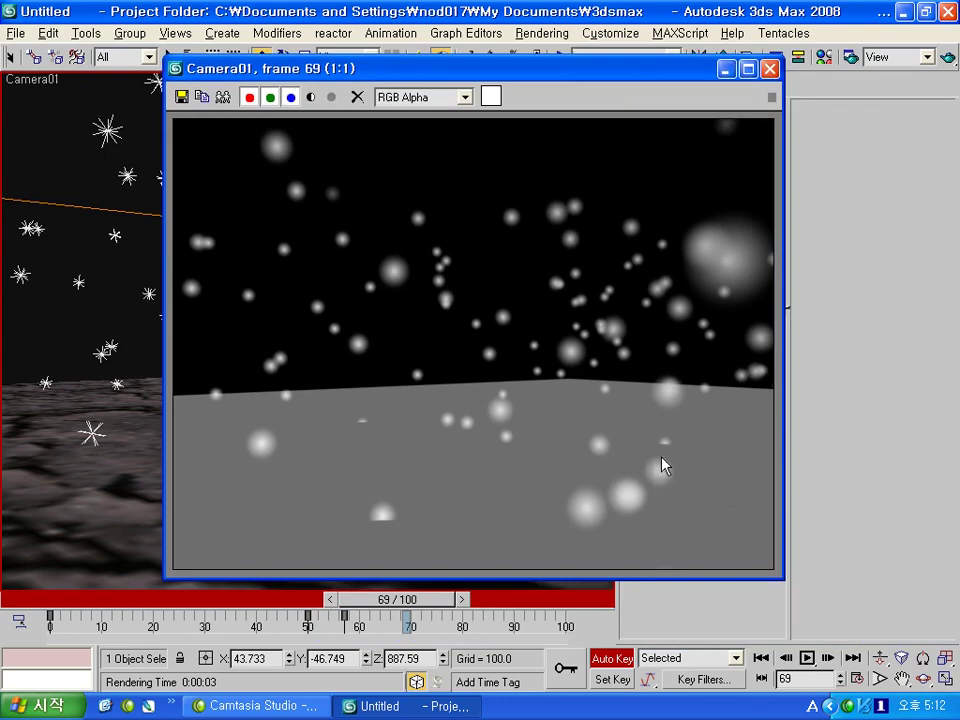
drag(678, 66, 653, 76)
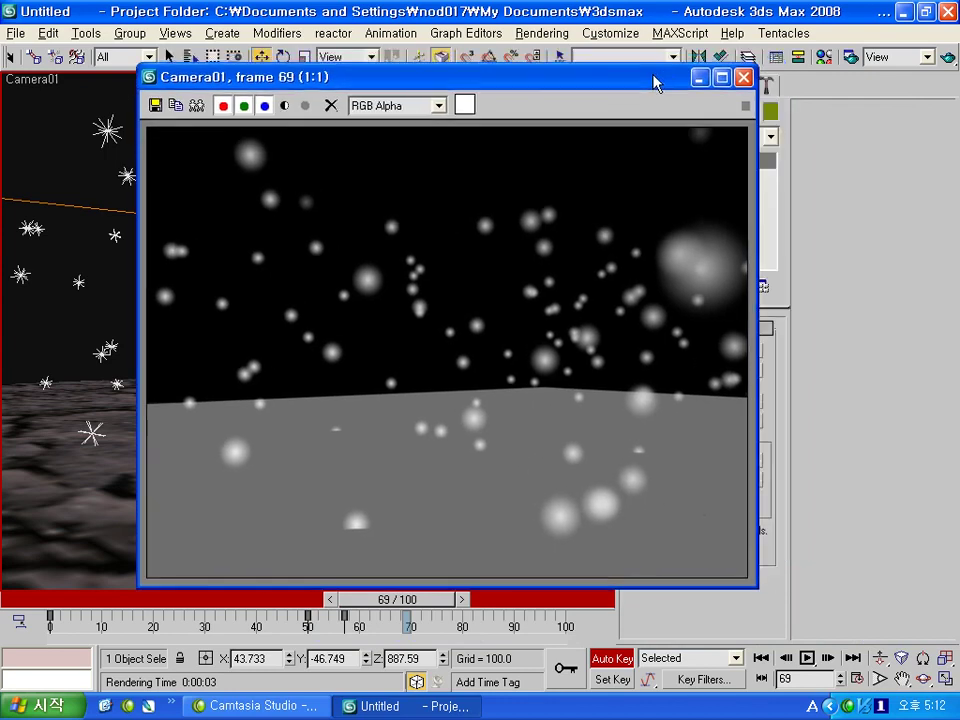
click(742, 78)
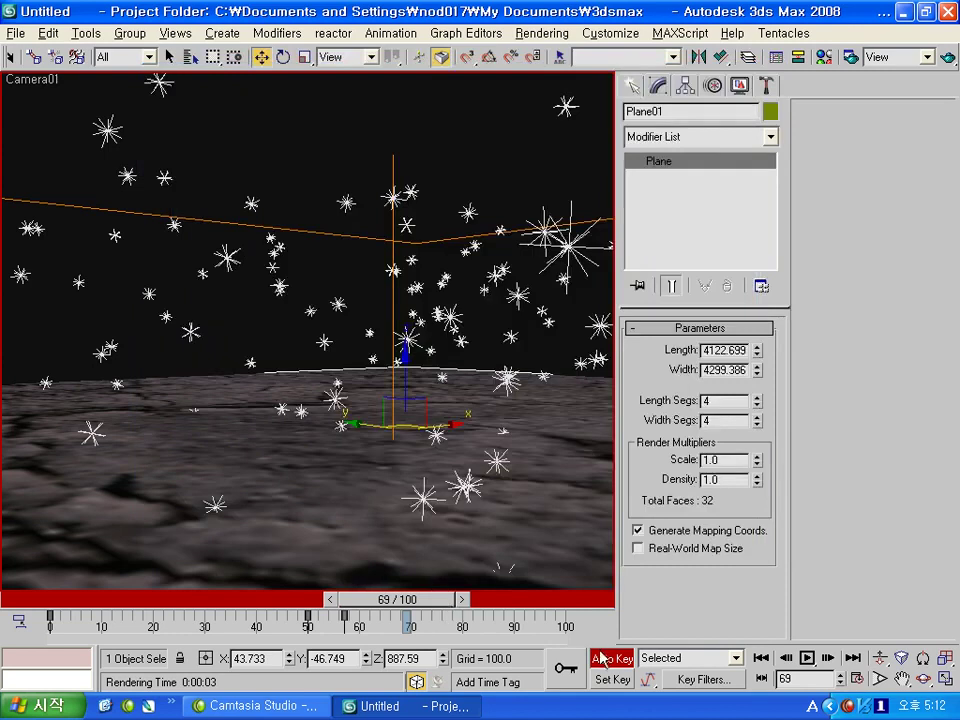
- Return the time slider to frame 0 and switch to the Move tool
mouse_move(400, 599)
mouse_down()
mouse_move(75, 605)
mouse_move(217, 605)
mouse_up()
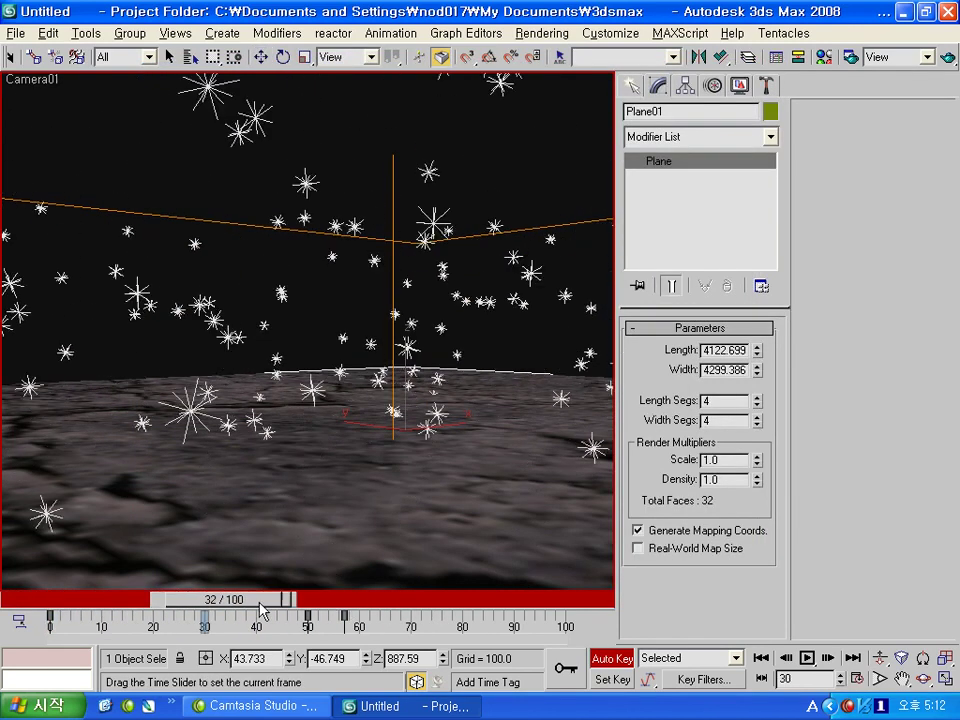
drag(217, 605, 50, 605)
key(w)
- In Render Scene, set 320 x 240 output and start choosing the render output file
click(851, 58)
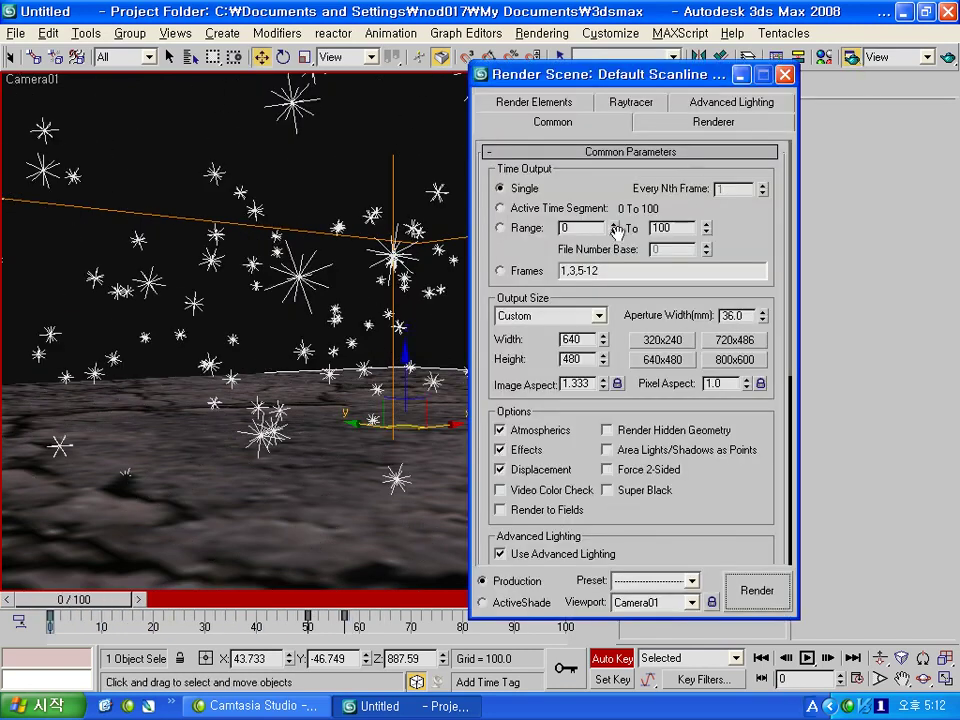
scroll(742, 492, down, 1)
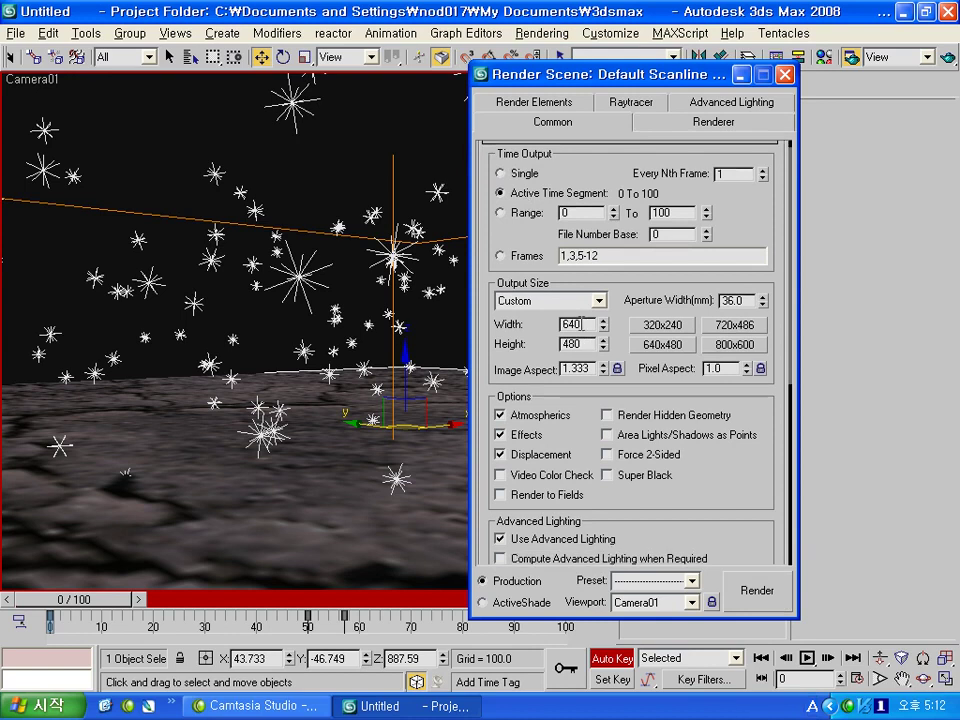
click(660, 325)
text(0)
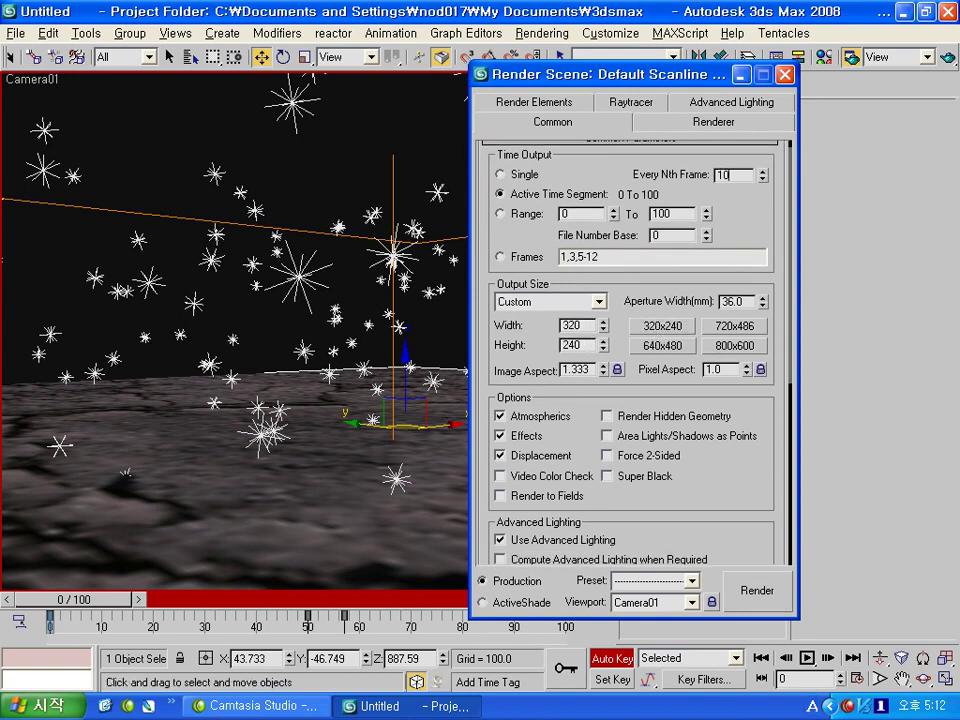
drag(747, 488, 707, 364)
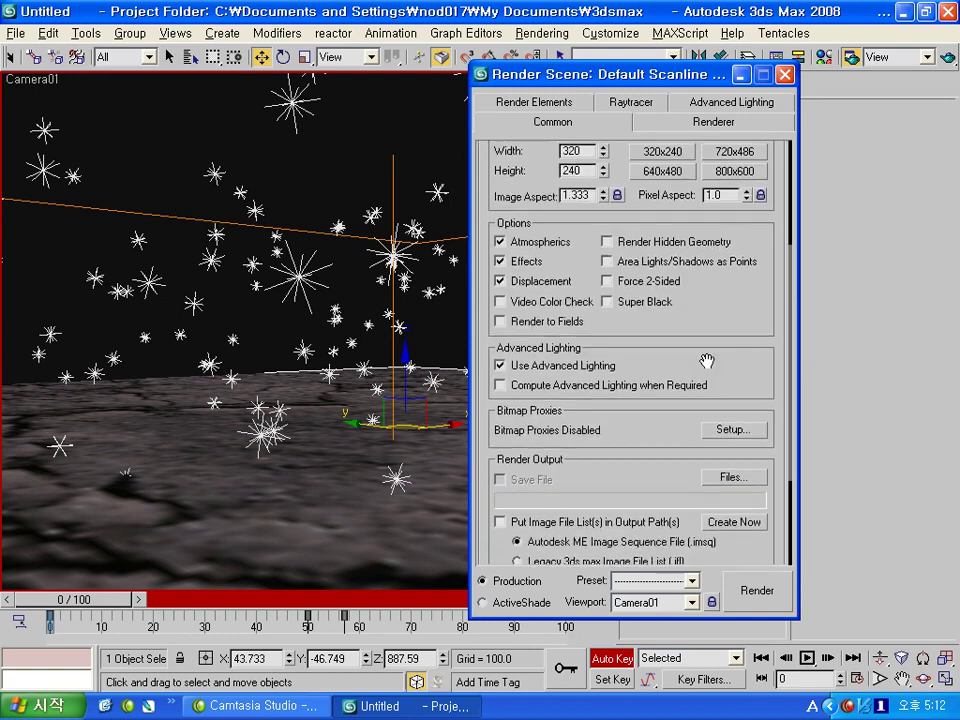
click(734, 476)
click(420, 126)
- Save the render output as AVI file 1 on the desktop, accepting default compression
click(420, 126)
click(420, 127)
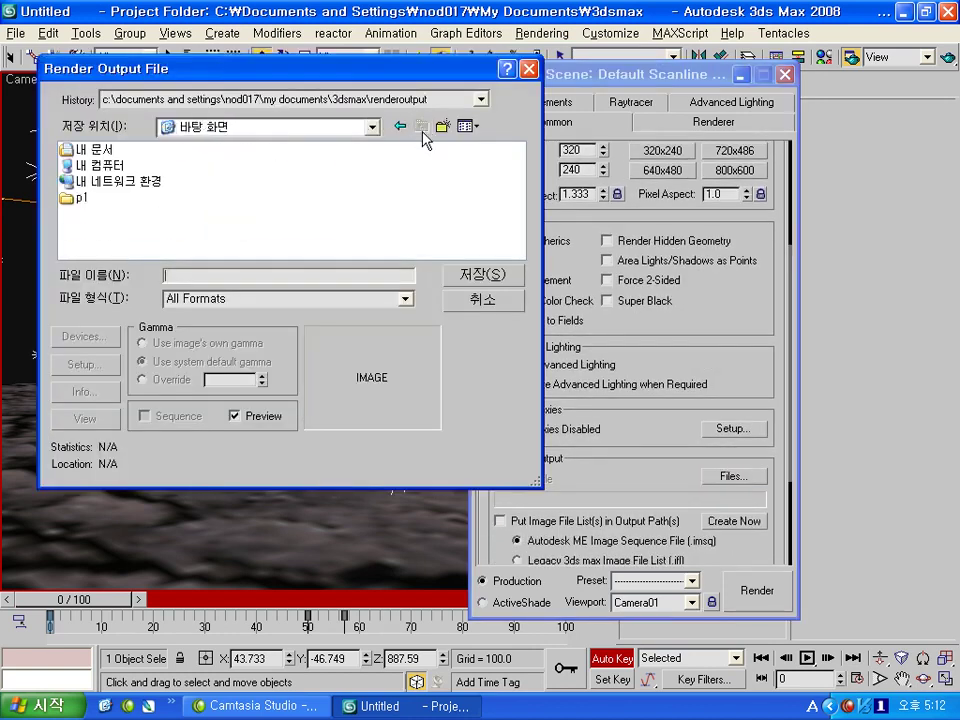
click(272, 298)
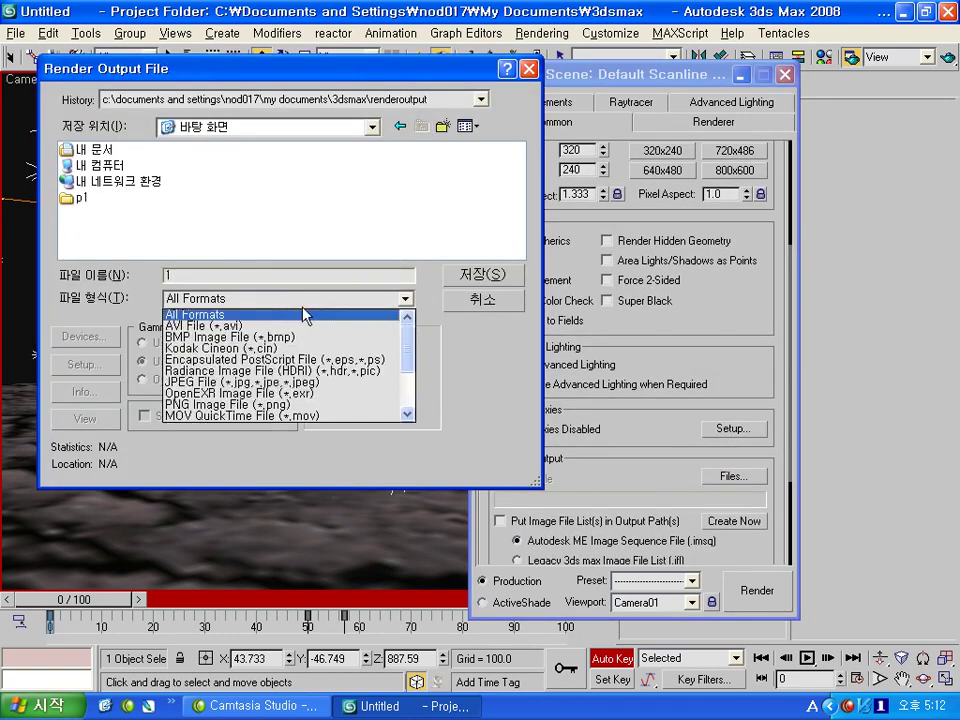
click(300, 328)
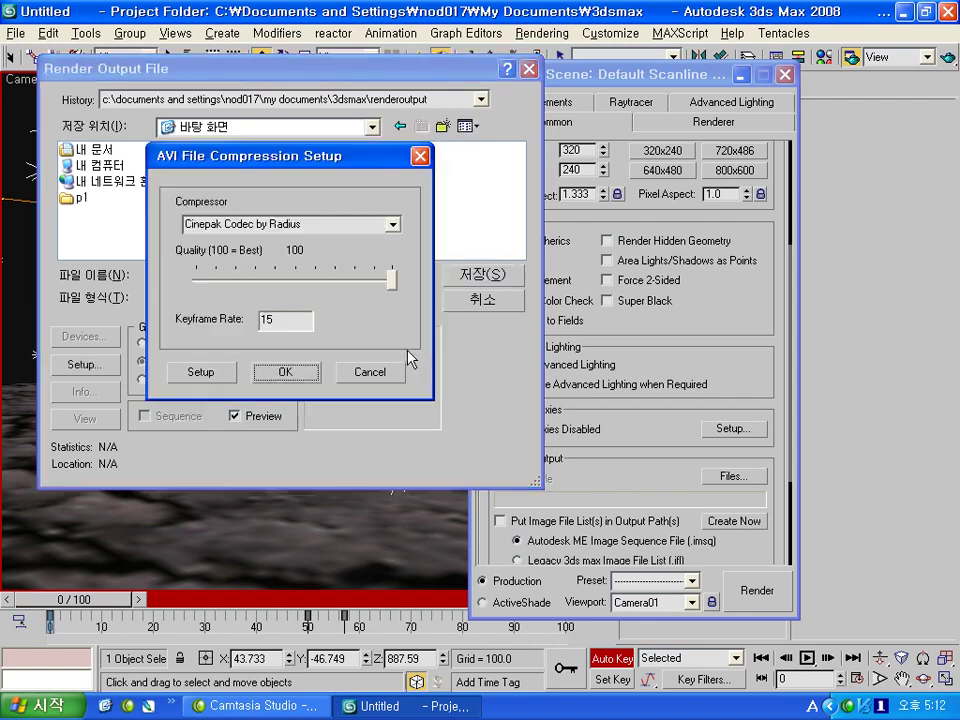
click(275, 376)
- Set Every Nth Frame to 5 and start rendering the Camera01 animation
scroll(575, 249, up, 5)
scroll(750, 200, up, 5)
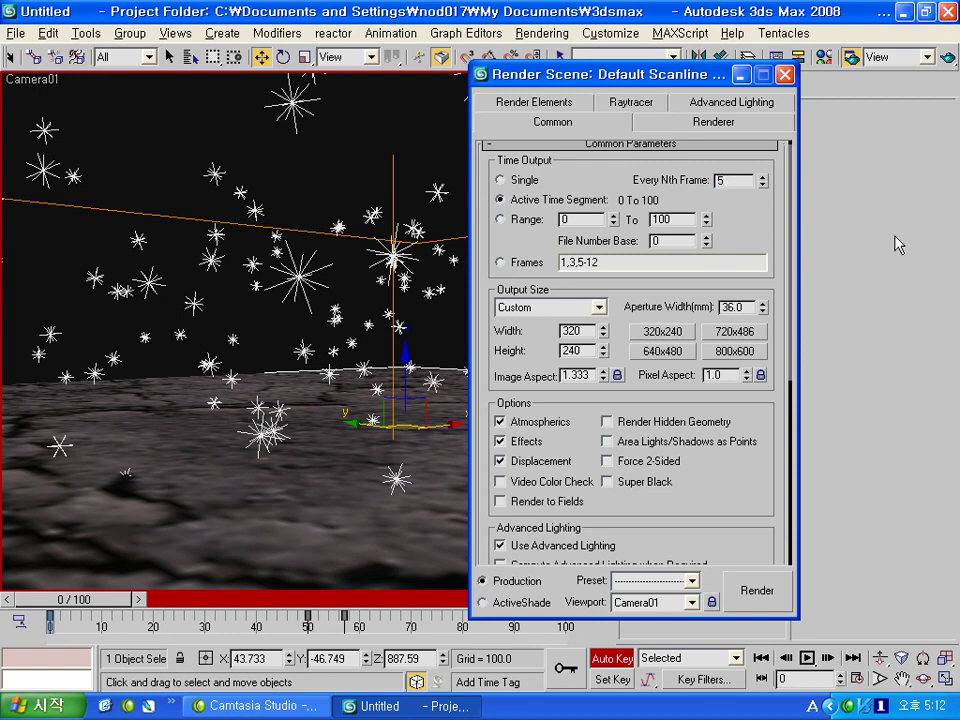
scroll(729, 471, down, 1)
scroll(729, 471, down, 3)
click(760, 592)
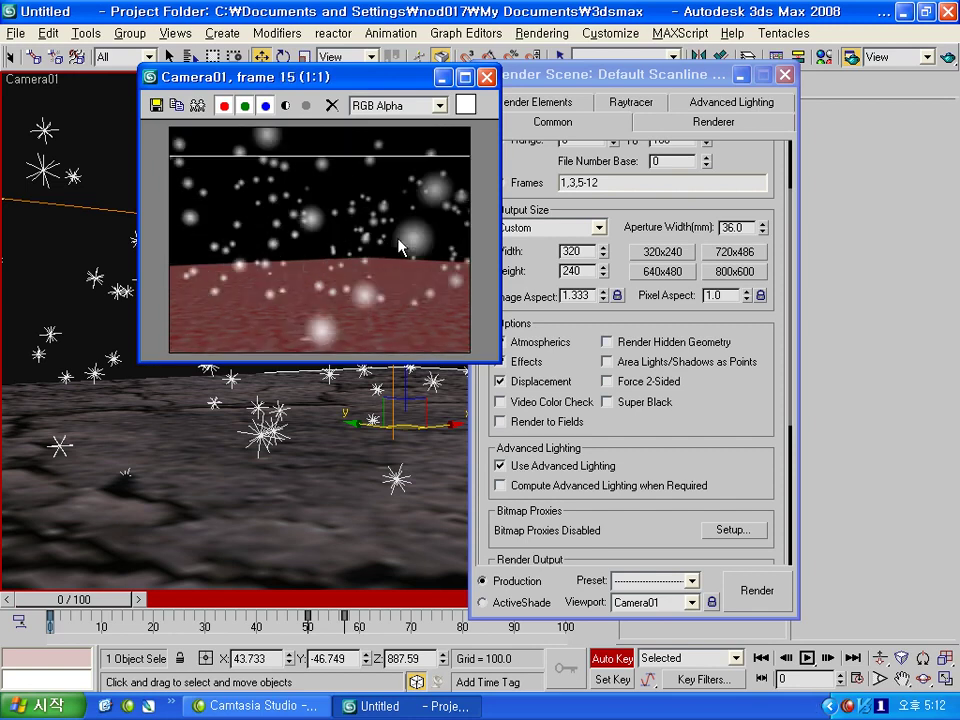
- Close the frame preview and enable the GRYDIRT2.JPG texture in the noise colour
click(487, 77)
key(m)
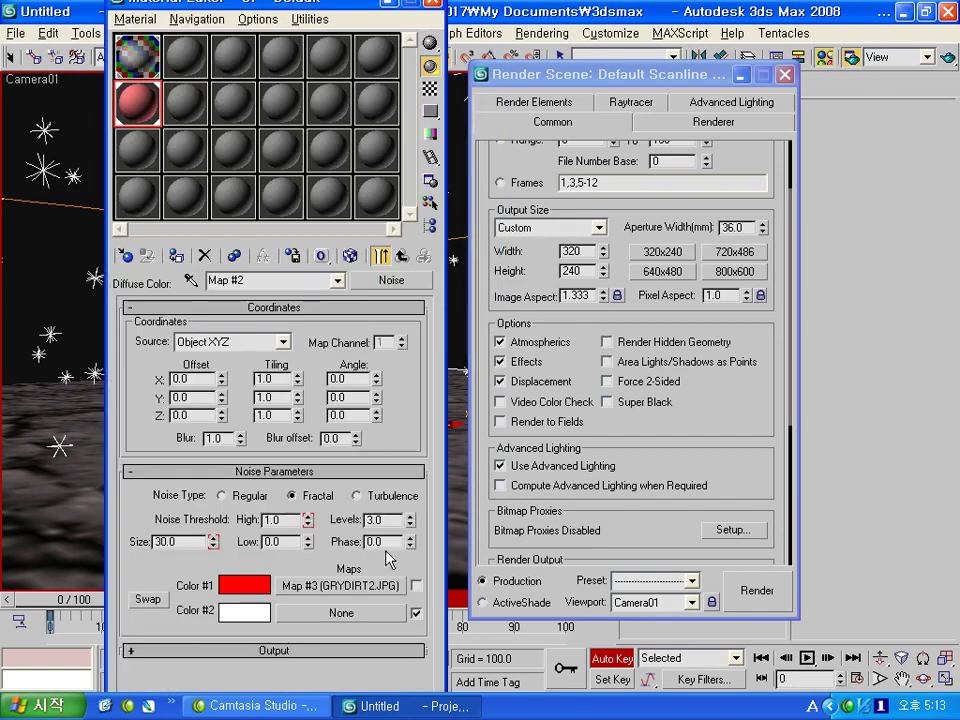
click(416, 587)
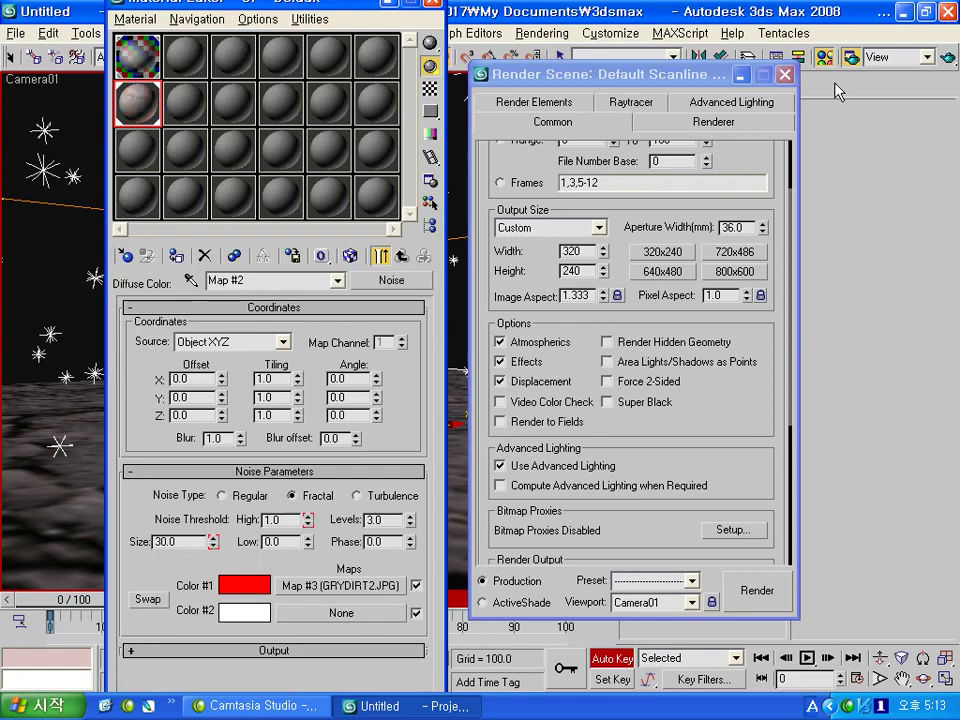
- Re-render the animation, overwriting 1.avi, and bring the rendering progress forward
click(757, 591)
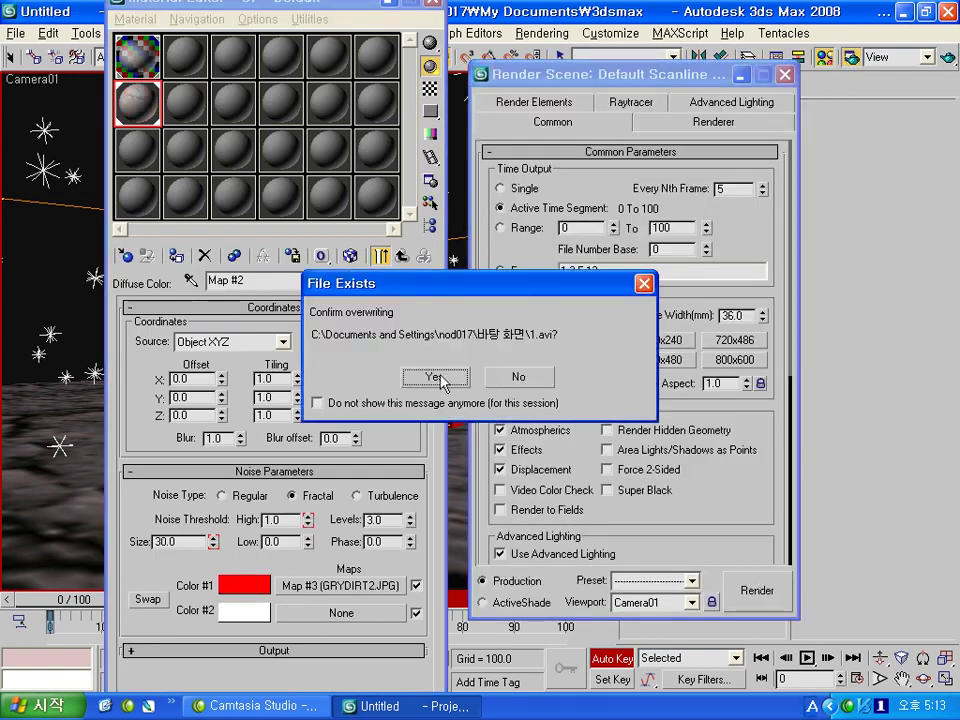
click(433, 377)
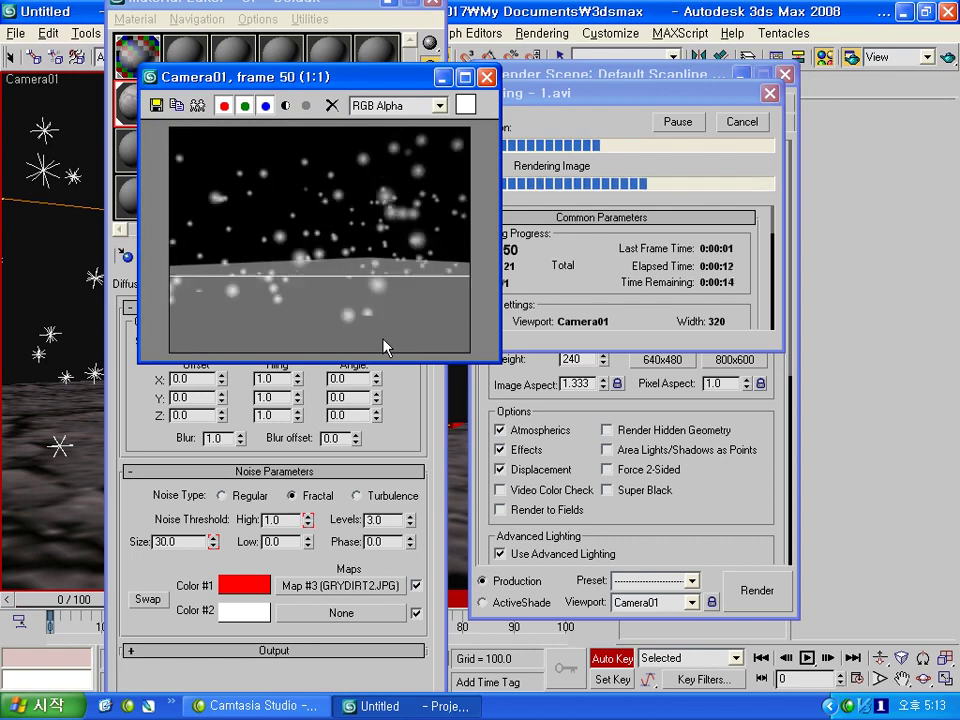
click(590, 262)
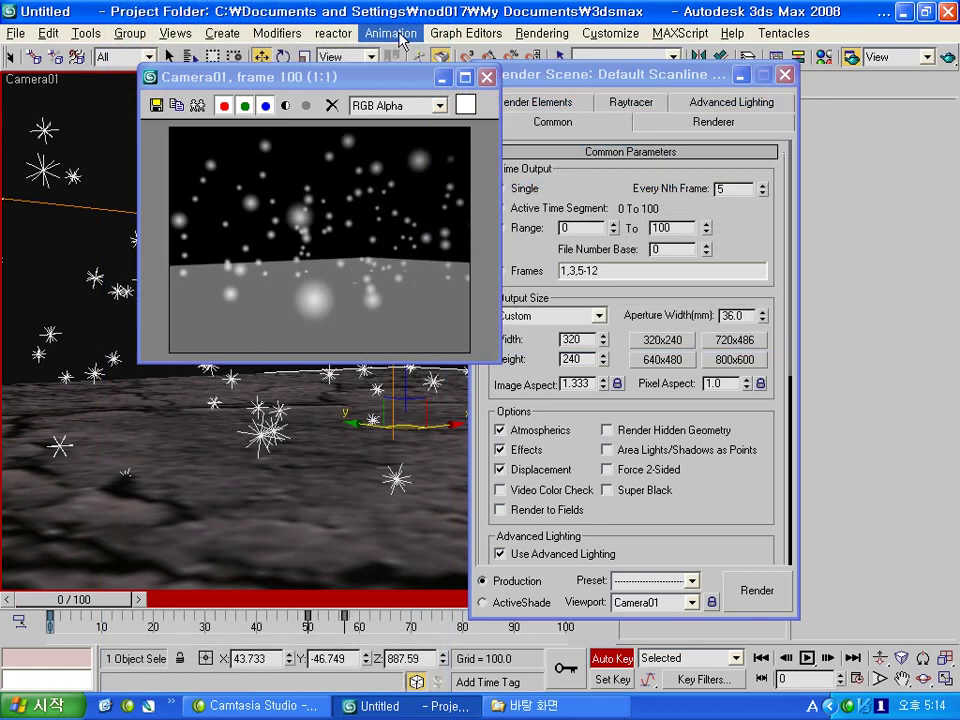
click(391, 33)
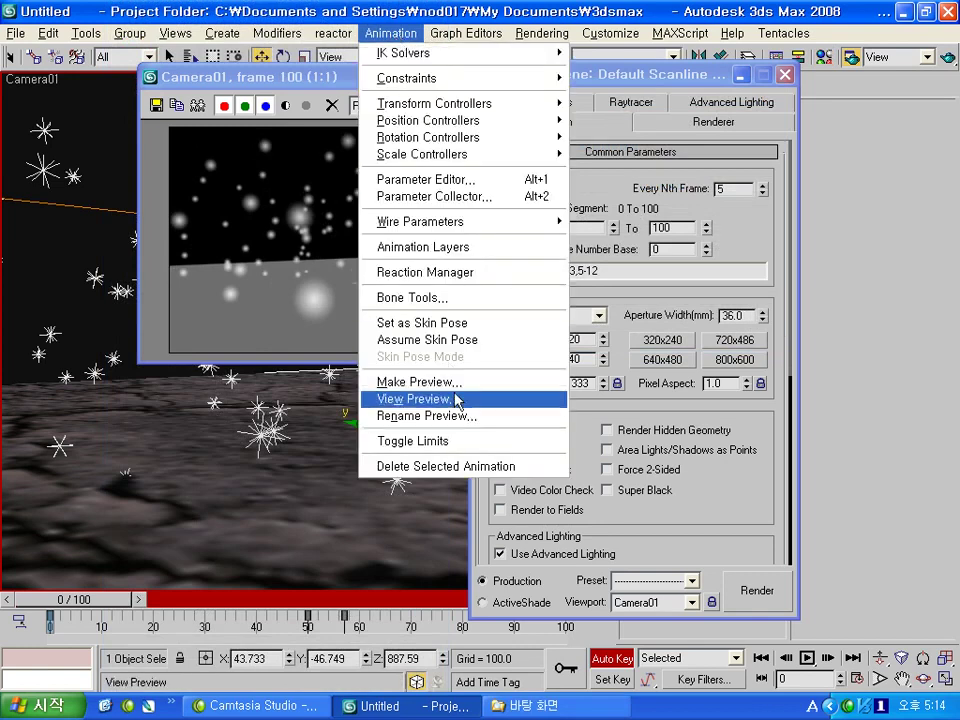
mouse_move(542, 33)
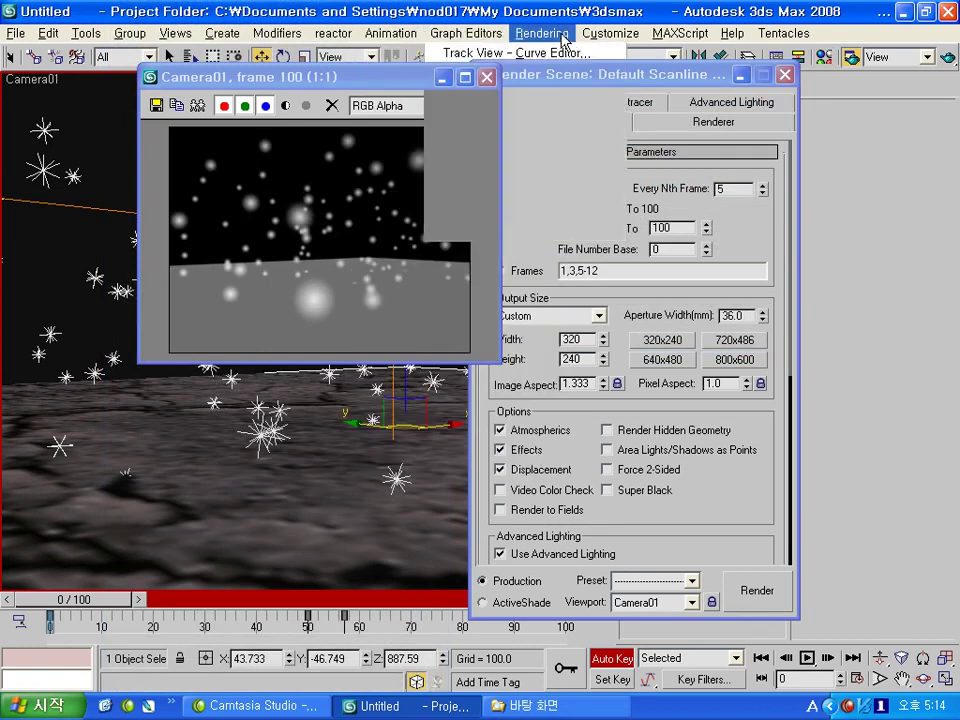
- Load the desktop file 1 into RAM Player channel A and confirm the playback settings
click(545, 37)
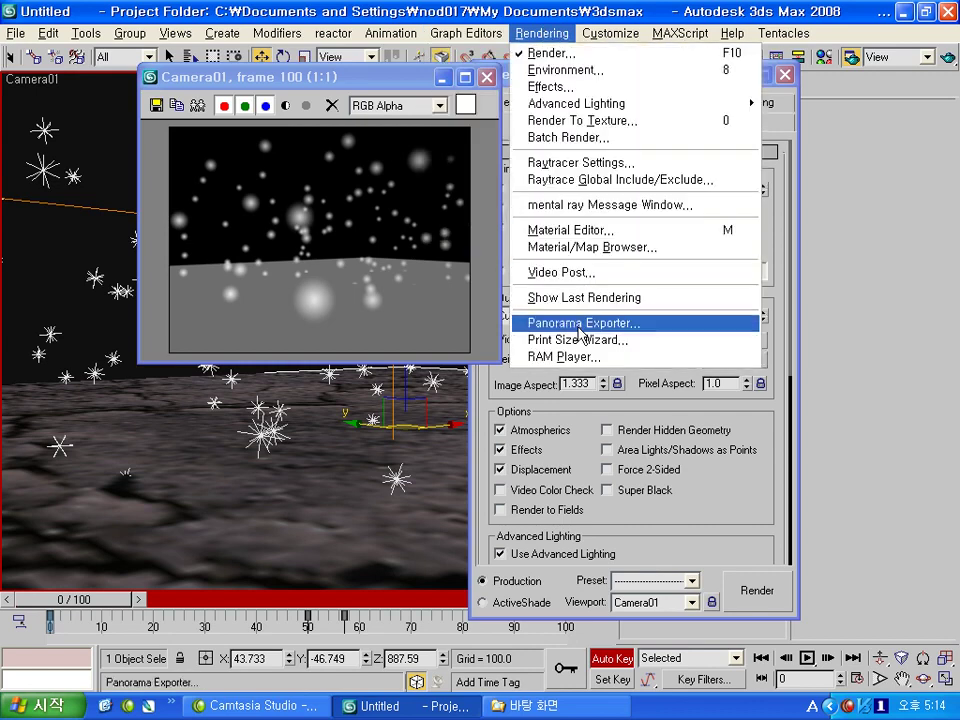
click(585, 358)
click(210, 203)
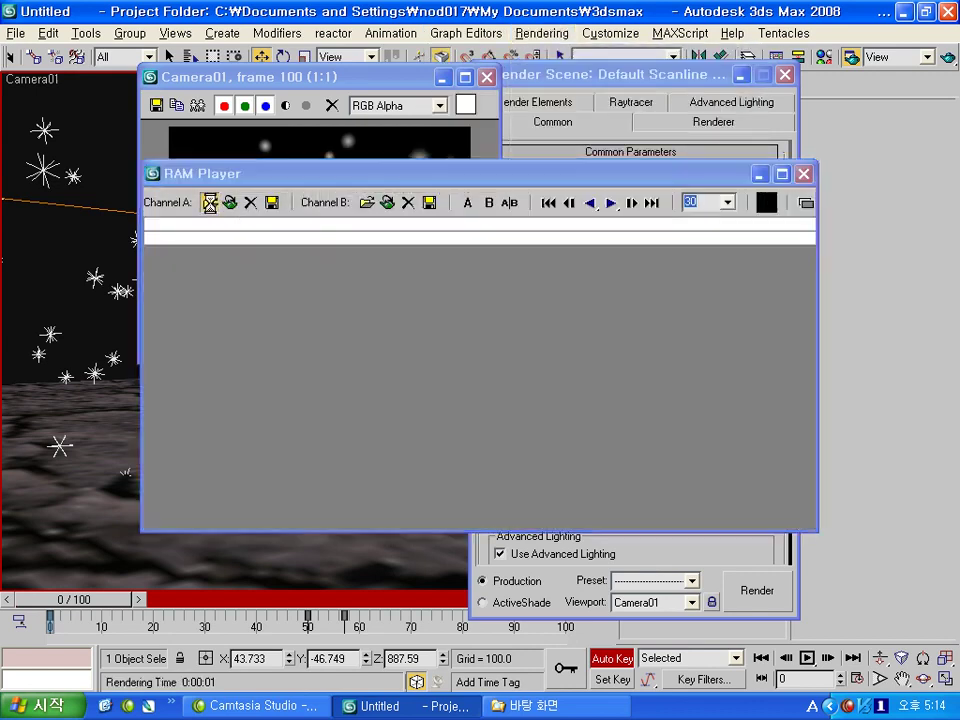
click(421, 127)
click(421, 127)
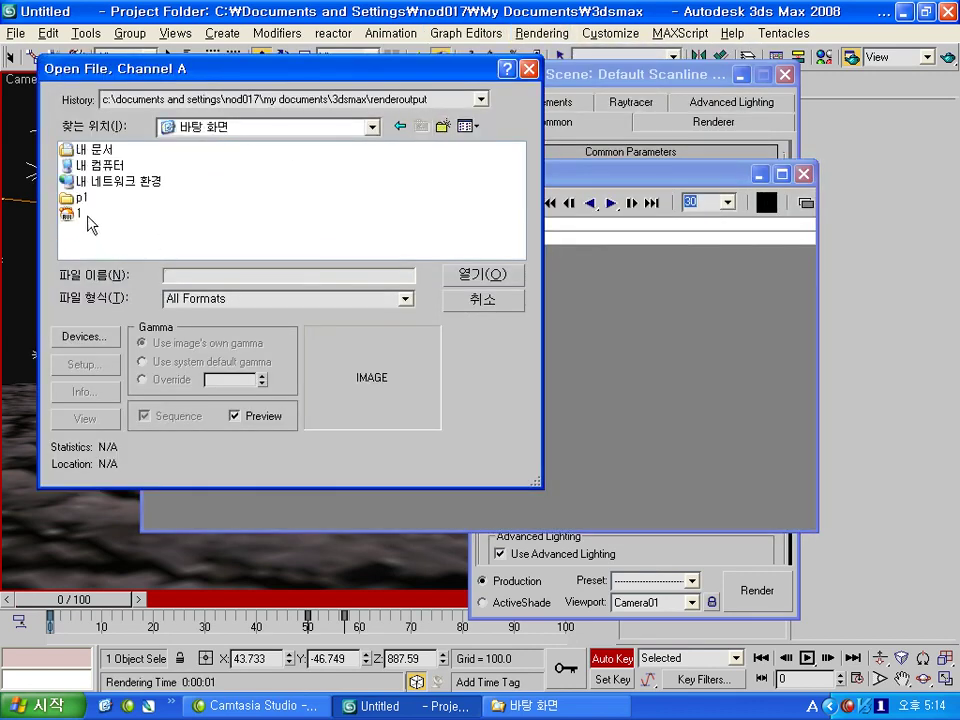
double_click(80, 214)
click(513, 440)
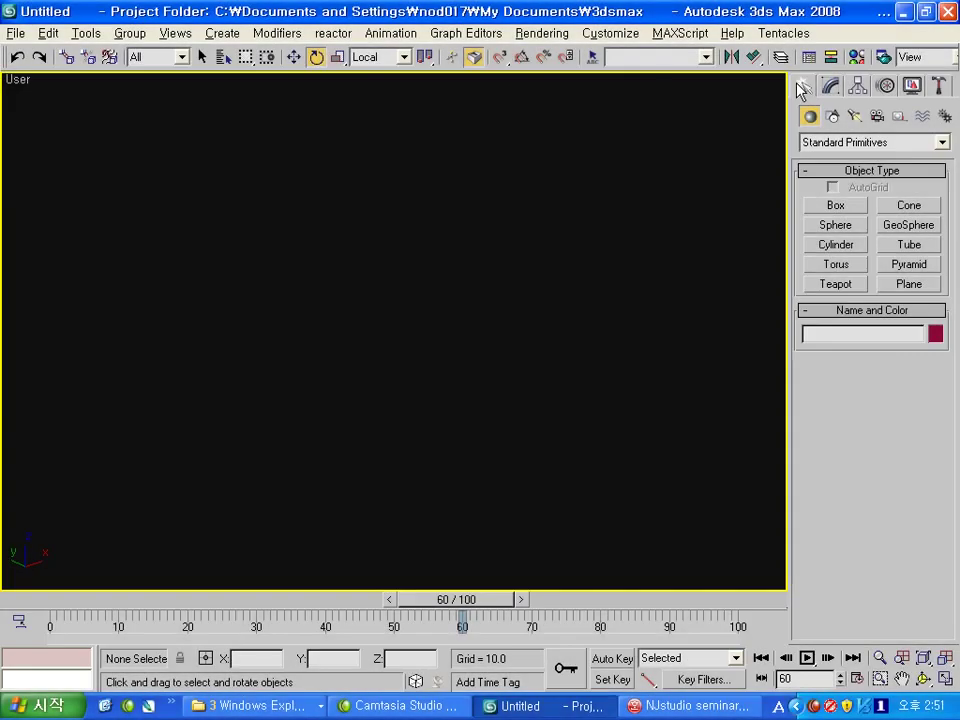
- Draw a roughly 280 × 370 ground plane in Top view and inspect it smooth-shaded in perspective
click(906, 266)
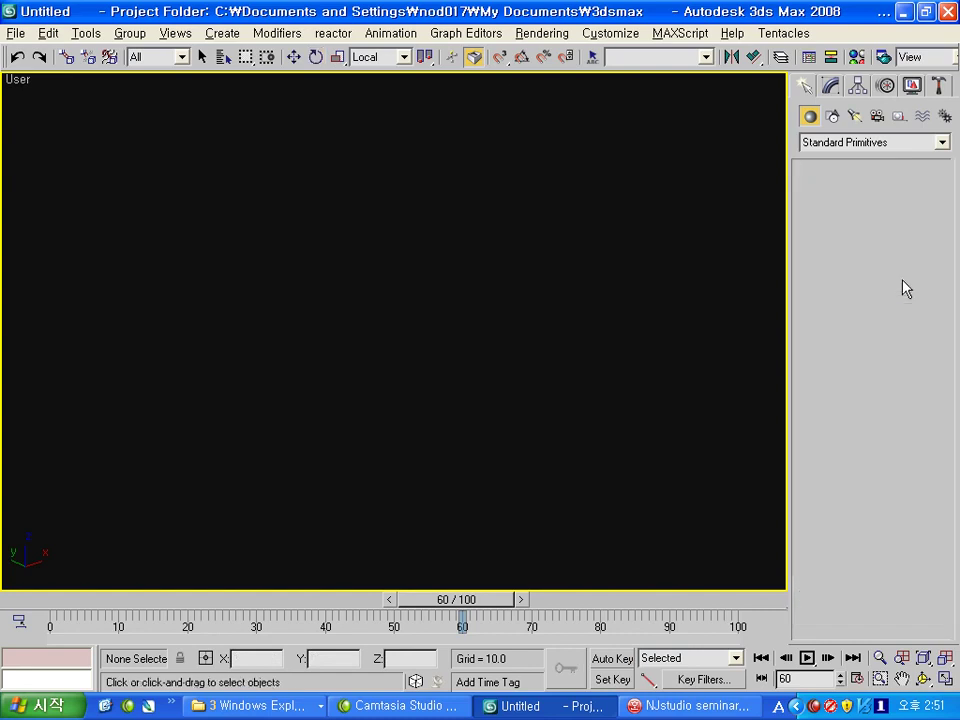
click(905, 285)
key(t)
drag(249, 176, 570, 435)
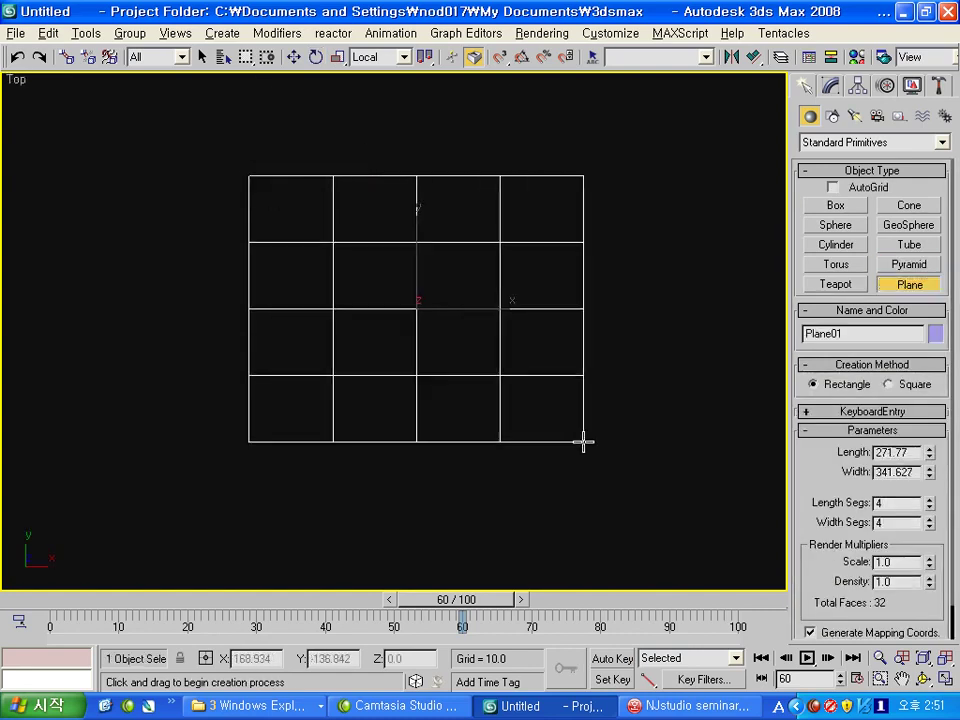
key(u)
key(F3)
mouse_move(627, 341)
alt+middle_down()
mouse_move(525, 388)
mouse_move(511, 340)
alt+middle_up()
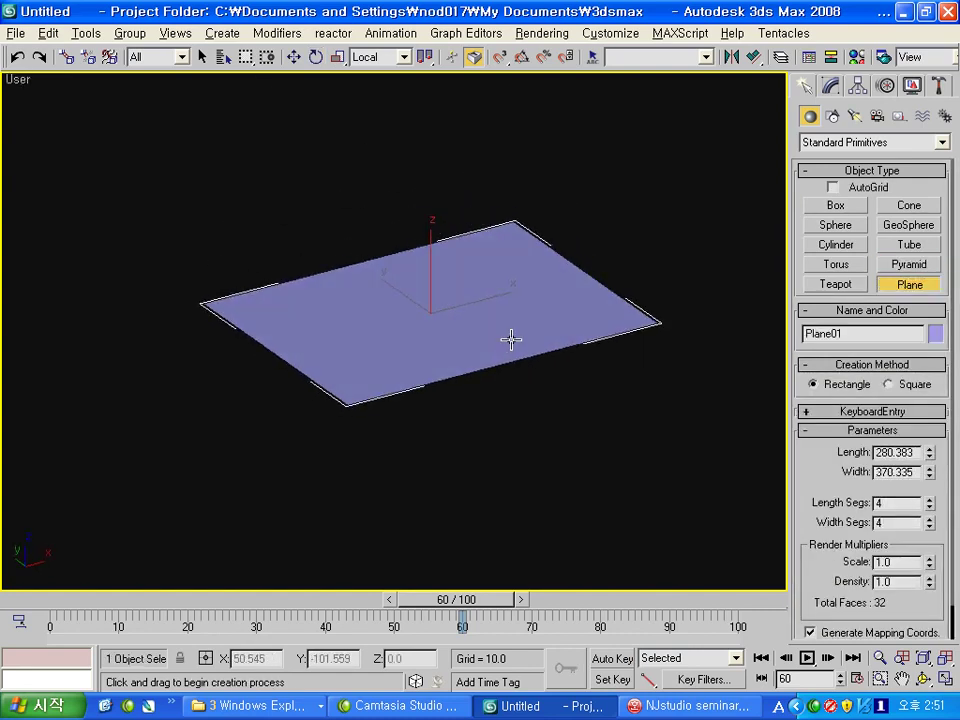
scroll(453, 306, up, 4)
scroll(418, 296, up, 1)
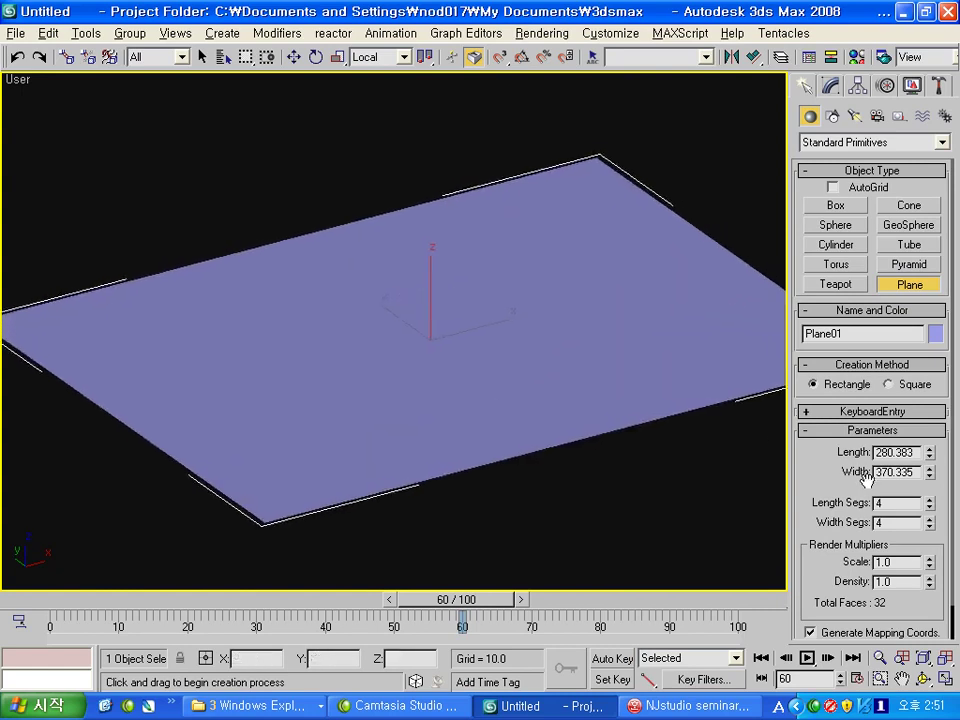
mouse_move(527, 360)
alt+middle_down()
mouse_move(444, 360)
mouse_move(407, 343)
mouse_move(433, 330)
alt+middle_up()
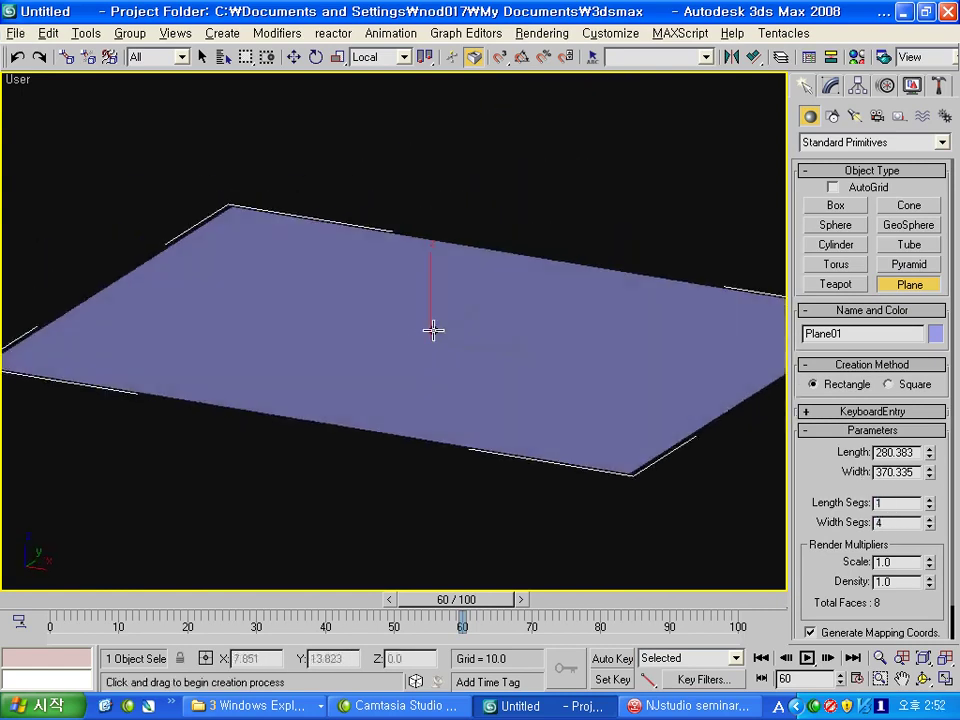
click(836, 145)
- Place a Super Spray emitter of about 17.5 at the plane's centre in Top view
click(845, 196)
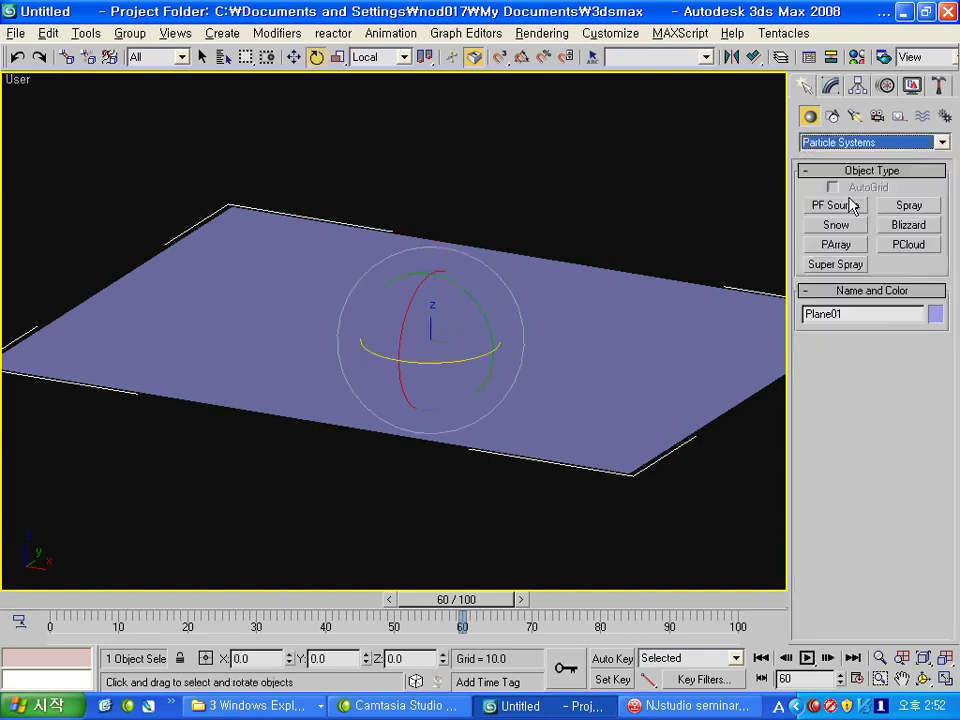
click(844, 268)
key(t)
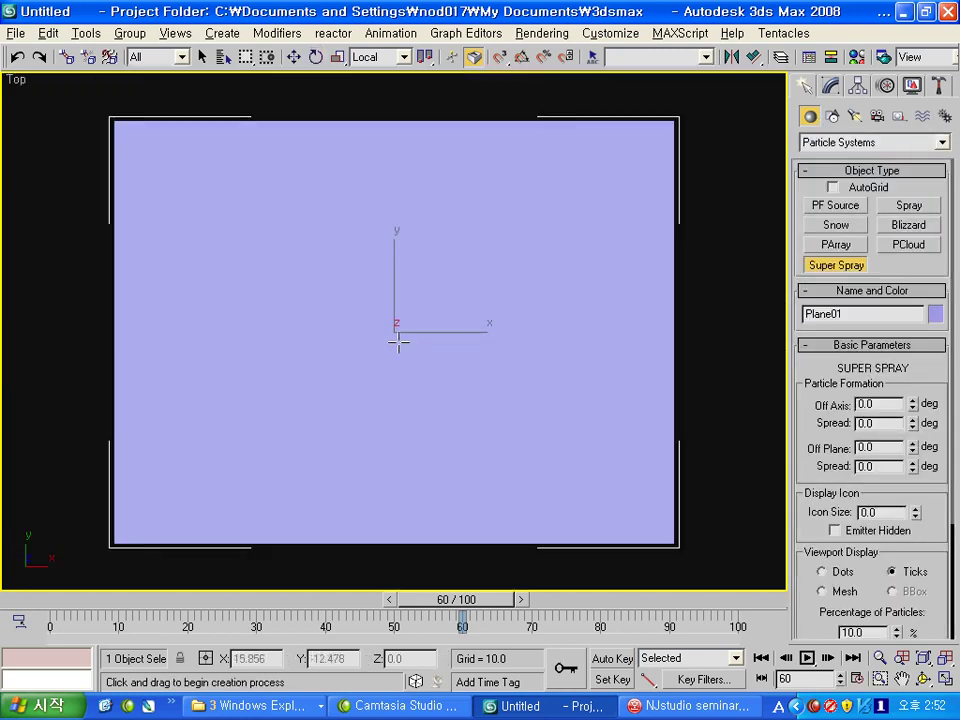
click(392, 333)
mouse_move(392, 333)
mouse_down()
mouse_move(435, 332)
mouse_move(418, 330)
mouse_up()
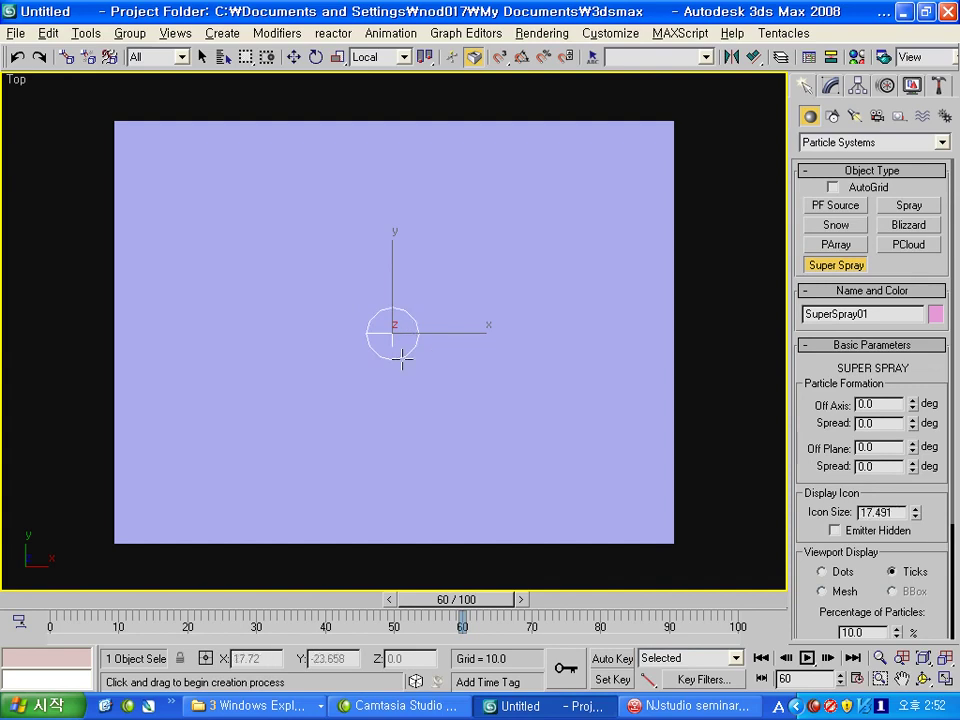
alt+middle_drag(402, 360, 395, 430)
scroll(395, 430, up, 5)
- Set the spray's Off Axis spread and raise Off Plane to 75, scrubbing early frames
mouse_move(80, 600)
mouse_down()
mouse_move(205, 600)
mouse_move(147, 598)
mouse_up()
scroll(291, 525, down, 5)
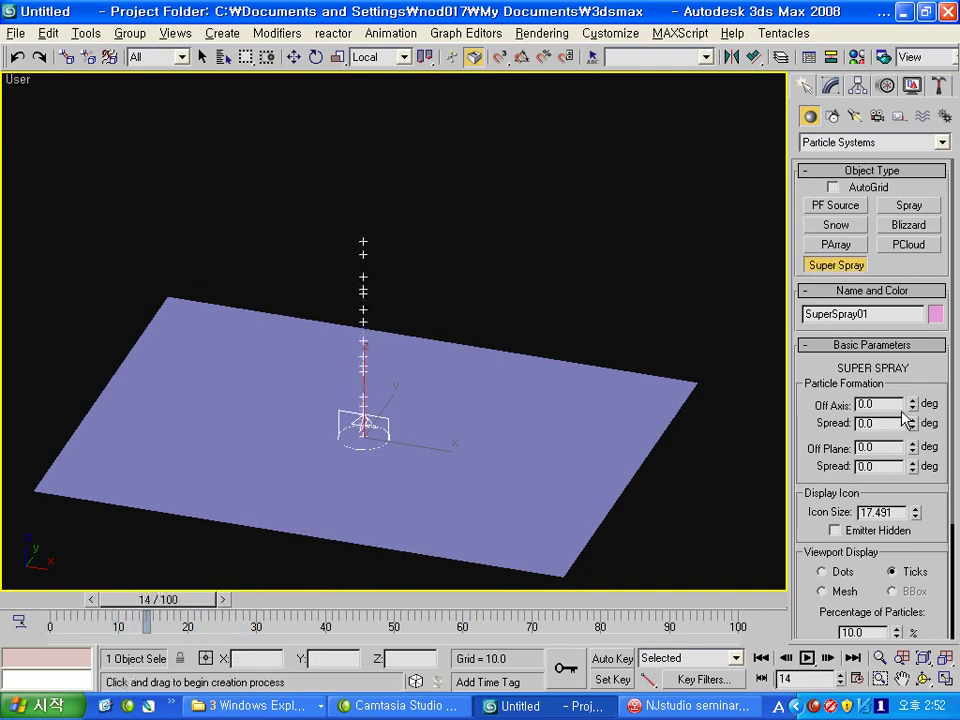
mouse_move(937, 392)
mouse_down()
mouse_move(910, 403)
mouse_move(906, 391)
mouse_move(899, 405)
mouse_up()
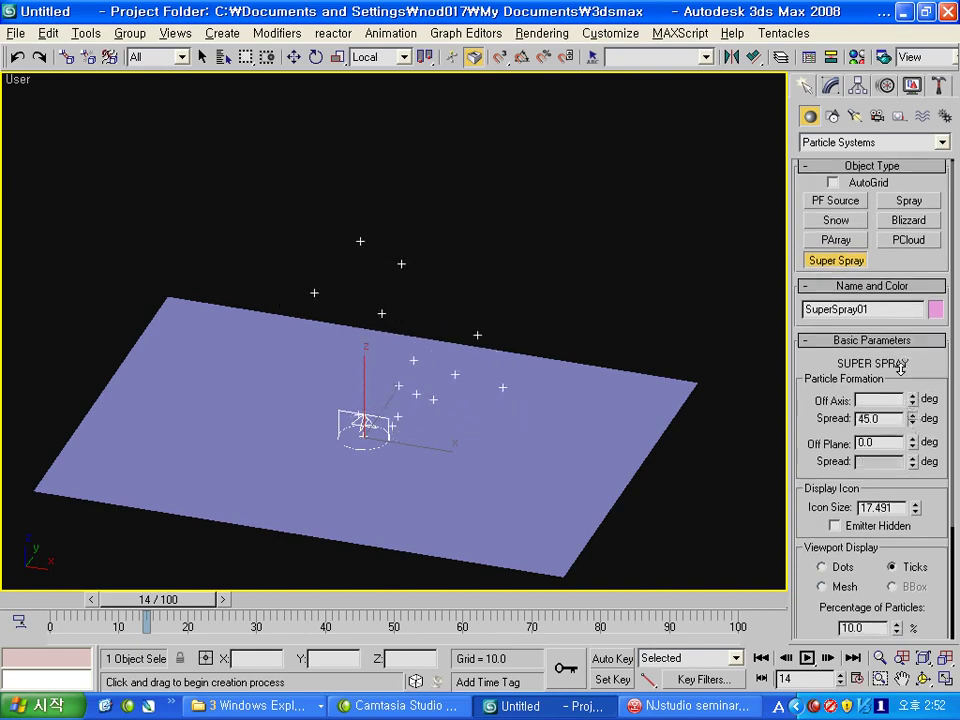
mouse_move(913, 448)
mouse_down()
mouse_move(901, 441)
mouse_move(912, 435)
mouse_move(912, 410)
mouse_up()
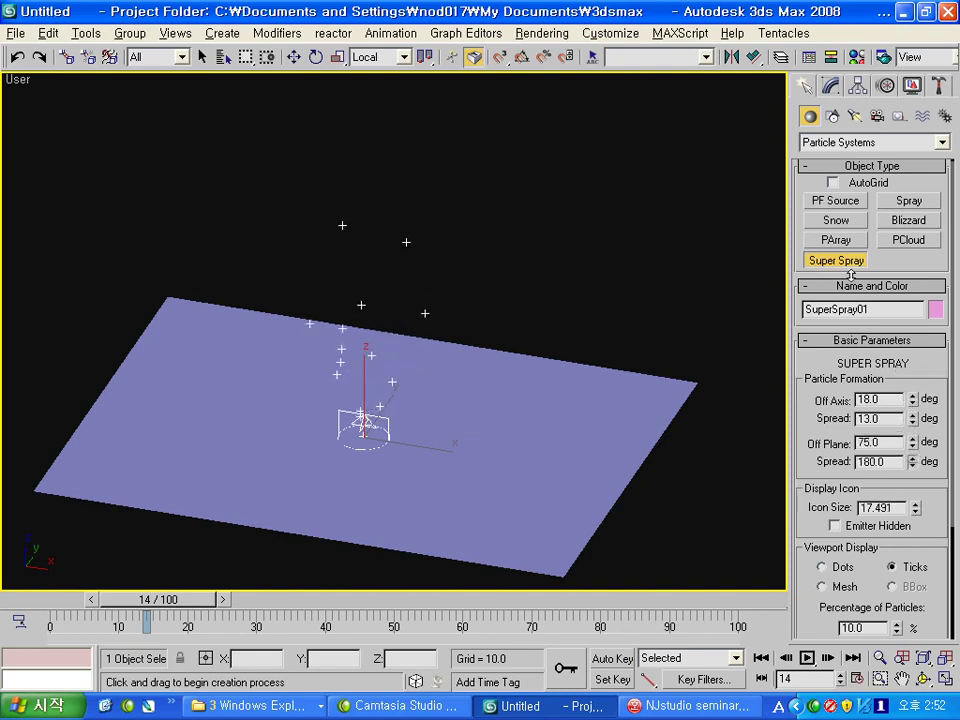
mouse_move(213, 599)
mouse_down()
mouse_move(81, 599)
mouse_move(346, 599)
mouse_up()
scroll(400, 480, down, 2)
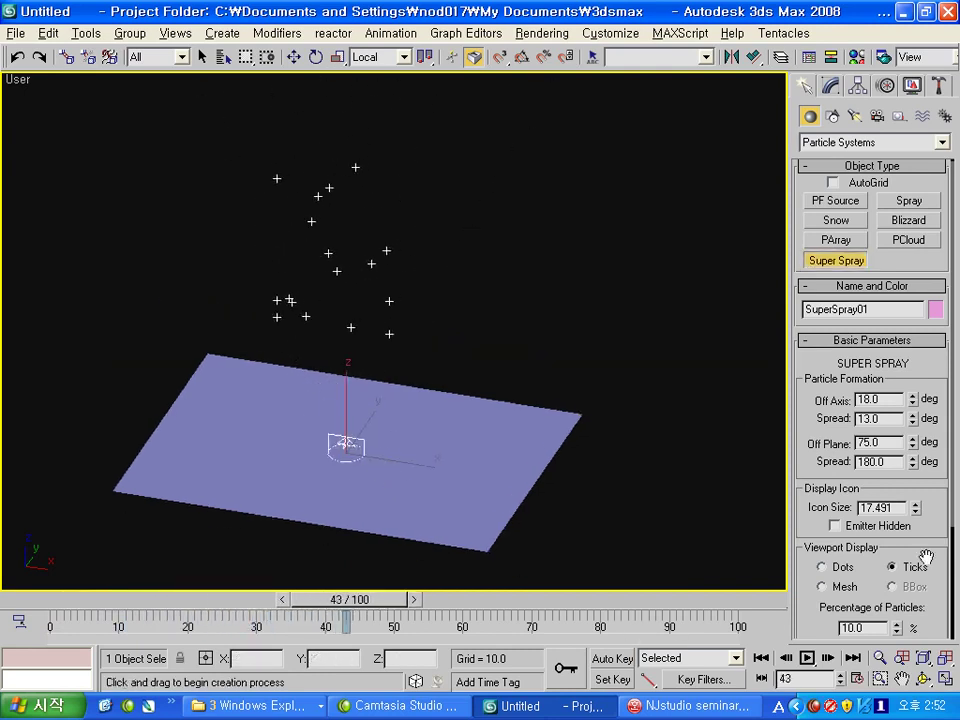
scroll(926, 557, down, 3)
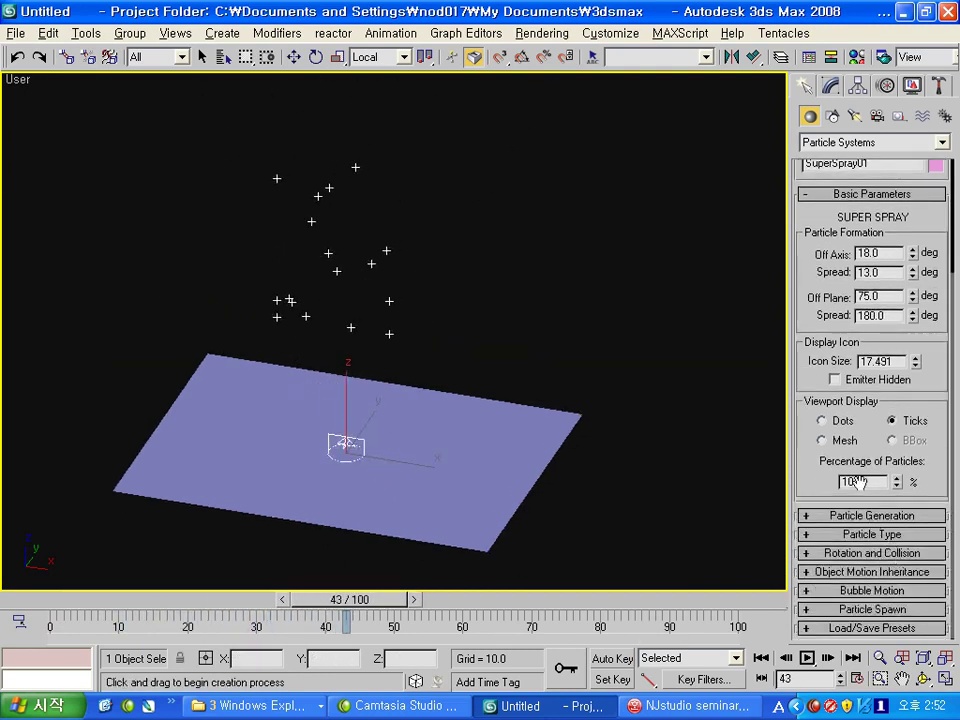
- Set Emit Start to -50 and Emit Stop to 100, then preview particles across the timeline
click(867, 521)
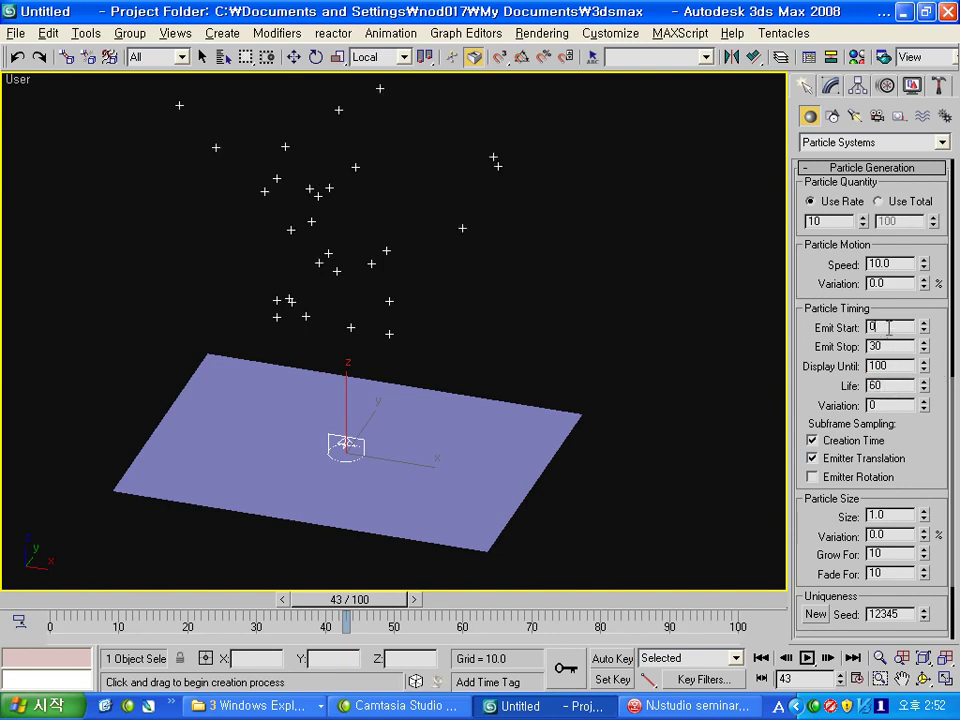
text(-50)
key(Return)
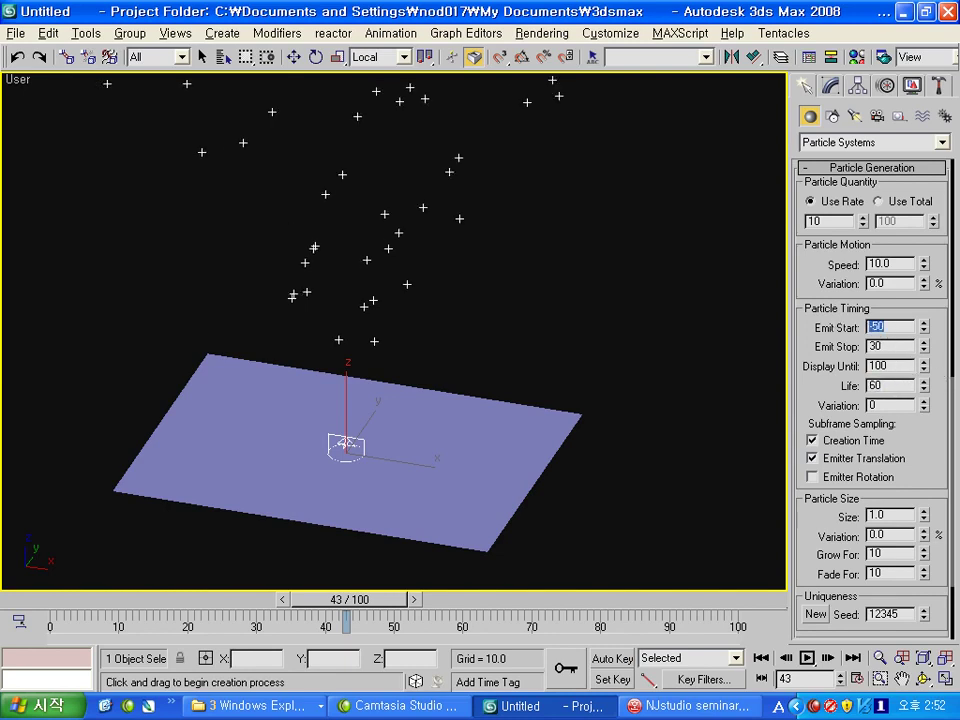
mouse_move(60, 599)
mouse_down()
mouse_move(310, 622)
mouse_move(30, 615)
mouse_up()
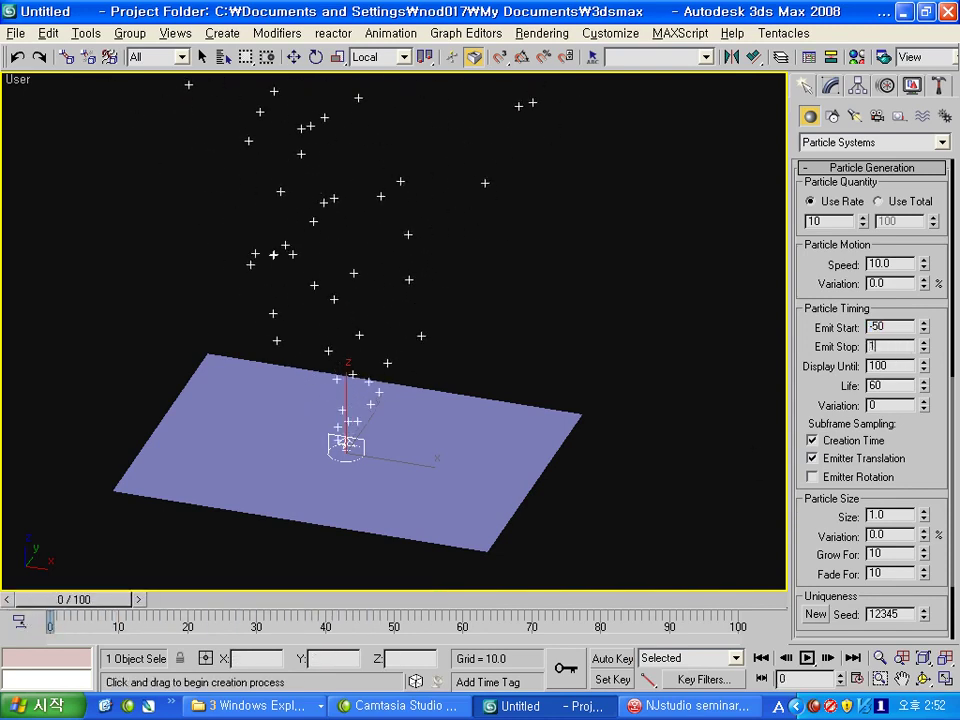
text(00)
mouse_move(70, 599)
mouse_down()
mouse_move(707, 598)
mouse_move(294, 590)
mouse_move(740, 600)
mouse_up()
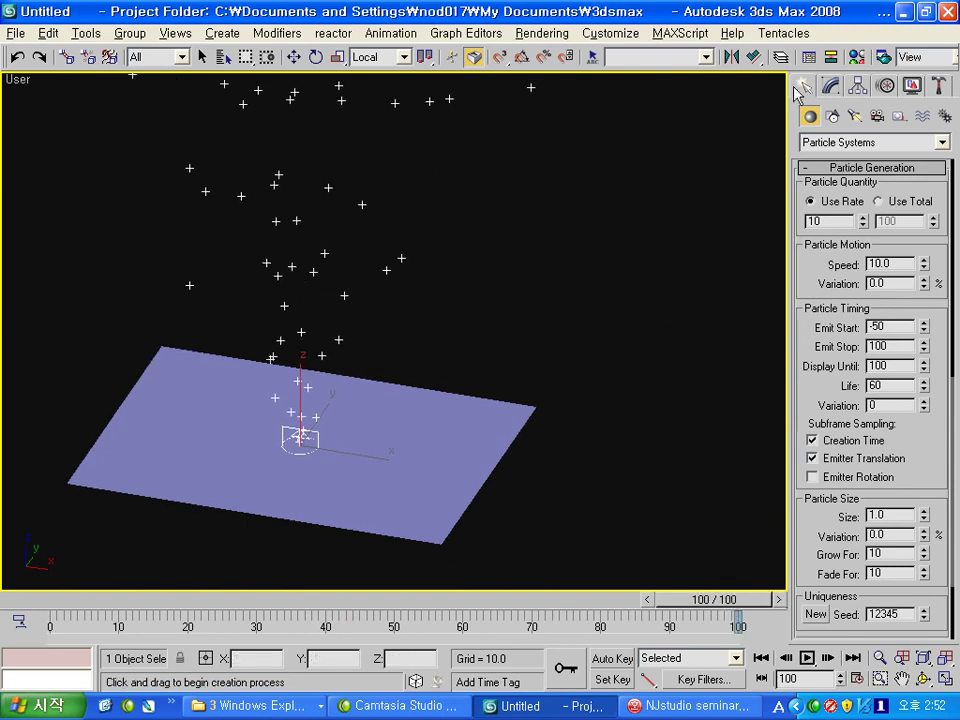
- Create a Gravity force space warp beside the plane and show the scene in wireframe
click(860, 142)
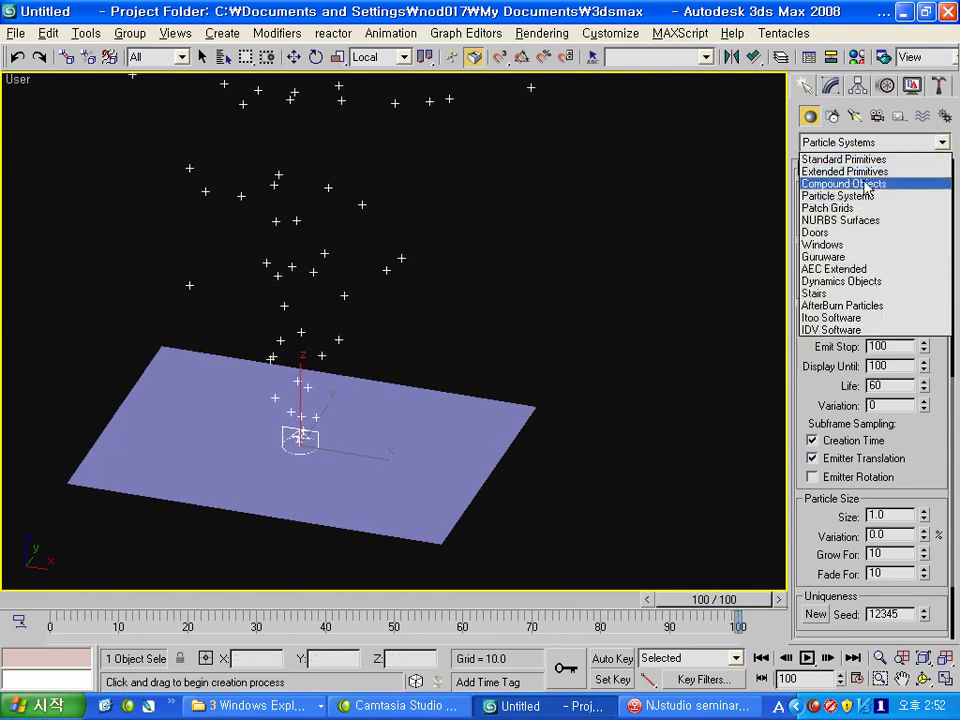
click(926, 125)
click(931, 117)
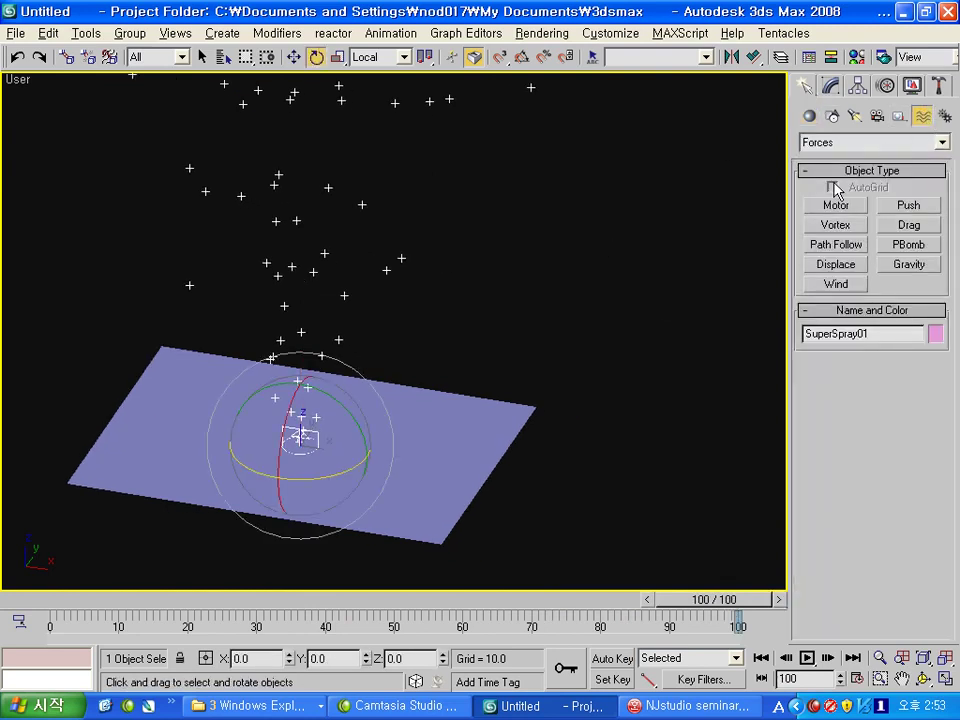
click(905, 264)
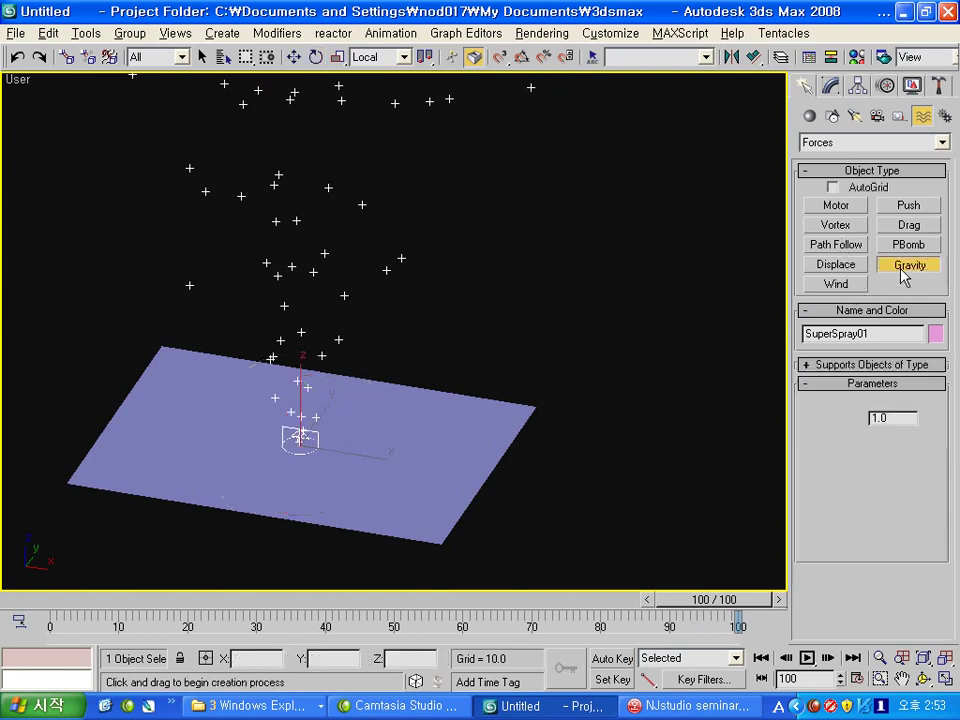
drag(628, 422, 690, 453)
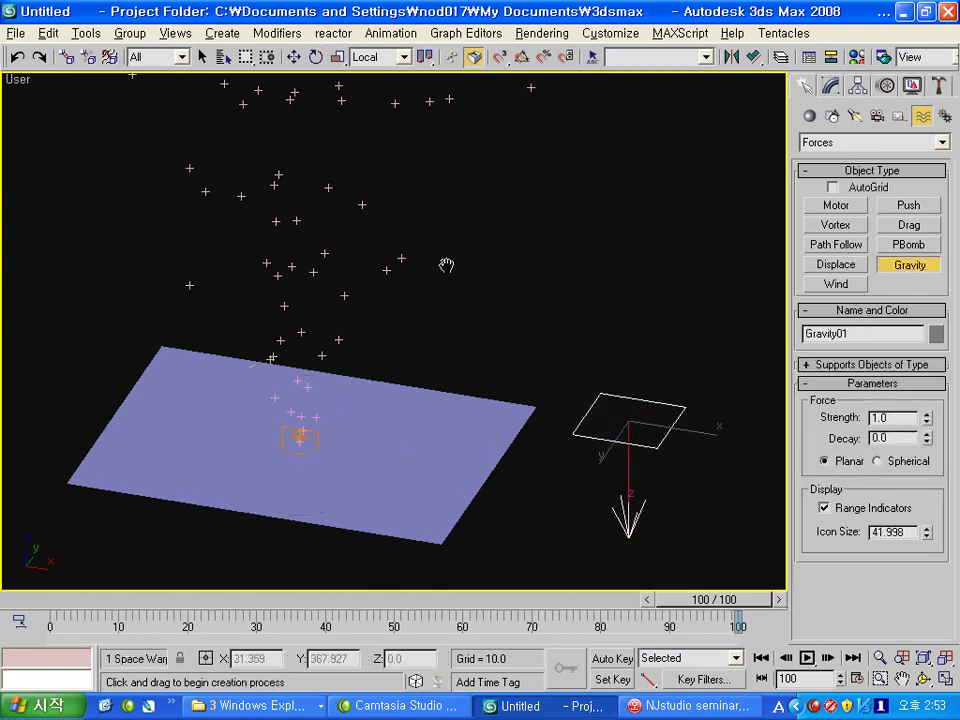
key(F3)
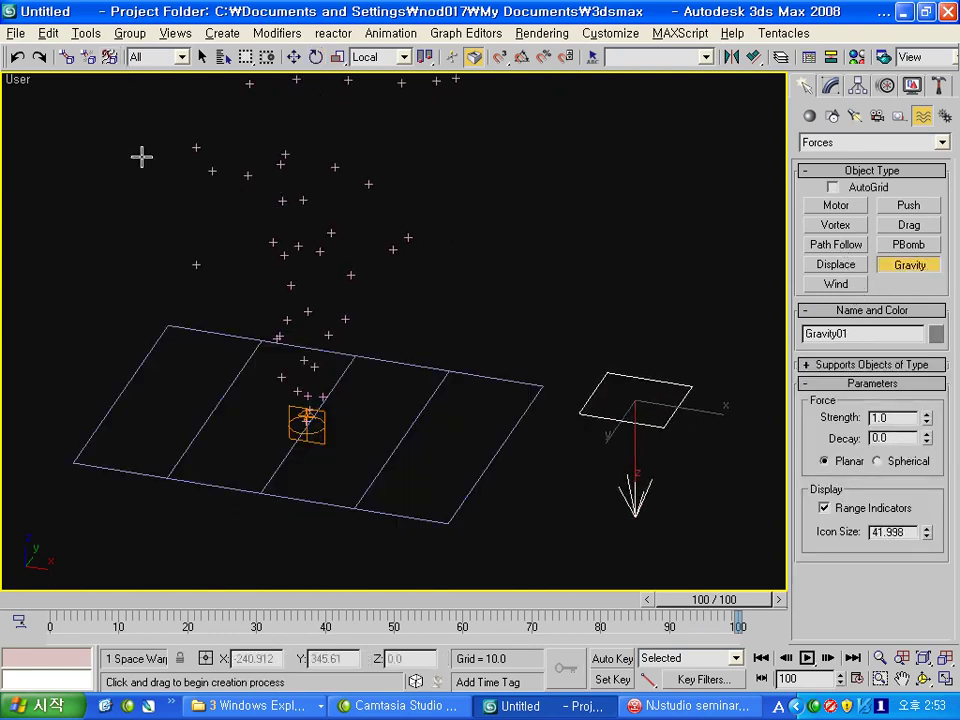
- Select the ground plane, undo its last segment change, then deselect it
click(298, 62)
click(169, 336)
click(830, 85)
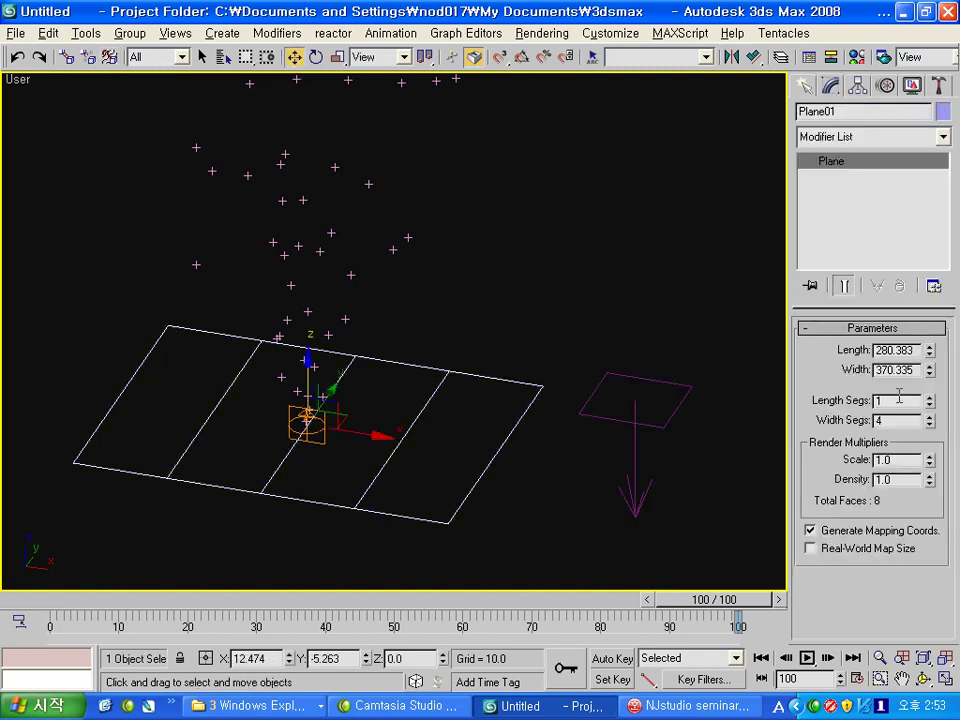
key(ctrl+z)
click(621, 296)
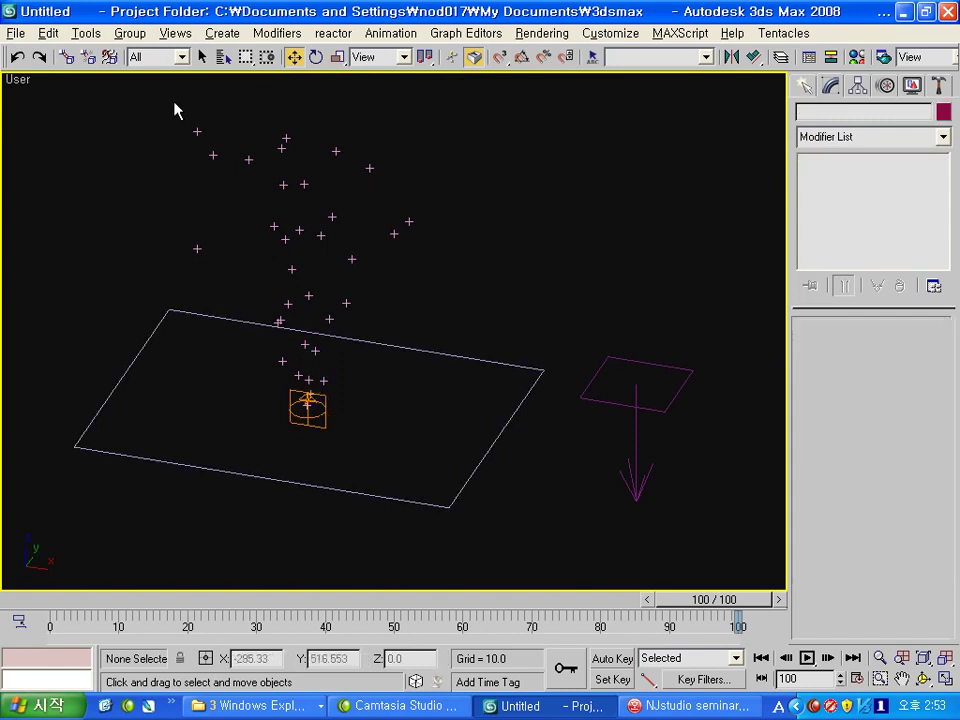
- Bind the SuperSpray emitter to the Gravity space warp
click(110, 57)
mouse_move(630, 398)
mouse_down()
mouse_move(367, 460)
mouse_move(320, 428)
mouse_up()
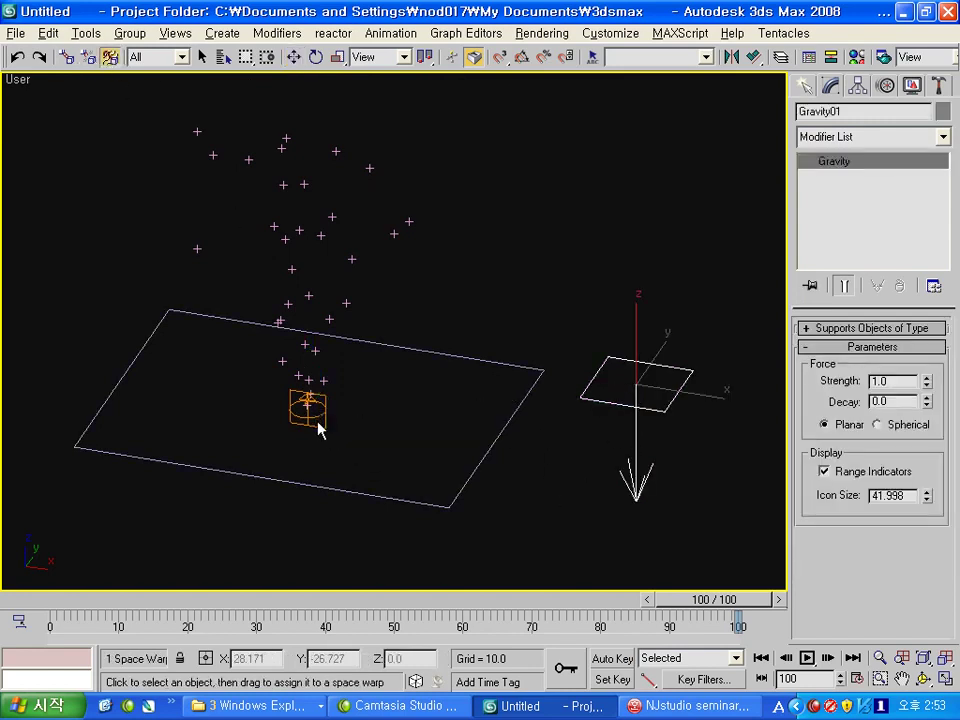
drag(630, 390, 318, 415)
alt+middle_drag(325, 424, 350, 395)
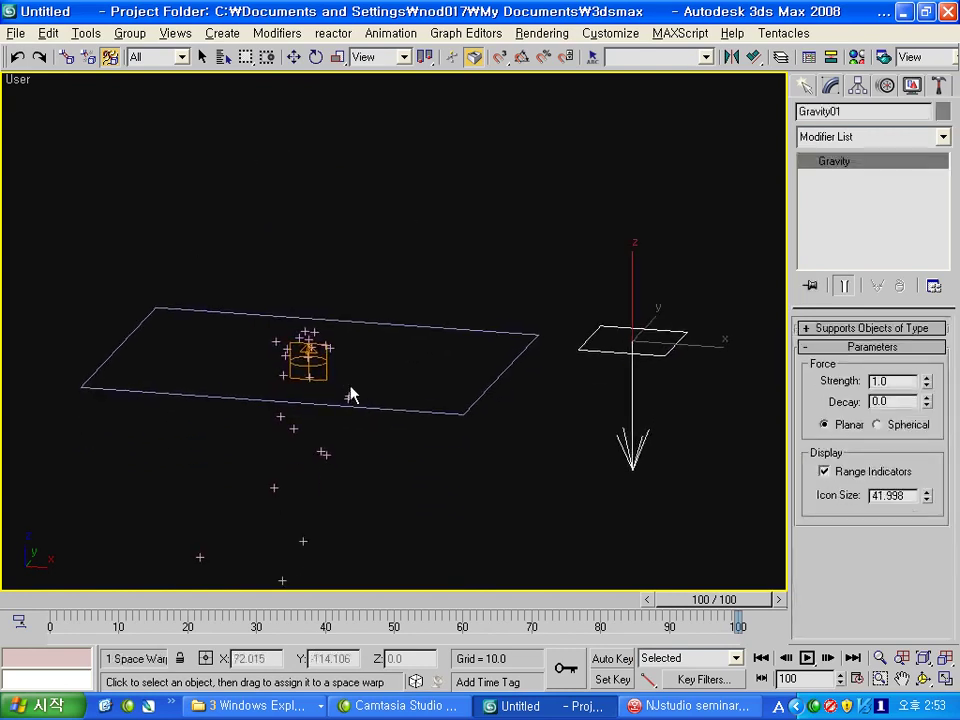
drag(30, 600, 360, 603)
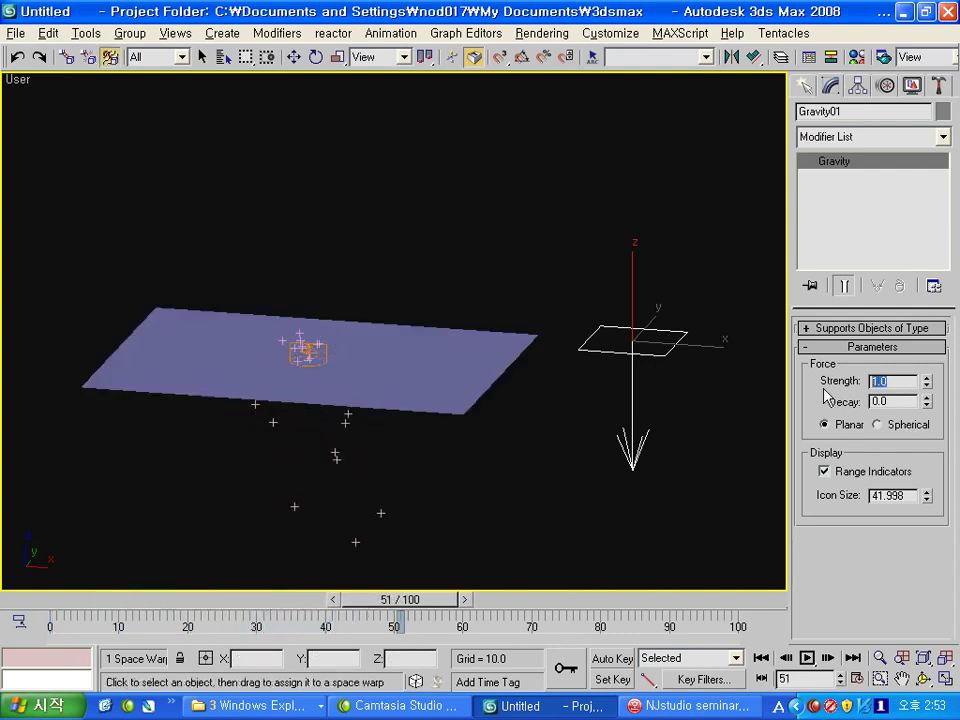
text(.5)
text(0.5)
- Set gravity Strength to 0.5 and play the animation from frame 0 to watch particles fall
key(Return)
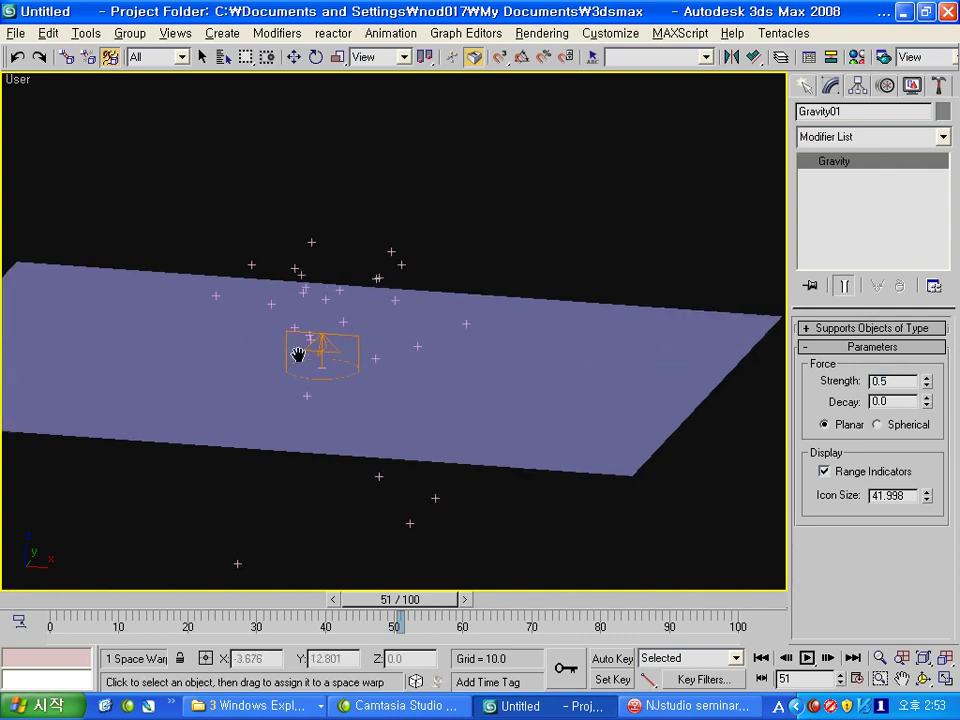
key(z)
click(60, 601)
click(807, 660)
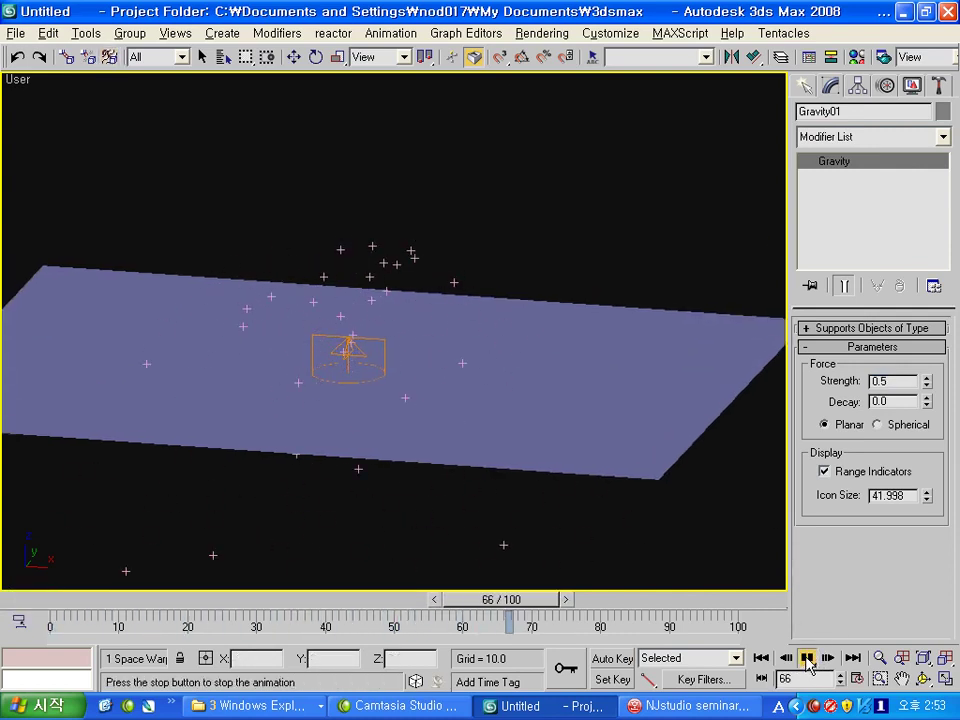
click(807, 660)
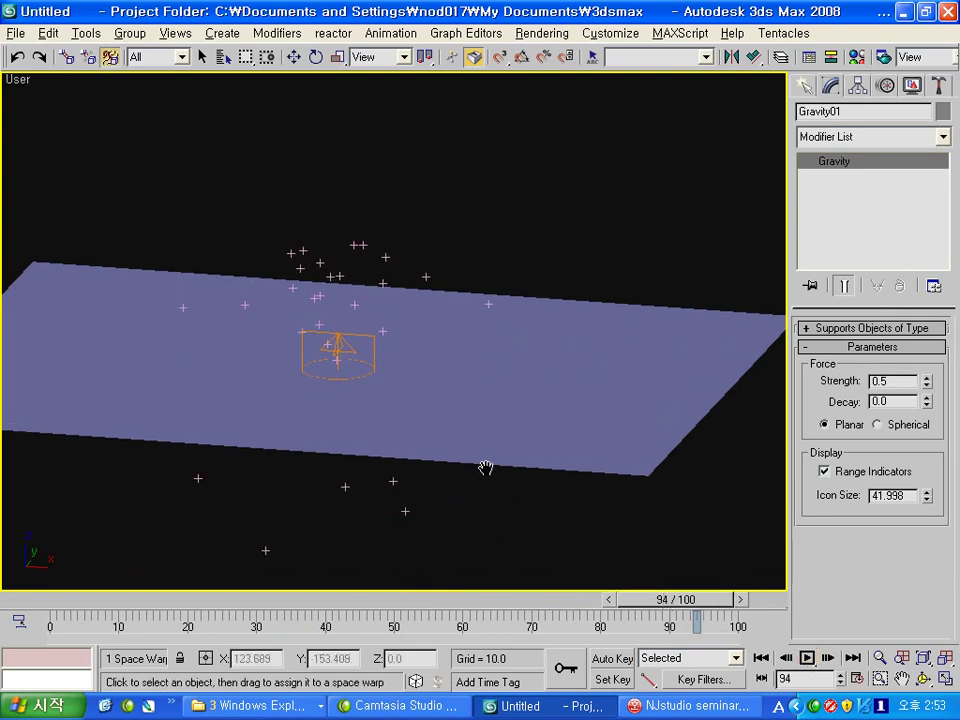
- Lower the gravity Strength to 0.45 and select the SuperSpray emitter
scroll(482, 470, down, 4)
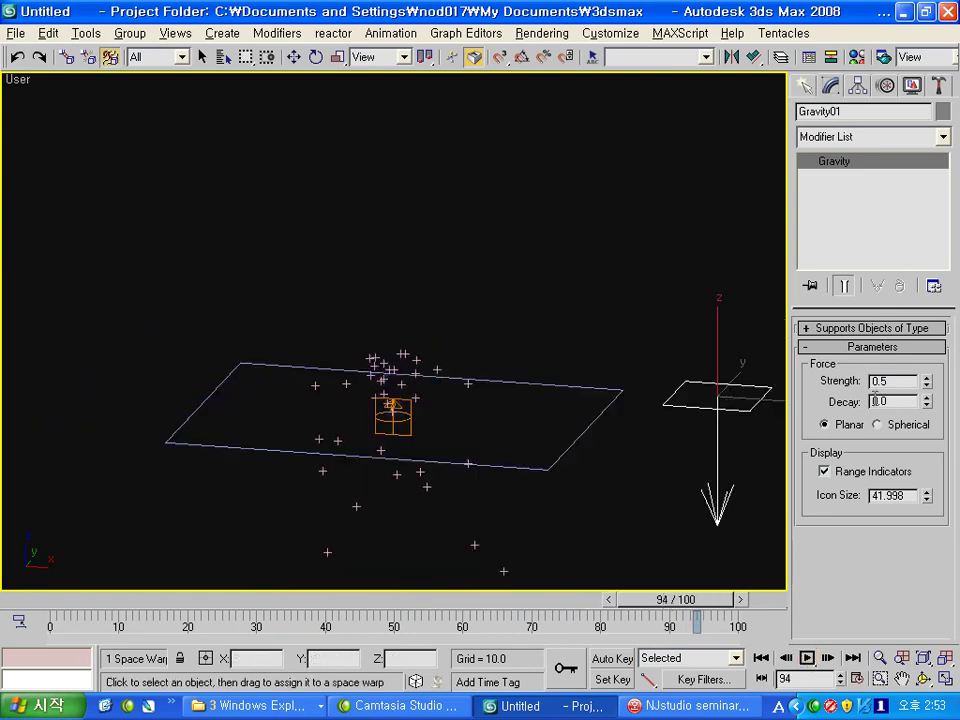
drag(928, 386, 928, 390)
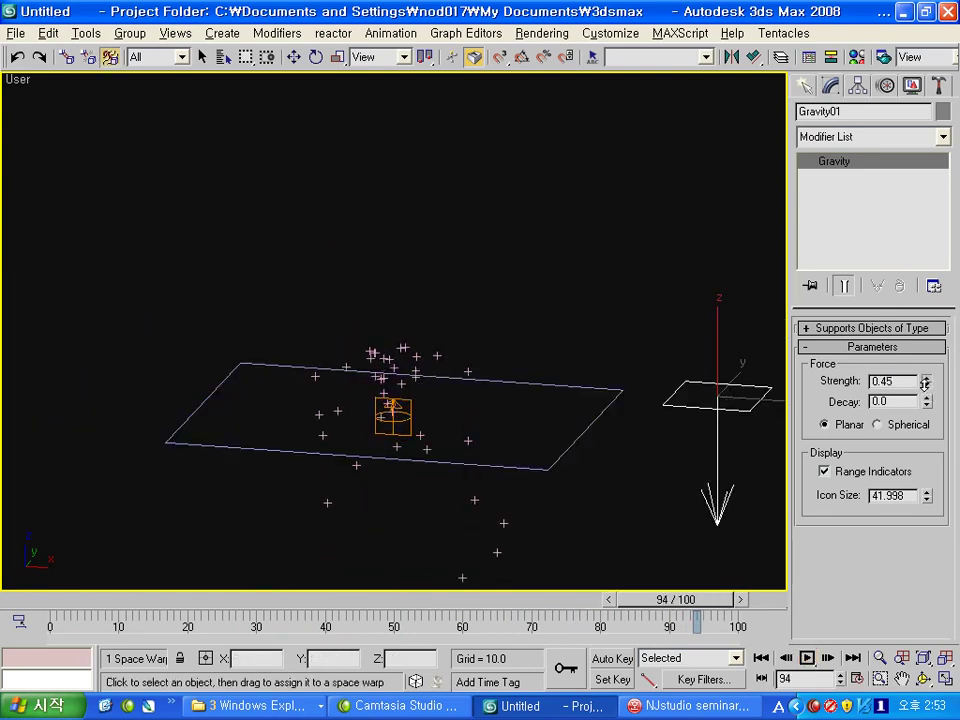
click(660, 480)
click(405, 418)
- Expand the SuperSpray Basic Parameters, Rotation/Collision and Particle Type rollouts in a two-column panel
click(850, 178)
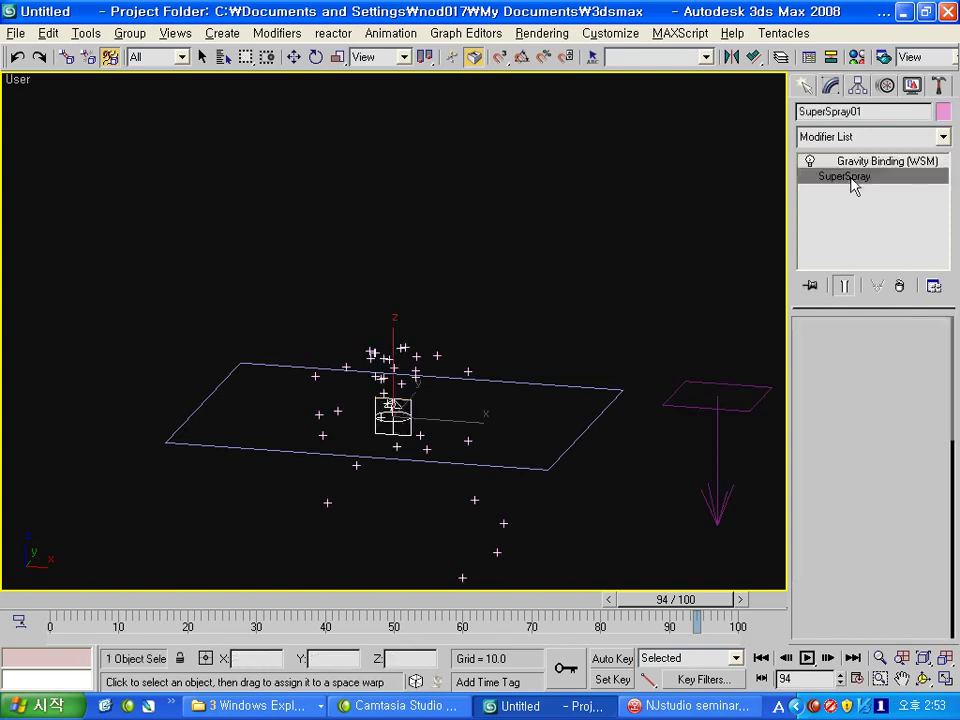
drag(937, 496, 933, 466)
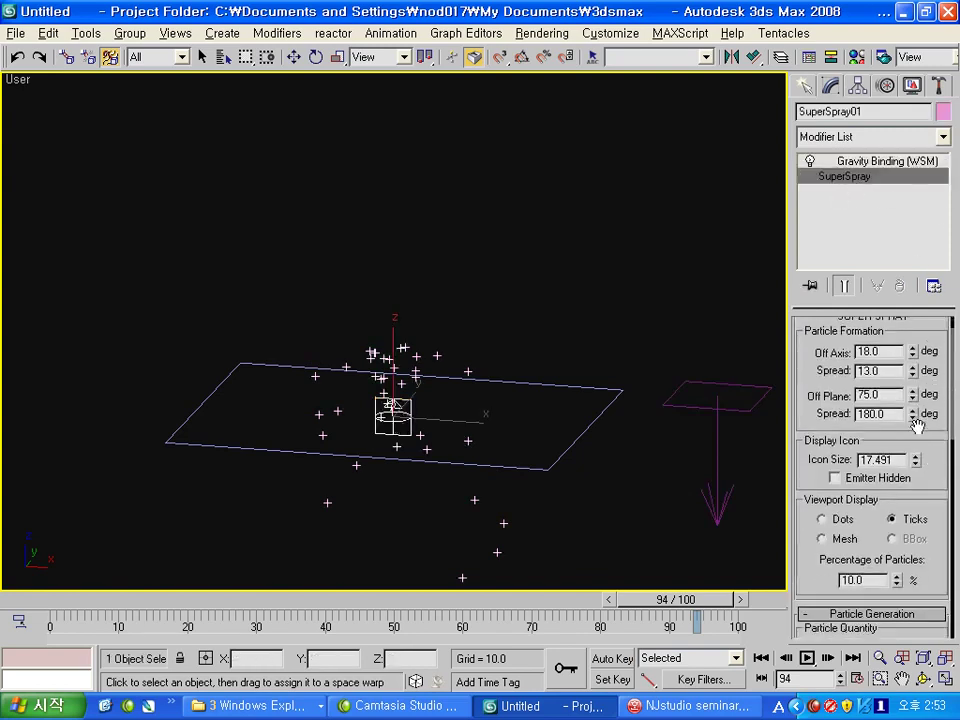
scroll(916, 427, down, 5)
scroll(916, 430, down, 2)
scroll(917, 436, down, 1)
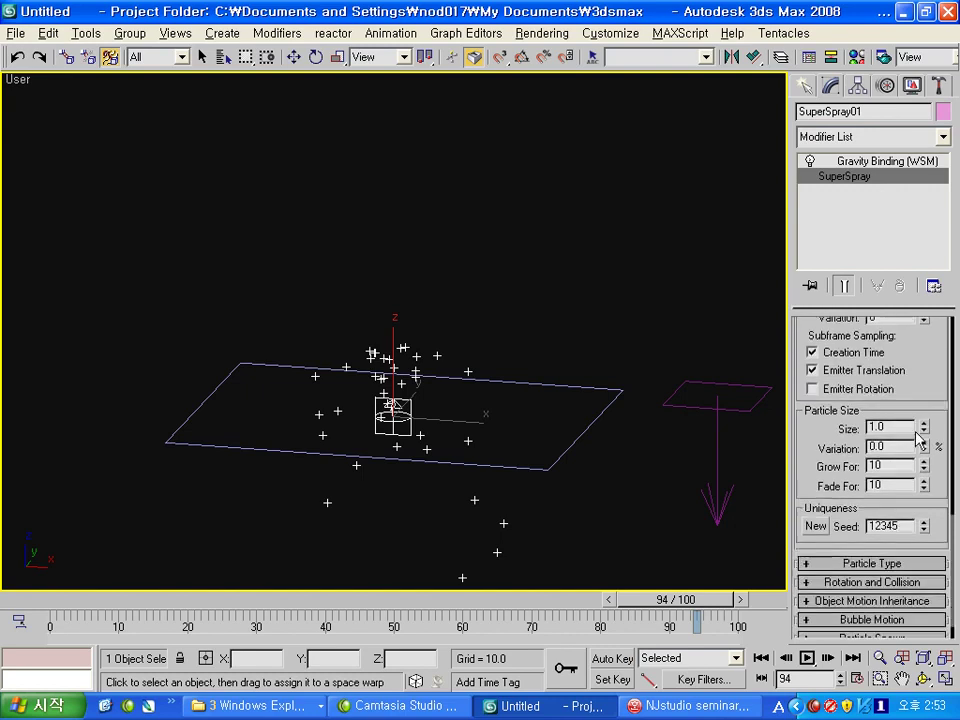
scroll(918, 442, down, 2)
click(883, 556)
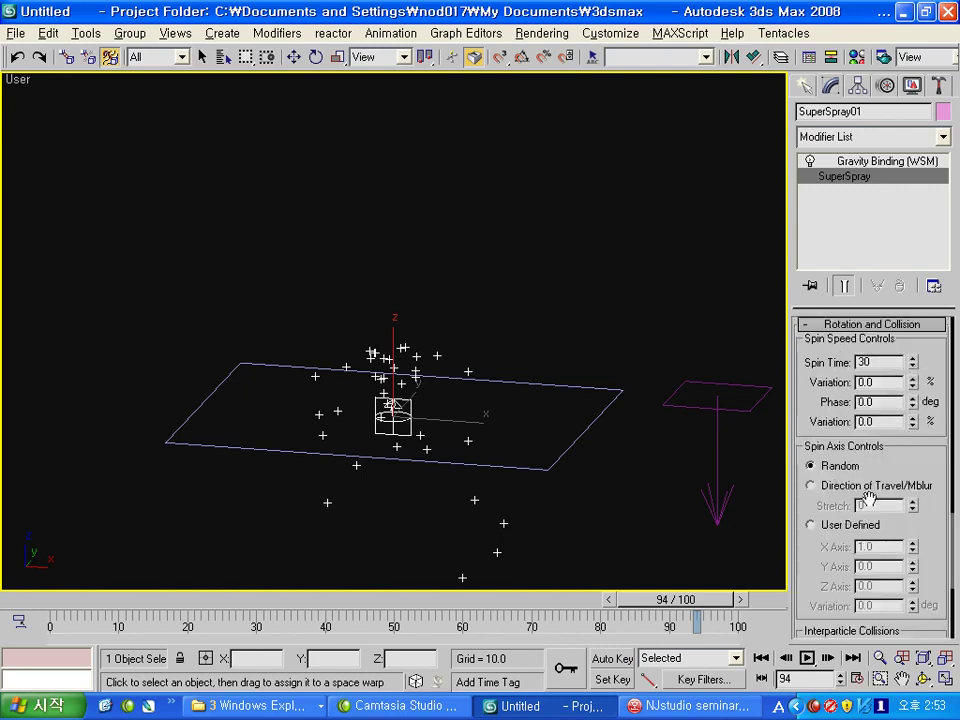
scroll(913, 510, up, 1)
click(865, 363)
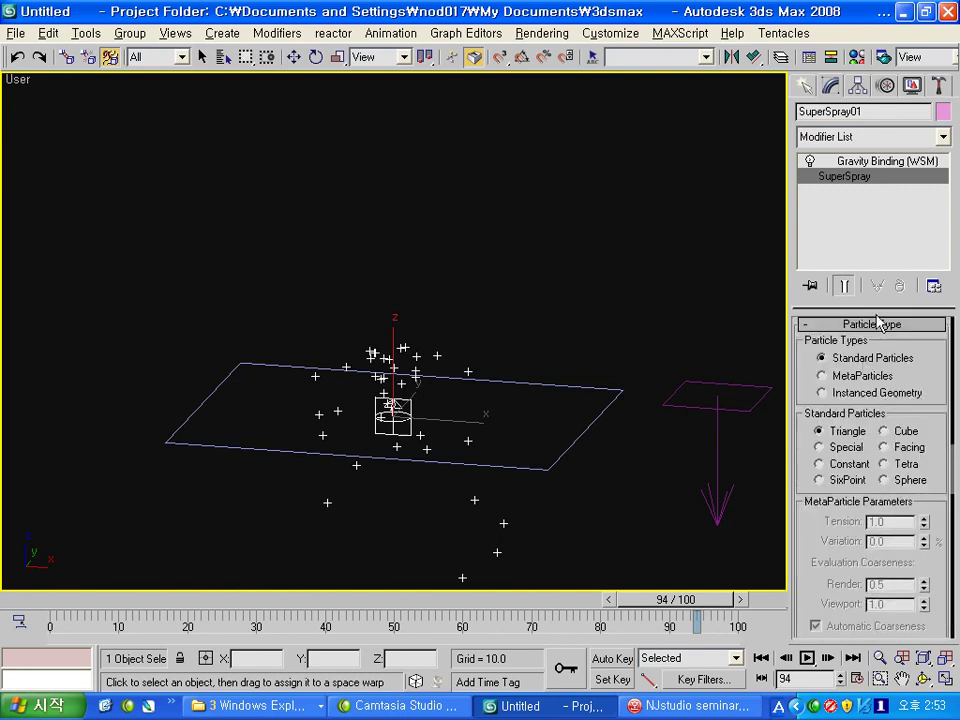
drag(789, 427, 668, 425)
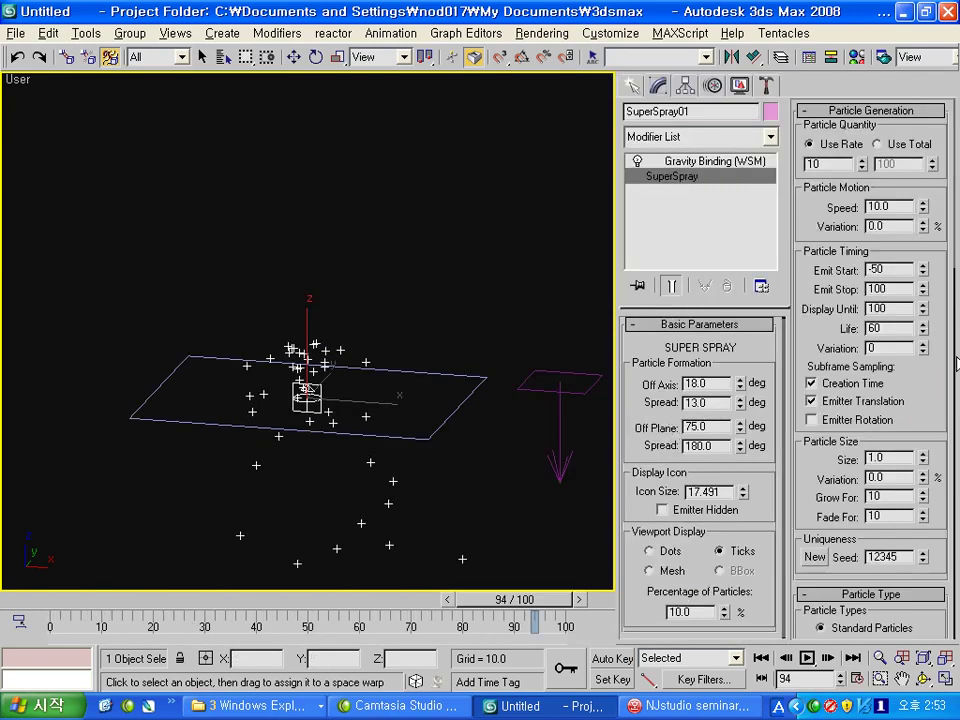
- Raise particle Speed to 10.6 and play the spray from frame 0
mouse_move(922, 205)
mouse_down()
mouse_move(920, 184)
mouse_move(922, 201)
mouse_up()
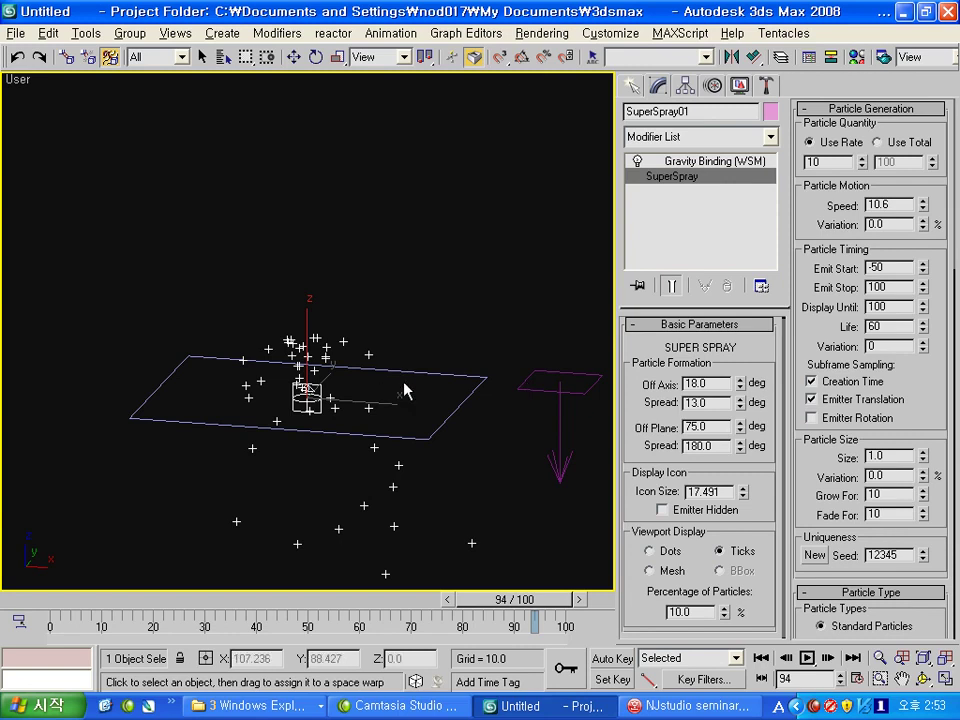
click(60, 599)
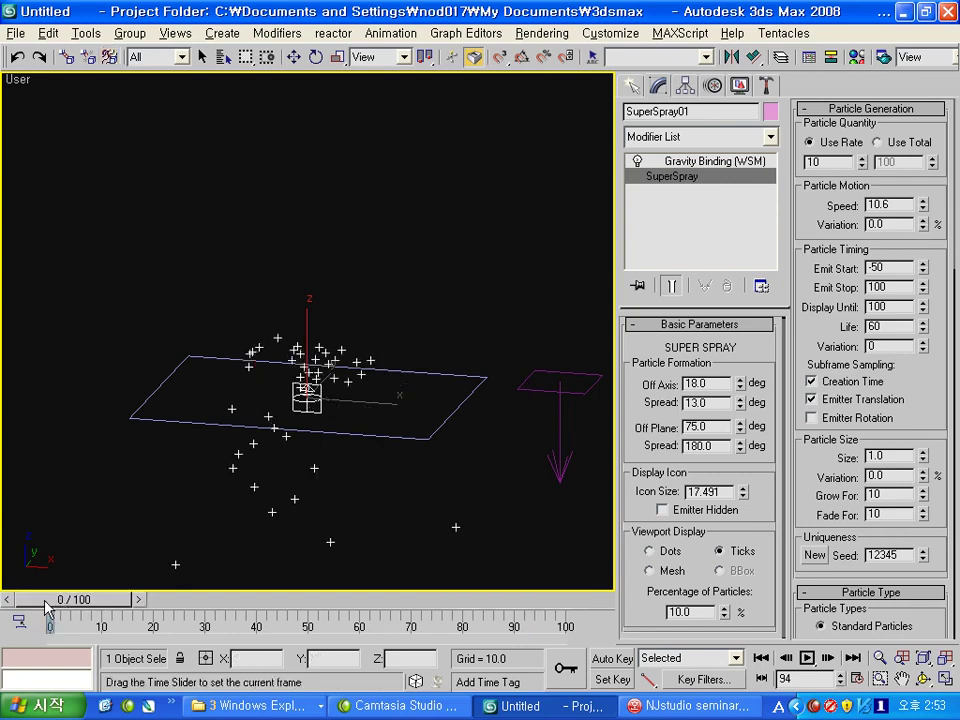
click(806, 662)
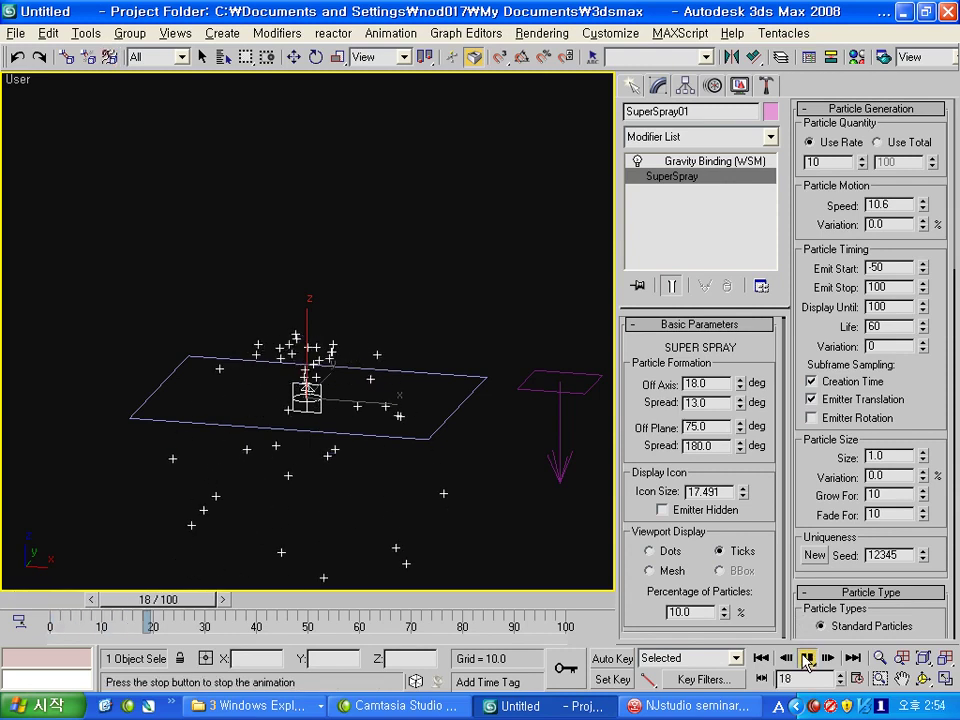
click(884, 57)
drag(272, 77, 604, 49)
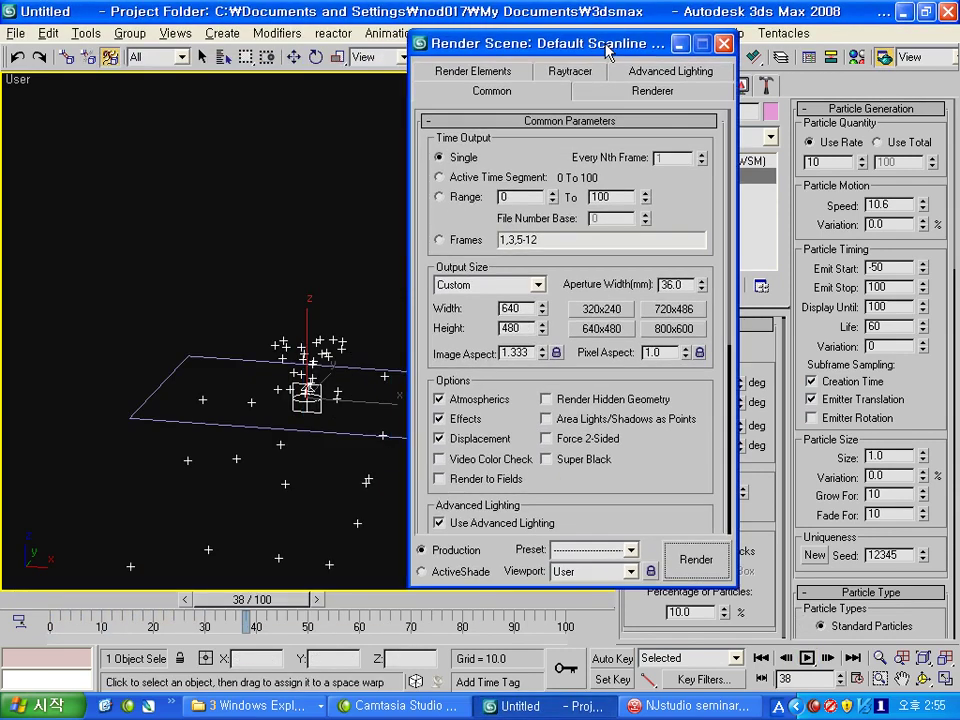
click(694, 559)
scroll(407, 416, up, 1)
scroll(407, 418, down, 1)
drag(607, 100, 509, 80)
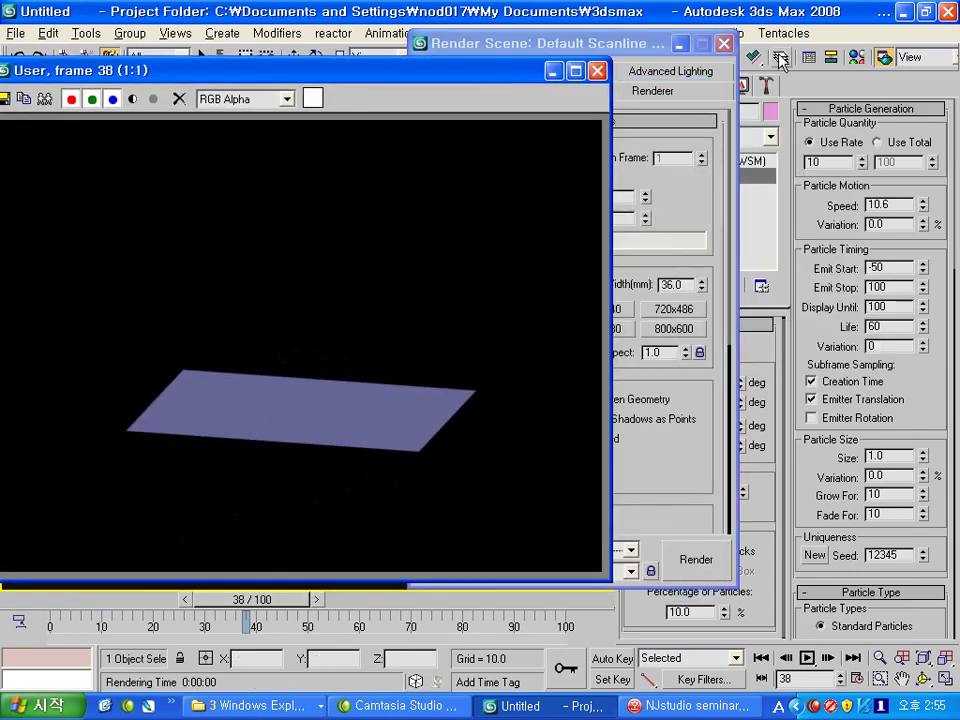
click(597, 71)
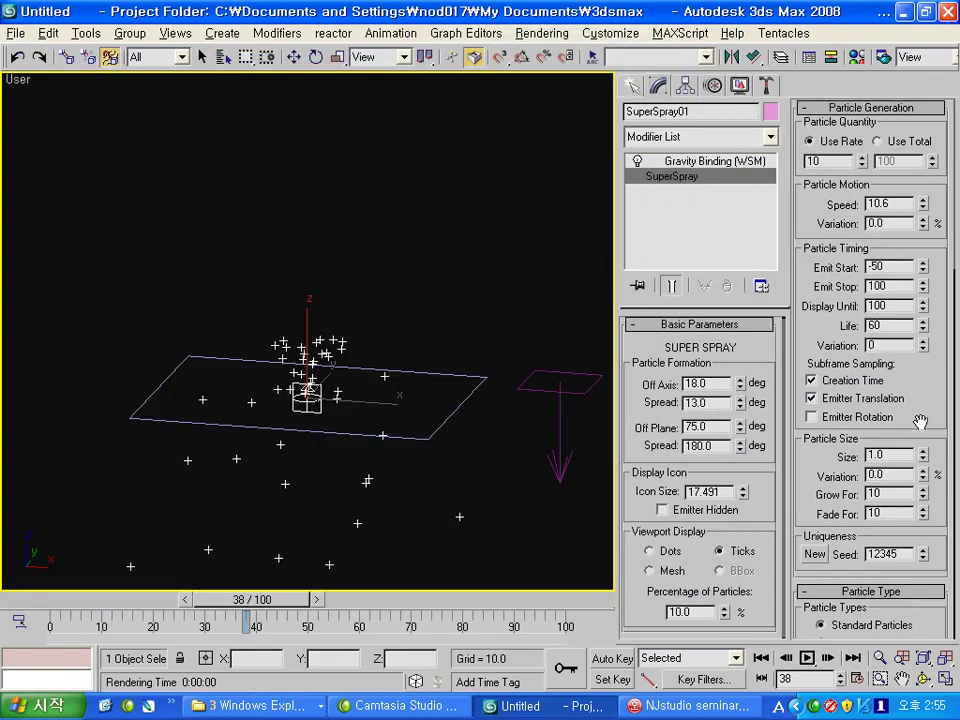
scroll(900, 430, down, 2)
- Display the SuperSpray particles in the viewport as sphere meshes at size 10.0
scroll(830, 480, down, 3)
scroll(903, 395, down, 3)
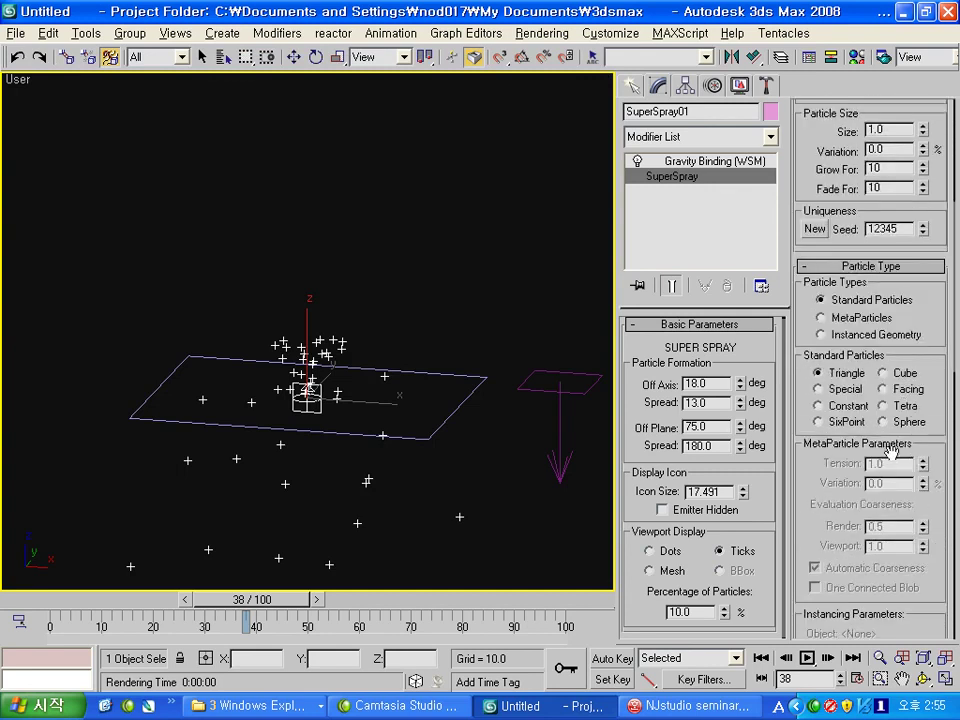
scroll(858, 470, down, 1)
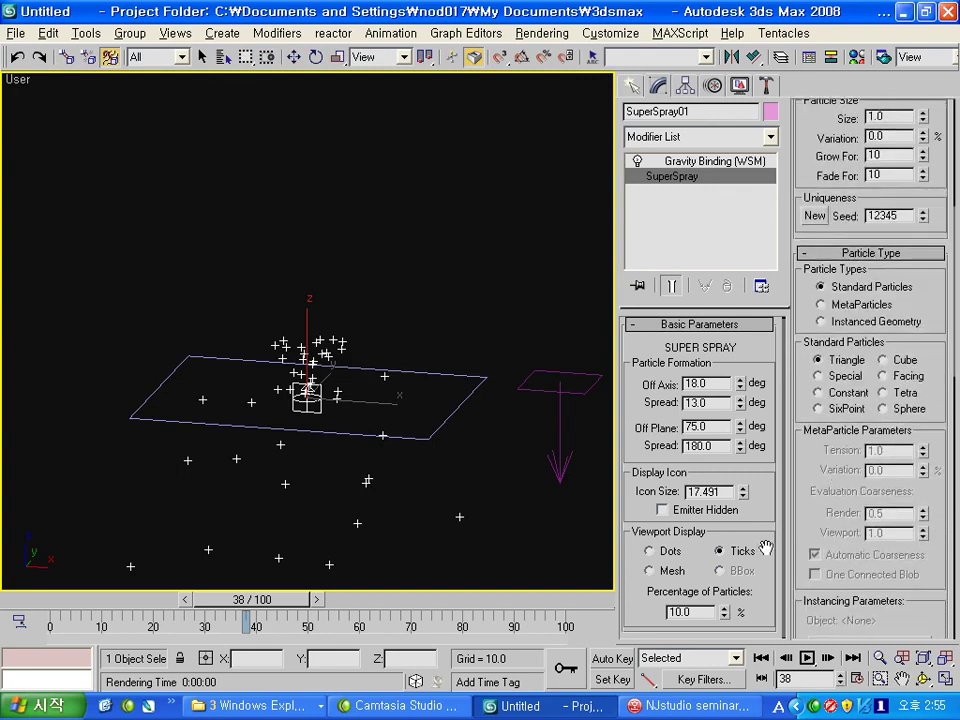
click(650, 570)
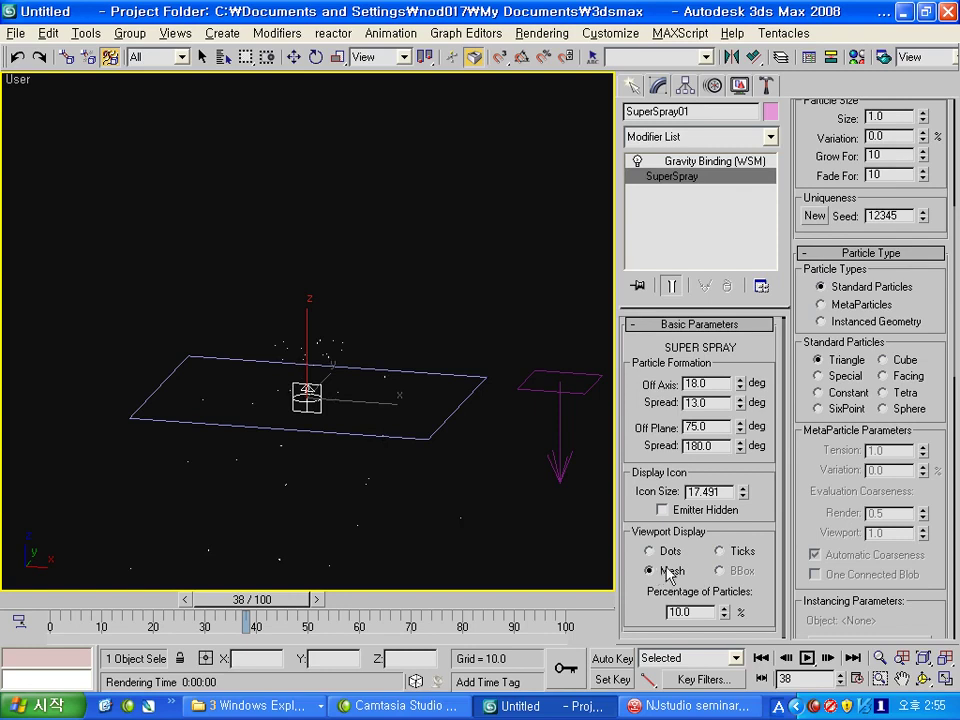
scroll(836, 527, up, 3)
scroll(834, 500, up, 3)
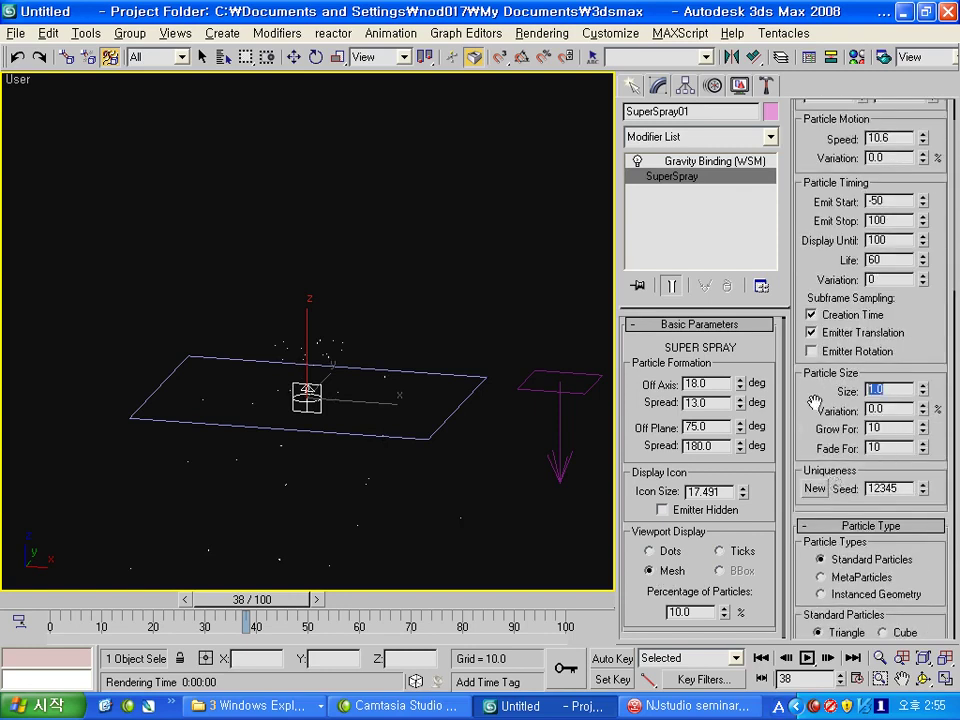
text(10)
key(Return)
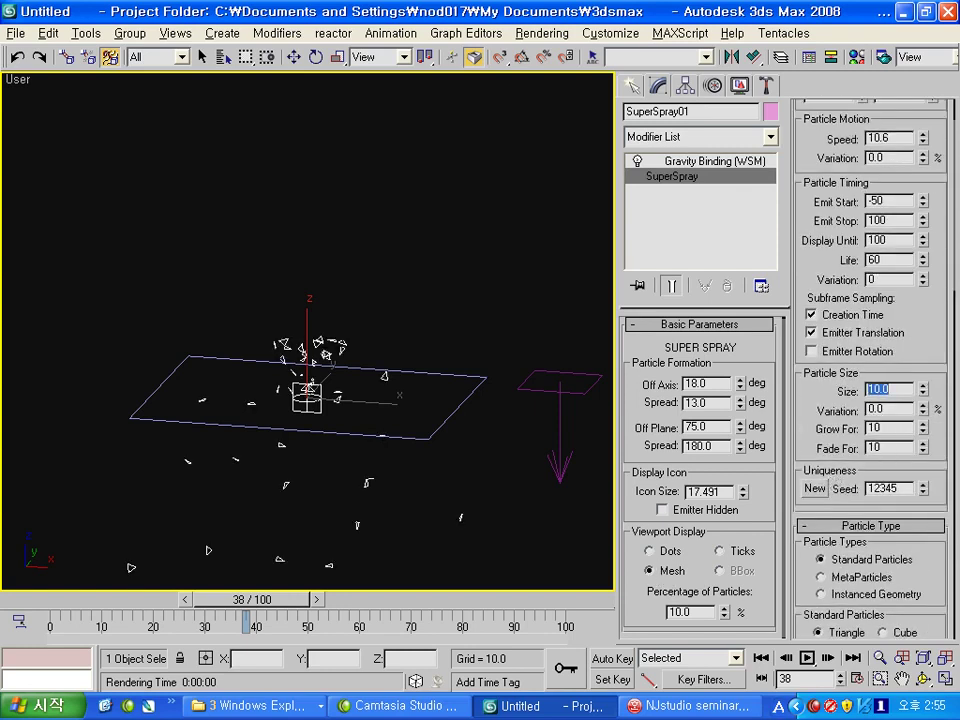
scroll(852, 432, down, 4)
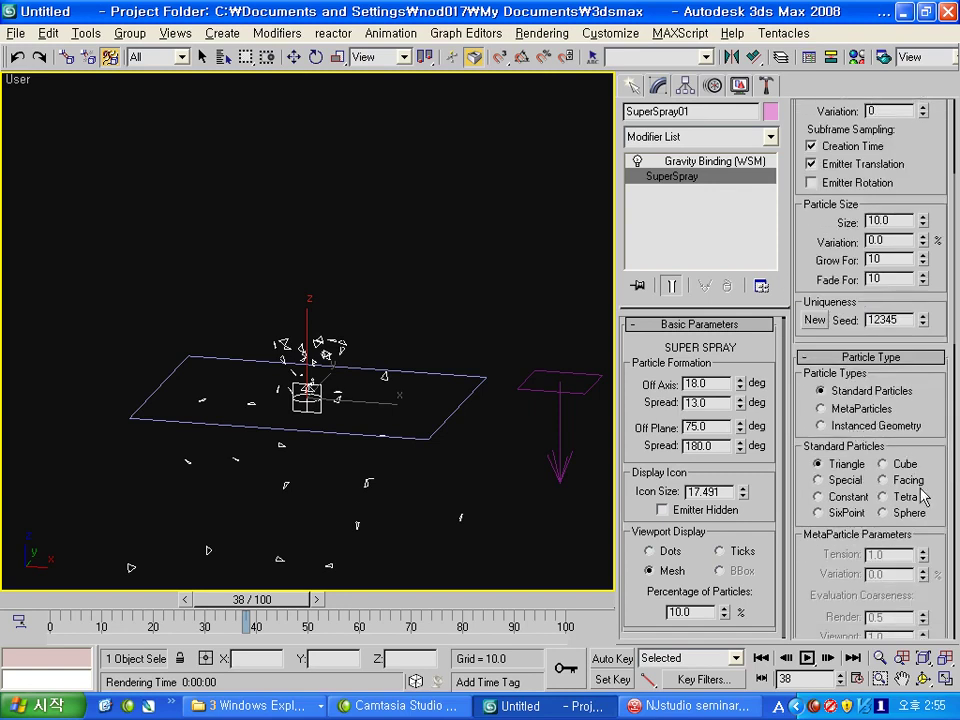
click(886, 513)
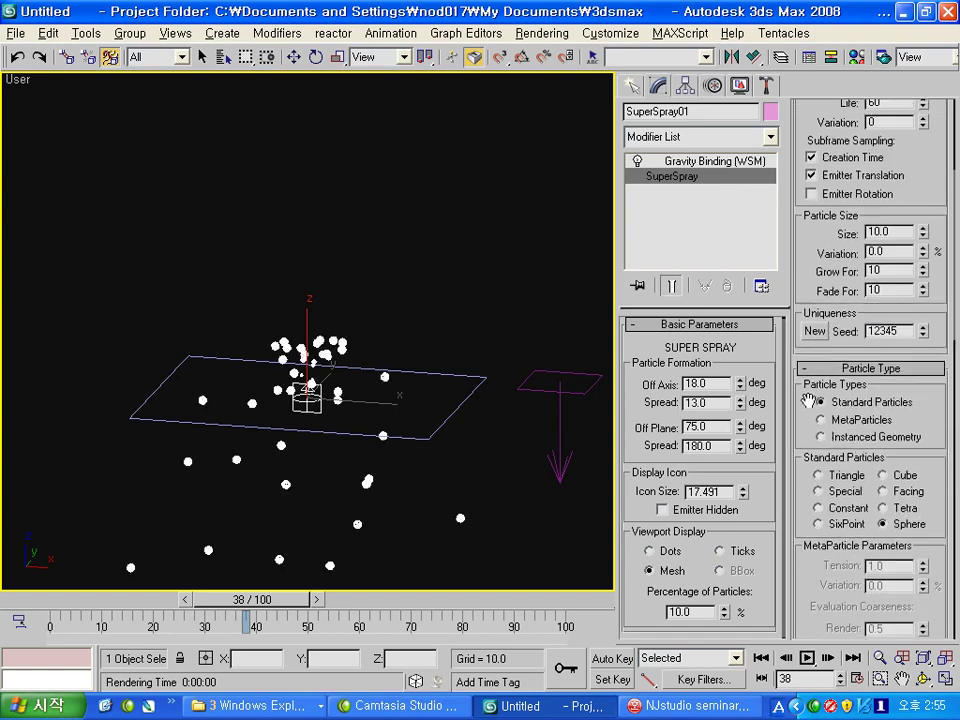
- Reduce the particle size to 4.0 and raise the birth rate to 100
scroll(860, 330, up, 5)
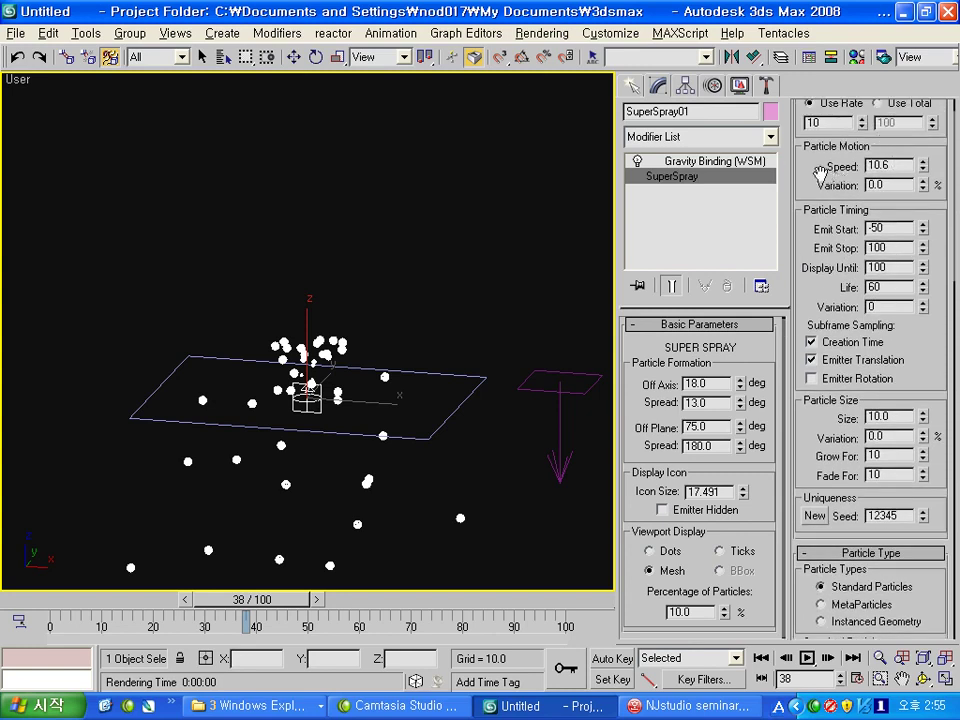
drag(820, 172, 820, 181)
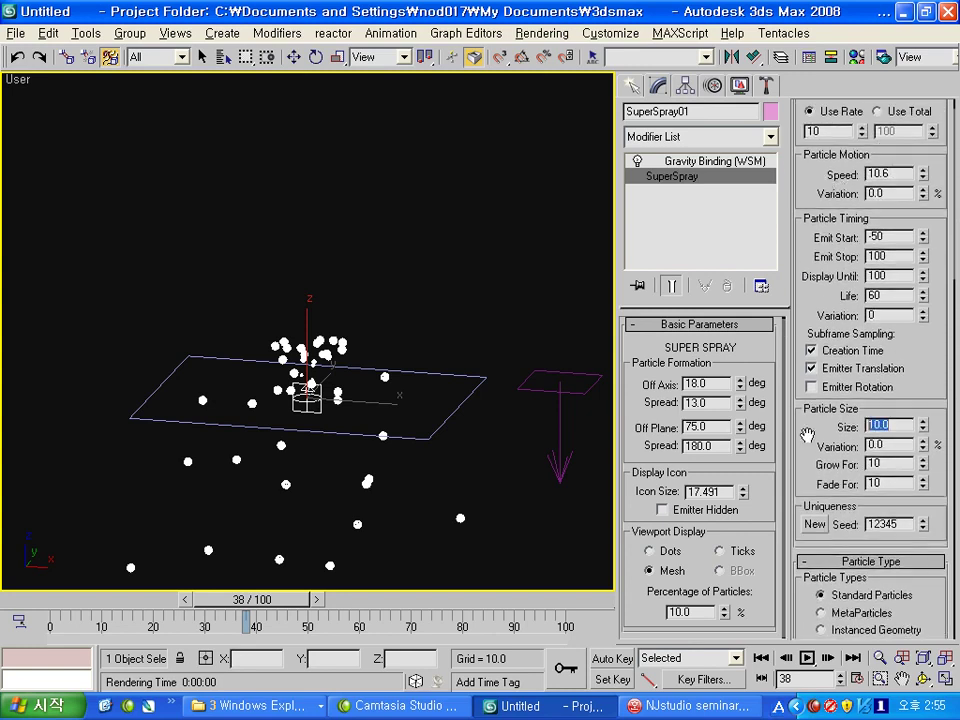
text(4)
key(Return)
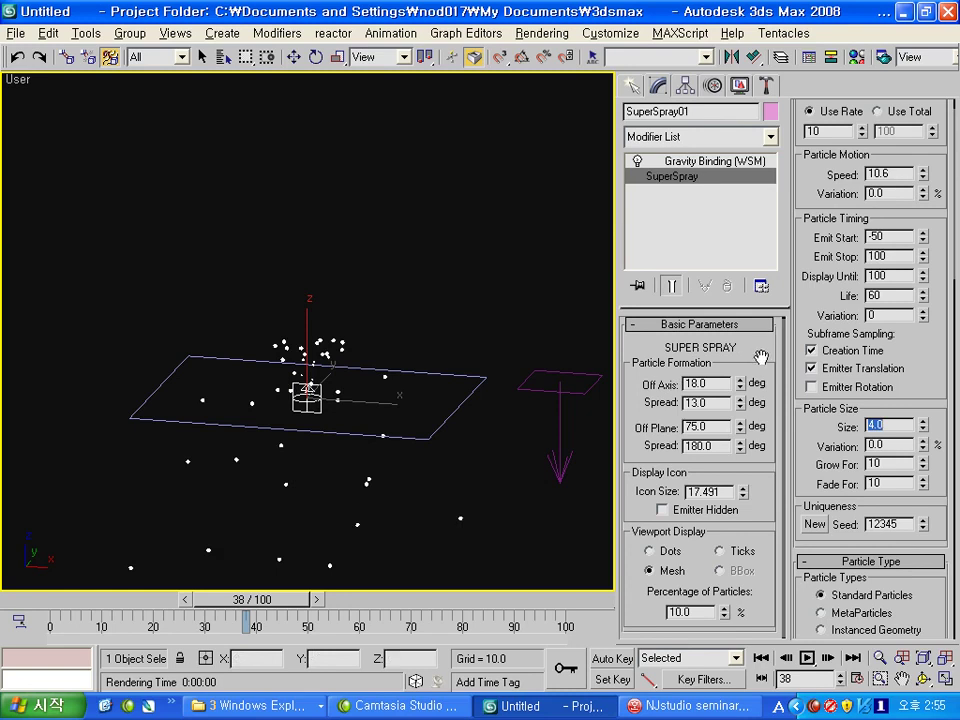
drag(840, 142, 840, 175)
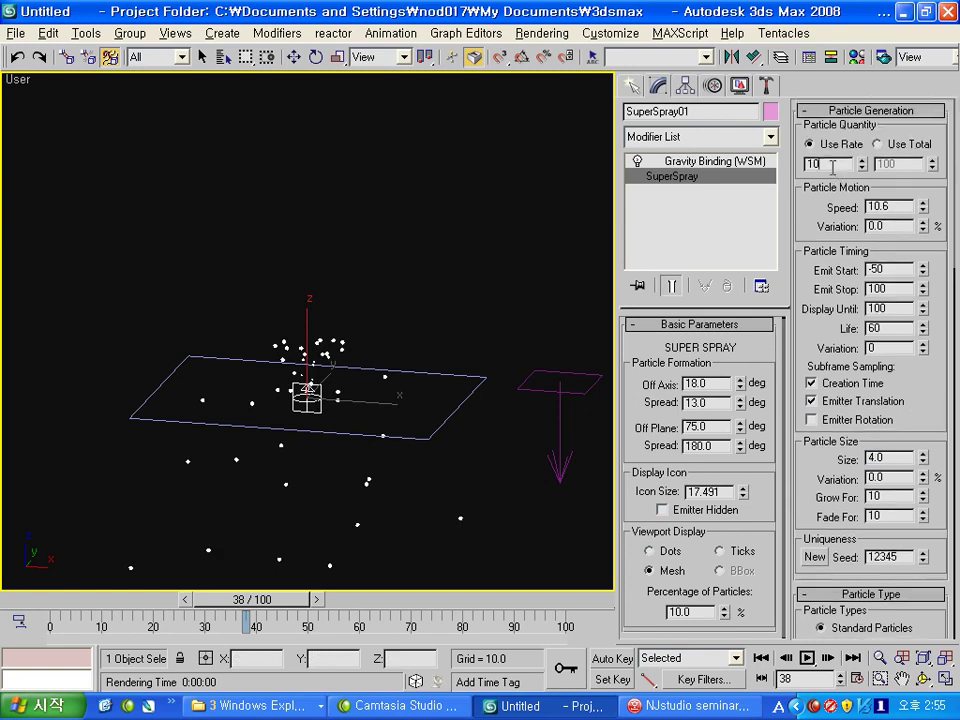
text(0)
key(Return)
- Orbit around the particle fountain and bring up the render settings for the current frame
scroll(358, 357, up, 3)
alt+middle_drag(358, 357, 400, 306)
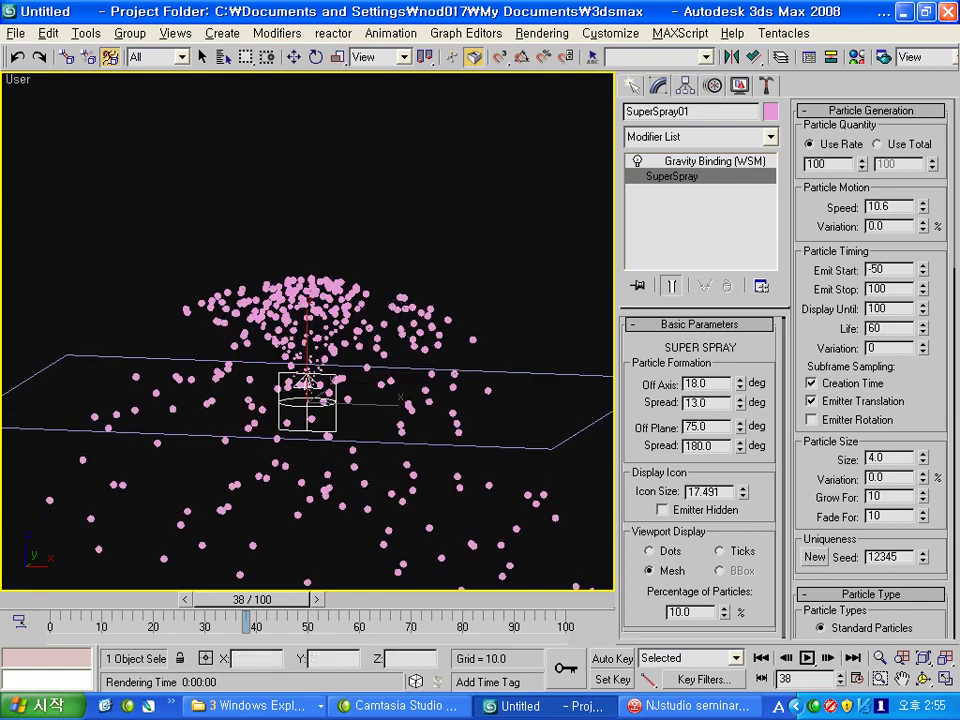
key(F10)
- Render frame 38 of the fountain, then close the preview and render settings
click(752, 561)
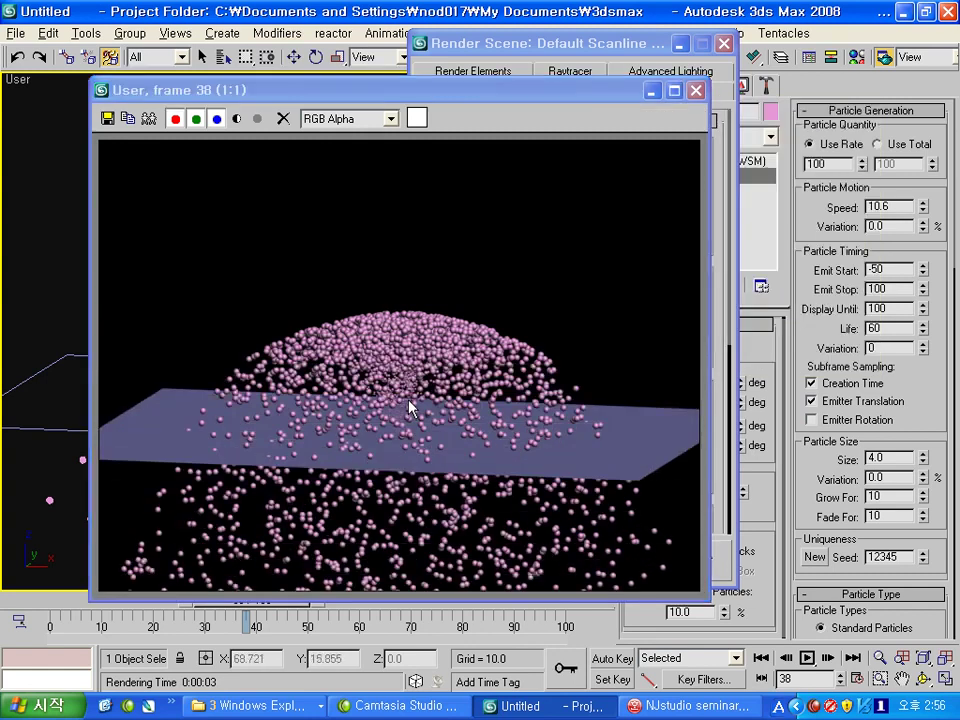
click(696, 90)
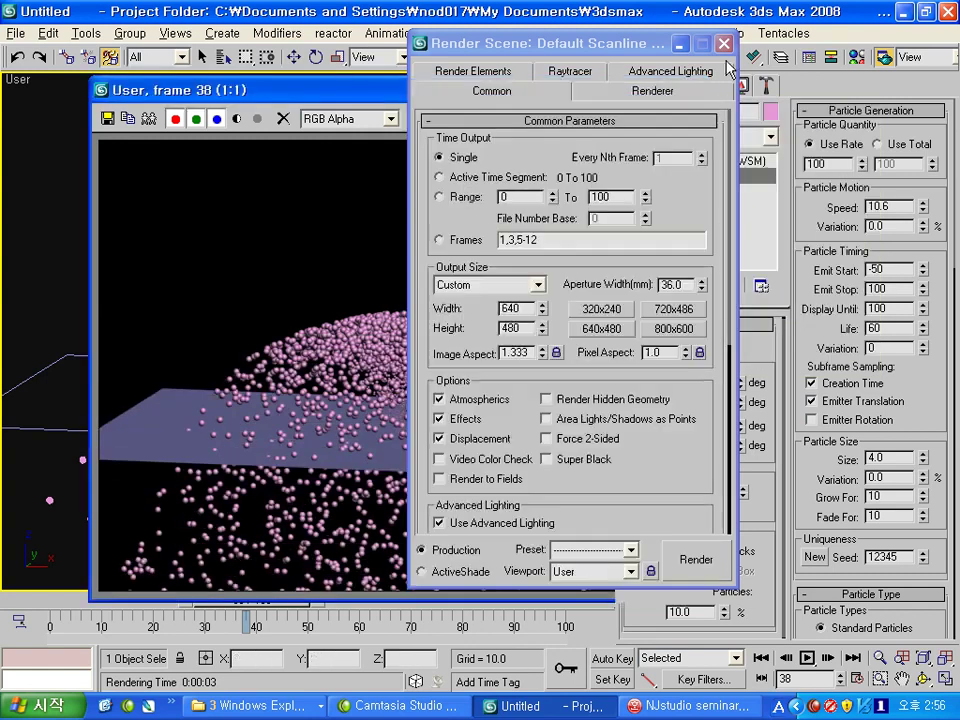
click(724, 43)
- Set particle size to 2.0 and birth rate to 50, then go back to frame 16
click(888, 458)
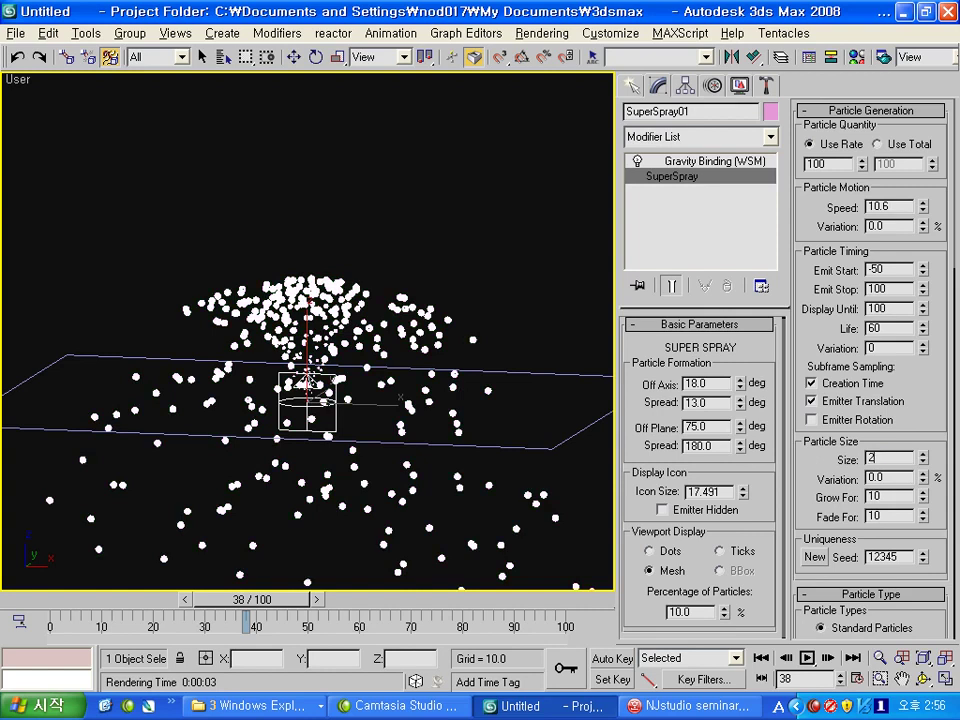
key(Return)
click(815, 163)
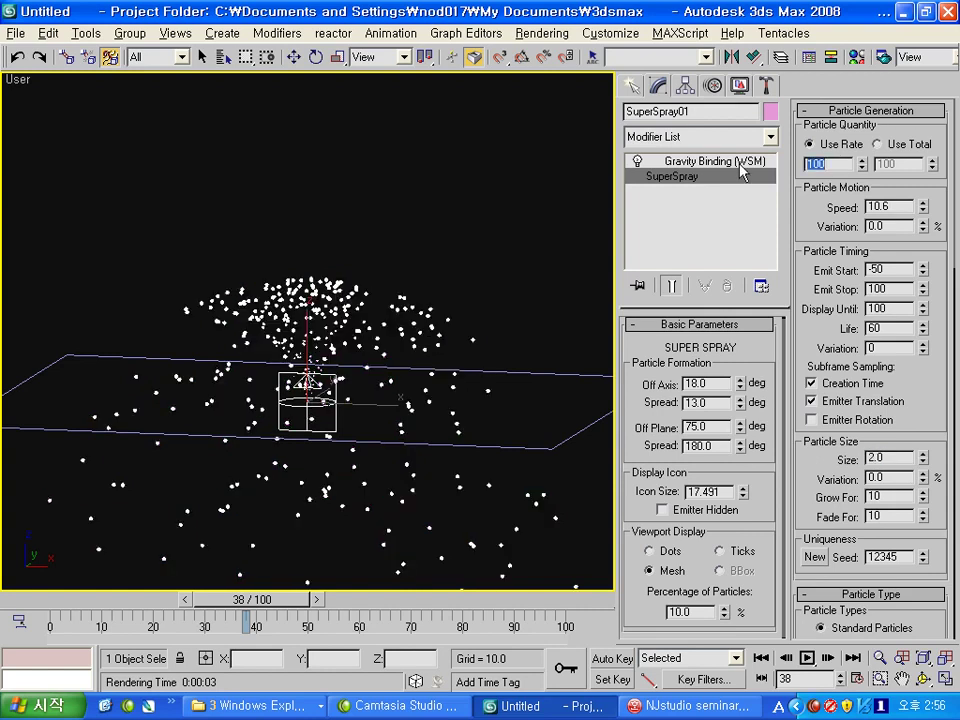
text(50)
key(Return)
mouse_move(250, 599)
mouse_down()
mouse_move(124, 604)
mouse_move(190, 601)
mouse_up()
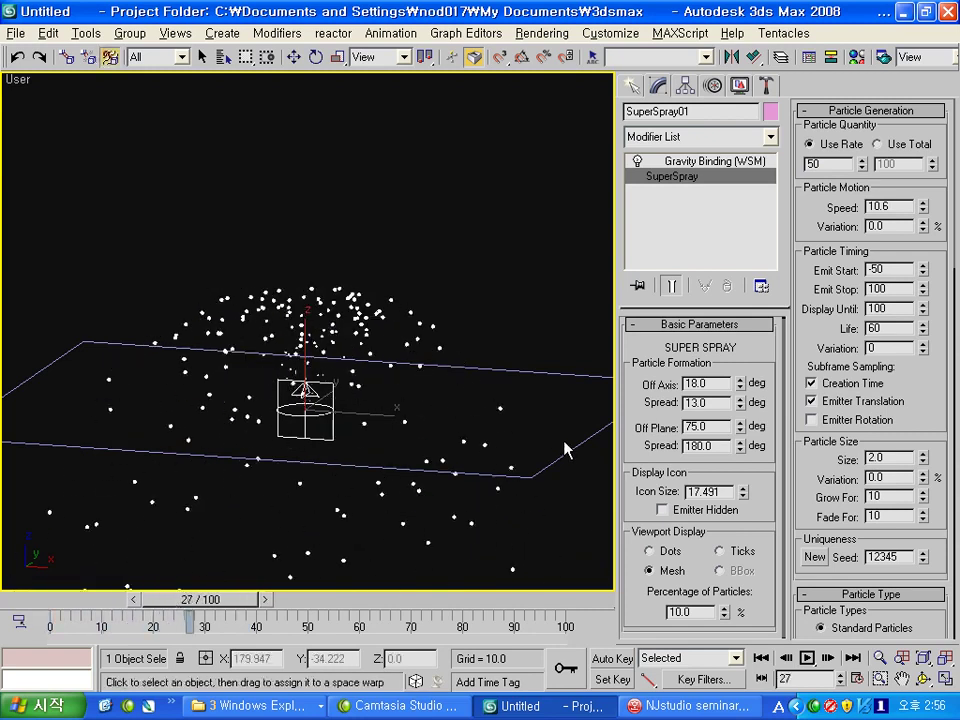
- Select Plane01 and scale it up to about double its size
click(557, 456)
key(w)
key(e)
key(r)
mouse_move(318, 398)
mouse_down()
mouse_move(298, 293)
mouse_move(315, 139)
mouse_move(336, 368)
mouse_up()
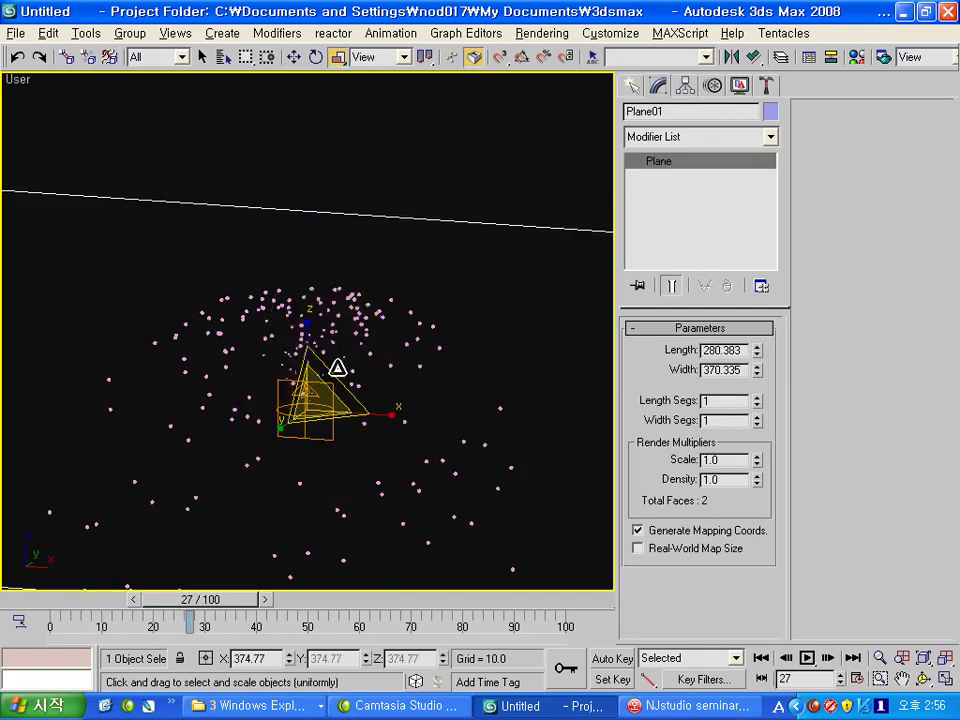
- Test-render frame 27 with the enlarged plane, then move the time slider back to frame 14
key(r)
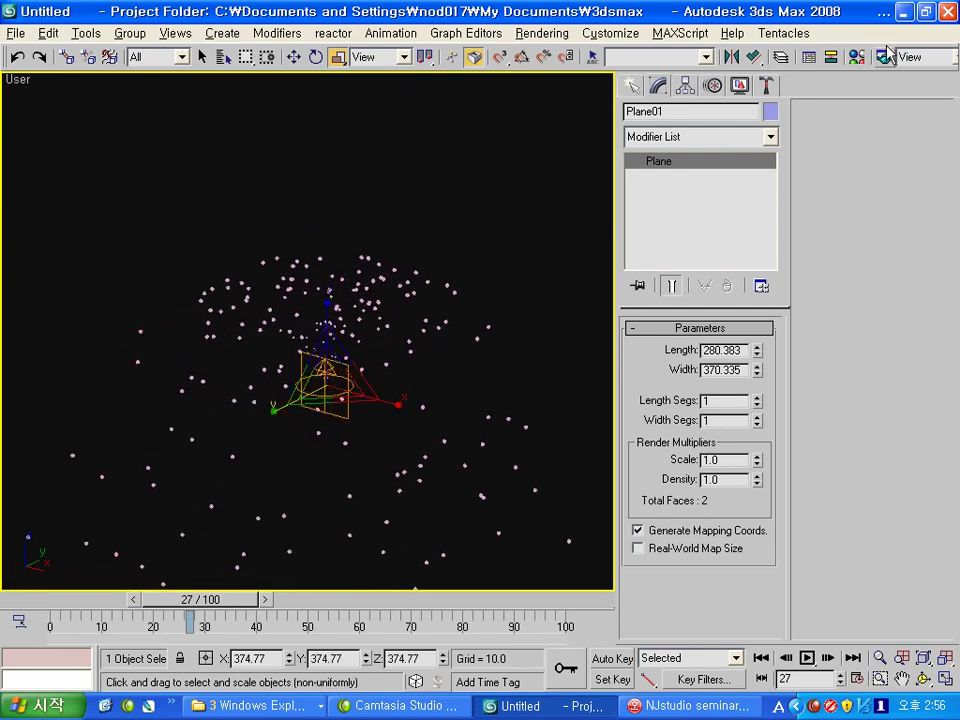
click(884, 57)
click(697, 562)
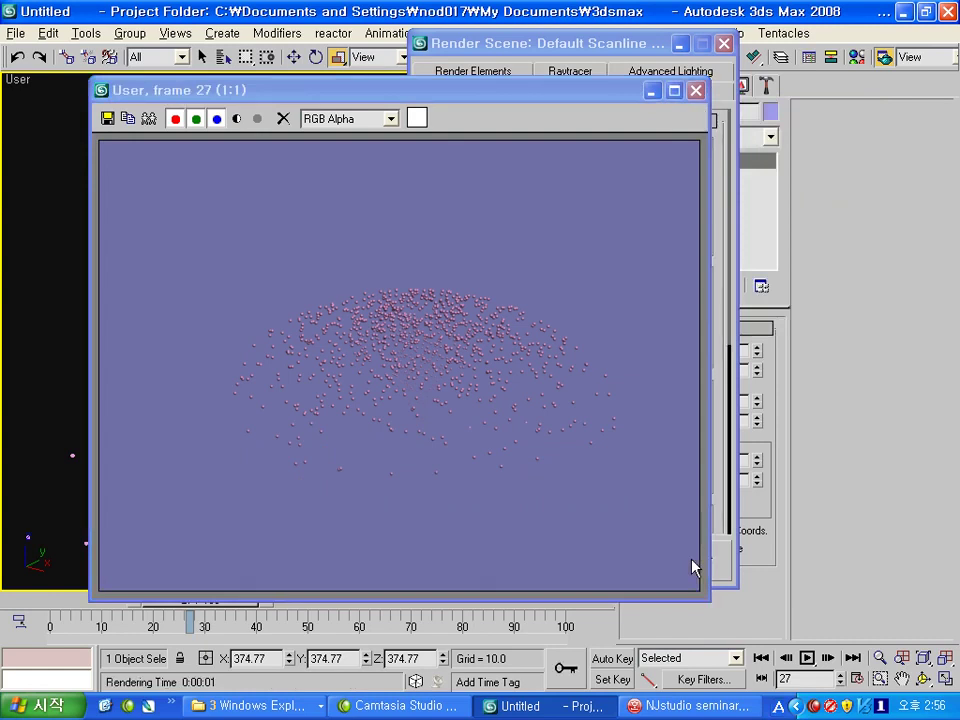
click(697, 90)
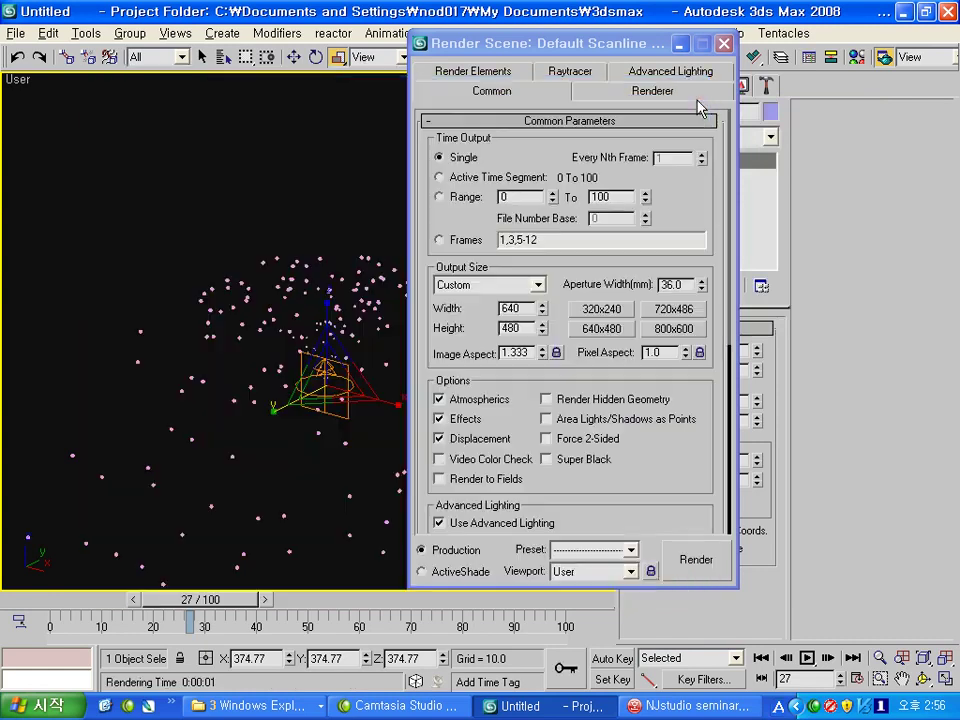
click(724, 43)
drag(140, 599, 87, 599)
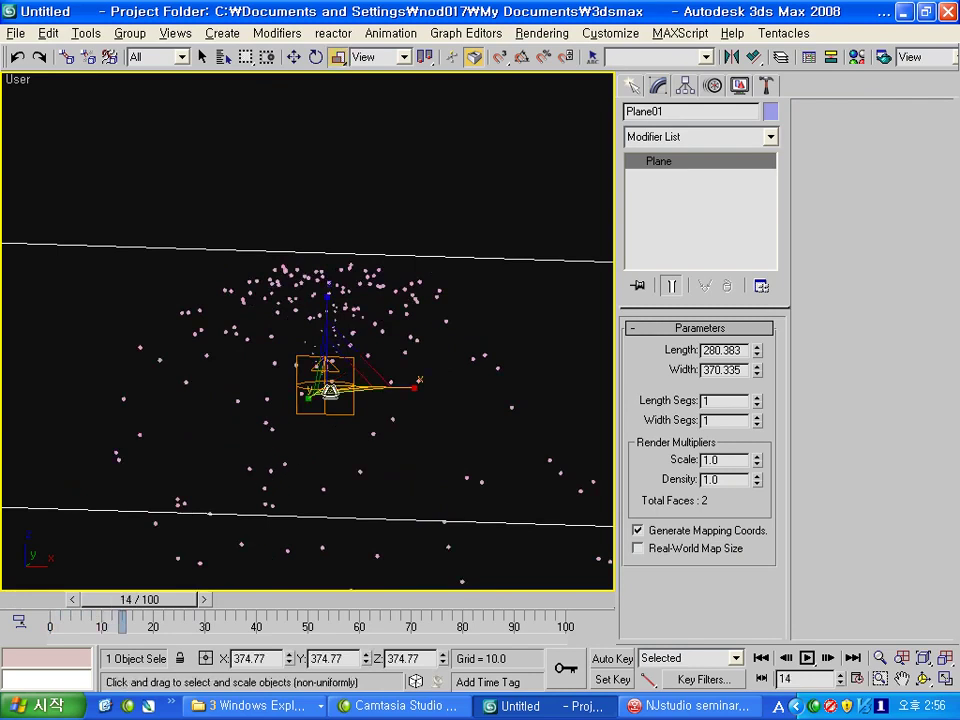
- Give SuperSpray01 Image motion blur with multiplier 5.0 in its Object Properties
click(318, 189)
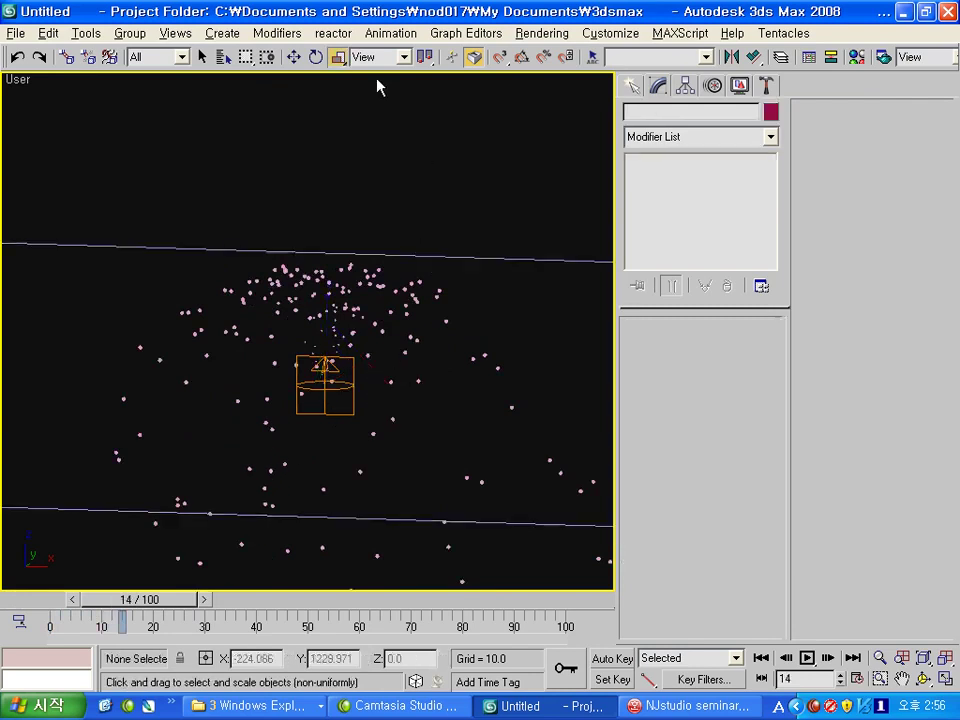
click(294, 57)
middle_drag(377, 330, 377, 306)
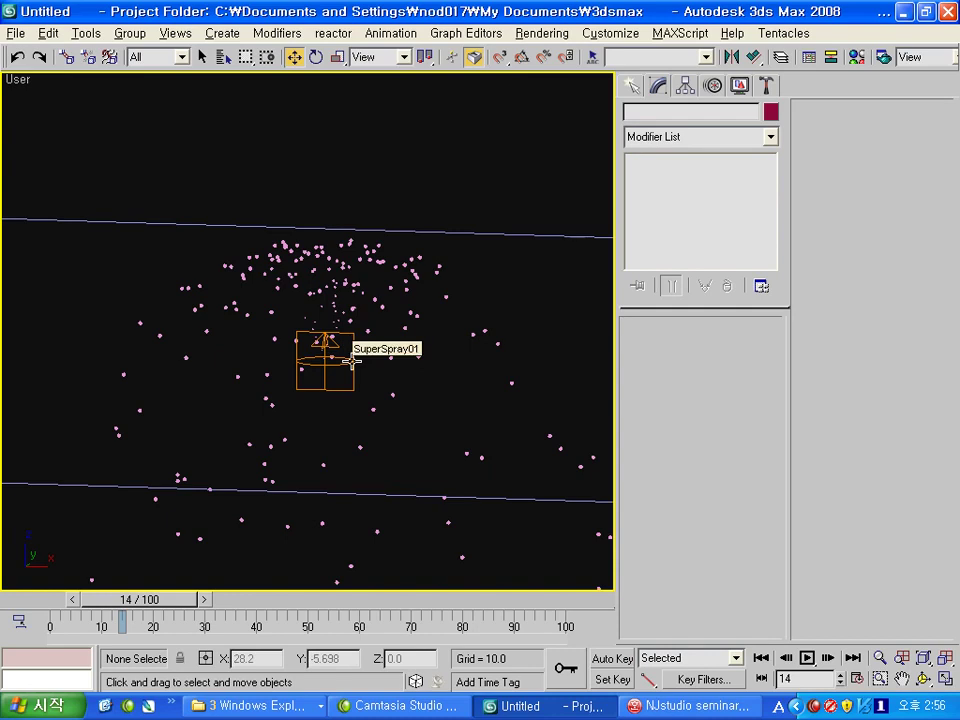
click(351, 361)
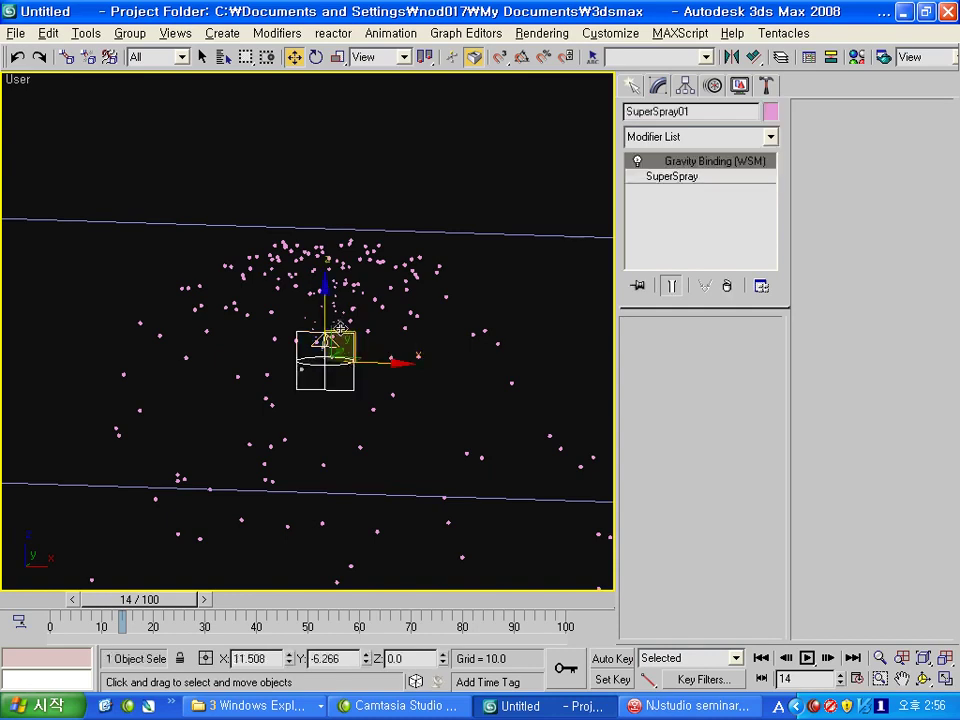
right_click(340, 335)
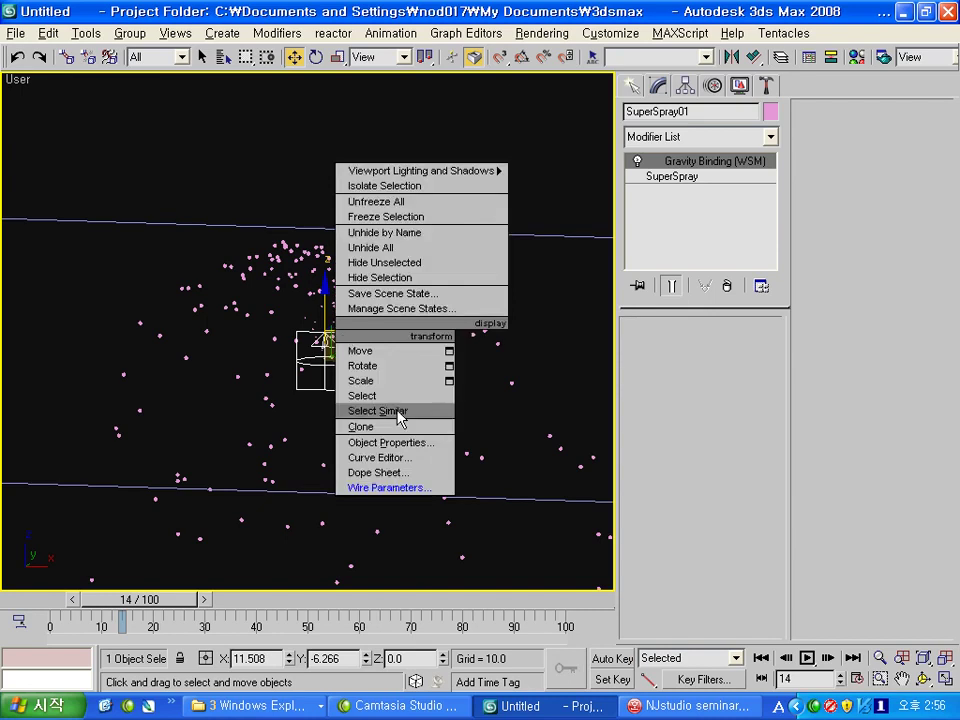
click(392, 443)
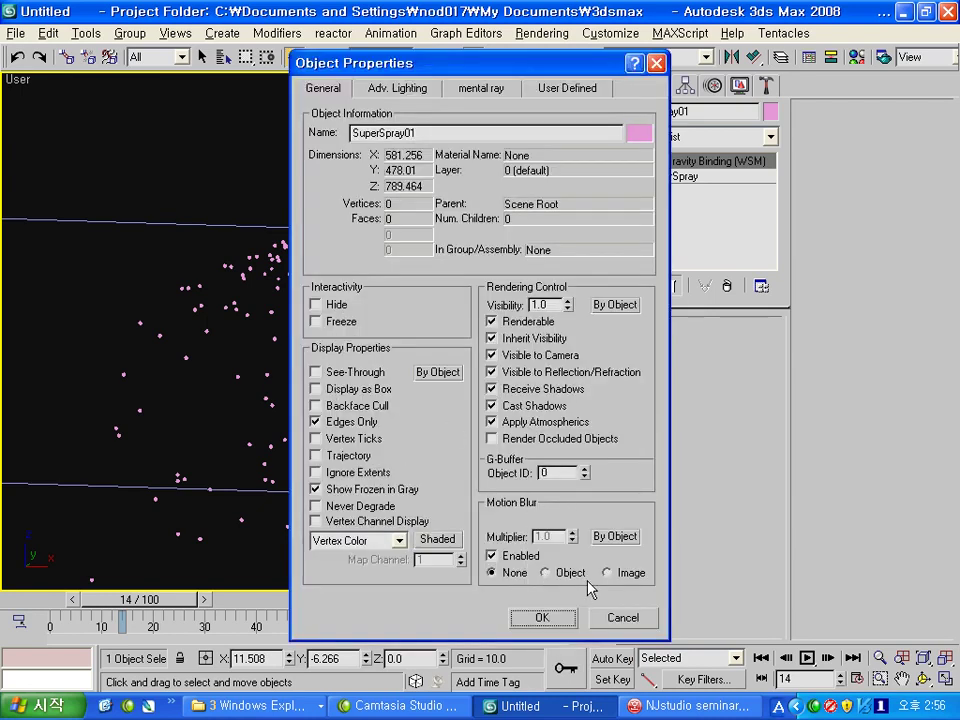
click(608, 573)
double_click(557, 536)
text(5)
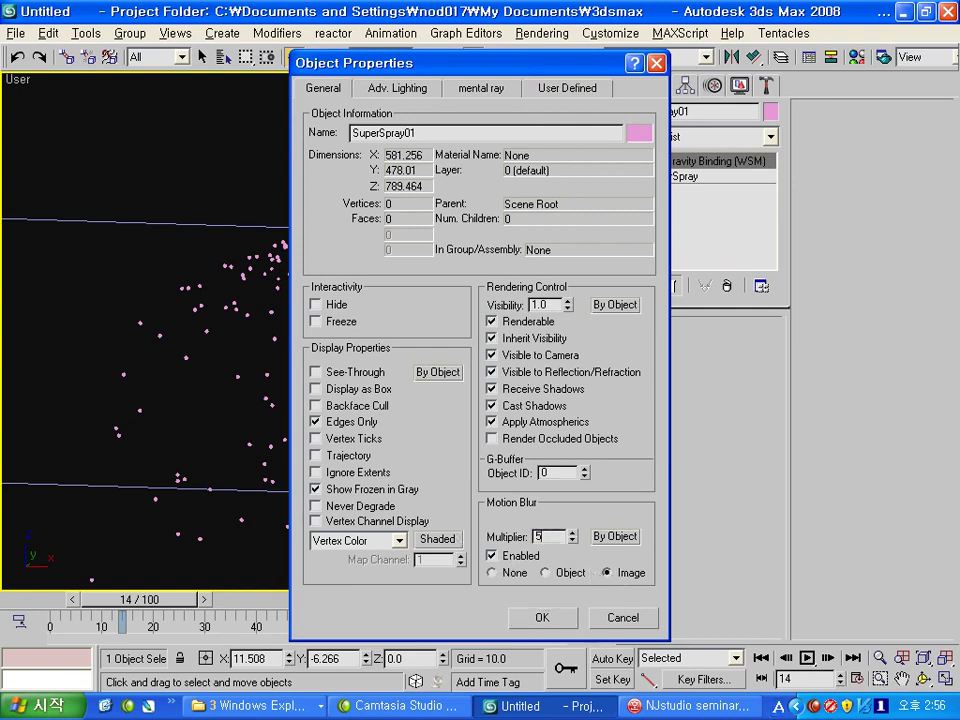
click(562, 616)
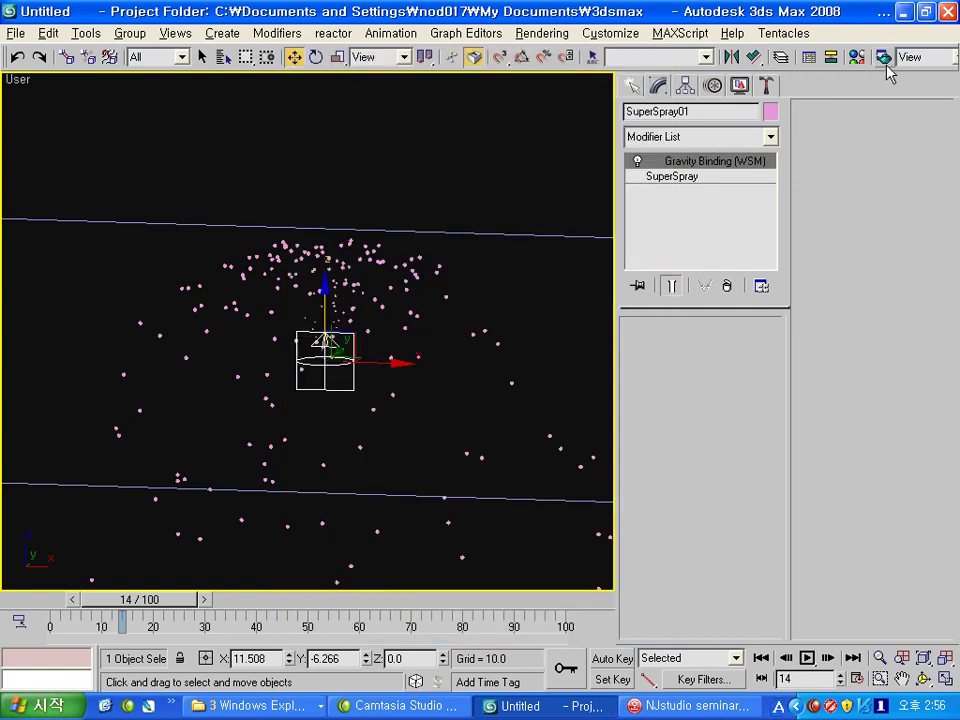
- Render frame 14 to check the motion-blurred particle streaks
click(885, 62)
click(696, 559)
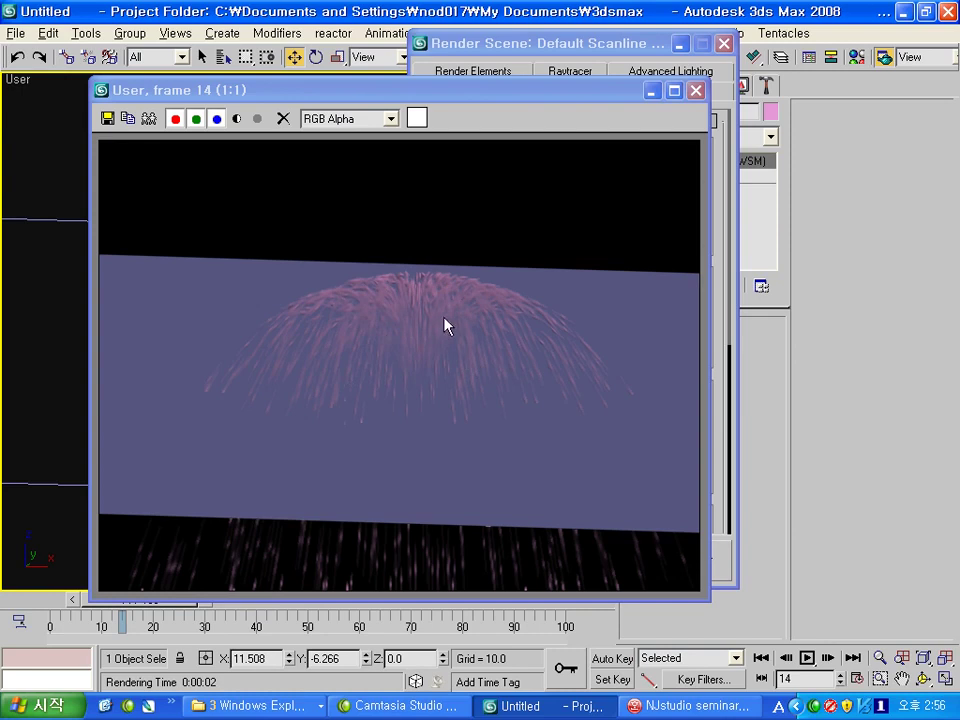
click(696, 92)
key(Escape)
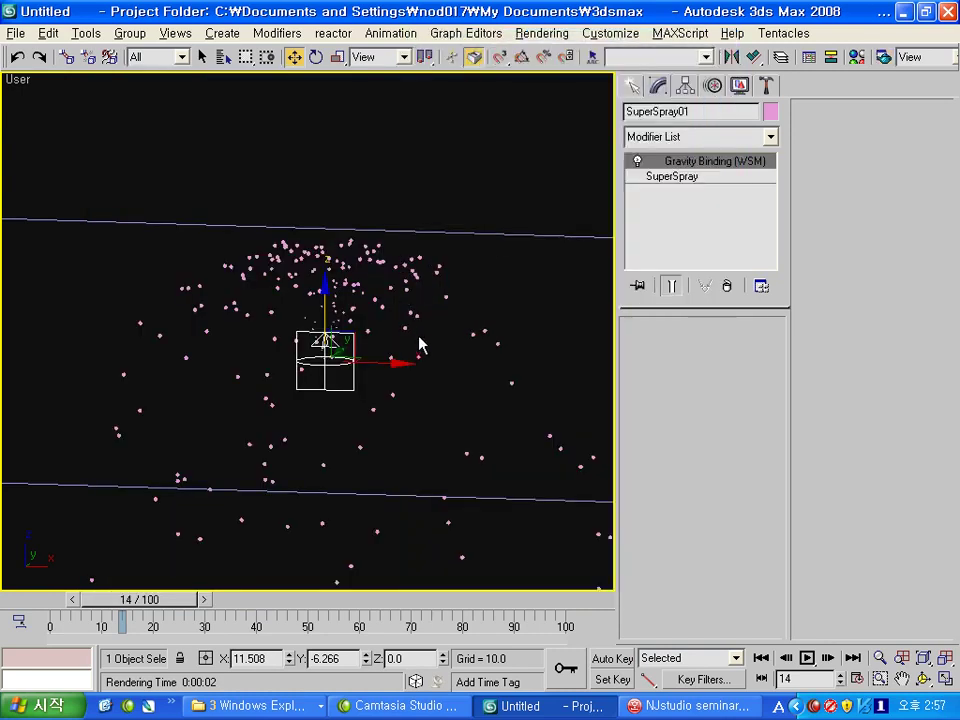
- Reopen SuperSpray01's Object Properties to review the motion blur settings, then close them unchanged
alt+middle_drag(403, 349, 349, 347)
right_click(349, 347)
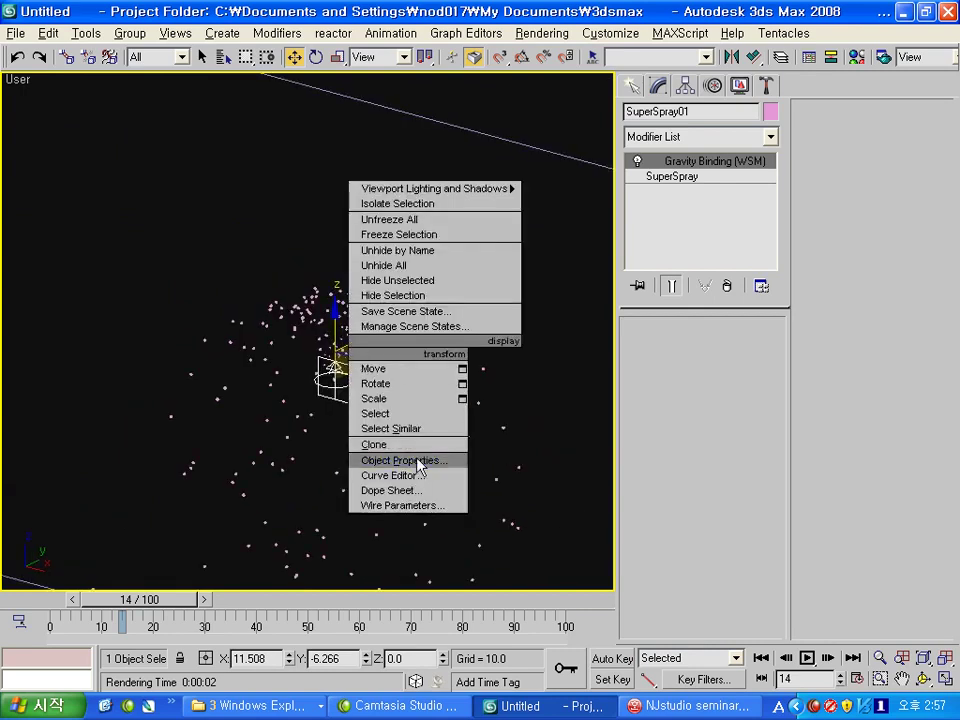
click(419, 464)
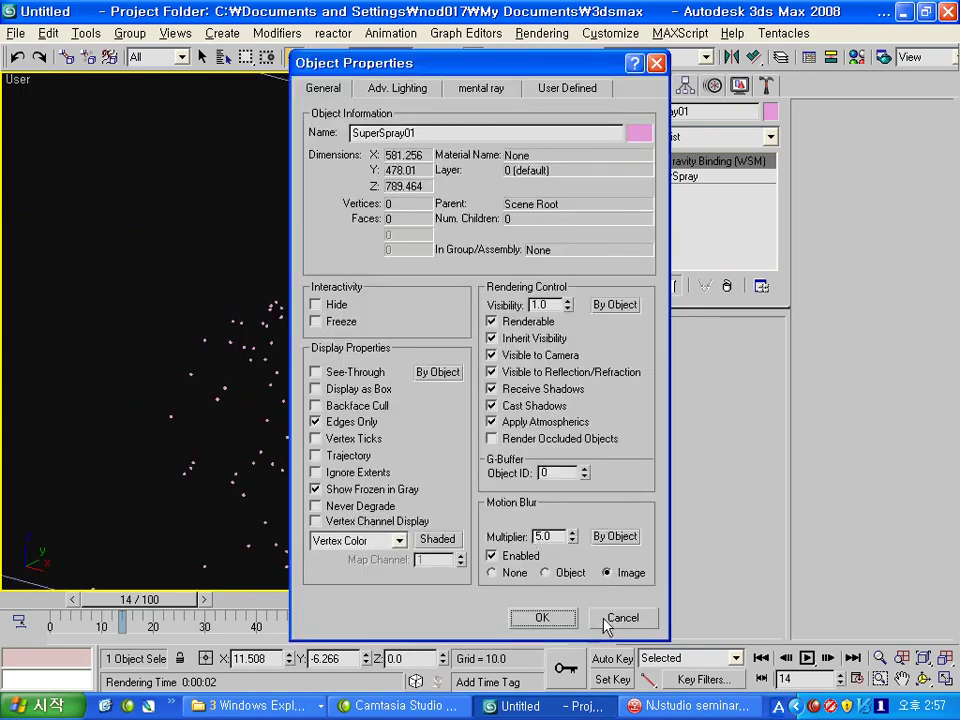
click(620, 618)
- Pick the PDynaFlect tool from the Space Warps Deflectors category
click(633, 84)
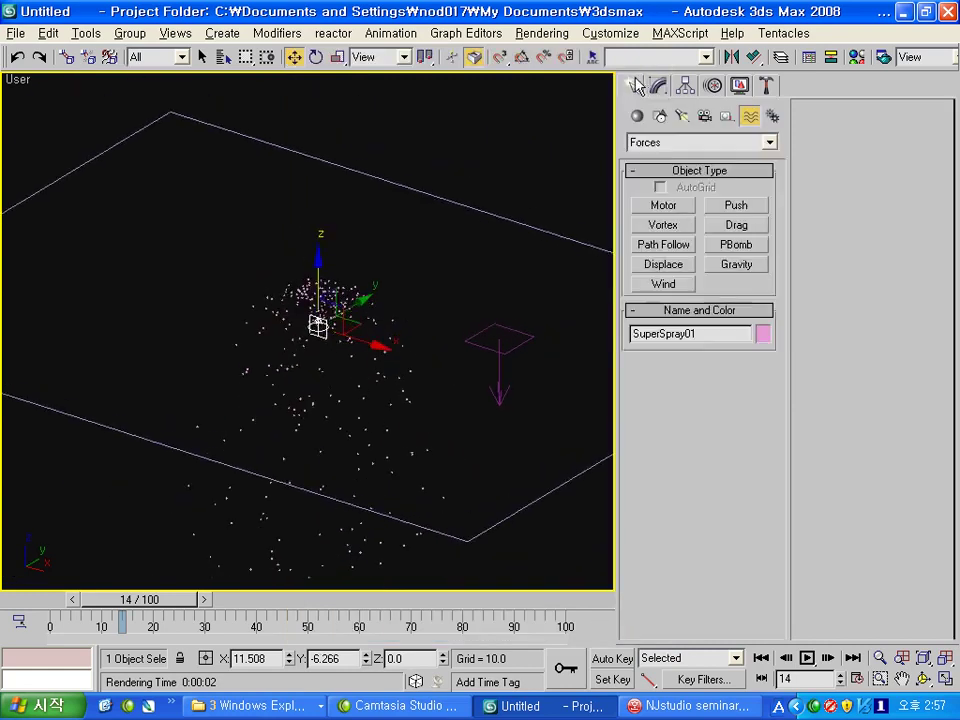
click(727, 117)
click(670, 143)
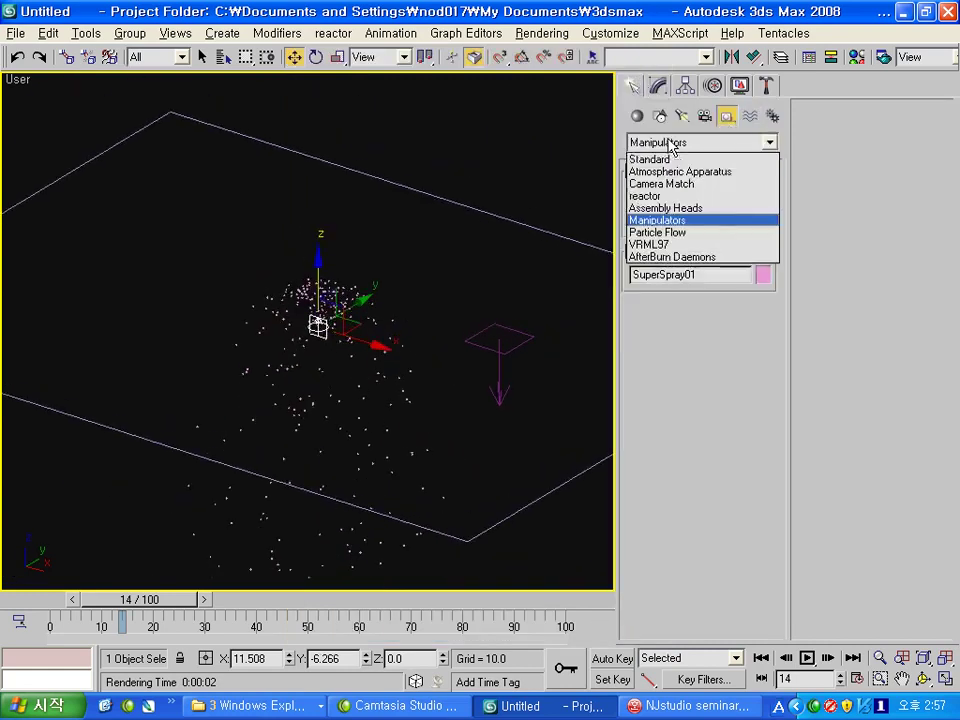
click(670, 143)
click(750, 116)
click(735, 143)
click(727, 172)
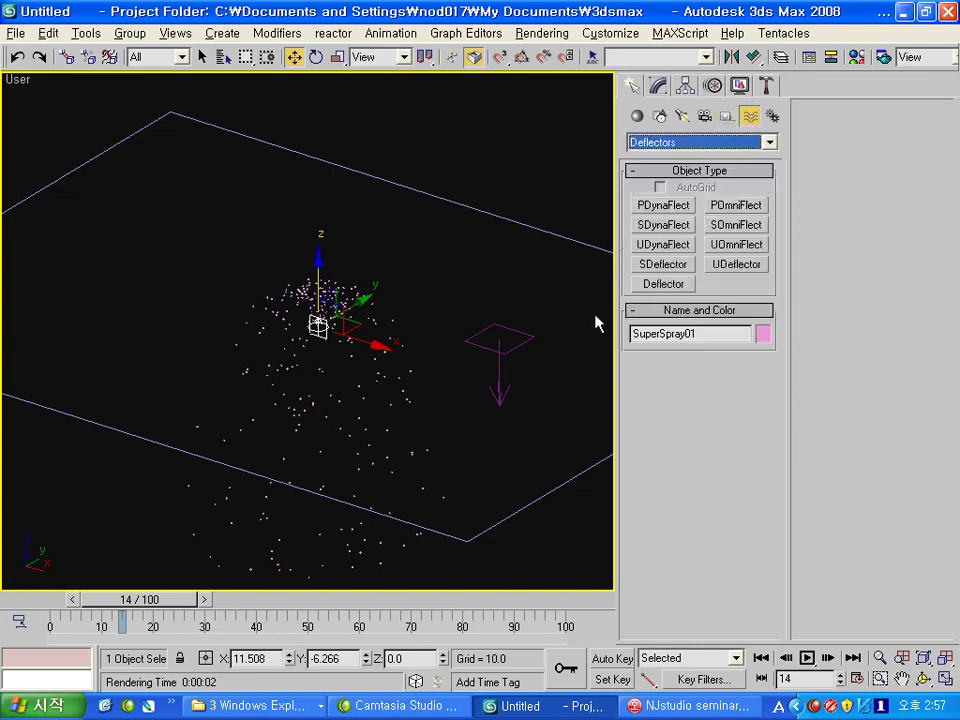
scroll(560, 295, down, 3)
scroll(540, 297, down, 2)
click(665, 206)
- Draw a PDynaFlect deflector plane and bind it to the SuperSpray fountain
middle_drag(495, 394, 469, 358)
drag(448, 376, 443, 424)
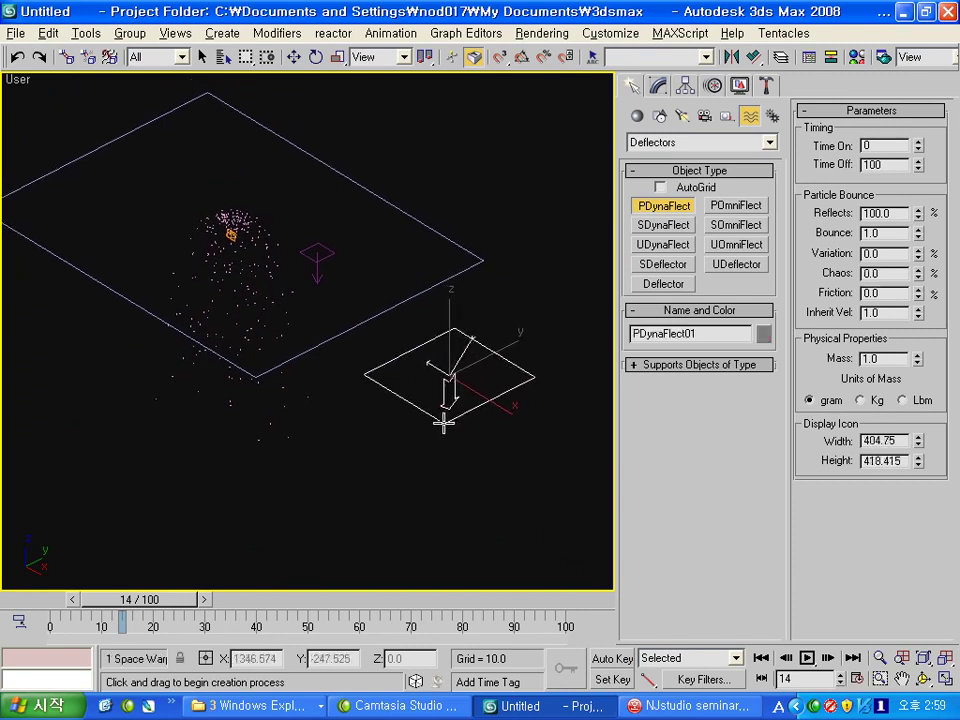
mouse_move(470, 413)
alt+middle_down()
mouse_move(407, 326)
mouse_move(461, 381)
alt+middle_up()
scroll(467, 376, up, 3)
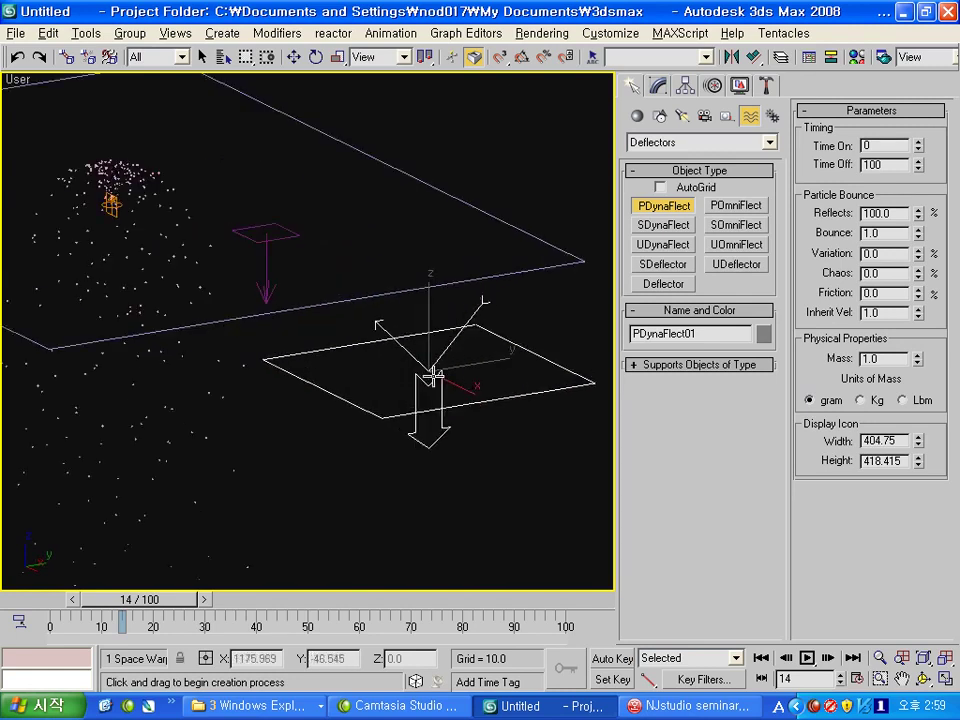
mouse_move(430, 443)
alt+middle_down()
mouse_move(396, 377)
mouse_move(454, 418)
alt+middle_up()
click(110, 57)
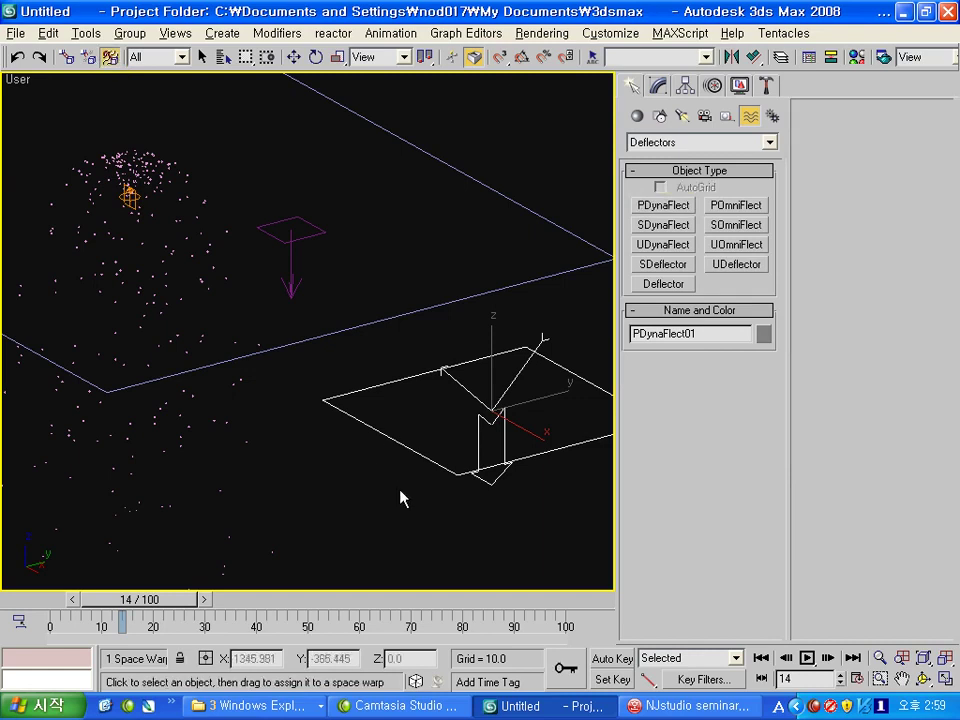
mouse_move(486, 414)
mouse_down()
mouse_move(135, 228)
mouse_move(129, 200)
mouse_up()
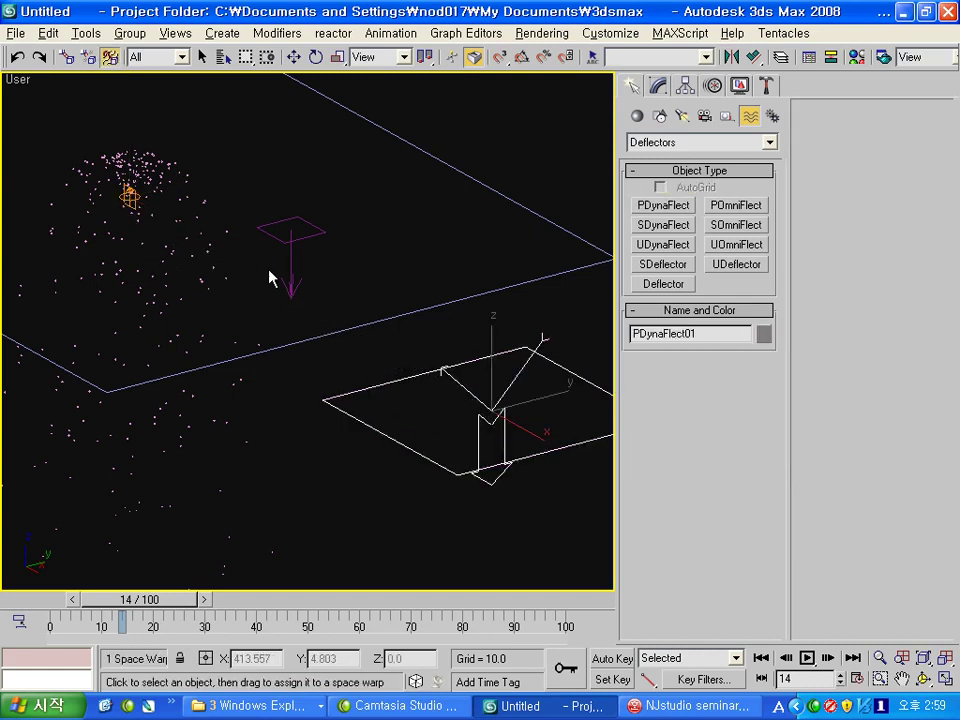
- Move the deflector toward the centre of the ground plane in the Top view
click(294, 57)
scroll(325, 386, down, 1)
scroll(349, 379, down, 2)
scroll(332, 372, down, 2)
drag(425, 388, 302, 288)
key(t)
scroll(379, 305, down, 3)
scroll(379, 305, down, 3)
drag(379, 305, 381, 317)
- In the Front view, lower the deflector to the base of the spray at Z≈0
alt+middle_drag(368, 332, 355, 276)
key(f)
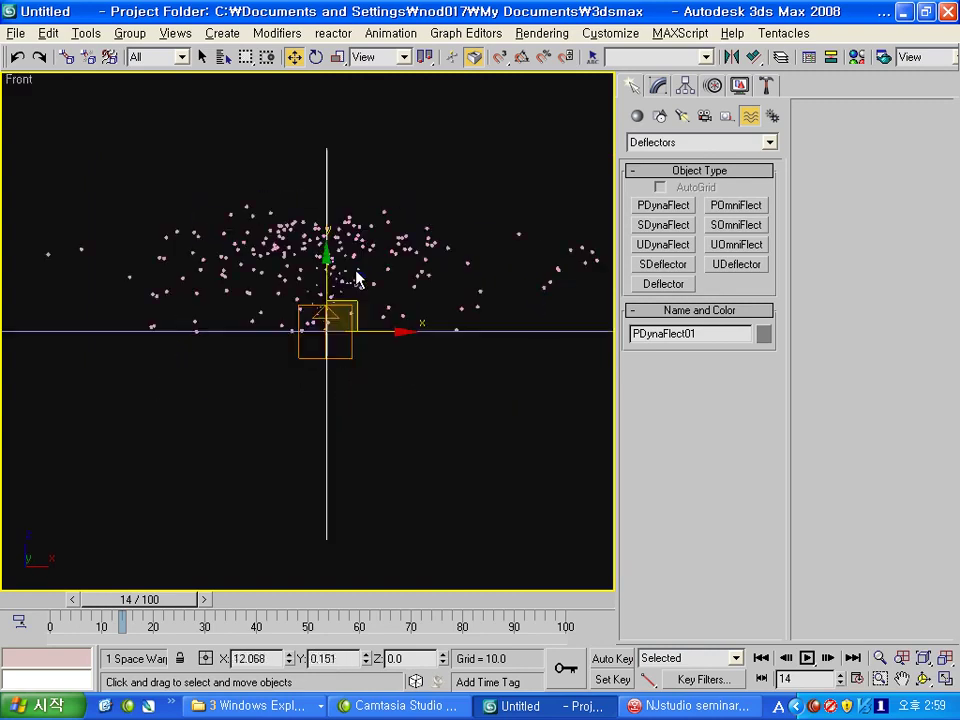
scroll(300, 307, up, 3)
drag(321, 274, 324, 147)
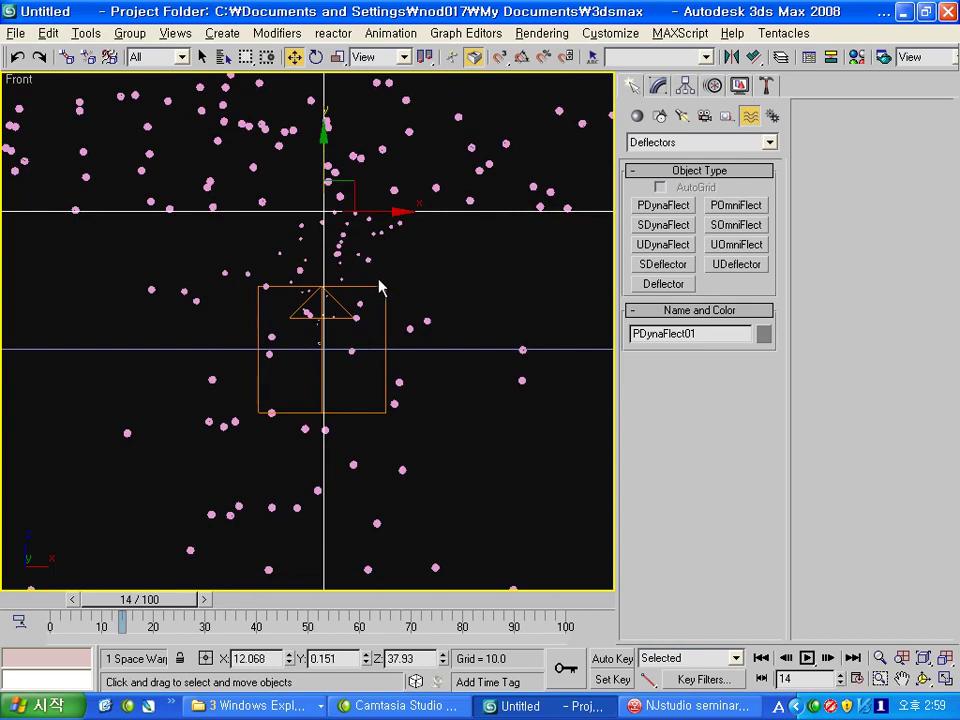
drag(322, 152, 335, 288)
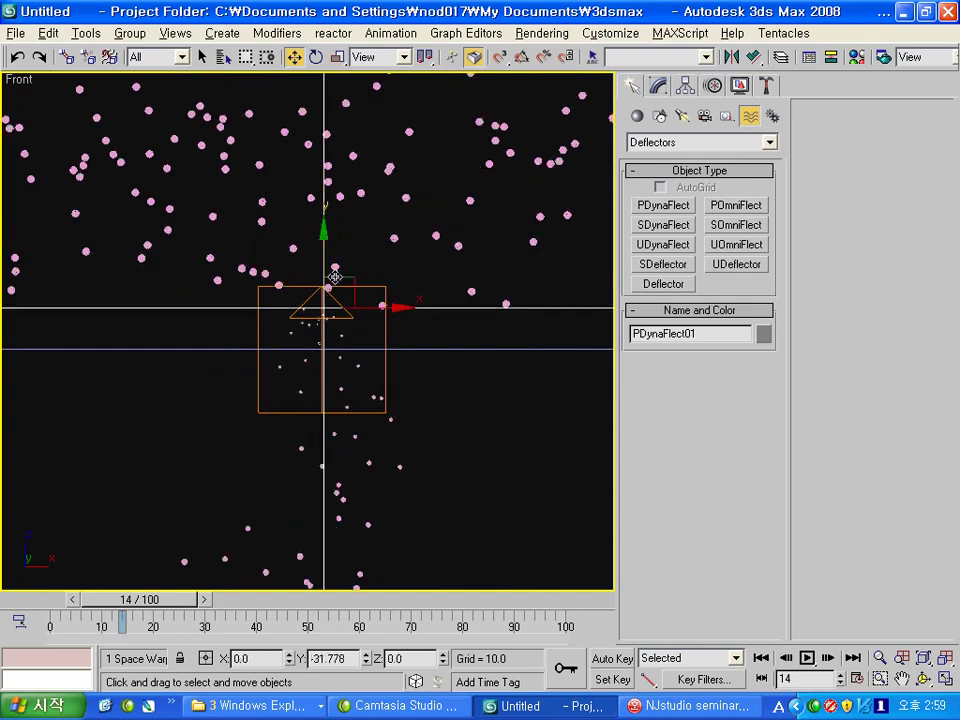
alt+middle_drag(335, 288, 253, 430)
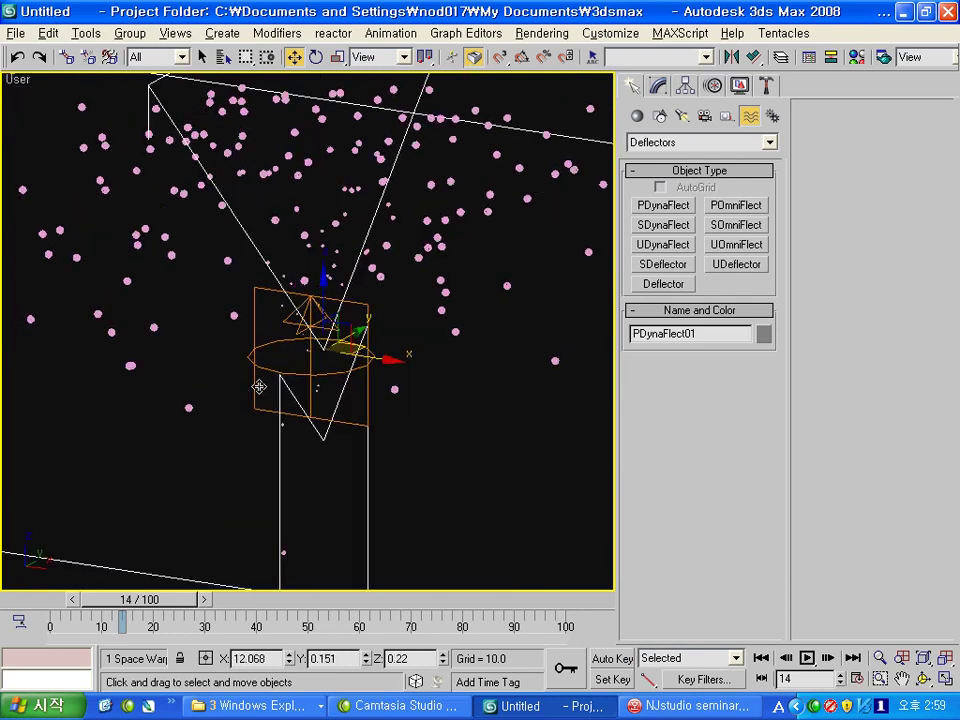
- Scrub the animation to watch particles hit the deflector and bring up its parameters
drag(98, 599, 350, 605)
key(w)
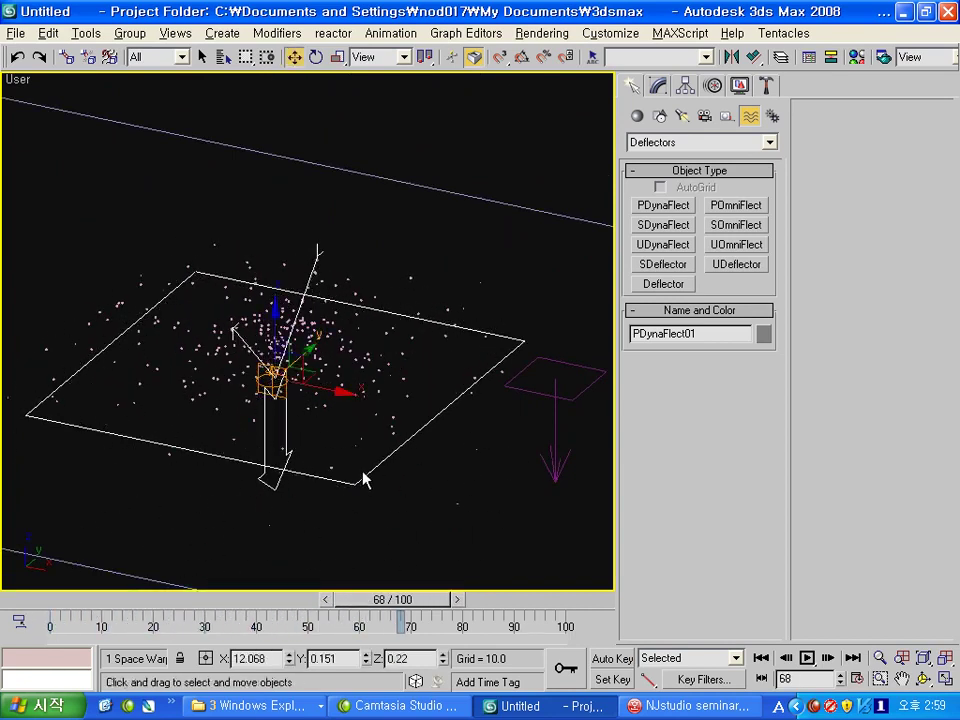
click(668, 86)
alt+middle_drag(360, 380, 395, 390)
mouse_move(558, 313)
alt+middle_down()
mouse_move(439, 285)
mouse_move(445, 290)
alt+middle_up()
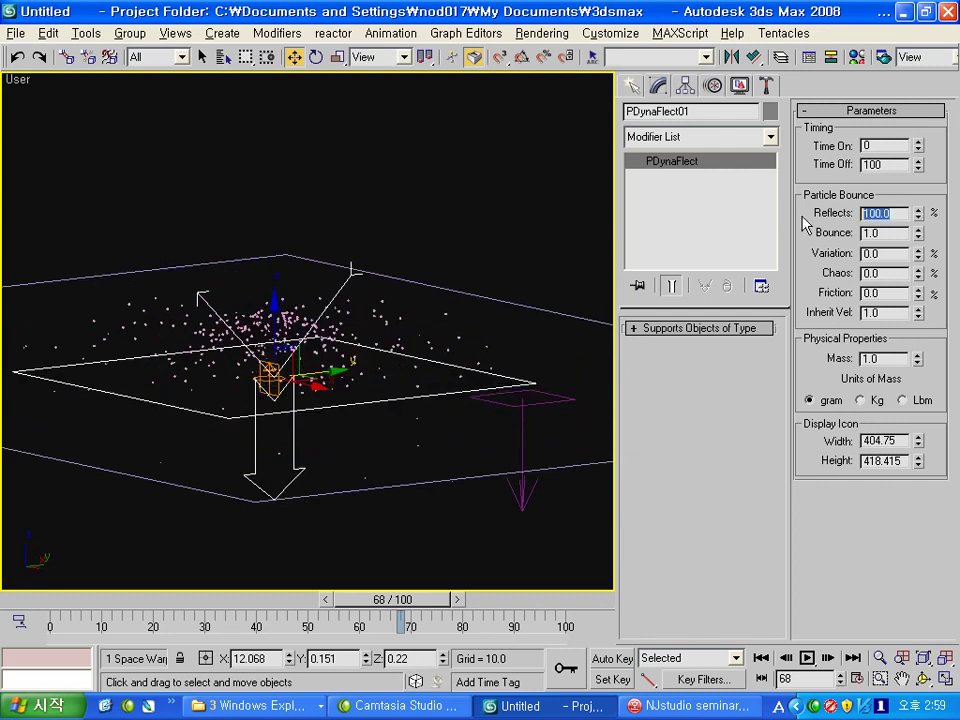
- Set deflector Reflects 10%, Bounce 0.61, Variation 16%, Chaos 12%, Friction 8%
drag(40, 600, 110, 590)
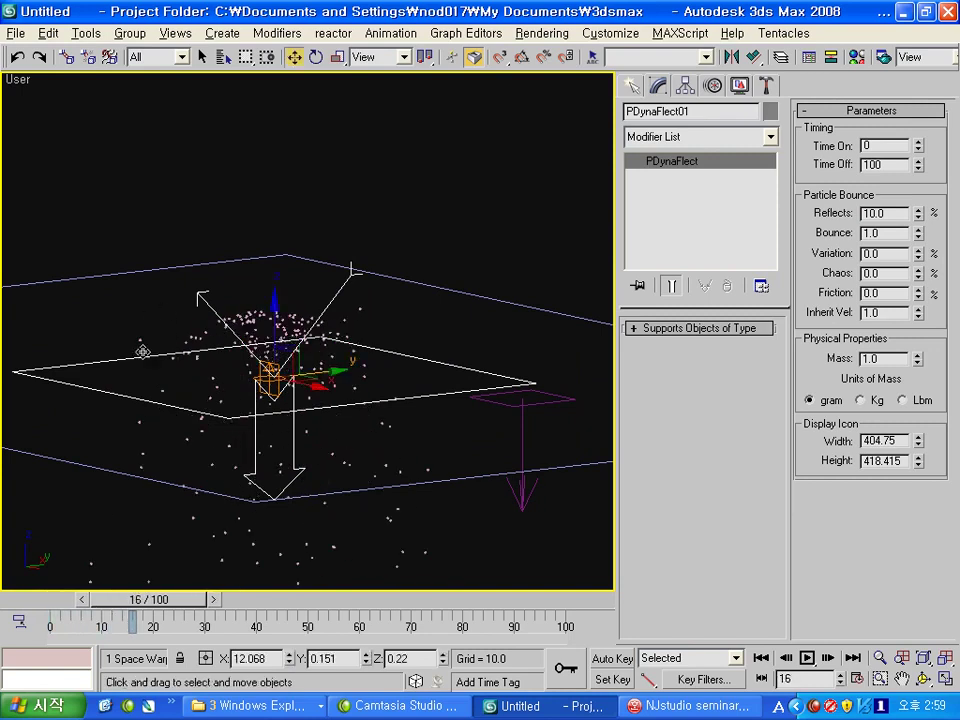
alt+middle_drag(182, 388, 196, 387)
mouse_move(187, 595)
mouse_down()
mouse_move(127, 598)
mouse_move(185, 600)
mouse_up()
key(w)
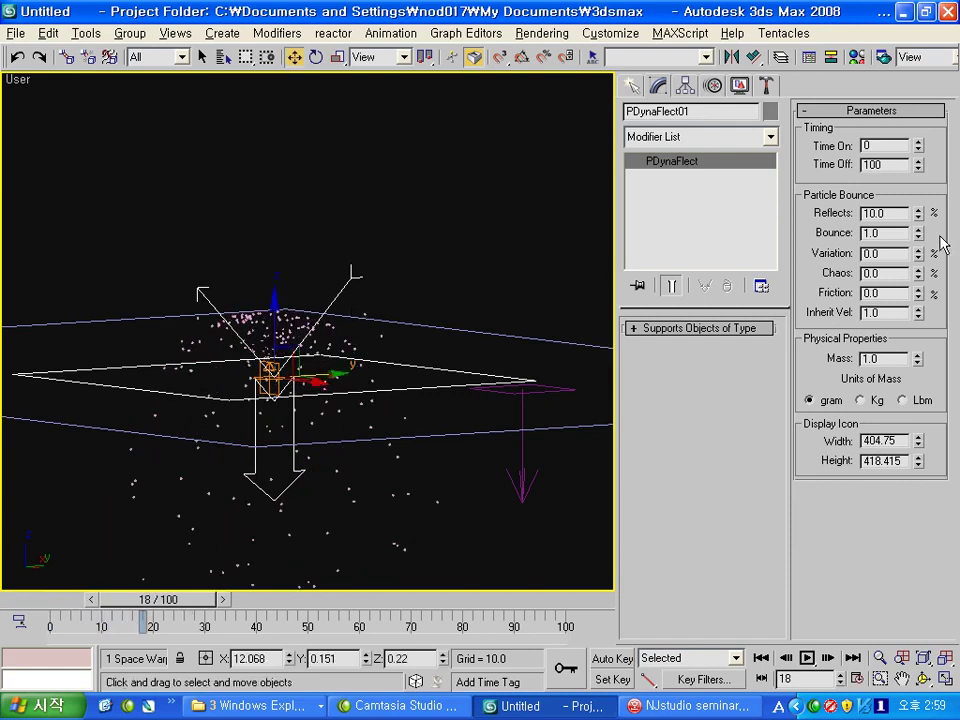
drag(919, 237, 921, 275)
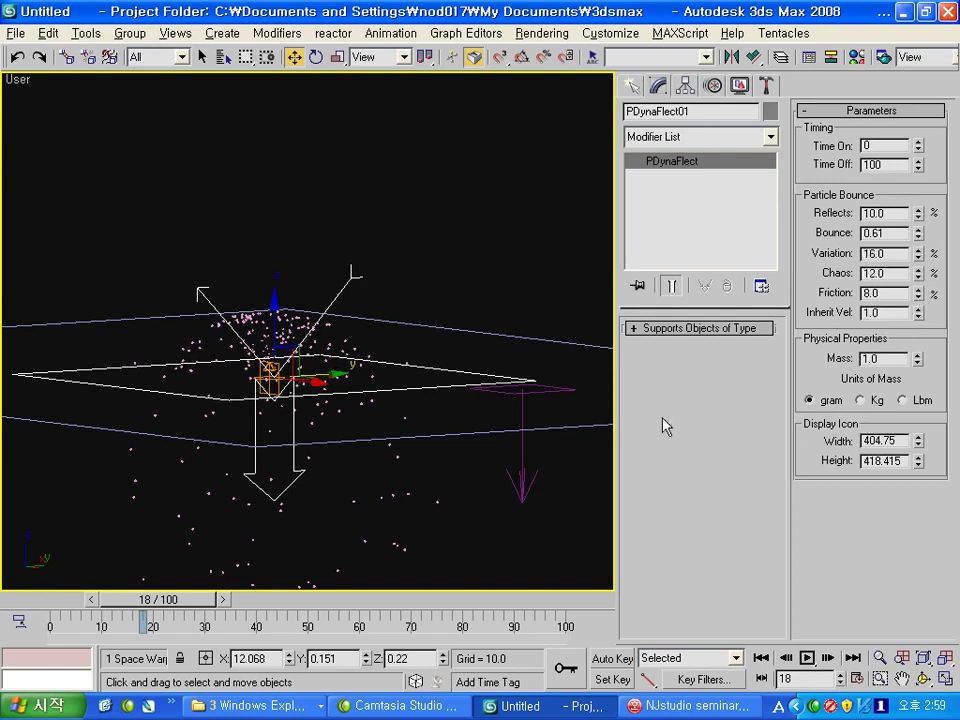
- Rewind to frame 0 and play back the bouncing fountain animation
alt+middle_drag(454, 375, 349, 548)
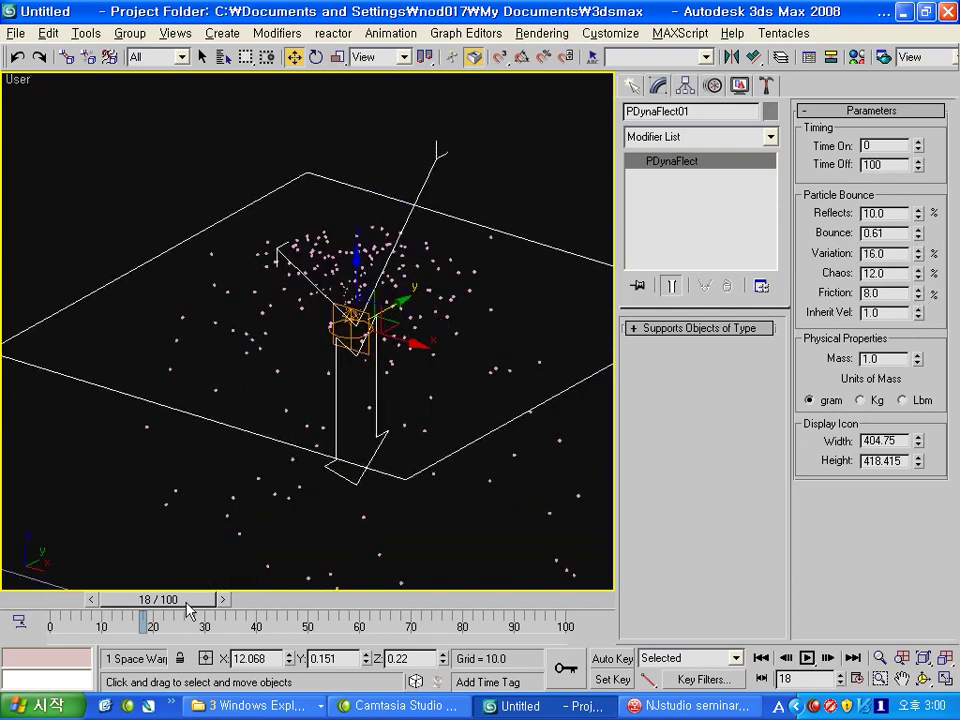
drag(188, 610, 123, 606)
click(807, 658)
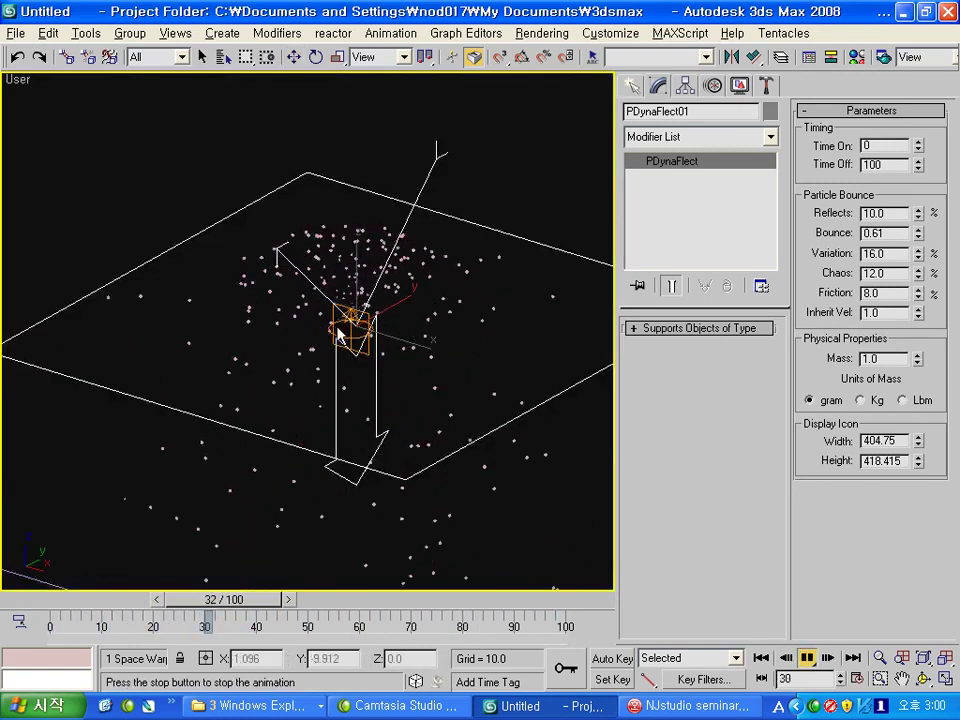
- Stop playback near frame 75 and render a test frame of the bouncing fountain
drag(473, 601, 457, 600)
key(w)
click(884, 57)
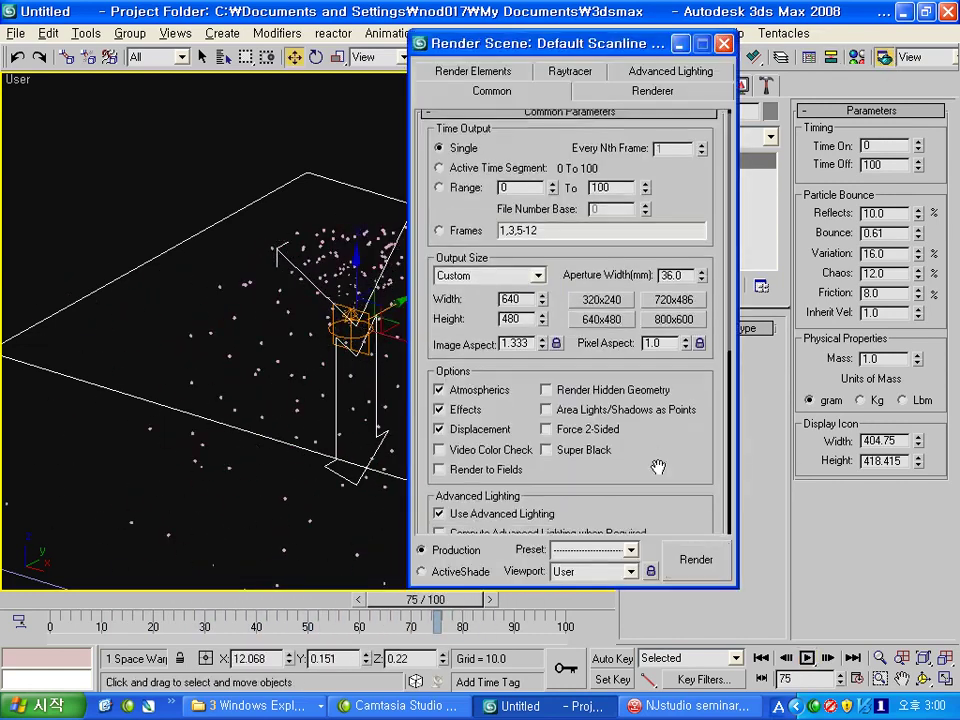
scroll(686, 463, down, 5)
click(694, 563)
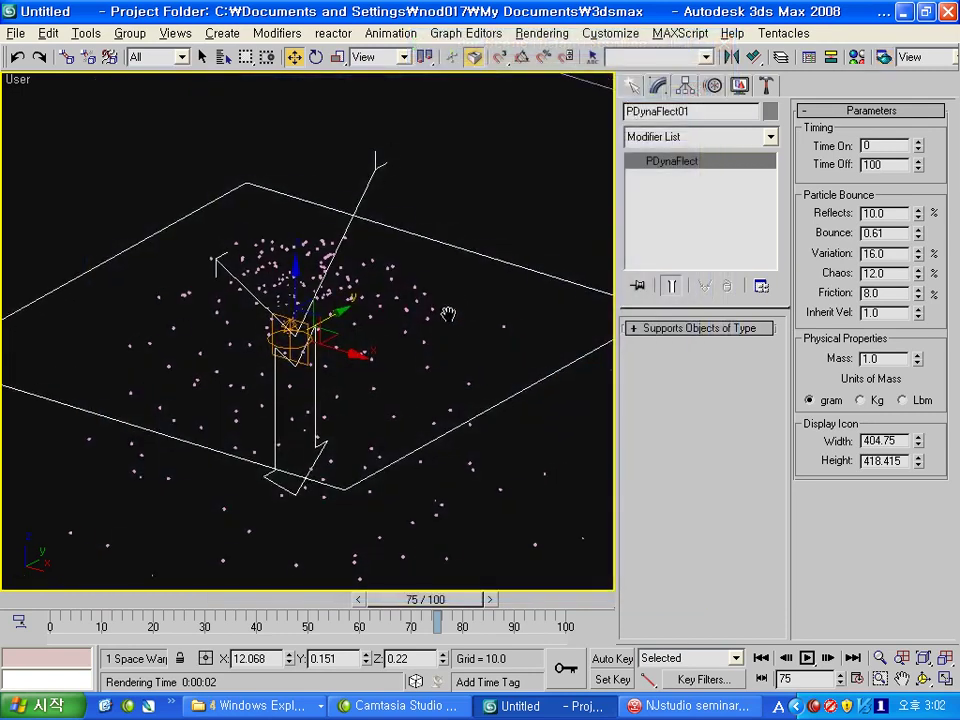
- Zoom out, replay the fountain animation from the first frame, then stop it
scroll(425, 345, down, 1)
scroll(400, 345, down, 1)
scroll(330, 348, down, 2)
scroll(262, 350, down, 1)
click(72, 604)
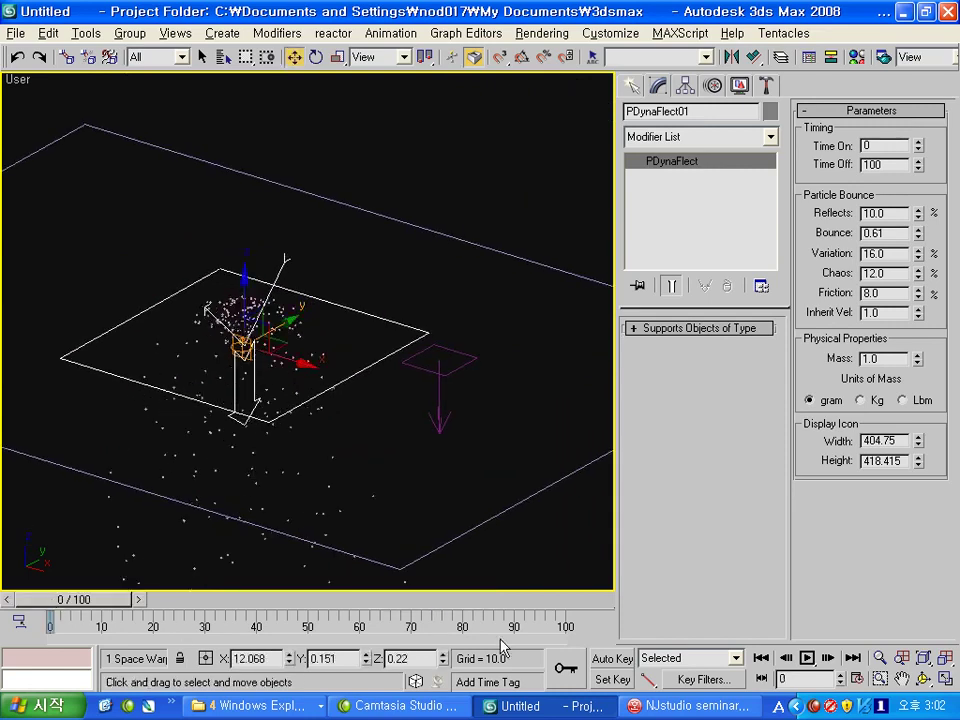
click(807, 658)
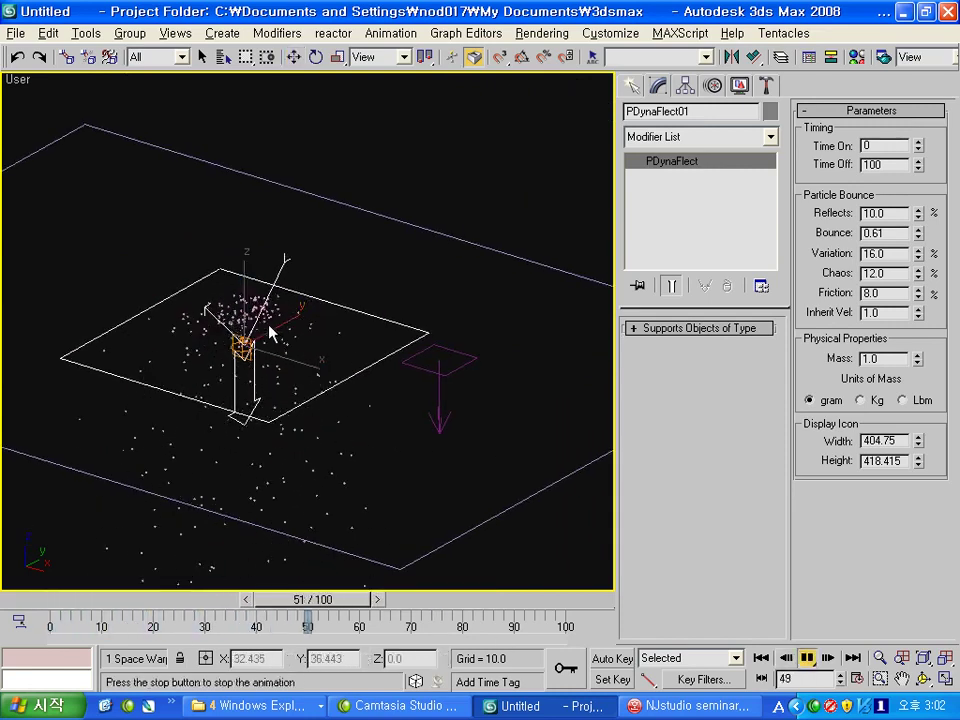
drag(505, 600, 440, 600)
- Select the SuperSpray01 emitter in a shaded, nearly edge-on view
click(296, 343)
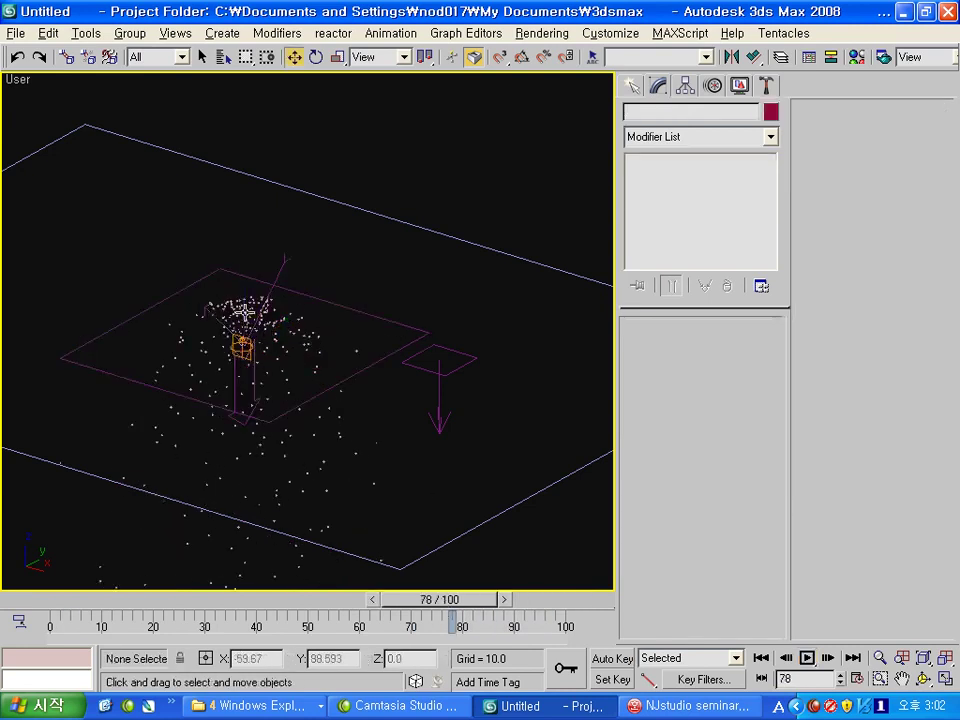
click(243, 313)
key(F3)
alt+middle_drag(250, 320, 298, 316)
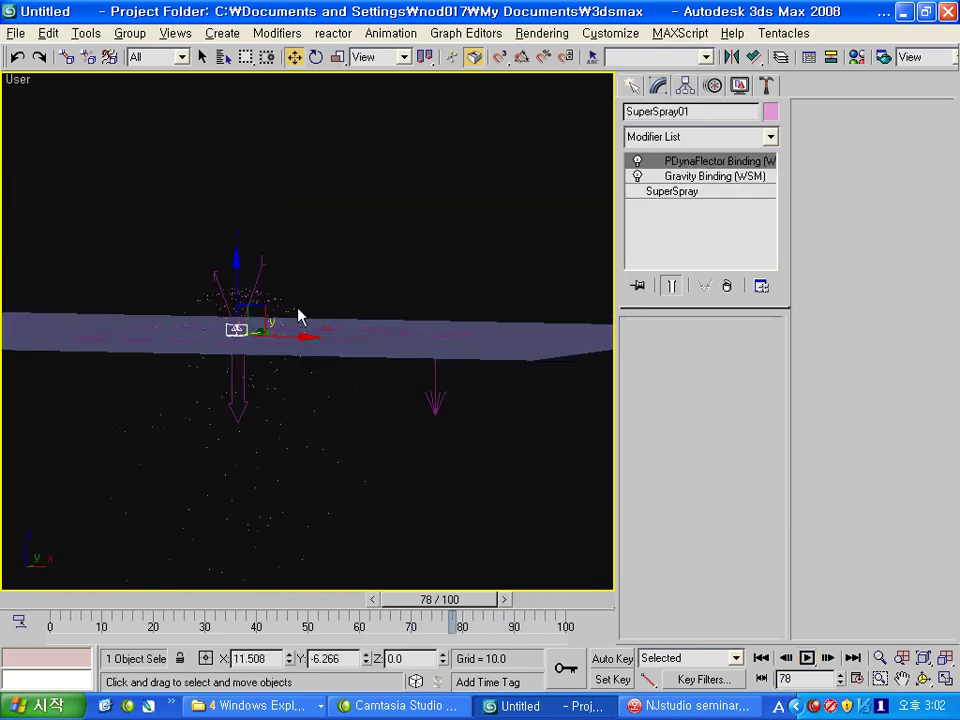
click(270, 308)
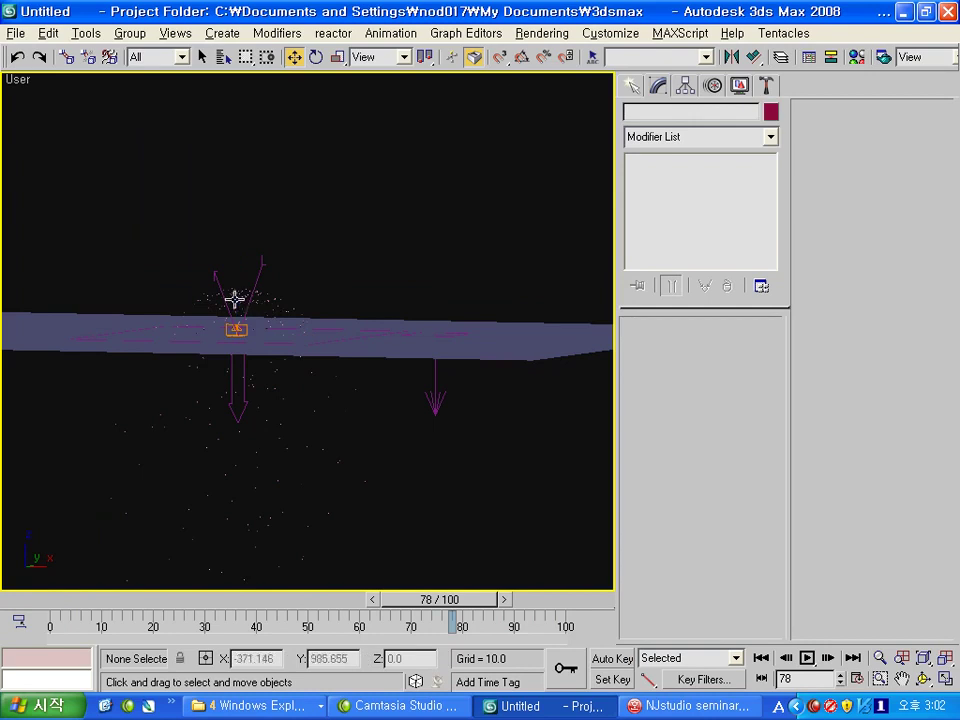
click(234, 299)
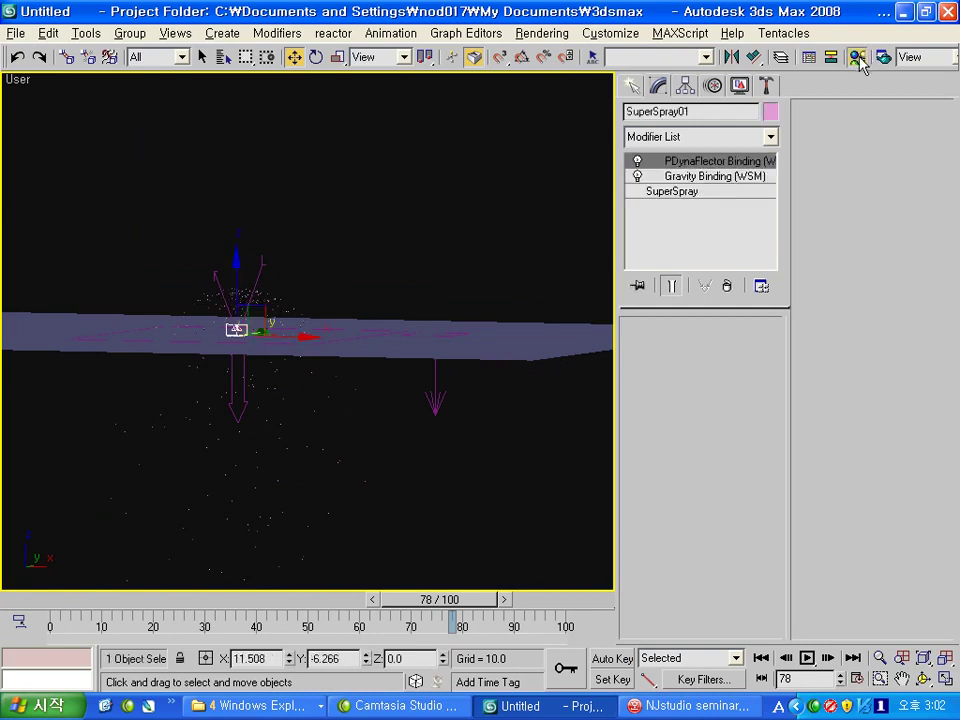
- In the Material Editor, give the bottom-left 19 - Default slot Specular 48, Glossiness 28, Opacity 82
key(m)
click(578, 325)
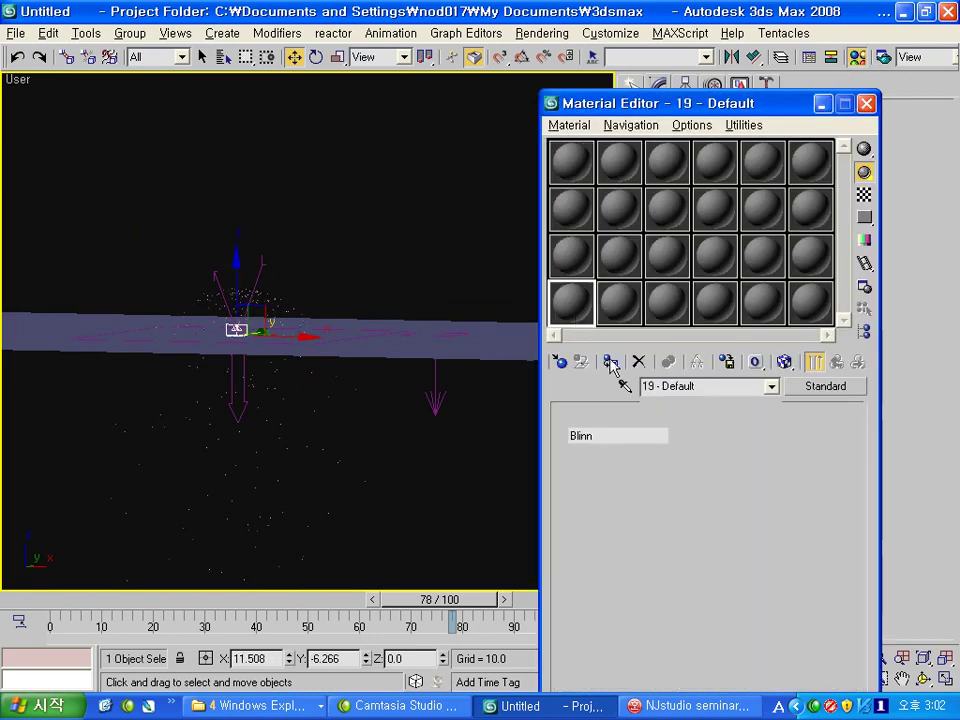
drag(686, 599, 686, 570)
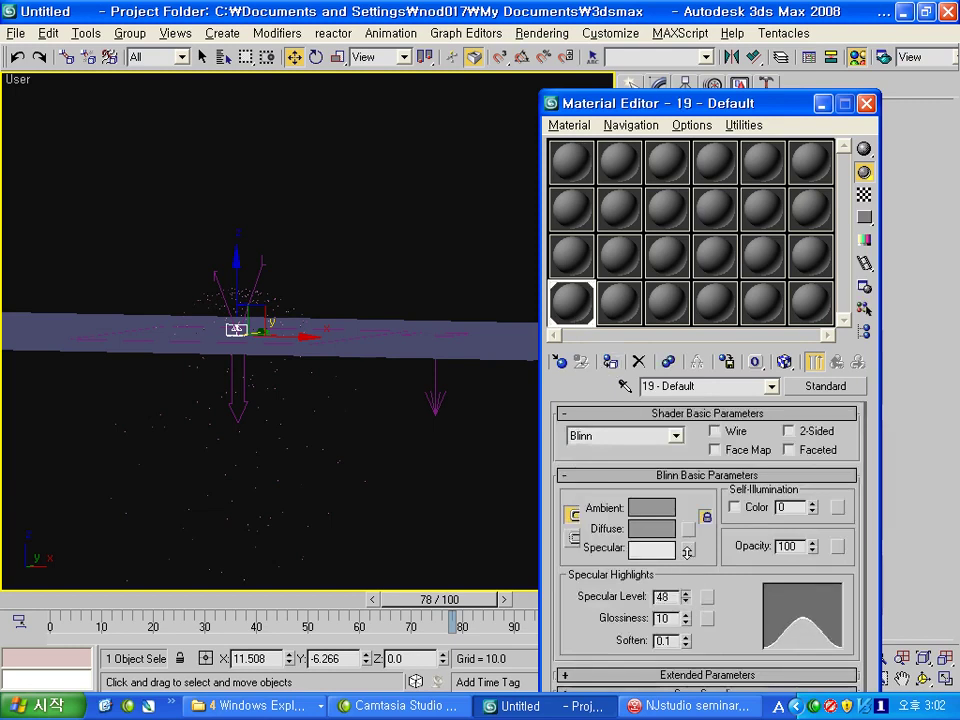
drag(685, 618, 685, 600)
click(276, 328)
alt+middle_drag(276, 328, 270, 346)
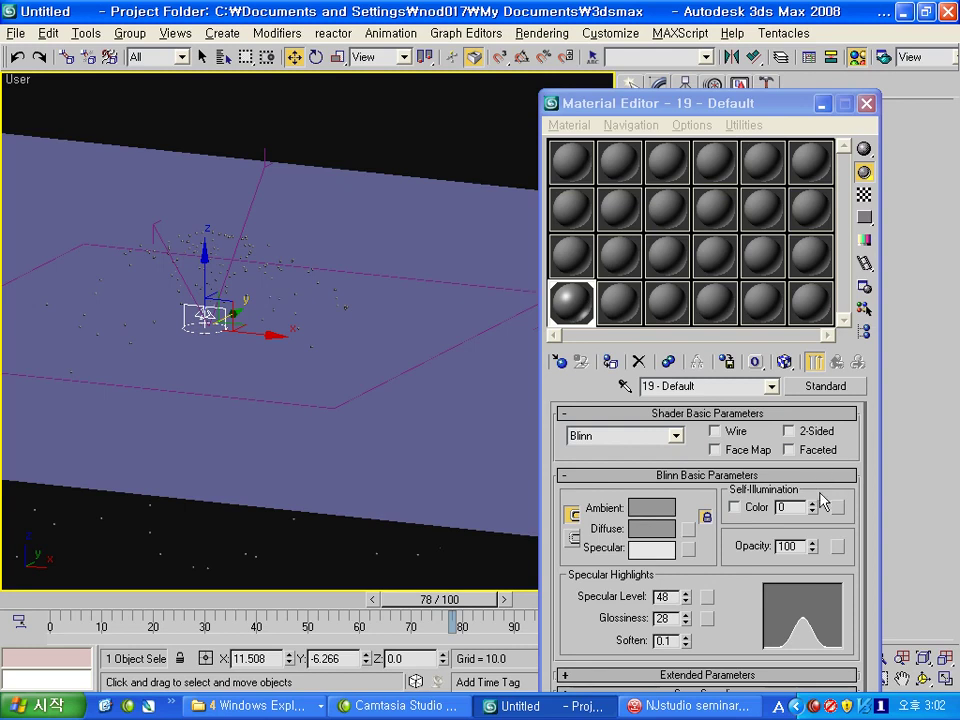
drag(812, 546, 811, 567)
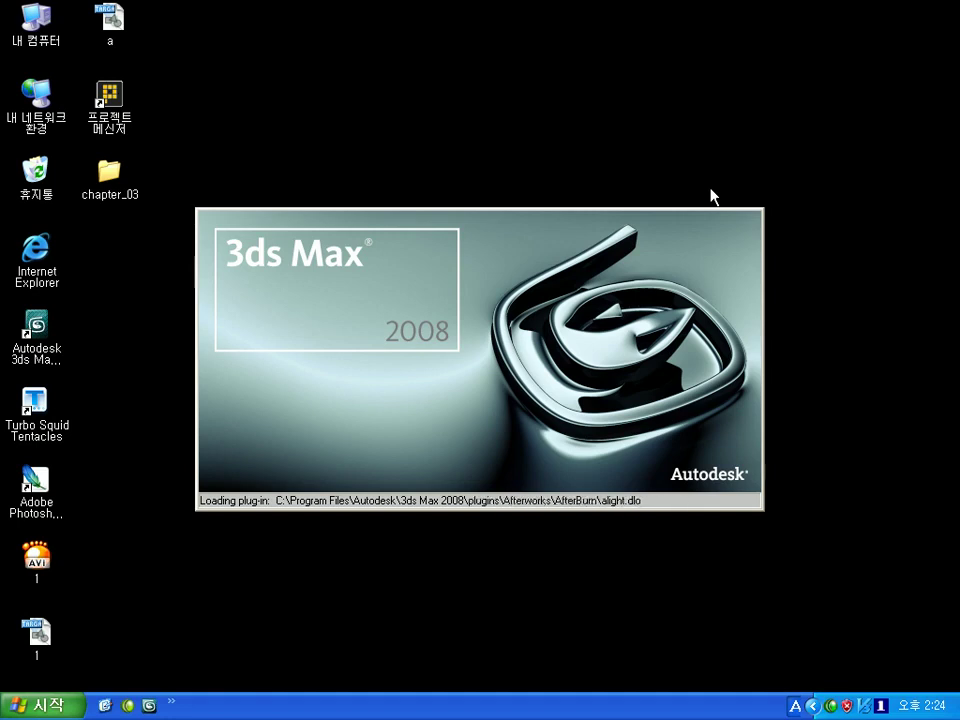
- Relaunch 3ds Max 2008 so AfterBurn loads, leaving an empty Untitled scene
drag(838, 167, 170, 573)
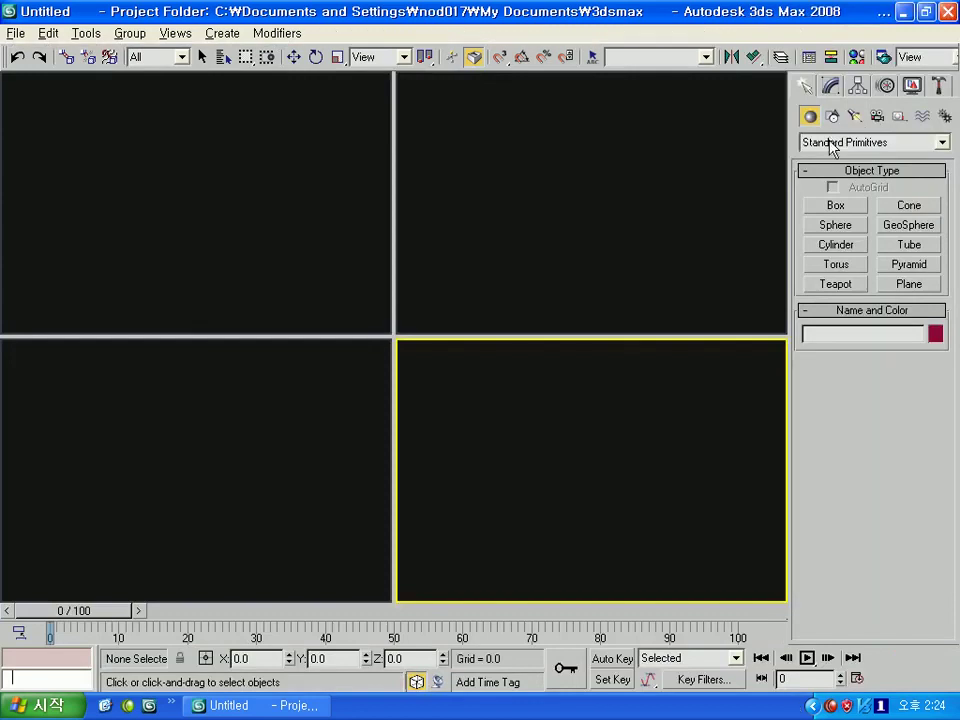
- Check the geometry, systems, space warp and helper category lists for the new AfterBurn entries
click(848, 145)
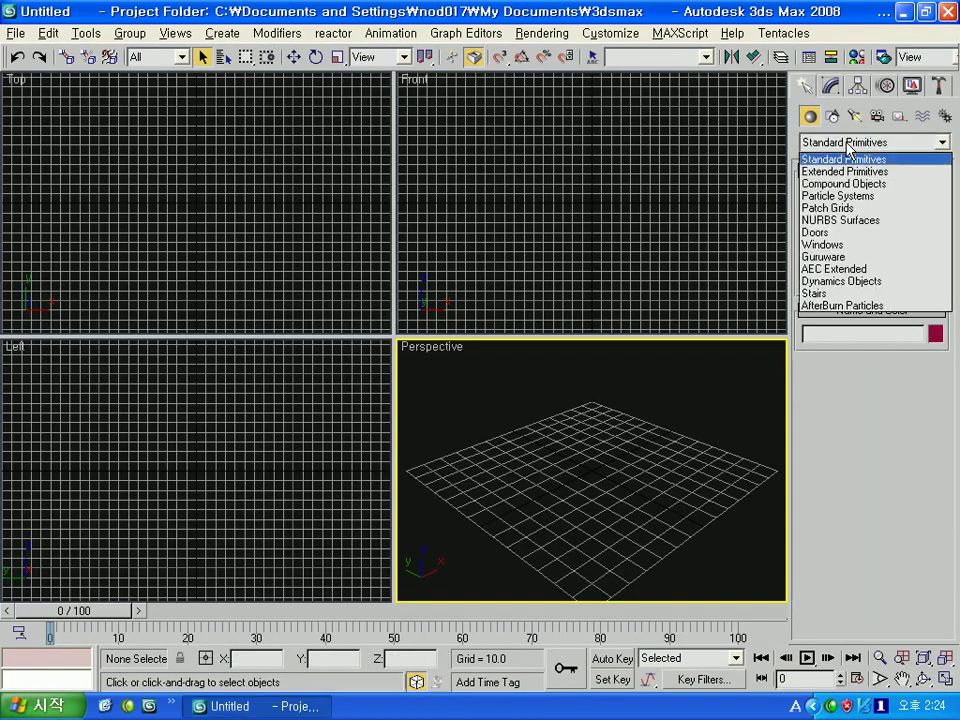
click(857, 306)
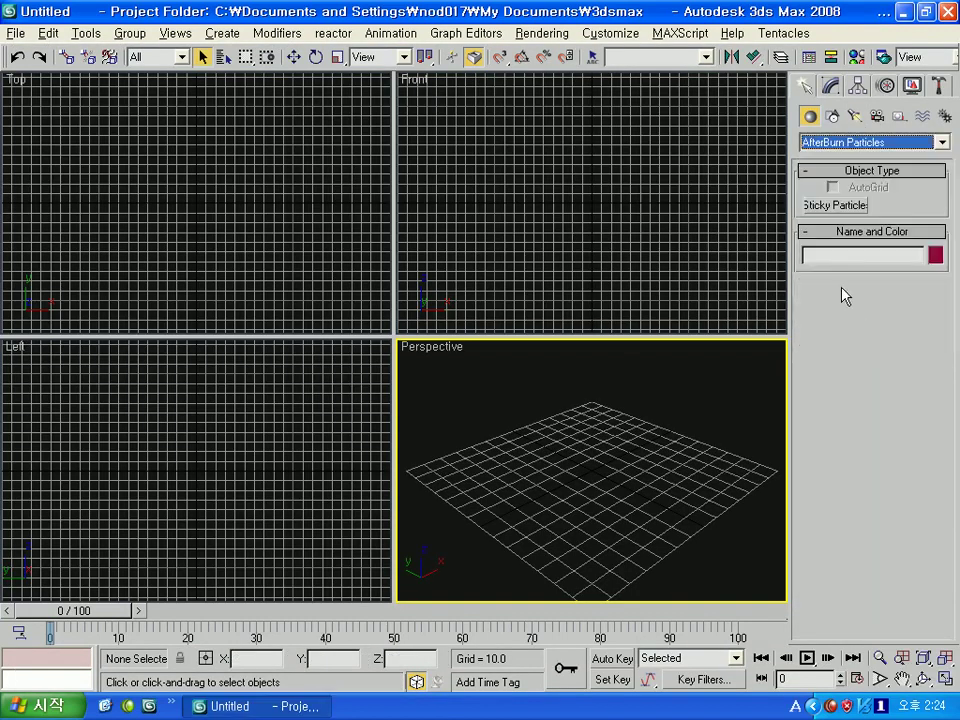
click(945, 116)
click(909, 143)
click(909, 155)
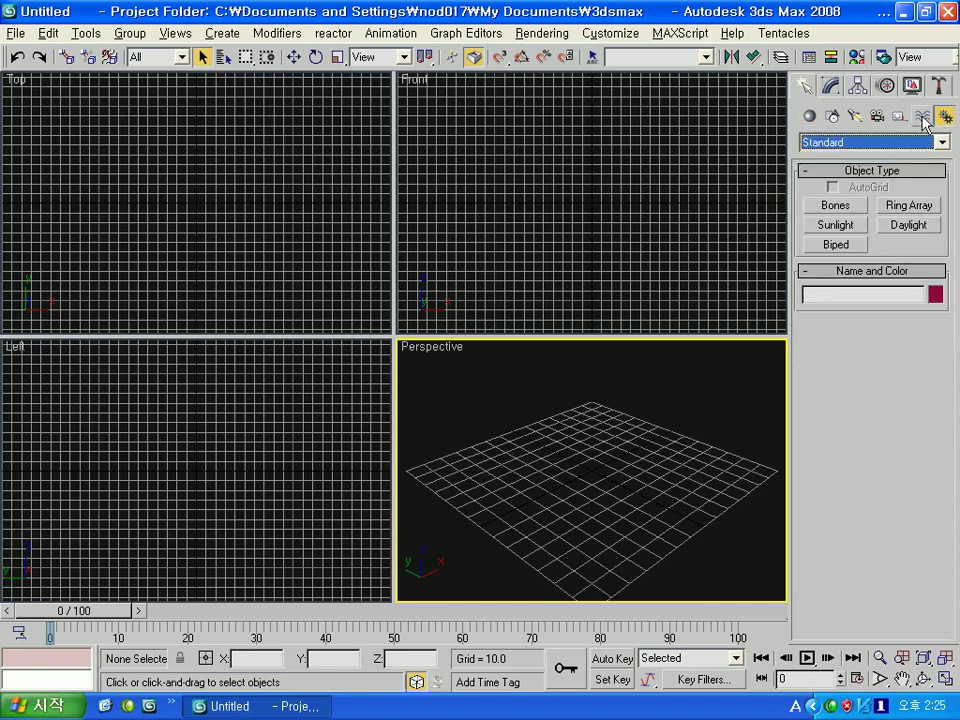
click(922, 116)
click(904, 142)
click(904, 142)
click(906, 116)
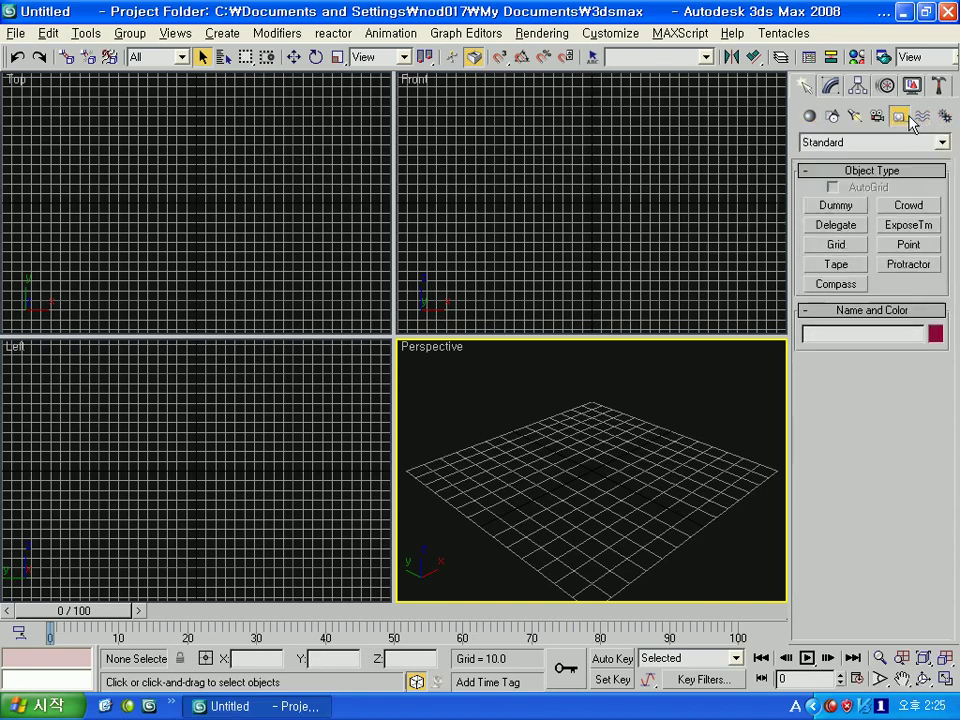
click(895, 143)
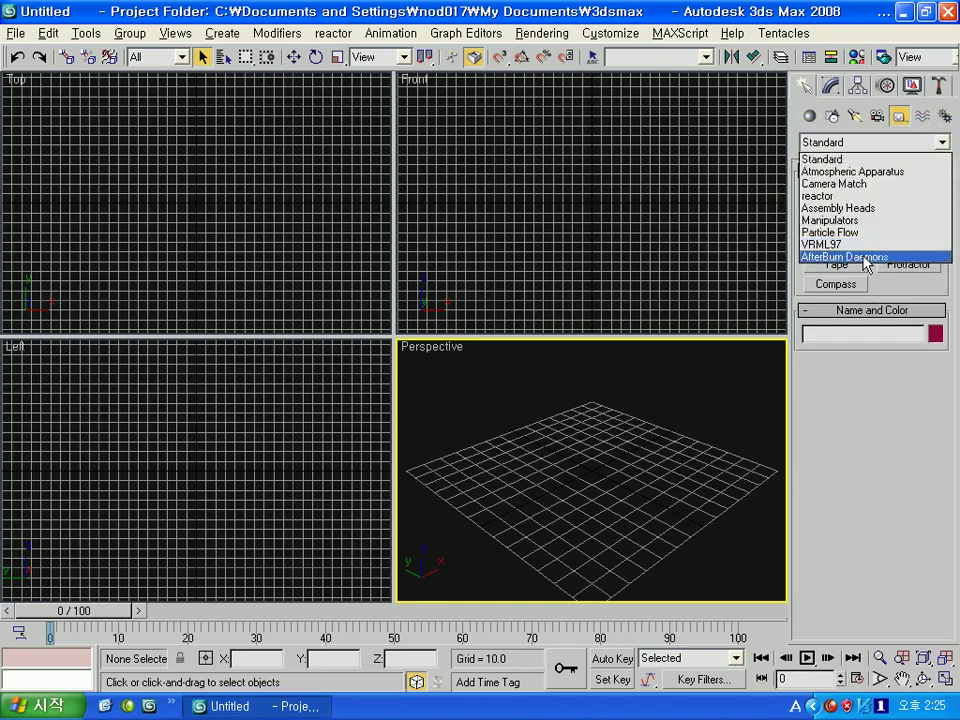
click(853, 88)
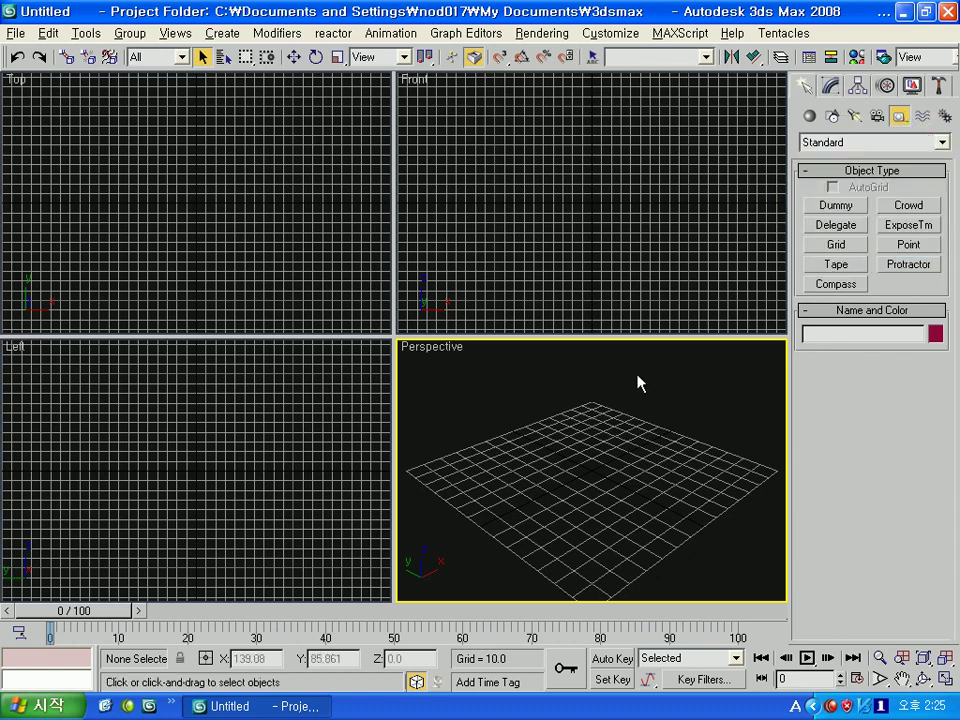
- Switch helpers to the Particle Flow category, then bring up the geometry category list
key(alt+w)
scroll(551, 328, down, 5)
mouse_move(542, 309)
middle_down()
mouse_move(516, 405)
mouse_move(519, 431)
middle_up()
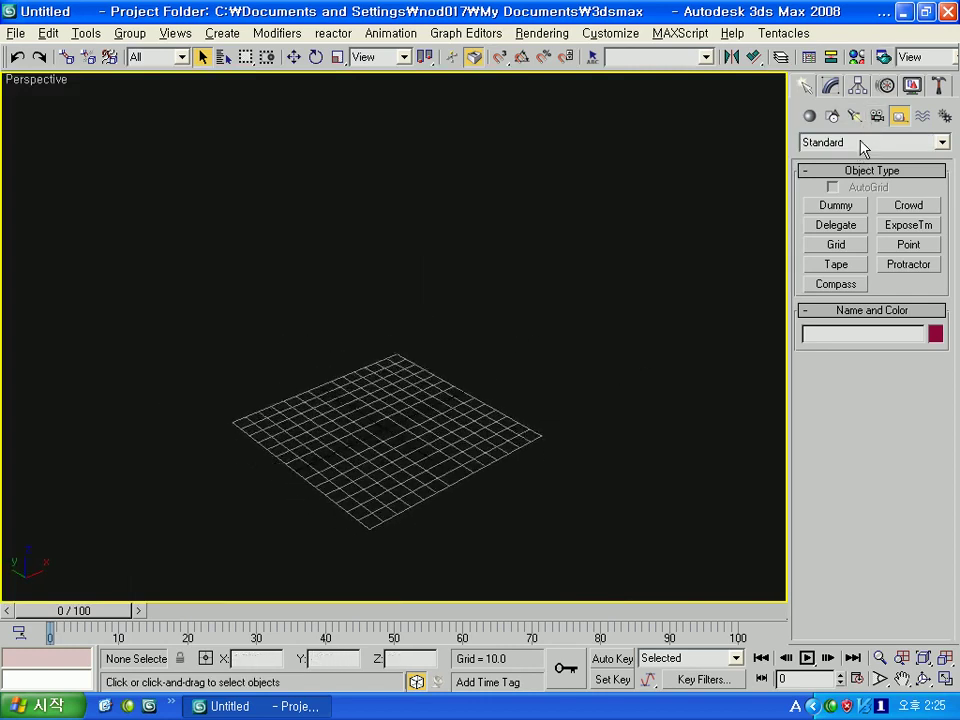
alt+middle_drag(639, 317, 639, 298)
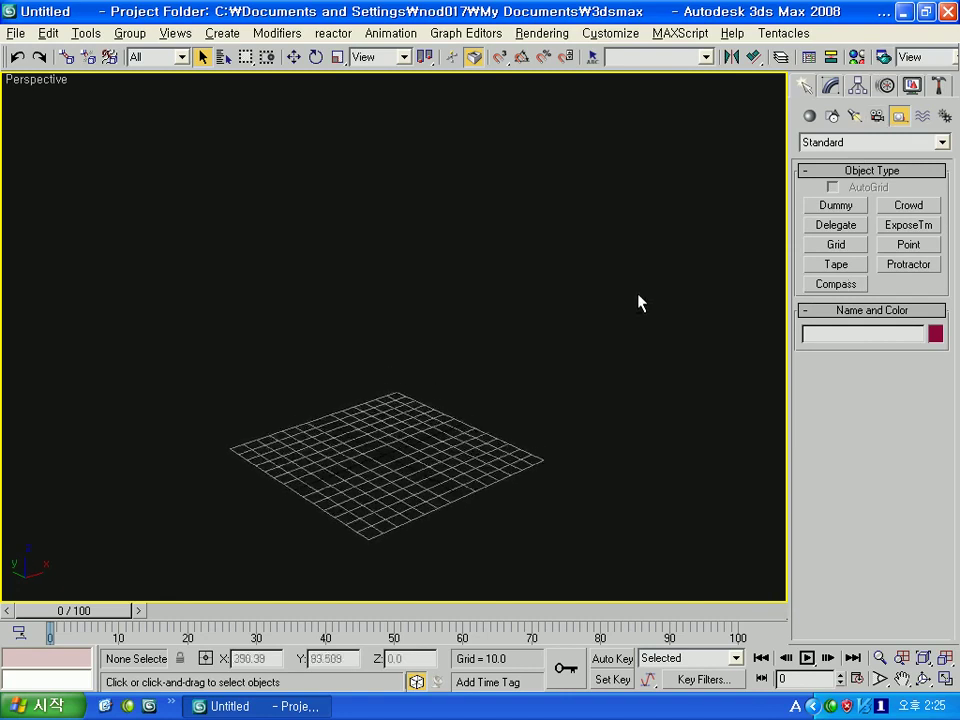
click(866, 142)
click(877, 145)
click(877, 143)
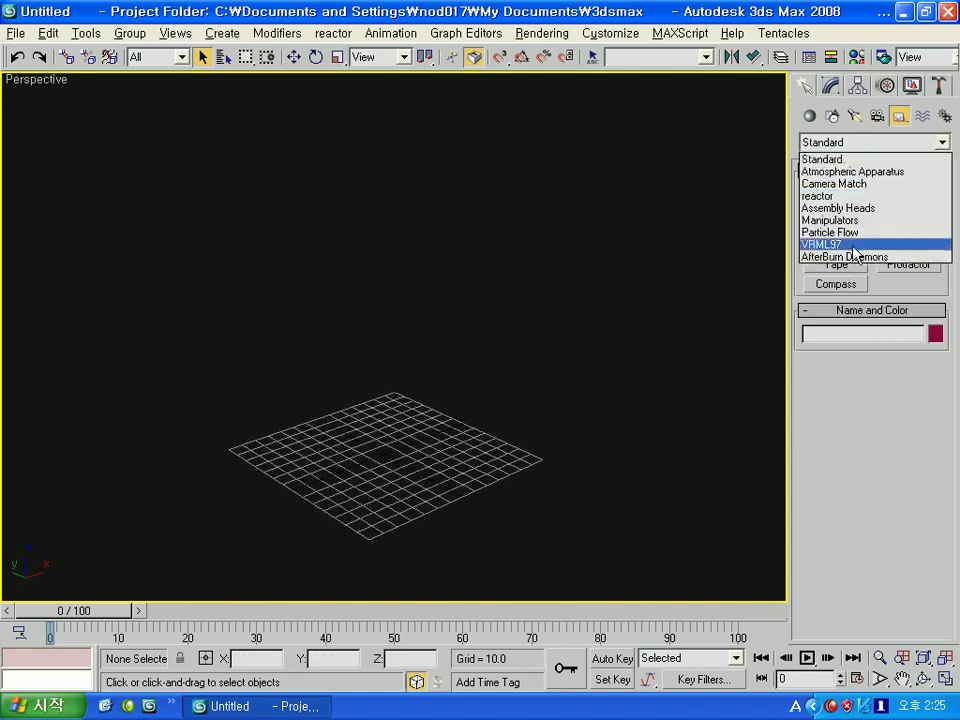
click(898, 117)
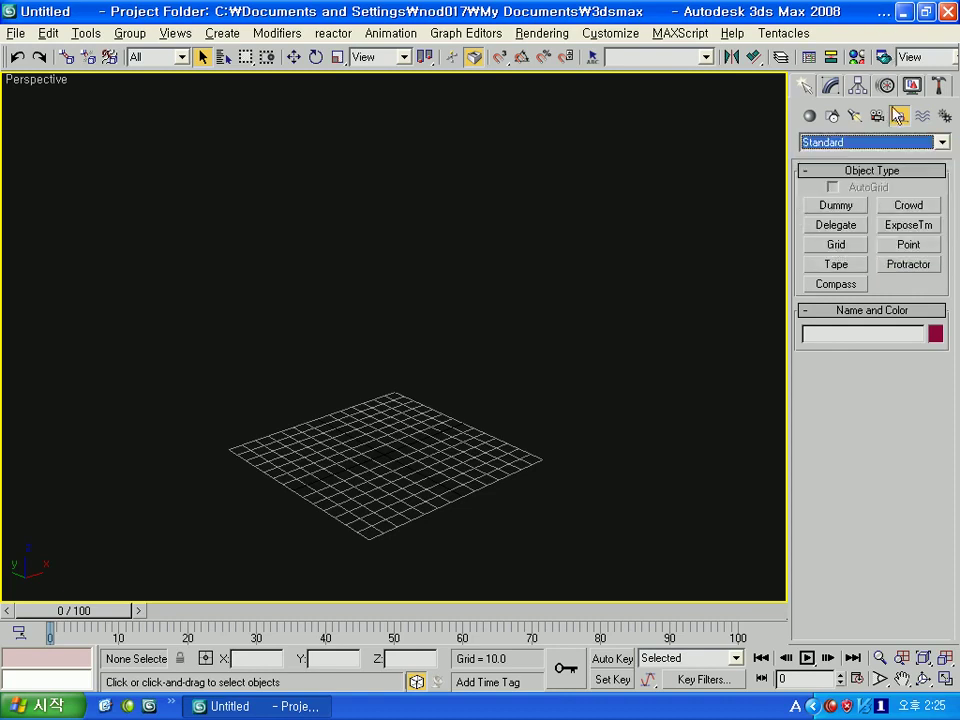
click(883, 141)
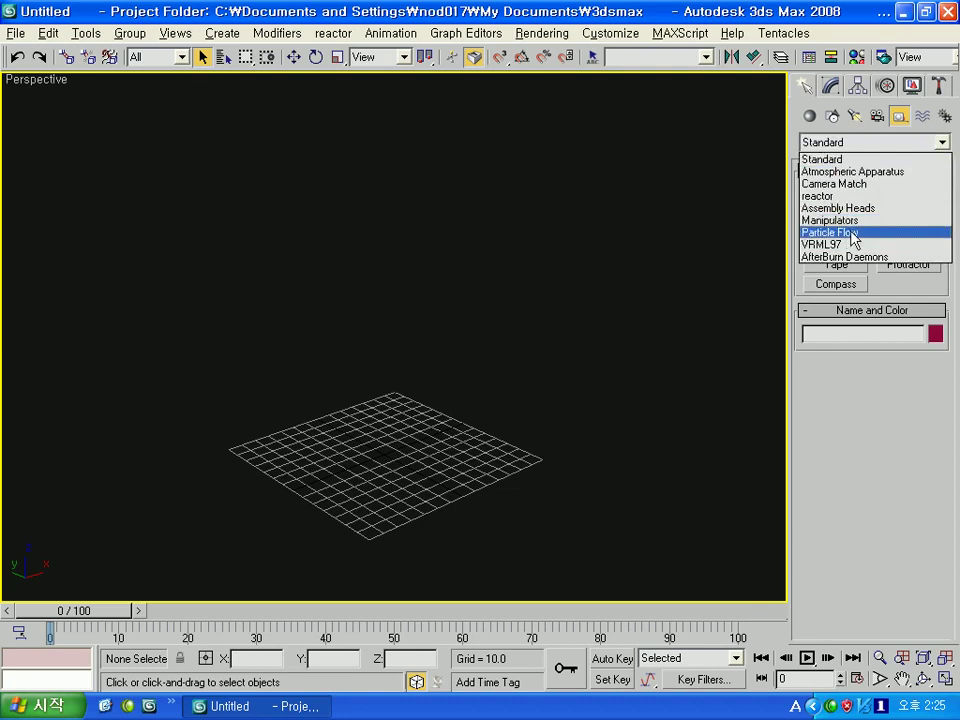
click(852, 234)
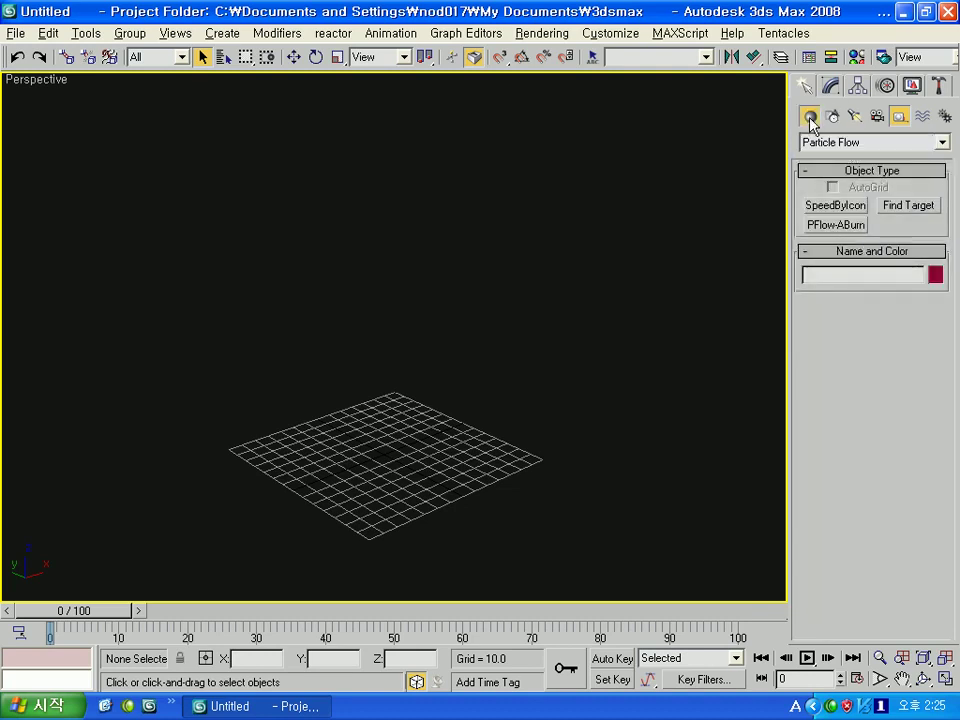
click(853, 143)
scroll(854, 230, up, 1)
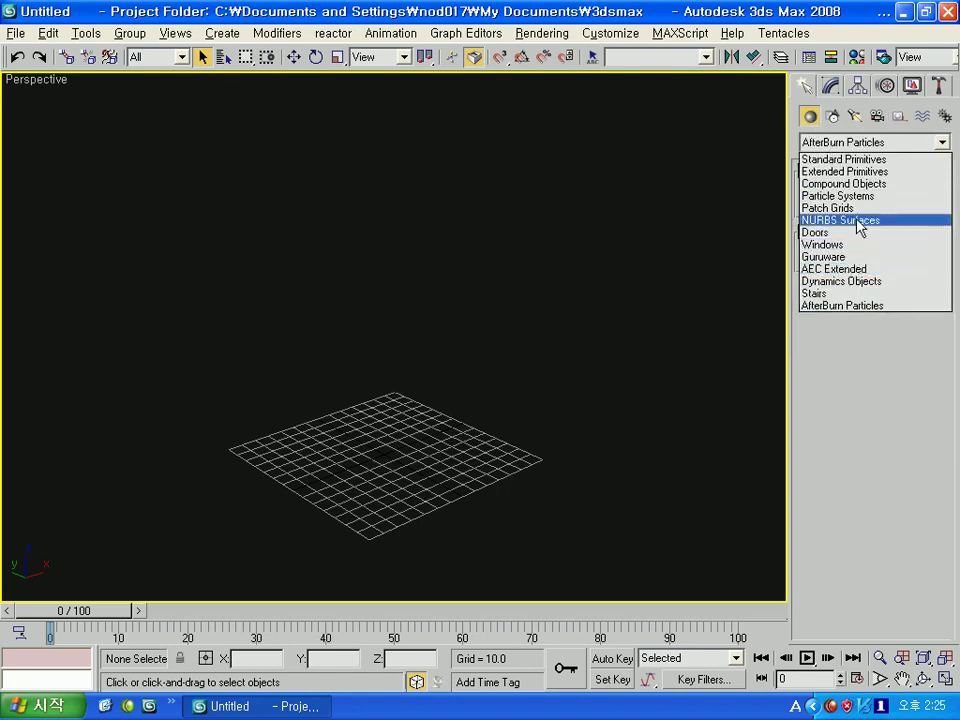
- Draw a Super Spray emitter at the grid centre from the Particle Systems category
click(858, 196)
click(836, 245)
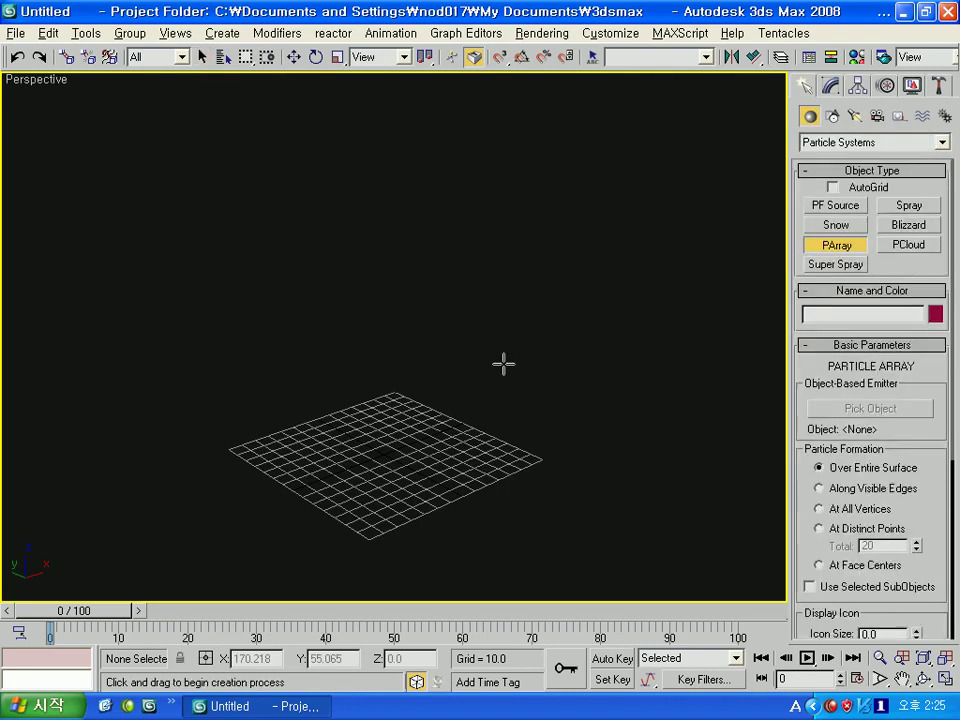
drag(386, 450, 461, 418)
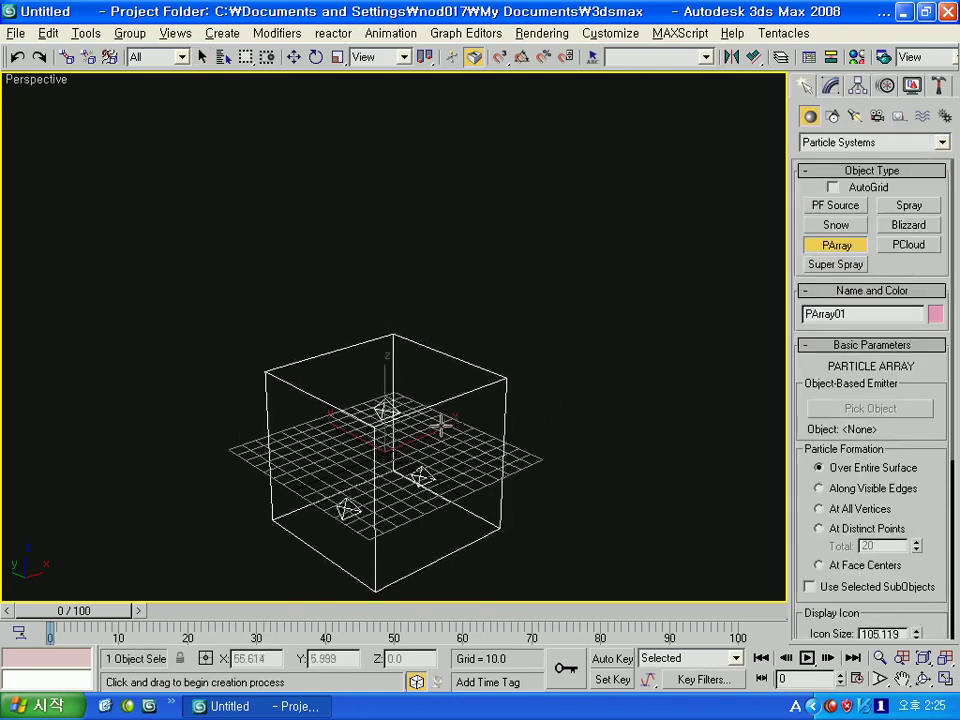
click(836, 265)
drag(356, 466, 330, 520)
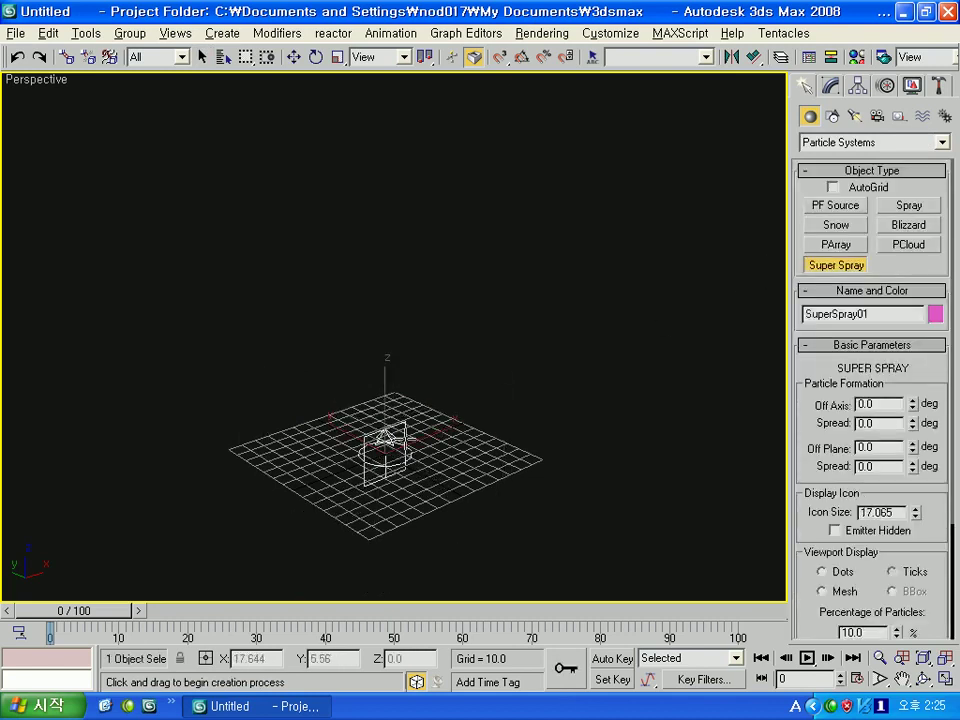
drag(95, 611, 236, 611)
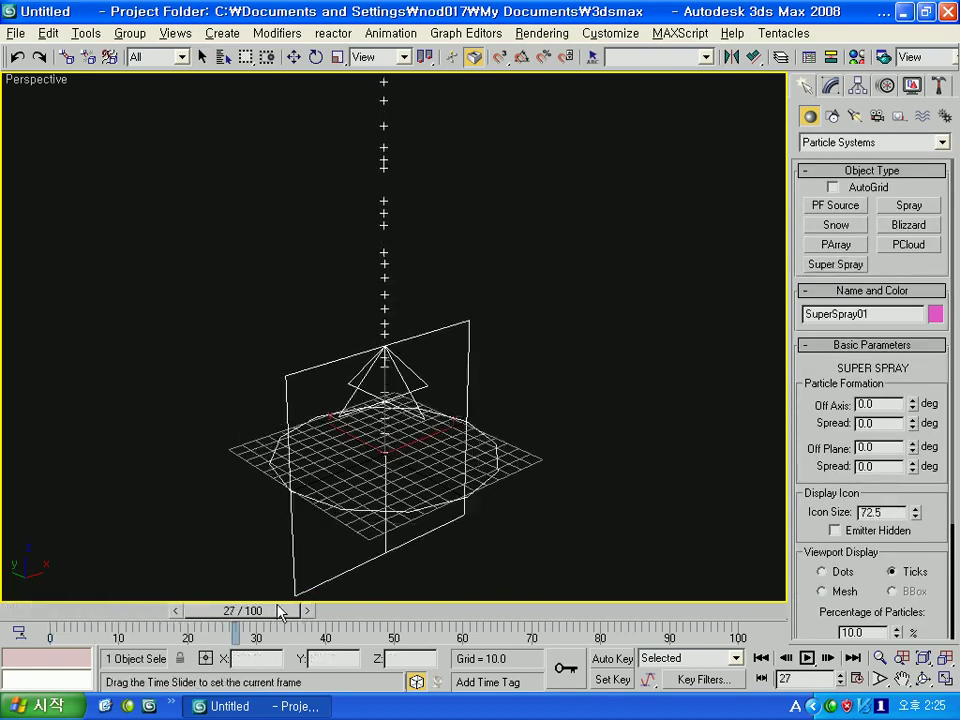
click(836, 265)
scroll(340, 440, down, 3)
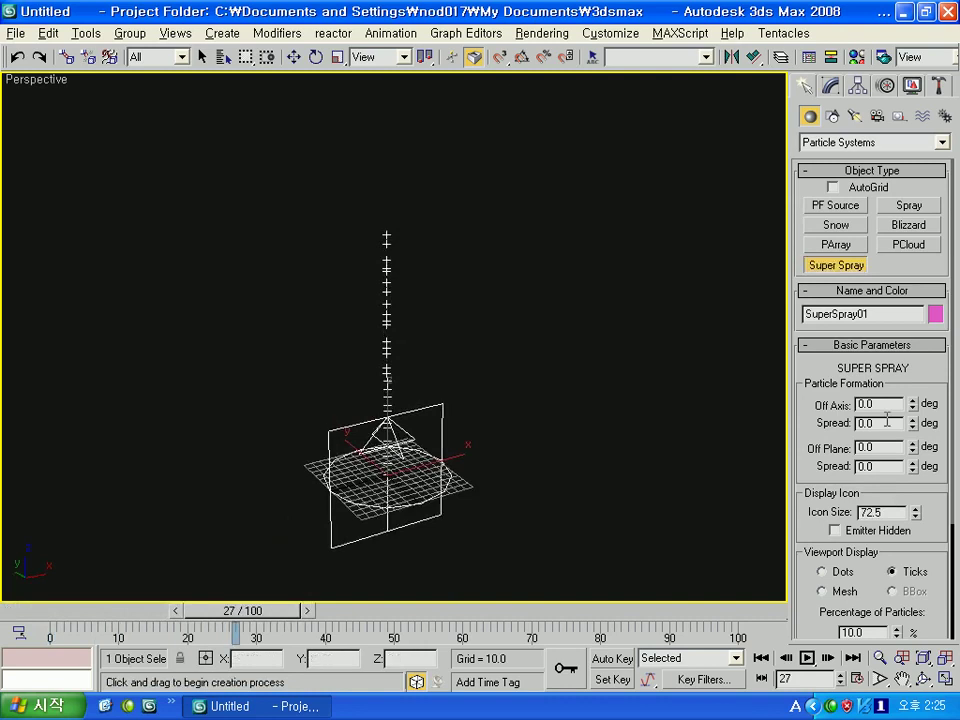
- Set the spray angles to Off Axis 1, Spread 11, and Off Plane 56 with Spread 180
mouse_move(911, 405)
mouse_down()
mouse_move(911, 394)
mouse_move(912, 416)
mouse_move(911, 404)
mouse_up()
drag(912, 448, 910, 393)
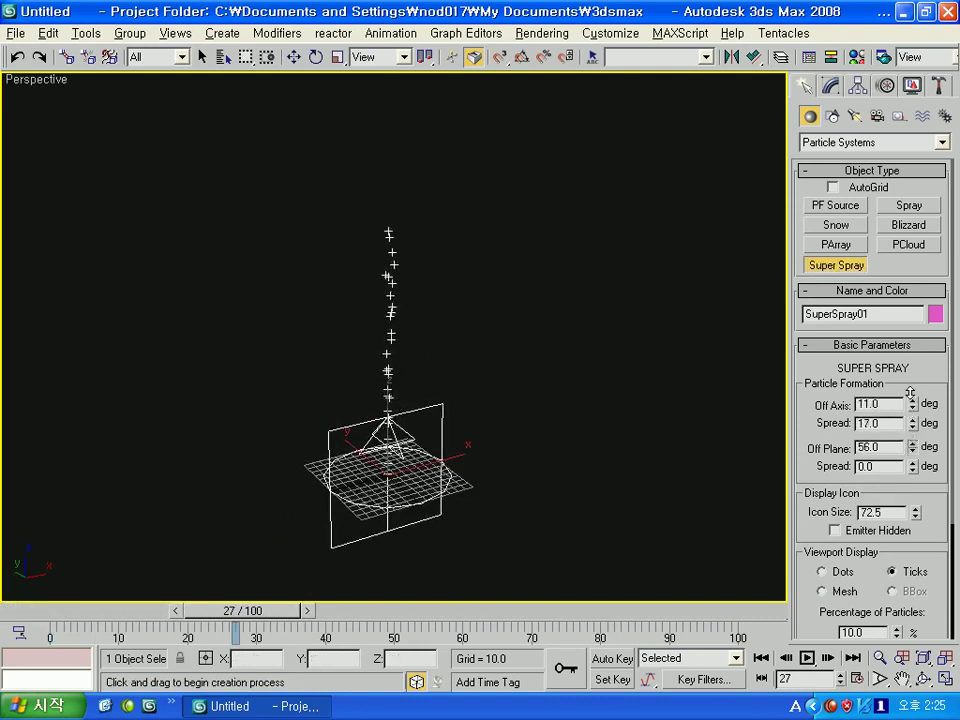
drag(912, 468, 911, 390)
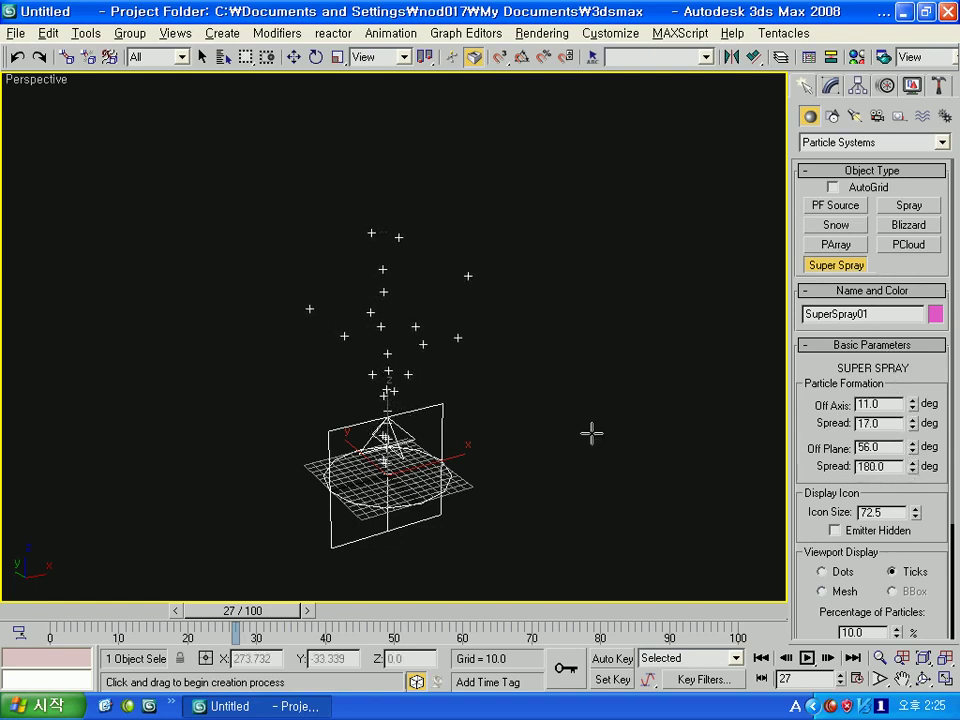
mouse_move(278, 620)
mouse_down()
mouse_move(96, 604)
mouse_move(378, 598)
mouse_up()
drag(912, 405, 912, 440)
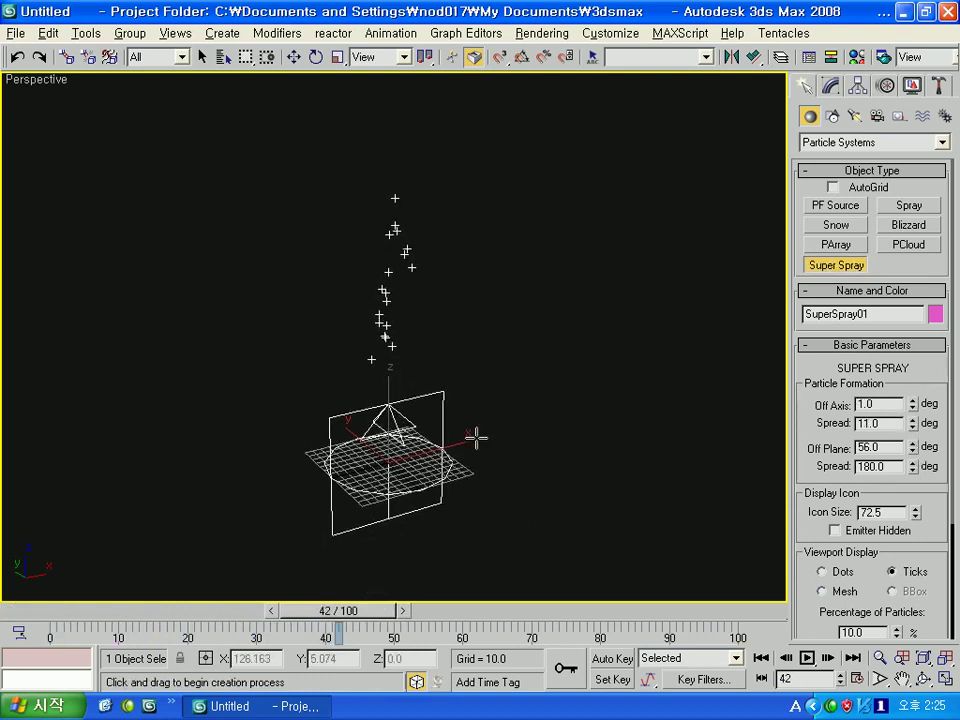
middle_drag(476, 437, 630, 485)
scroll(942, 581, down, 3)
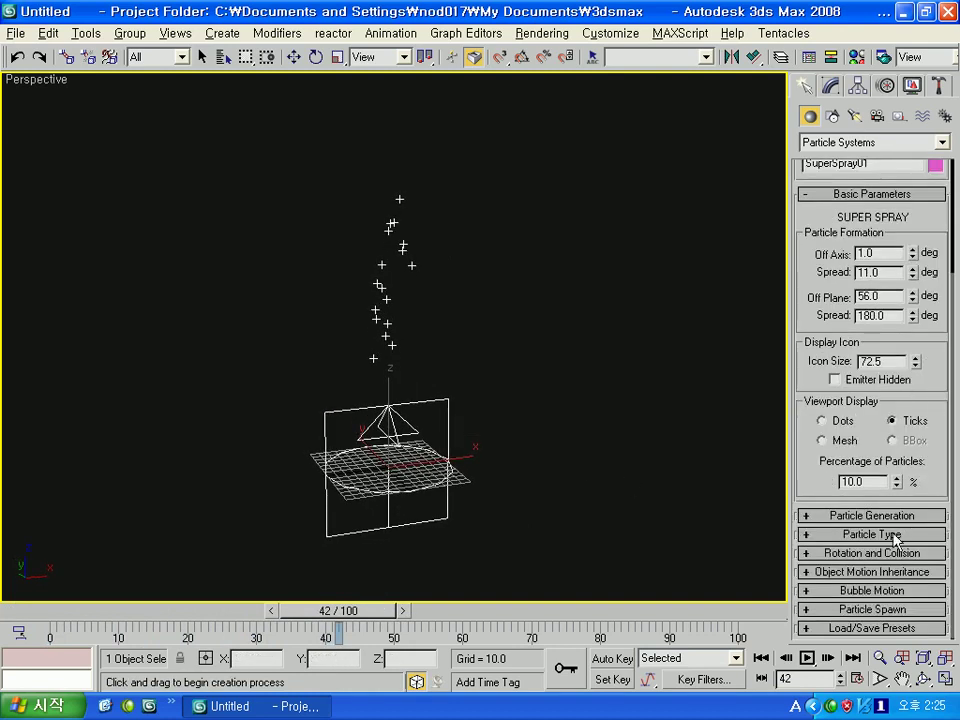
- Raise Emit Stop to 115 and particle Life to 49, then scrub to later frames
click(894, 536)
drag(835, 373, 826, 500)
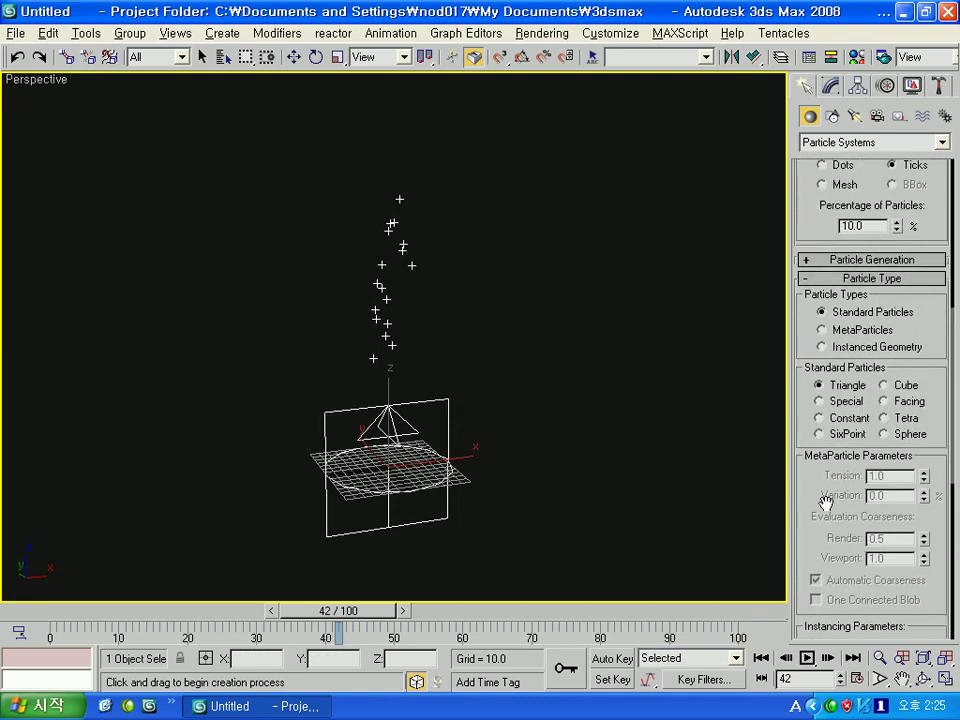
click(888, 259)
drag(795, 300, 595, 218)
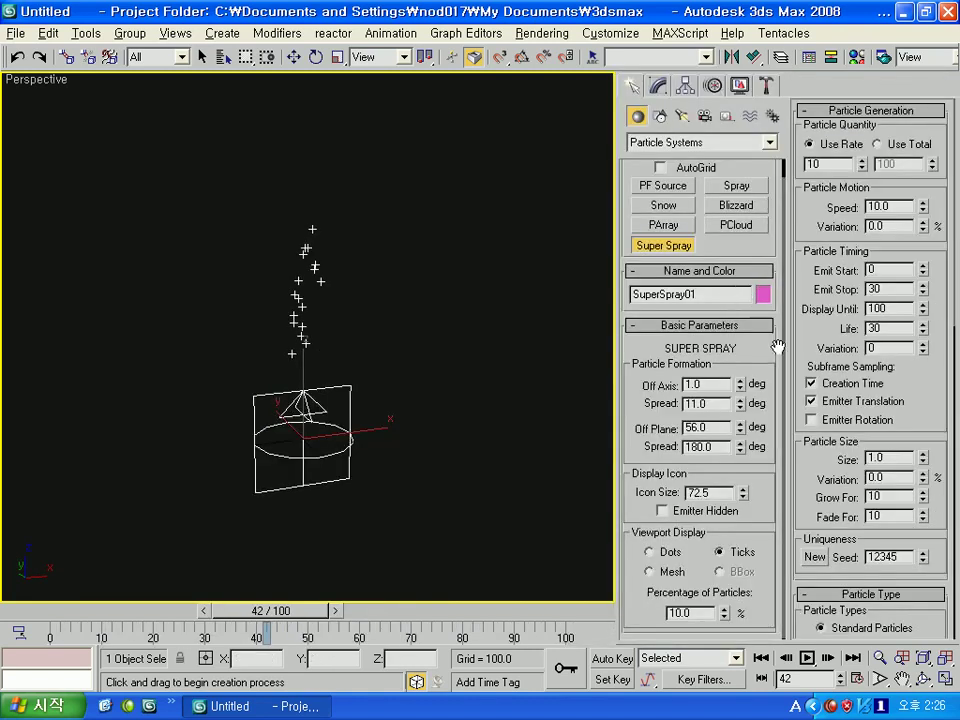
mouse_move(924, 288)
mouse_down()
mouse_move(911, 224)
mouse_move(798, 181)
mouse_move(806, 591)
mouse_up()
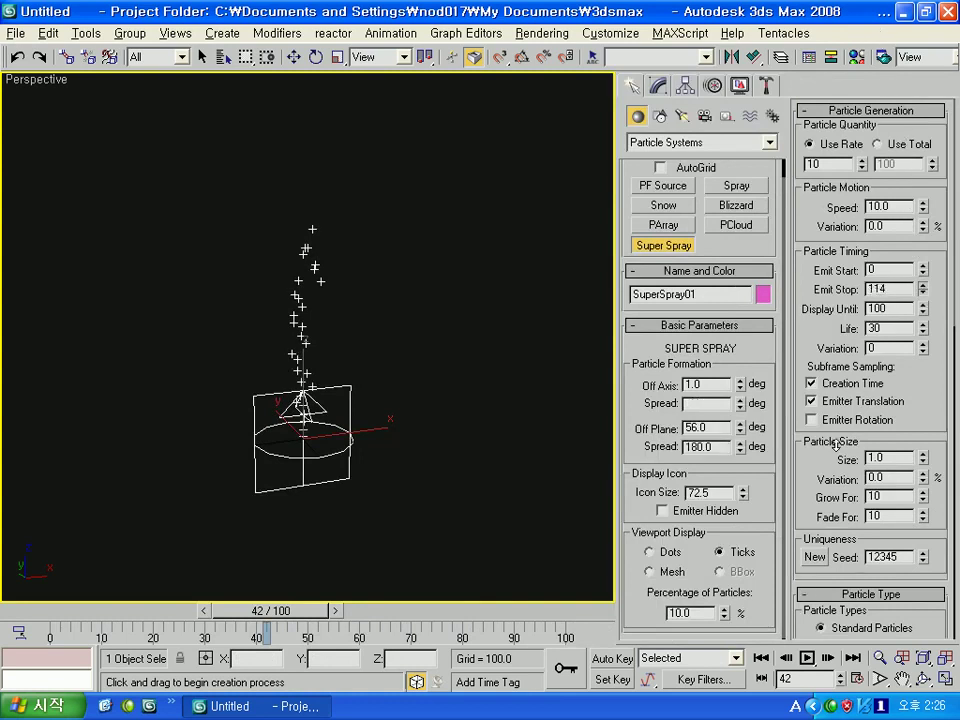
drag(923, 328, 923, 300)
middle_drag(88, 535, 128, 625)
mouse_move(128, 625)
mouse_down()
mouse_move(65, 611)
mouse_move(476, 611)
mouse_up()
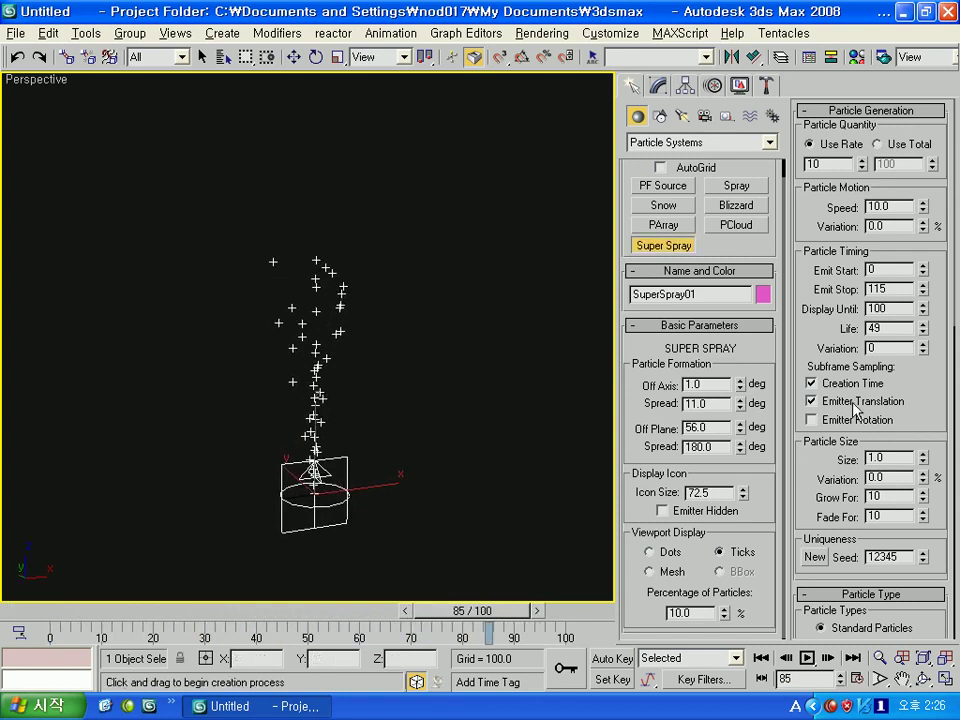
scroll(880, 405, down, 2)
scroll(806, 190, up, 2)
click(657, 90)
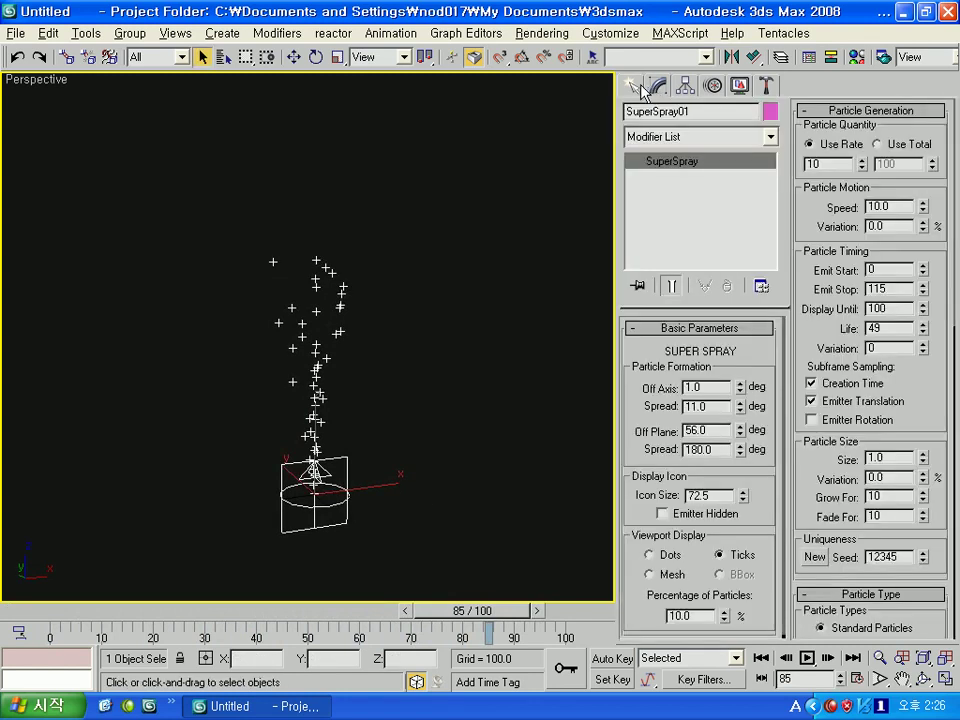
- Open the Environment and Effects window and move it to the right
click(541, 33)
click(535, 71)
drag(284, 110, 773, 77)
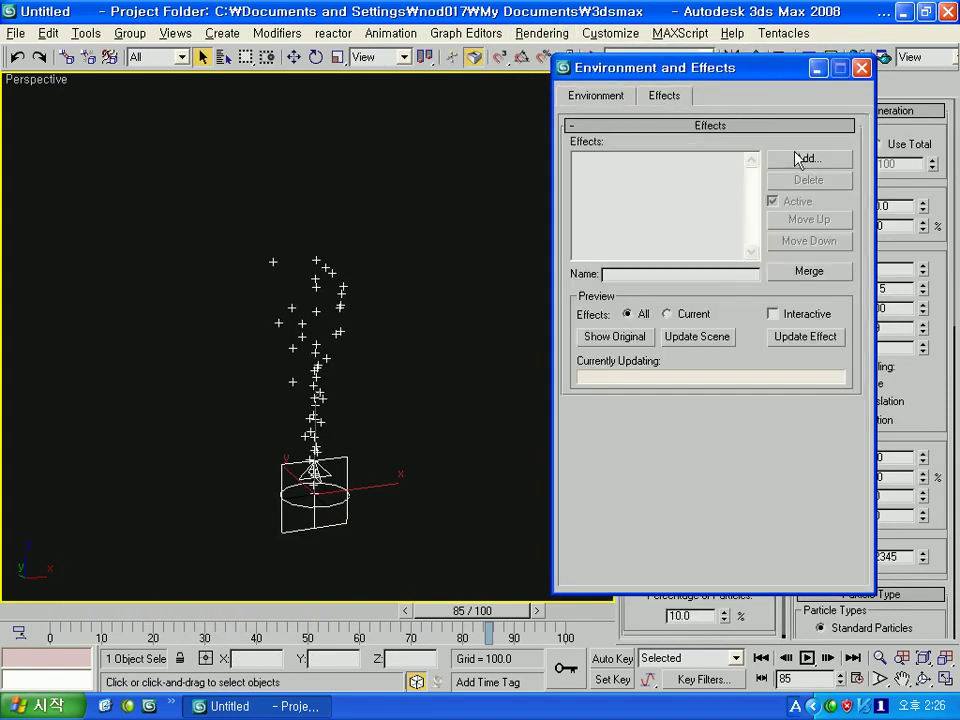
click(797, 159)
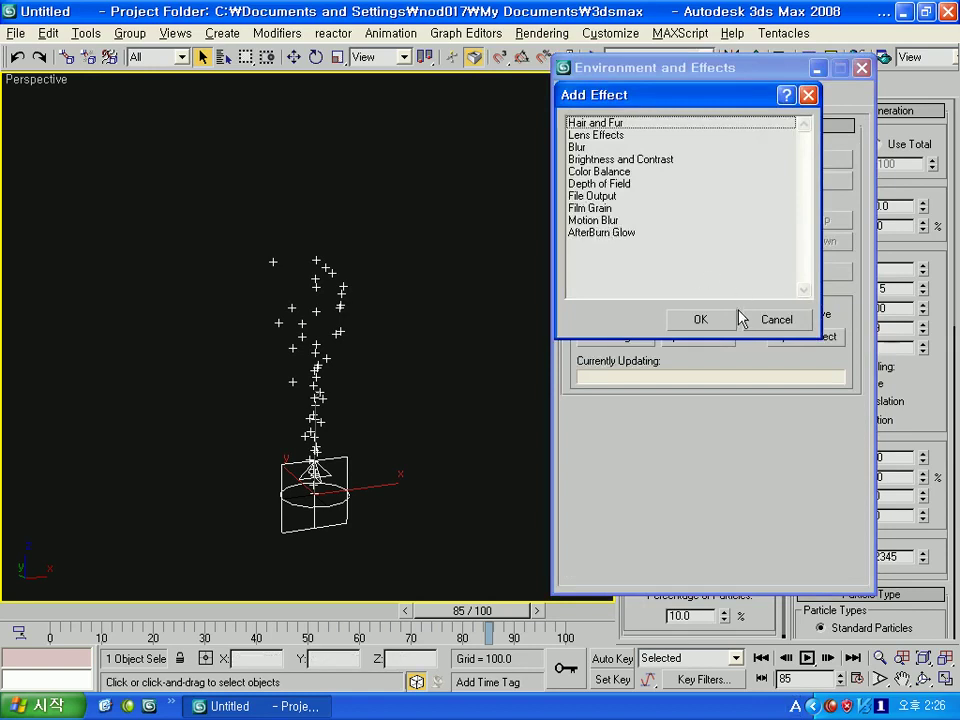
click(768, 319)
- Add AfterBurn as an atmospheric effect on the Environment tab
click(589, 96)
scroll(692, 275, down, 1)
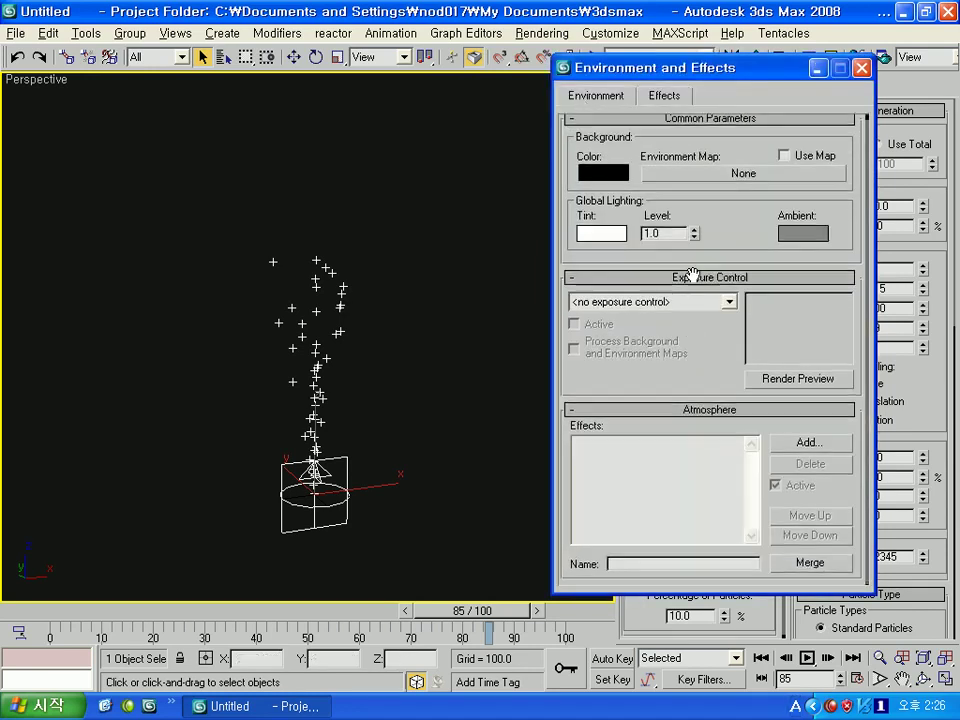
click(785, 443)
click(612, 189)
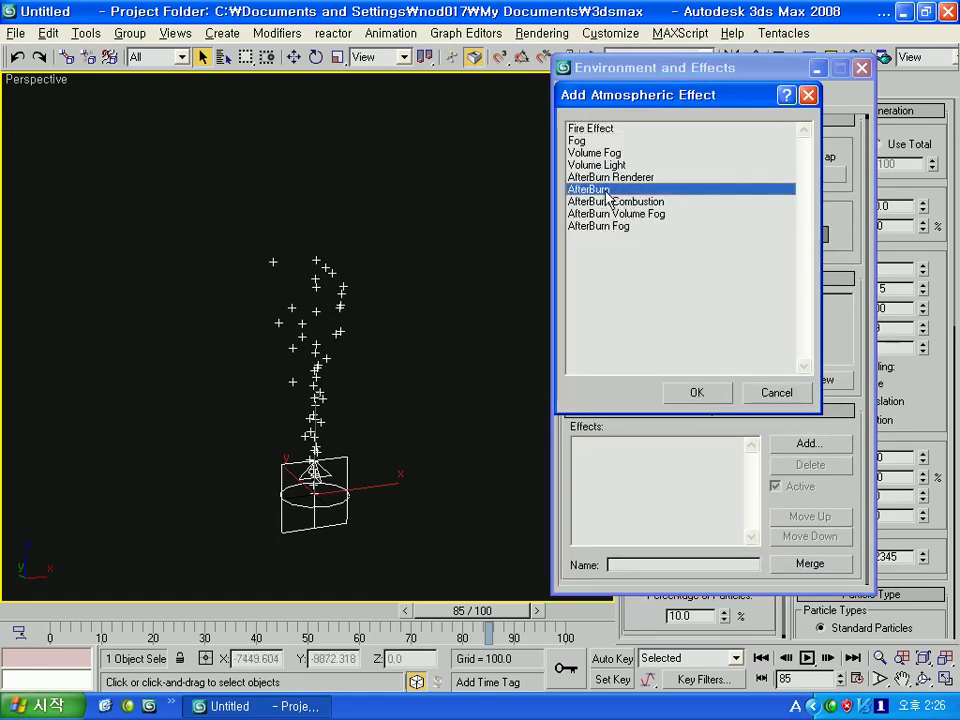
double_click(600, 189)
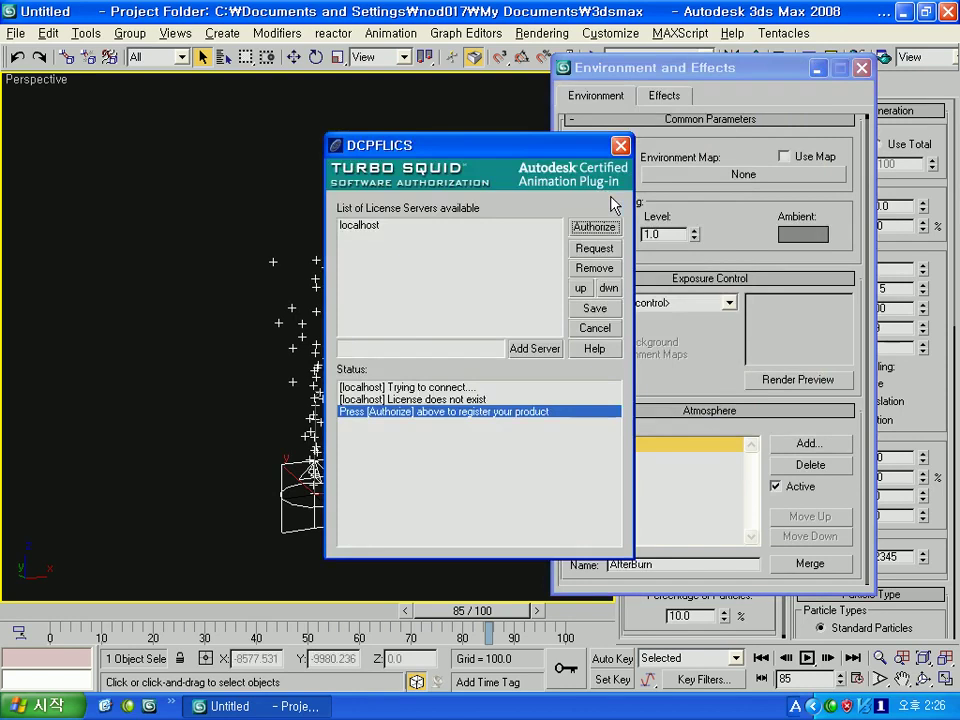
- Start authorizing the AfterBurn licence and choose online registration
click(611, 224)
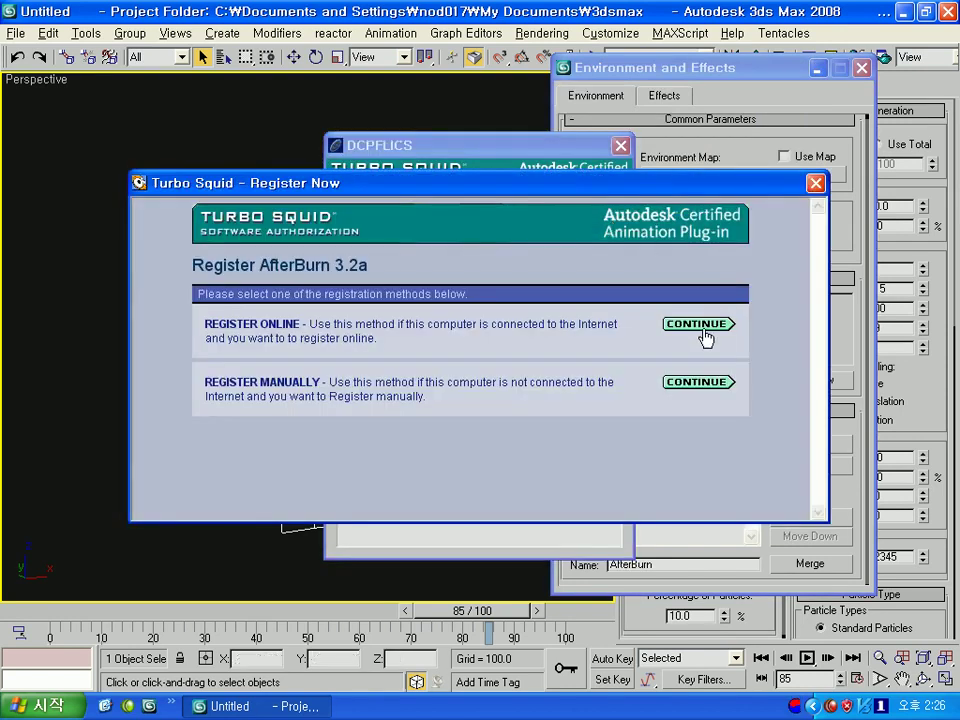
click(699, 325)
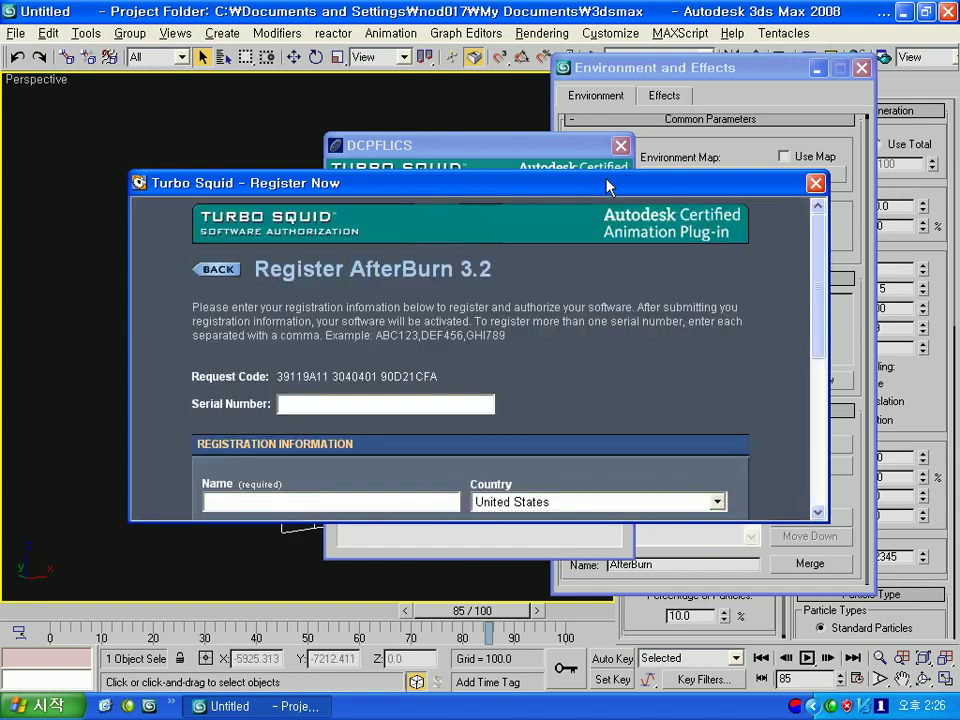
mouse_move(607, 187)
mouse_down()
mouse_move(700, 155)
mouse_move(659, 95)
mouse_move(651, 103)
mouse_up()
- Open My Computer and bring it in front of the registration windows
key(super+e)
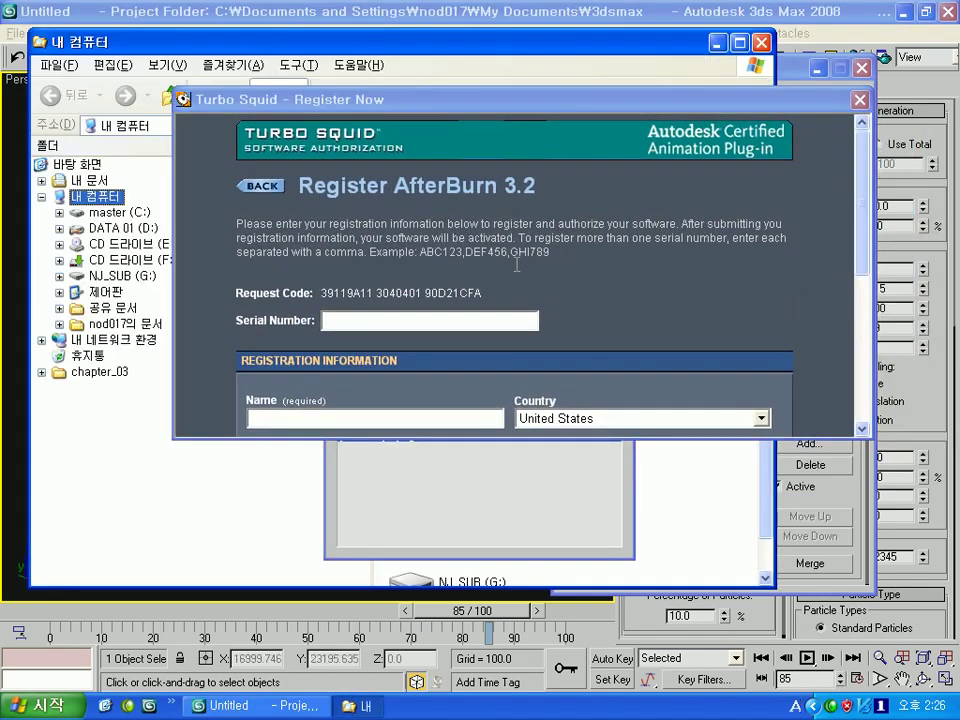
drag(725, 97, 845, 503)
click(603, 66)
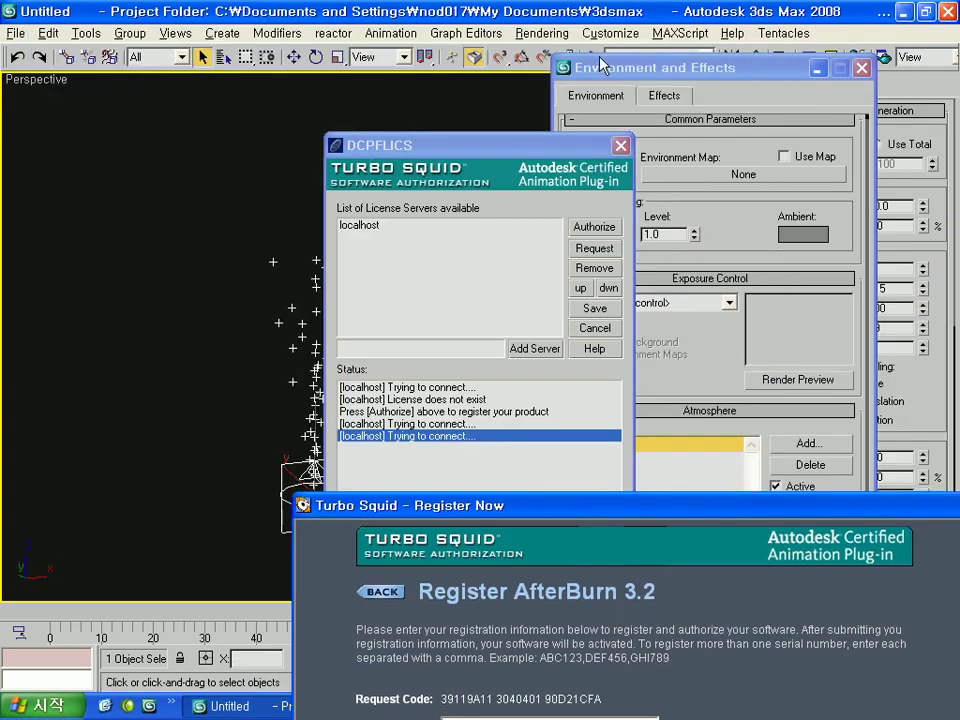
drag(471, 511, 837, 223)
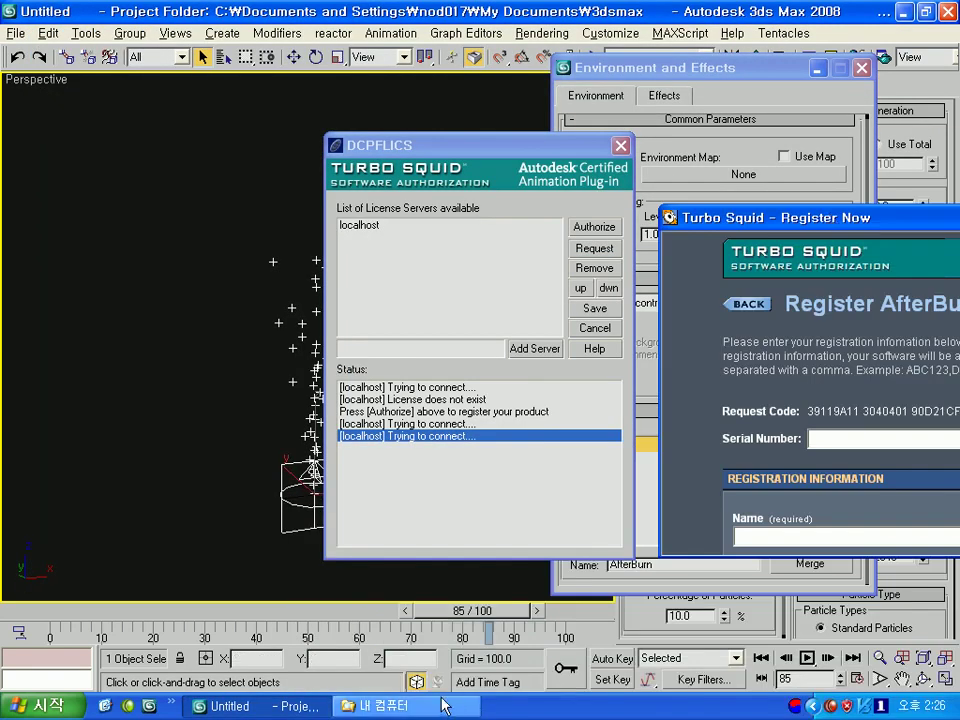
click(385, 706)
click(471, 145)
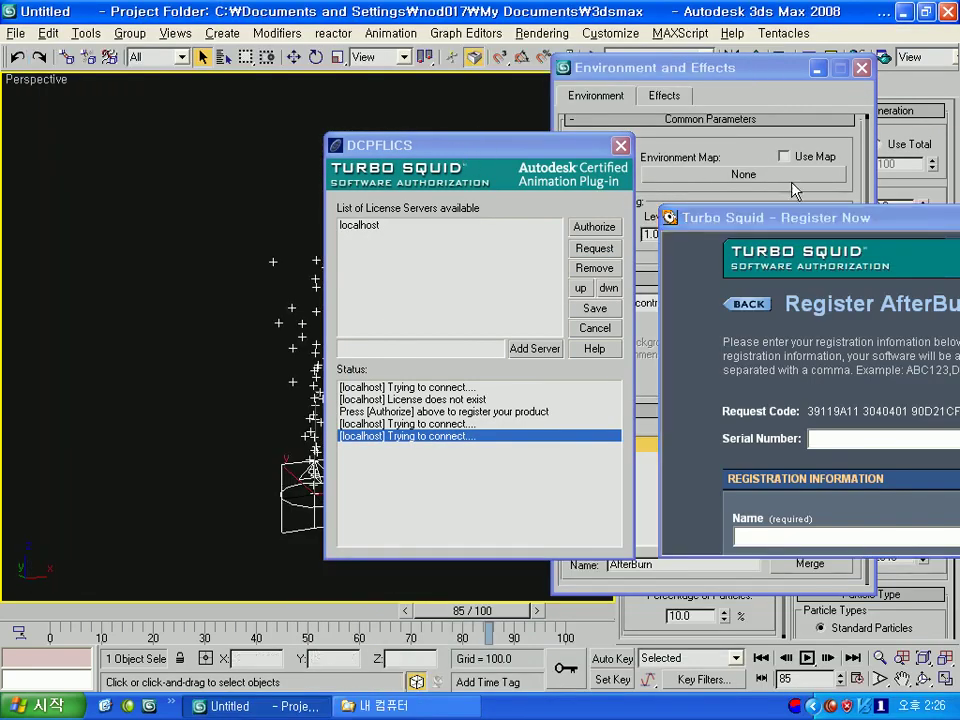
key(alt+Tab)
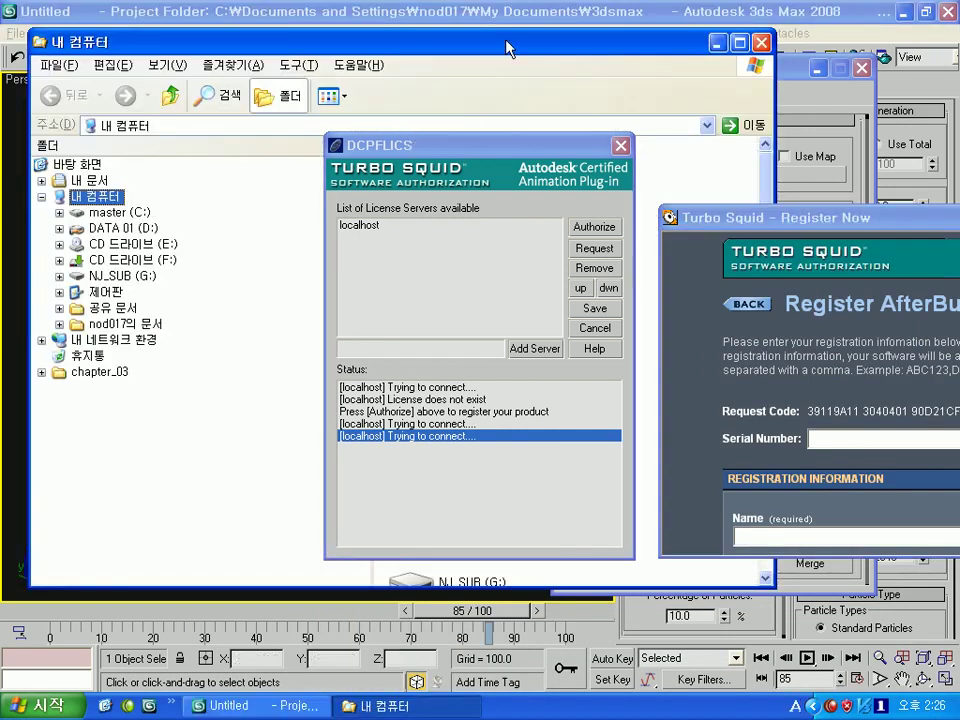
- Browse to G:\[Storage]\af, looking into its DCPFix_Max9_32bit_Only folder
drag(517, 43, 503, 43)
click(106, 275)
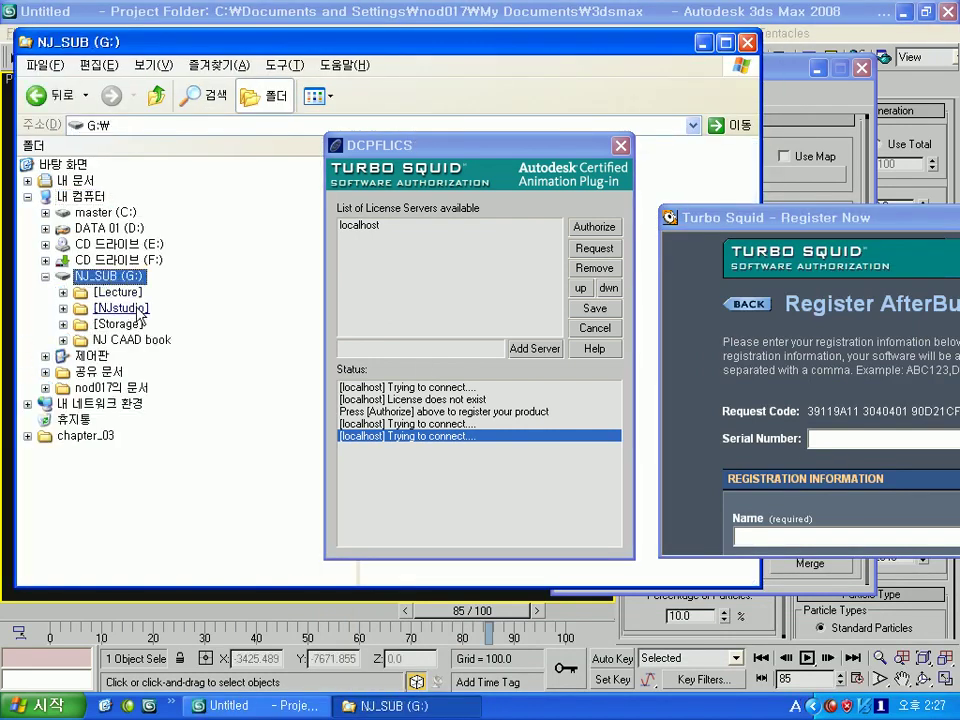
click(127, 326)
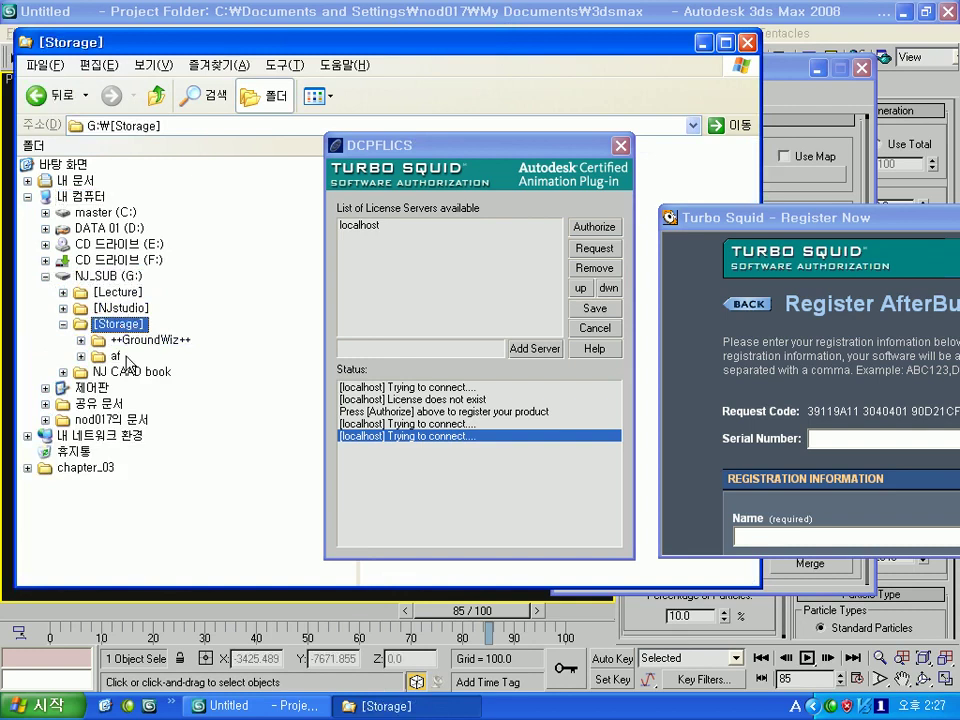
click(126, 356)
drag(413, 42, 387, 18)
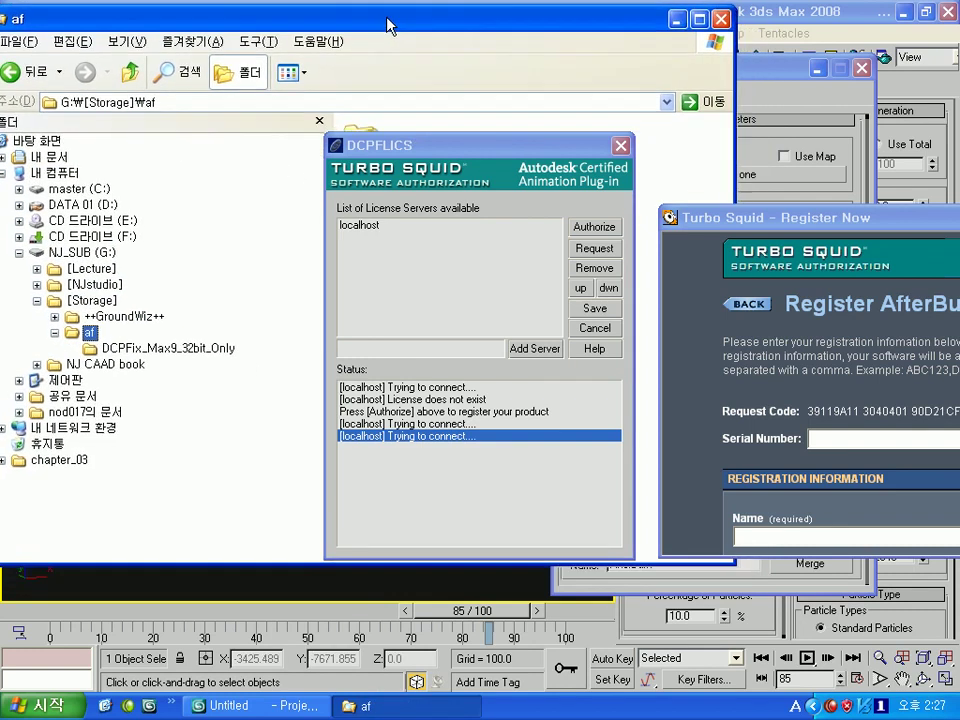
click(168, 350)
mouse_move(487, 24)
mouse_down()
mouse_move(208, 40)
mouse_move(506, 19)
mouse_up()
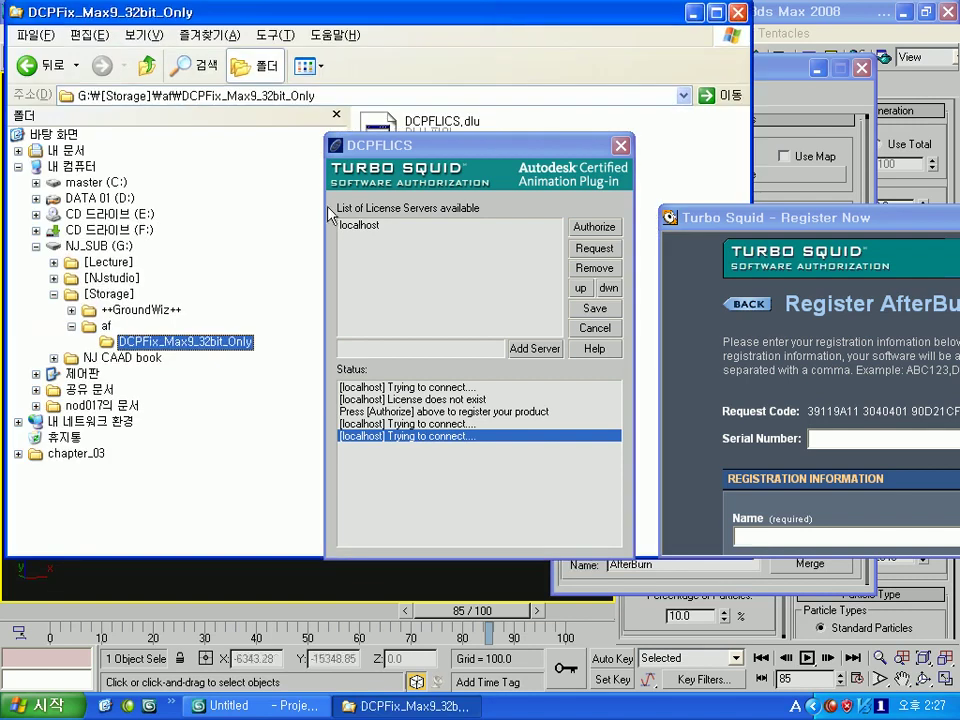
click(109, 294)
click(105, 326)
mouse_move(389, 12)
mouse_down()
mouse_move(358, 42)
mouse_move(158, 65)
mouse_up()
- Open install.txt from the af folder in Notepad and return to 3ds Max
click(170, 330)
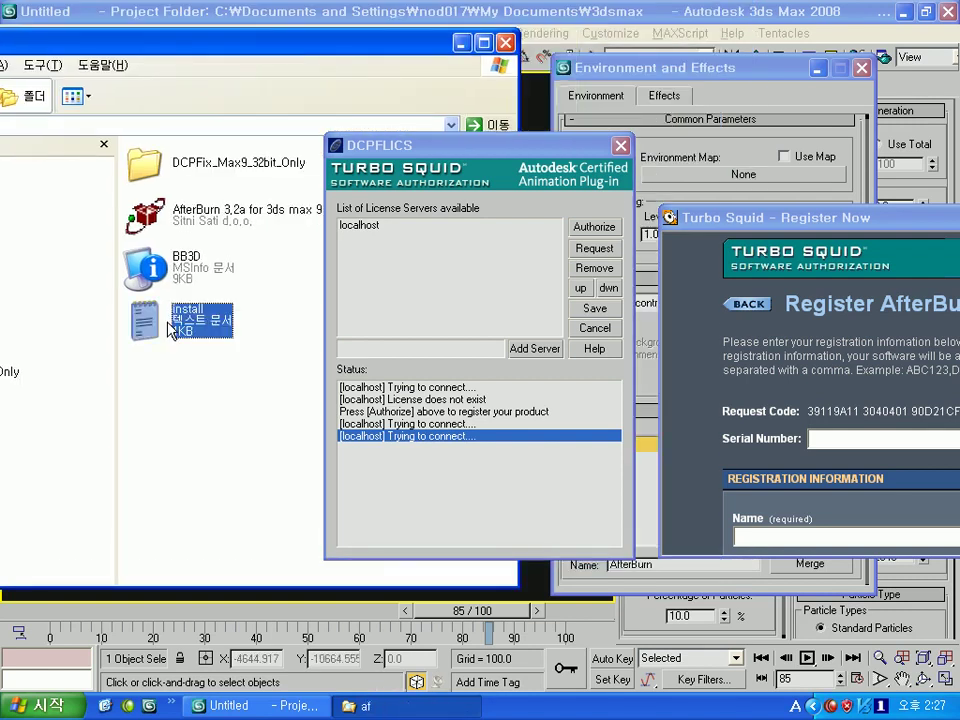
double_click(175, 330)
drag(210, 465, 203, 467)
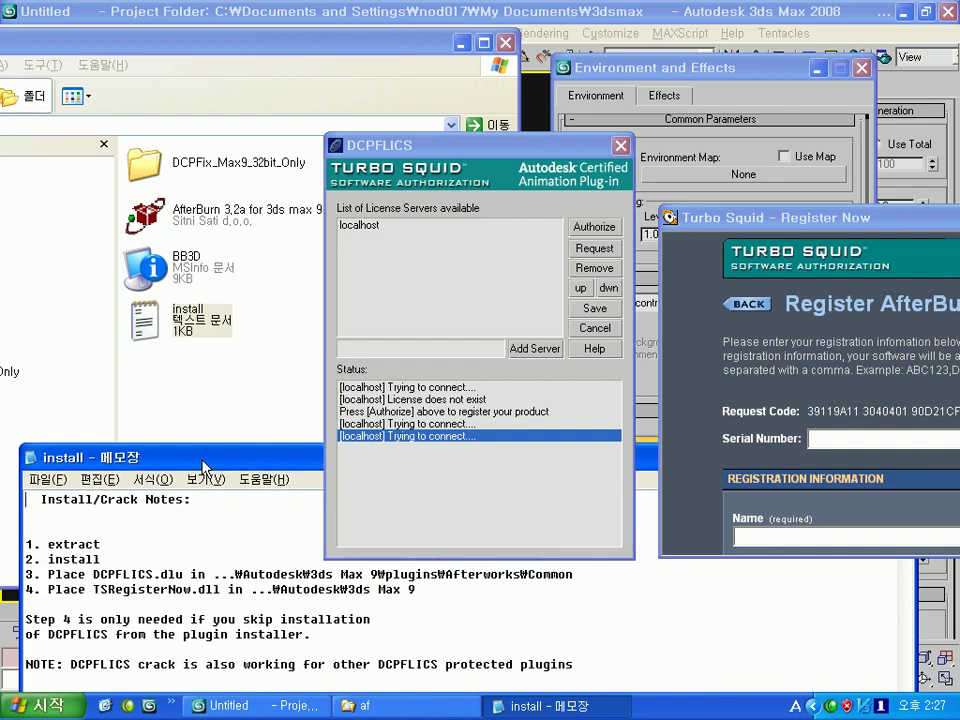
drag(203, 467, 199, 475)
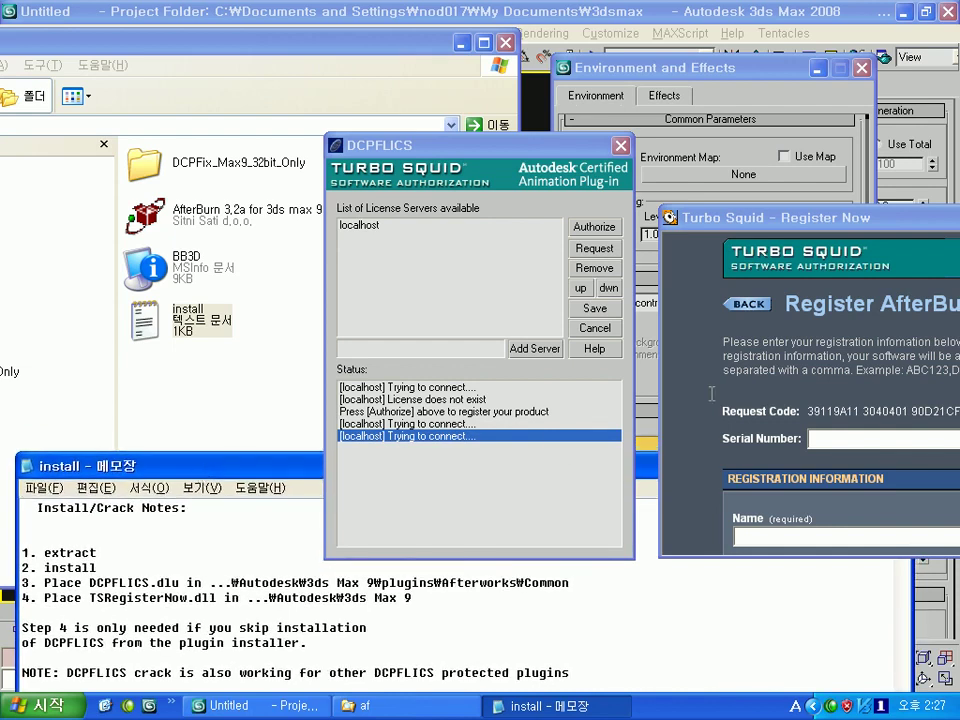
click(618, 167)
- Close the DCPFLICS and Environment windows, then save the scene as 1.max on the Desktop
click(618, 145)
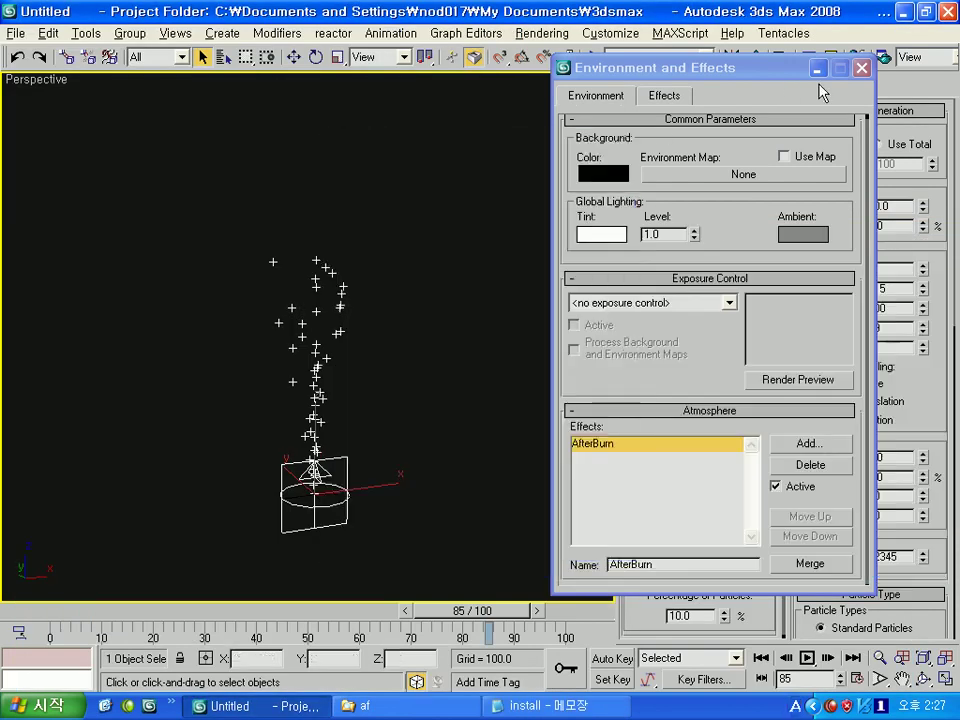
click(861, 68)
click(16, 33)
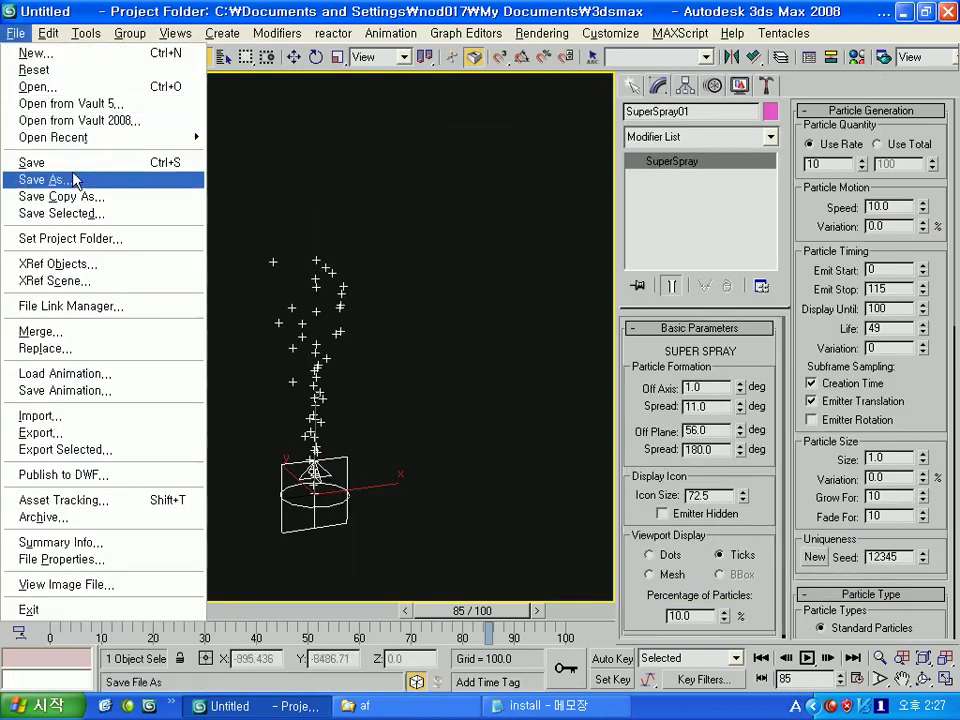
click(75, 180)
click(375, 117)
click(377, 118)
click(378, 119)
text(1)
click(560, 265)
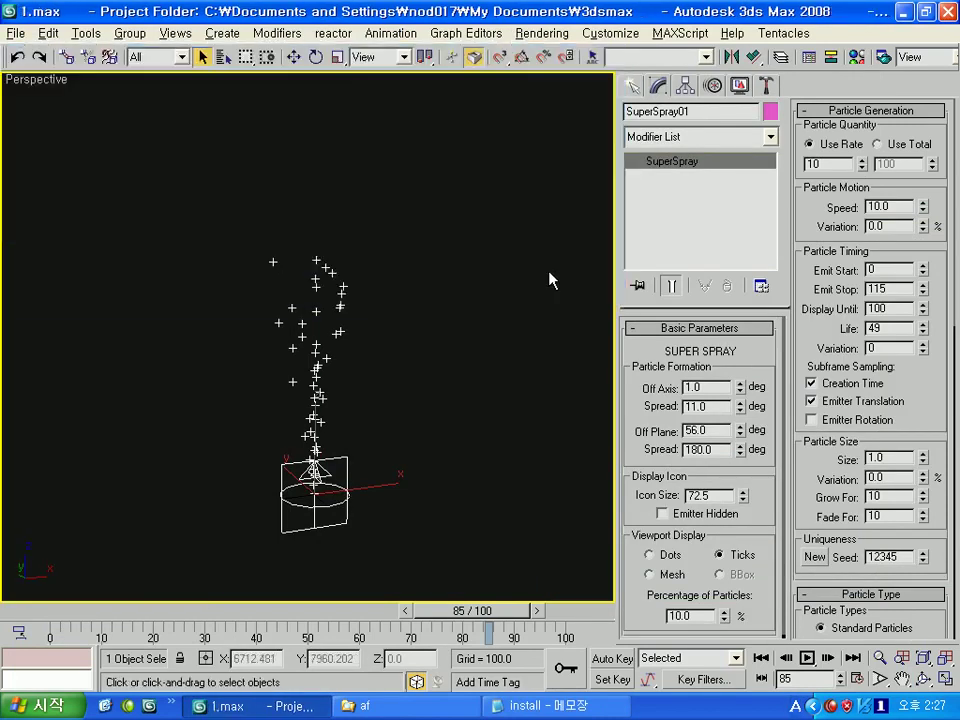
- Close 3ds Max and select DCPFLICS.dlu in the DCPFix_Max9_32bit_Only folder
key(alt+F4)
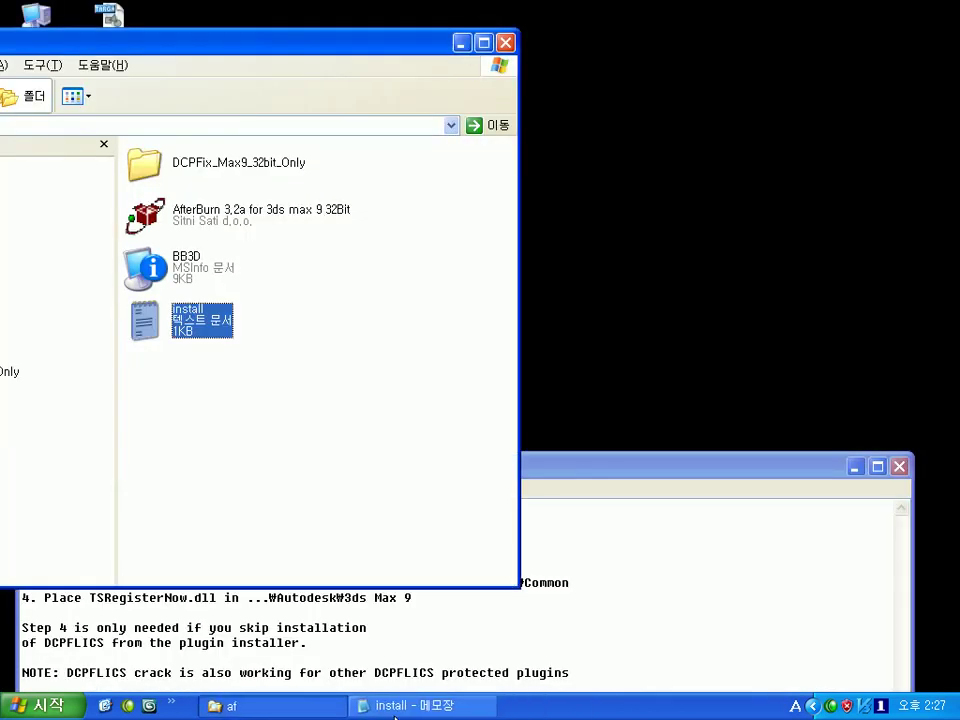
click(225, 706)
click(225, 706)
mouse_move(230, 42)
mouse_down()
mouse_move(566, 7)
mouse_move(763, 3)
mouse_up()
double_click(553, 125)
click(740, 138)
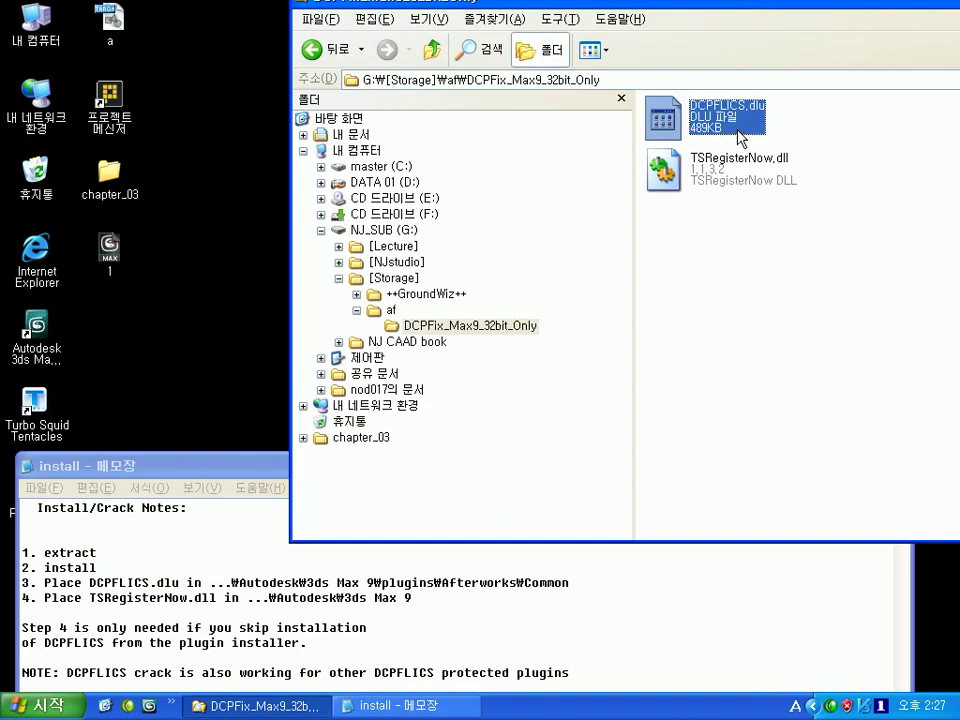
- Navigate to C:\Program Files\Autodesk\3ds Max 2008\plugins\afterworks\Common
double_click(38, 25)
double_click(295, 338)
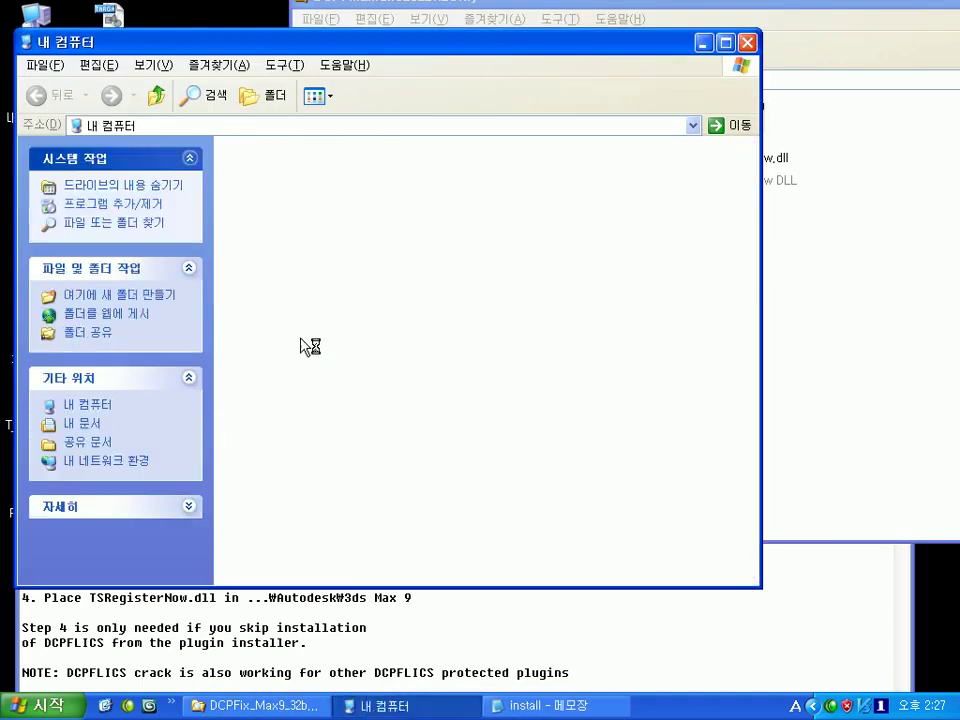
double_click(565, 215)
click(553, 266)
double_click(540, 270)
click(306, 222)
double_click(497, 163)
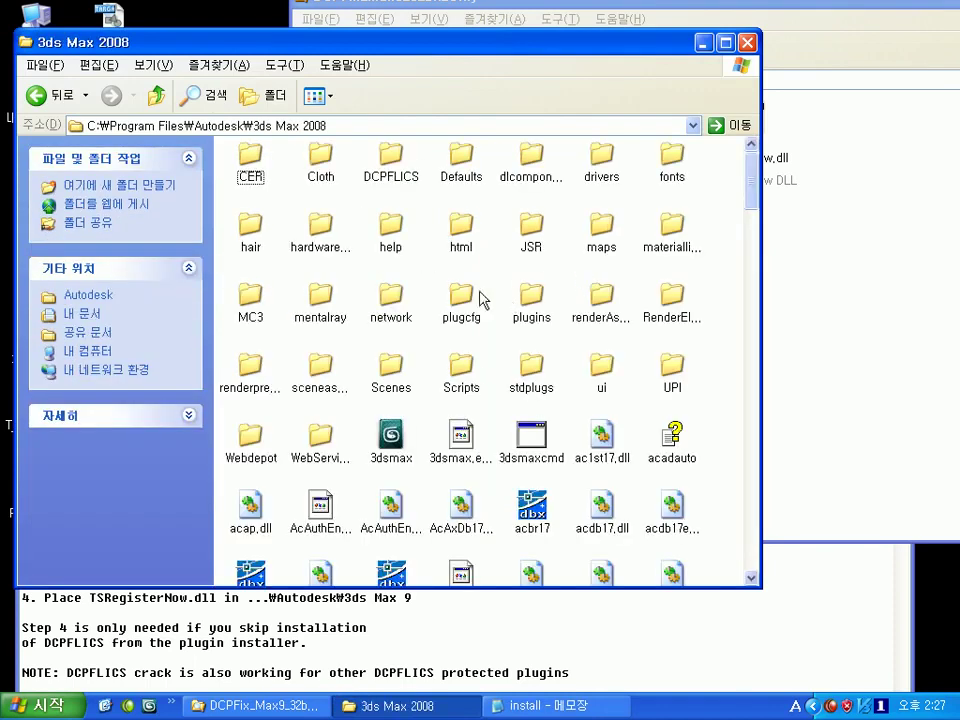
double_click(461, 297)
click(158, 95)
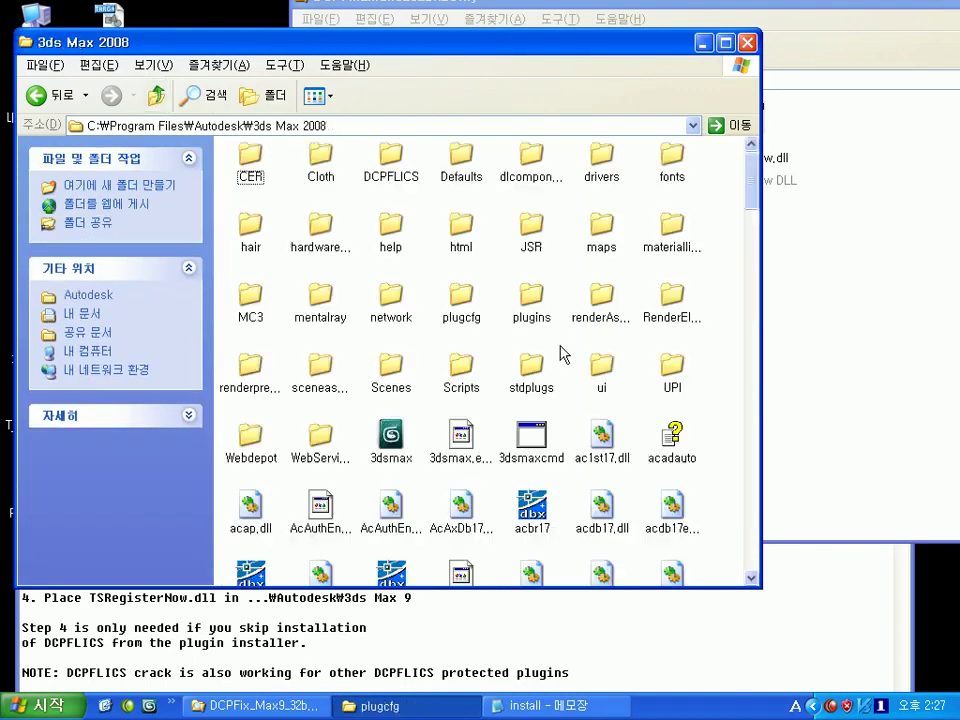
double_click(531, 300)
double_click(310, 170)
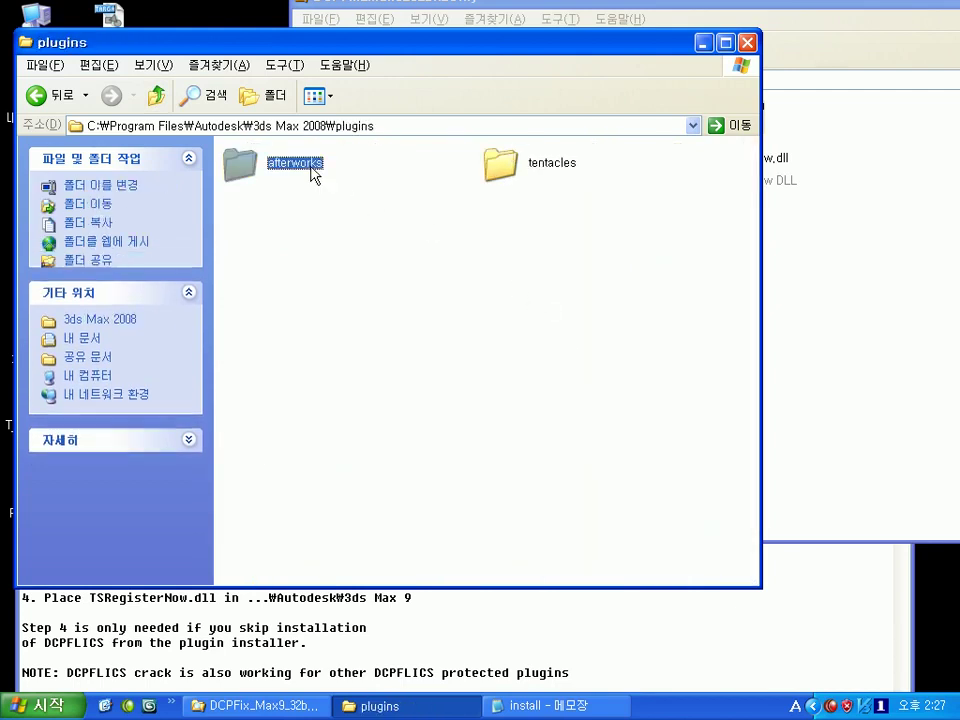
click(517, 657)
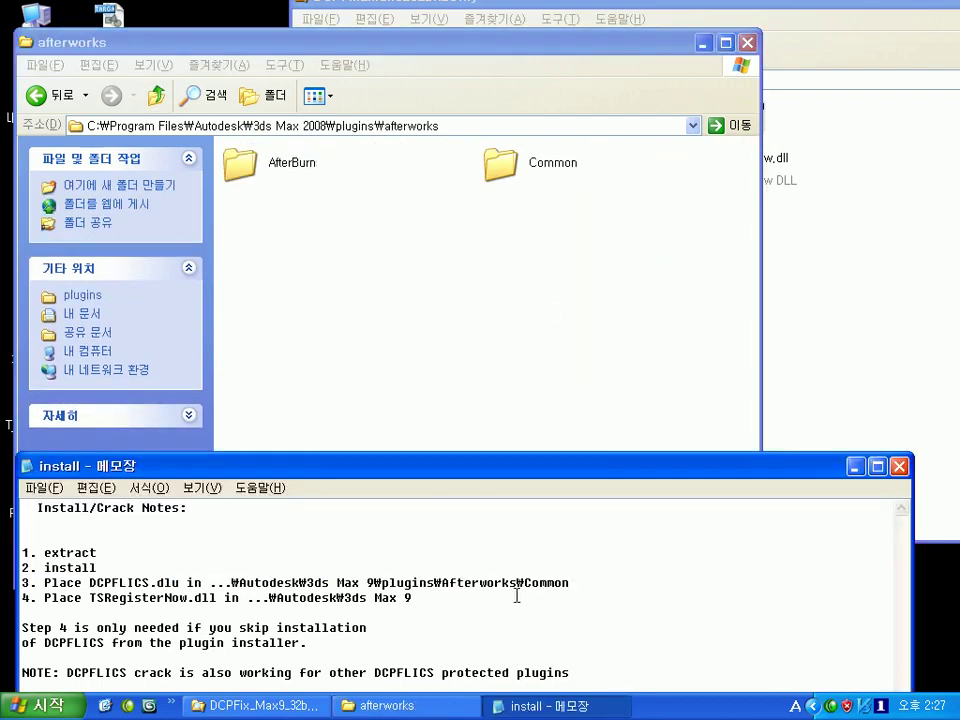
double_click(508, 172)
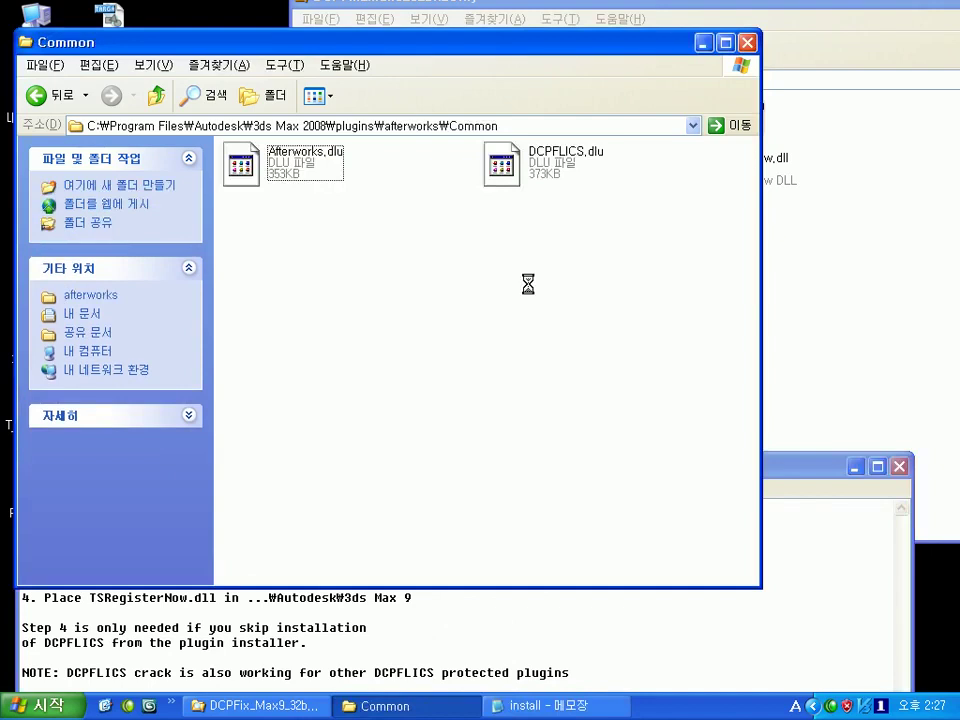
- Paste DCPFLICS.dlu over the existing copy, relaunch 3ds Max, and close the Notepad and folder windows
click(546, 439)
click(633, 660)
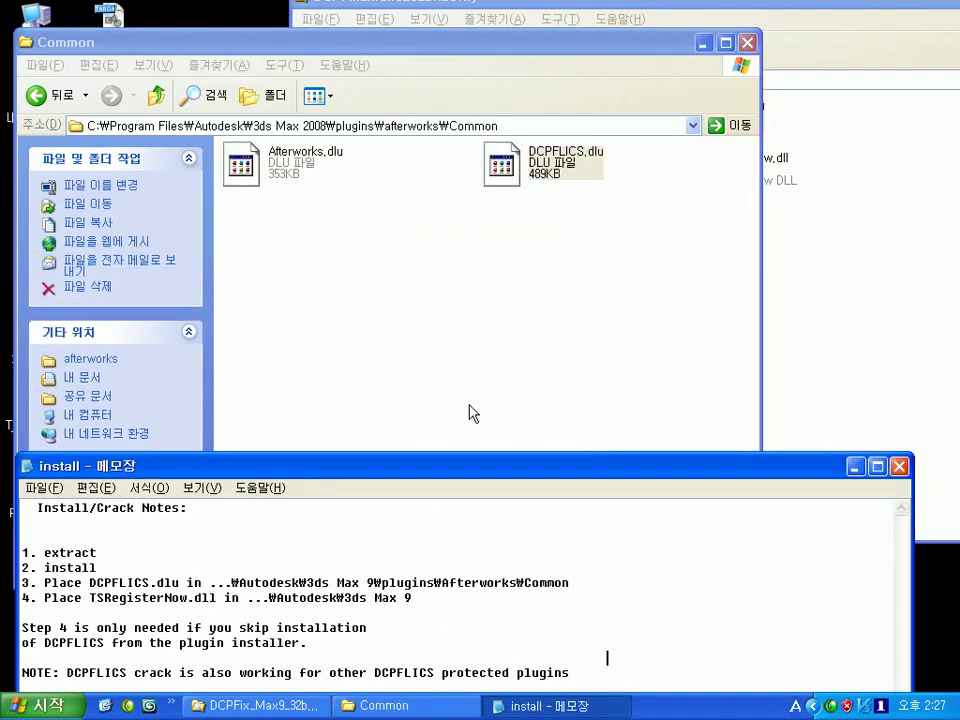
drag(435, 42, 674, 25)
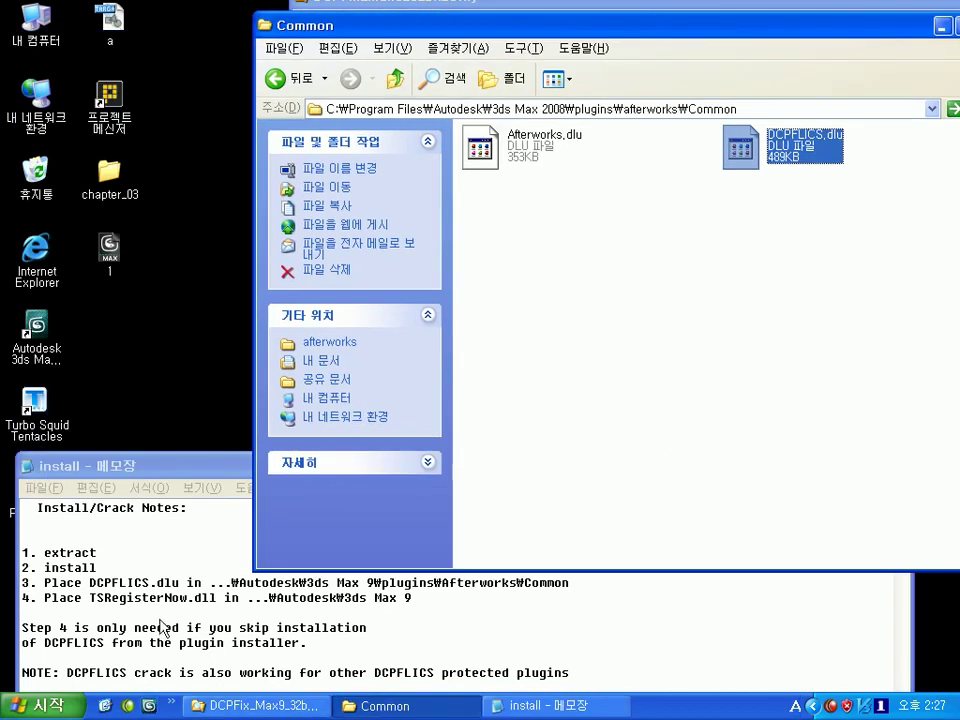
double_click(36, 322)
click(180, 469)
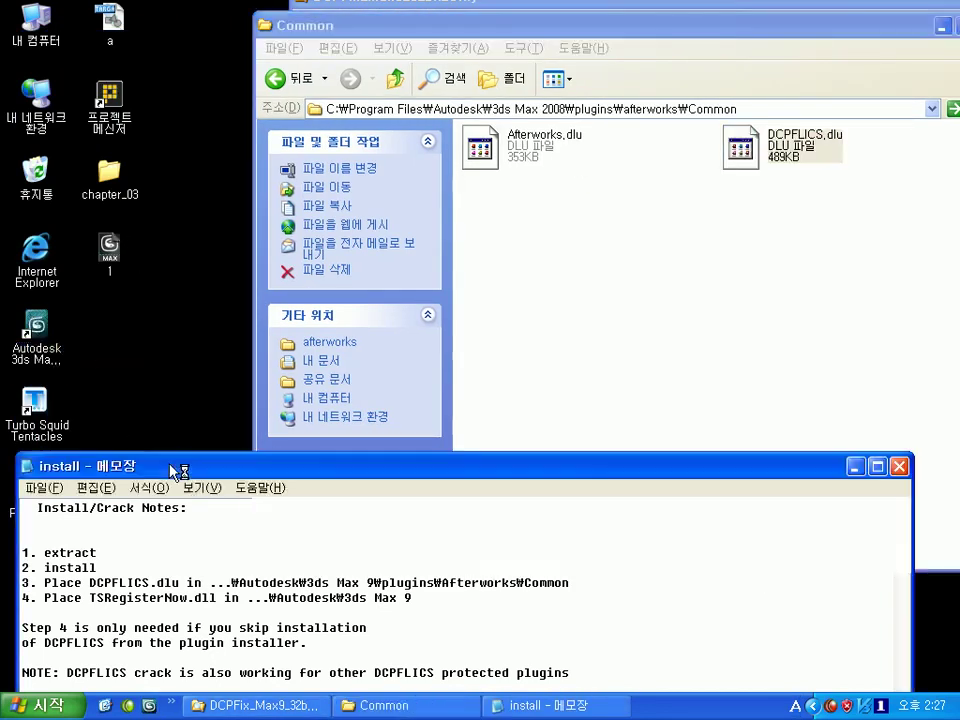
click(894, 465)
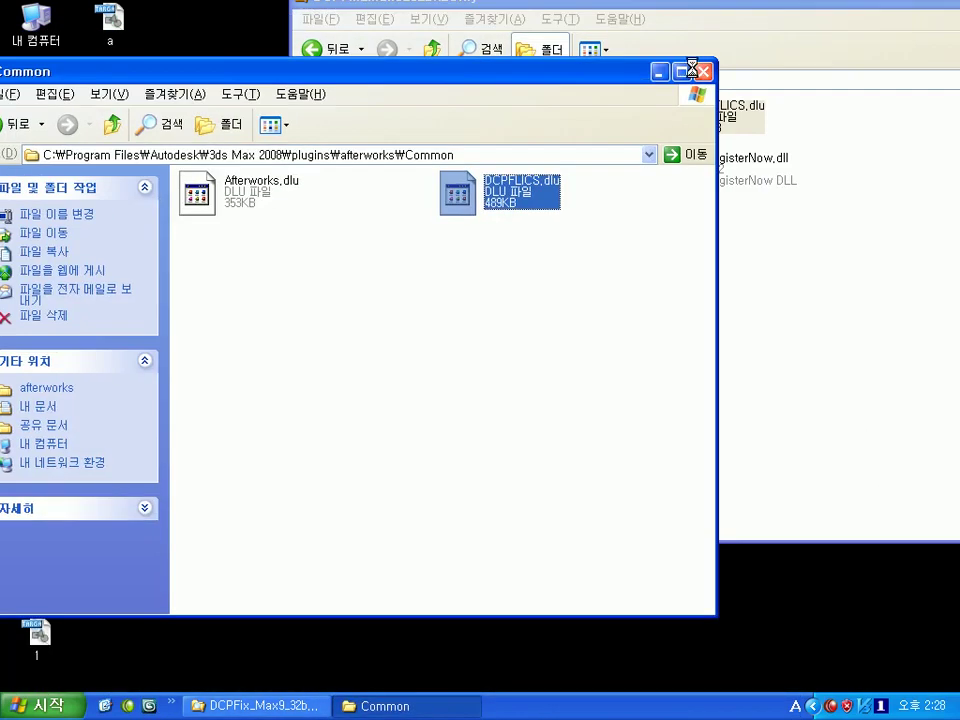
click(703, 70)
click(701, 97)
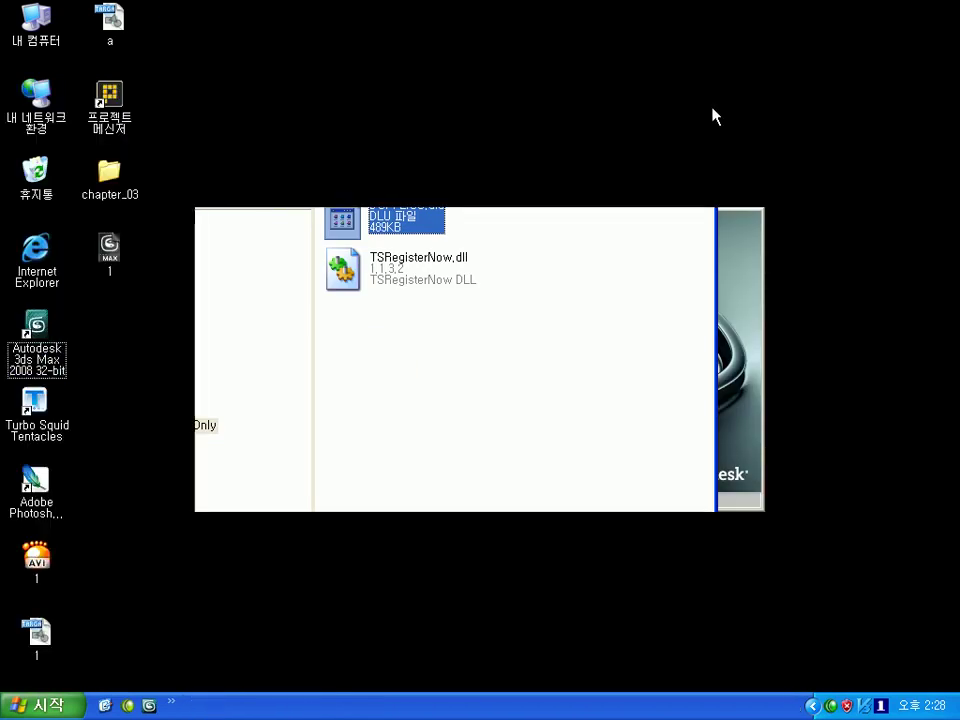
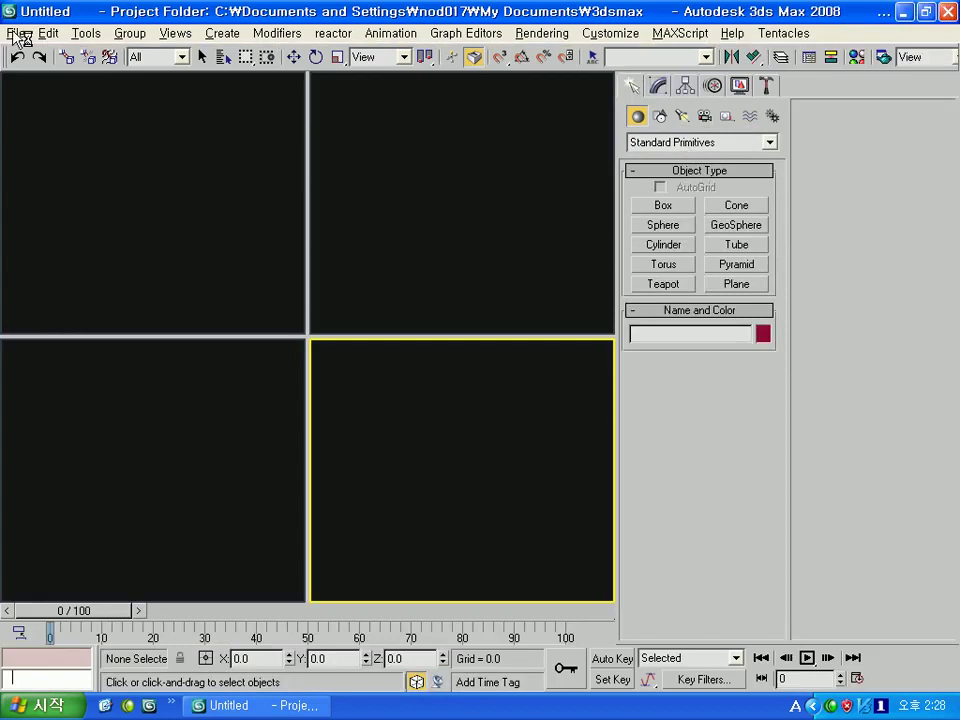
- Reopen the recent scene 1.max and move the time slider to frame 85
click(18, 34)
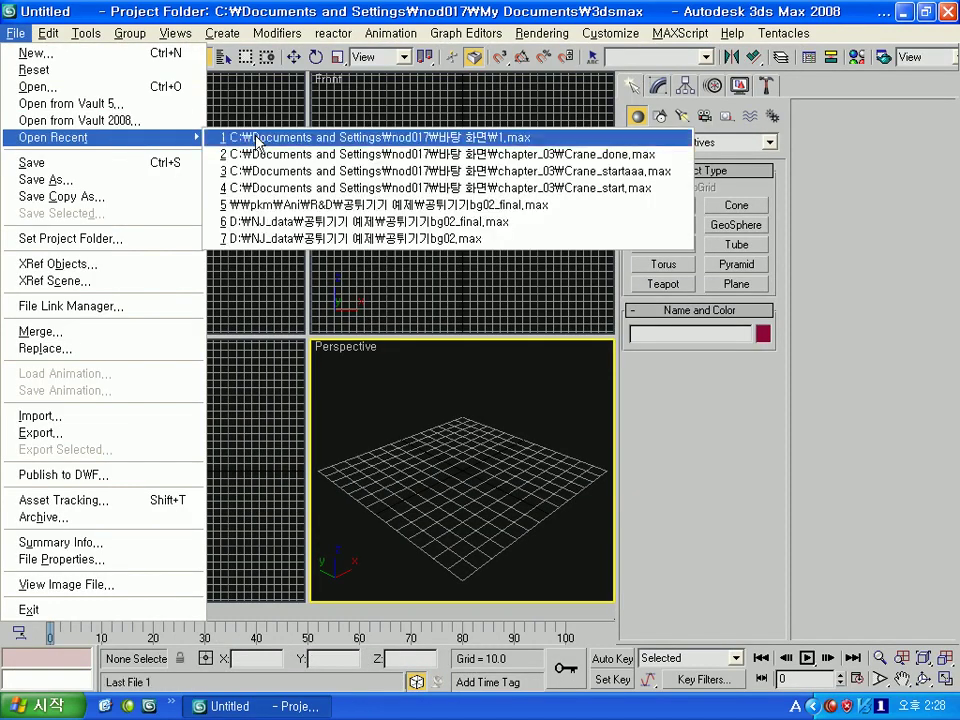
click(256, 141)
drag(108, 611, 505, 608)
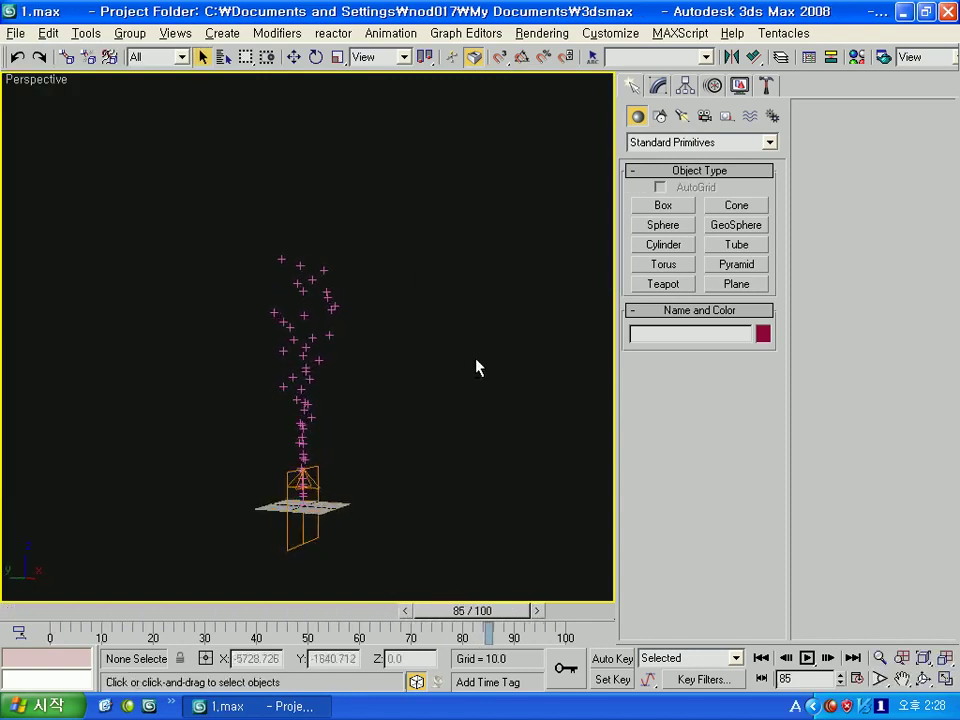
- Open Environment and Effects and display the AfterBurn effect's settings
click(609, 33)
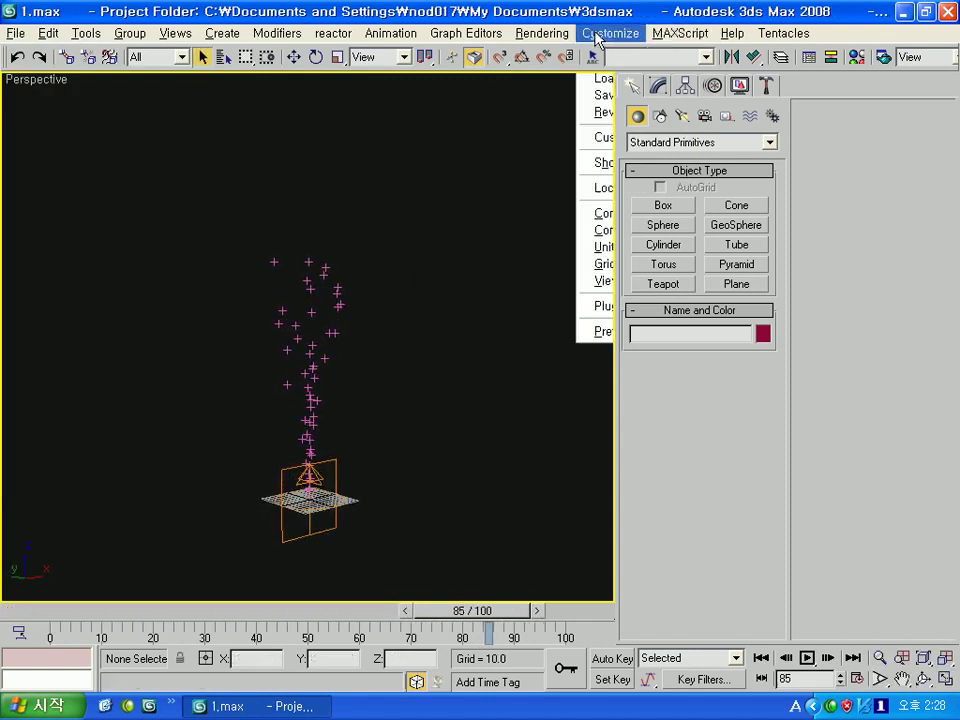
click(560, 68)
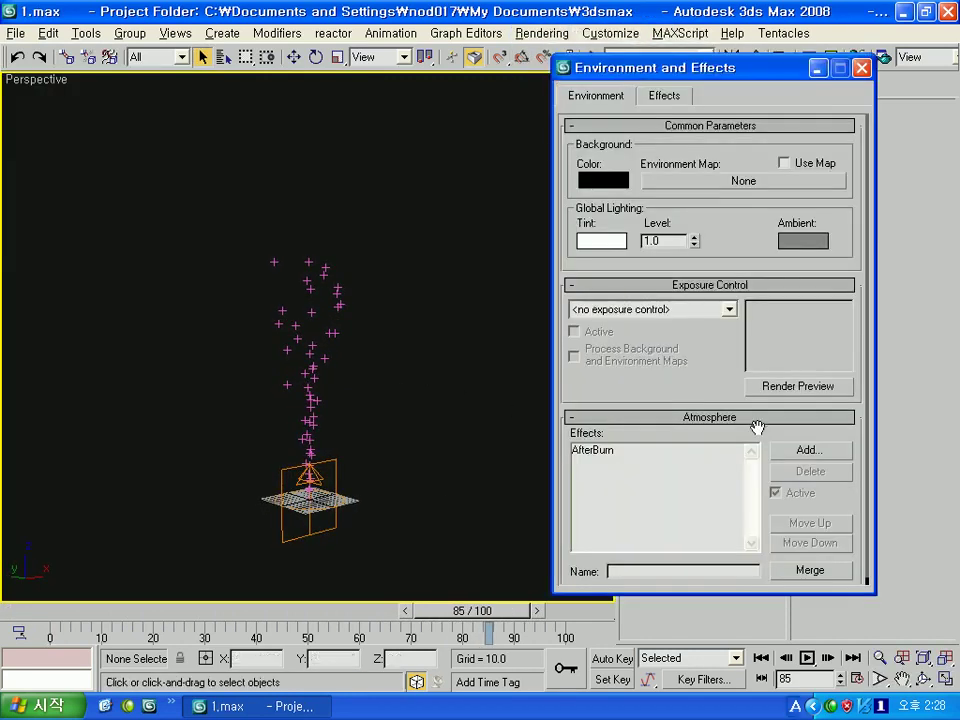
click(612, 451)
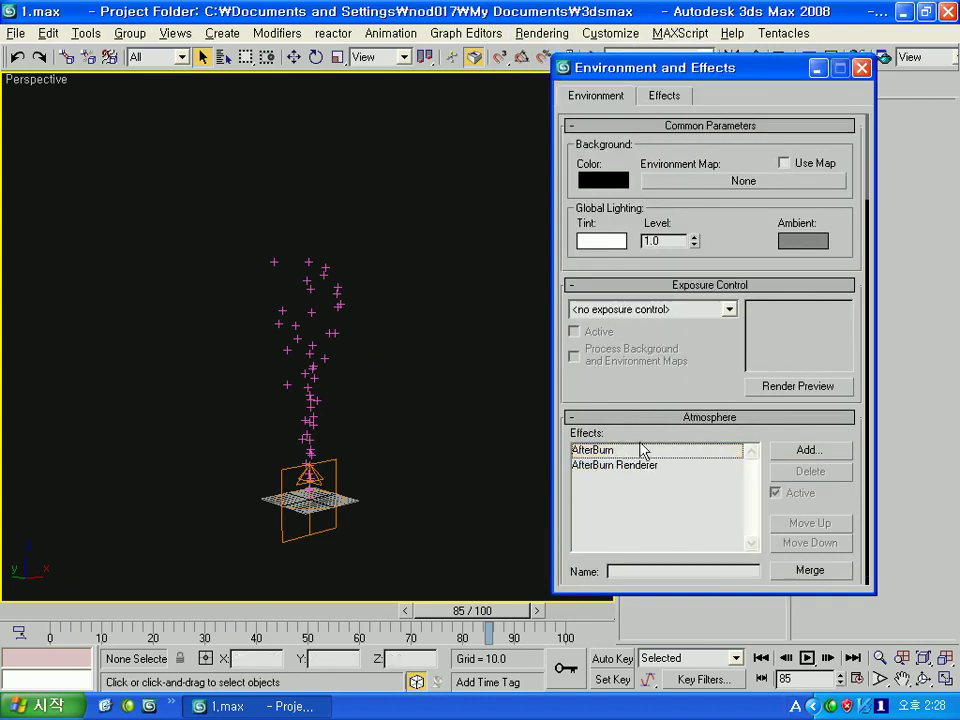
click(643, 452)
scroll(705, 340, down, 3)
scroll(706, 295, down, 3)
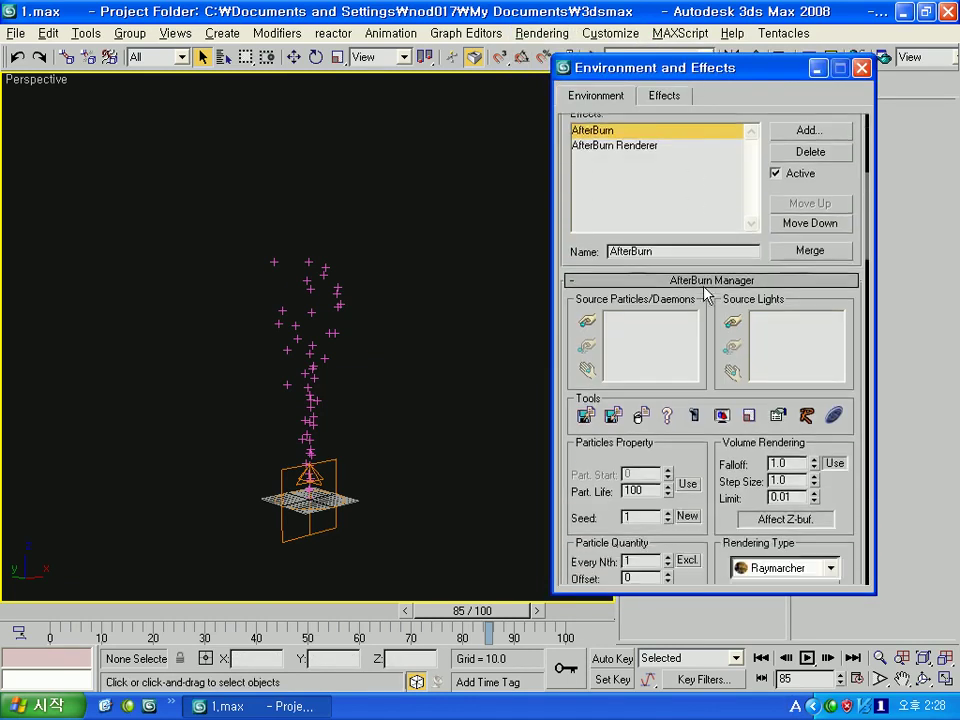
scroll(700, 290, down, 3)
scroll(694, 286, down, 3)
scroll(694, 290, down, 3)
scroll(694, 295, down, 3)
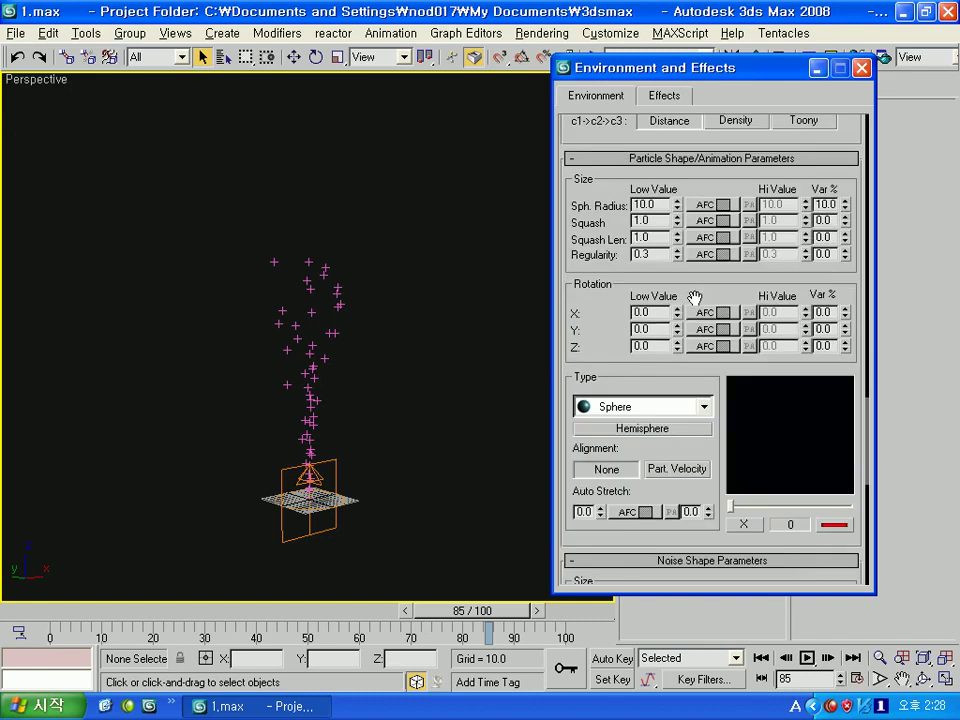
scroll(694, 298, down, 3)
scroll(694, 302, down, 1)
scroll(696, 308, up, 4)
scroll(694, 304, up, 3)
scroll(694, 303, up, 3)
scroll(660, 305, up, 3)
- Pick SuperSpray01 as AfterBurn's particle source and preview its particles in the viewport
click(587, 264)
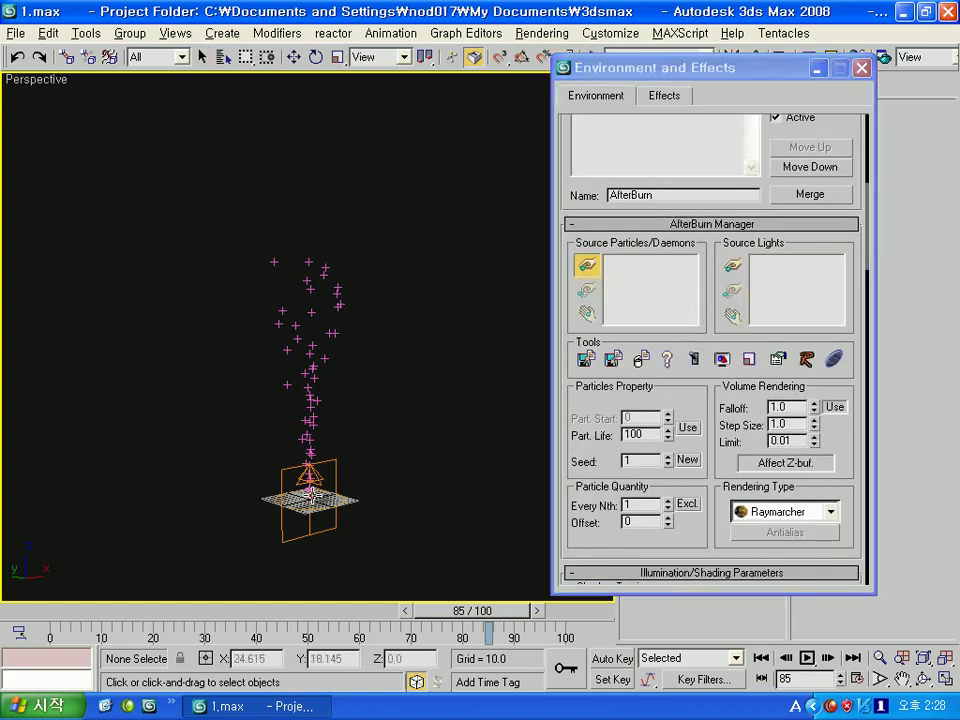
click(311, 493)
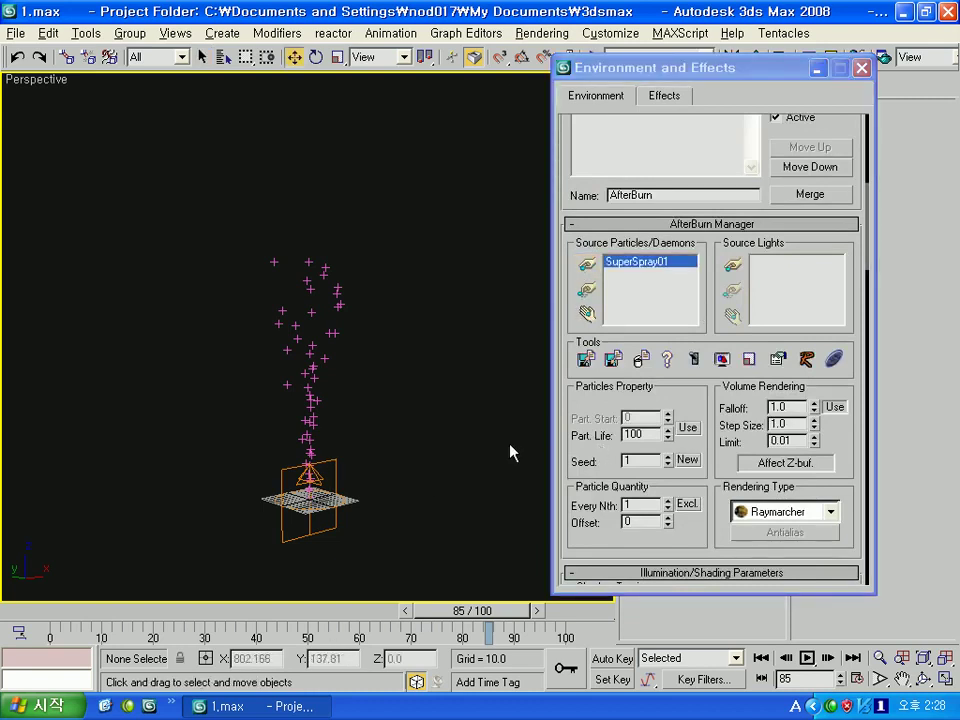
middle_drag(413, 401, 382, 352)
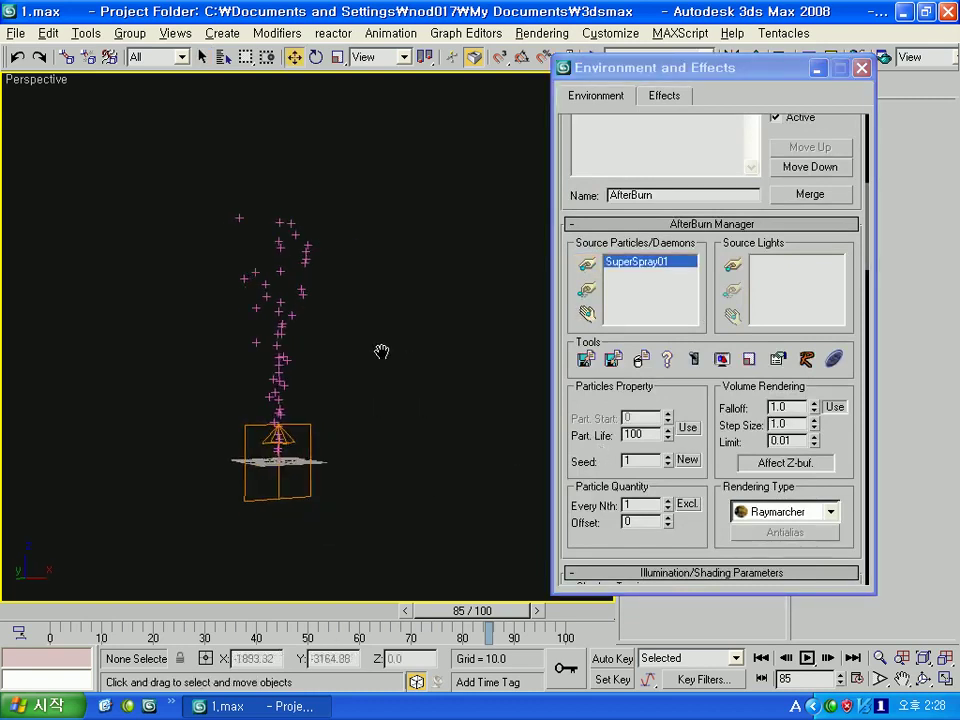
click(722, 359)
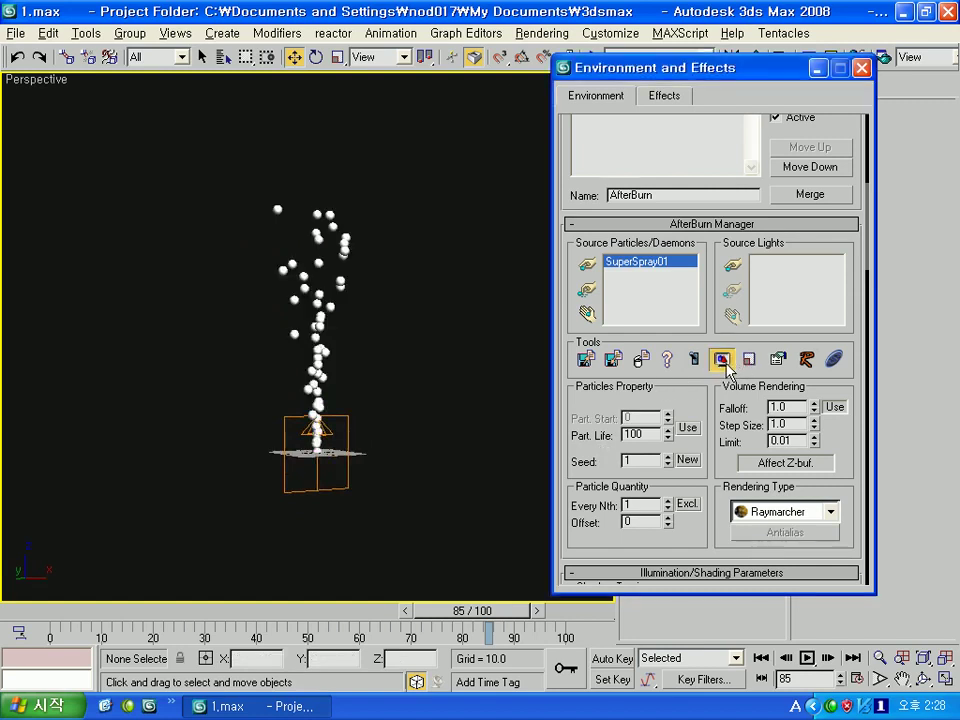
- Move to another animation frame and close the Environment and Effects dialog
mouse_move(464, 611)
mouse_down()
mouse_move(254, 617)
mouse_move(408, 598)
mouse_up()
drag(721, 69, 650, 90)
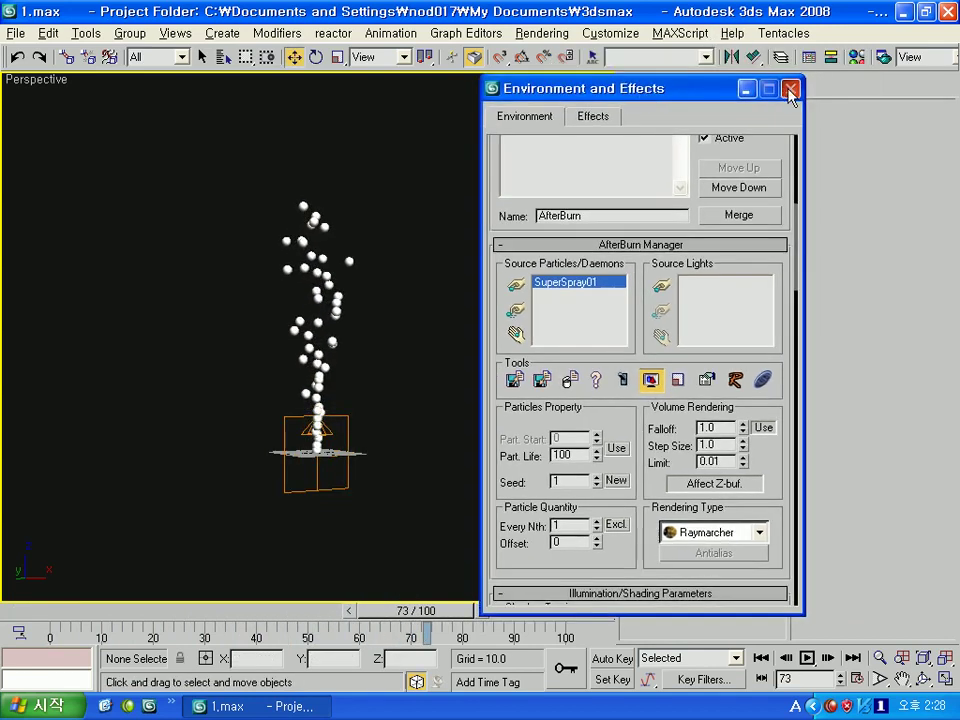
click(790, 90)
scroll(388, 399, up, 2)
scroll(388, 399, up, 2)
scroll(379, 405, up, 2)
scroll(343, 399, up, 2)
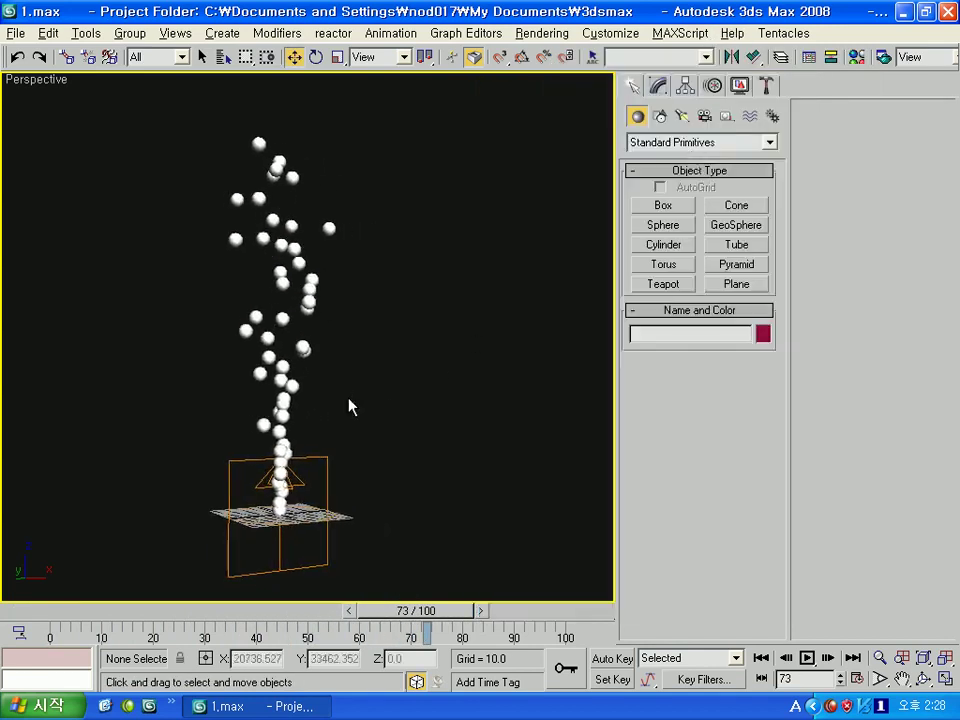
- Open Render Scene with F10 and render the Perspective view at frame 73
key(F10)
drag(884, 34, 327, 8)
mouse_move(546, 8)
mouse_down()
mouse_move(545, 234)
mouse_move(796, 34)
mouse_up()
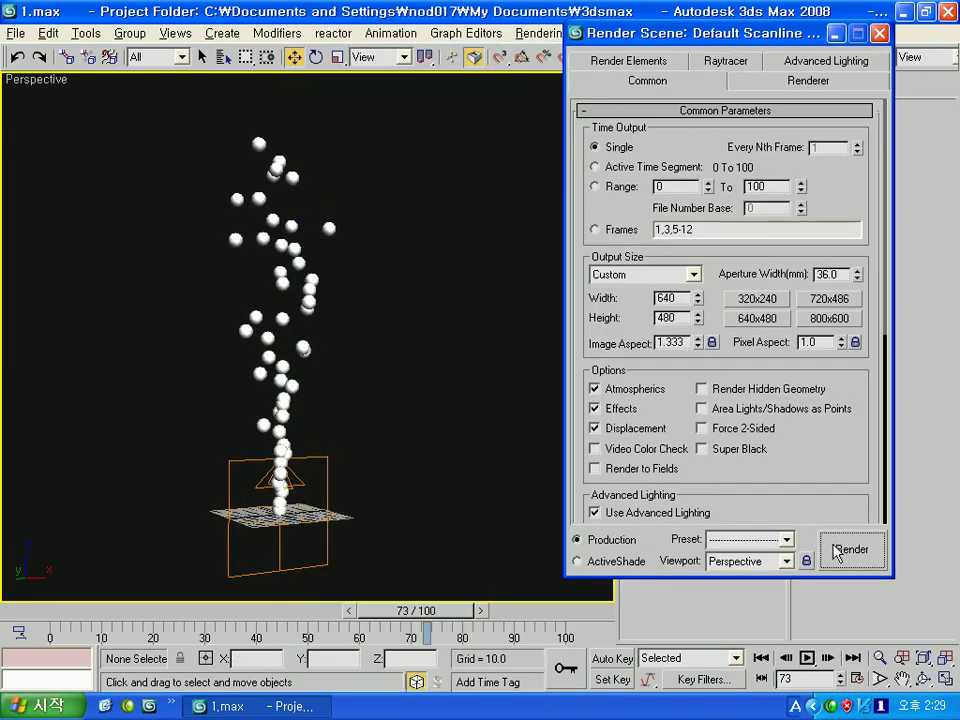
click(838, 551)
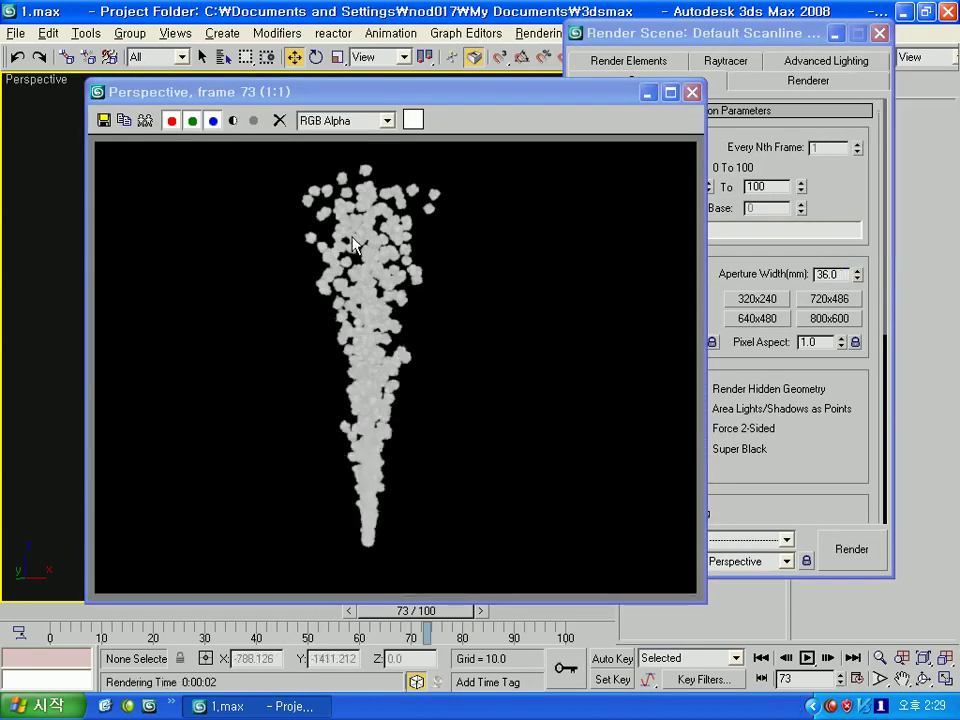
- Minimize Render Scene and select SuperSpray01 to show its basic parameters
drag(574, 92, 715, 76)
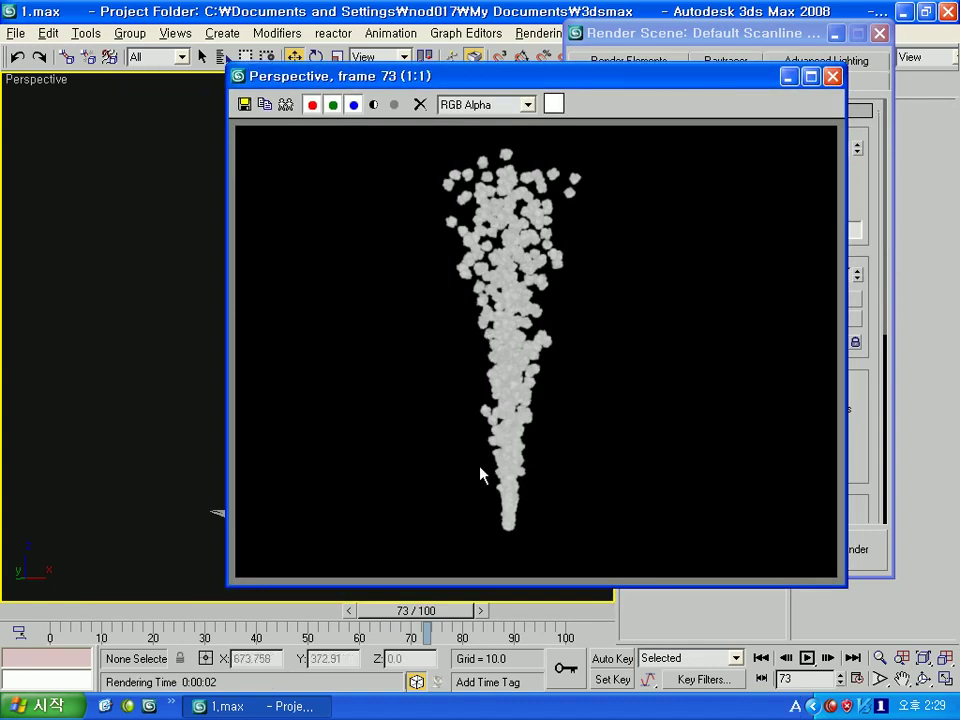
drag(606, 75, 864, 72)
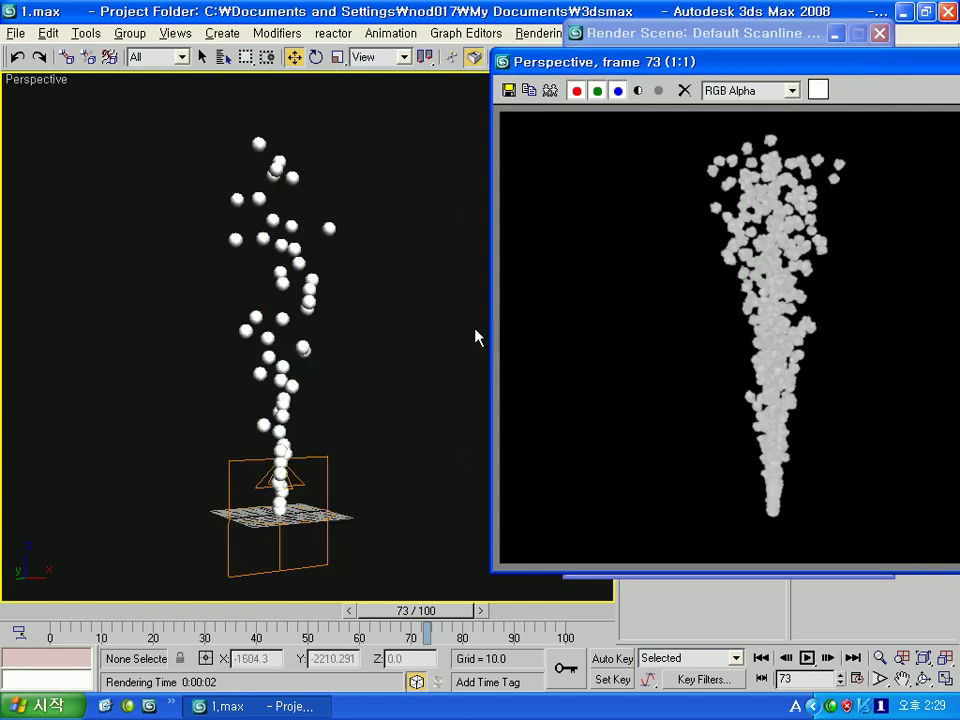
drag(730, 62, 24, 75)
click(815, 32)
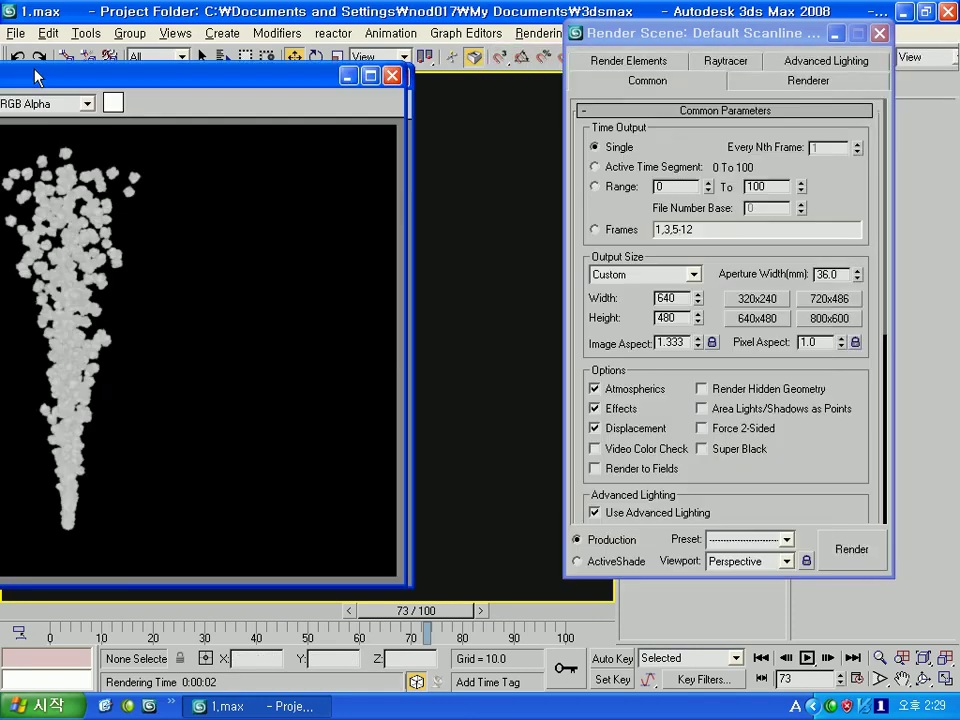
click(836, 33)
click(660, 86)
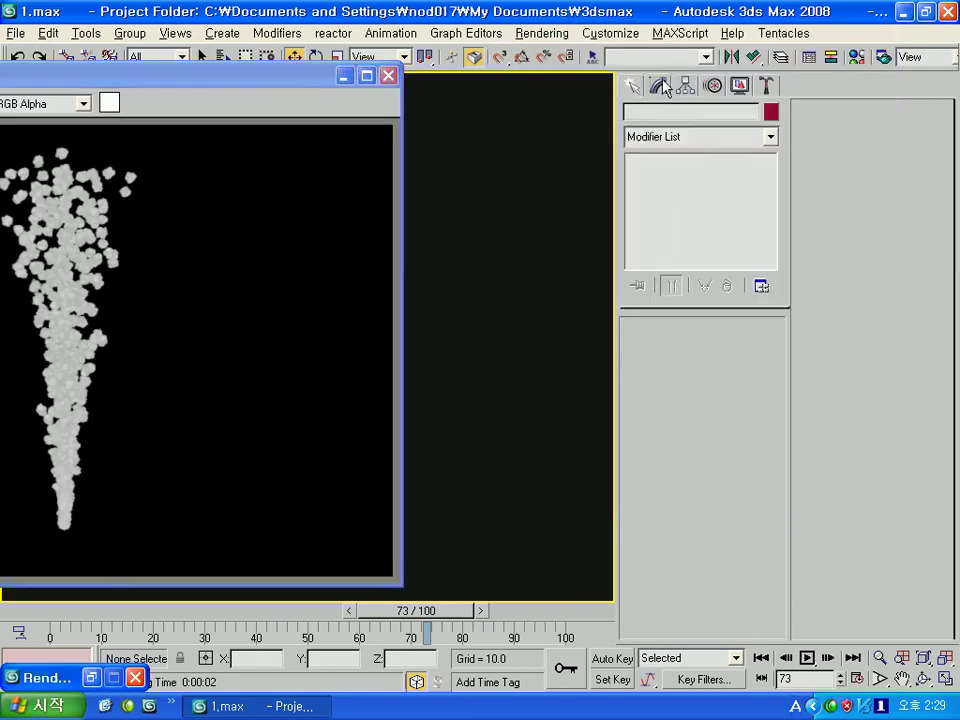
drag(298, 80, 137, 75)
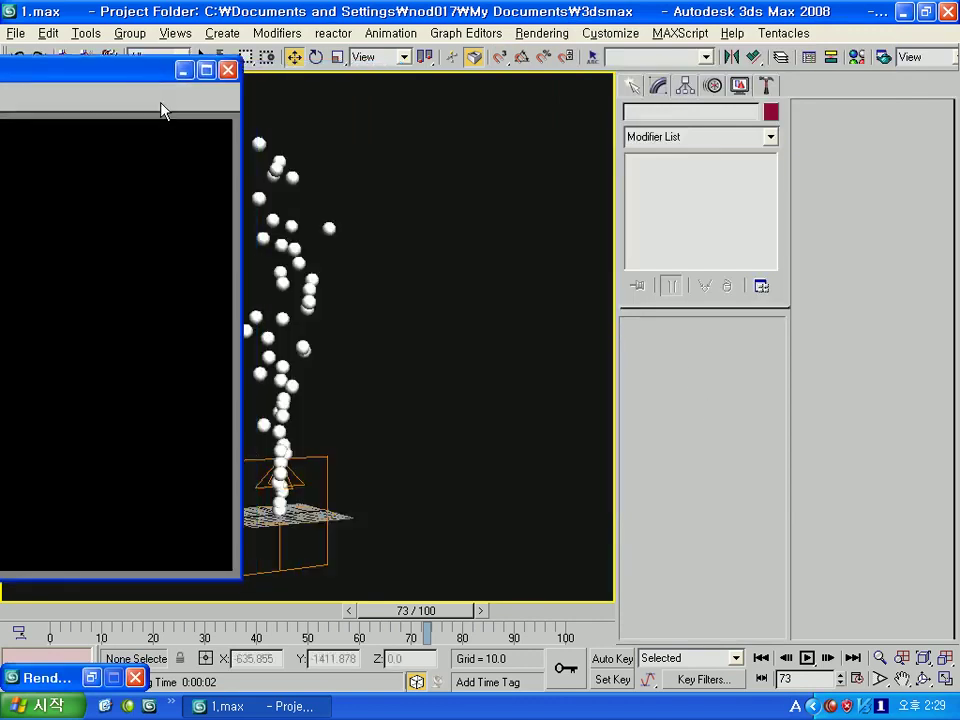
click(326, 463)
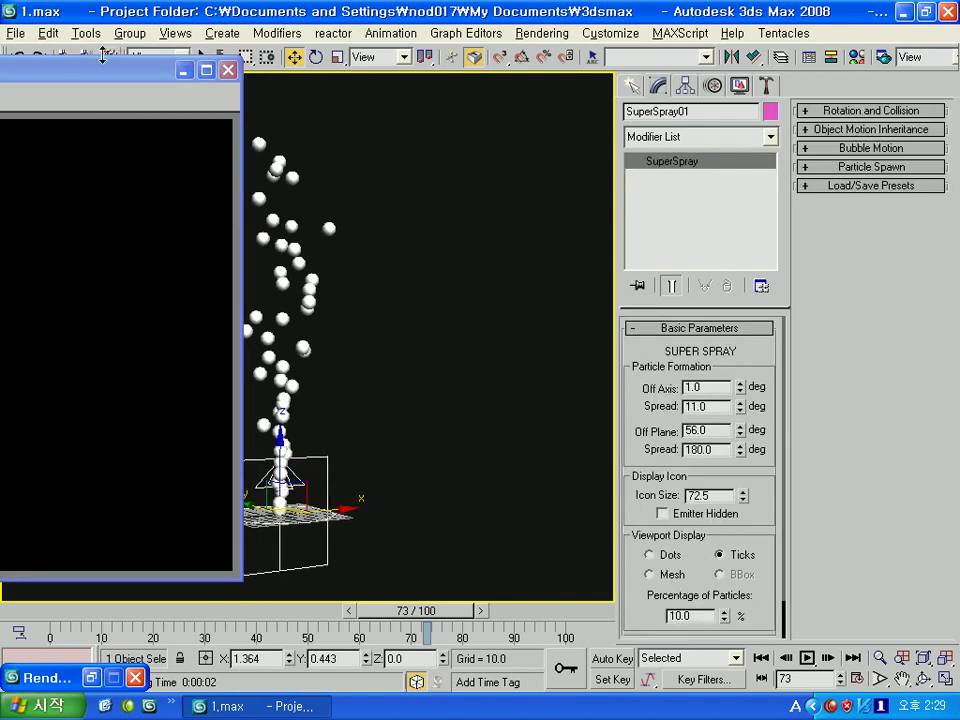
drag(78, 72, 760, 110)
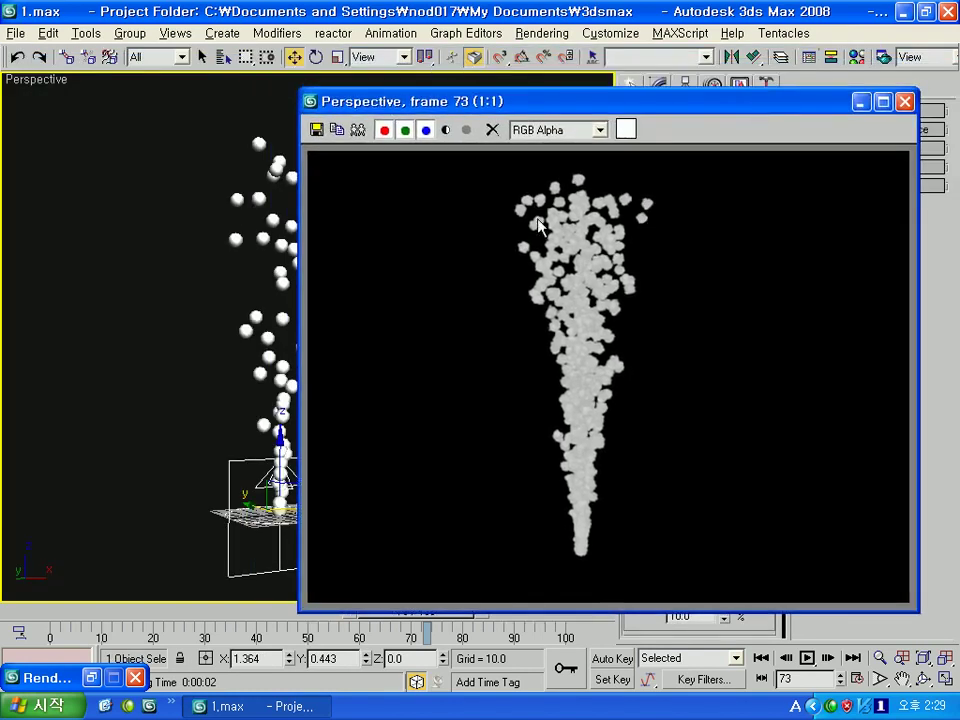
- Close the rendered frame and reopen Environment and Effects on the AfterBurn effect
click(905, 101)
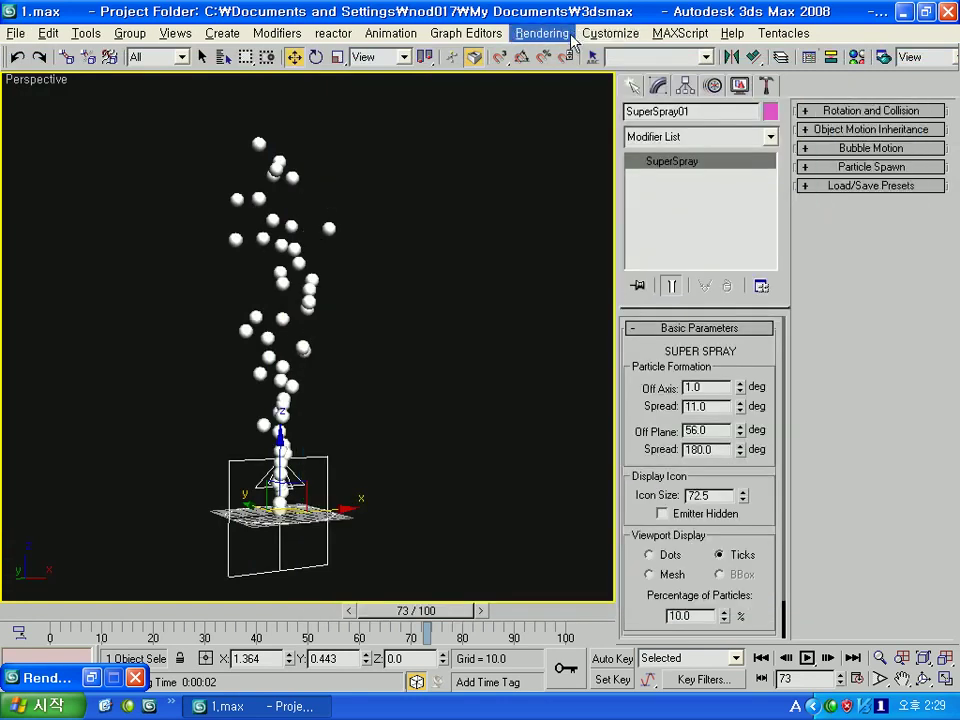
click(545, 33)
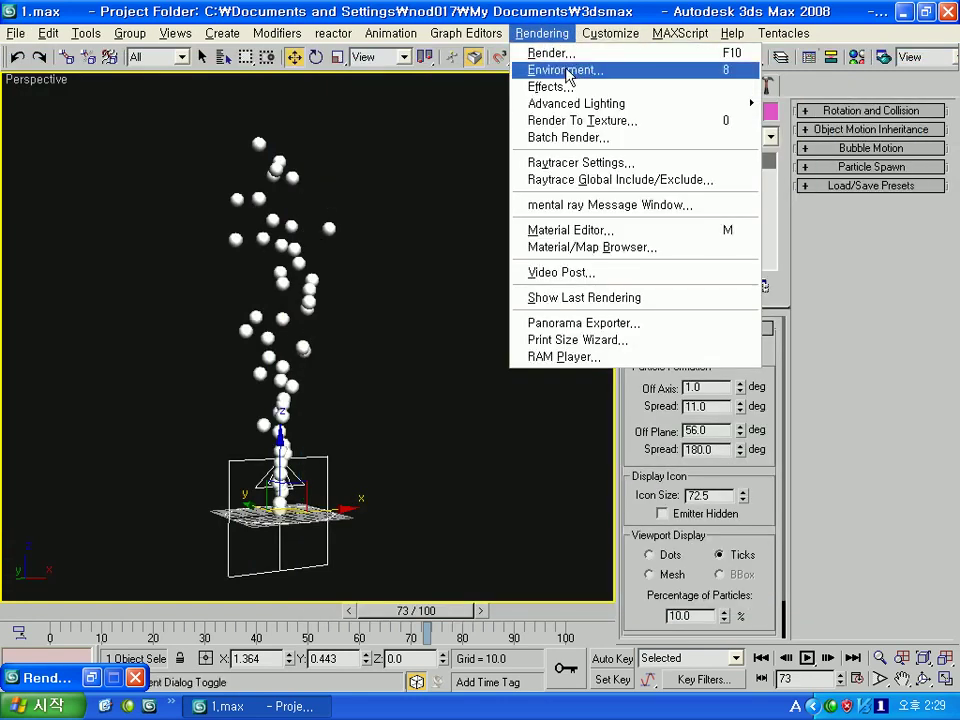
click(566, 72)
drag(584, 349, 606, 203)
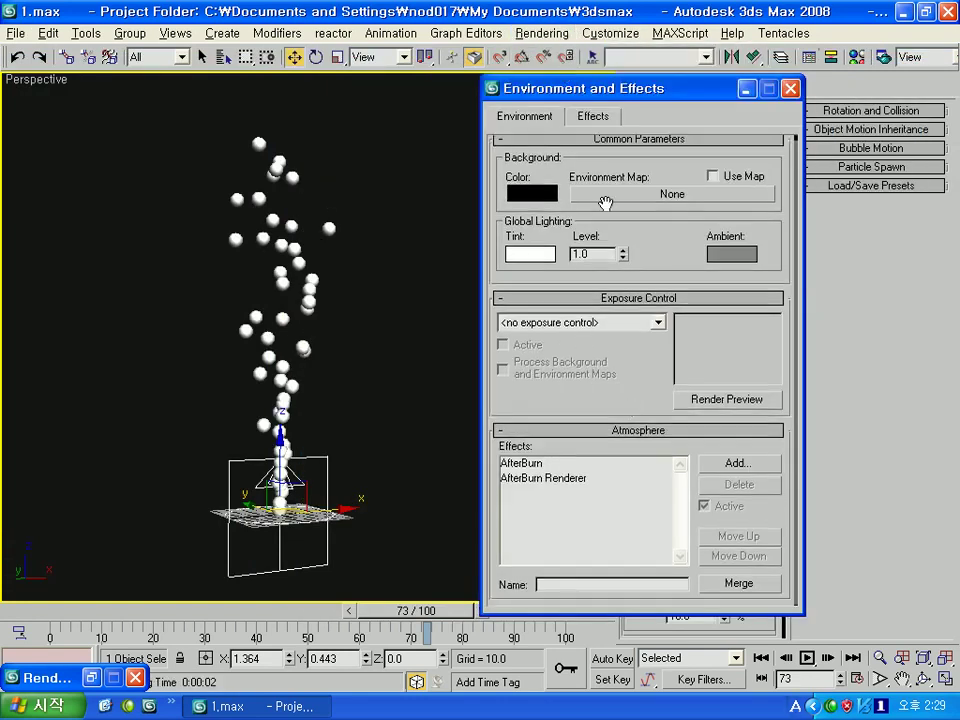
click(537, 468)
drag(634, 392, 606, 165)
scroll(650, 415, down, 2)
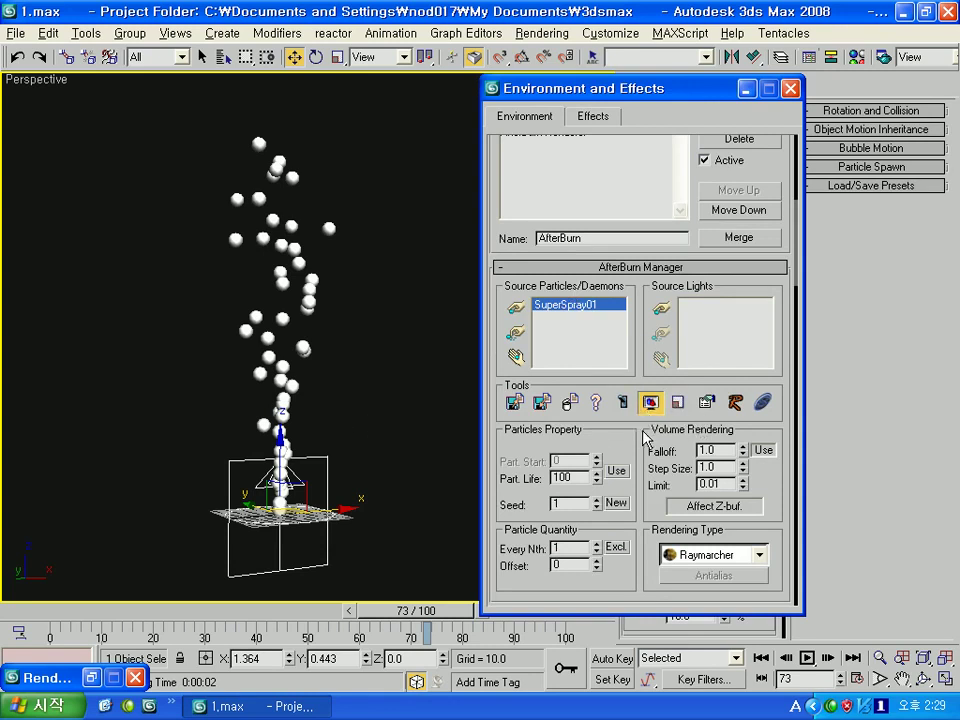
- Scroll to AfterBurn's Rendering Type and keep it set to Raymarcher
drag(644, 433, 628, 333)
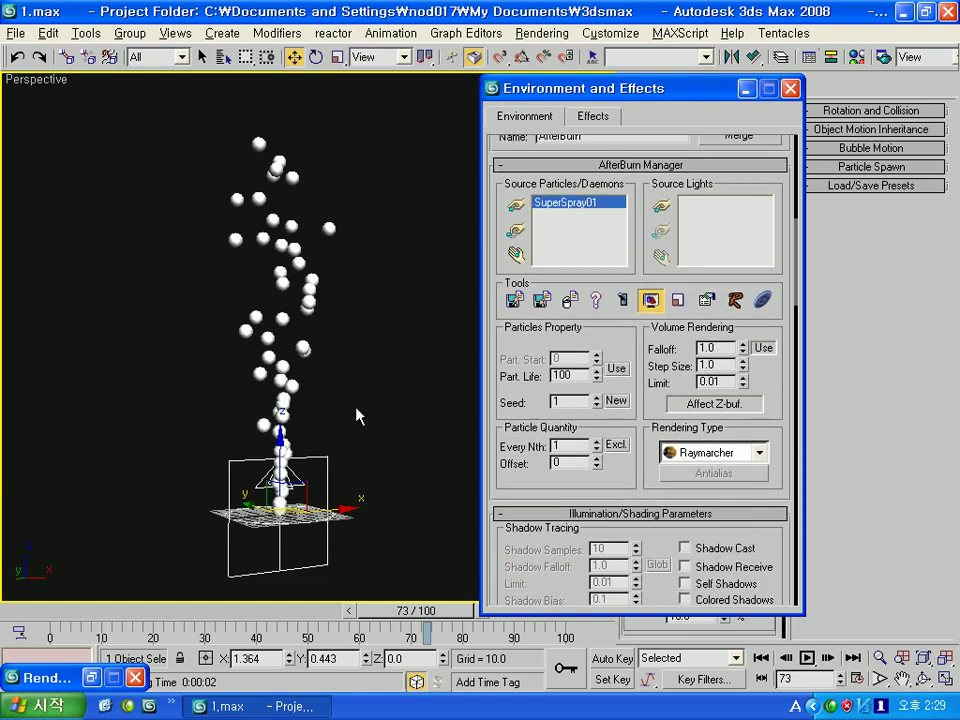
scroll(354, 382, down, 5)
scroll(353, 380, down, 4)
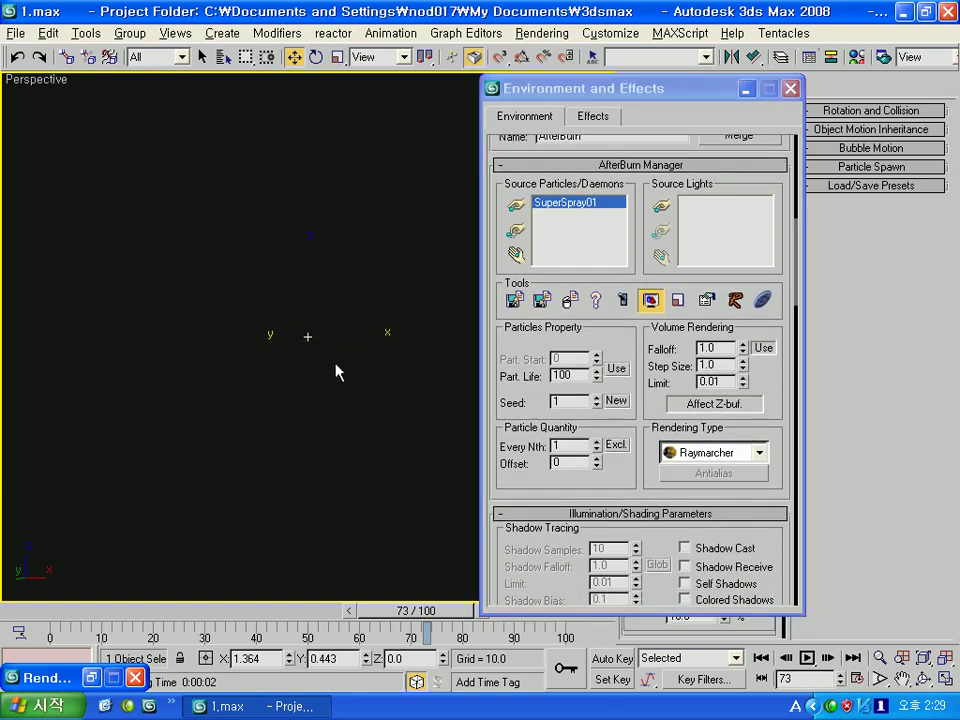
scroll(315, 370, down, 2)
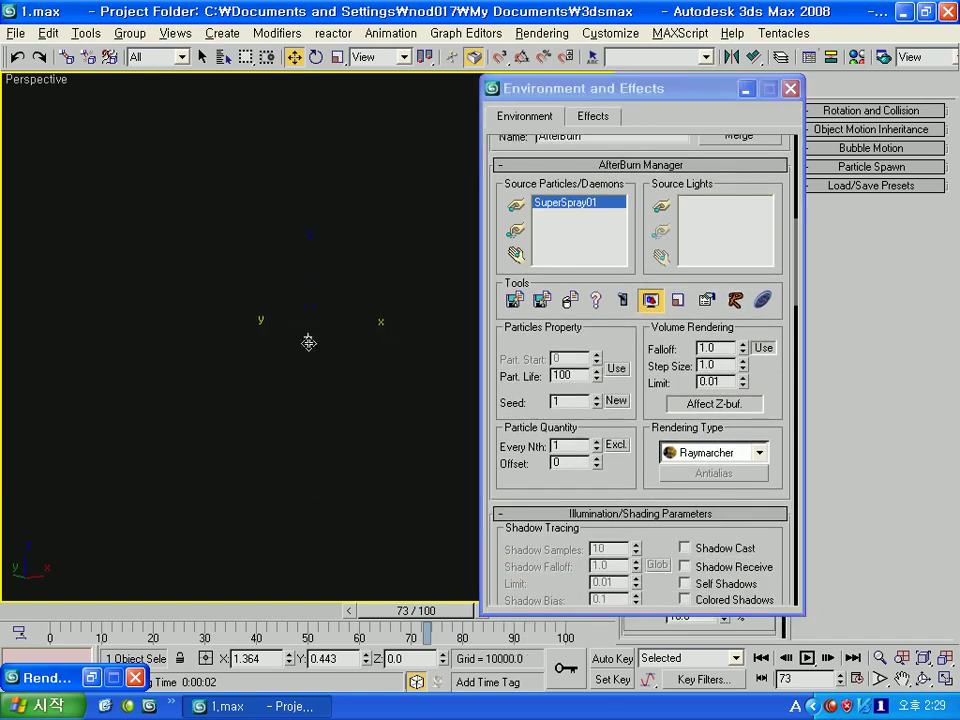
scroll(308, 342, up, 3)
scroll(306, 350, up, 3)
scroll(306, 353, down, 3)
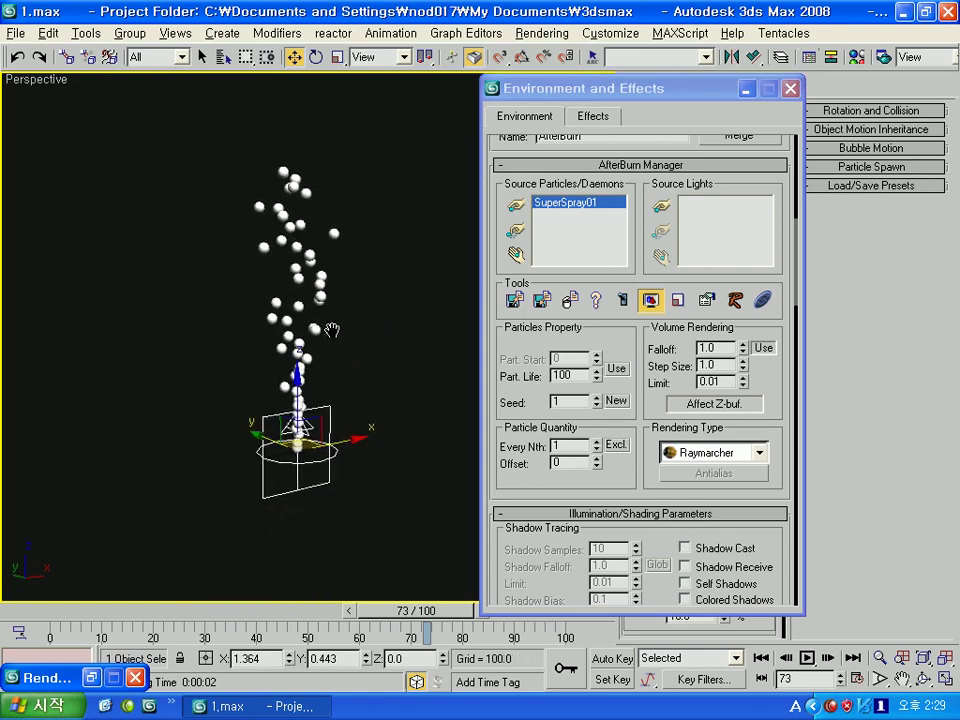
scroll(306, 353, down, 1)
mouse_move(685, 383)
mouse_down()
mouse_move(619, 332)
mouse_move(632, 284)
mouse_up()
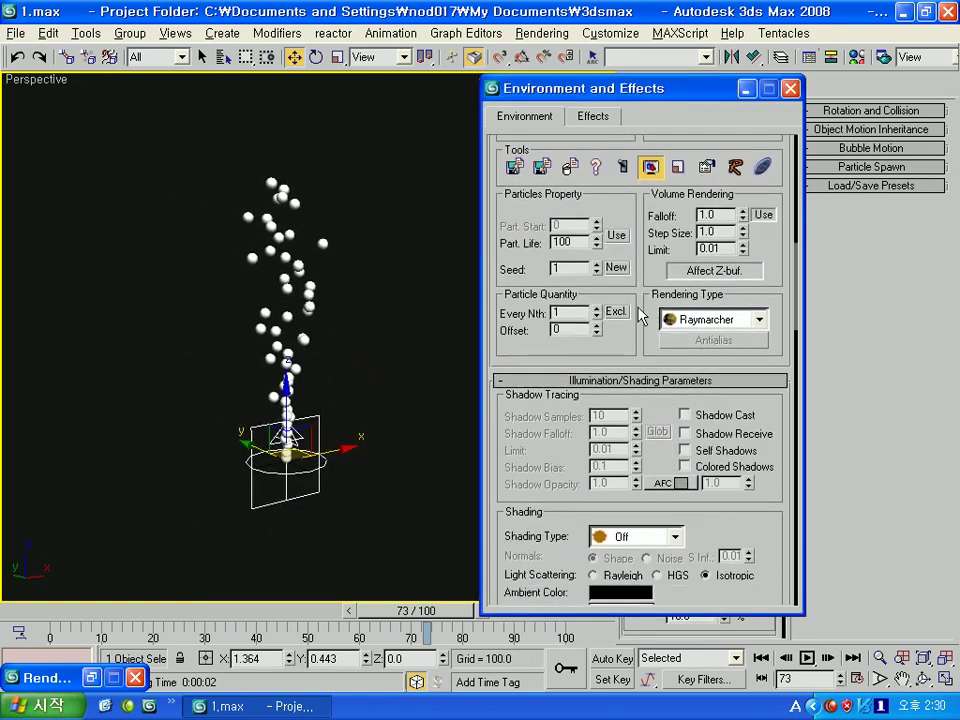
scroll(640, 316, up, 2)
click(713, 390)
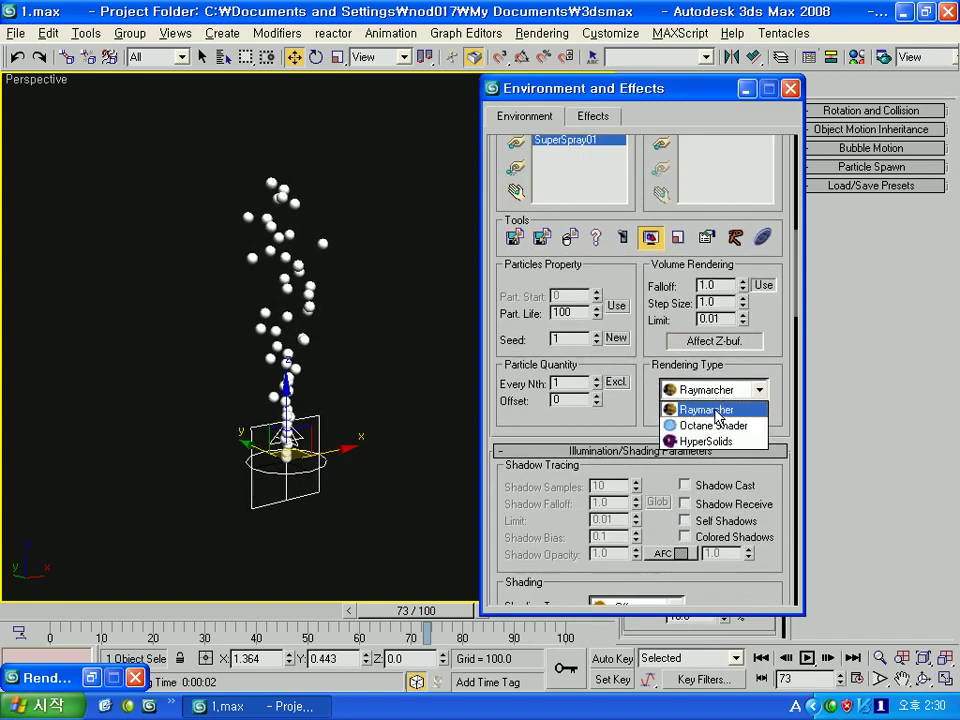
click(714, 410)
click(776, 355)
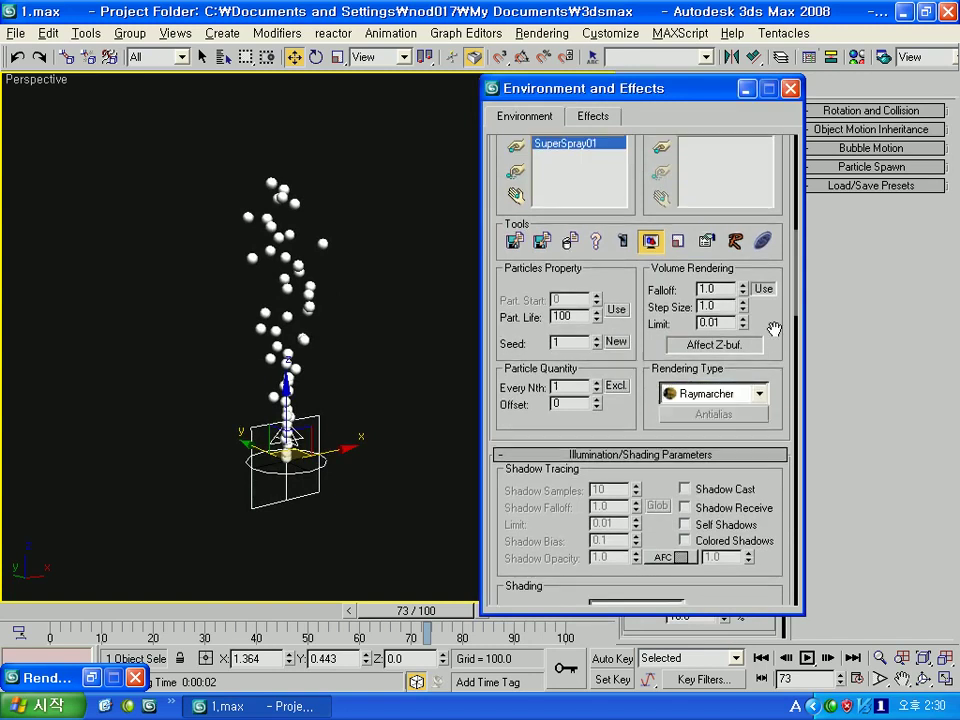
- Render frame 73 of the Perspective view with the Raymarcher setting
click(858, 60)
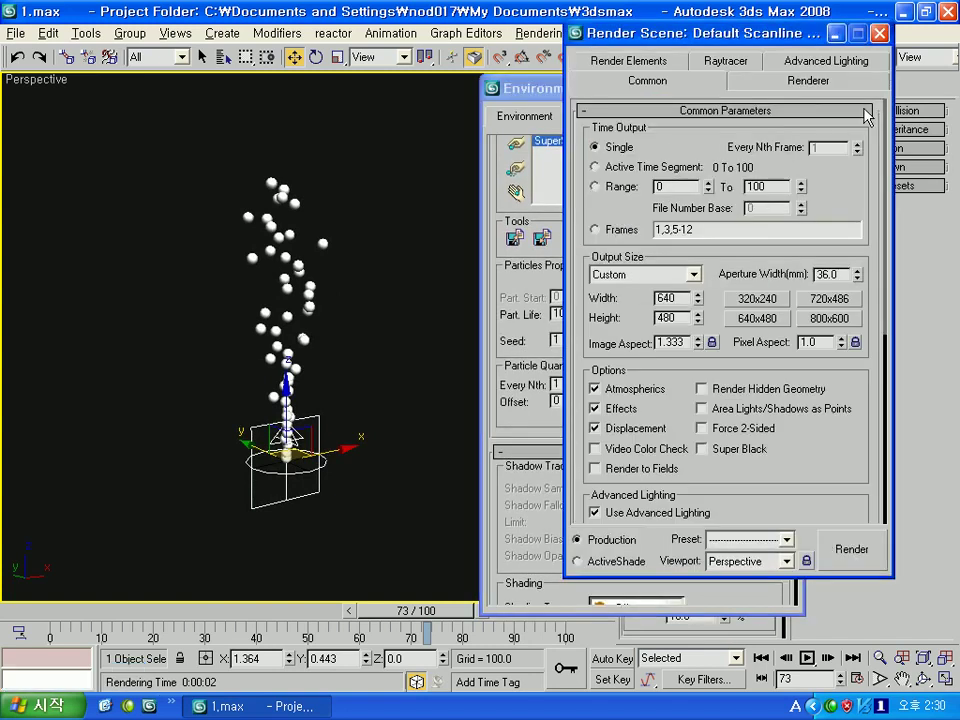
click(849, 565)
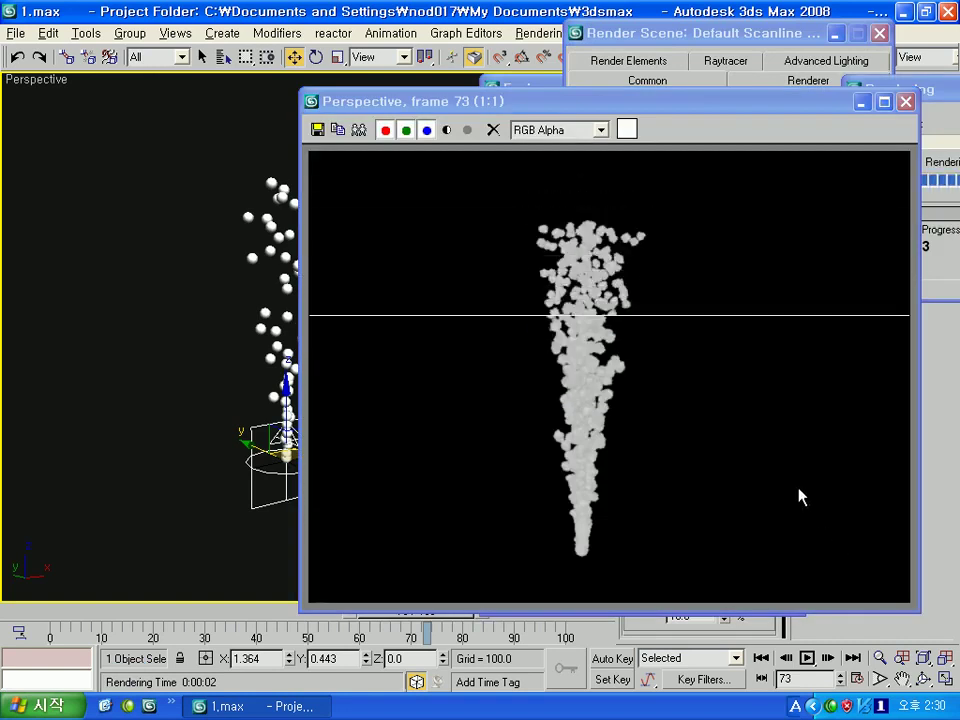
drag(551, 104, 284, 98)
drag(685, 40, 816, 32)
- Change AfterBurn's rendering type to Octane Shader and render frame 73 again
click(512, 80)
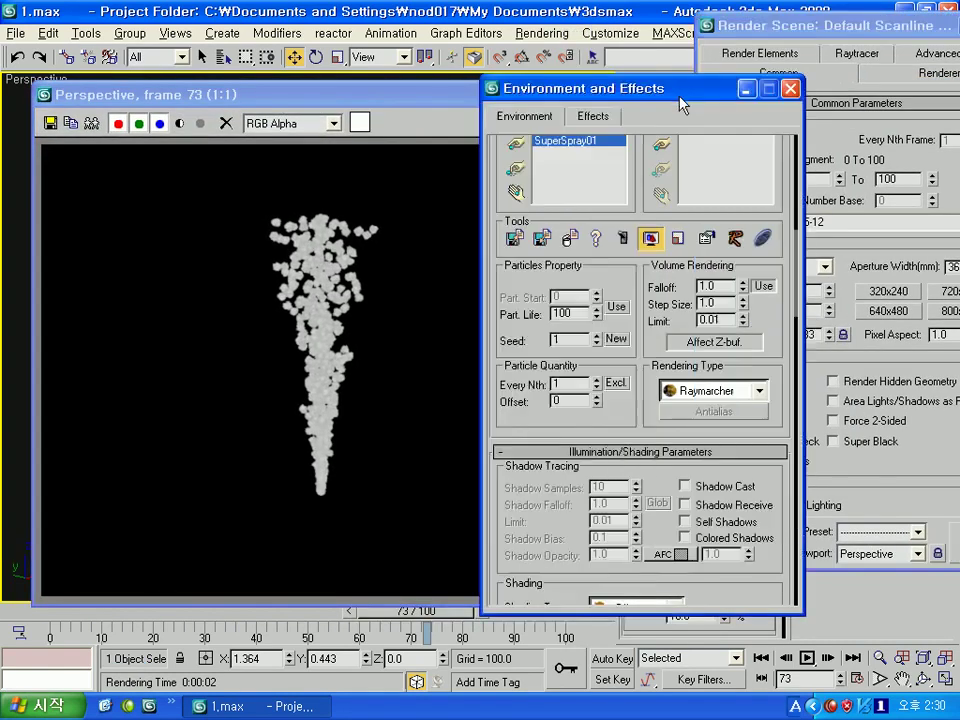
click(712, 391)
click(736, 408)
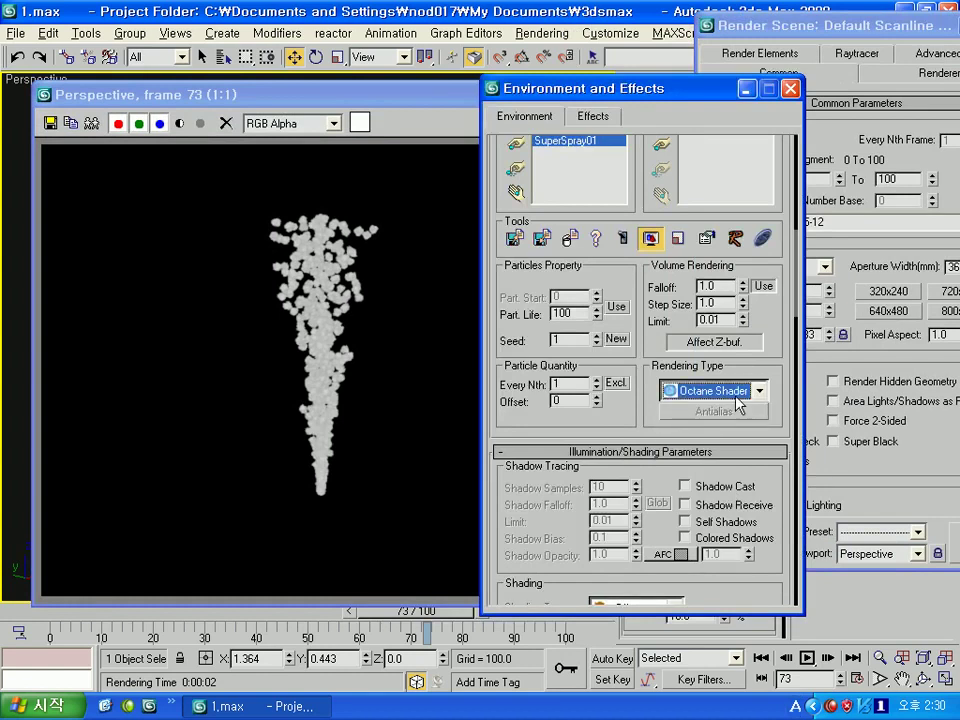
drag(866, 27, 711, 18)
click(827, 532)
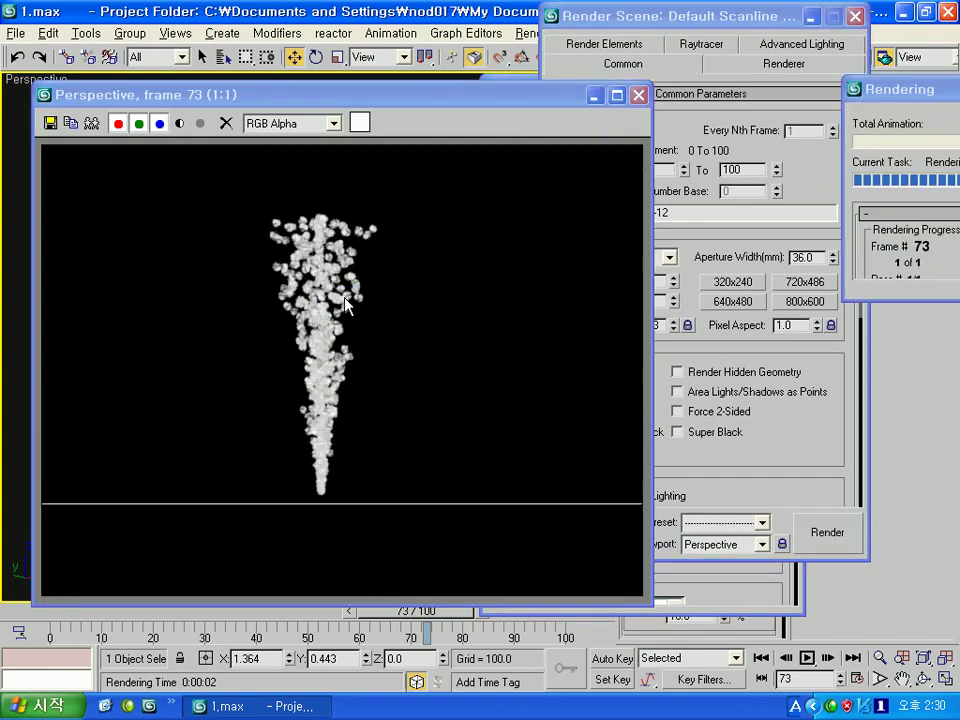
- Move Render Scene aside and bring the AfterBurn settings back to the front
scroll(341, 282, up, 1)
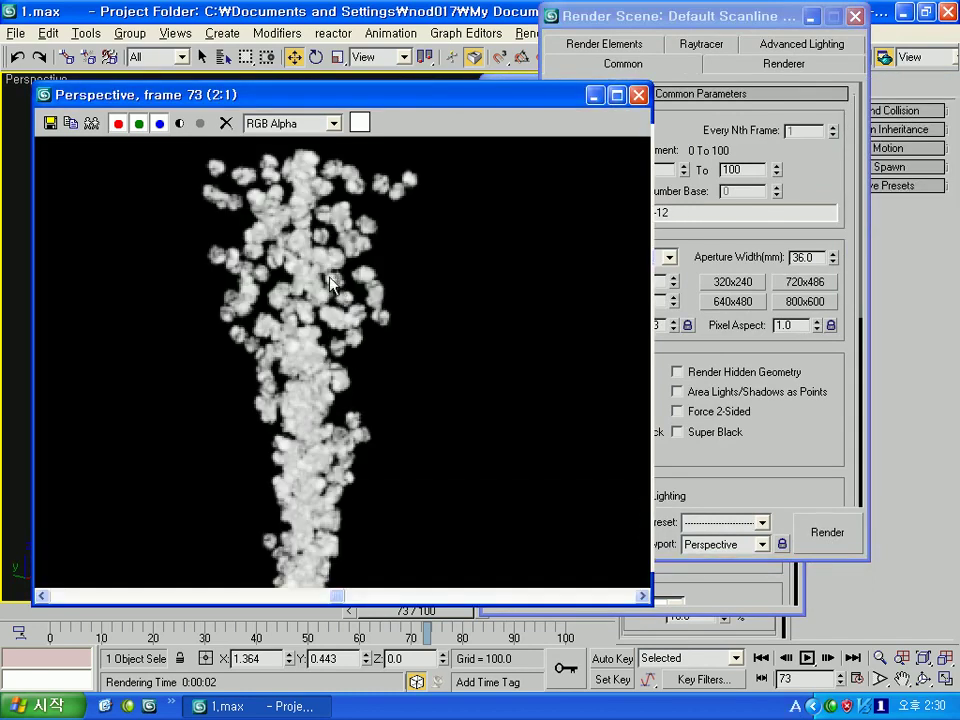
scroll(320, 310, down, 1)
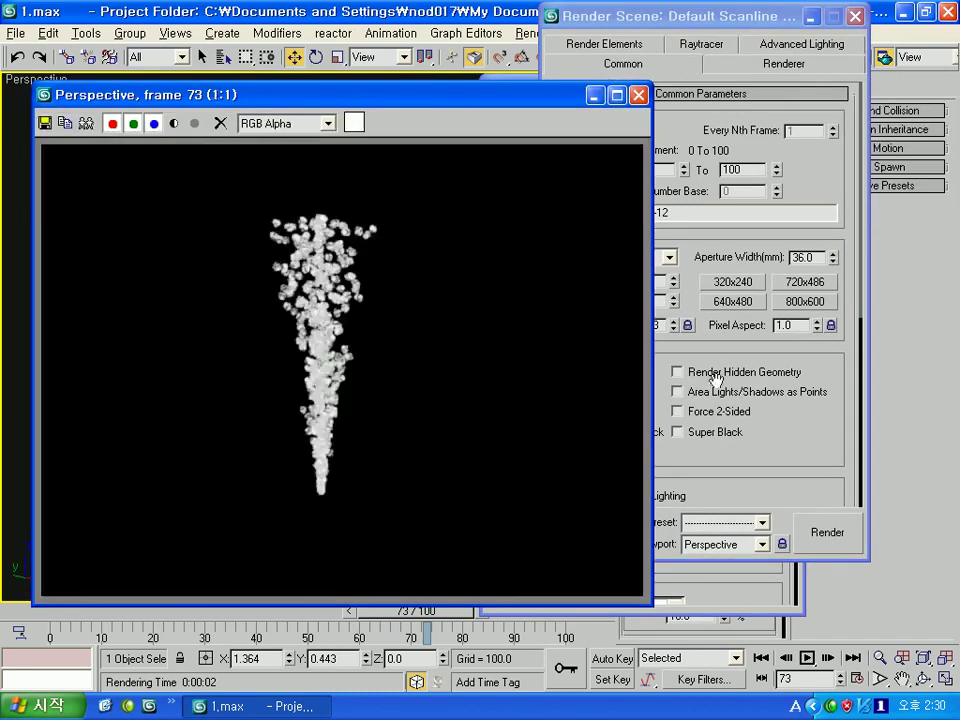
click(836, 446)
drag(620, 16, 885, 3)
click(741, 263)
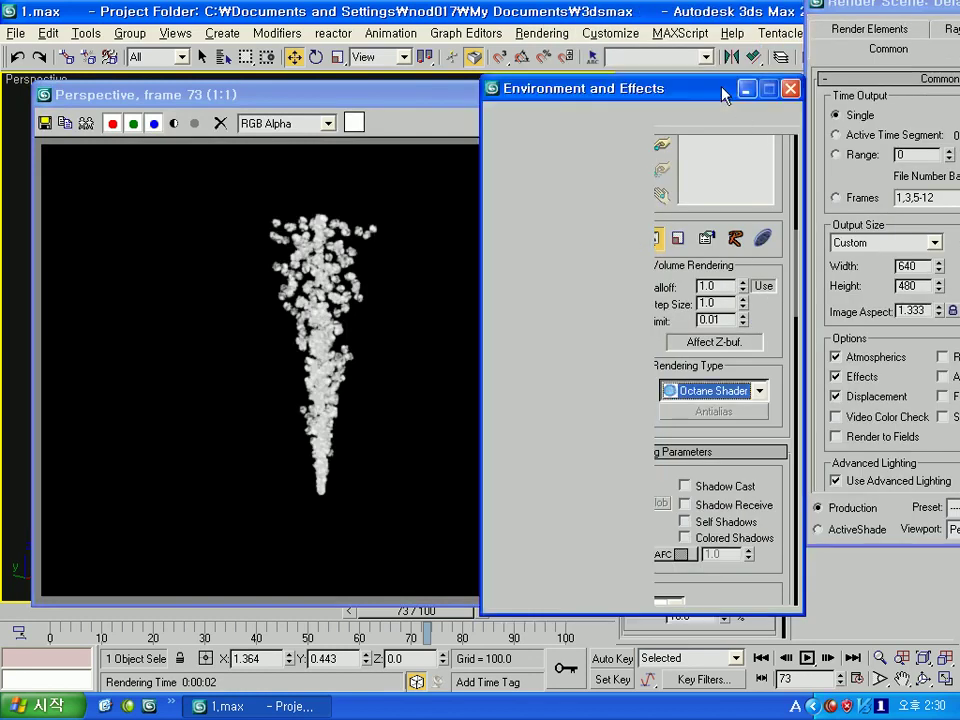
drag(660, 390, 632, 274)
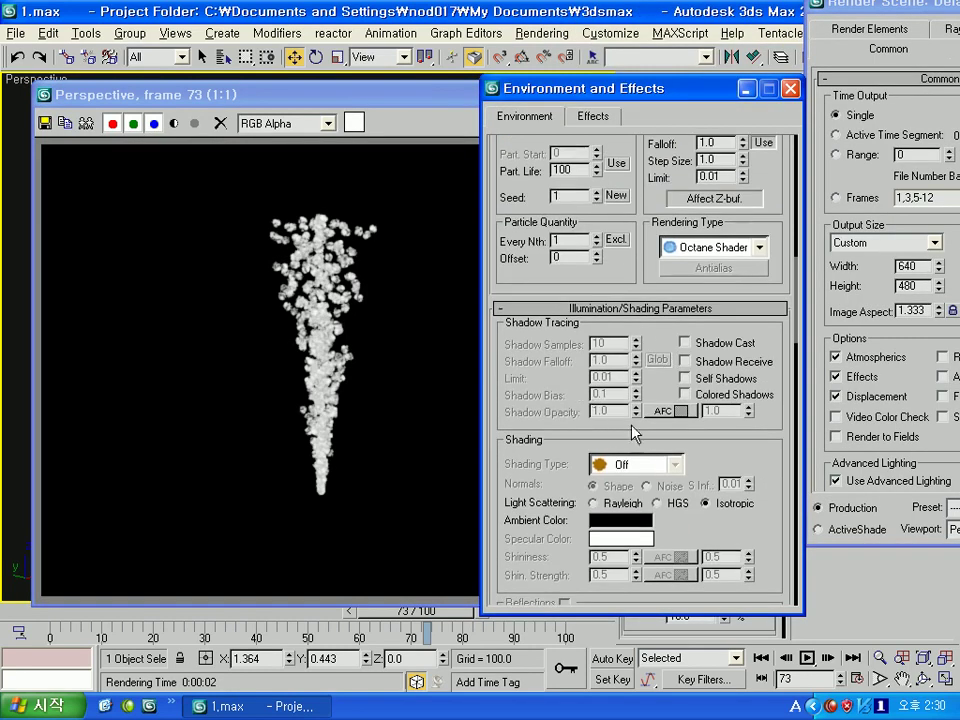
- Set AfterBurn's rendering type back to Raymarcher and its shading type to Phong
click(698, 252)
click(703, 298)
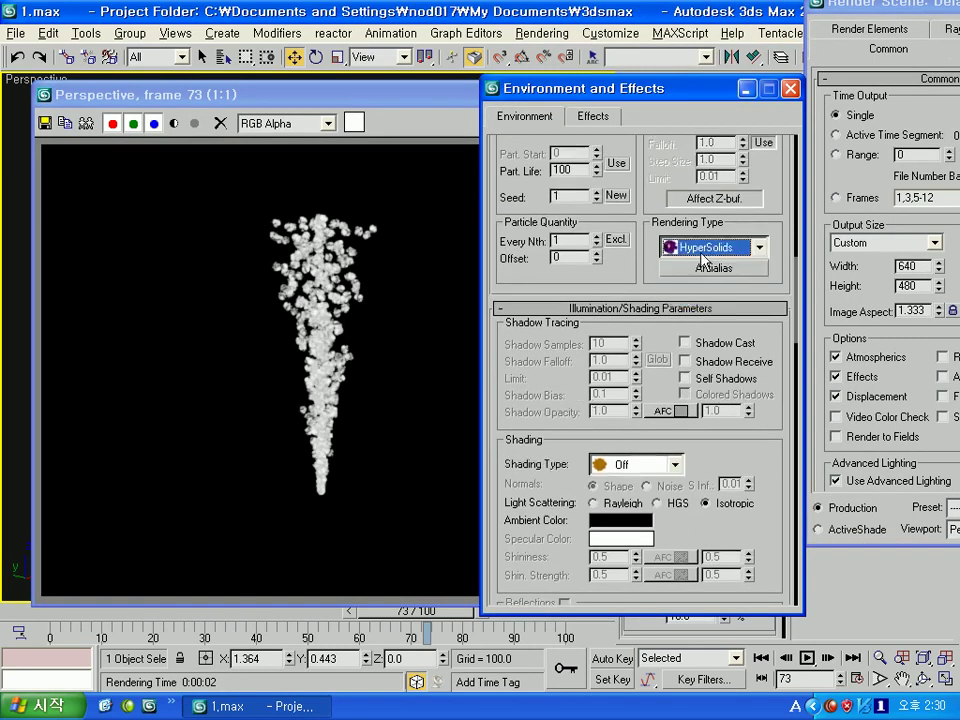
key(F4)
key(Up)
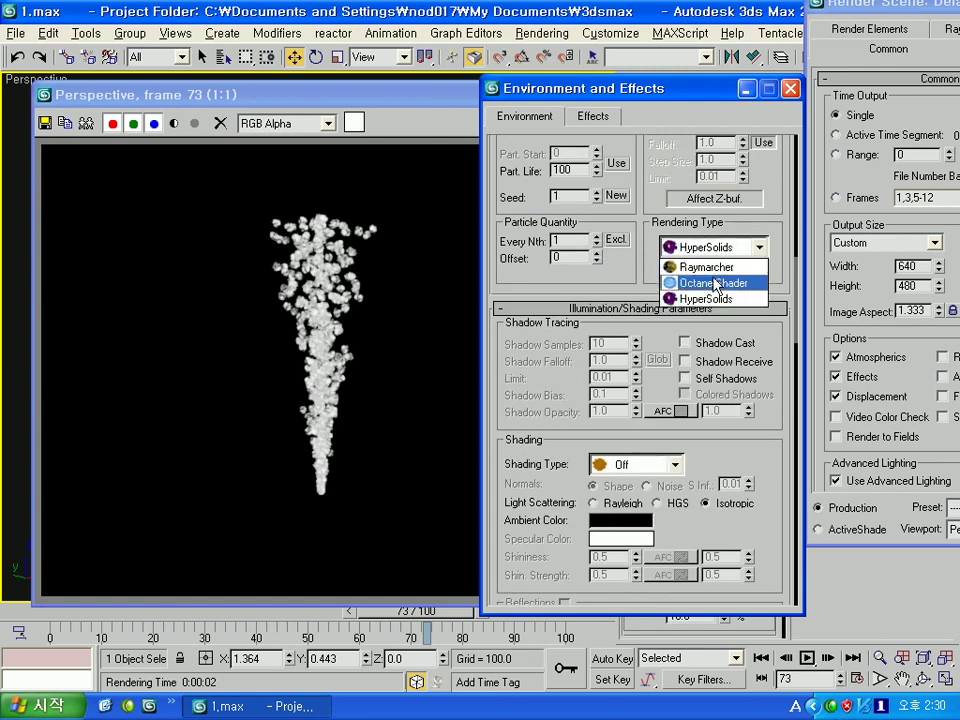
key(Return)
click(710, 247)
click(706, 266)
click(668, 465)
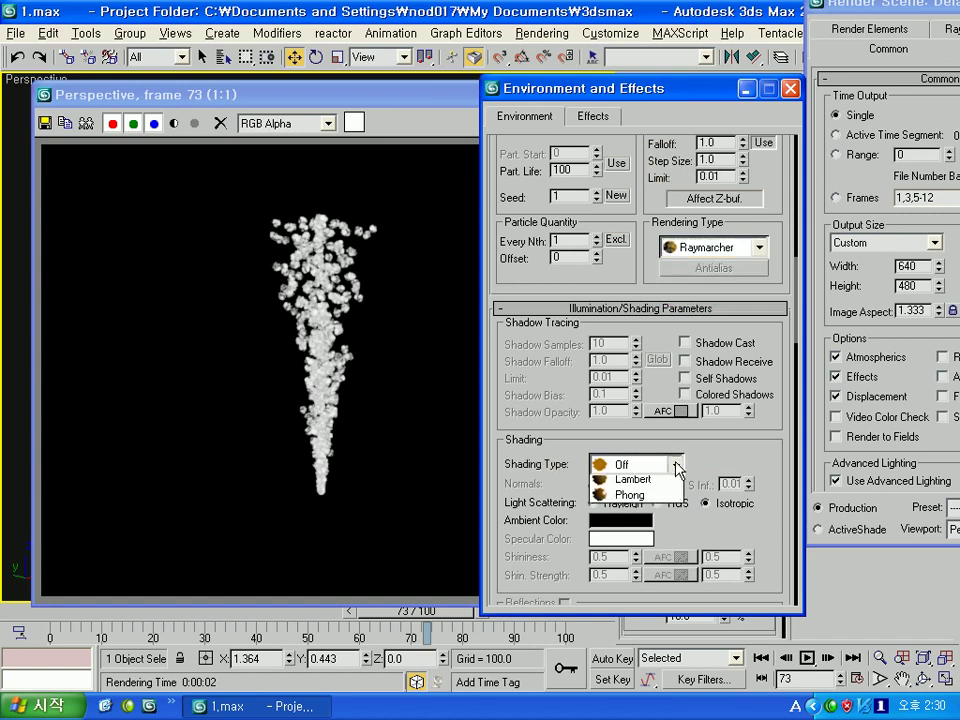
click(664, 516)
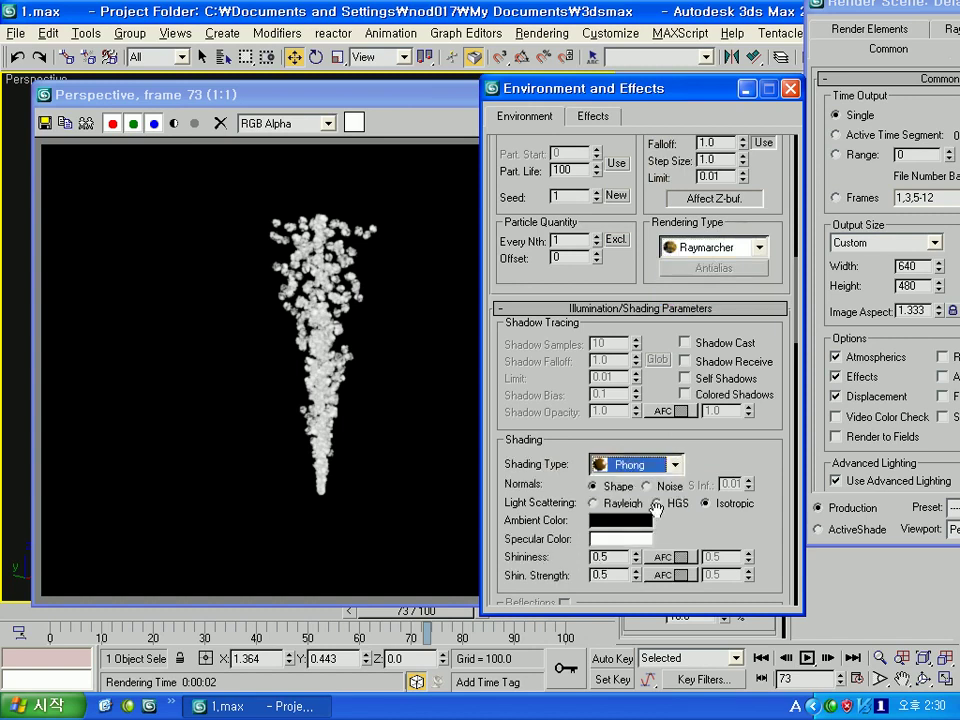
- Render frame 73 with Raymarcher and Phong shading
key(F10)
click(838, 711)
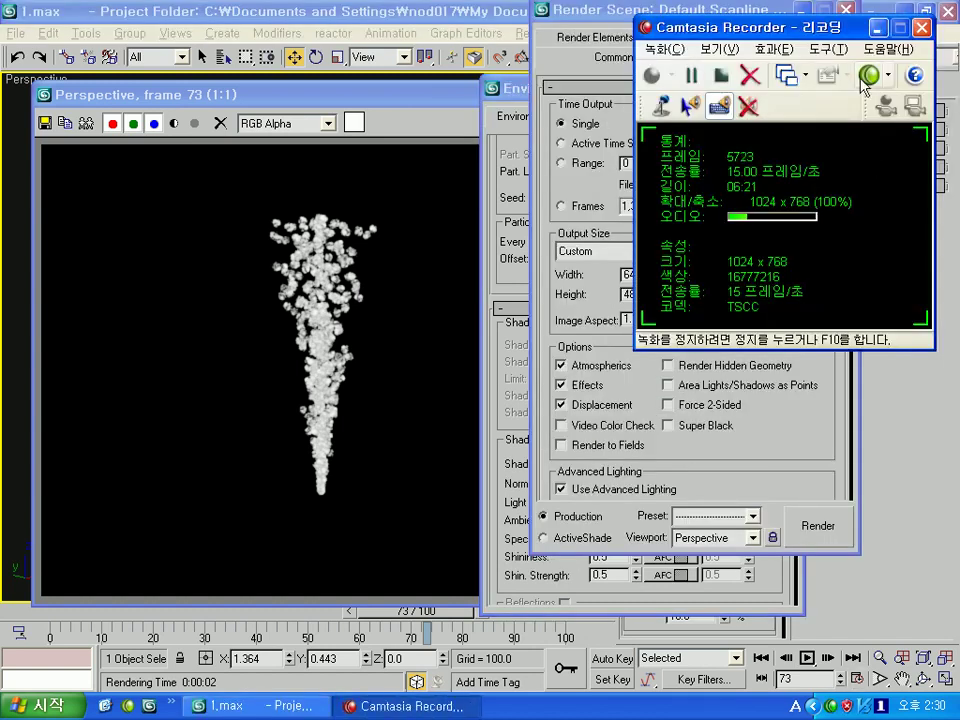
click(784, 127)
click(819, 534)
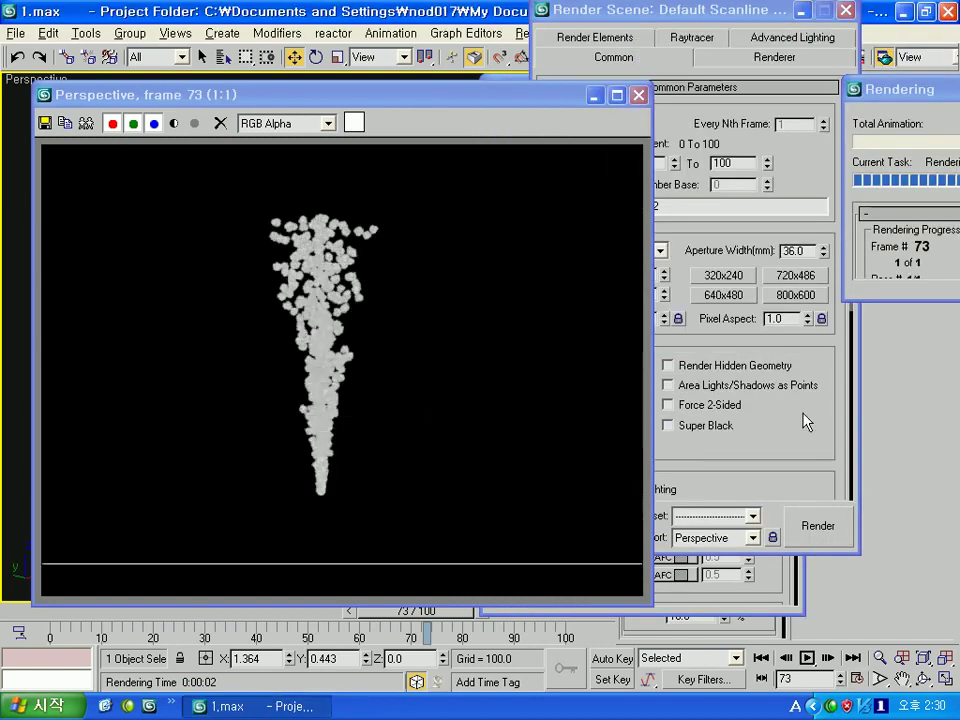
drag(657, 12, 765, 12)
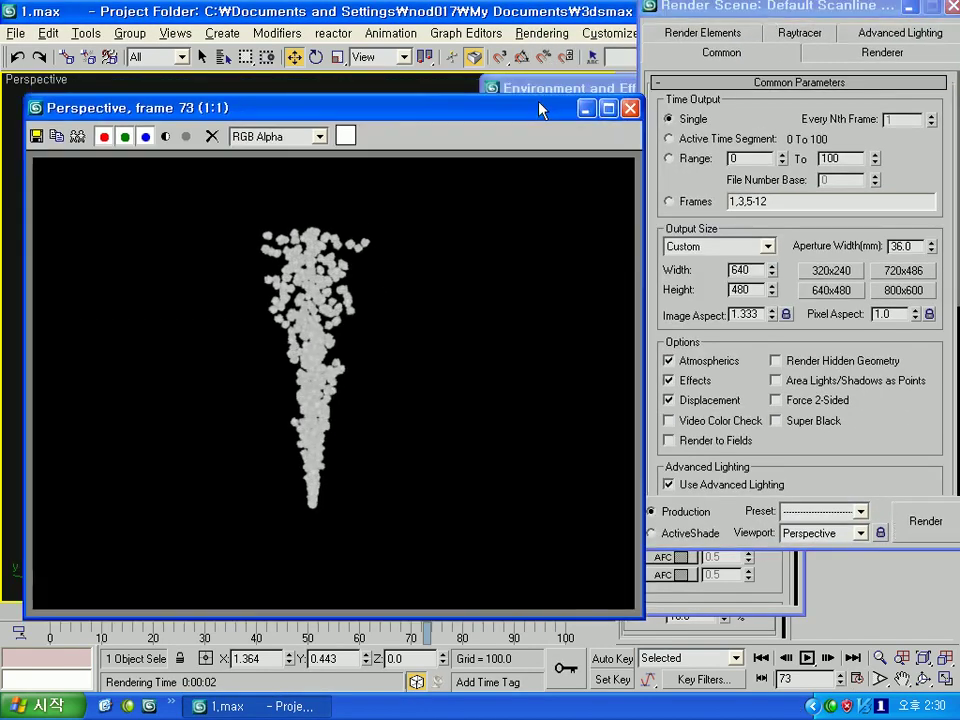
- Enable Shadow Cast, Shadow Receive and Self Shadows on the smoke, then render
key(8)
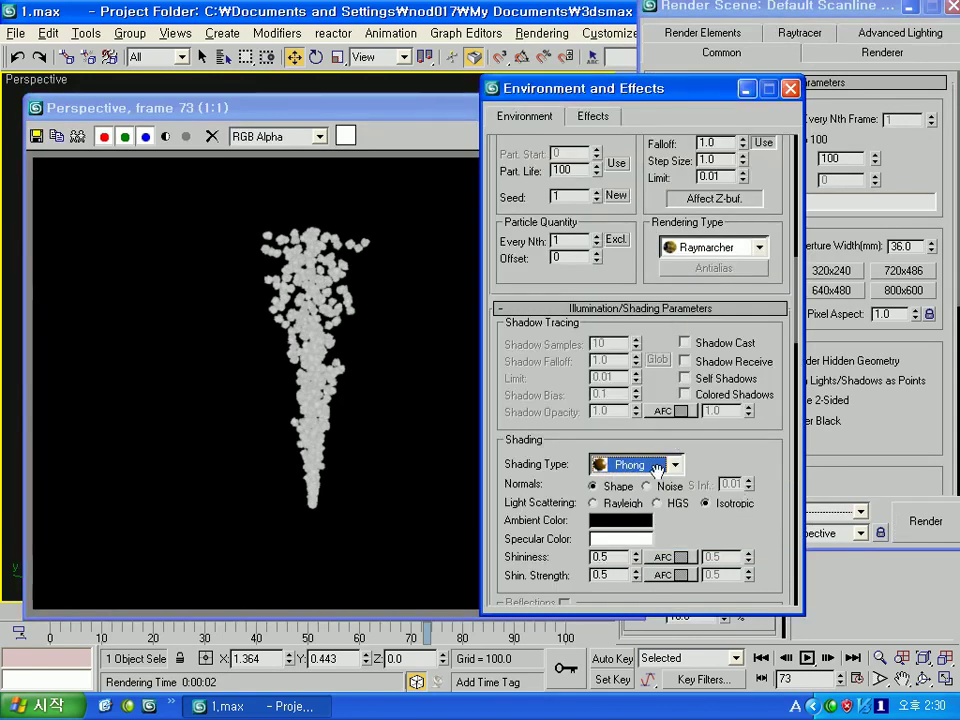
scroll(717, 400, down, 2)
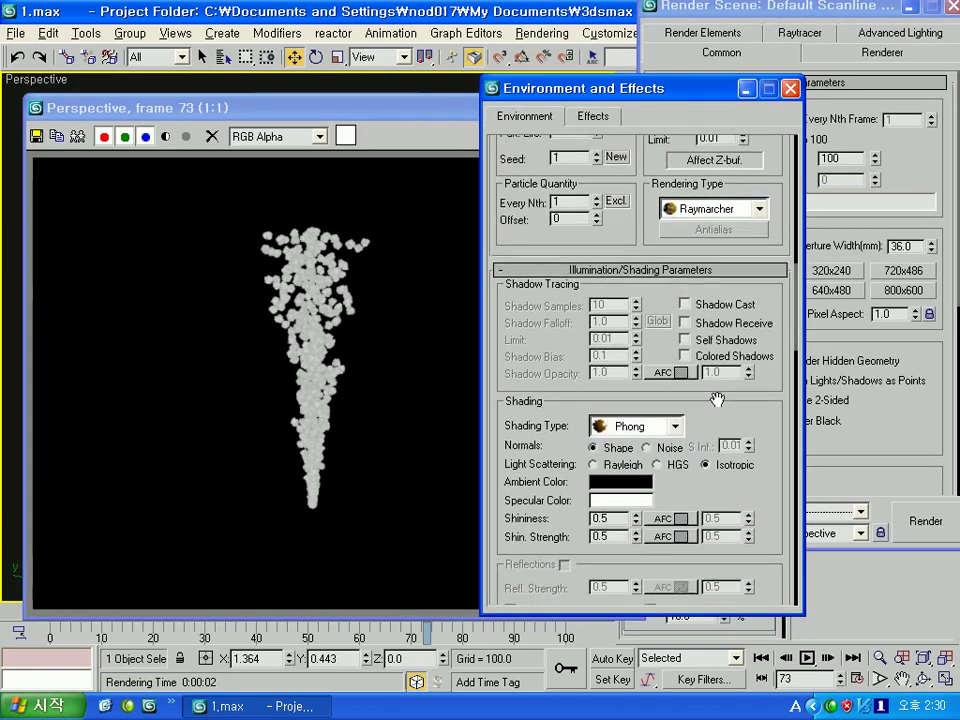
click(686, 305)
click(685, 323)
click(685, 340)
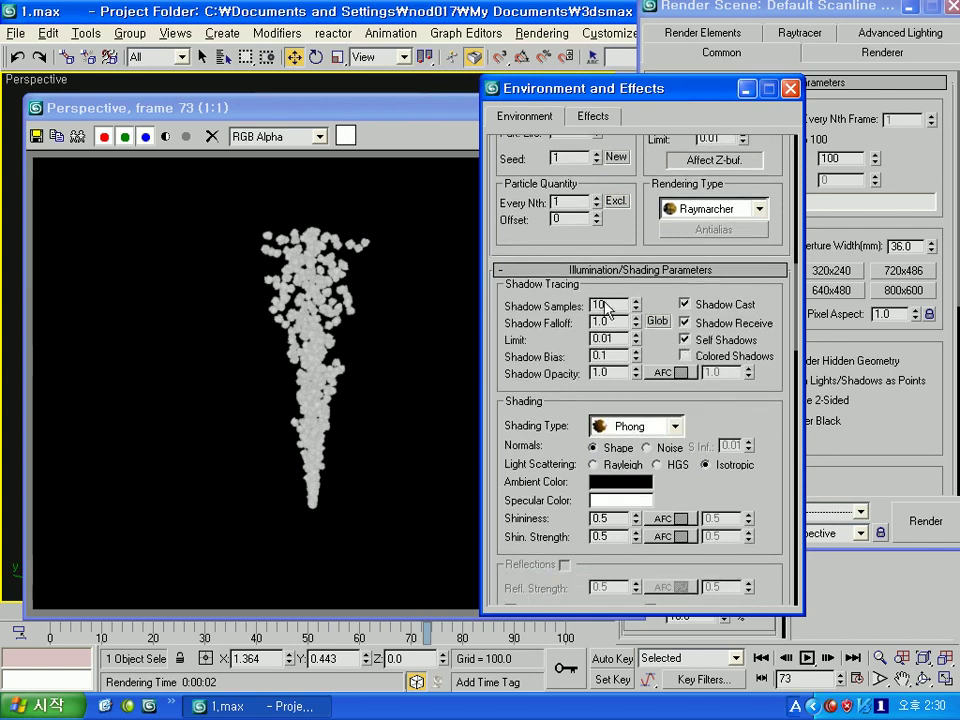
click(912, 525)
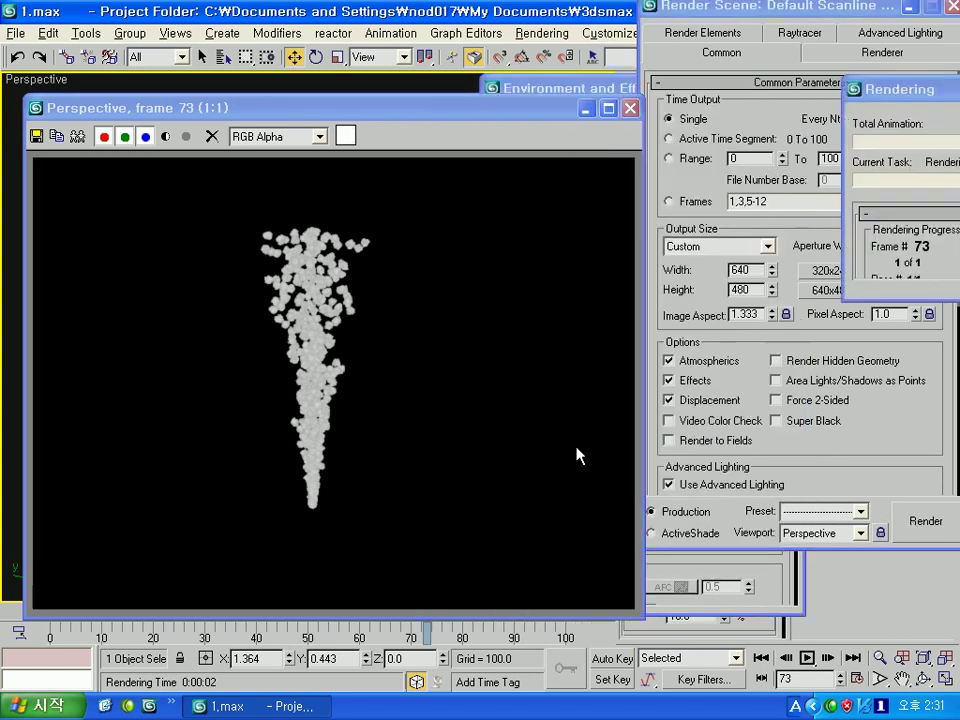
- Switch AfterBurn's rendering type to Octane Shader and re-render frame 73
click(610, 88)
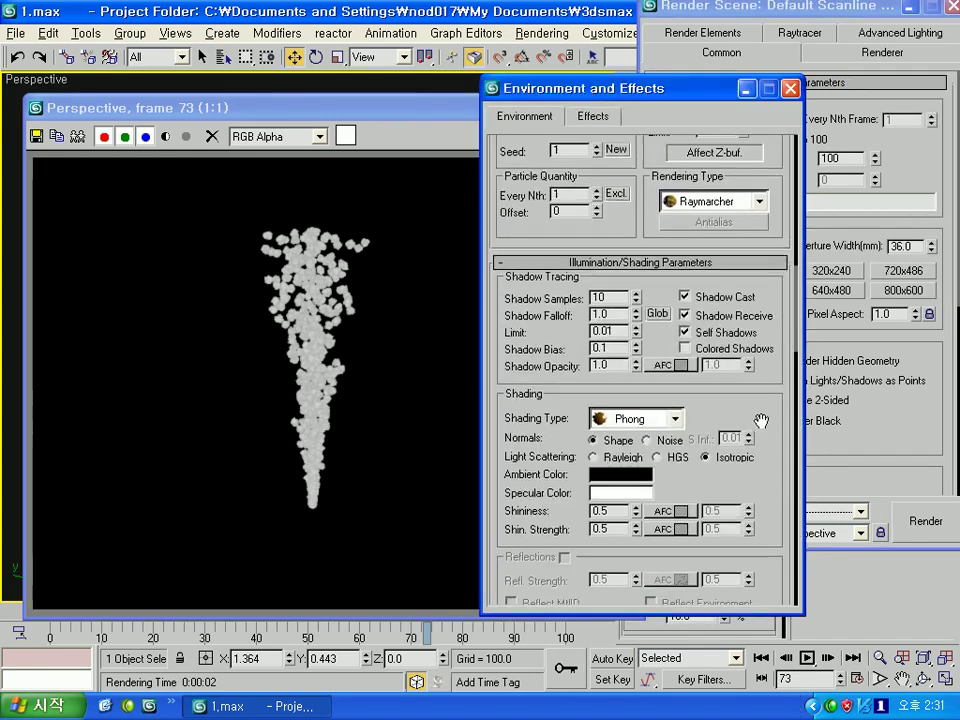
click(745, 209)
click(738, 245)
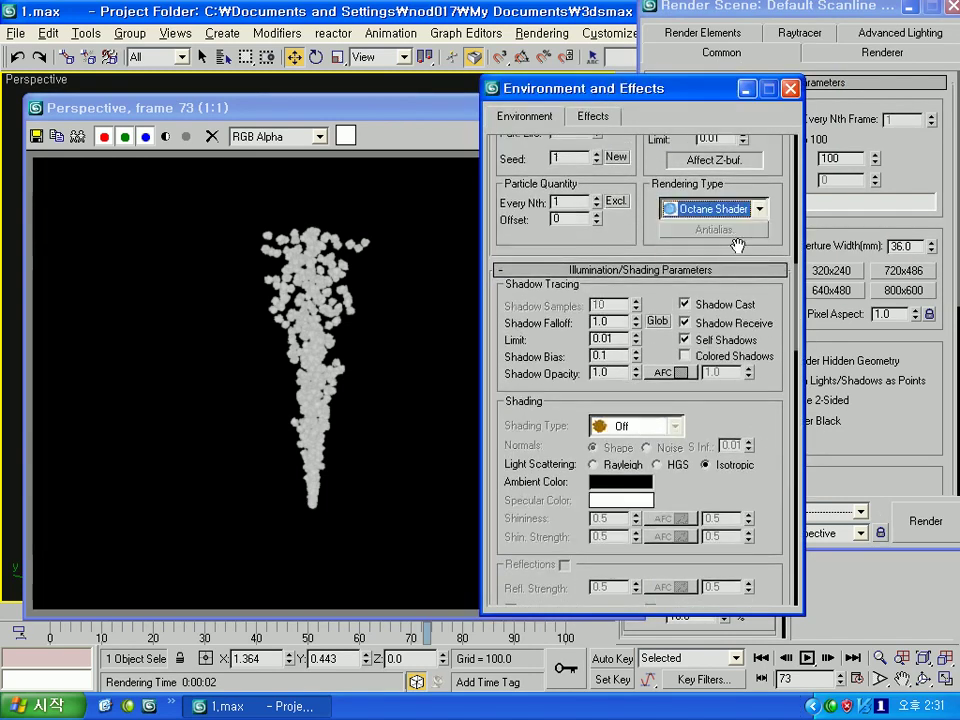
click(918, 521)
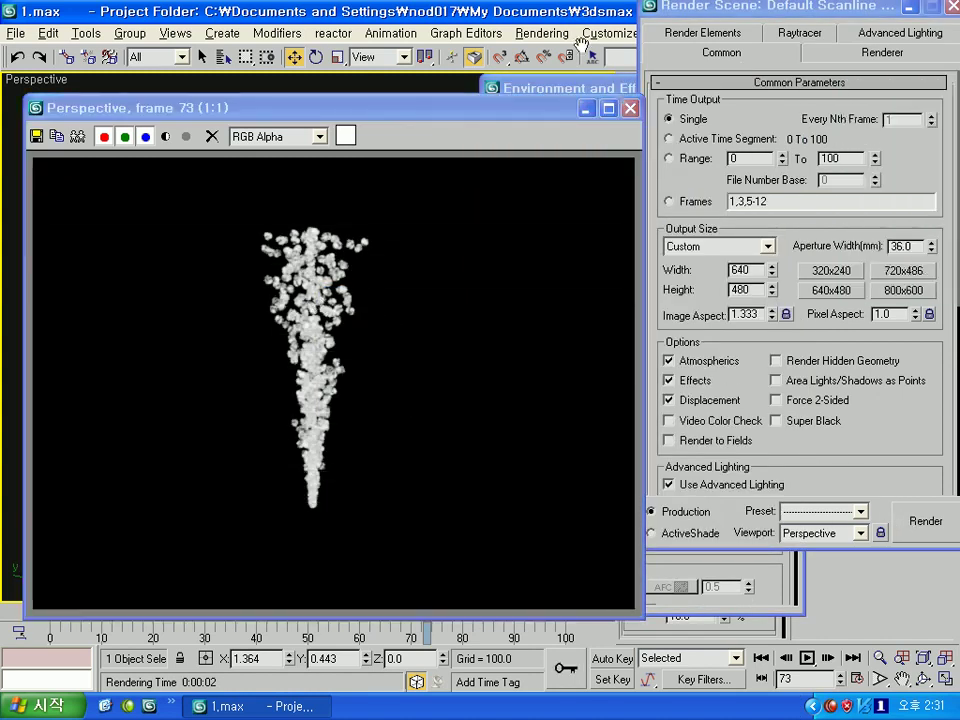
- Scroll the AfterBurn rollouts down to the Color Parameters section
click(568, 90)
drag(525, 320, 525, 308)
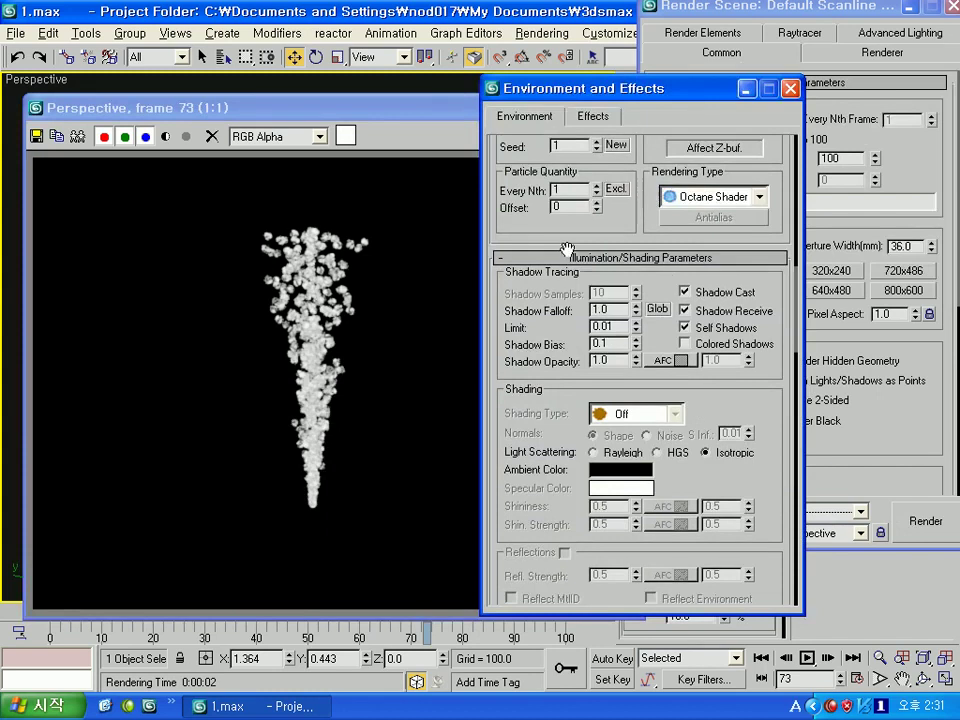
drag(553, 398, 553, 395)
scroll(600, 255, down, 1)
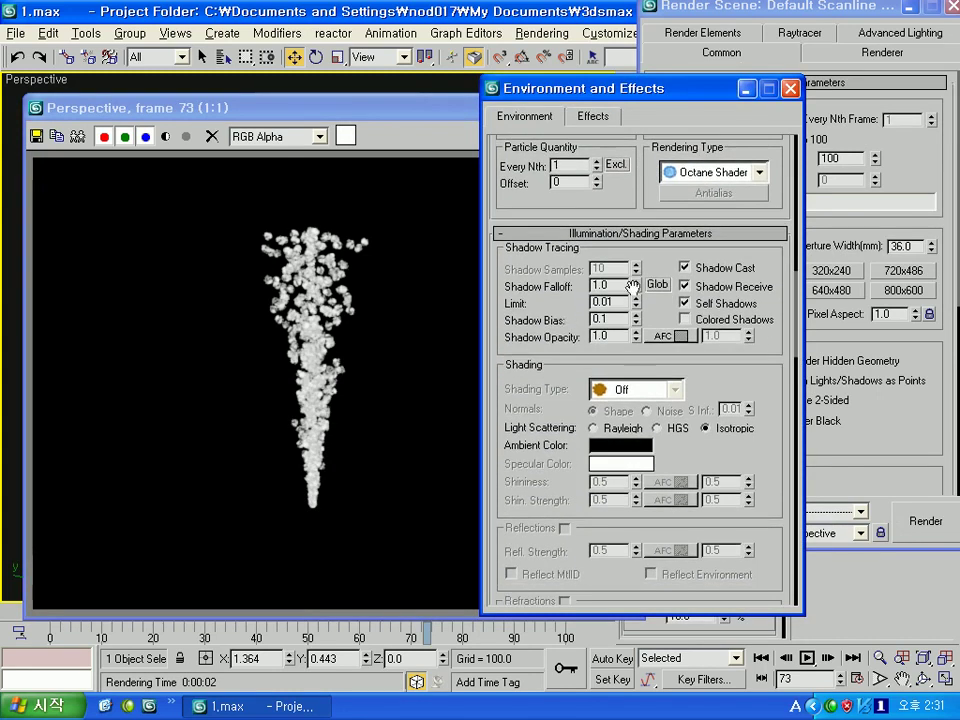
scroll(555, 252, down, 5)
scroll(555, 252, up, 1)
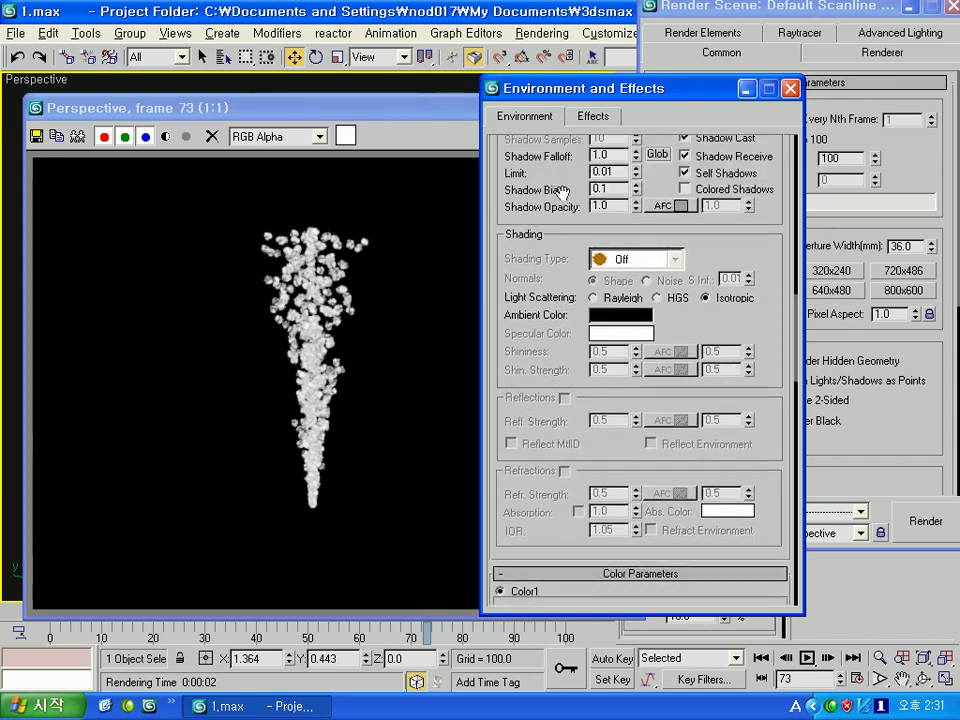
scroll(555, 188, up, 7)
scroll(495, 199, down, 7)
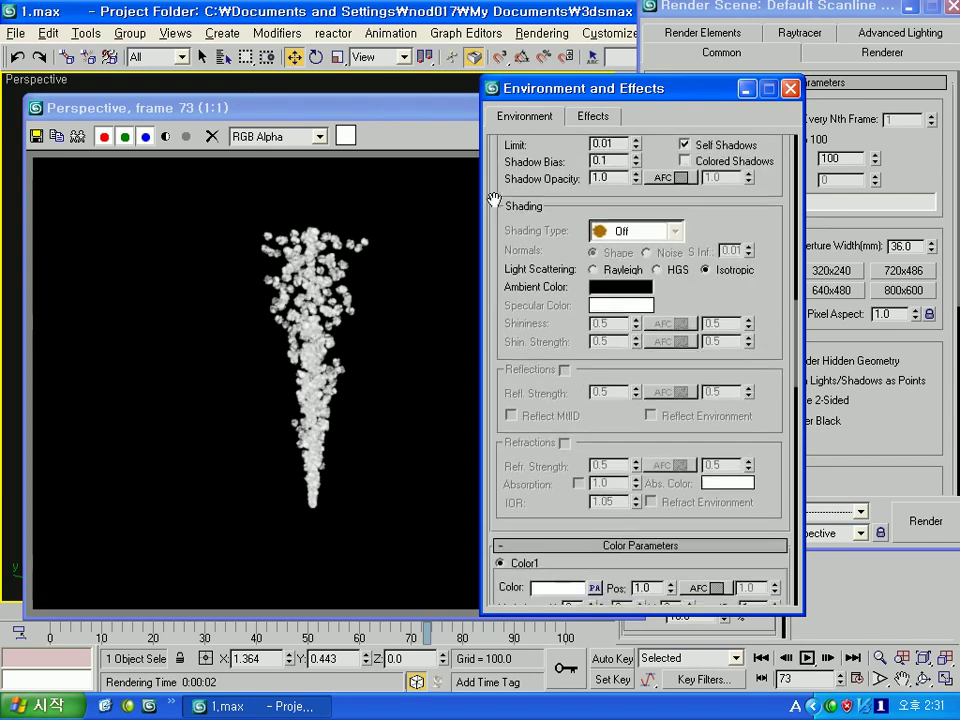
scroll(506, 231, down, 5)
scroll(525, 161, down, 4)
scroll(524, 162, down, 1)
scroll(540, 141, down, 1)
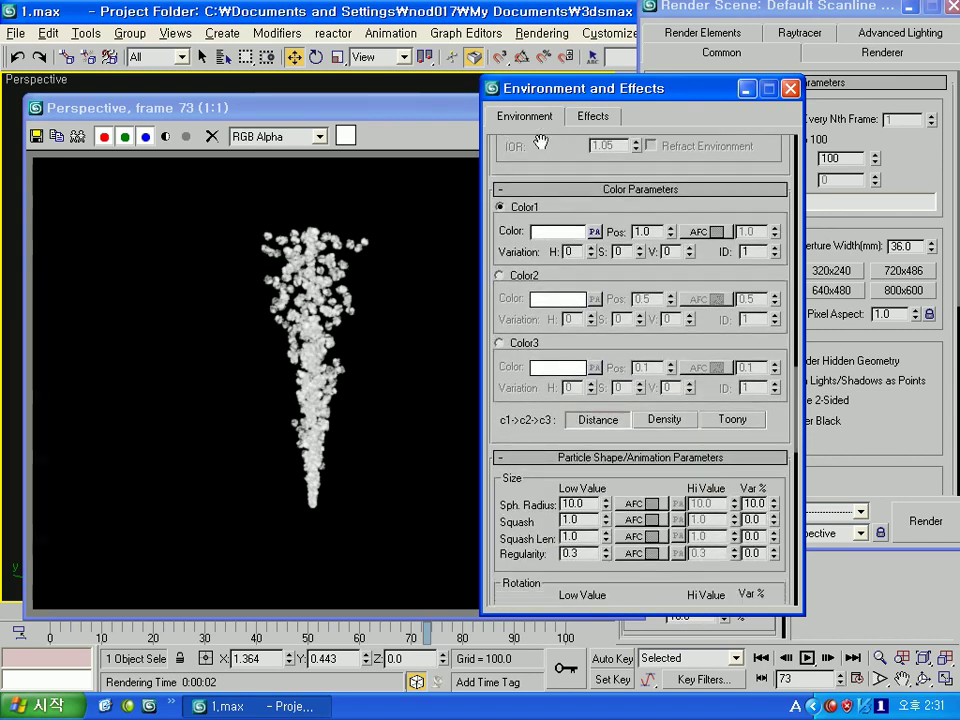
- Add a middle key to the Color 1 gradient and make it orange-yellow
click(574, 236)
drag(522, 306, 649, 270)
click(600, 343)
double_click(600, 343)
drag(720, 214, 606, 221)
click(688, 278)
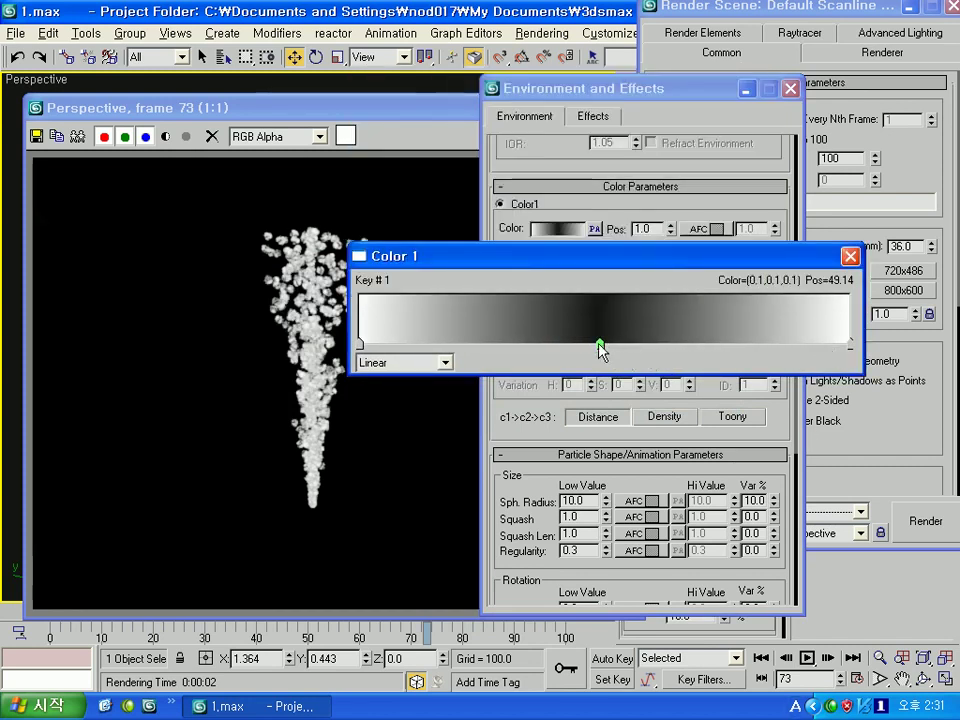
double_click(599, 343)
drag(424, 146, 396, 121)
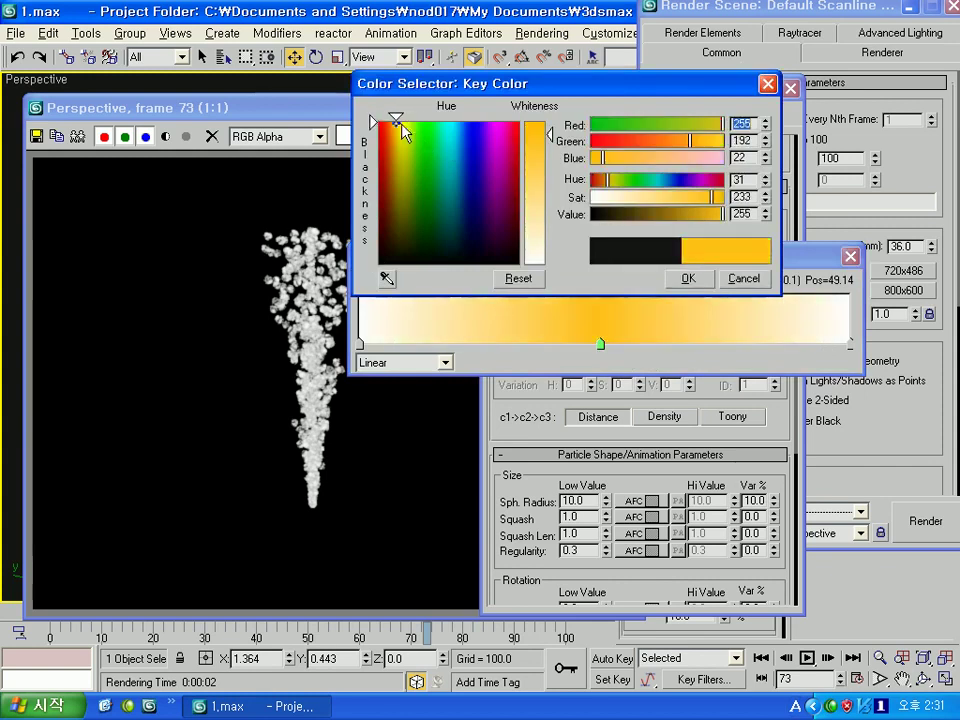
click(688, 278)
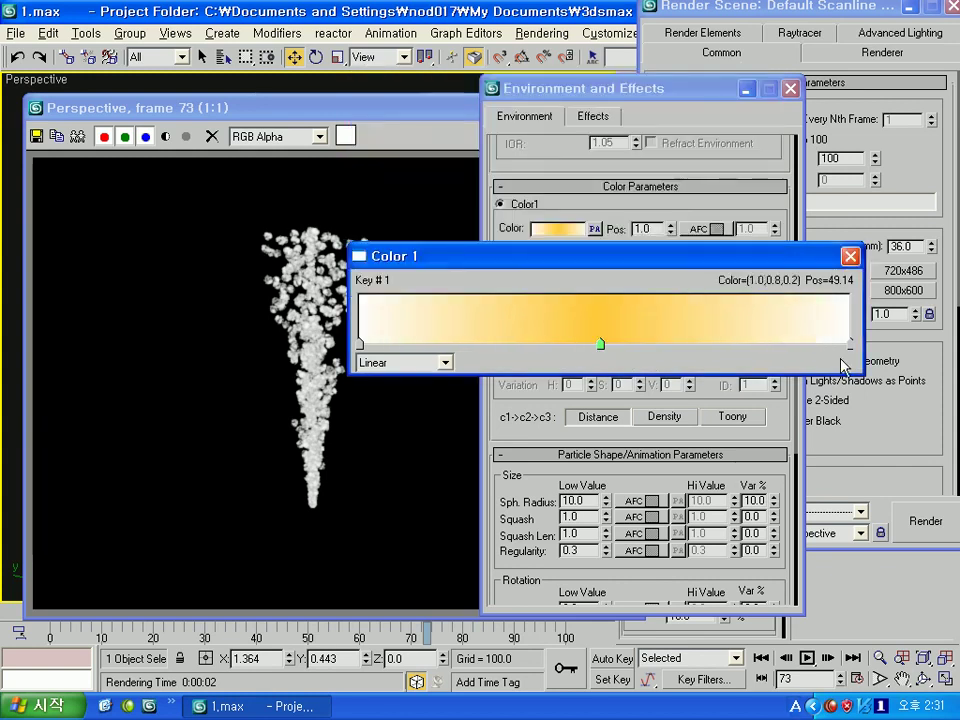
- Set the gradient's right end to dark grey and left end to near-black, then render
double_click(850, 343)
click(603, 213)
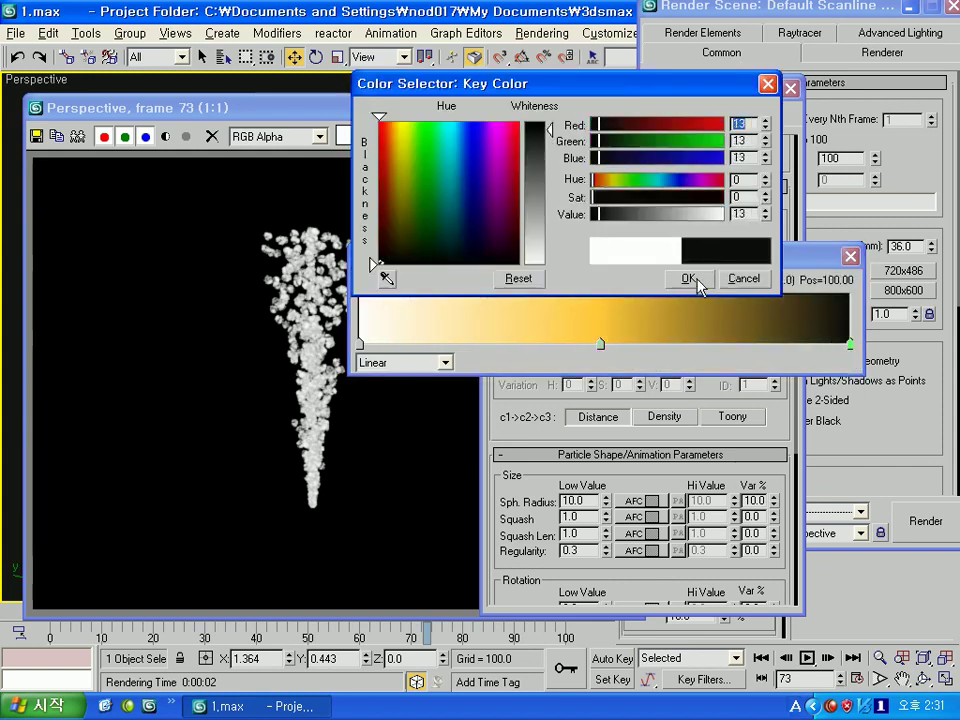
click(688, 278)
click(361, 346)
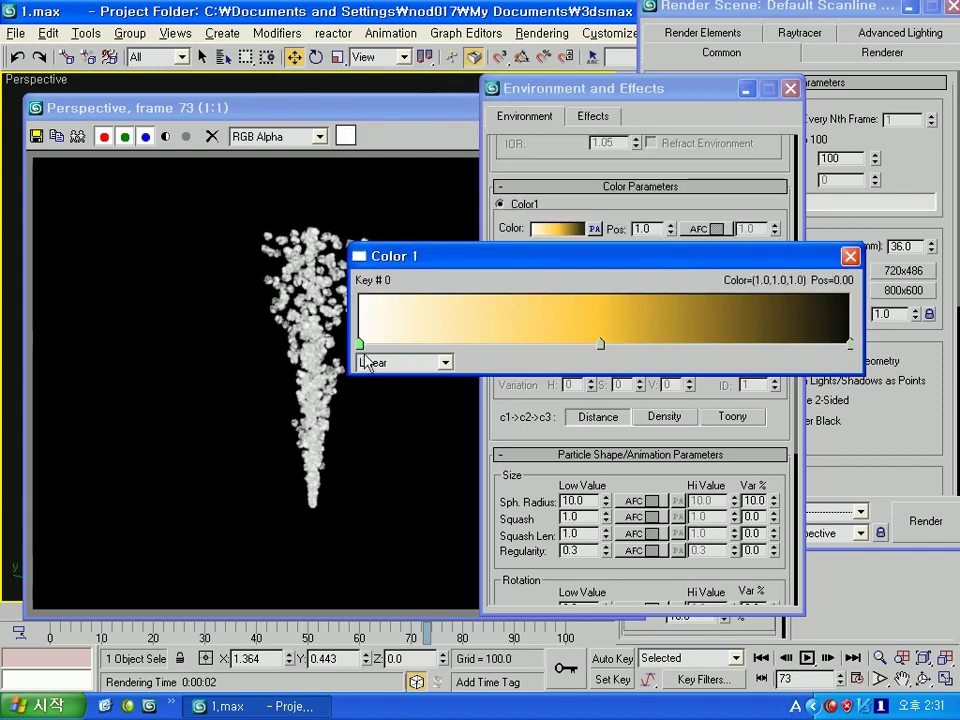
double_click(360, 347)
click(594, 213)
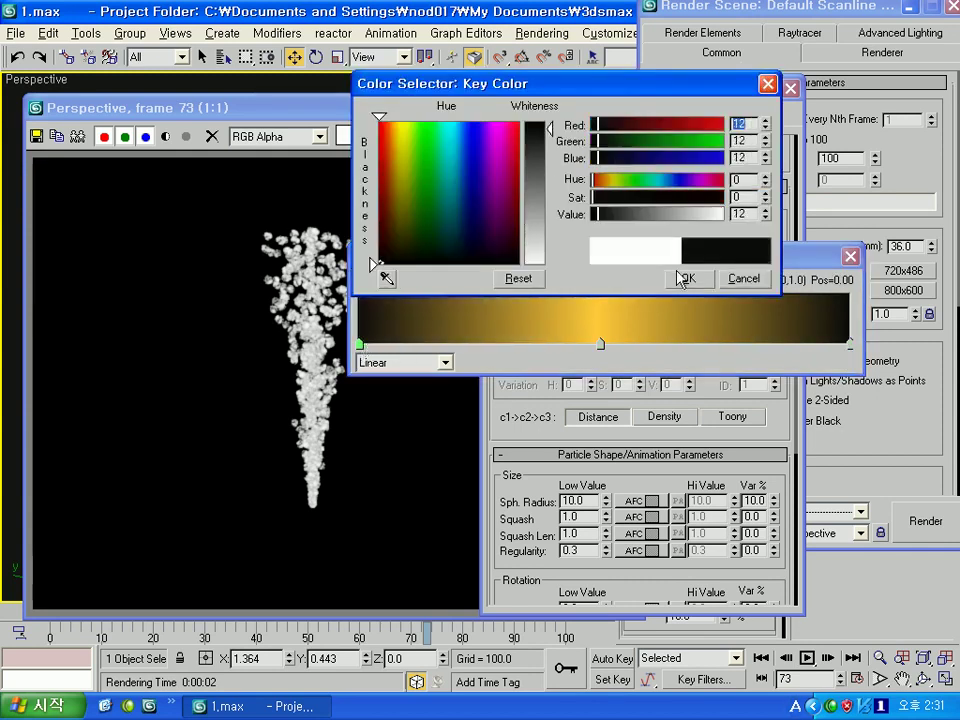
click(688, 278)
click(912, 528)
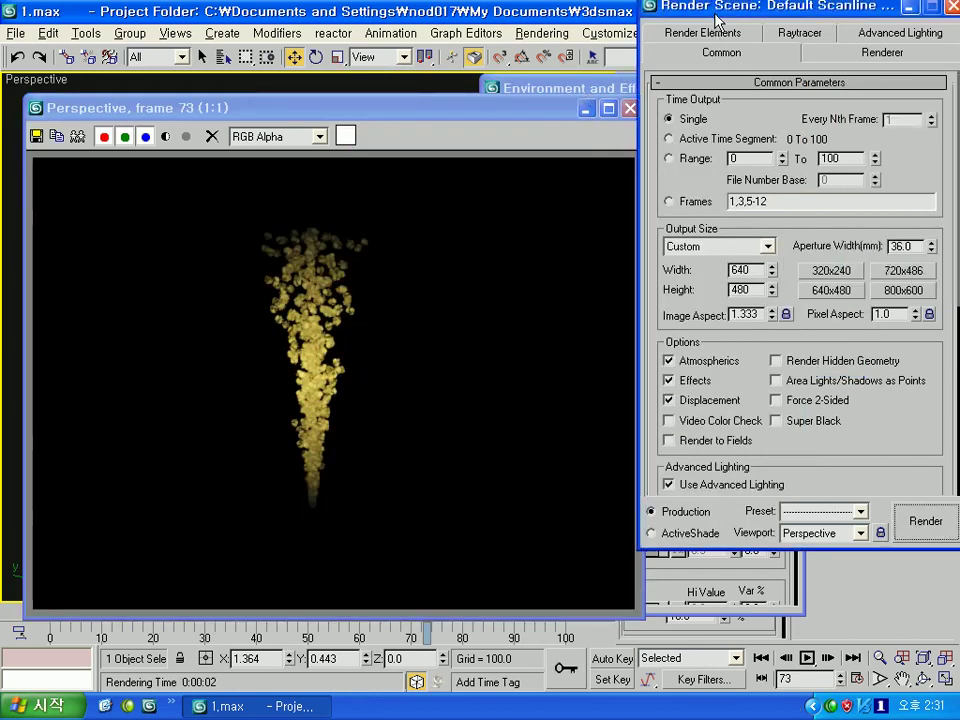
click(596, 92)
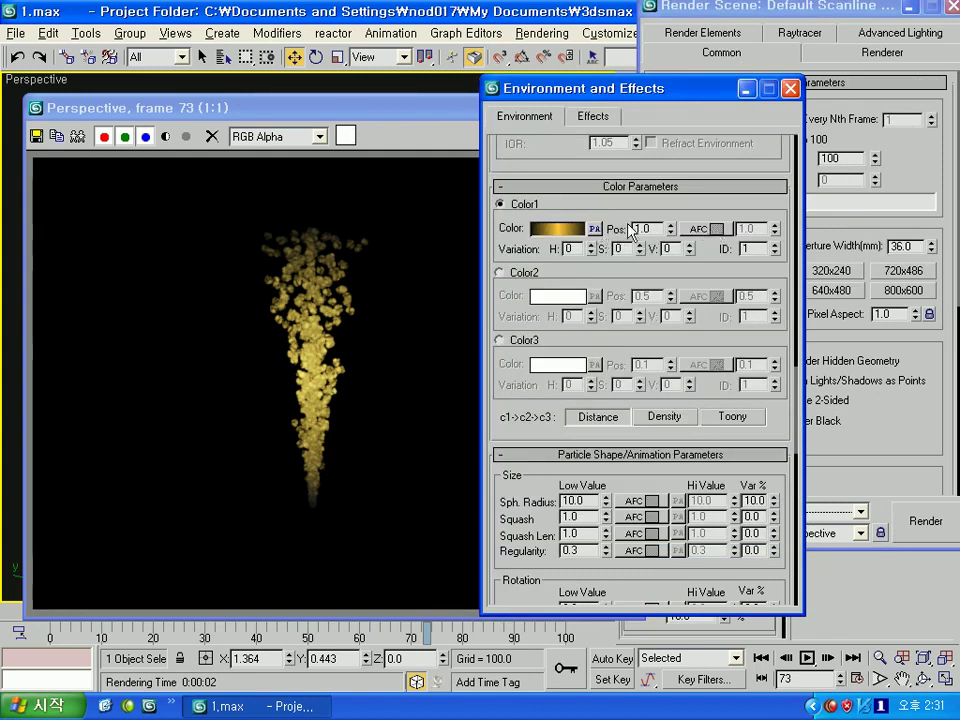
- Test-render frame 73 with Color2 and then Color3 particle colouring
click(510, 273)
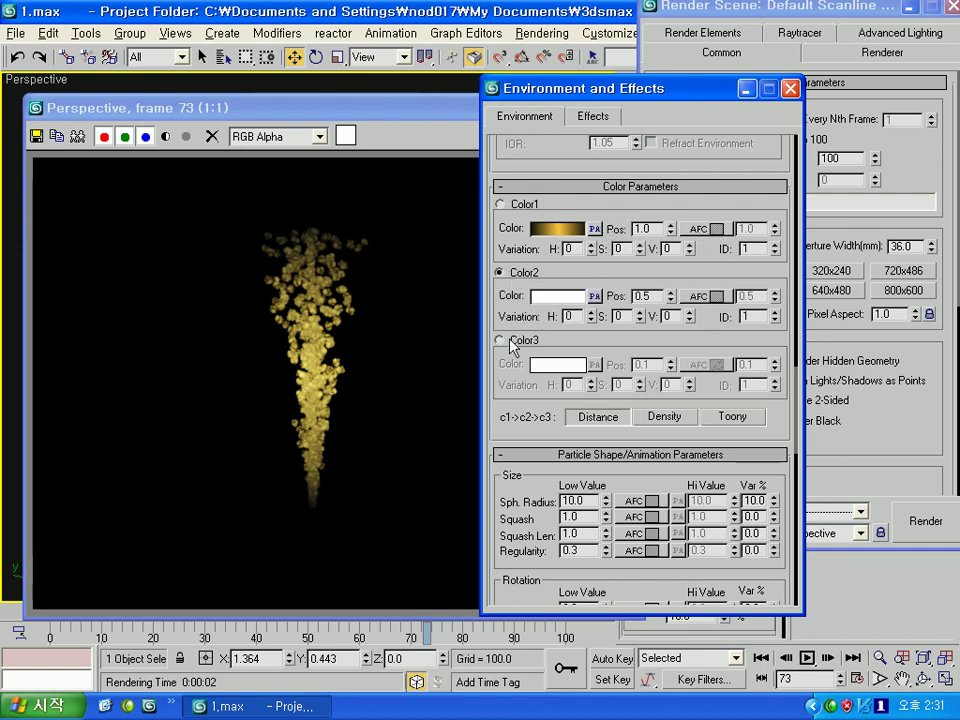
click(511, 341)
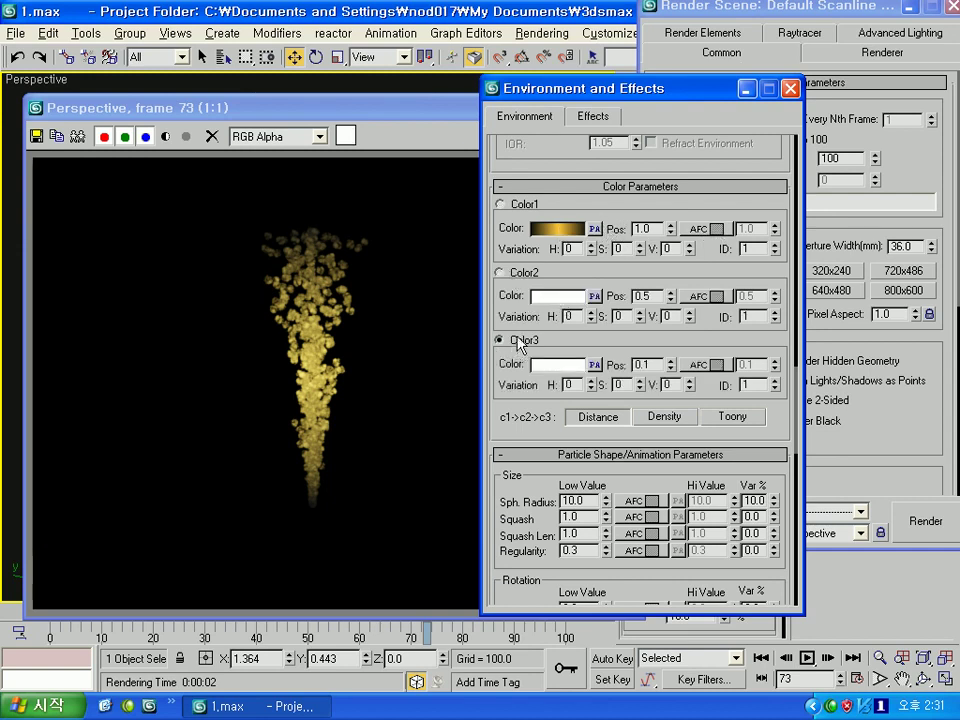
click(924, 519)
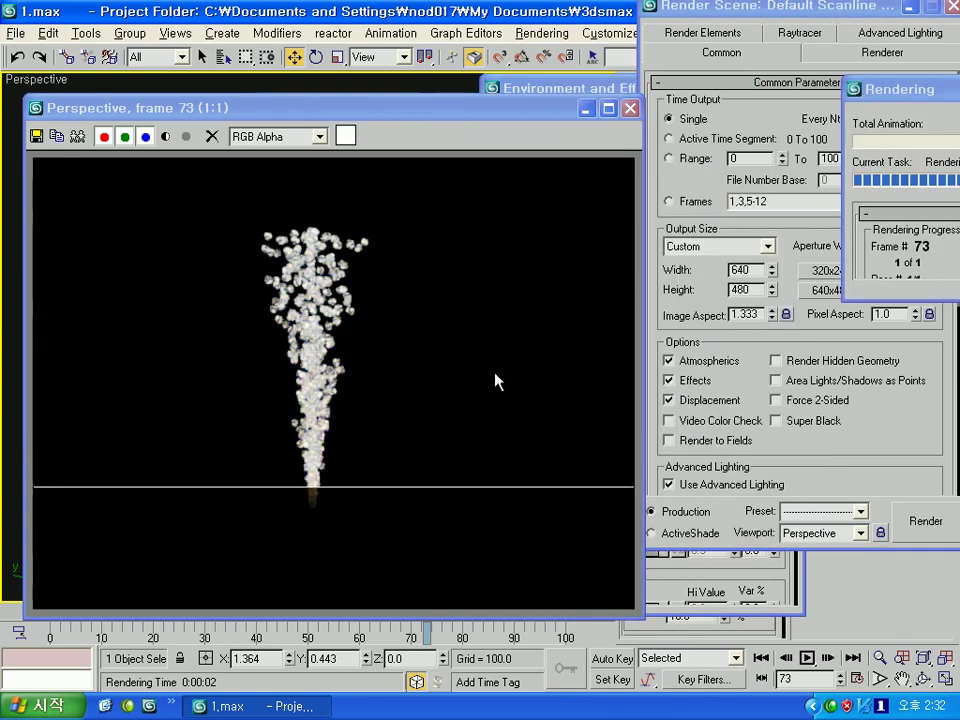
- Switch particle colouring back to Color1 and re-render the golden plume
click(618, 92)
click(502, 206)
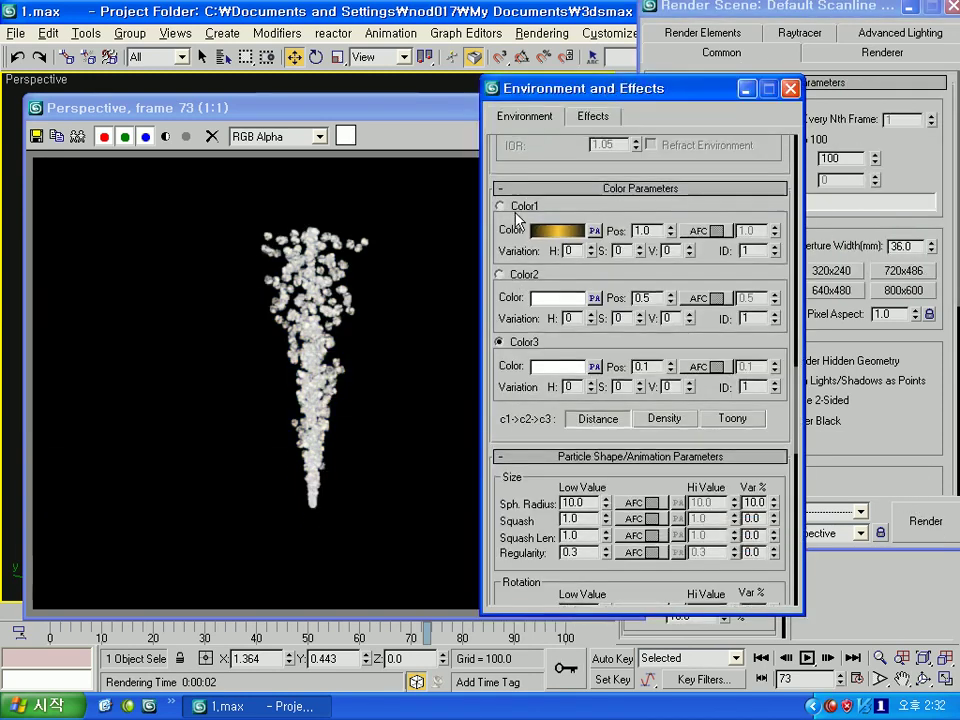
click(500, 274)
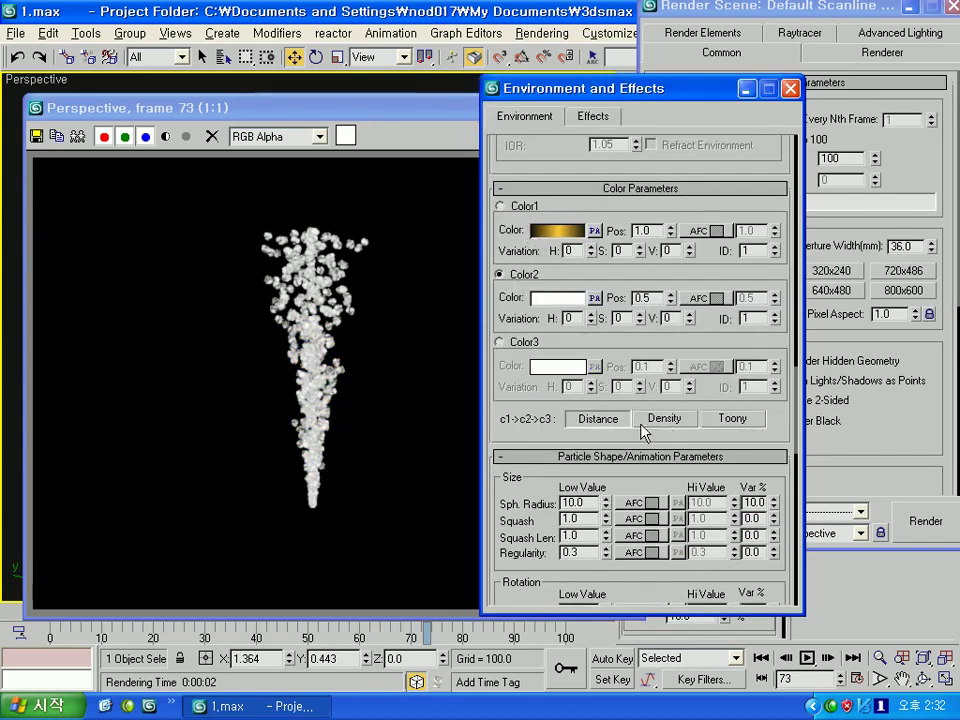
click(509, 206)
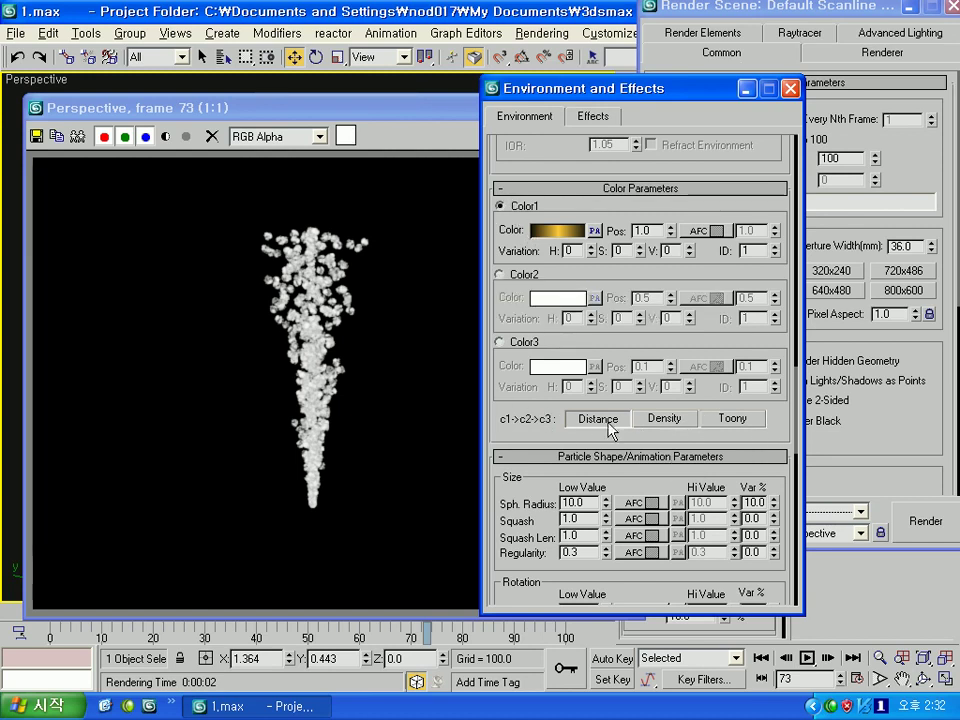
click(926, 520)
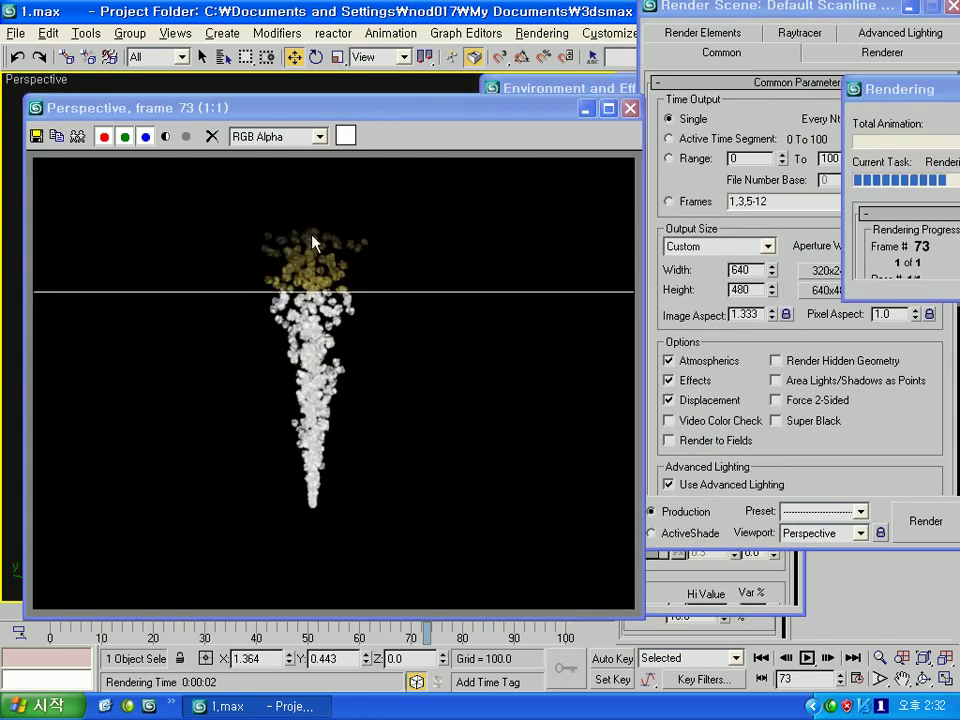
click(570, 95)
scroll(531, 400, down, 4)
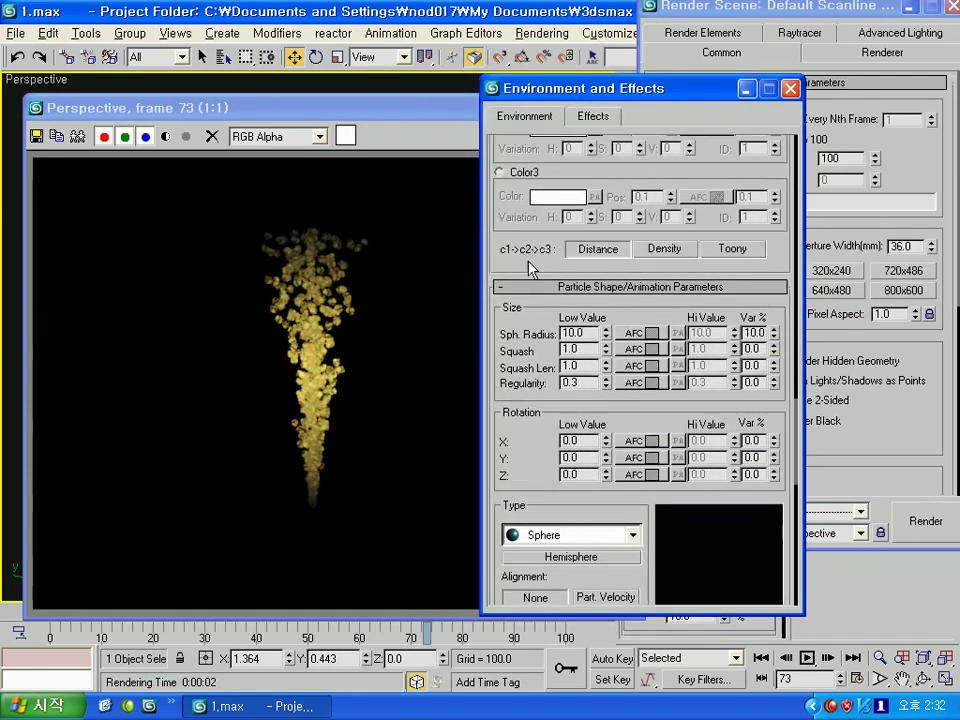
- Enlarge the sphere puffs to radius 21.6 with squash 0.9 and render to check them
drag(580, 88, 678, 84)
click(548, 124)
click(593, 110)
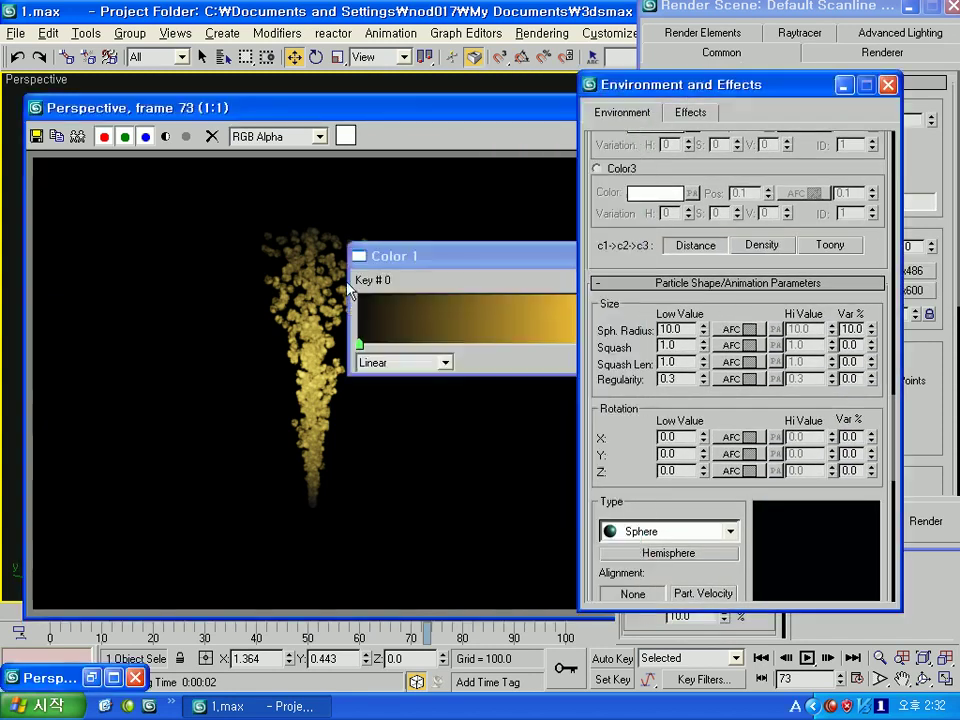
click(575, 300)
click(850, 265)
mouse_move(704, 330)
mouse_down()
mouse_move(768, 88)
mouse_move(591, 190)
mouse_move(606, 293)
mouse_move(646, 306)
mouse_up()
drag(704, 350, 703, 398)
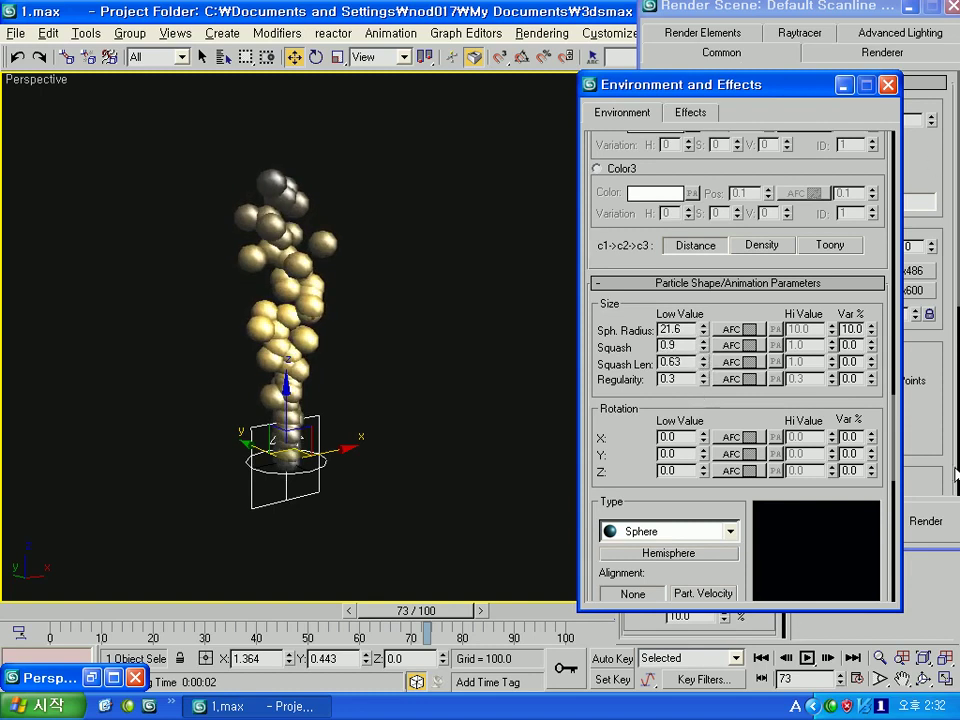
click(934, 521)
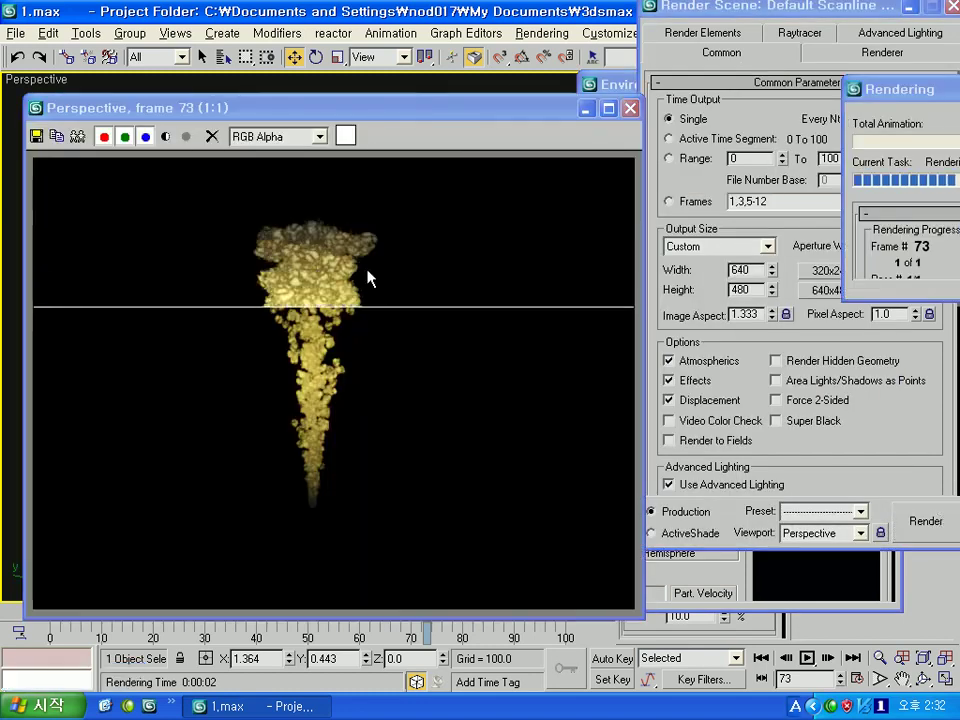
click(630, 108)
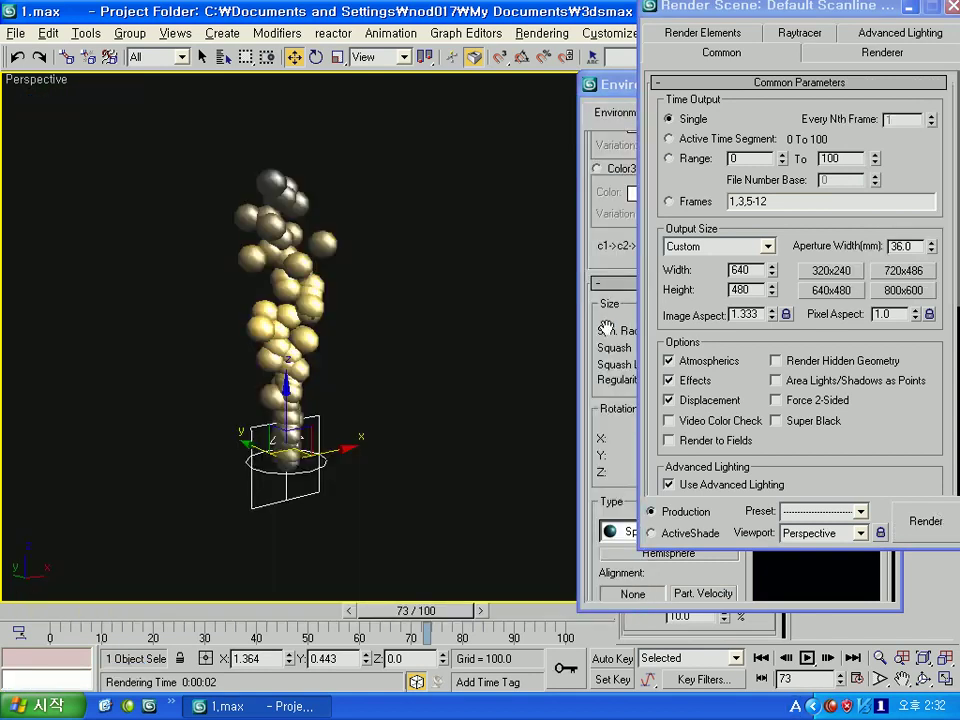
- Try Box and Cylinder particle shapes, then set the shape back to Sphere
click(606, 328)
drag(614, 364, 615, 300)
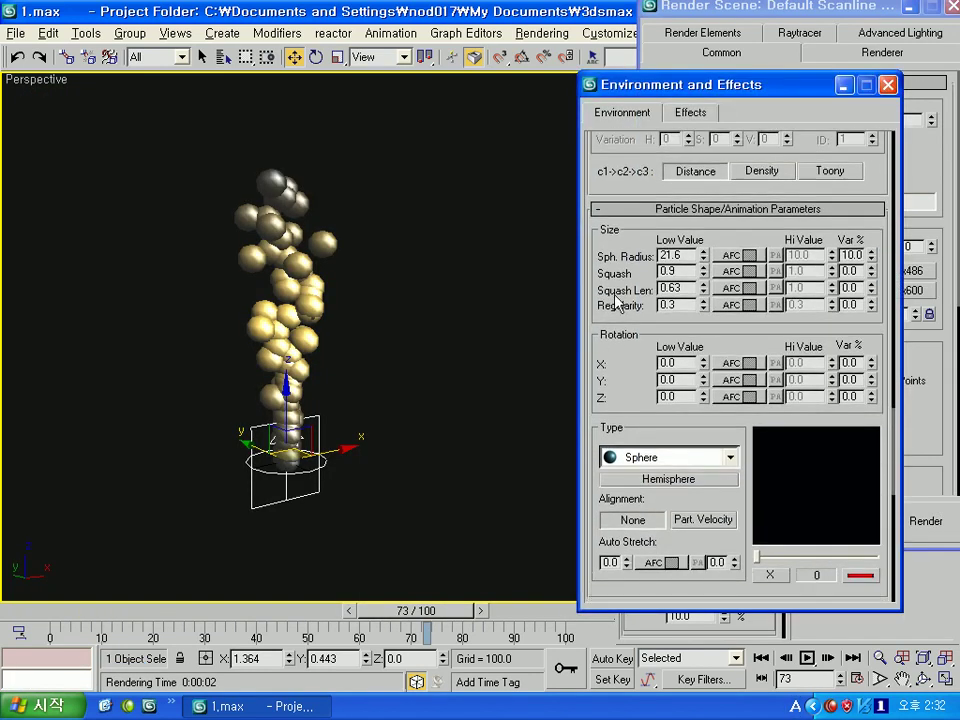
drag(615, 379, 612, 248)
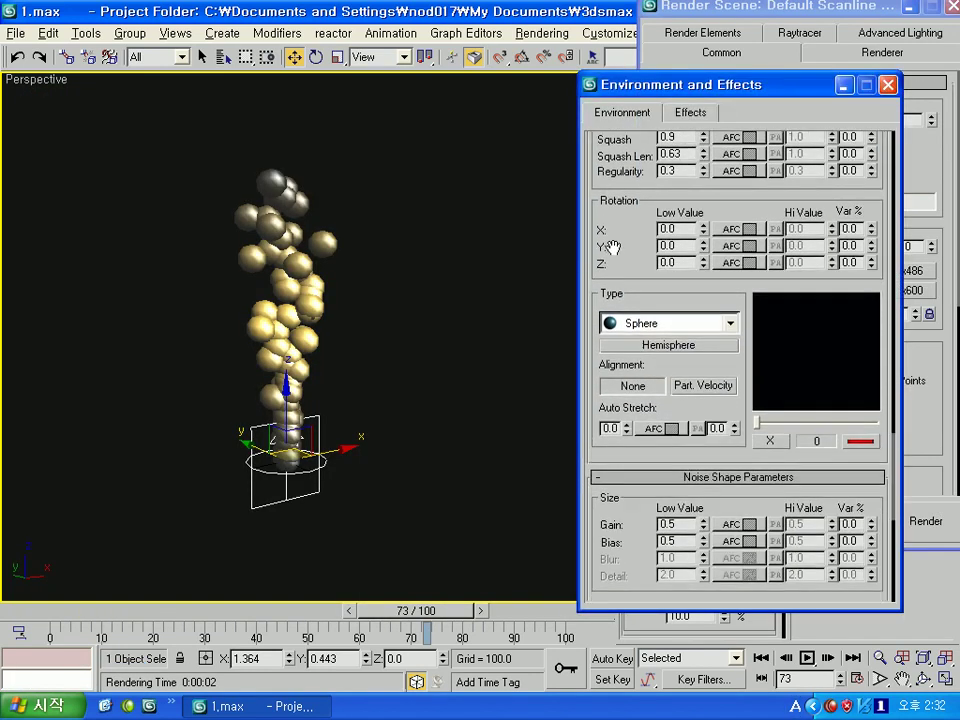
click(679, 327)
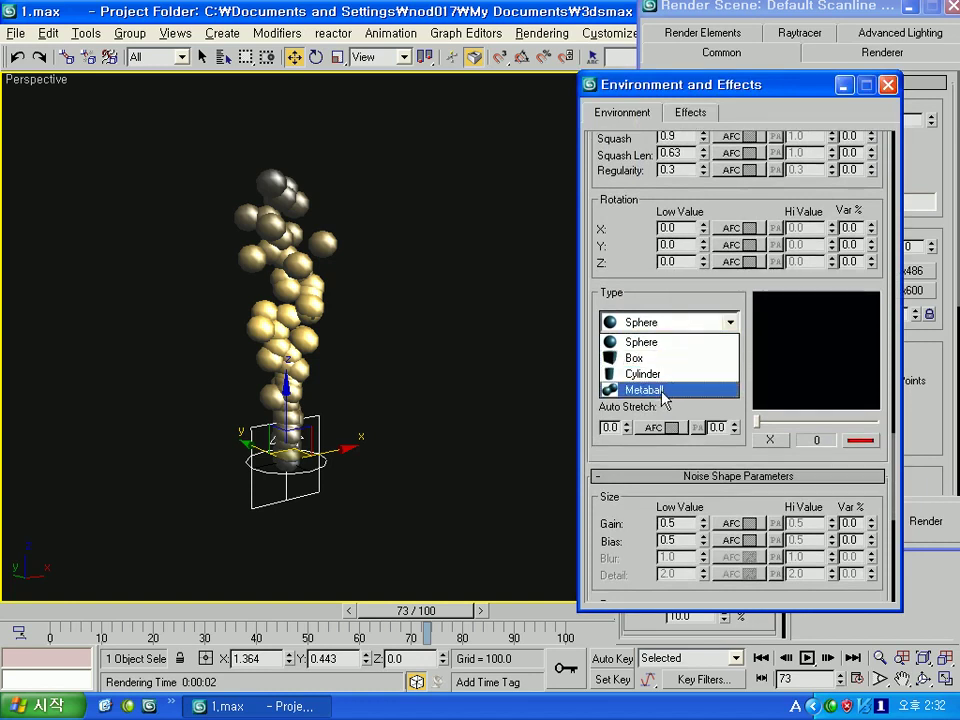
click(658, 358)
click(655, 324)
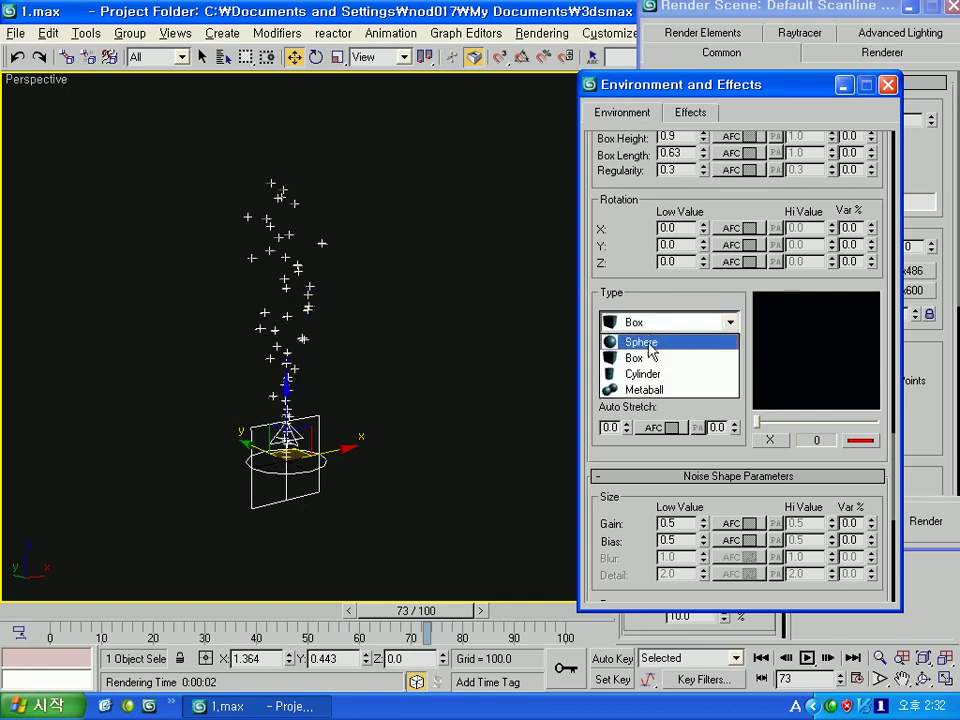
click(660, 373)
click(648, 324)
click(644, 345)
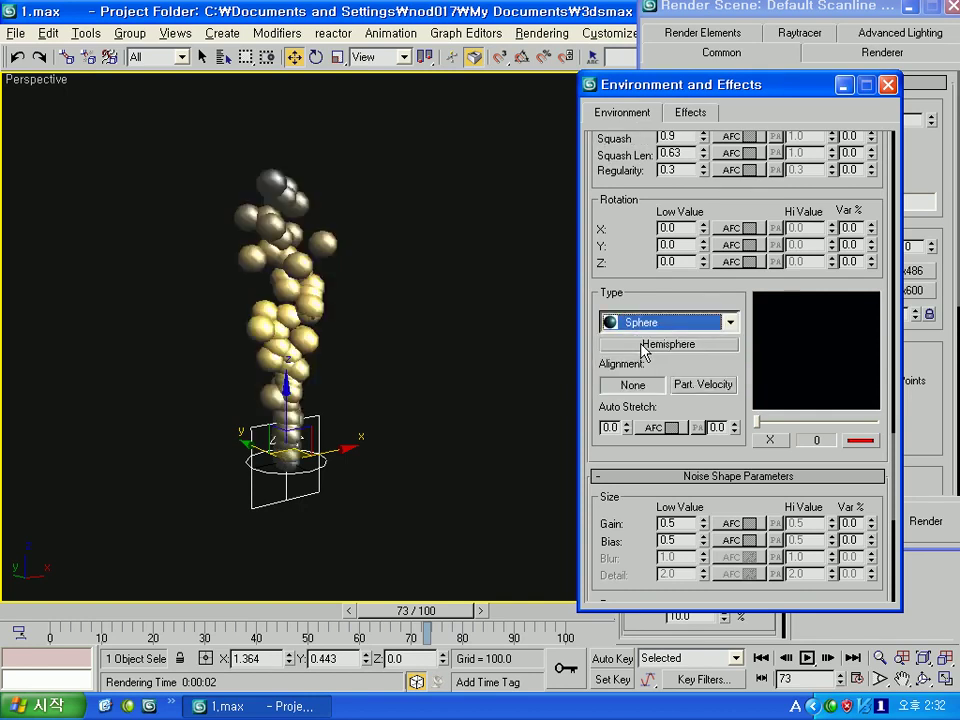
drag(634, 350, 623, 309)
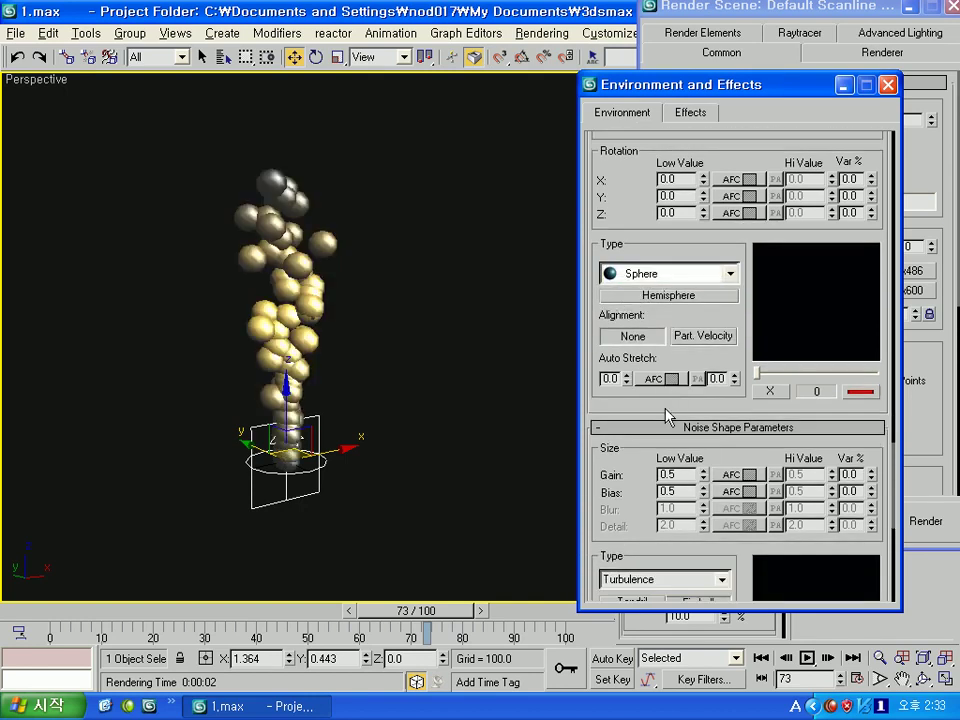
drag(668, 415, 645, 366)
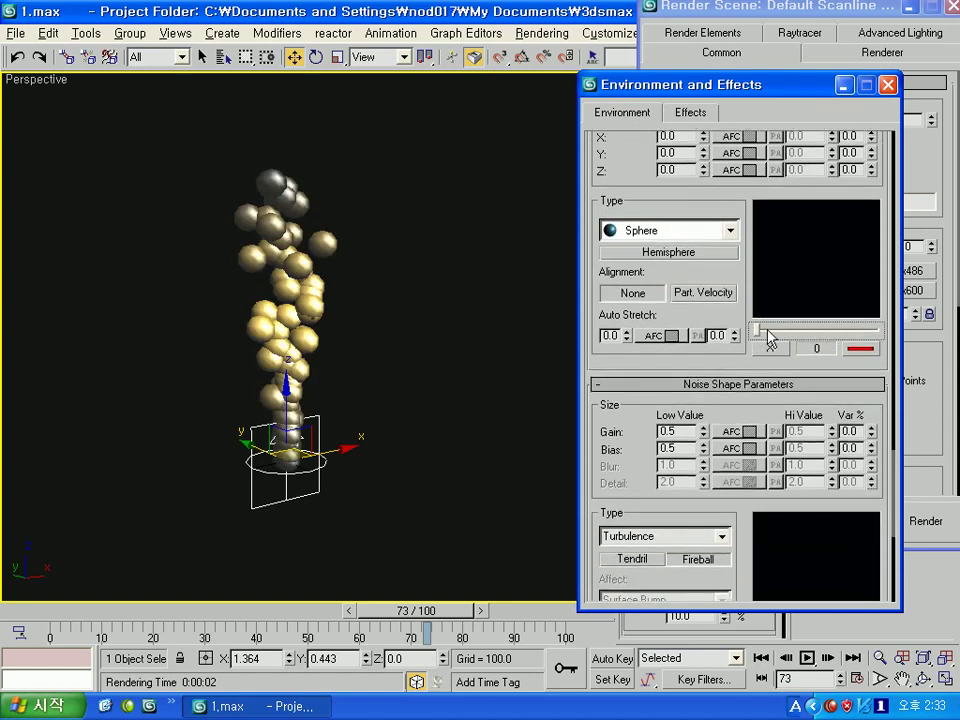
- Move down to the noise shape settings and test-render a raised noise Gain
drag(697, 364, 681, 279)
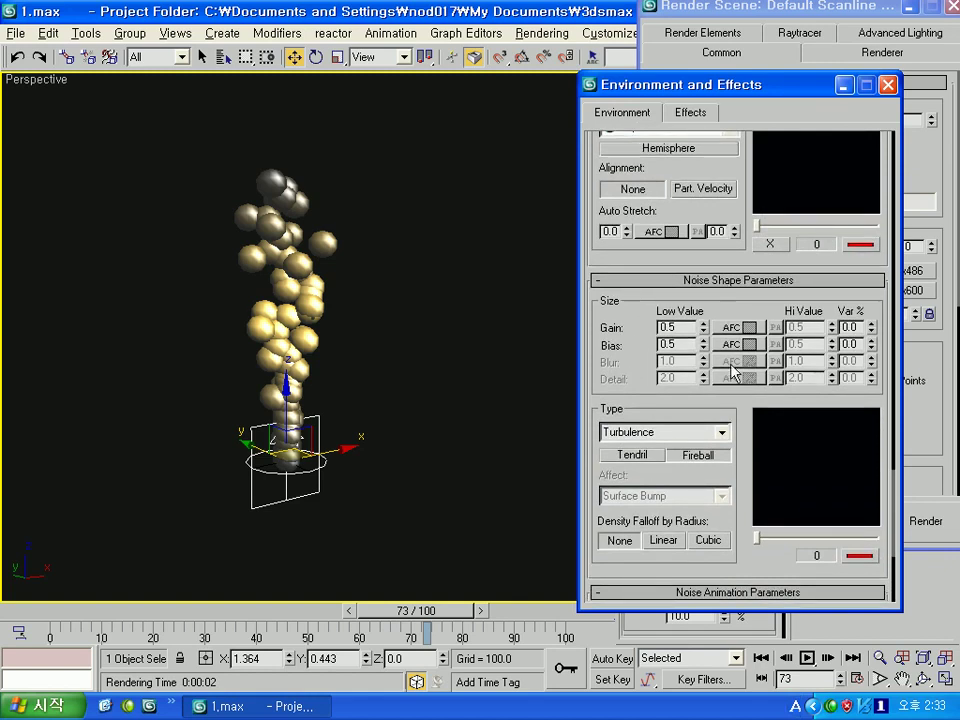
scroll(670, 340, down, 2)
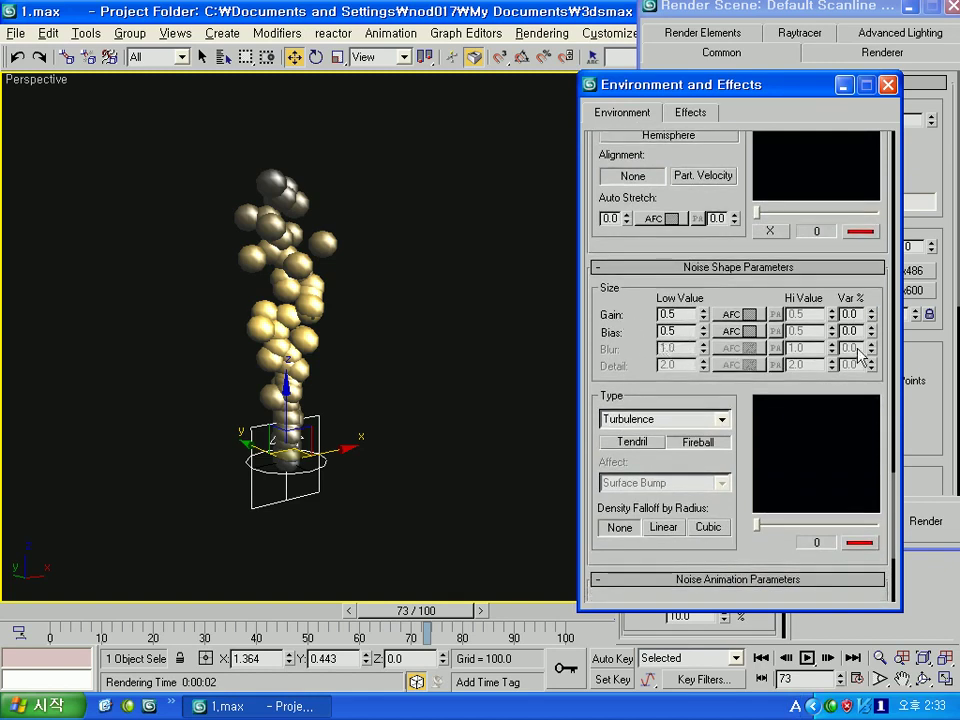
click(936, 530)
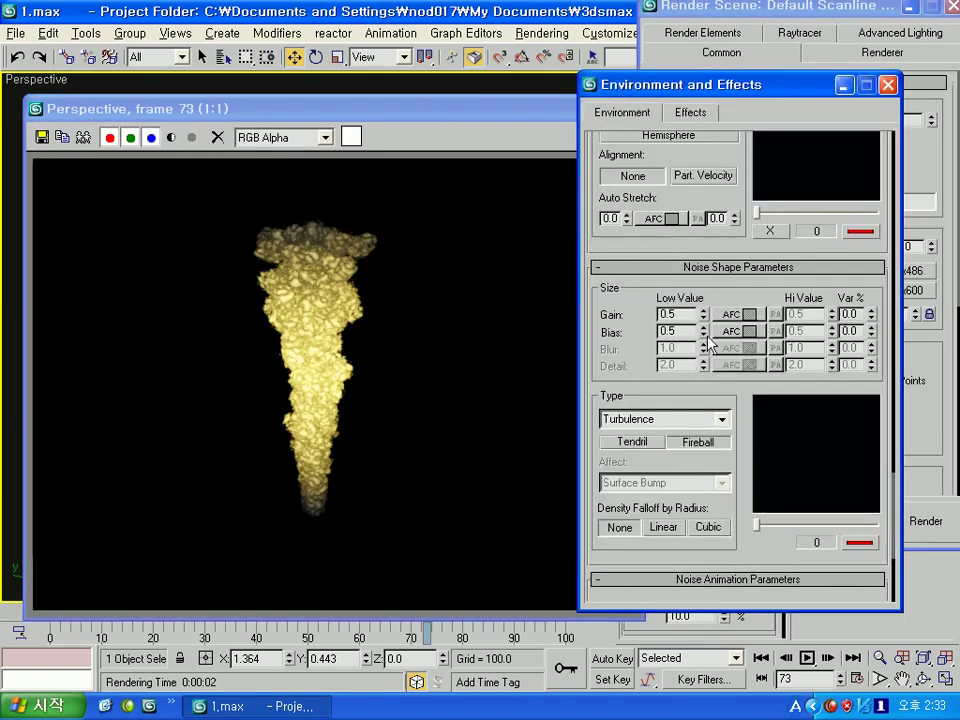
drag(703, 314, 705, 282)
click(926, 521)
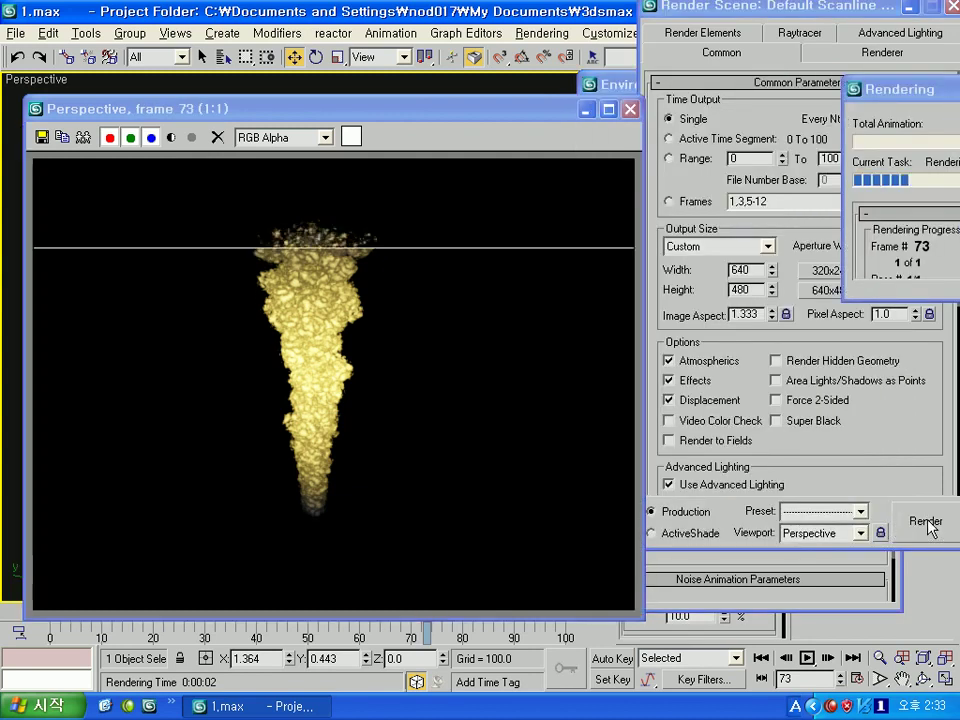
click(610, 84)
- Set noise Bias to 0.19 and Gain to 0.7, re-rendering frame 73
drag(703, 333, 702, 367)
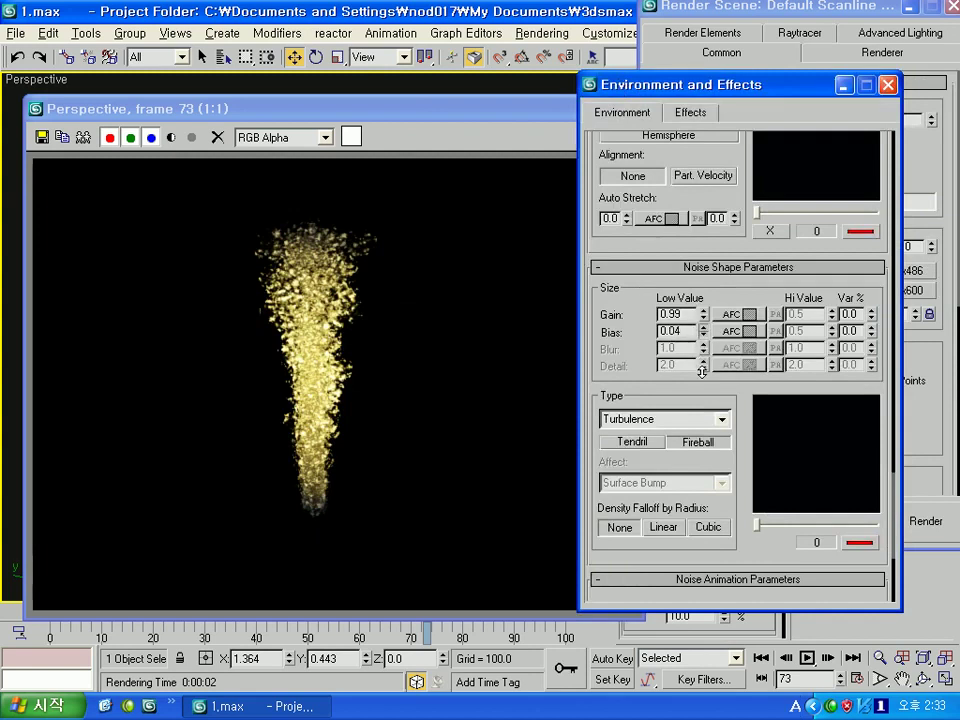
click(922, 543)
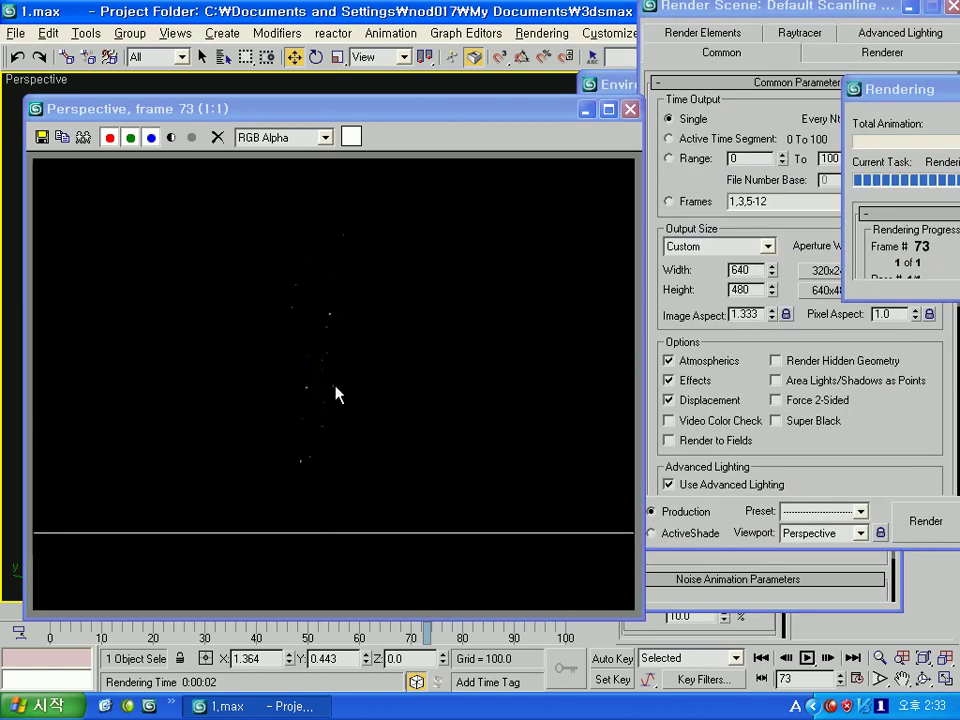
click(631, 90)
drag(519, 108, 534, 491)
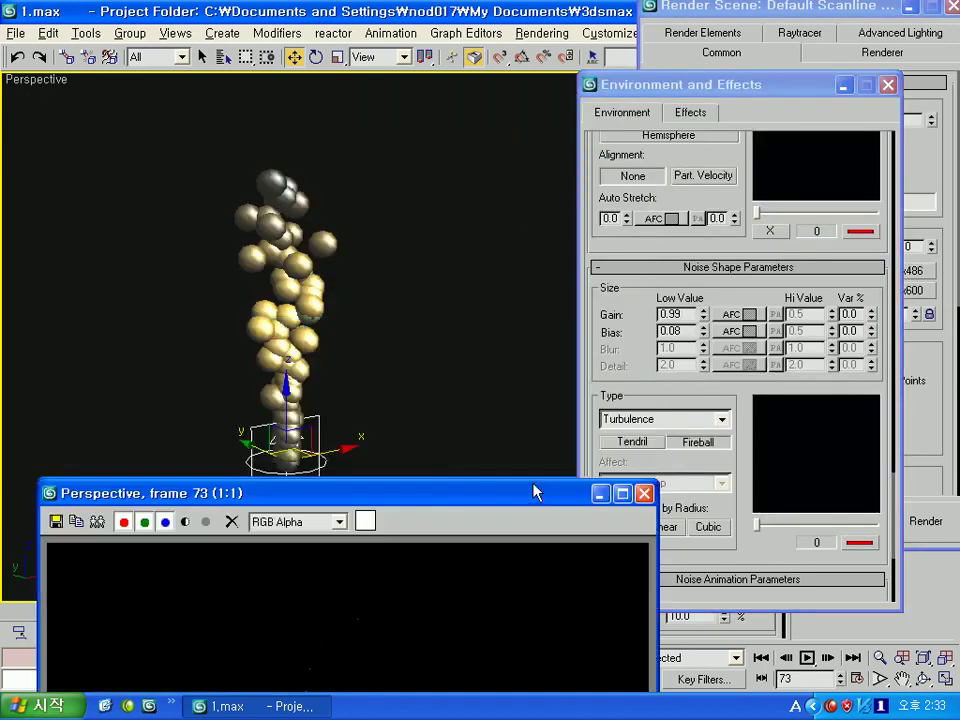
key(shift+q)
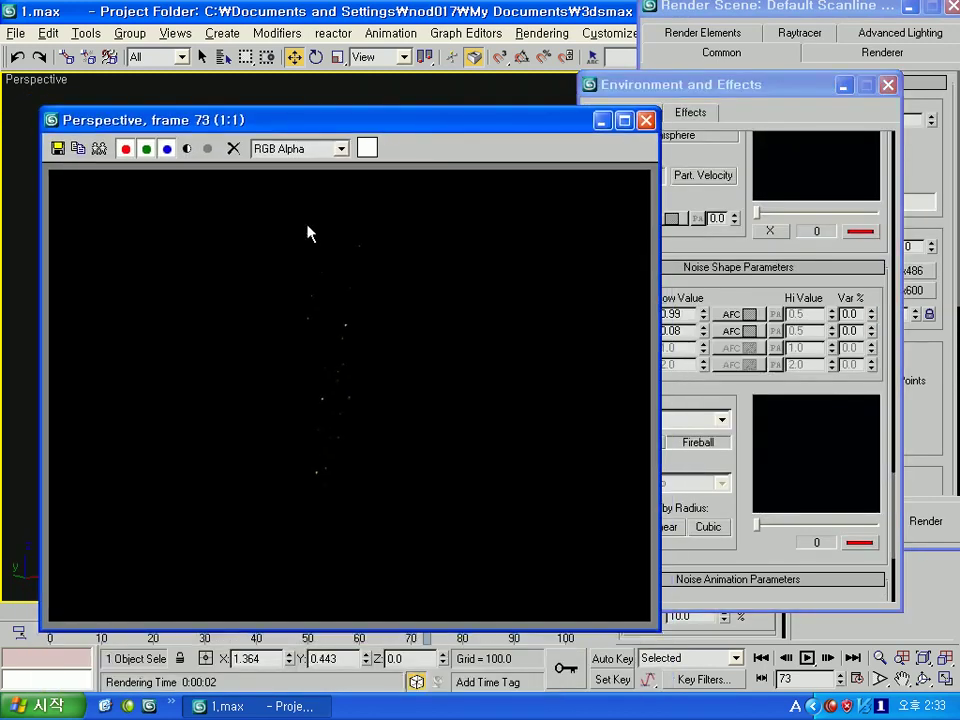
click(721, 291)
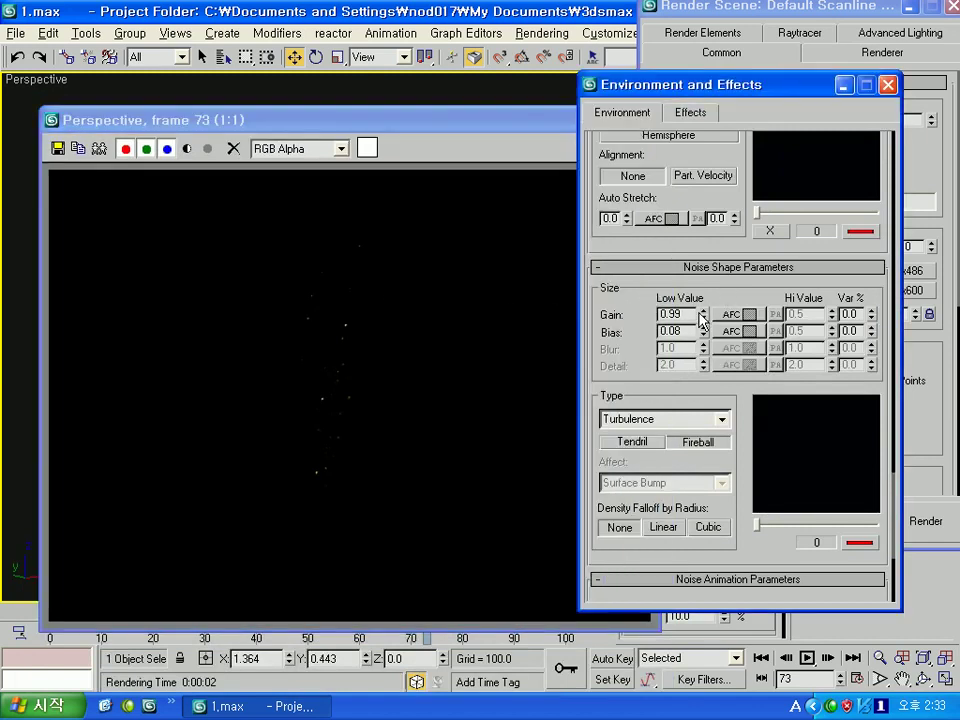
drag(704, 318, 706, 333)
click(918, 537)
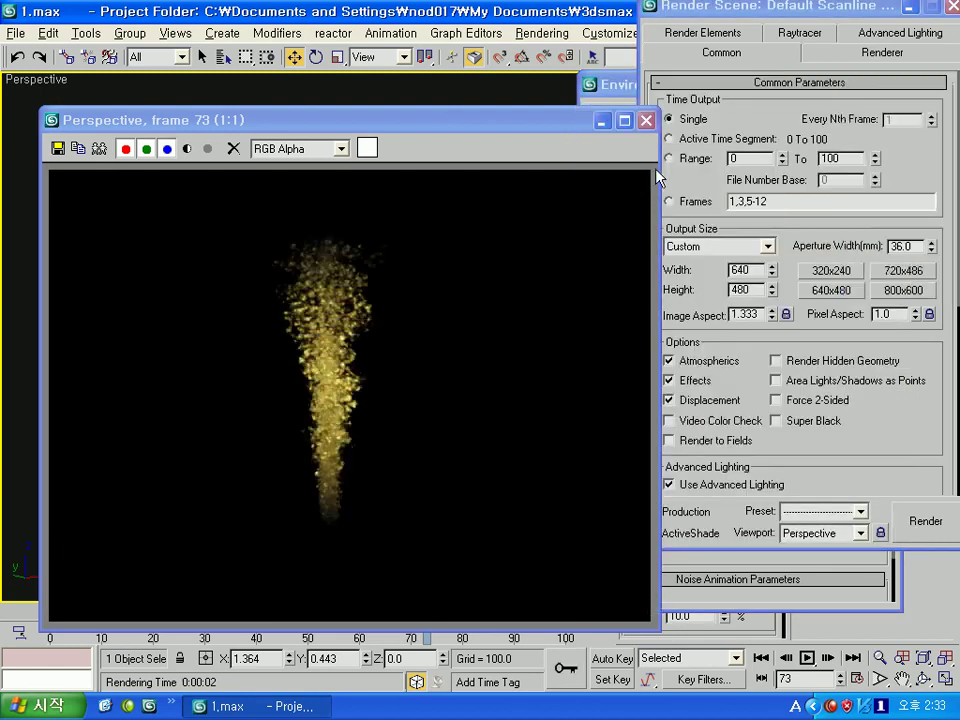
click(647, 122)
click(628, 92)
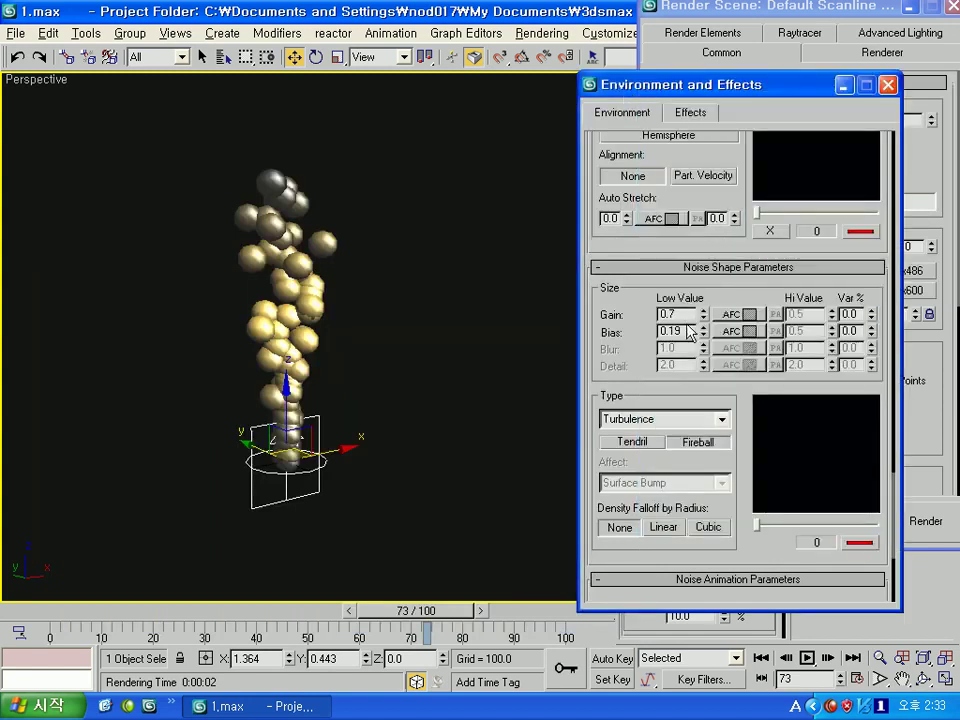
- Keep Turbulence as the noise type and reopen the last rendering for comparison
drag(648, 363, 645, 309)
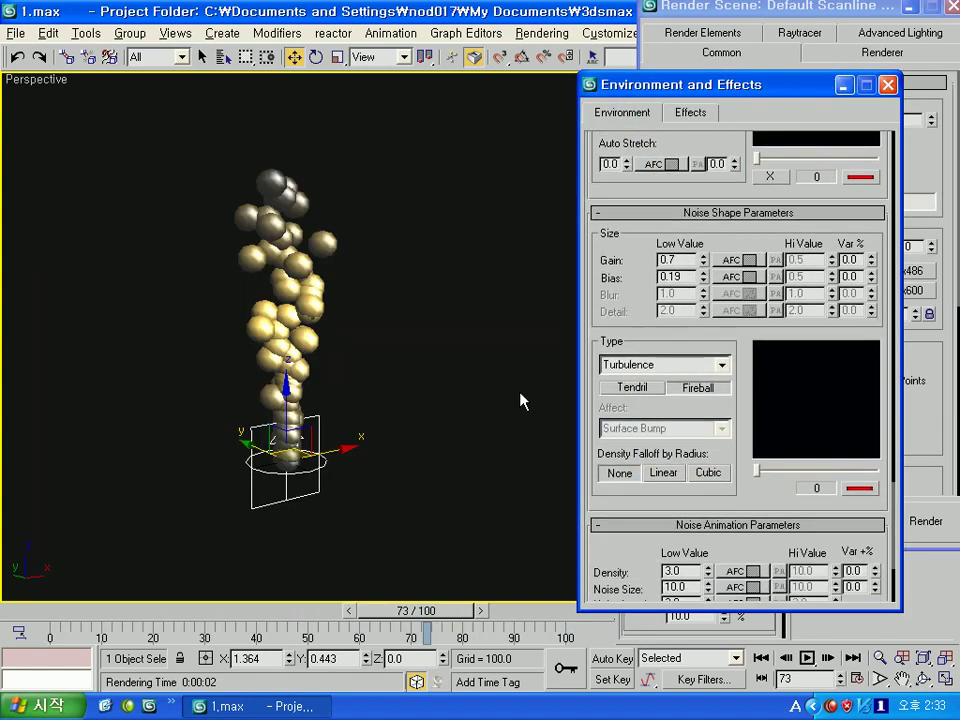
scroll(630, 260, down, 3)
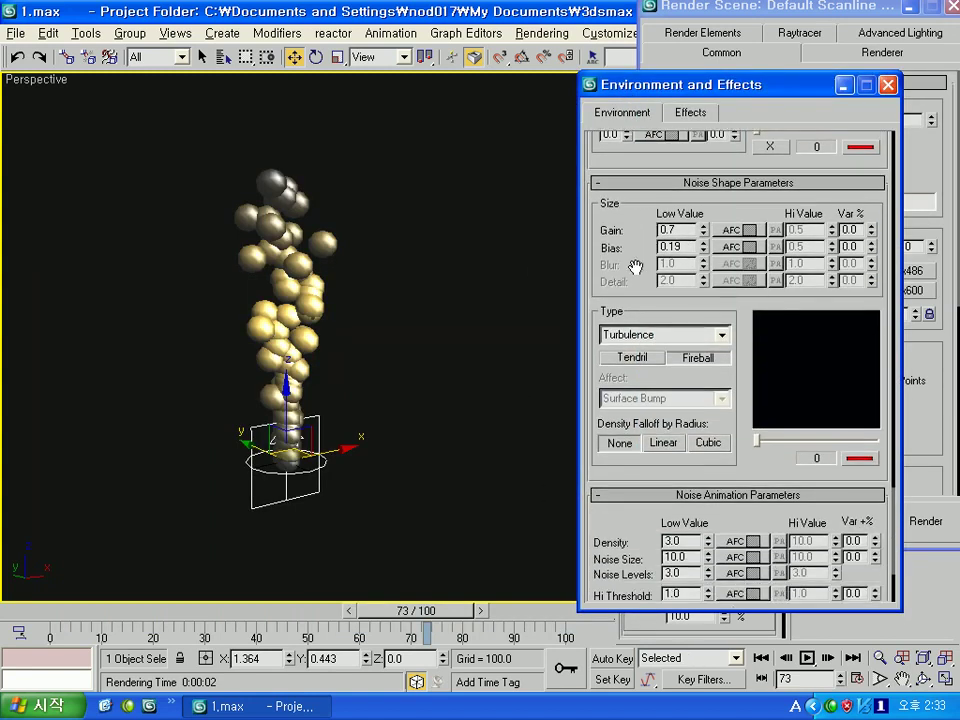
click(720, 270)
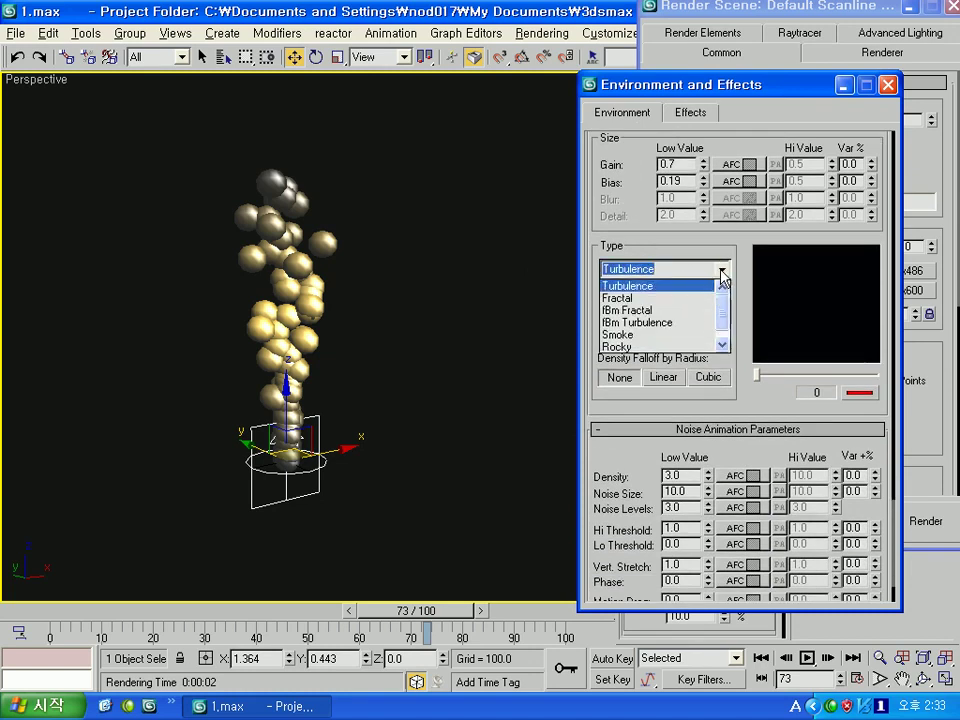
click(655, 286)
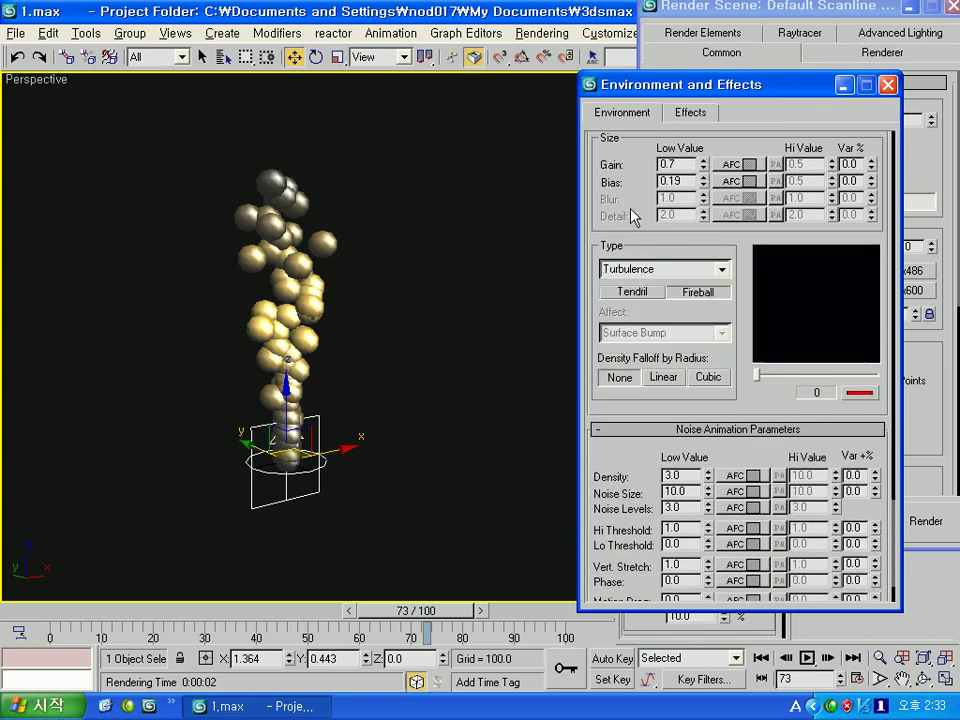
click(533, 36)
click(585, 297)
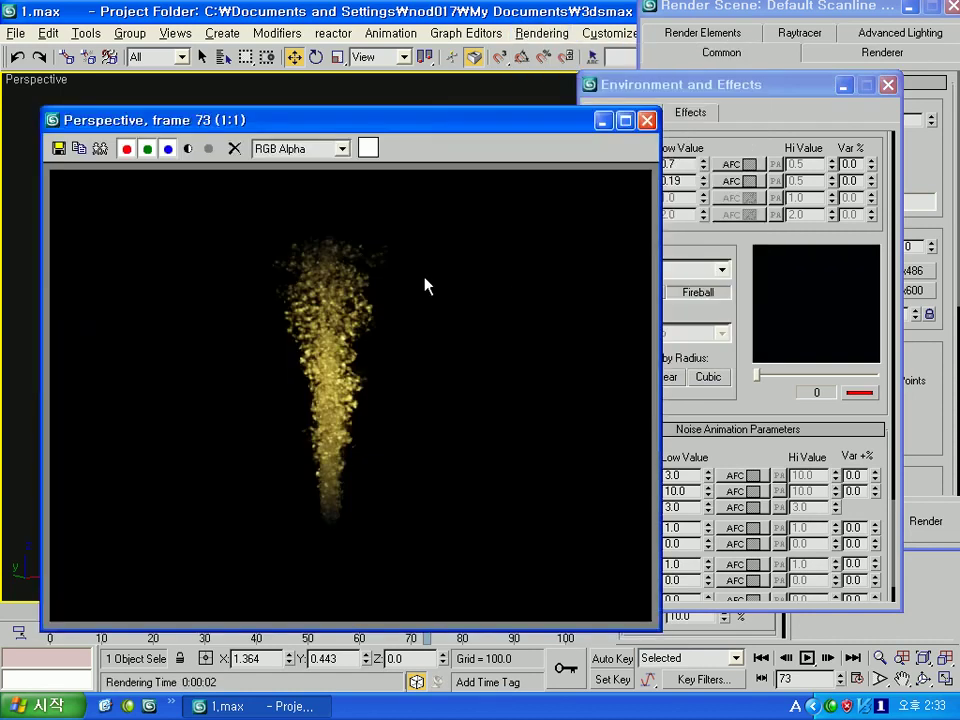
drag(474, 146, 361, 113)
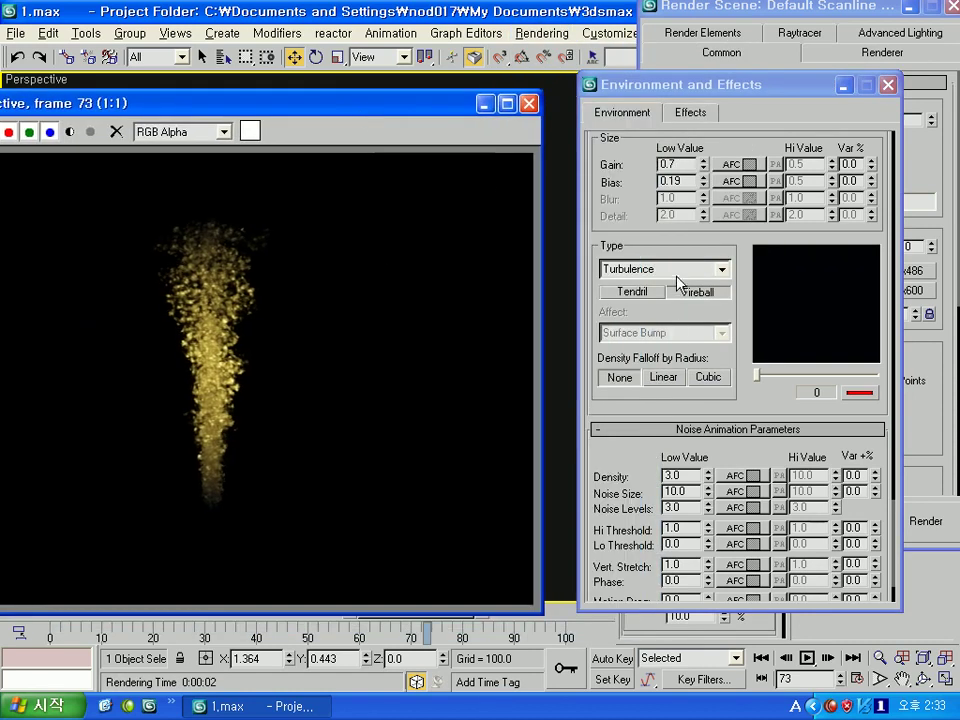
- Try the Smoke noise type with a re-render, then switch the noise type to Fractal
click(716, 276)
click(686, 333)
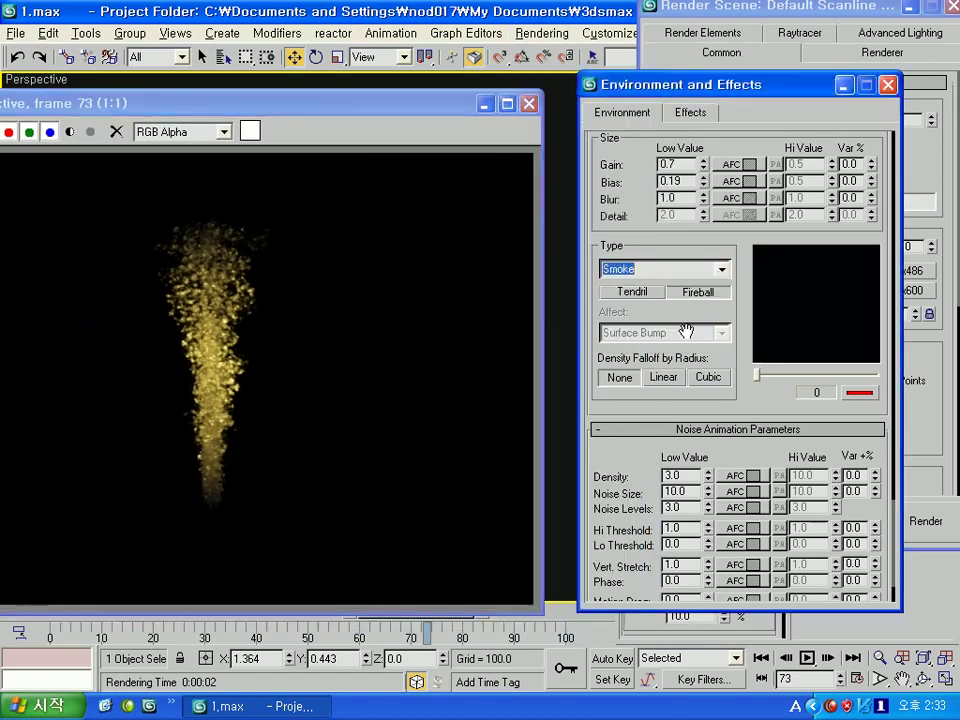
click(920, 450)
scroll(885, 470, down, 1)
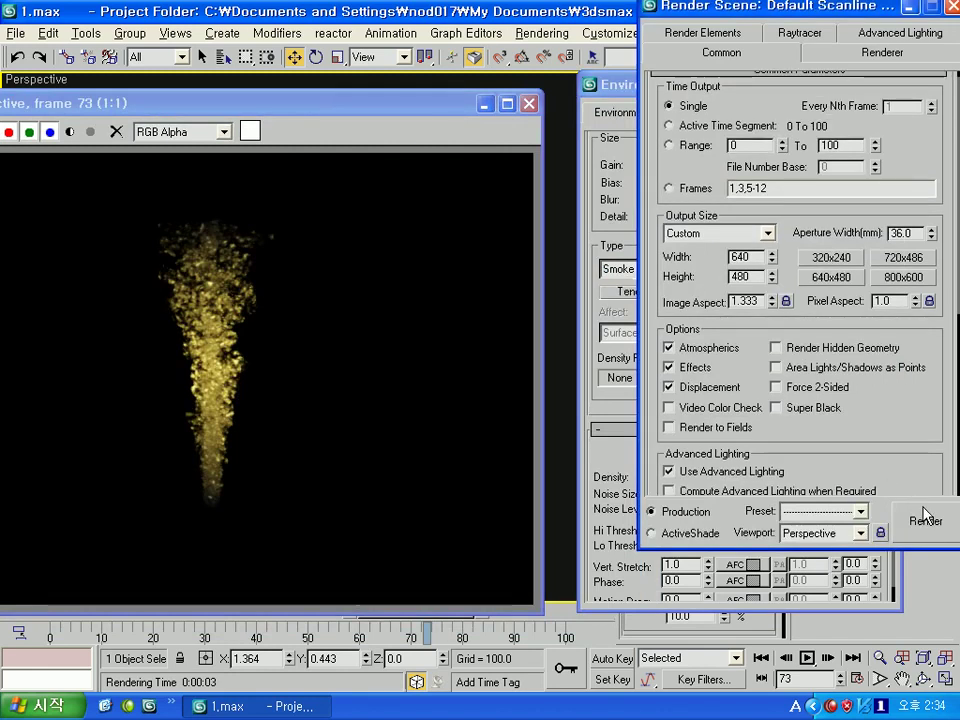
click(602, 456)
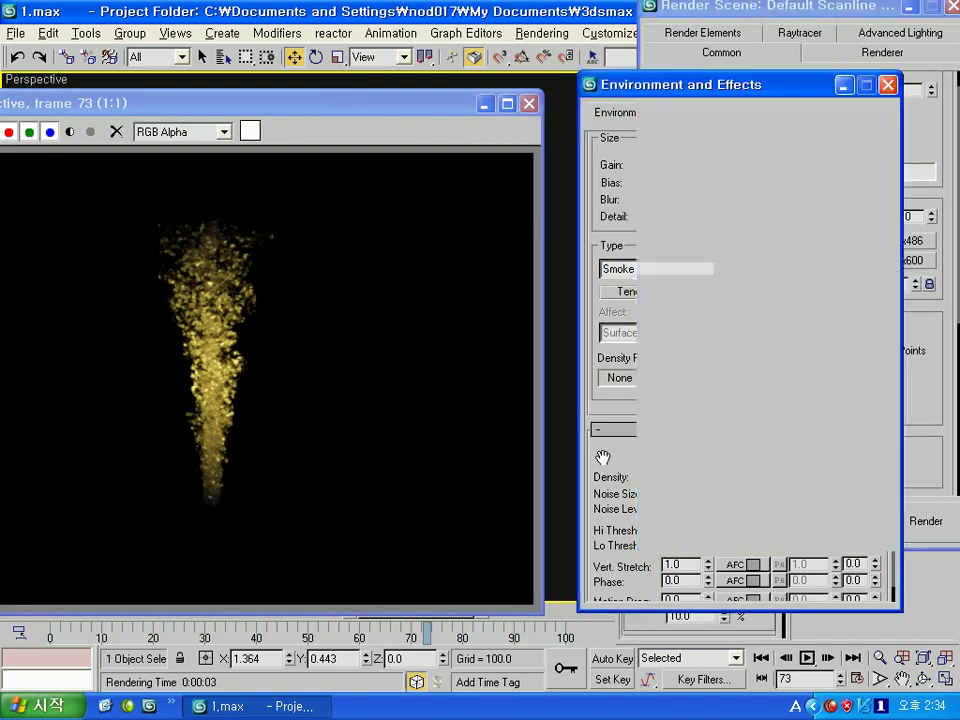
click(705, 268)
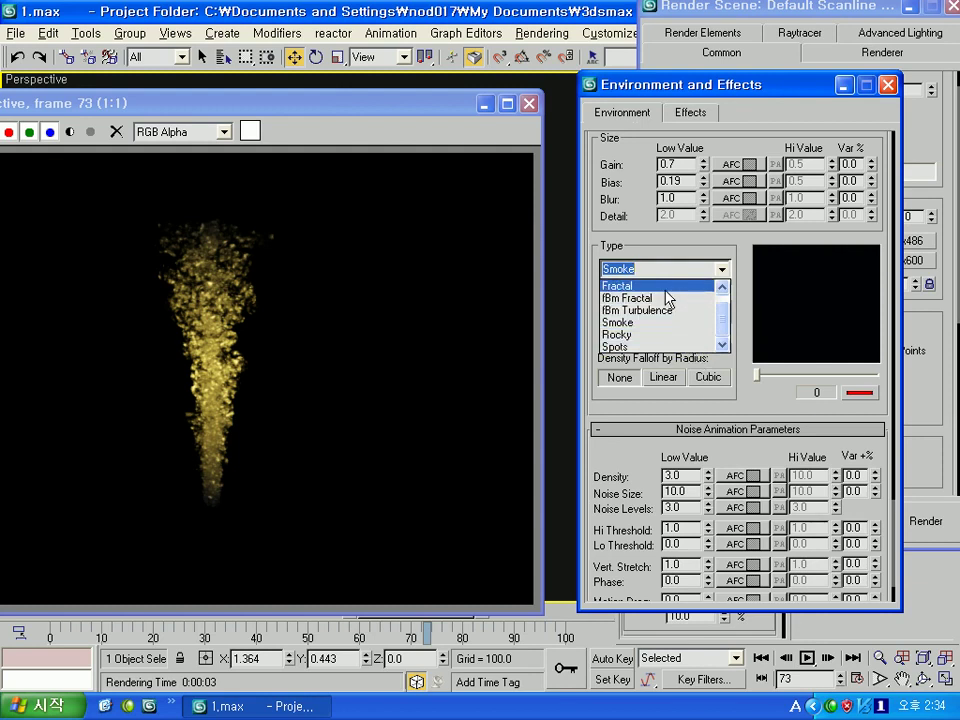
click(667, 294)
drag(648, 484, 639, 331)
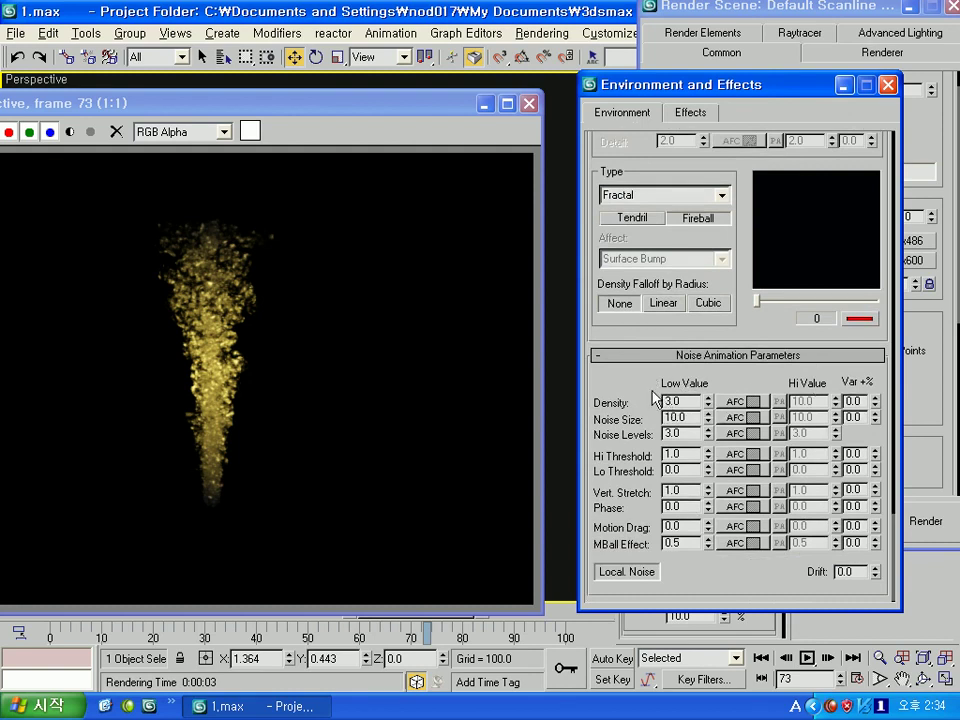
- Lower the noise Density to 0.035, test-rendering frame 73 along the way
mouse_move(707, 420)
mouse_down()
mouse_move(736, 286)
mouse_move(833, 402)
mouse_up()
click(922, 520)
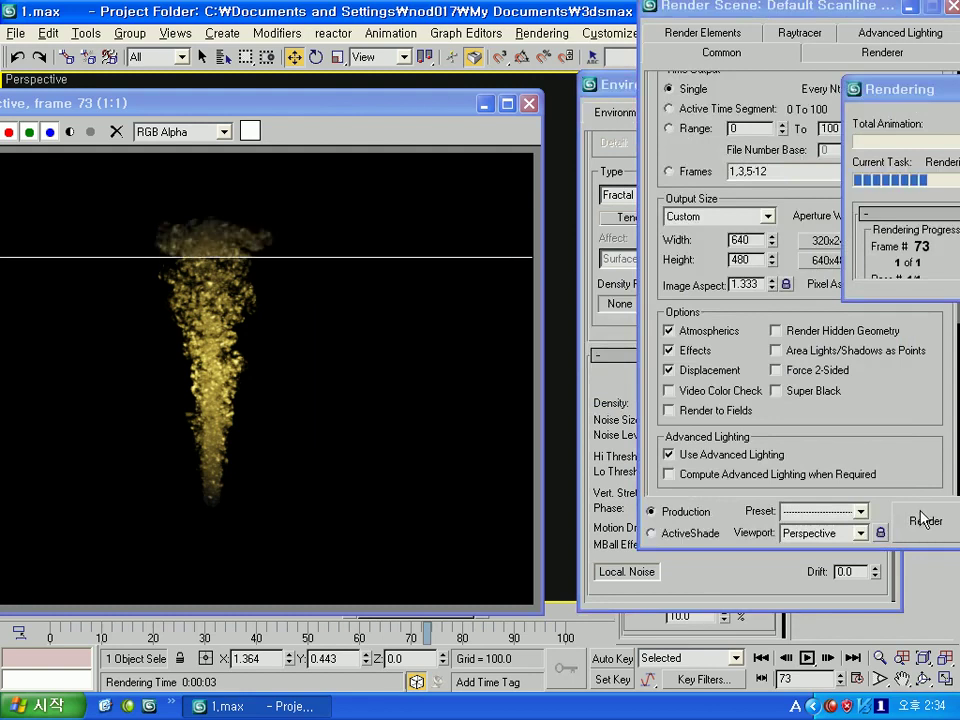
click(624, 390)
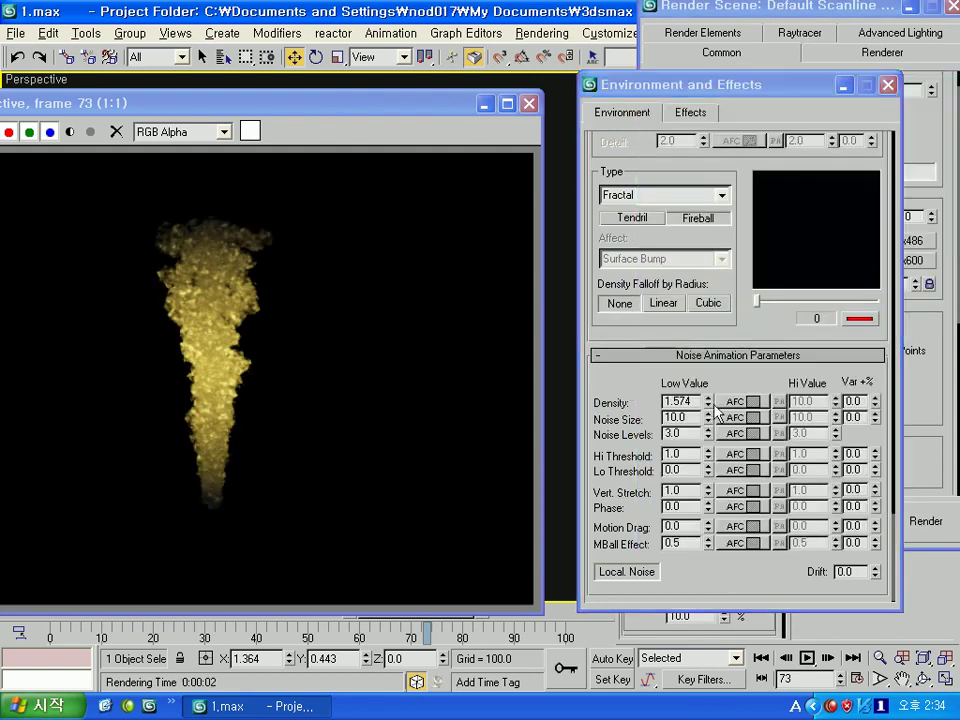
drag(707, 401, 640, 407)
text(0.025)
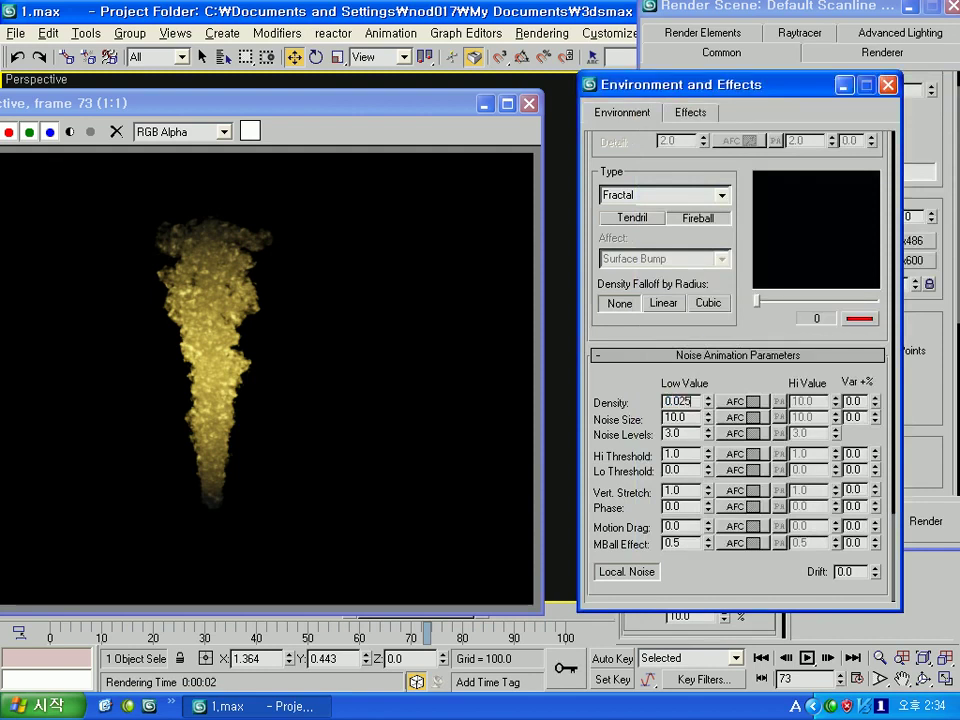
click(928, 523)
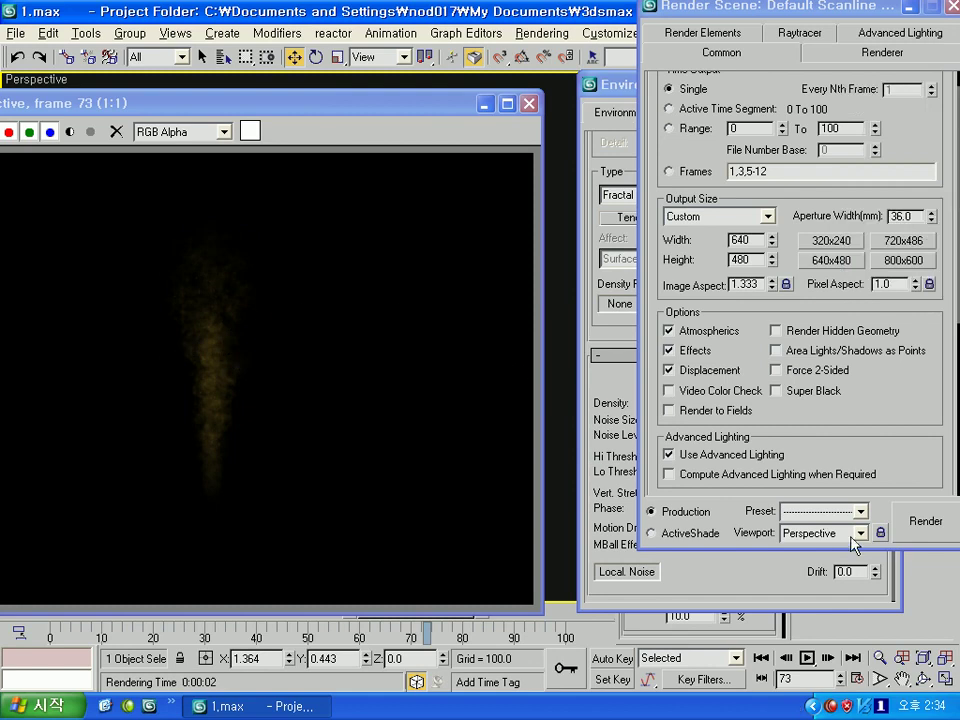
click(620, 440)
text(0.035)
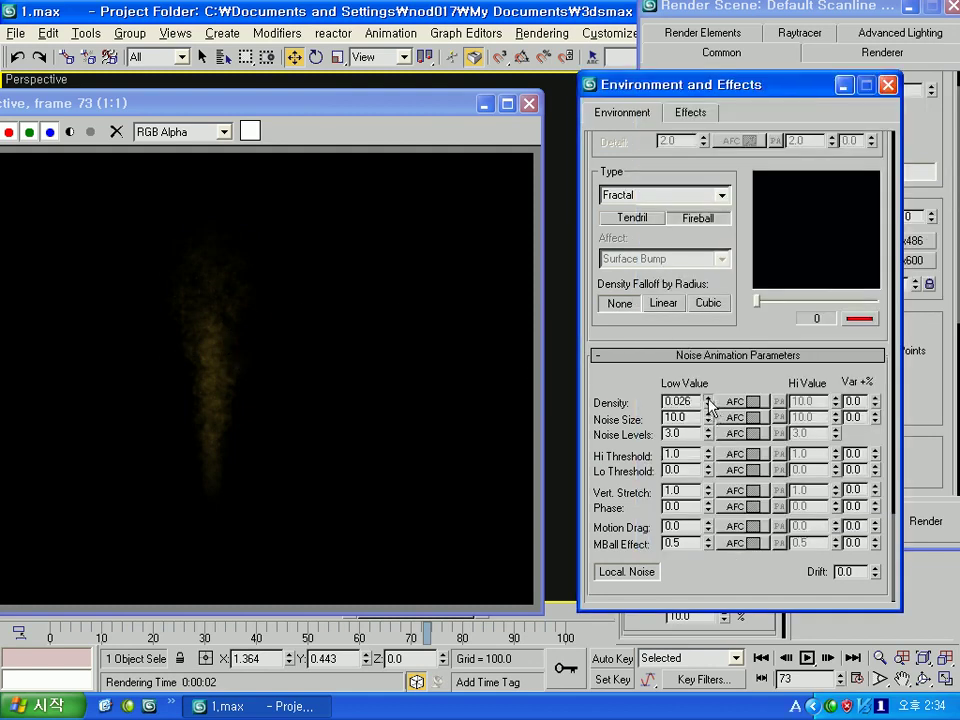
click(708, 413)
- Set Noise Size to 100 and render the softer, fainter plume
drag(691, 416, 636, 418)
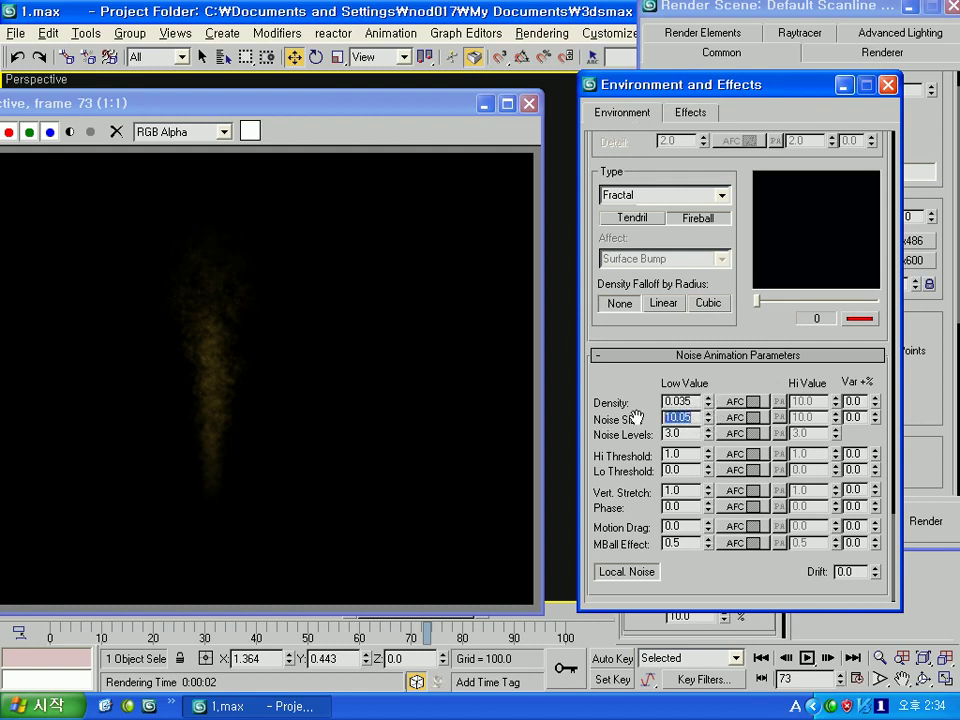
text(100)
key(Return)
click(926, 521)
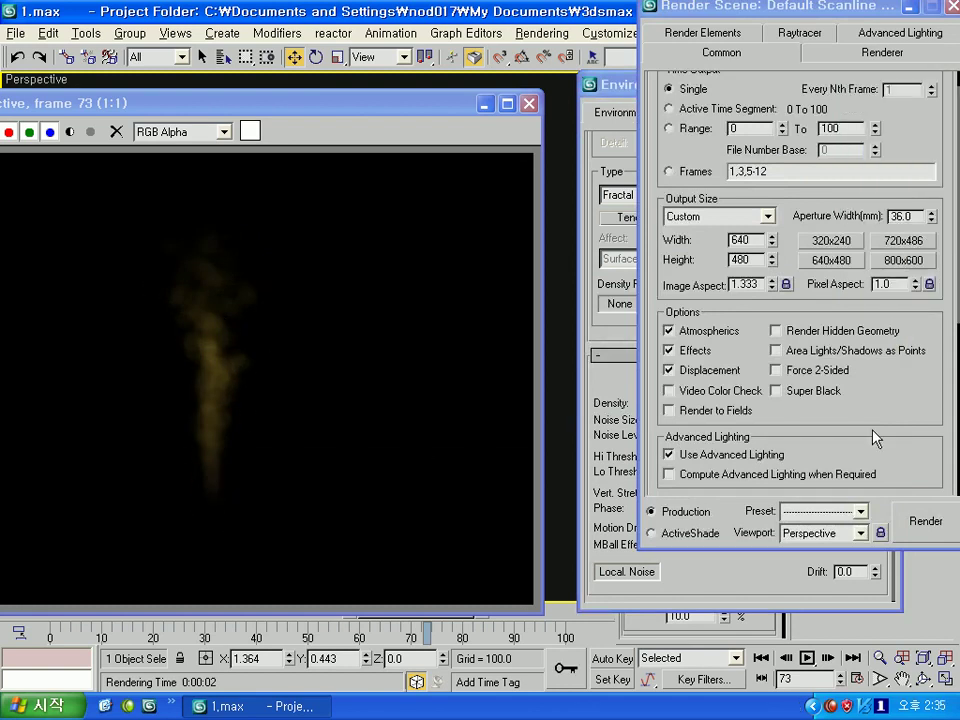
scroll(654, 322, down, 4)
click(636, 425)
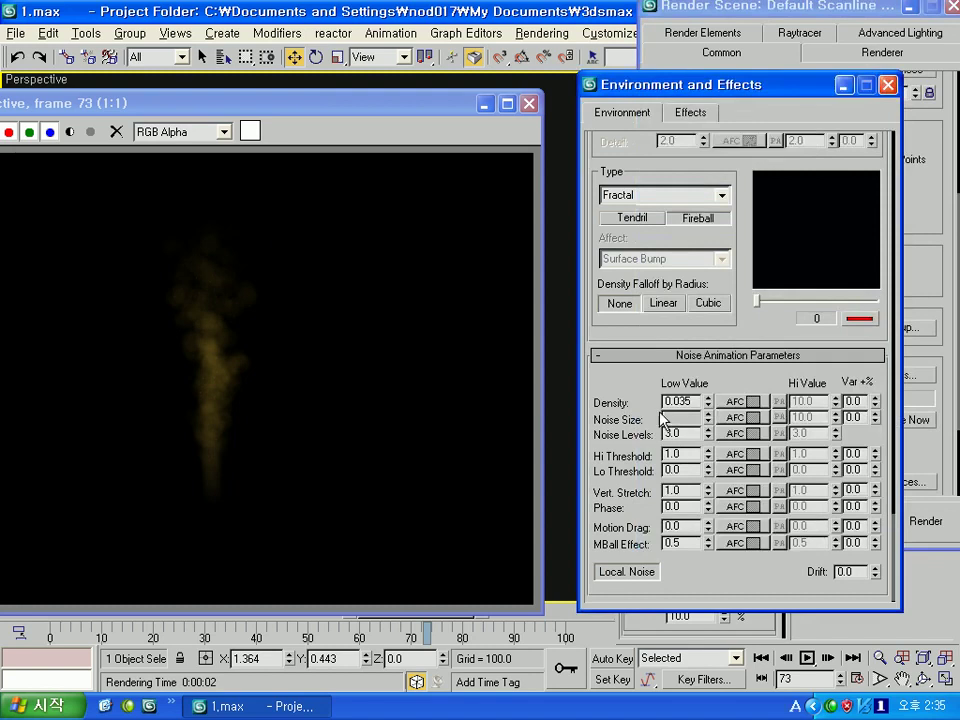
- Reduce Sph. Radius to about 19.9, set Gain 0.62 and Bias 0.66, and render
scroll(640, 402, up, 5)
scroll(621, 428, up, 5)
scroll(640, 380, up, 1)
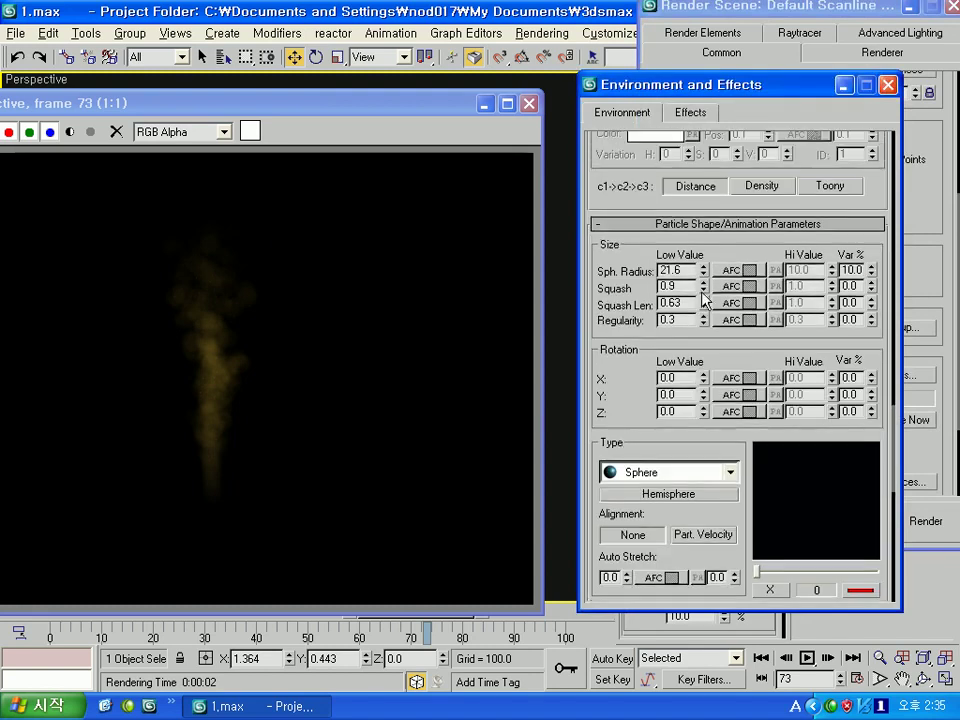
drag(706, 272, 705, 272)
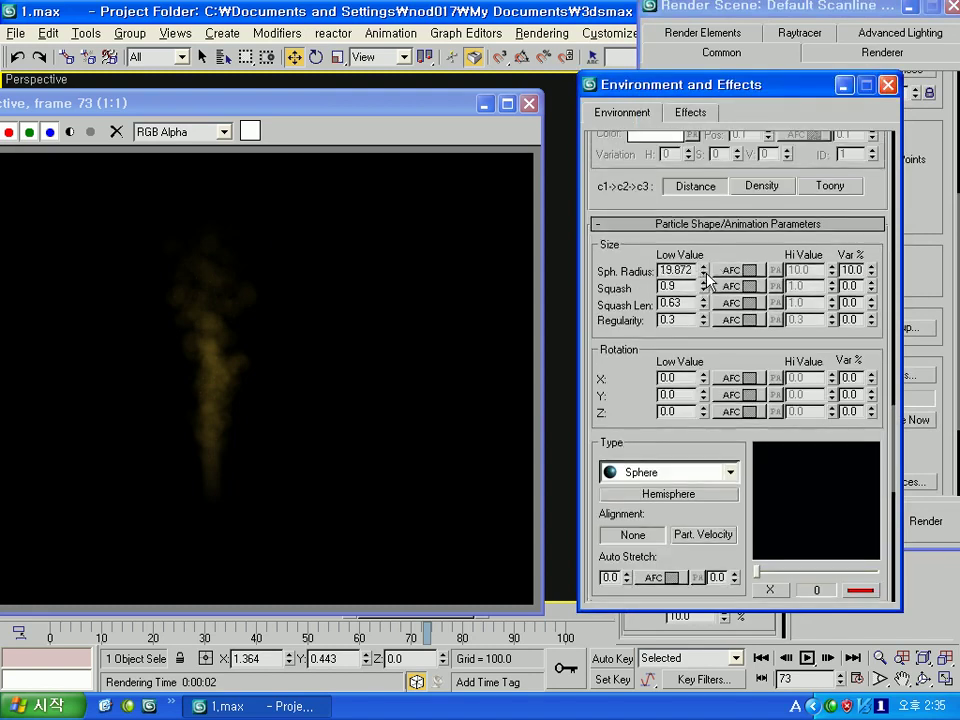
scroll(690, 310, up, 3)
scroll(670, 340, up, 3)
scroll(650, 370, down, 6)
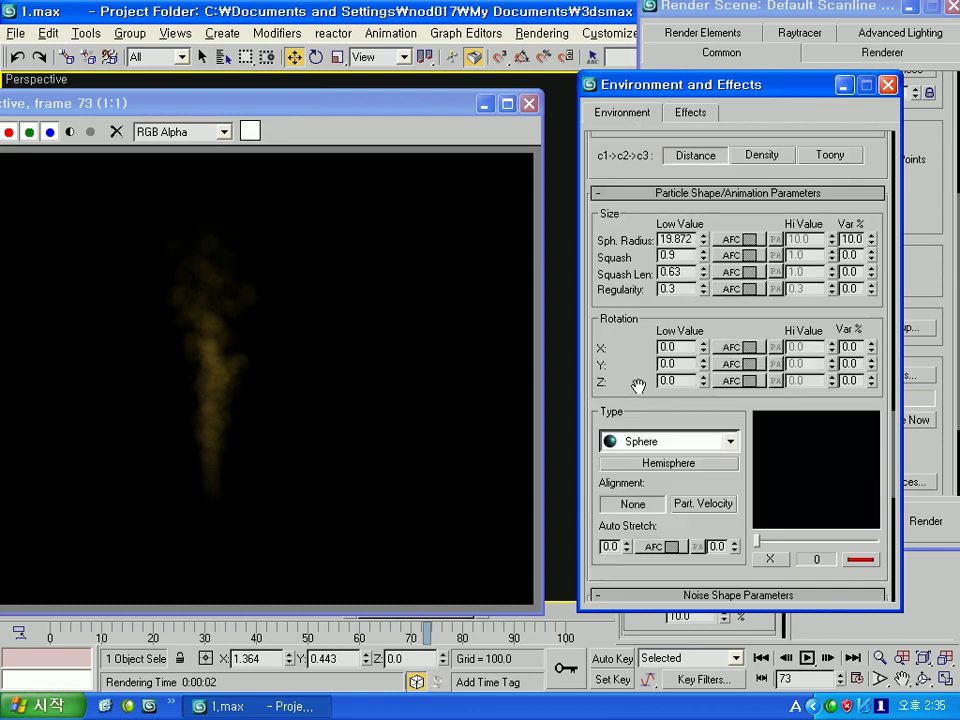
scroll(637, 382, down, 6)
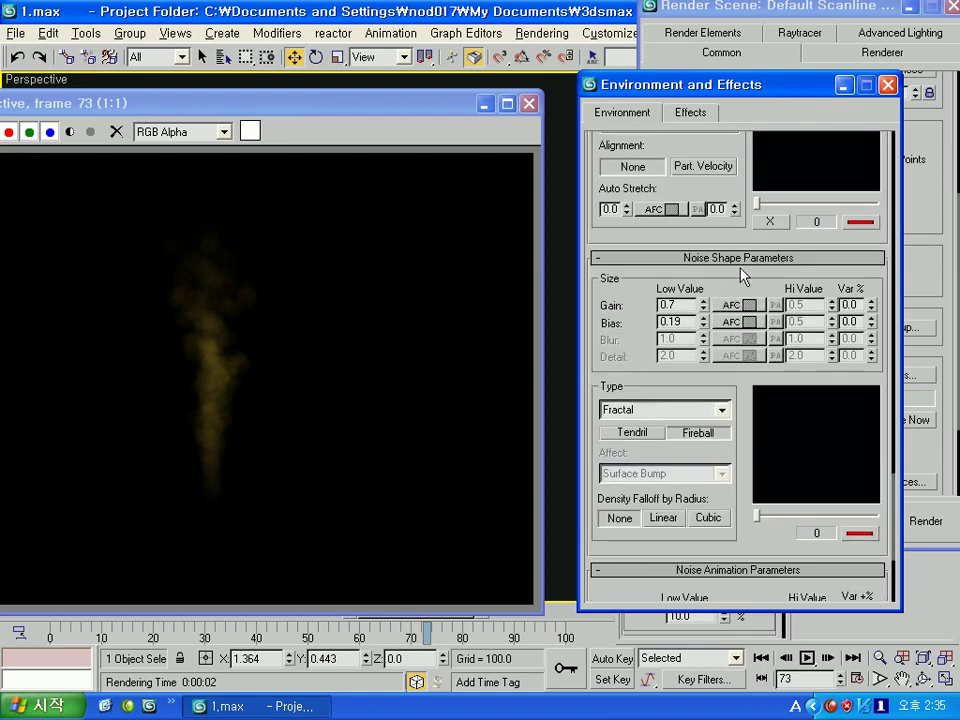
mouse_move(704, 306)
mouse_down()
mouse_move(704, 324)
mouse_move(704, 292)
mouse_up()
click(928, 521)
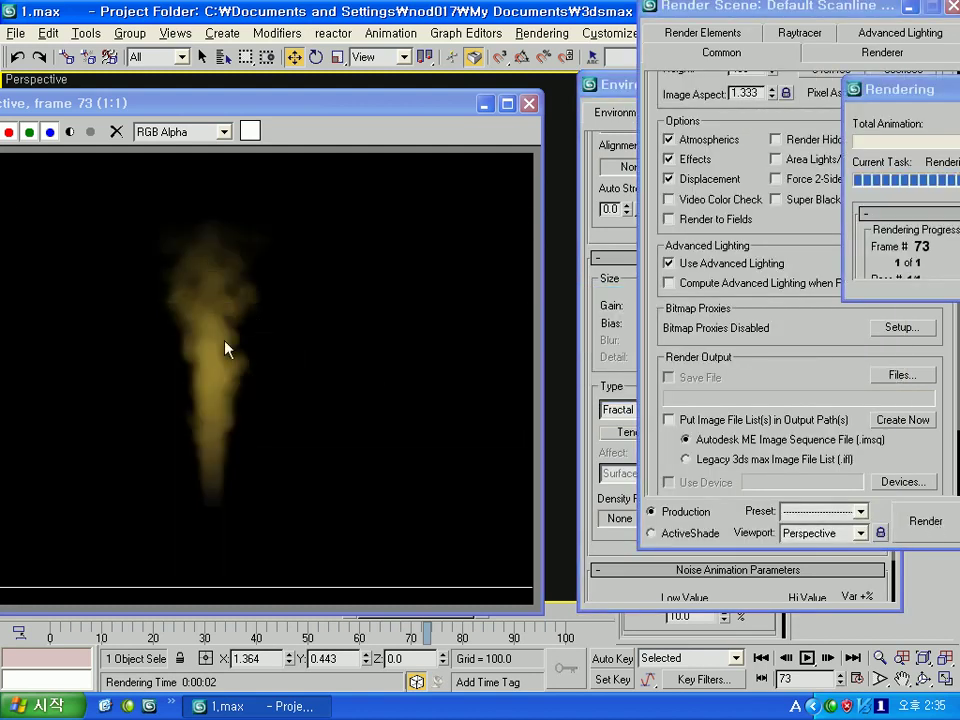
- Reopen the last rendered frame with Show Last Rendering to compare
click(614, 304)
click(528, 103)
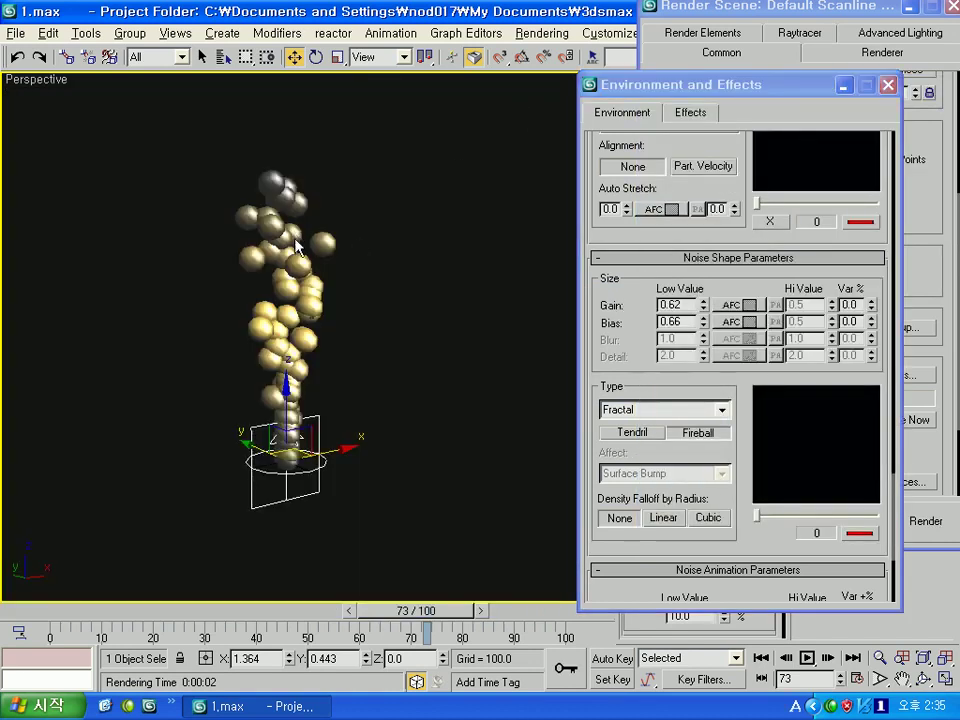
click(542, 33)
click(614, 298)
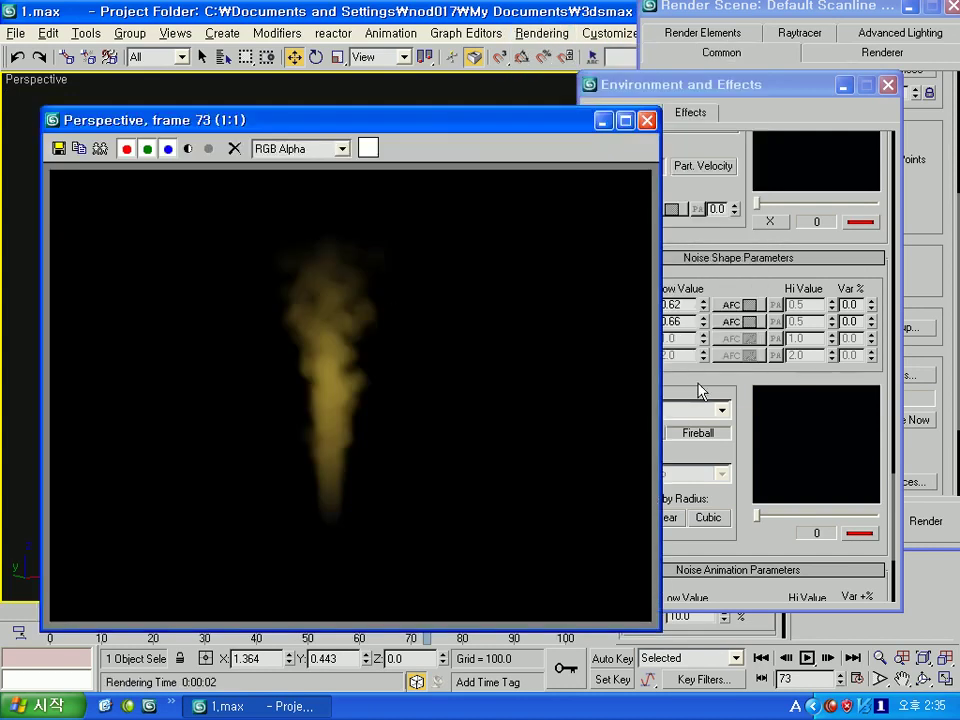
click(700, 391)
scroll(664, 309, down, 5)
- Enable an animated curve on the noise Density parameter
scroll(656, 425, down, 2)
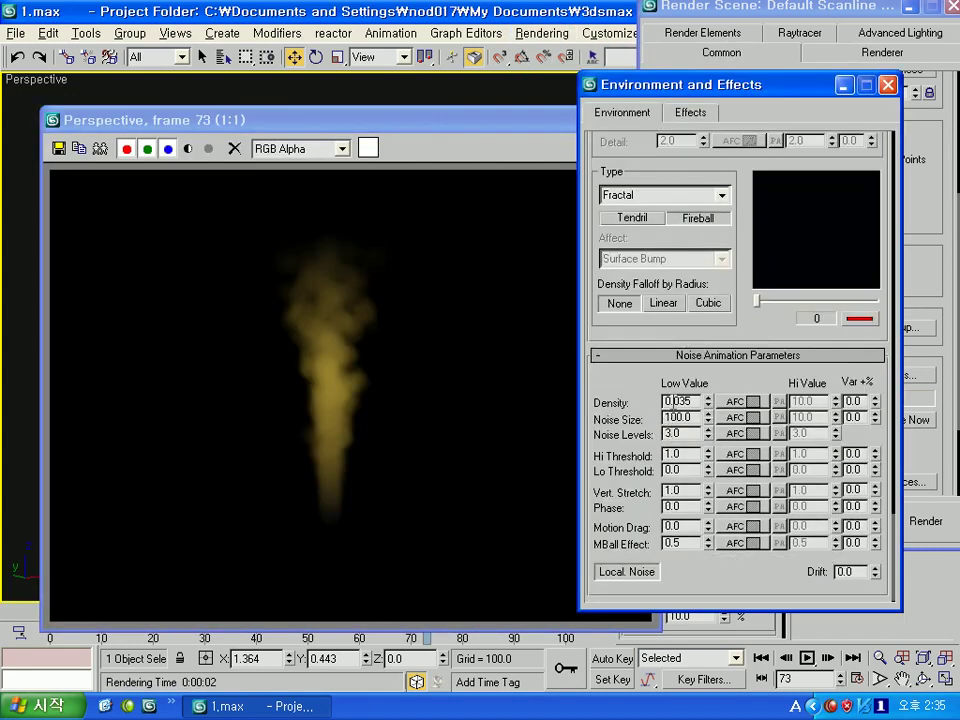
scroll(668, 401, up, 1)
scroll(656, 392, up, 2)
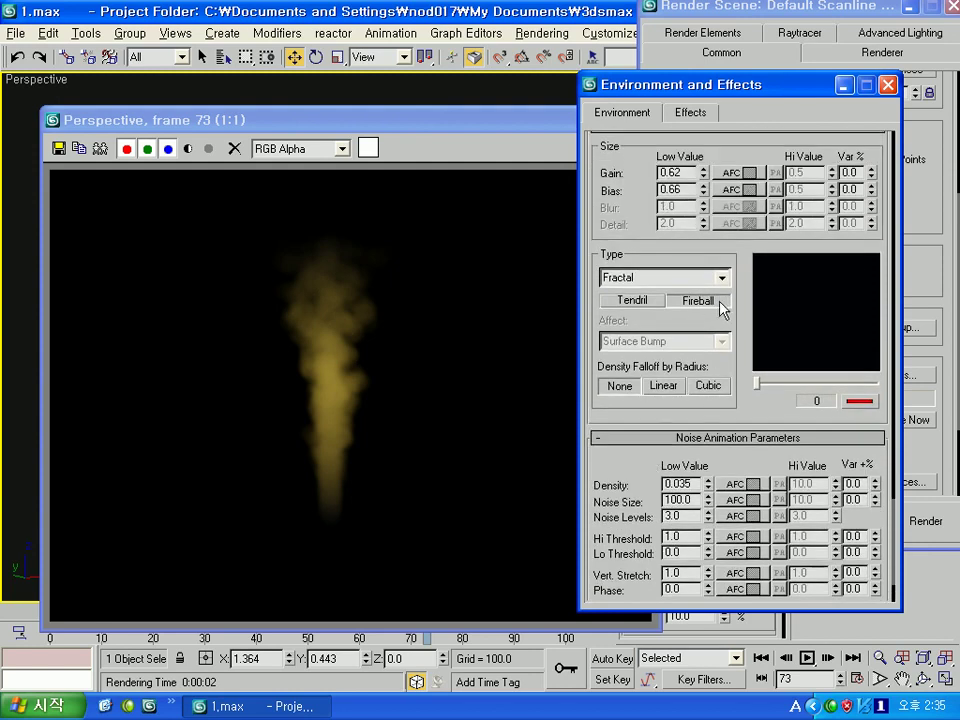
mouse_move(644, 215)
mouse_down()
mouse_move(636, 159)
mouse_move(608, 111)
mouse_up()
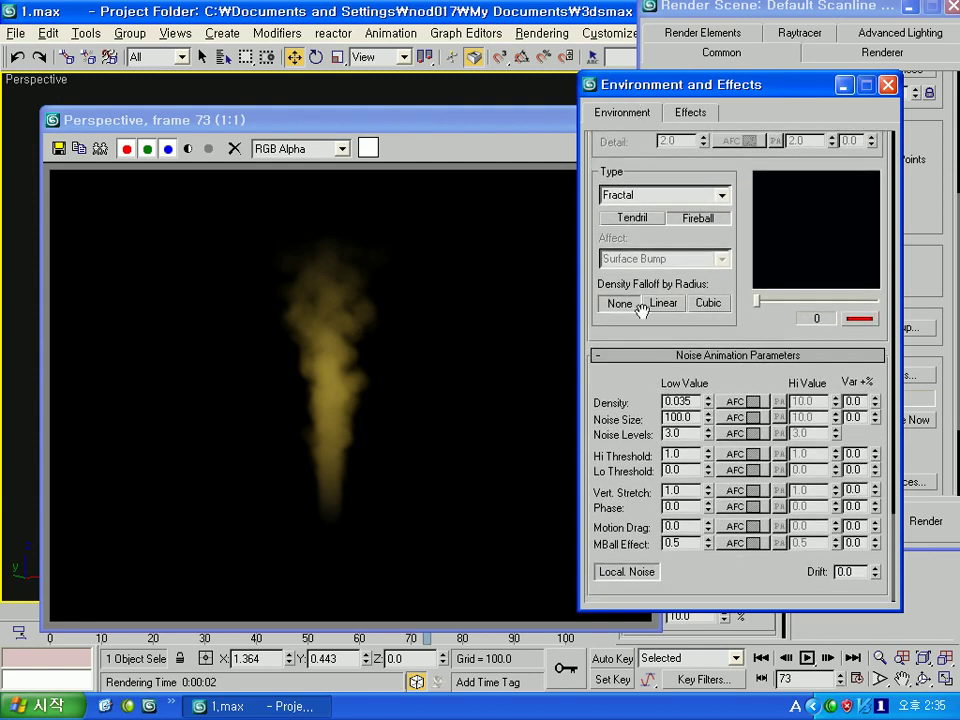
right_click(780, 402)
key(Escape)
right_click(754, 403)
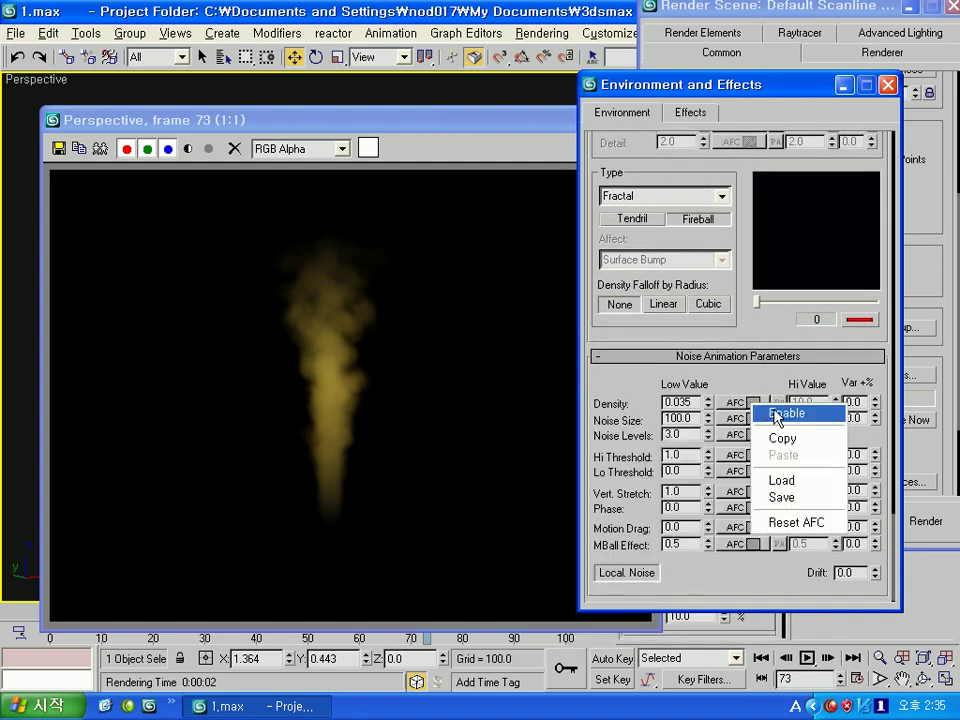
click(780, 413)
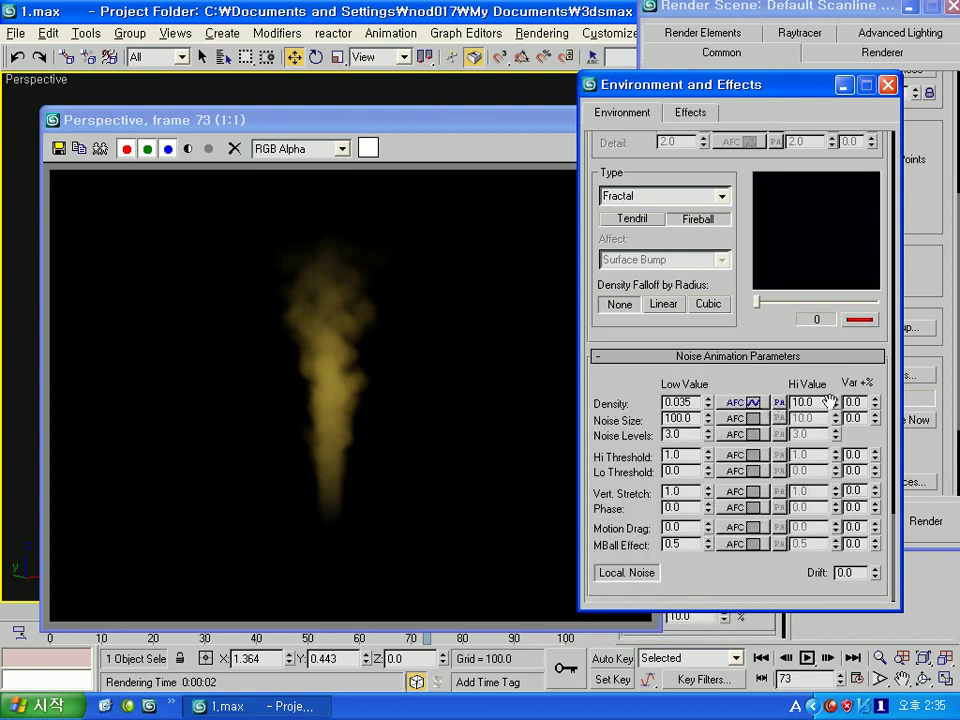
- Preview and disable the Density curve, lower Noise Levels to about 1.3, and re-render frame 73
drag(769, 307, 746, 297)
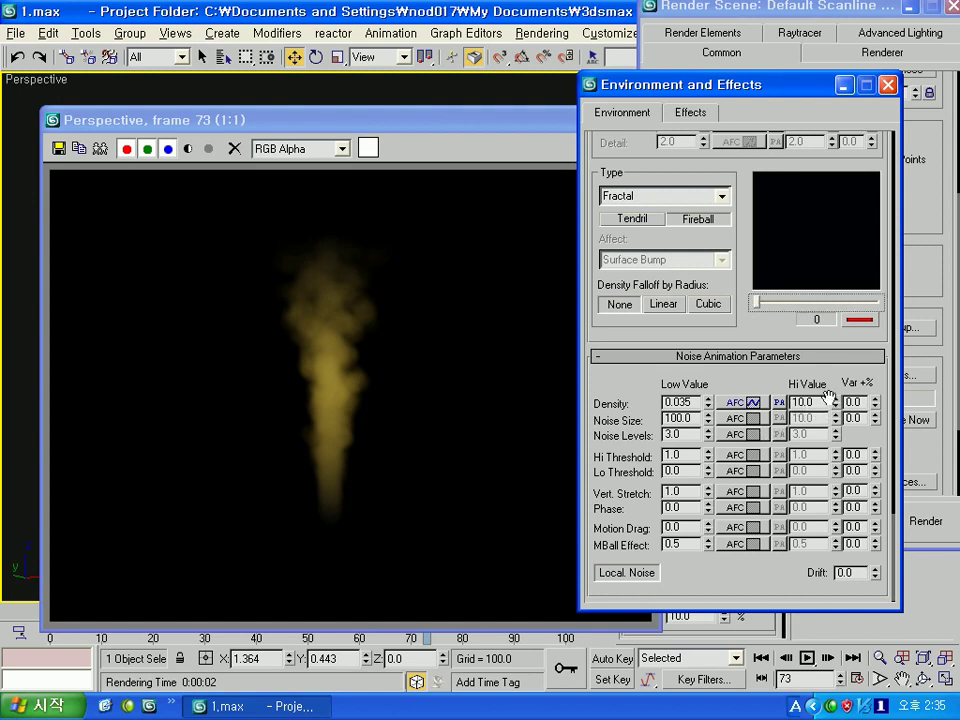
right_click(766, 405)
click(772, 409)
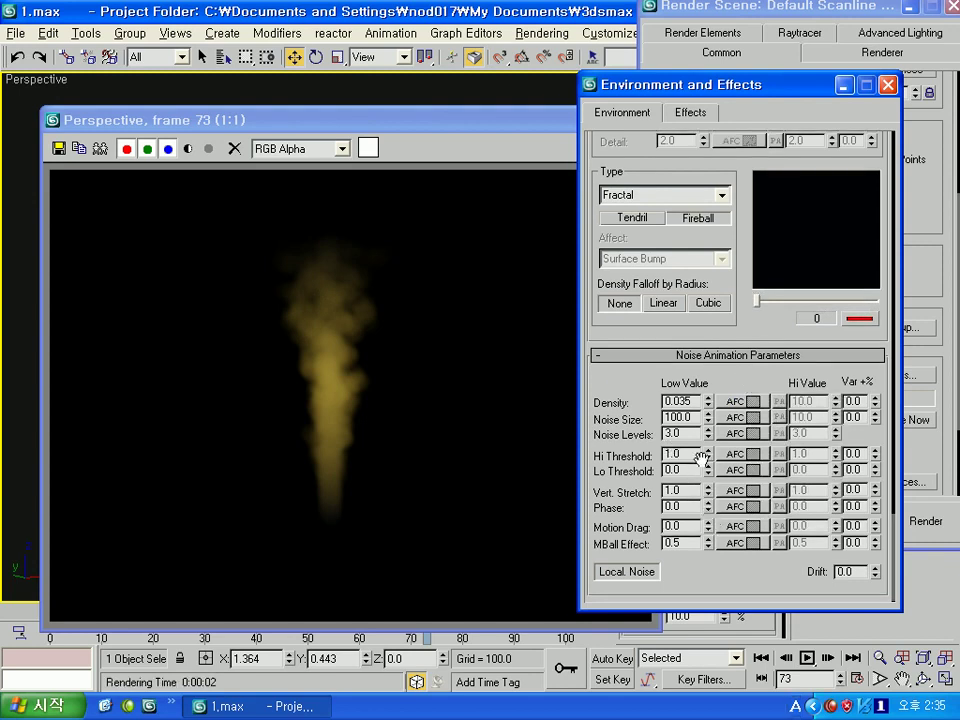
drag(709, 440, 708, 447)
click(922, 521)
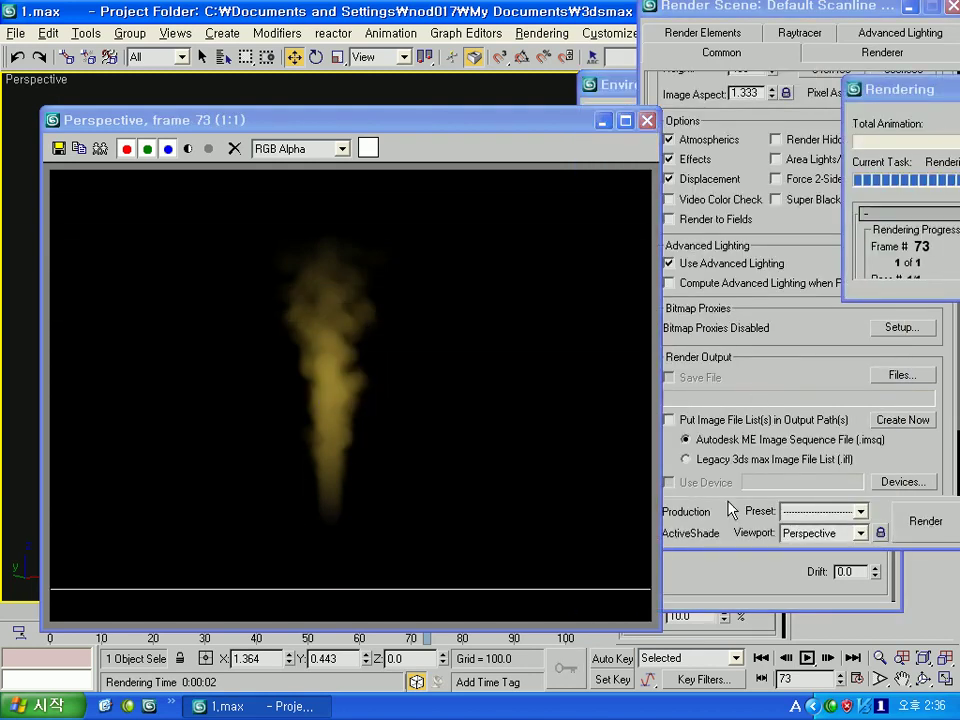
- Move to frame 15 of the animation and render it
scroll(638, 424, up, 1)
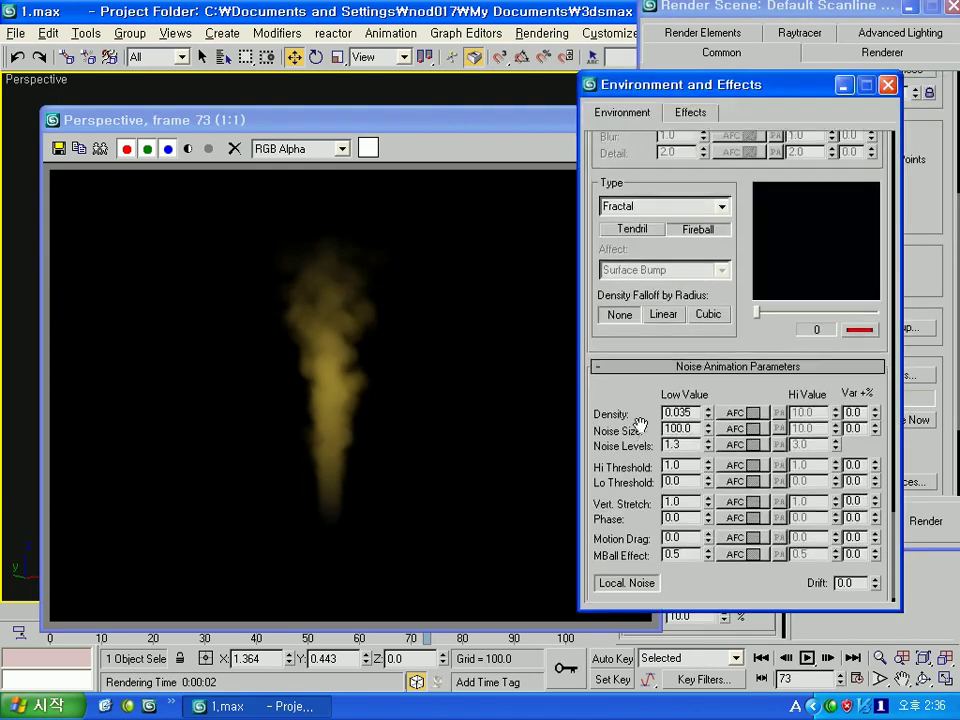
scroll(638, 499, up, 2)
scroll(640, 456, up, 5)
scroll(640, 451, up, 4)
scroll(638, 452, up, 2)
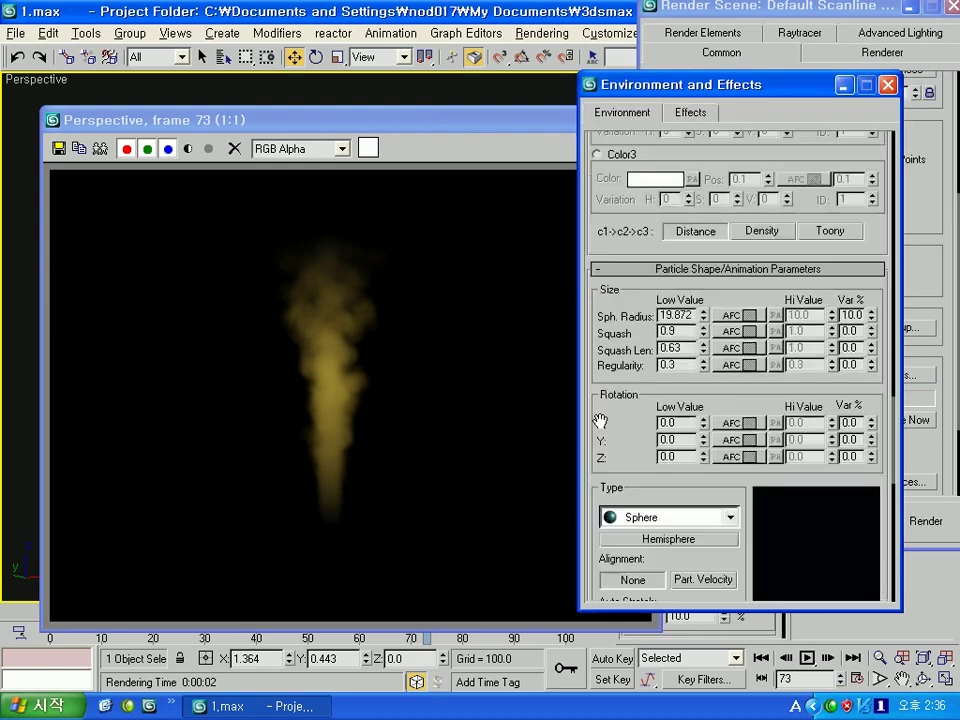
scroll(600, 422, up, 5)
scroll(621, 435, up, 3)
scroll(617, 435, up, 4)
scroll(621, 435, up, 5)
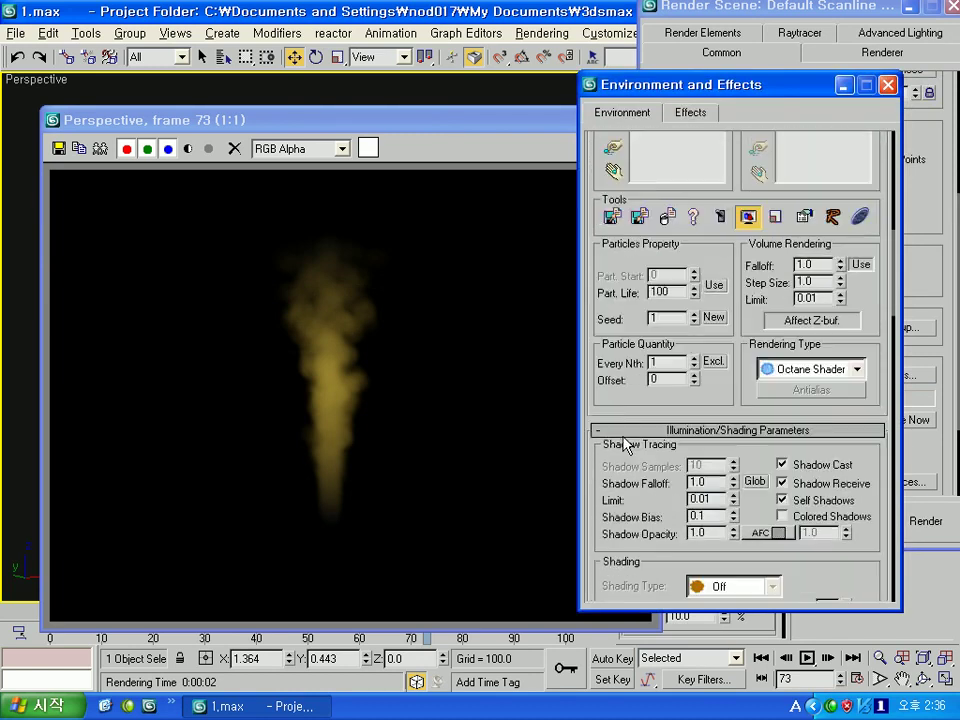
scroll(621, 435, up, 1)
drag(332, 120, 322, 20)
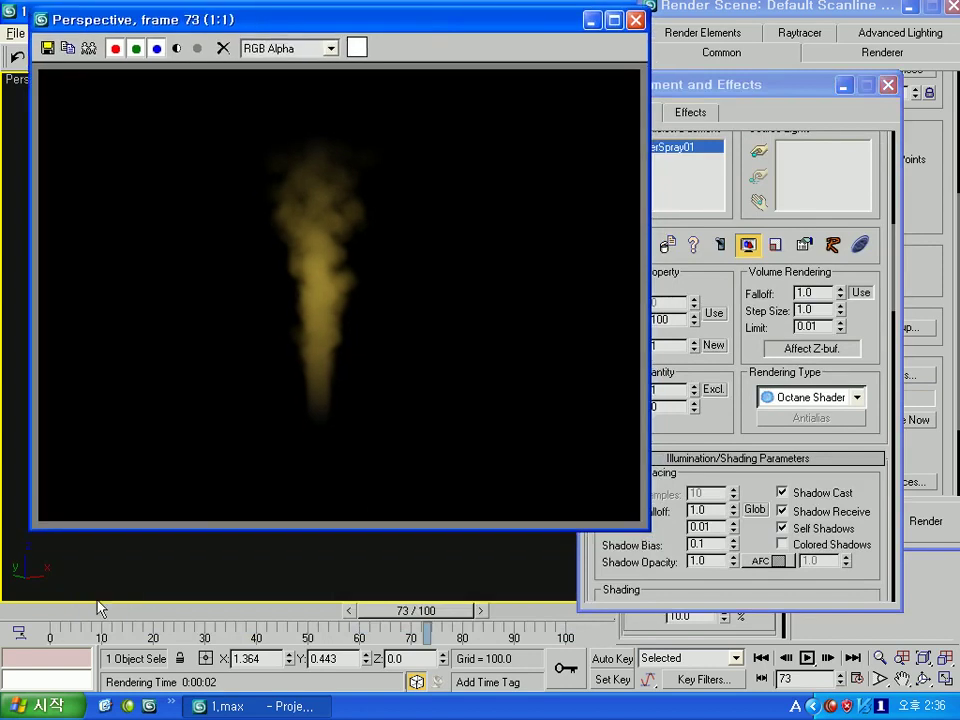
drag(90, 610, 147, 620)
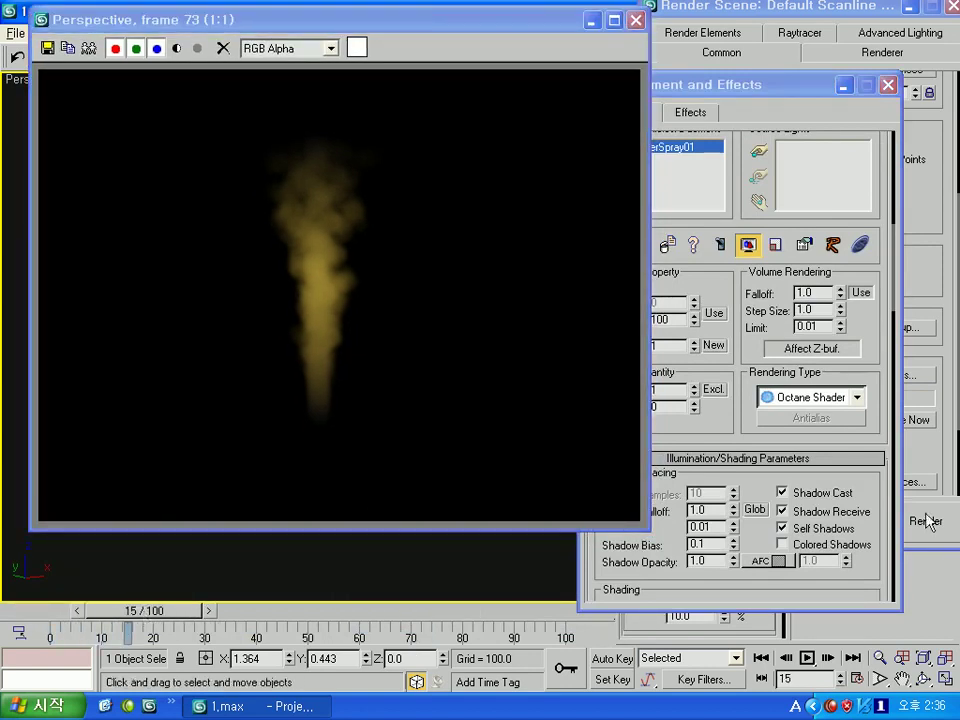
click(926, 520)
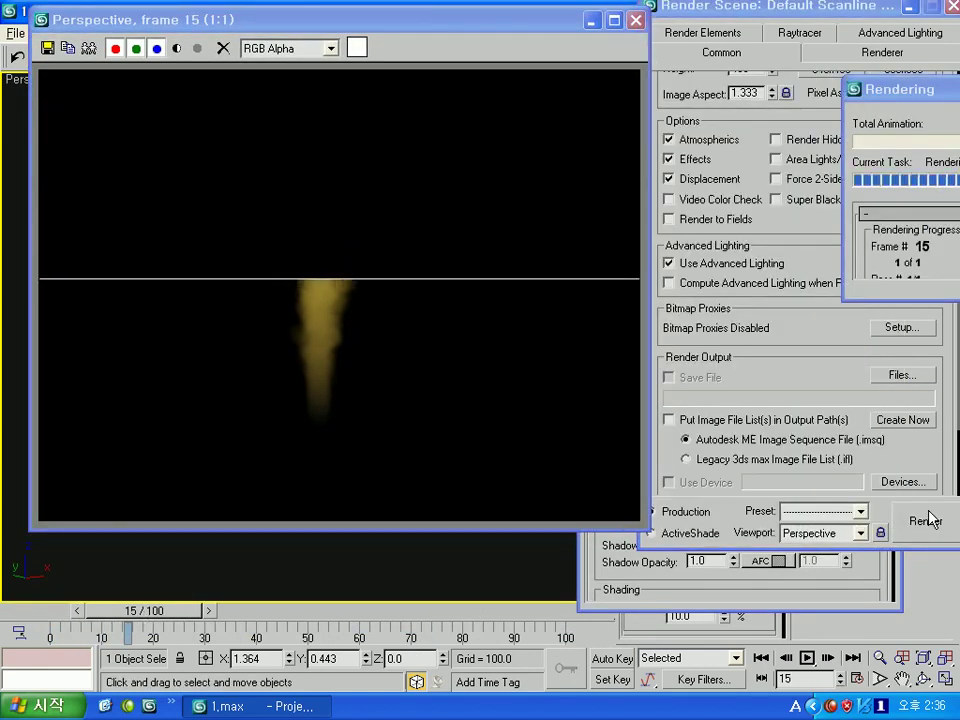
- Render frames 45 and 89, then bring the AfterBurn settings back
drag(143, 610, 284, 610)
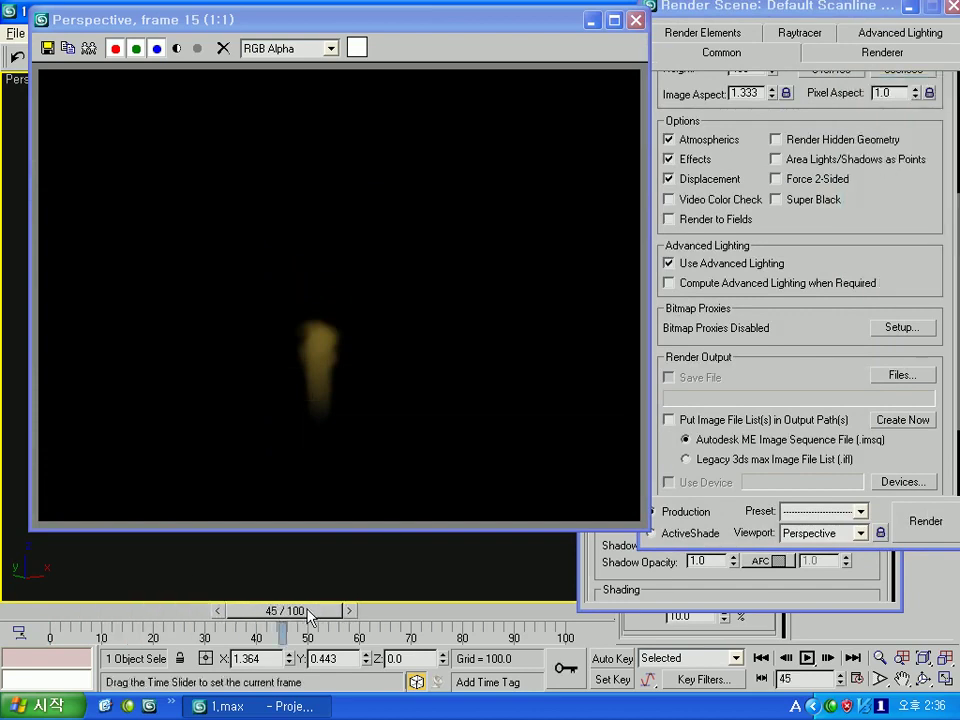
click(921, 522)
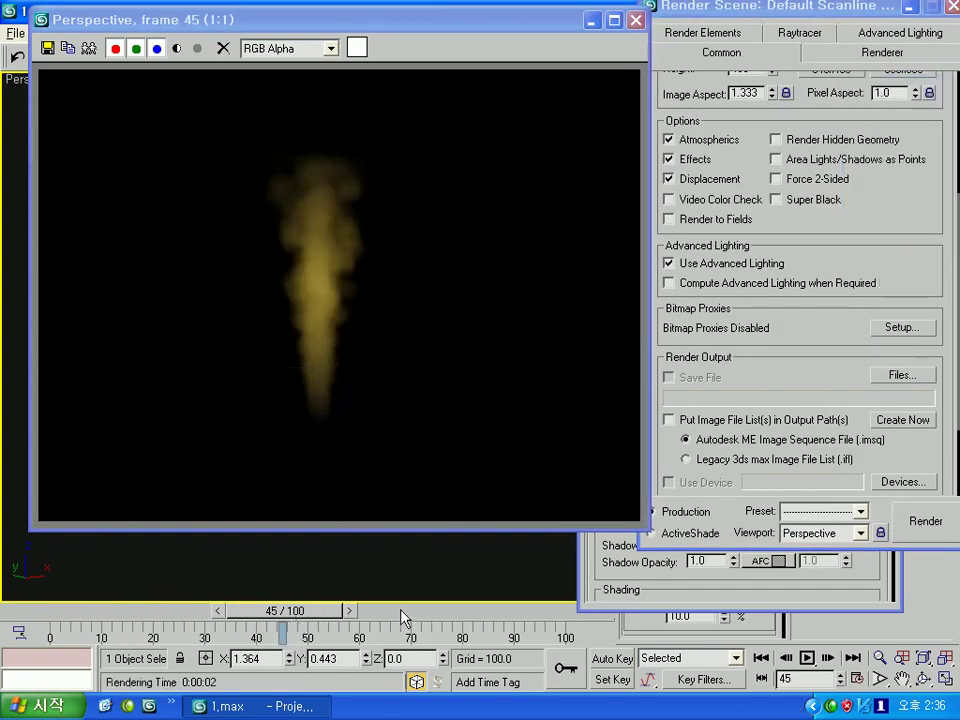
drag(405, 612, 509, 612)
click(926, 521)
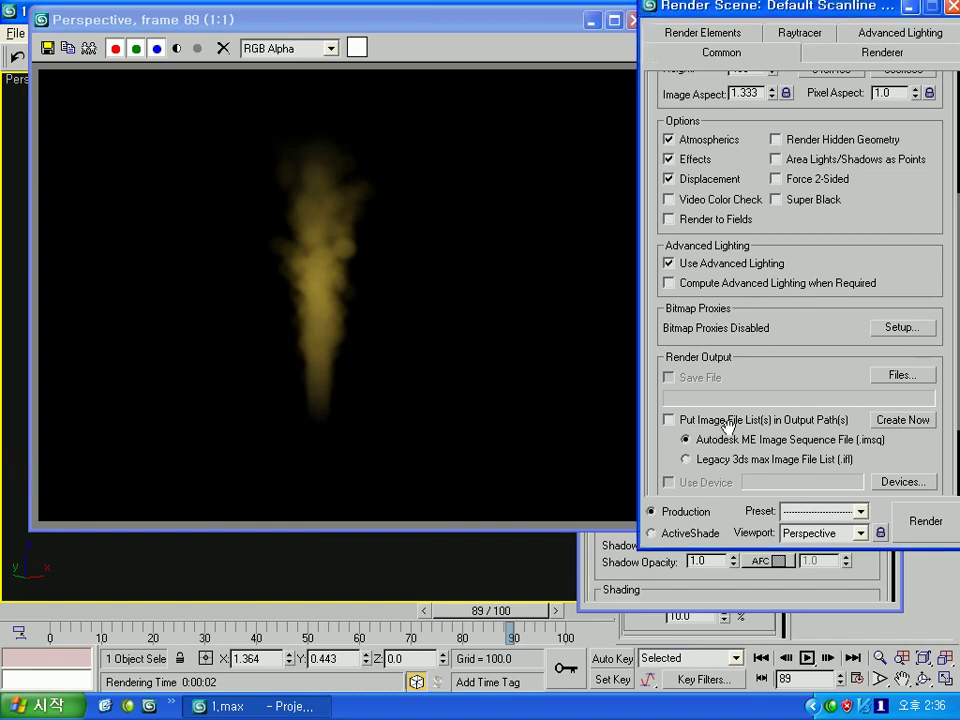
click(720, 575)
scroll(707, 274, up, 3)
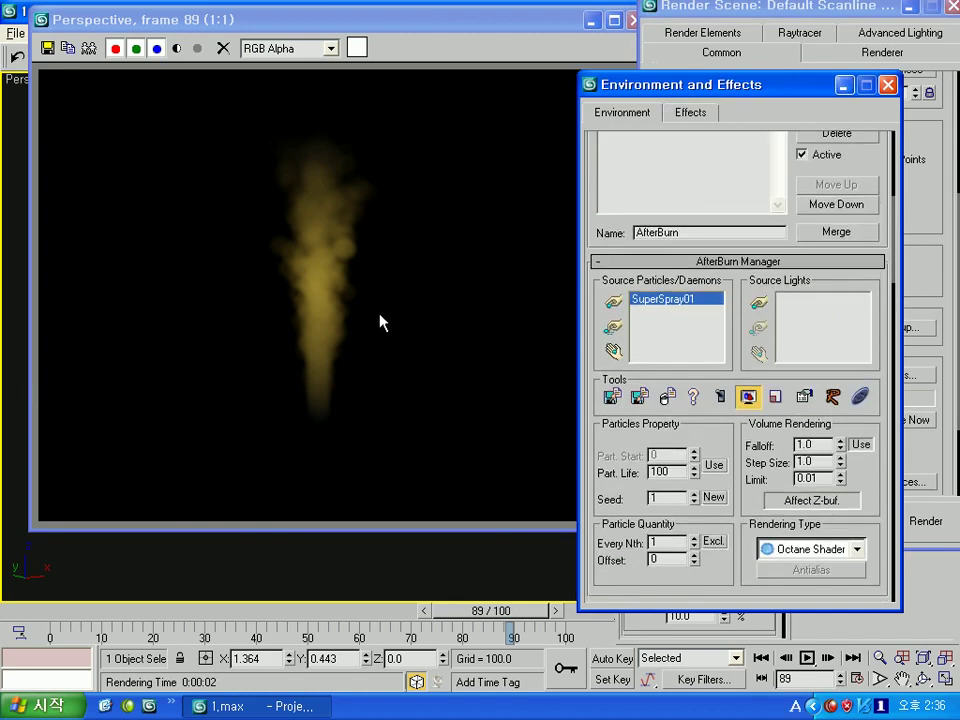
key(super+e)
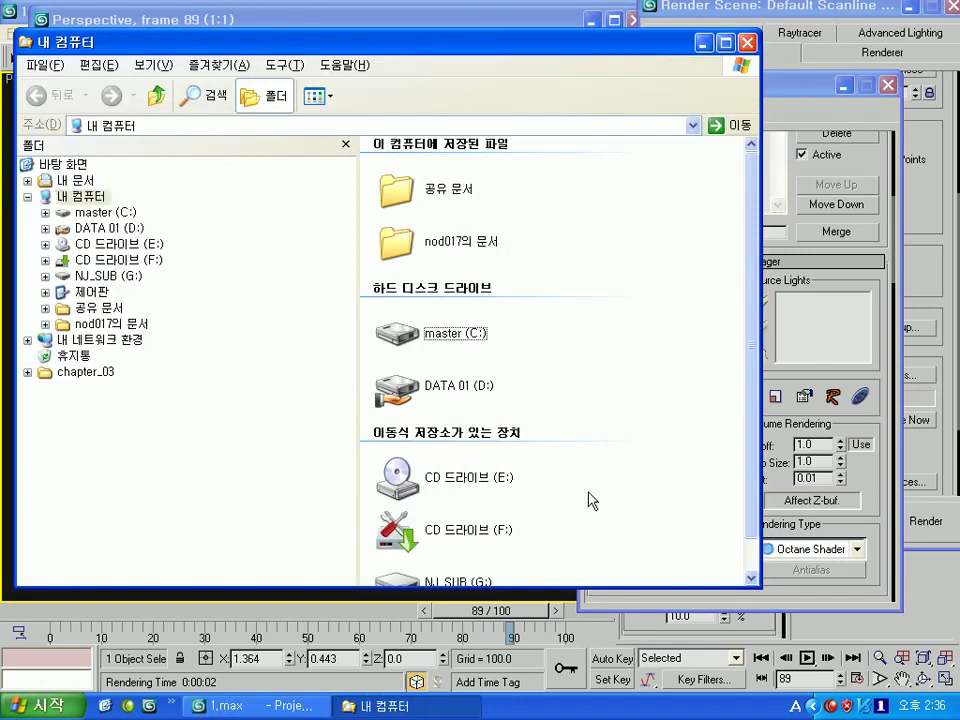
scroll(550, 505, down, 1)
double_click(470, 547)
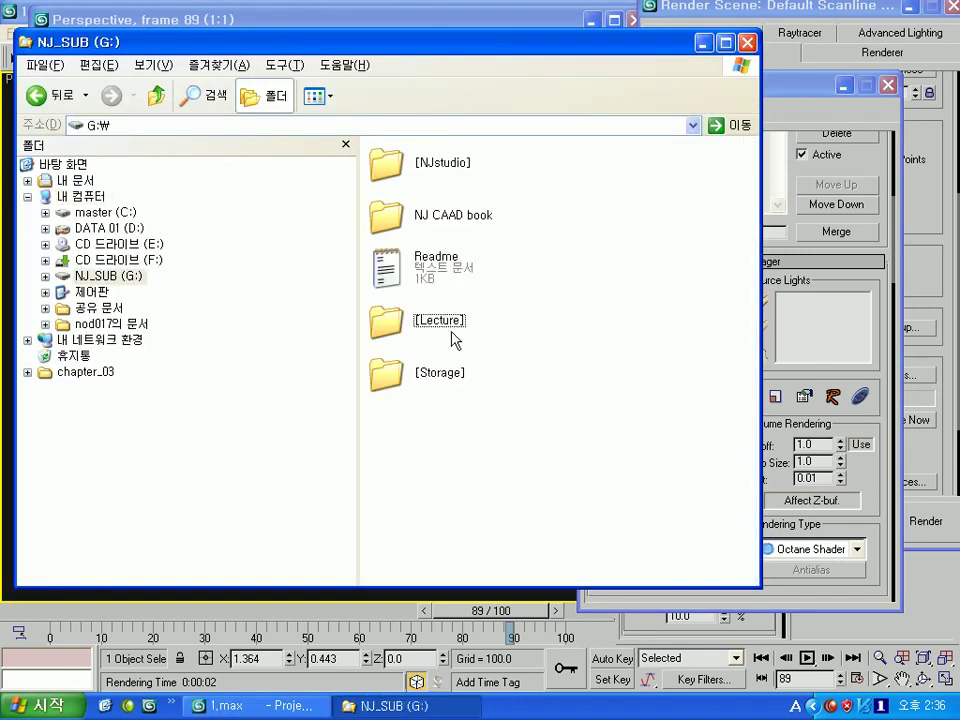
double_click(437, 373)
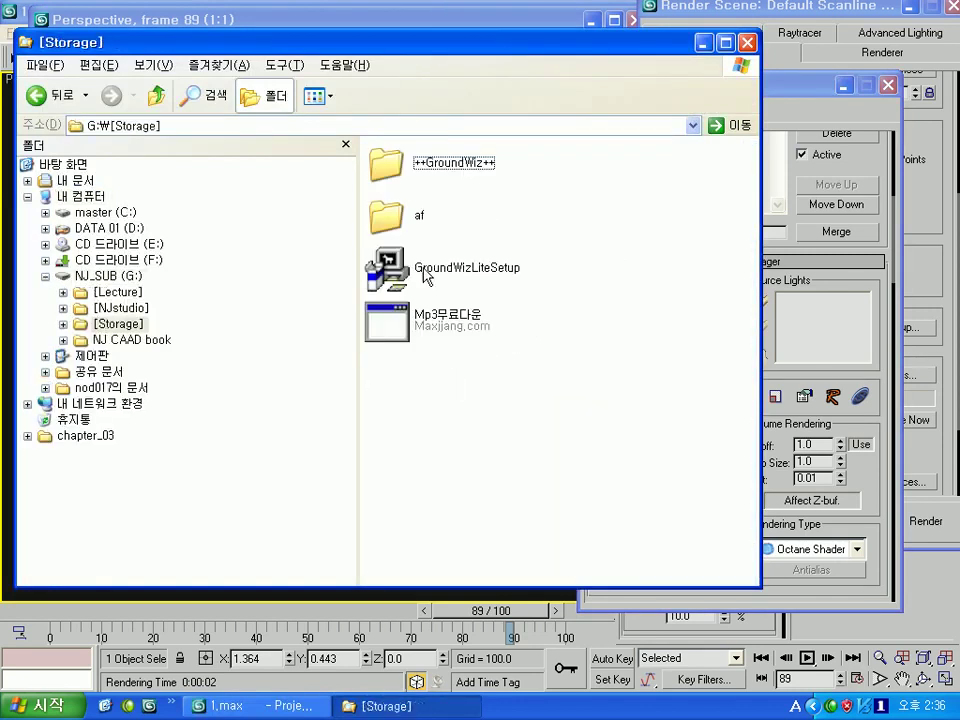
key(BackSpace)
double_click(447, 225)
key(BackSpace)
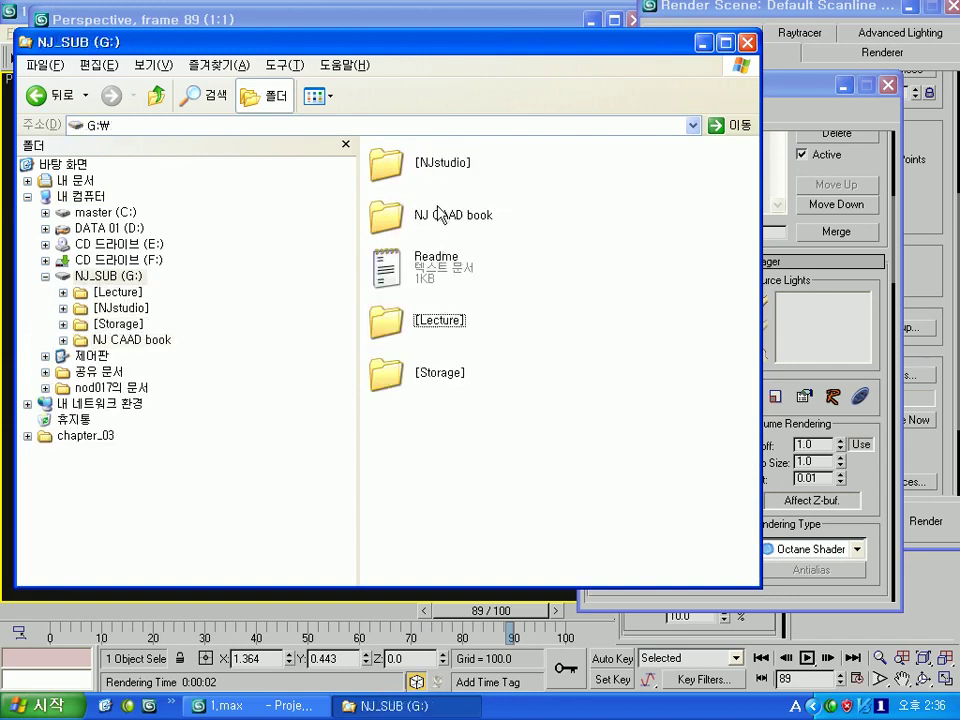
double_click(430, 167)
scroll(518, 360, down, 1)
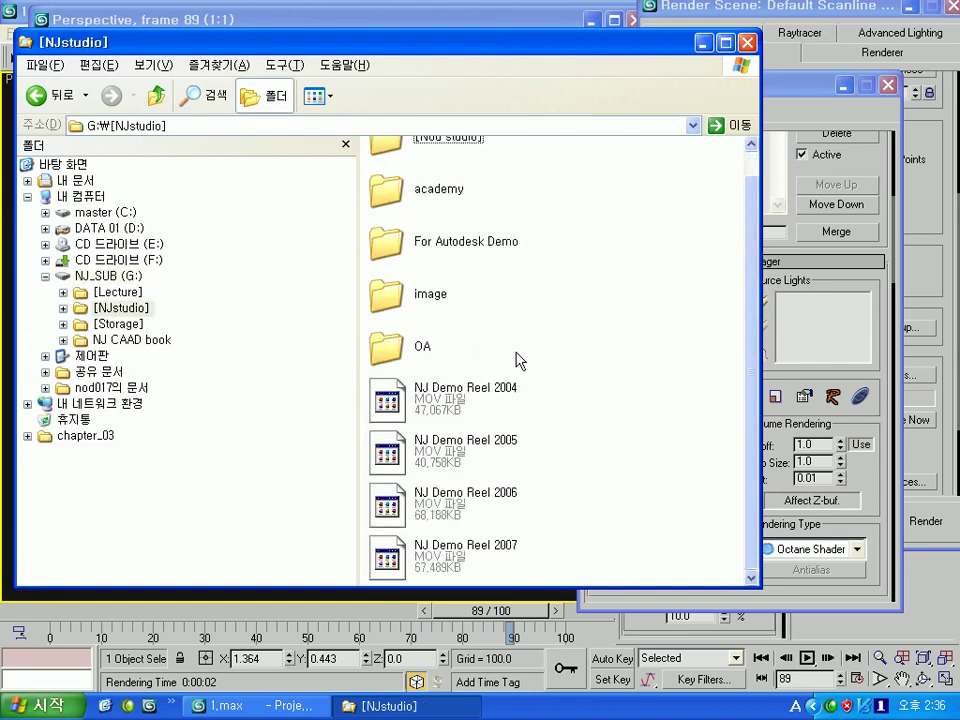
click(437, 297)
click(439, 241)
scroll(444, 250, up, 1)
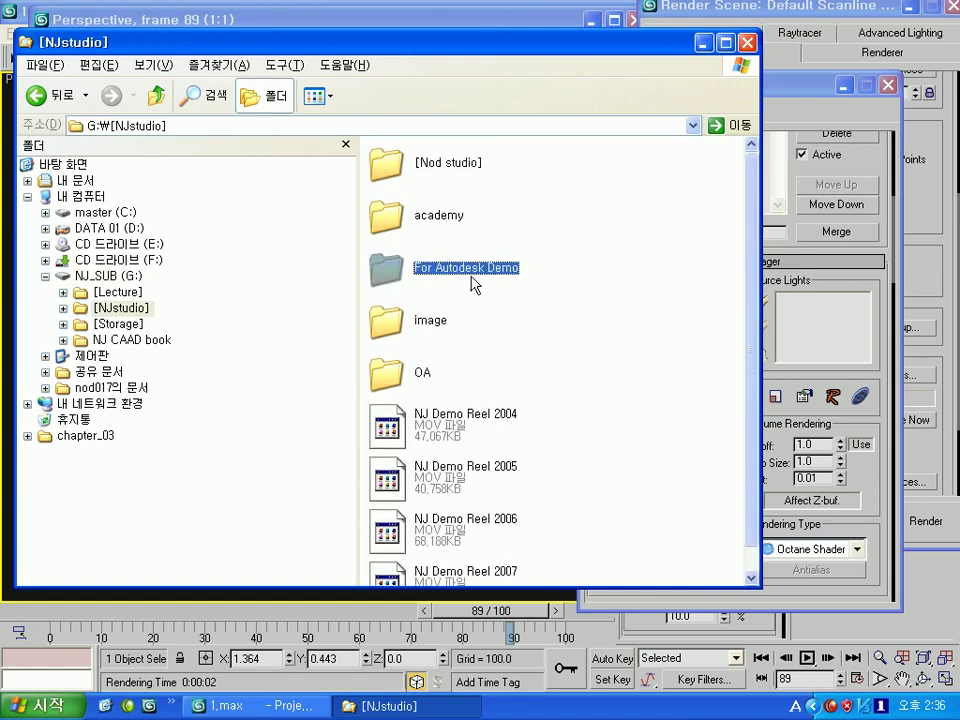
click(447, 233)
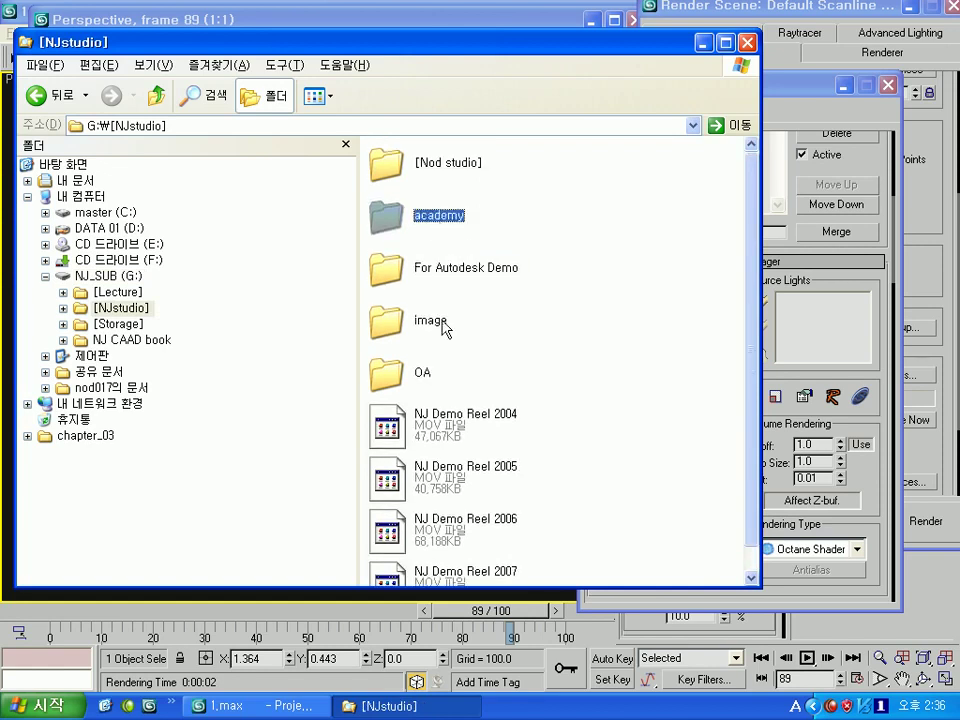
double_click(432, 334)
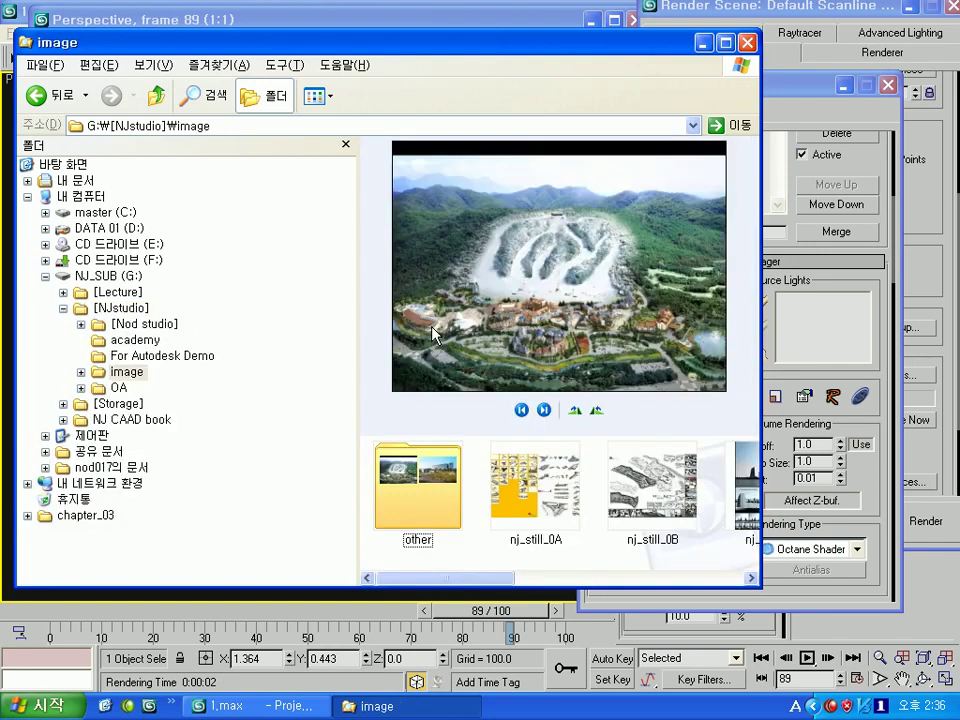
key(BackSpace)
click(505, 430)
scroll(490, 490, down, 1)
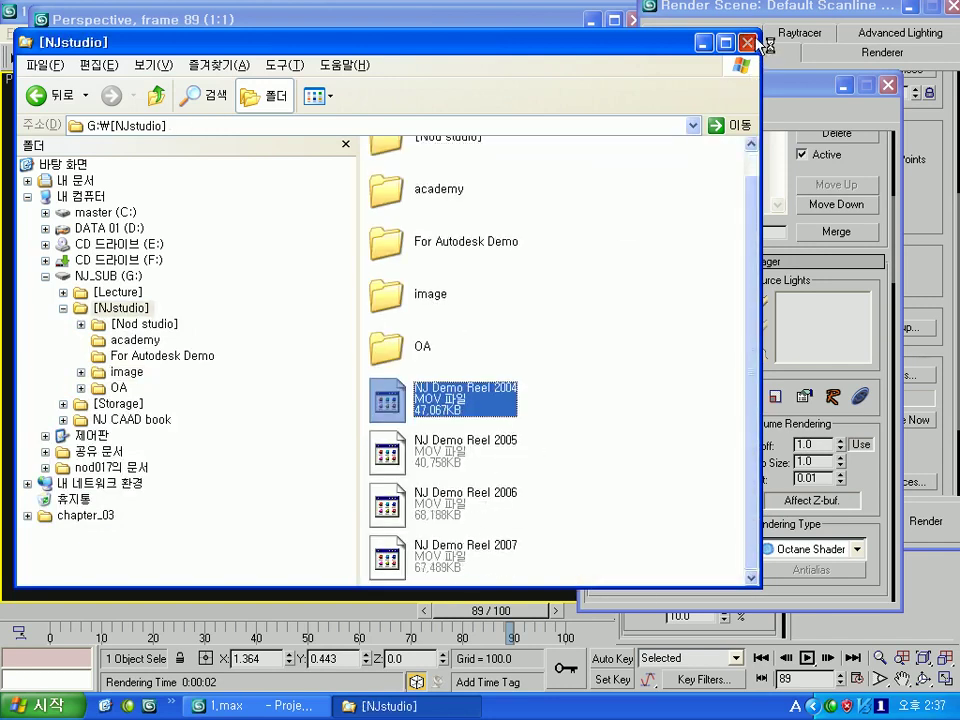
key(alt+F4)
drag(668, 94, 656, 88)
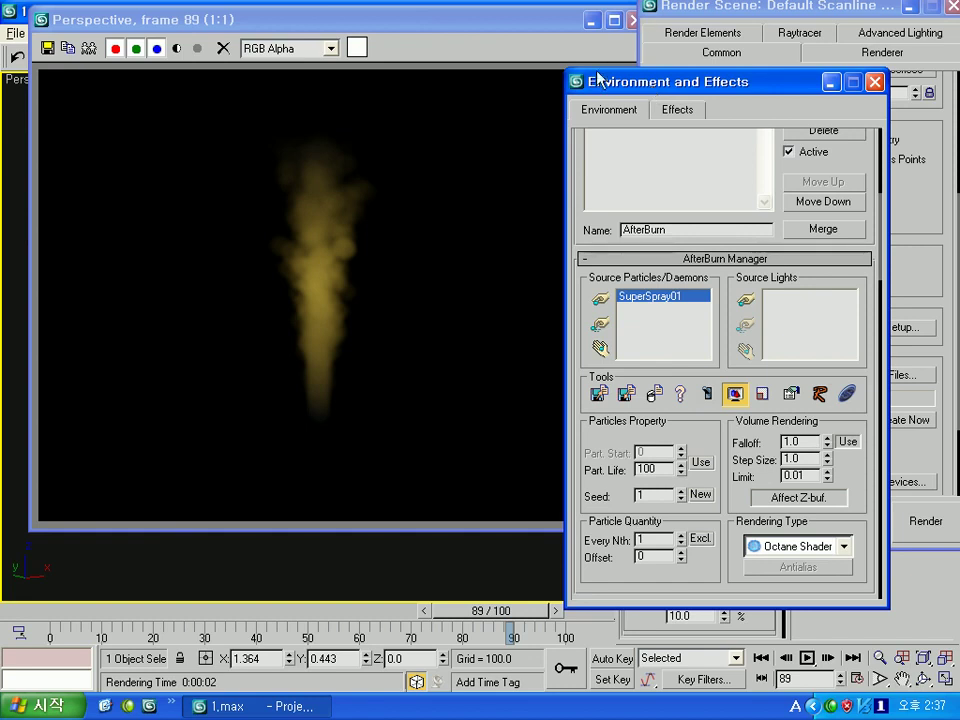
- Close the rendered frame, Environment and Effects, and Render Settings windows
drag(566, 39, 637, 124)
click(647, 103)
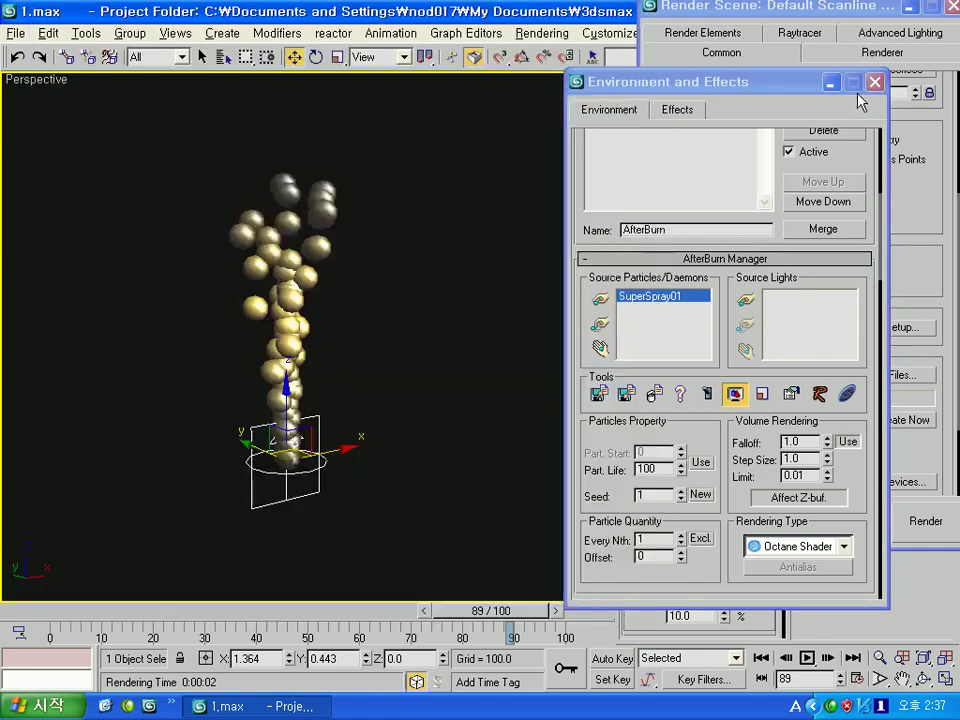
click(874, 81)
drag(760, 6, 574, 47)
click(767, 47)
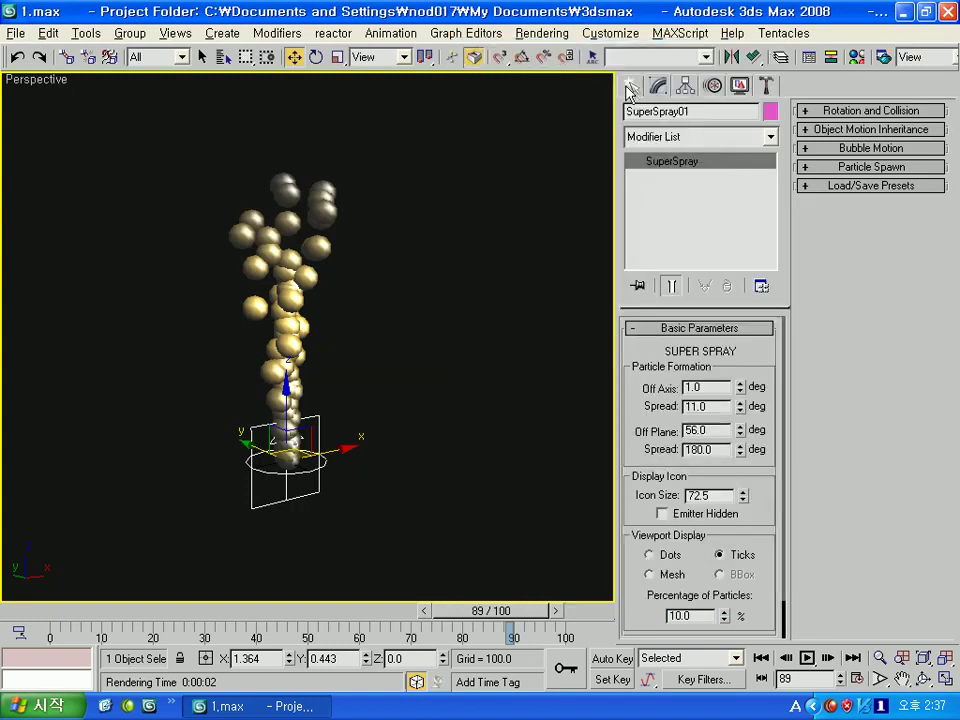
- Draw a PCloud box emitter near the scene centre, about 1232 by 665 by 436
click(630, 87)
scroll(328, 321, down, 5)
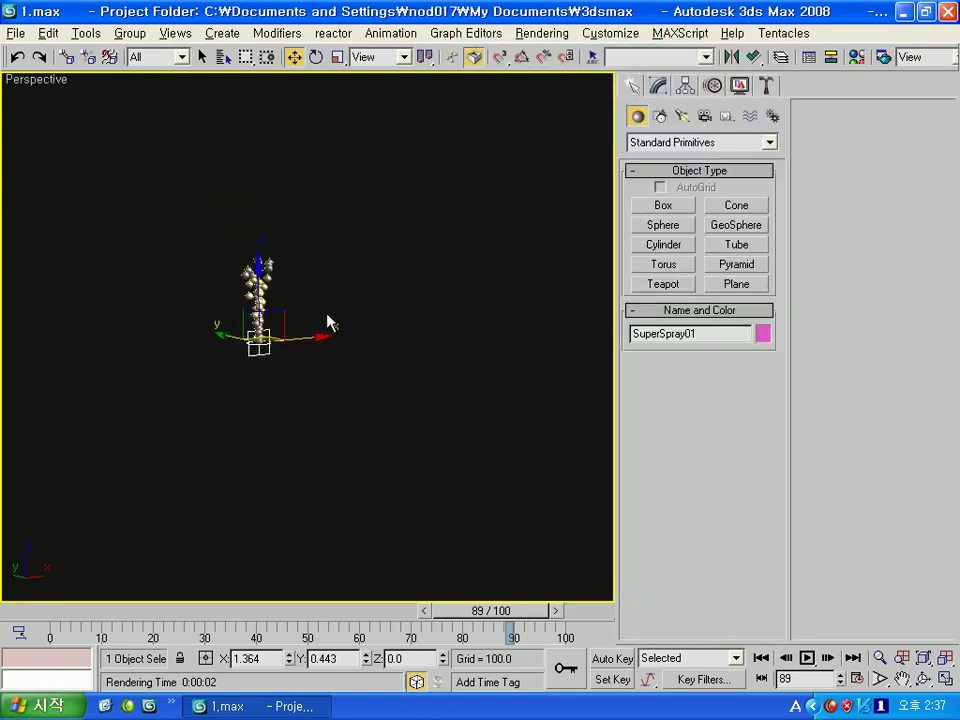
click(335, 376)
click(690, 143)
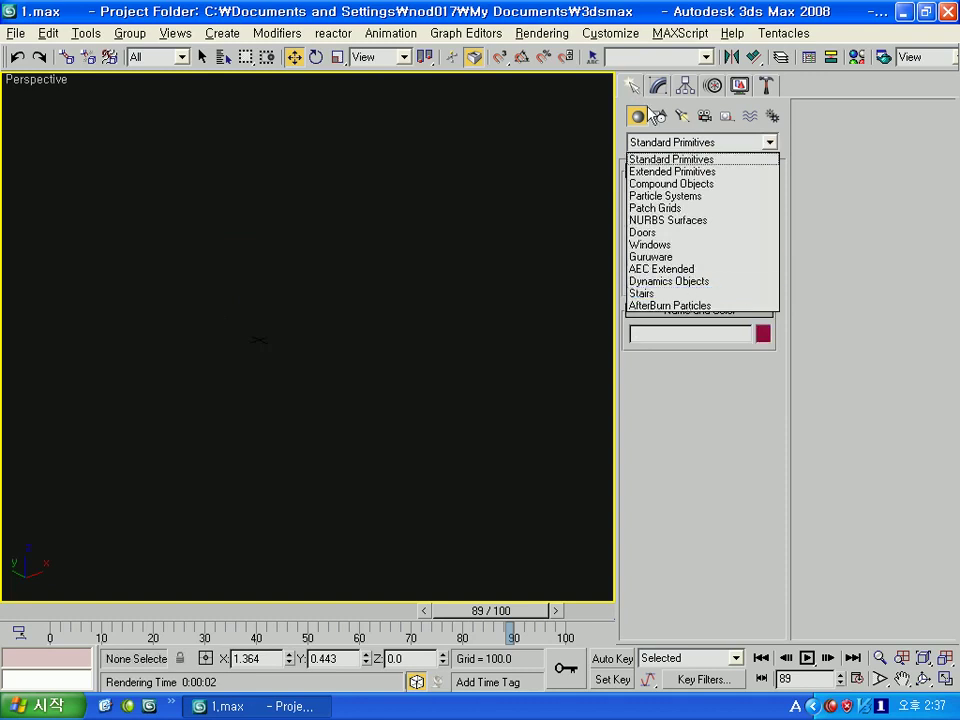
click(669, 281)
click(668, 142)
click(664, 197)
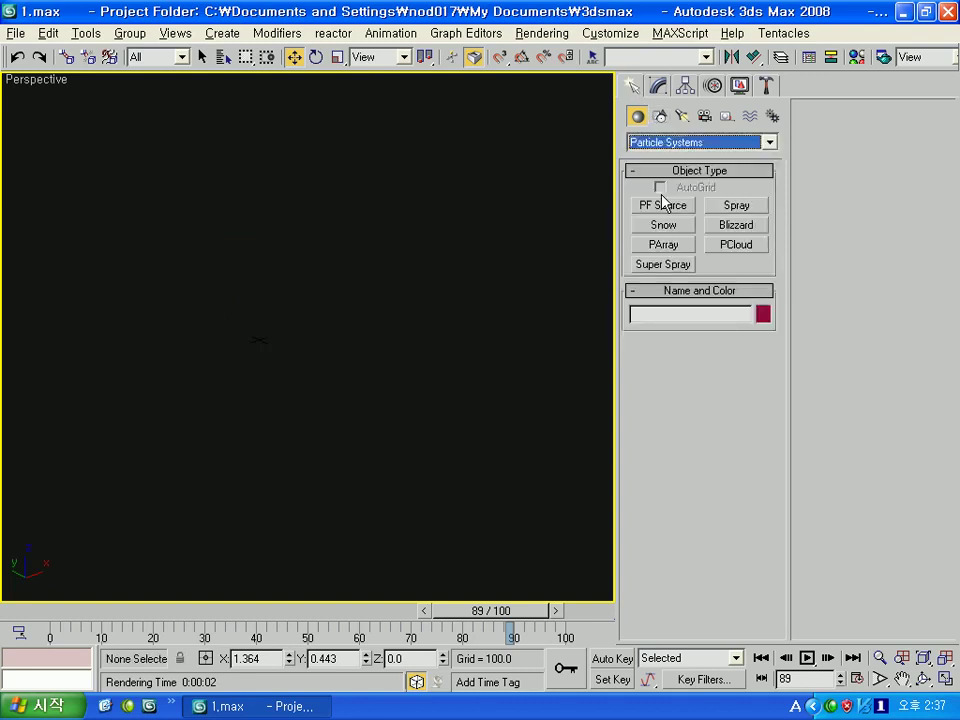
click(737, 245)
drag(258, 350, 294, 379)
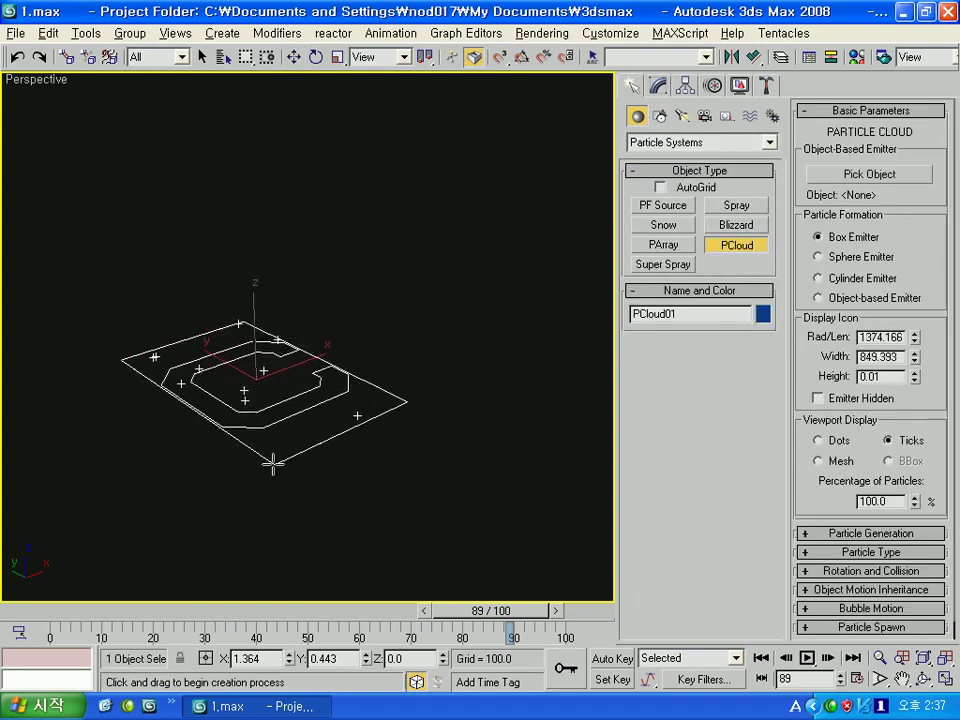
scroll(300, 375, up, 3)
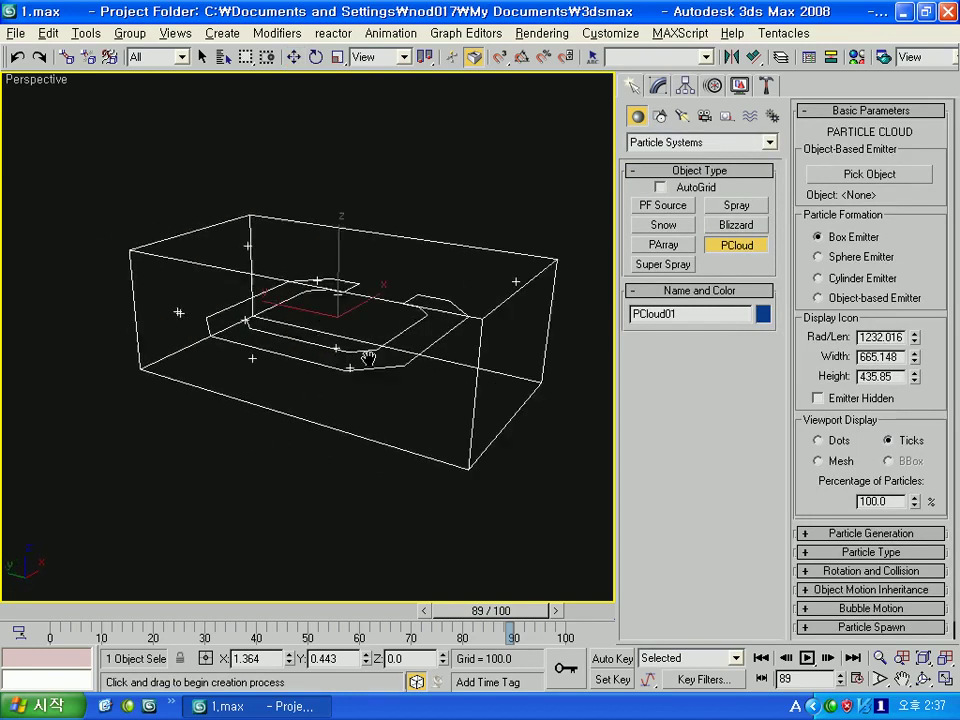
middle_drag(300, 375, 318, 368)
click(542, 33)
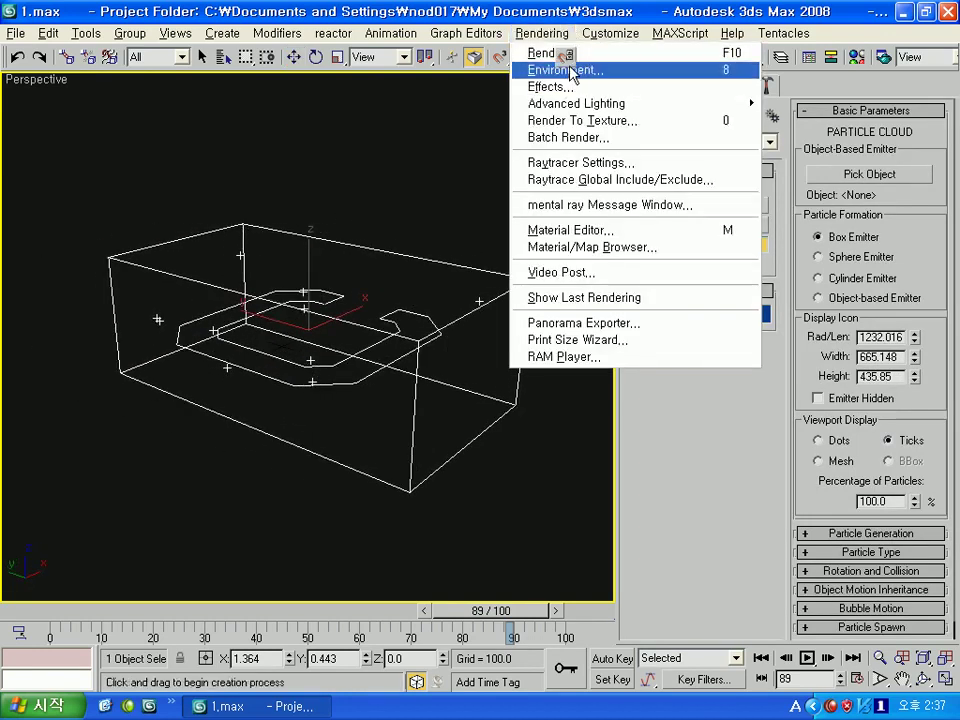
- Make PCloud01 the AfterBurn effect's particle source and preview its particles as spheres
click(560, 68)
scroll(659, 253, down, 1)
click(630, 456)
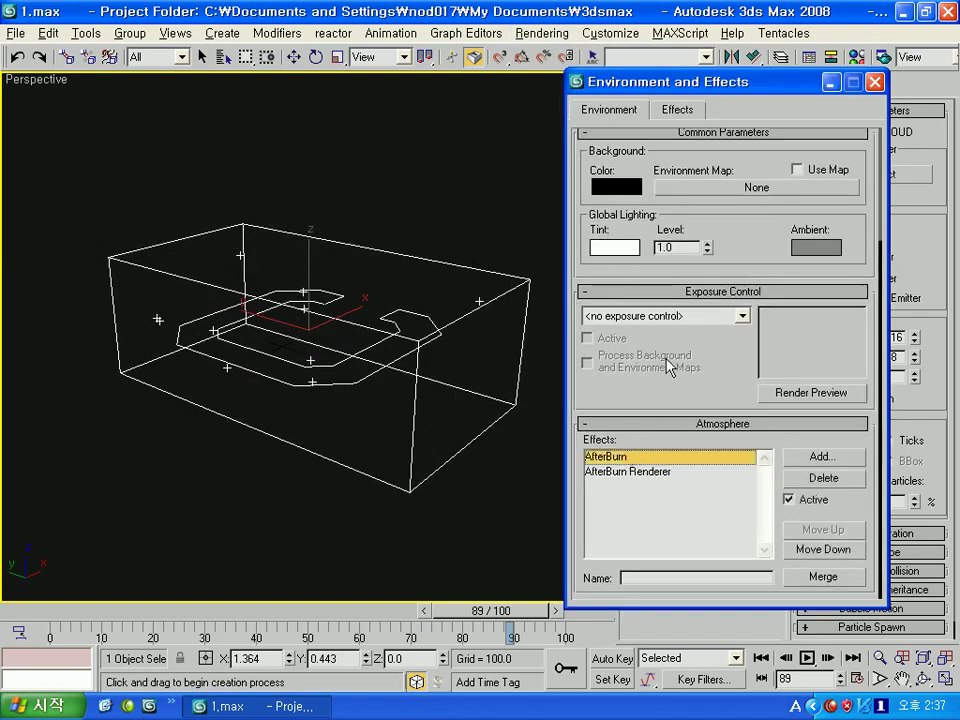
scroll(693, 150, down, 5)
click(519, 380)
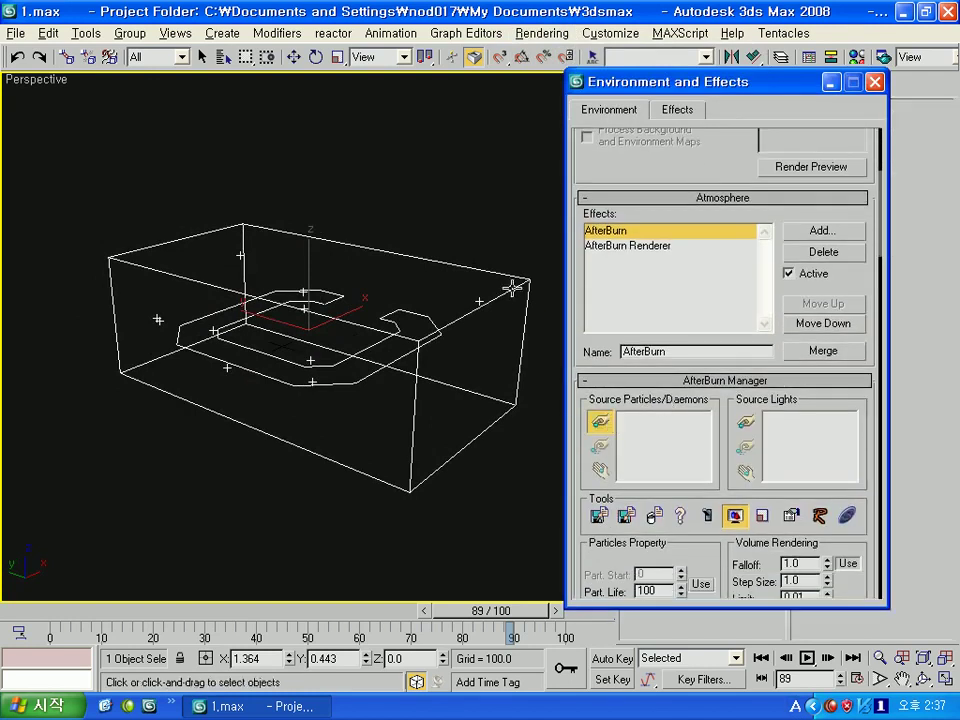
click(735, 515)
- Enlarge the AfterBurn puff sphere radius to about 146
alt+middle_drag(510, 400, 407, 392)
scroll(738, 593, down, 3)
scroll(730, 560, down, 2)
scroll(720, 520, down, 2)
scroll(690, 433, down, 4)
scroll(688, 432, down, 3)
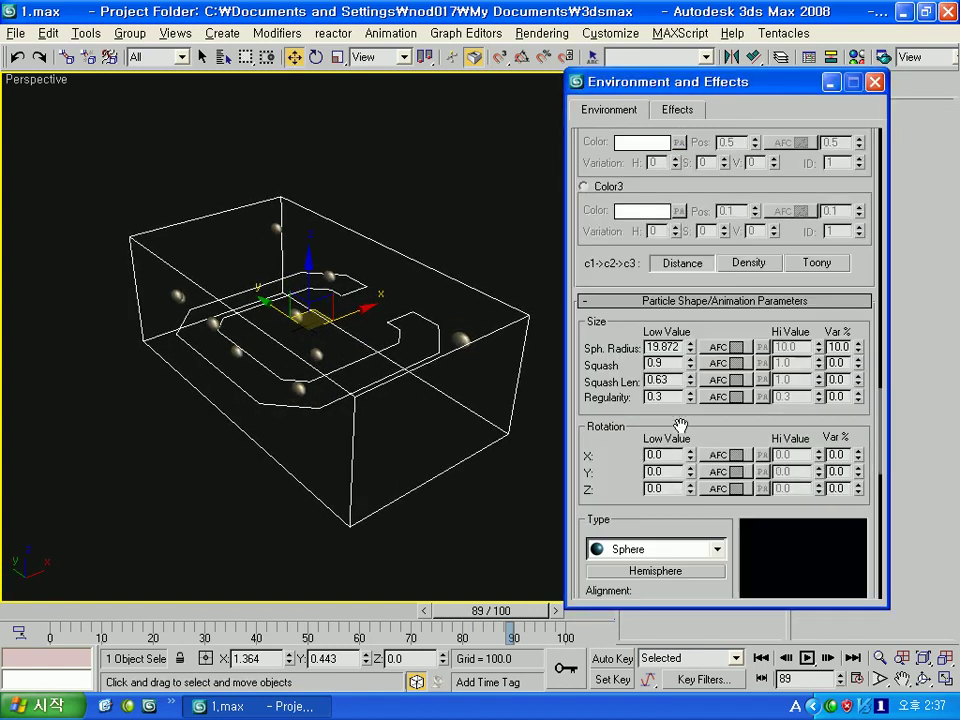
mouse_move(697, 350)
mouse_down()
mouse_move(706, 380)
mouse_move(706, 368)
mouse_move(688, 362)
mouse_move(689, 330)
mouse_up()
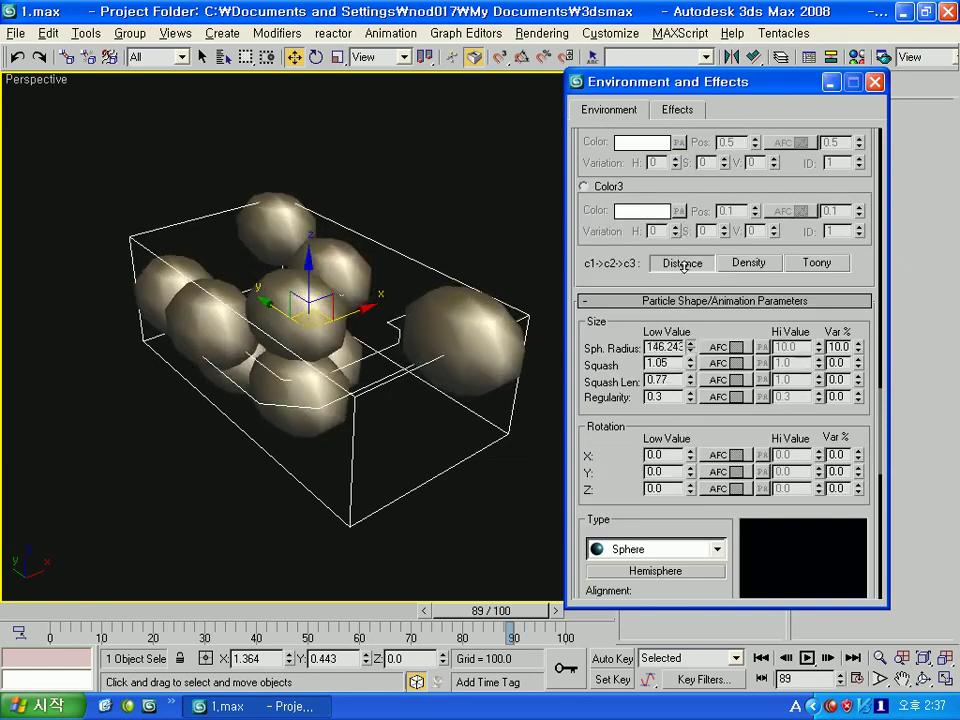
scroll(610, 231, up, 5)
- Colour the puffs from Color2 instead of the Color 1 gradient
click(647, 399)
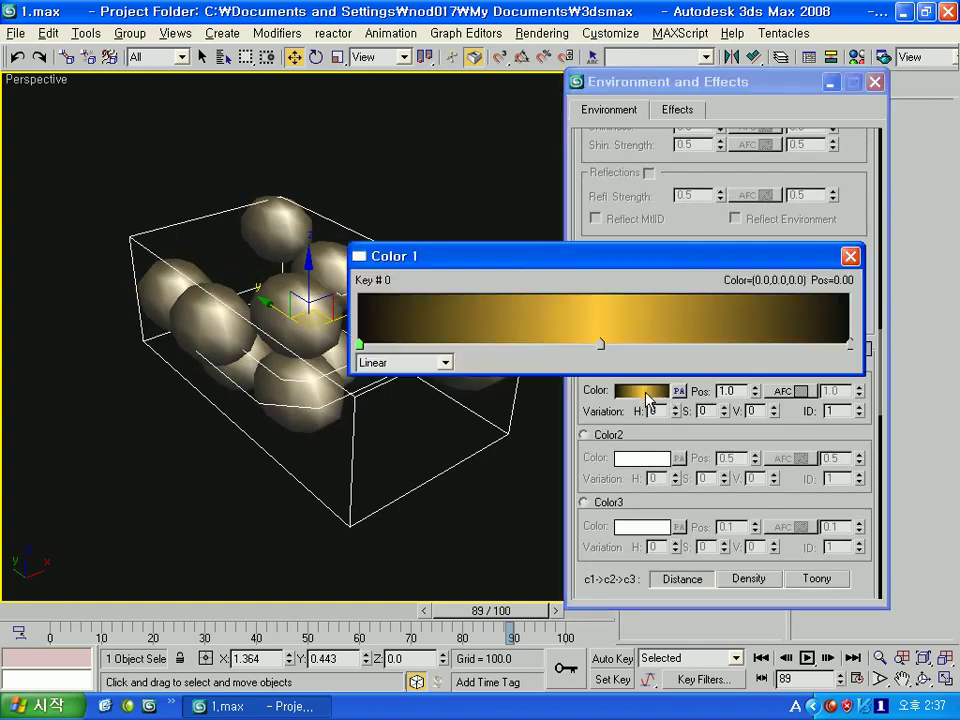
click(850, 255)
click(584, 434)
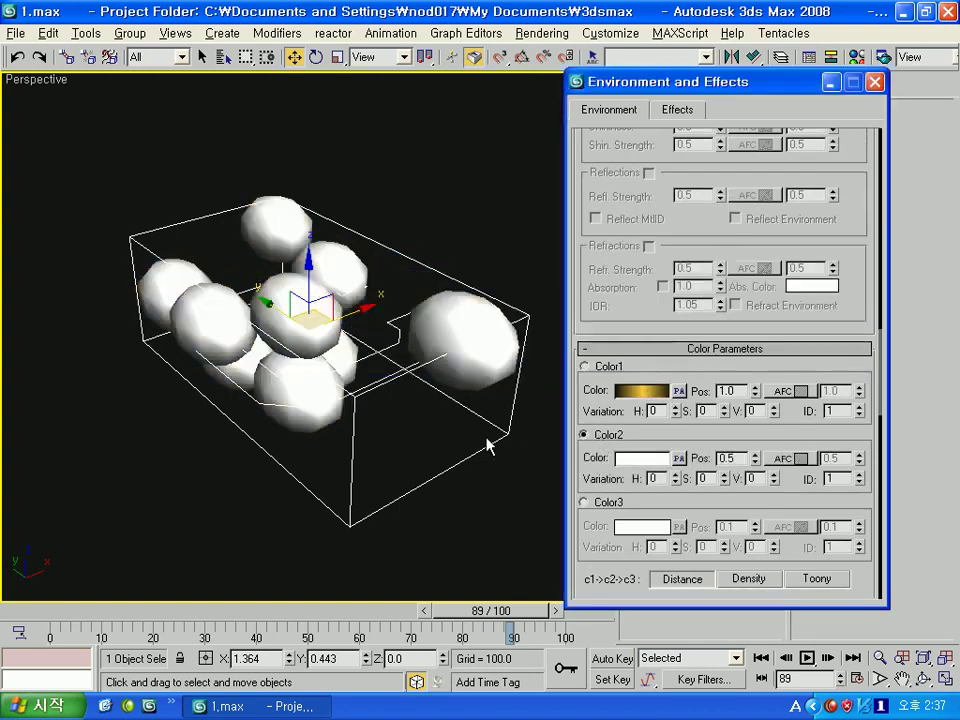
middle_drag(463, 428, 461, 400)
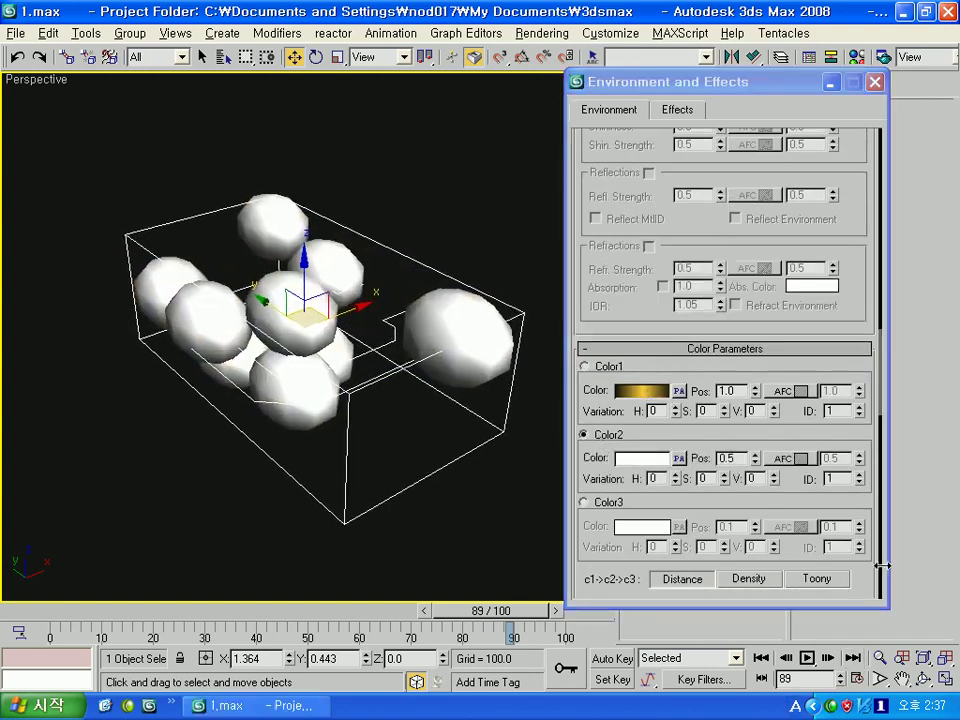
- Test-render the current frame, then close the render and environment windows
click(883, 60)
click(740, 568)
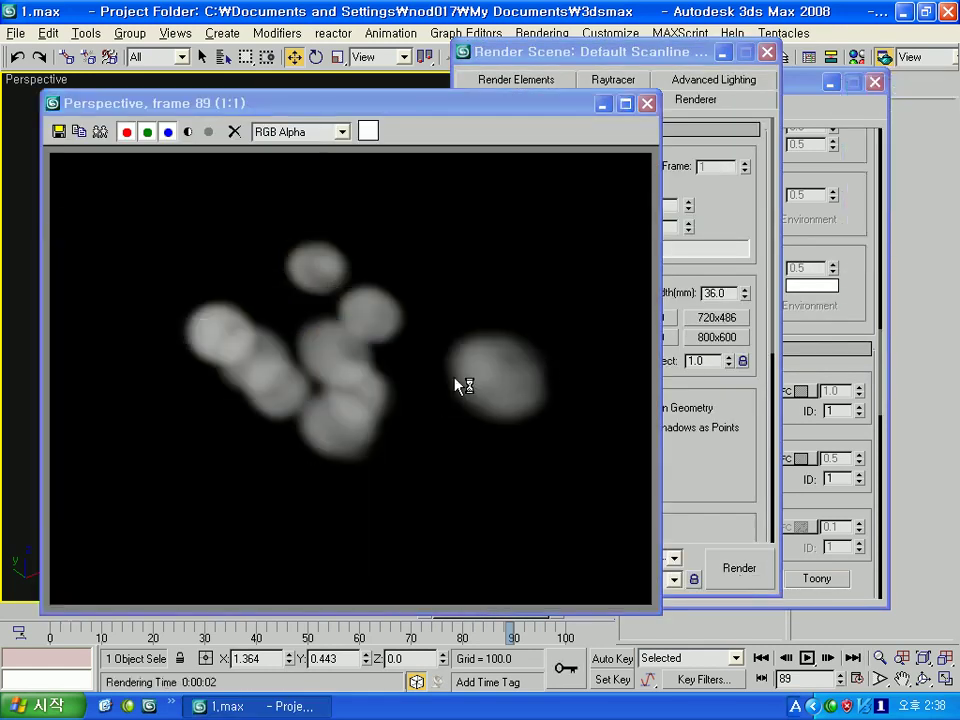
click(647, 104)
click(874, 81)
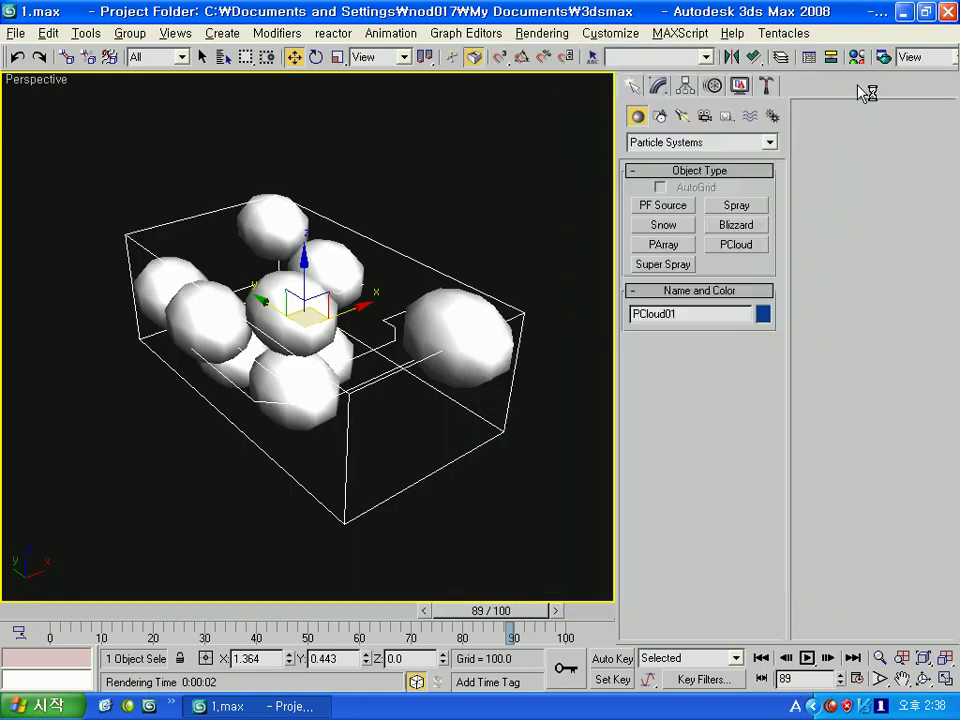
- Reopen the AfterBurn effect settings and raise the puff sphere radius
click(541, 33)
click(552, 70)
click(606, 464)
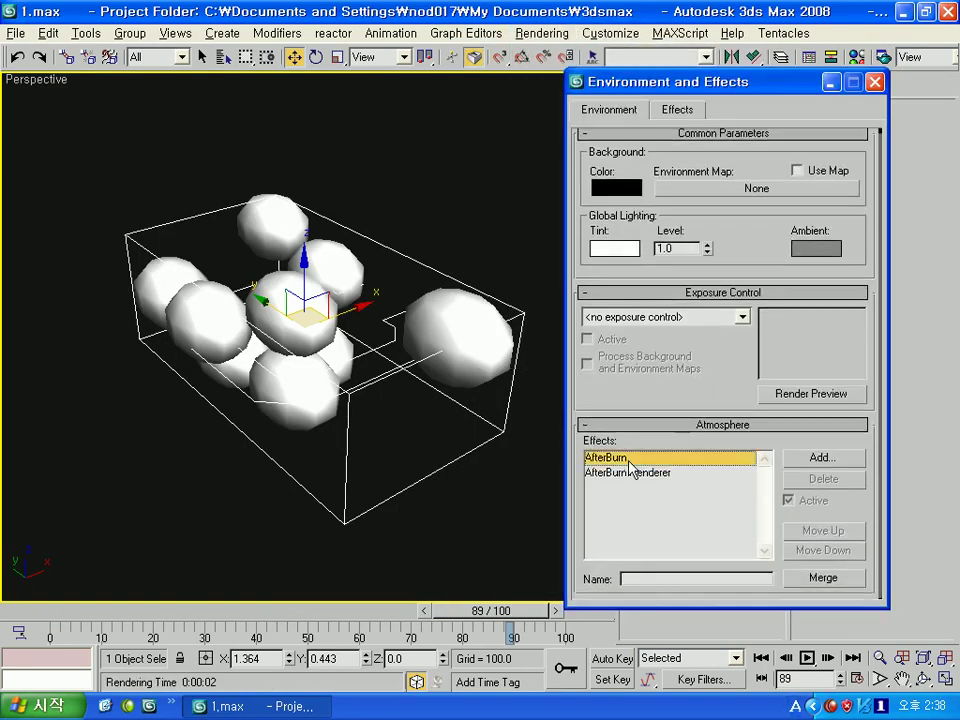
scroll(694, 219, down, 5)
scroll(716, 410, down, 5)
scroll(716, 410, down, 5)
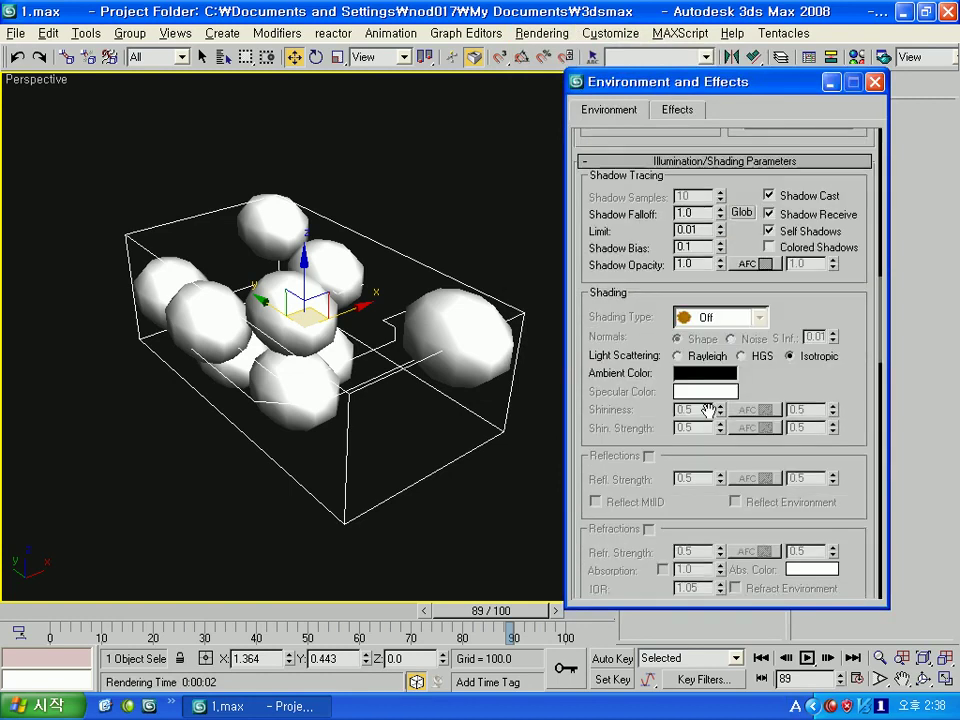
scroll(707, 410, down, 5)
scroll(702, 405, down, 3)
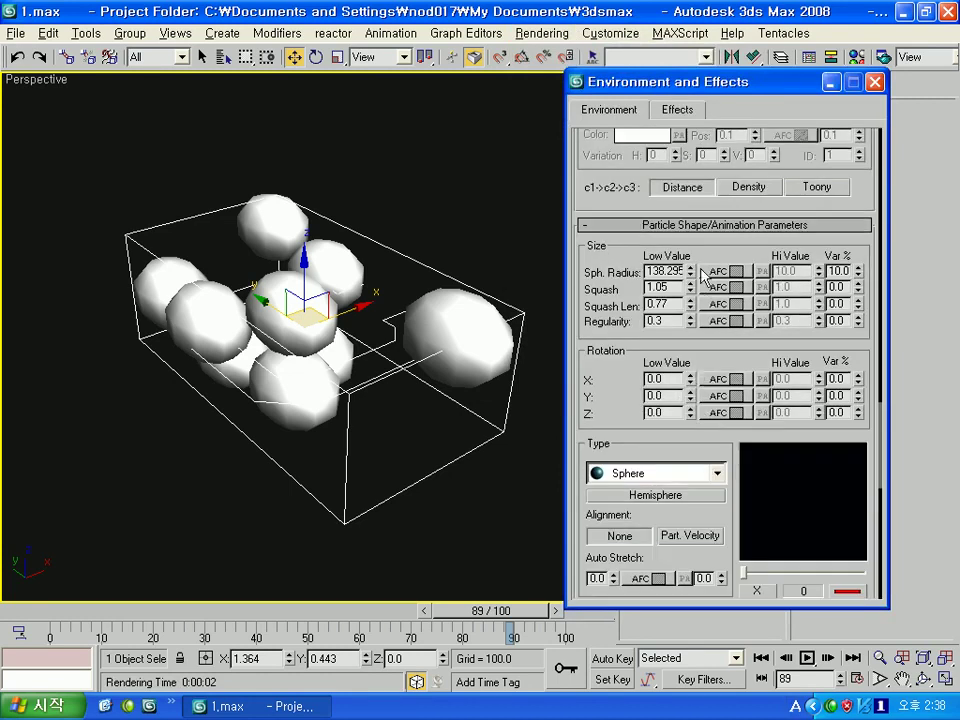
drag(701, 270, 634, 253)
scroll(621, 429, down, 4)
scroll(621, 497, down, 7)
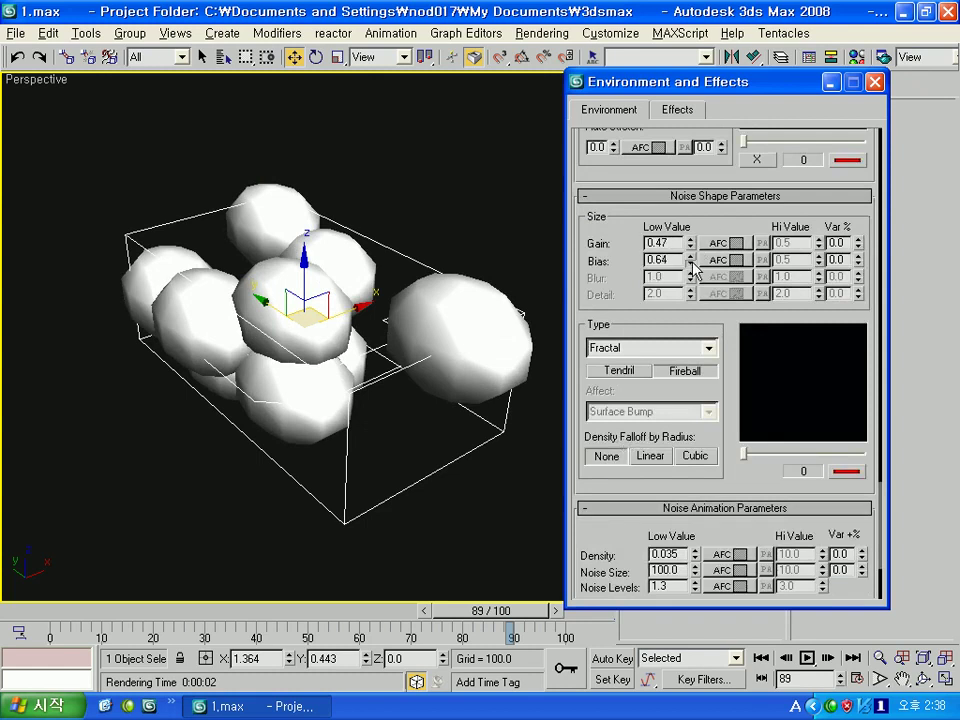
- Set AfterBurn noise Gain to 0.74, Bias to 0.33 and Density to 0.018
drag(691, 276, 691, 300)
drag(690, 243, 690, 200)
scroll(650, 400, down, 3)
drag(695, 413, 696, 426)
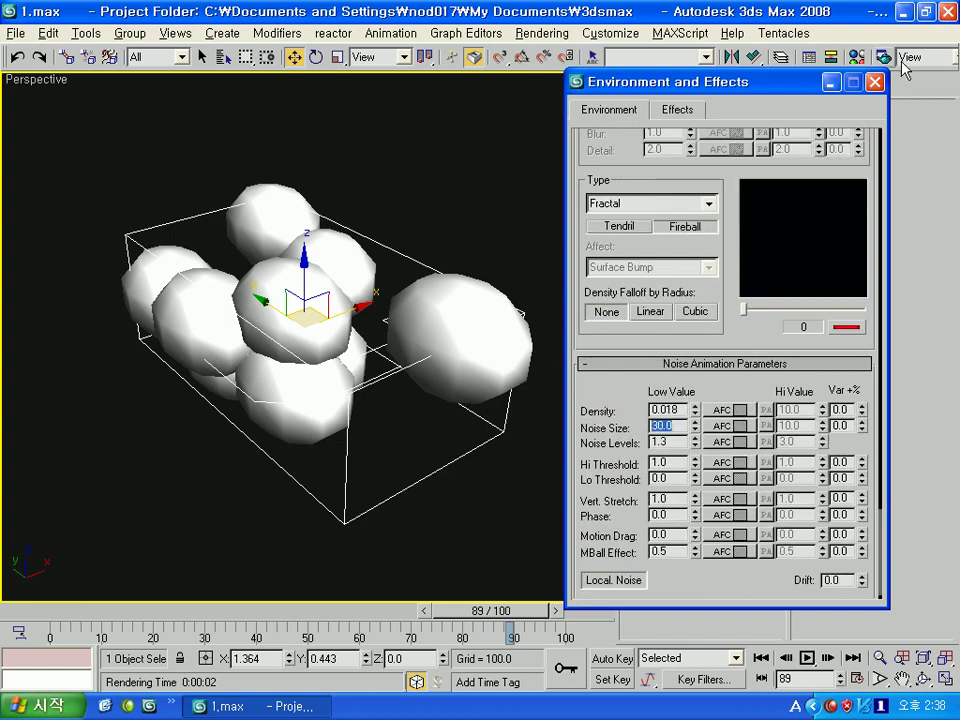
- Render frame 89 to preview the textured smoke
key(F10)
click(756, 580)
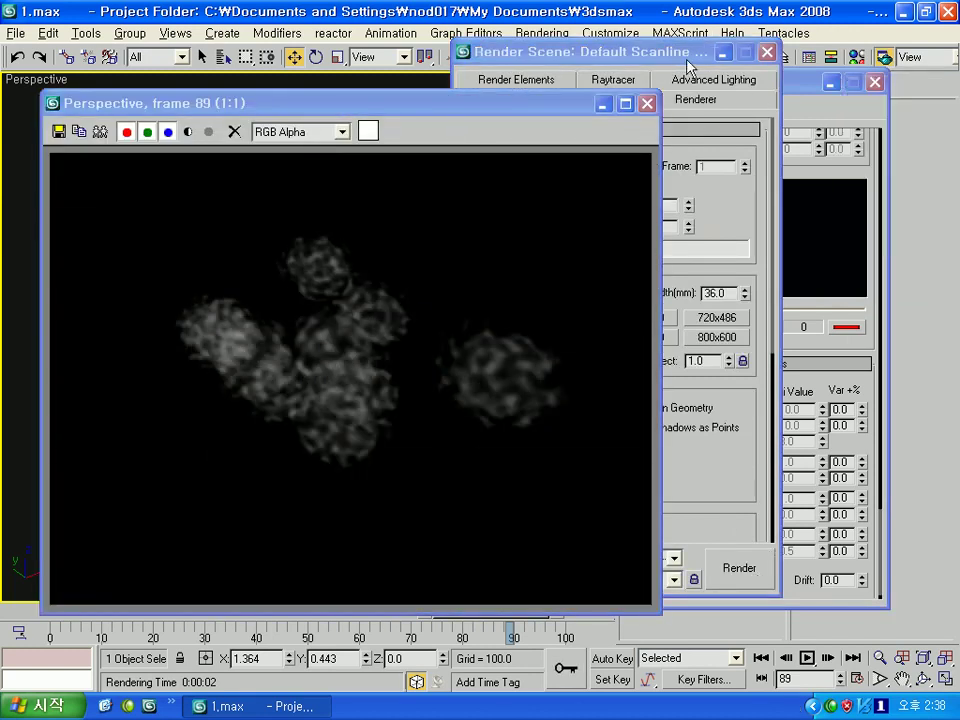
drag(687, 58, 895, 110)
- Switch the AfterBurn noise type to Smoke with Noise Size 50
click(782, 88)
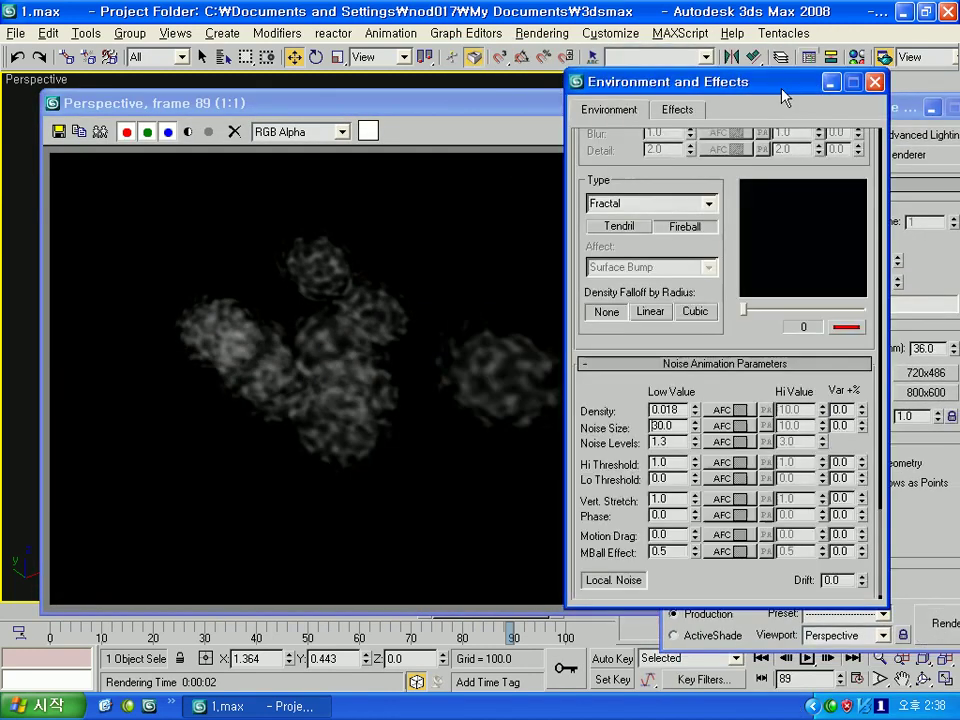
click(708, 203)
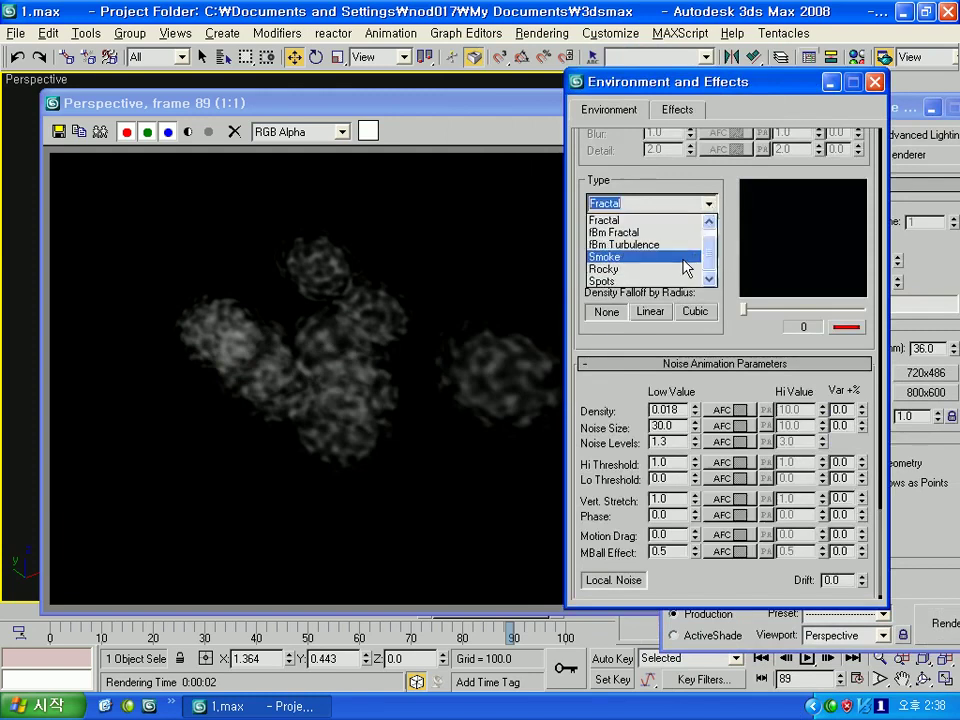
click(686, 258)
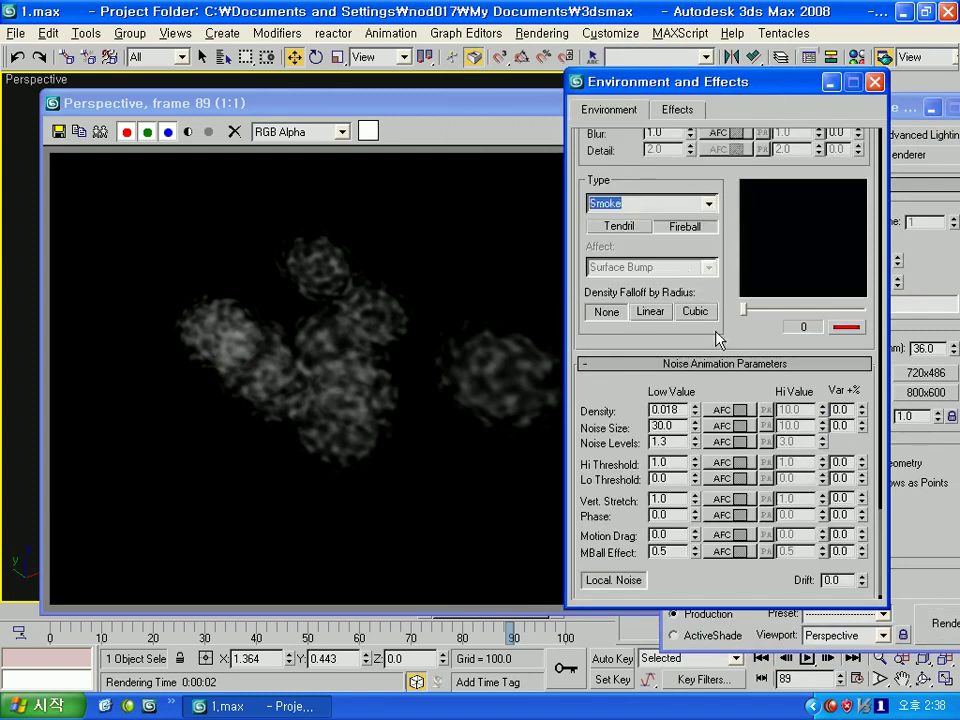
scroll(719, 314, down, 1)
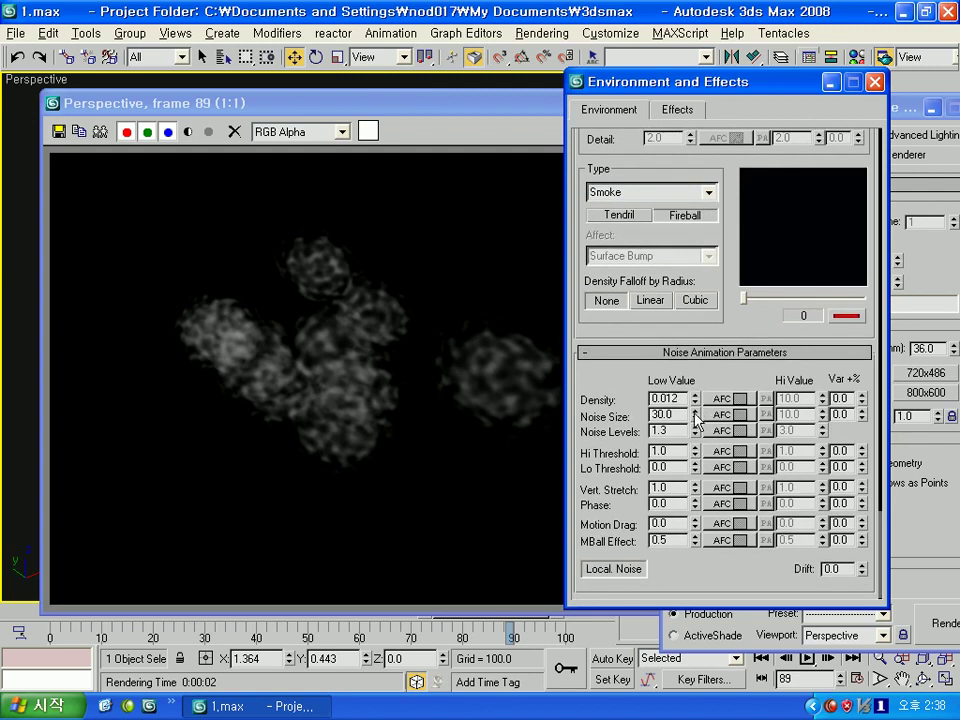
drag(695, 421, 695, 416)
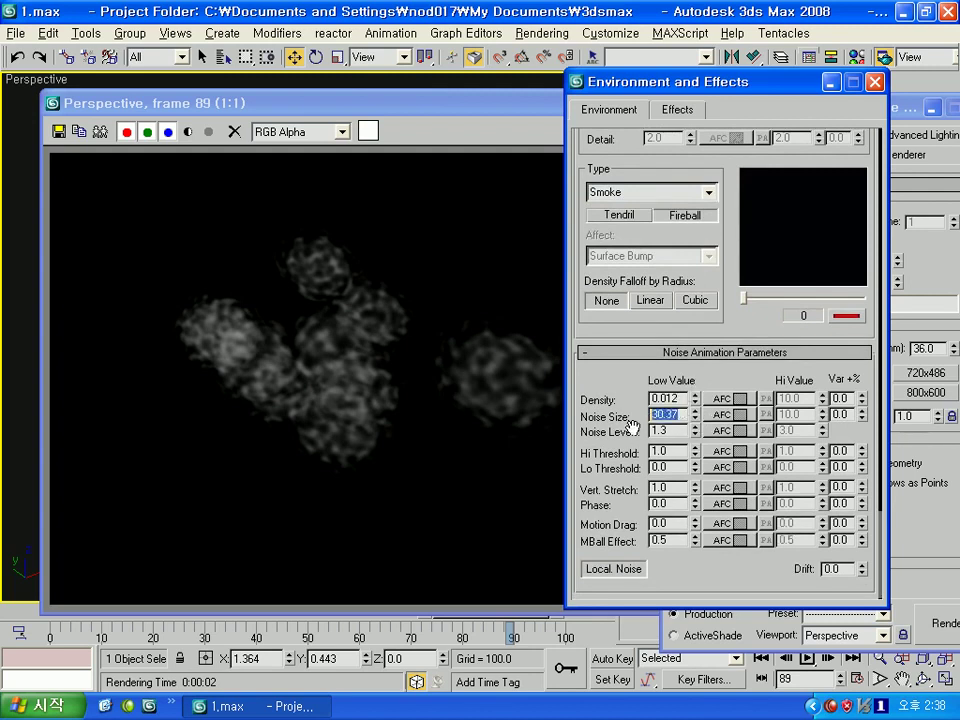
- Lower the noise Bias to 0.14 and re-render frame 89
scroll(585, 421, up, 5)
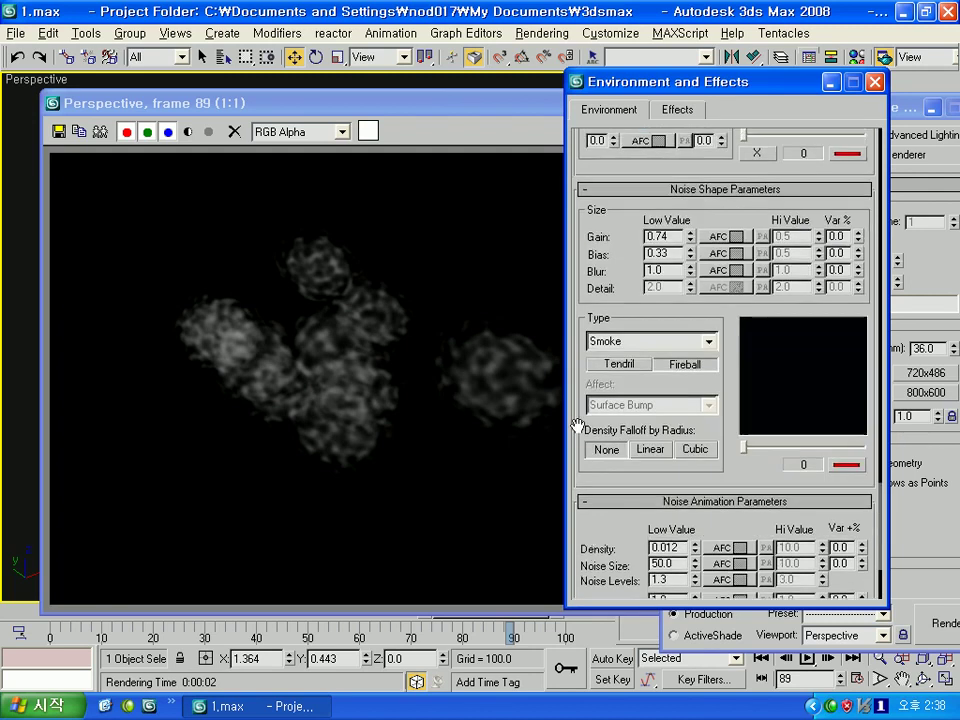
scroll(640, 410, up, 5)
drag(690, 396, 692, 410)
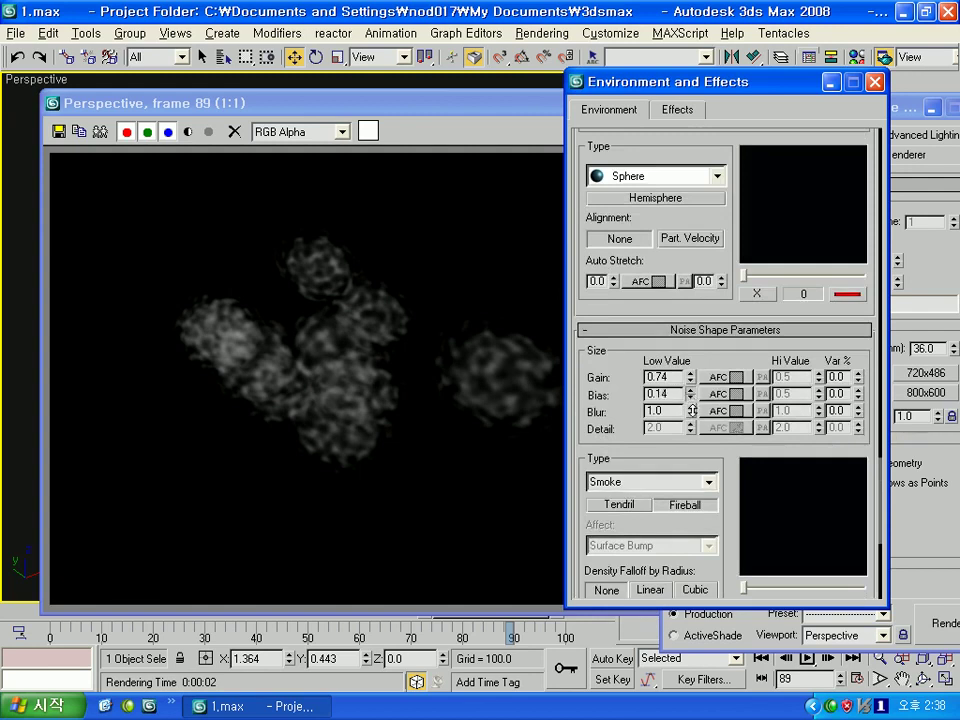
click(952, 630)
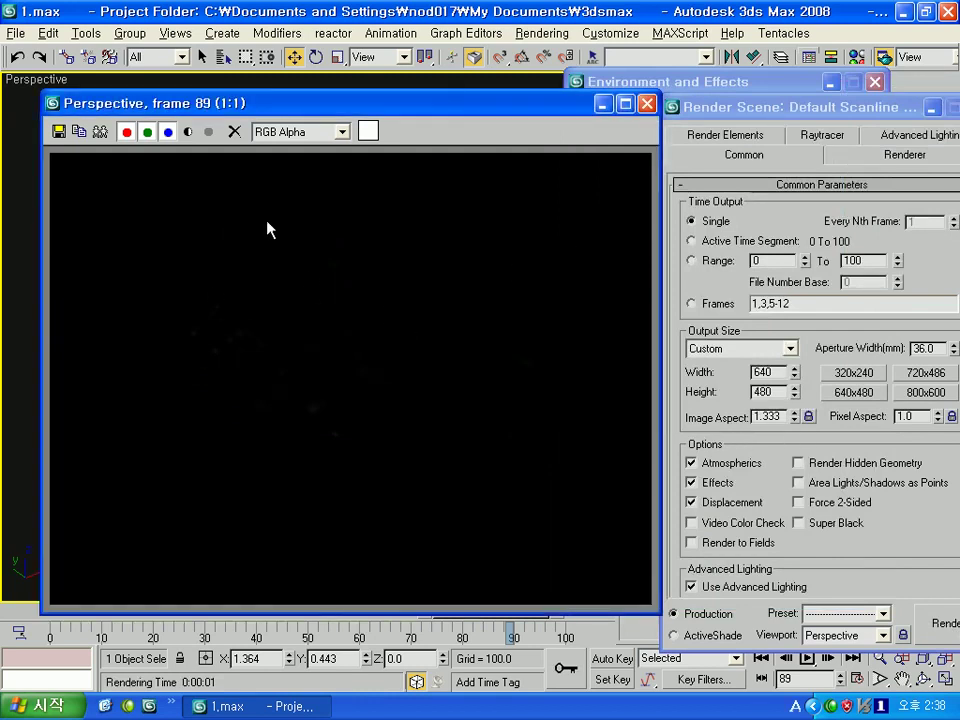
click(541, 33)
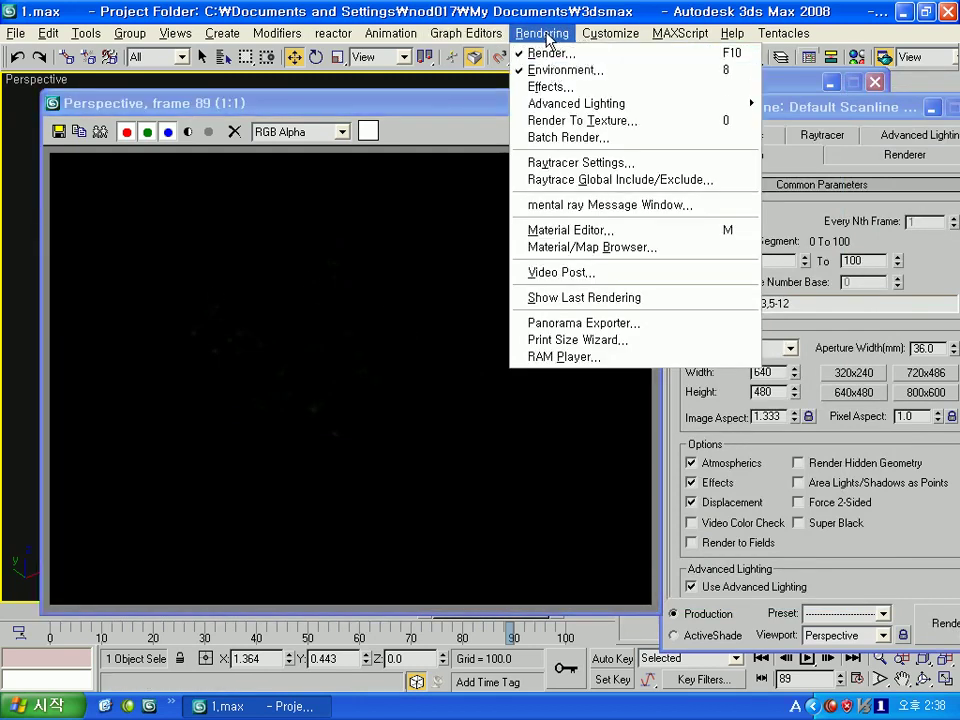
- Change the environment background colour to a muted, darker blue
click(562, 70)
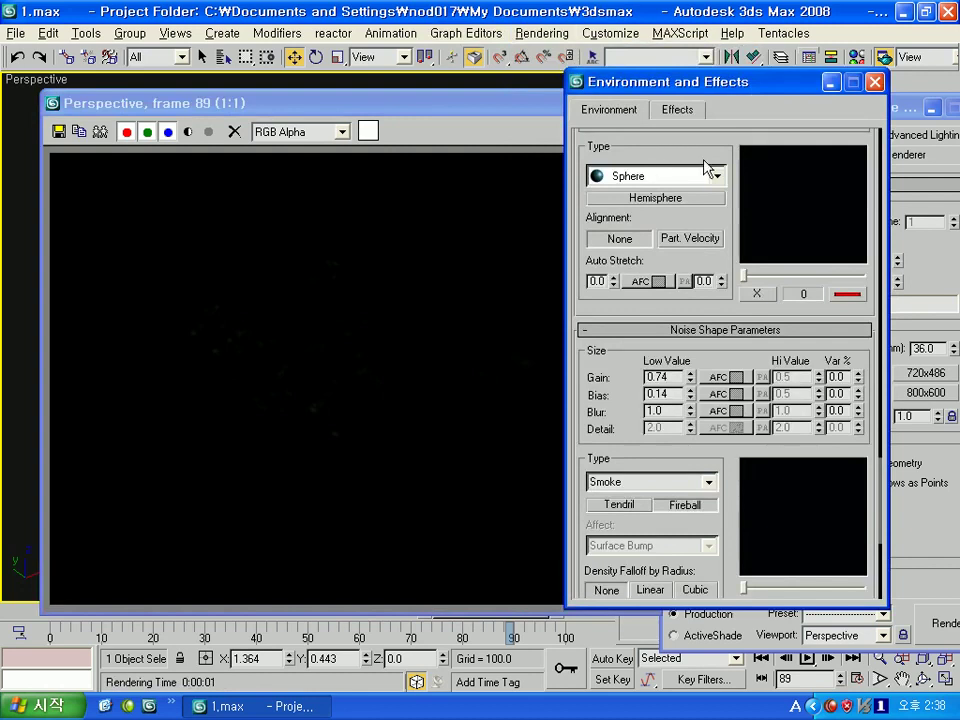
scroll(652, 254, up, 5)
scroll(652, 254, up, 4)
scroll(647, 242, up, 4)
scroll(647, 242, up, 4)
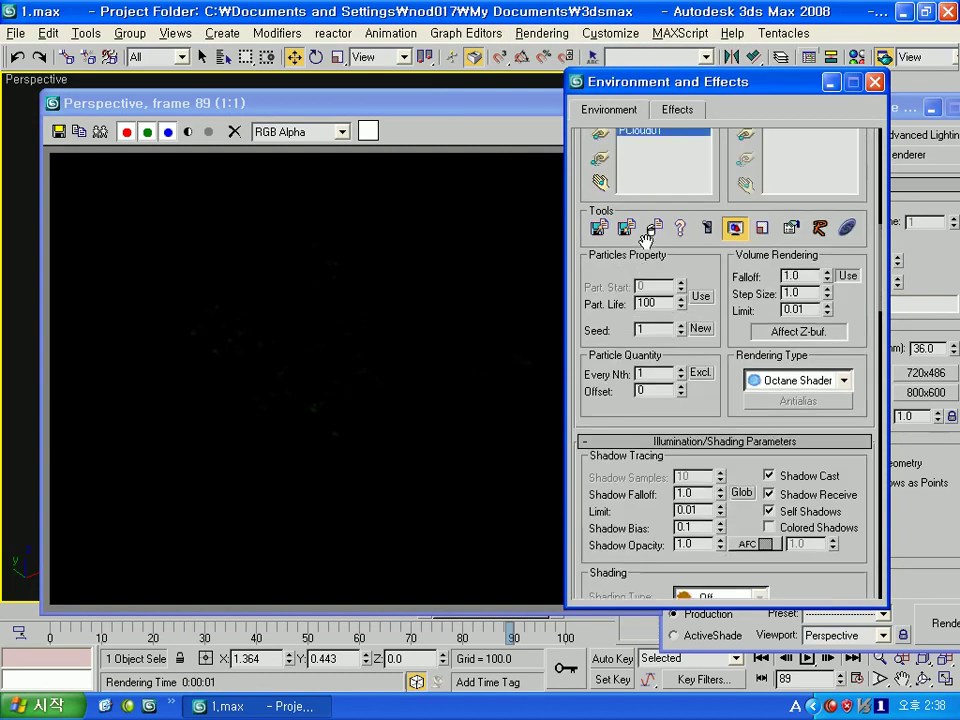
scroll(646, 242, up, 4)
scroll(646, 242, up, 5)
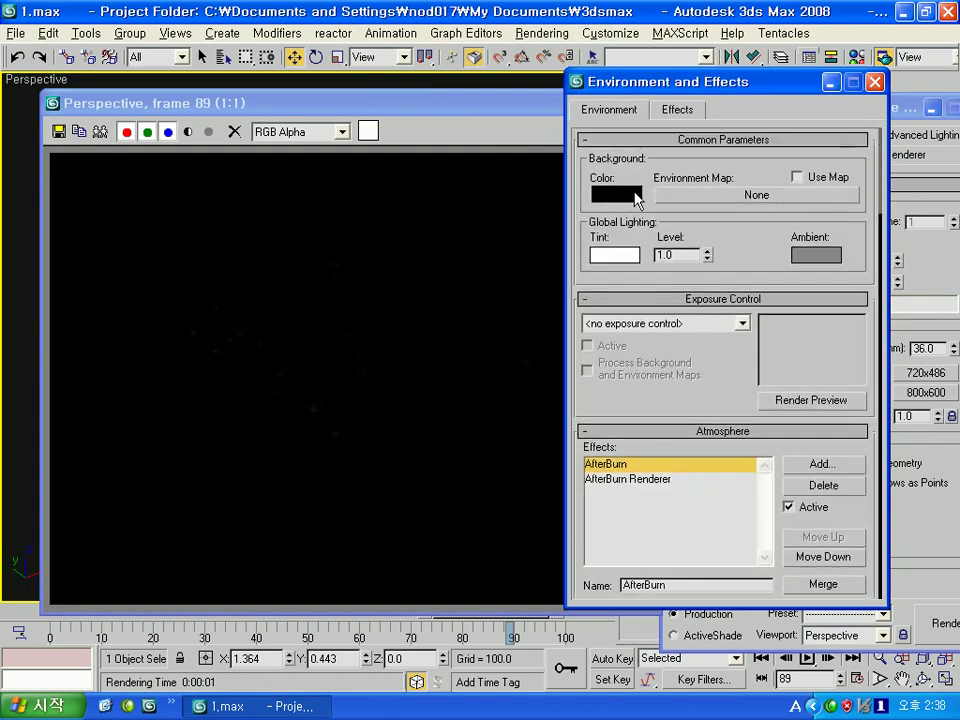
click(636, 199)
click(462, 162)
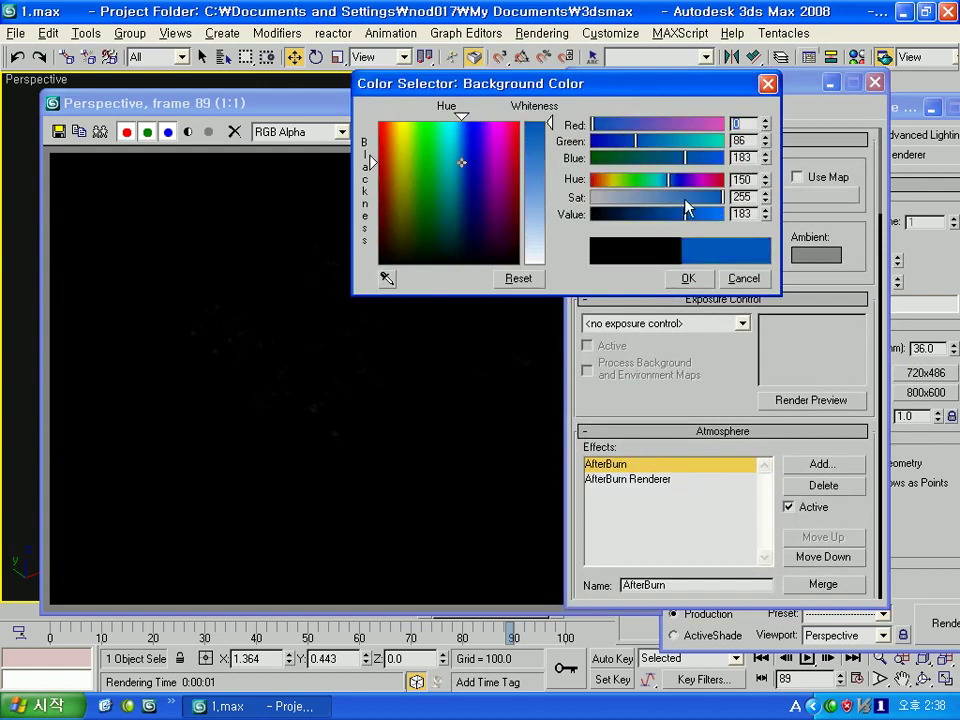
click(687, 207)
click(683, 214)
click(688, 278)
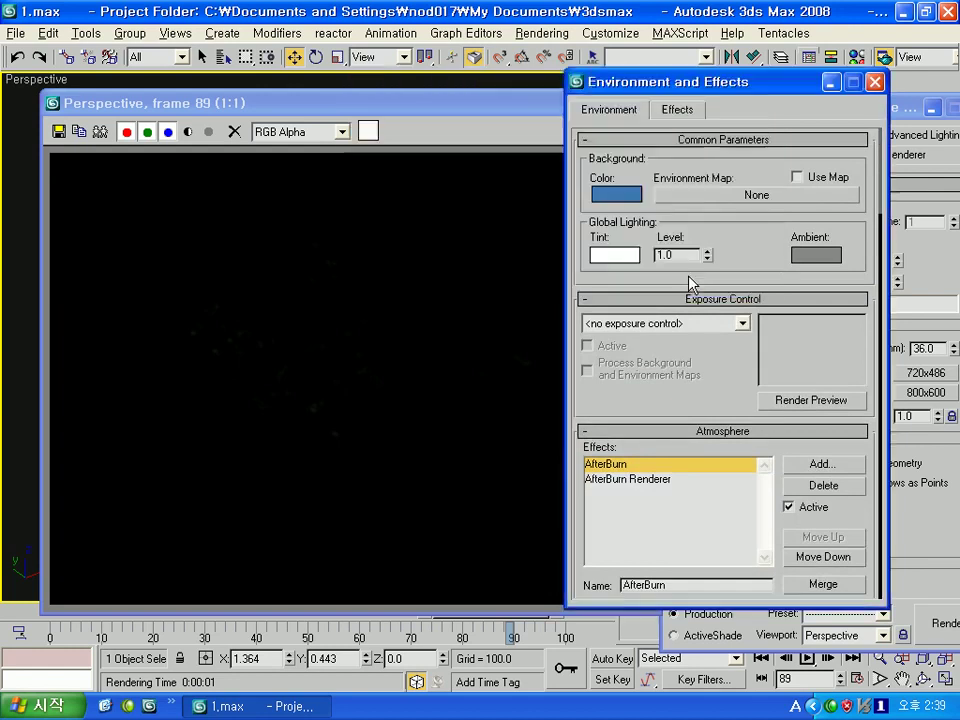
- Render the whole view of frame 89 over the blue background
click(915, 57)
click(928, 40)
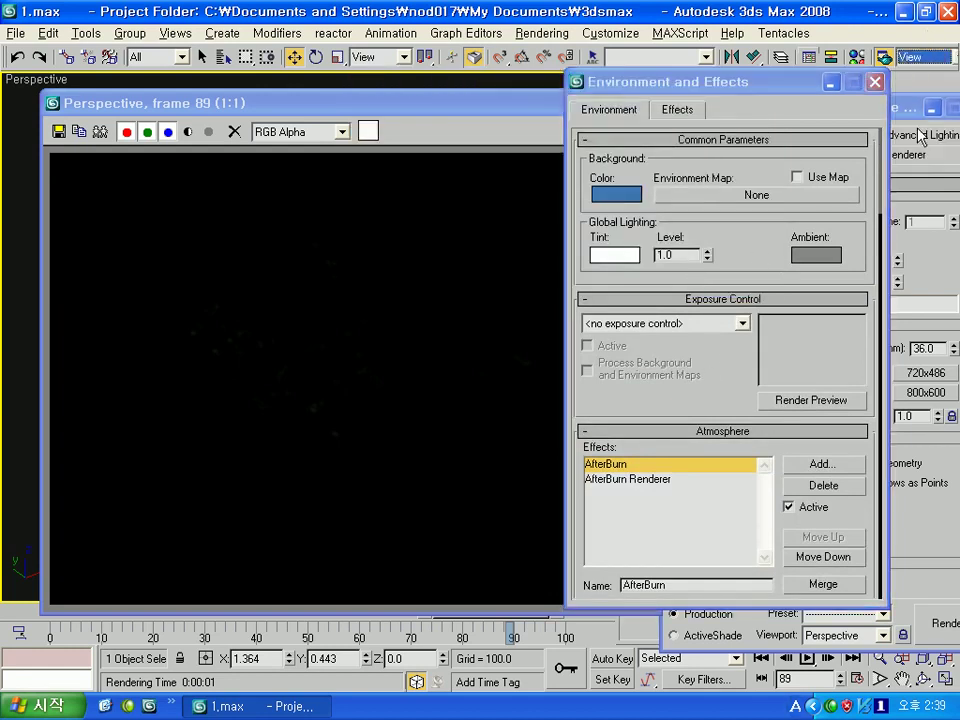
click(944, 623)
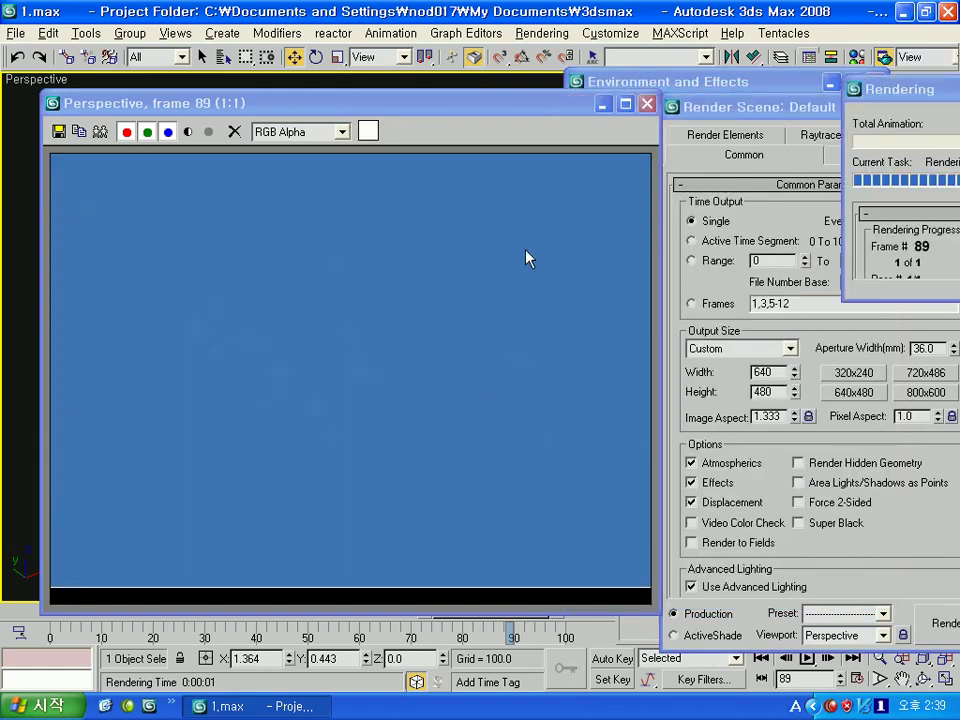
mouse_move(716, 111)
mouse_down()
mouse_move(656, 111)
mouse_move(716, 111)
mouse_up()
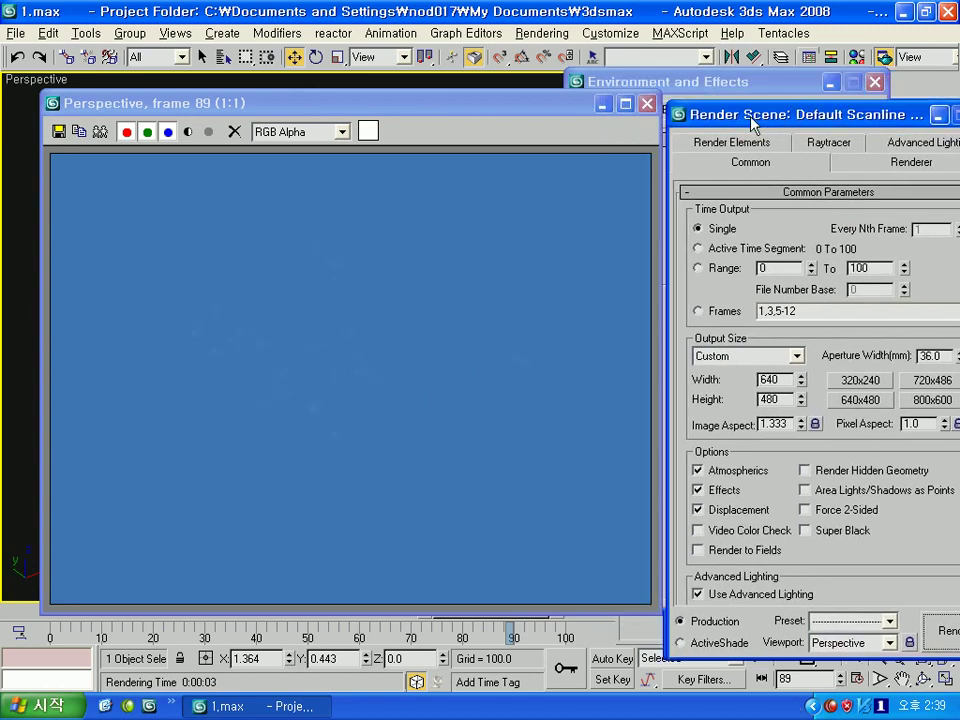
- Raise the AfterBurn smoke Density to 0.027 and re-render frame 89
click(640, 82)
scroll(701, 418, down, 5)
scroll(728, 411, down, 5)
scroll(668, 413, down, 5)
scroll(668, 413, down, 5)
scroll(664, 403, down, 2)
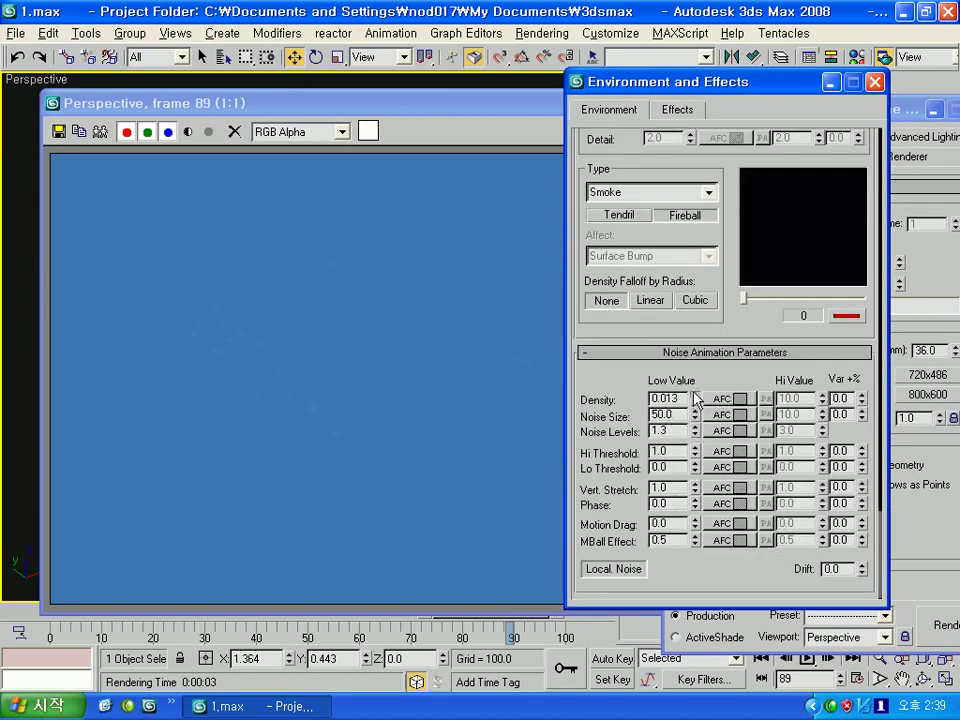
click(940, 624)
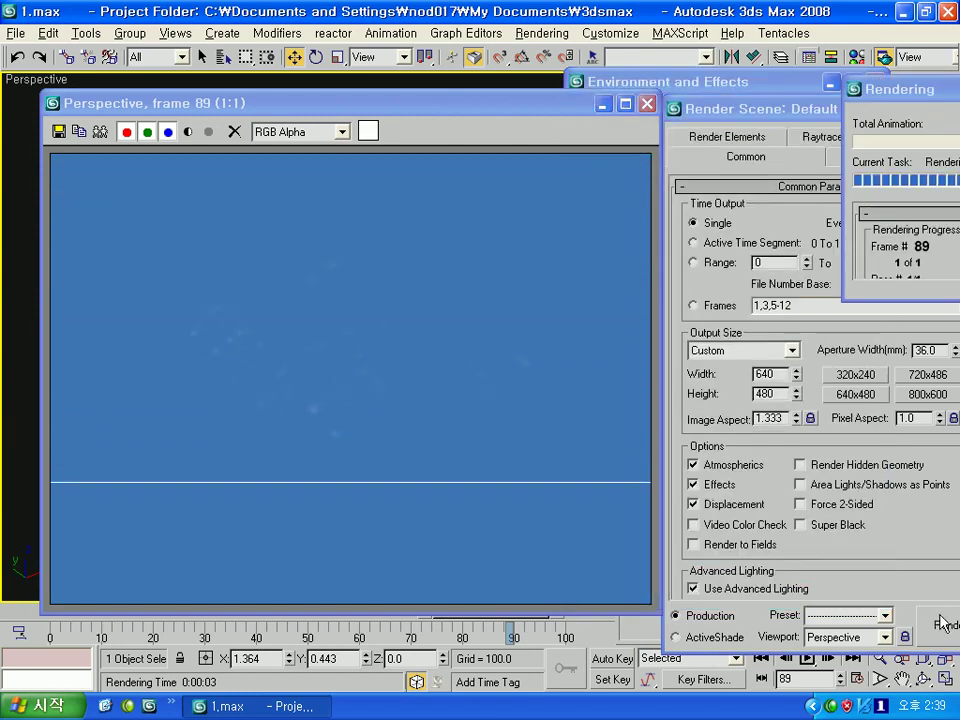
- Minimize the rendered frame, Environment and Effects, and Render Settings windows
click(712, 82)
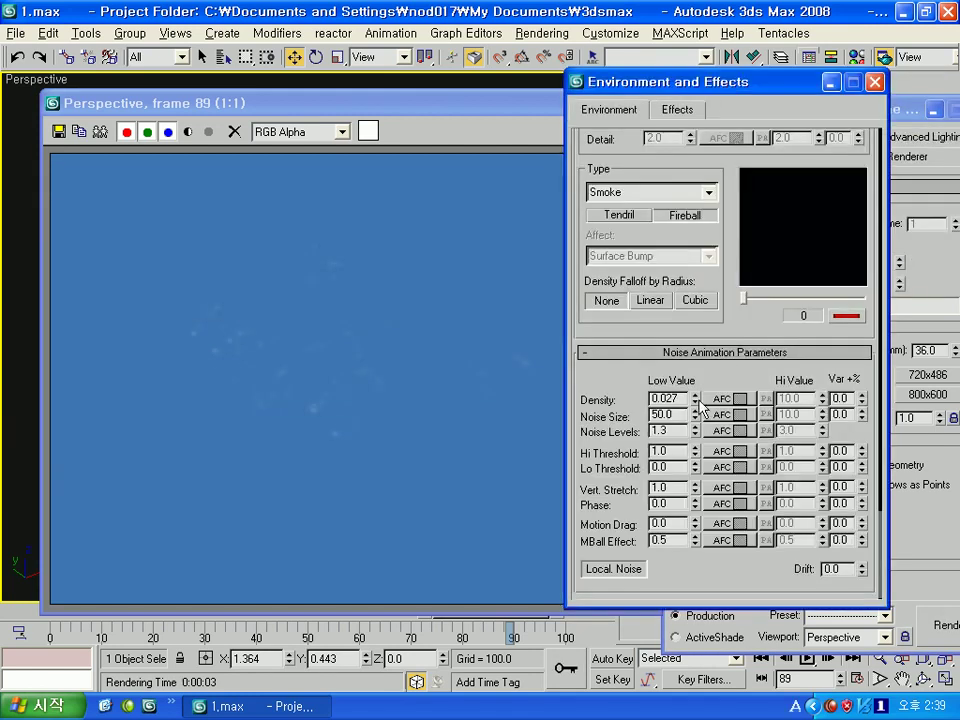
scroll(703, 407, up, 3)
scroll(695, 395, up, 3)
scroll(683, 380, up, 3)
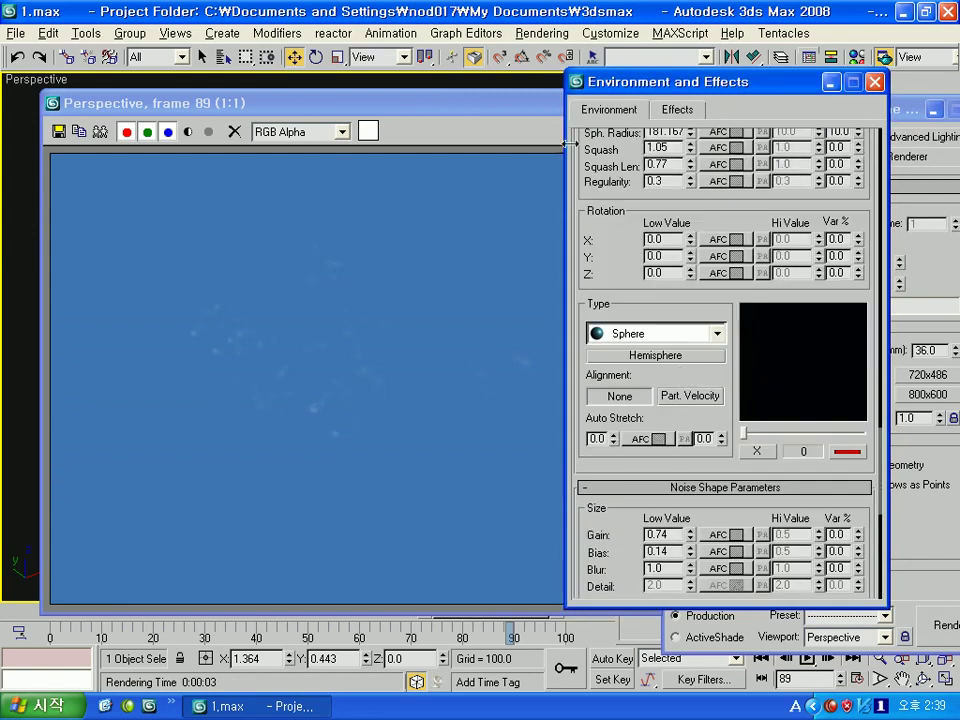
drag(532, 112, 528, 124)
click(600, 119)
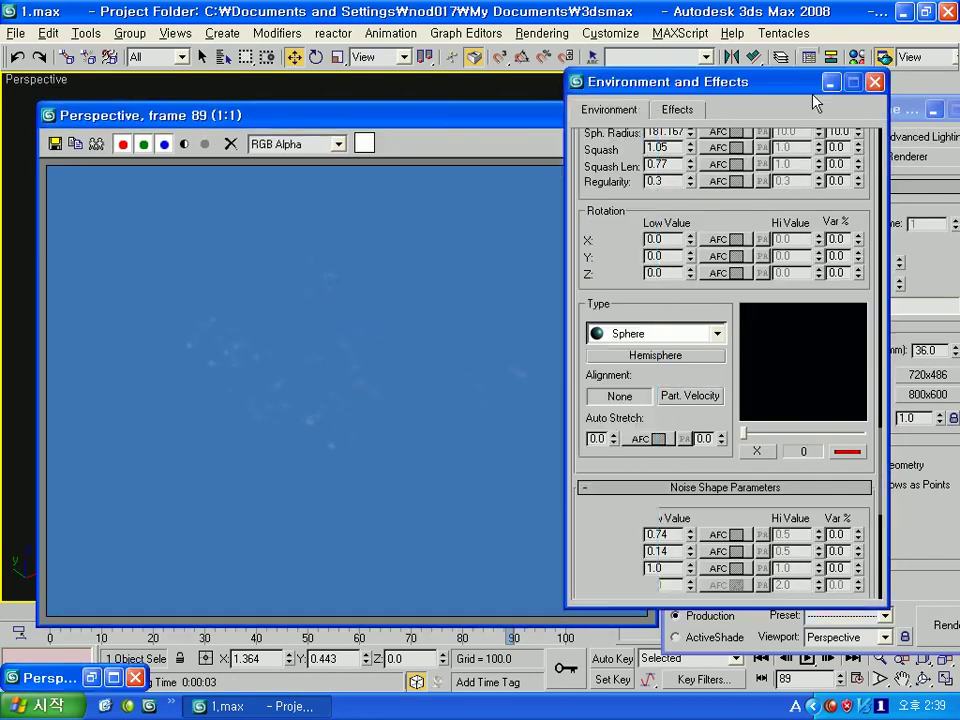
click(830, 82)
click(820, 130)
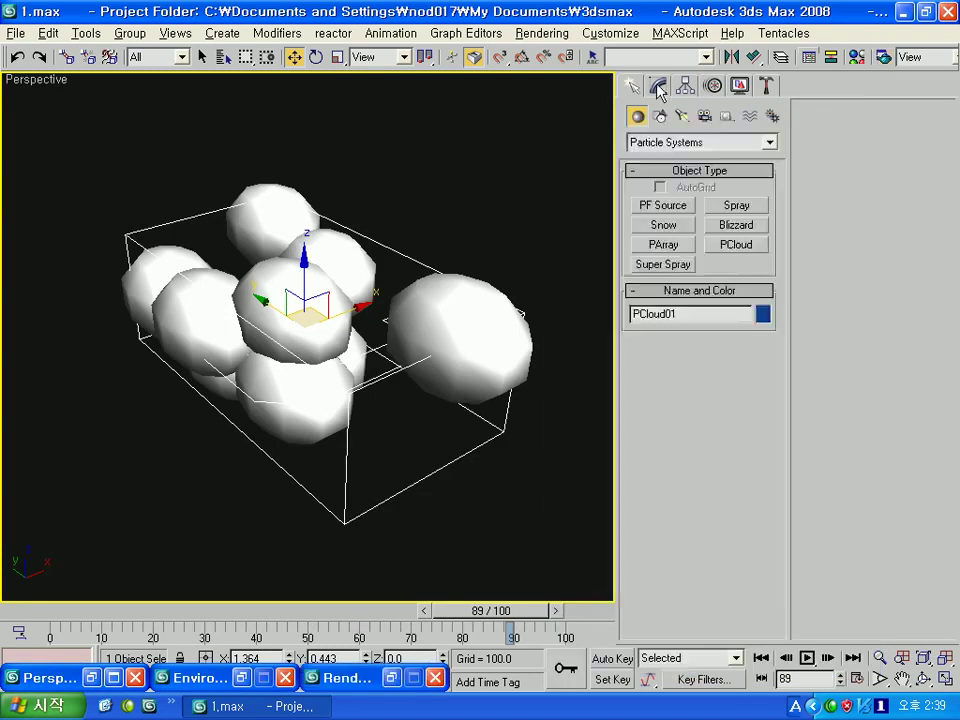
- Raise the PCloud emitter's particle Use Rate to 28 under Particle Generation
click(657, 85)
scroll(740, 450, down, 3)
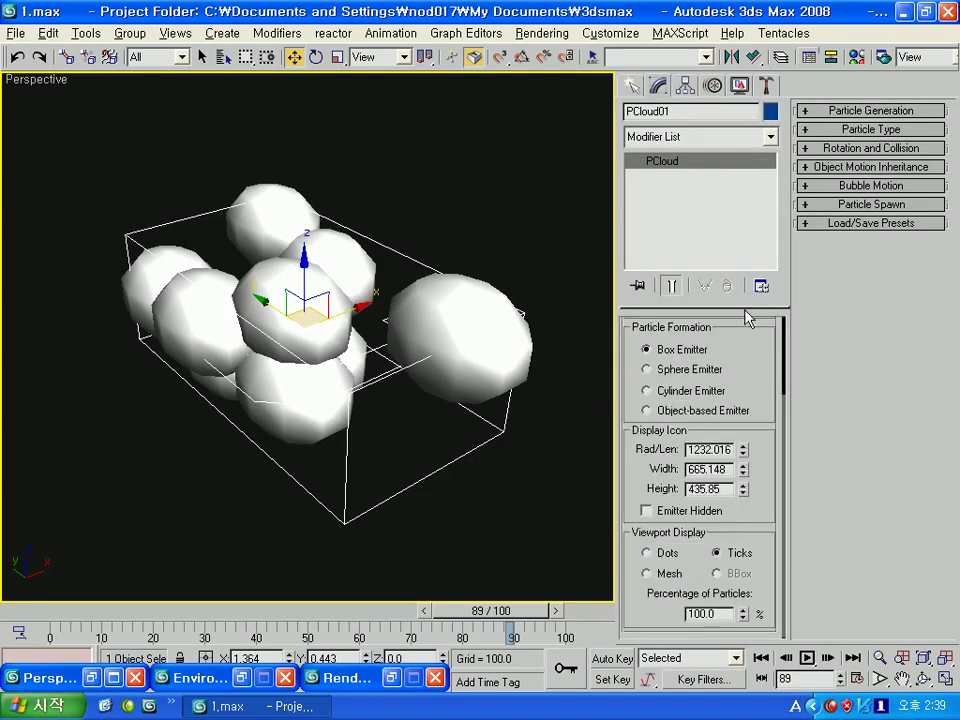
click(858, 132)
click(855, 112)
click(856, 110)
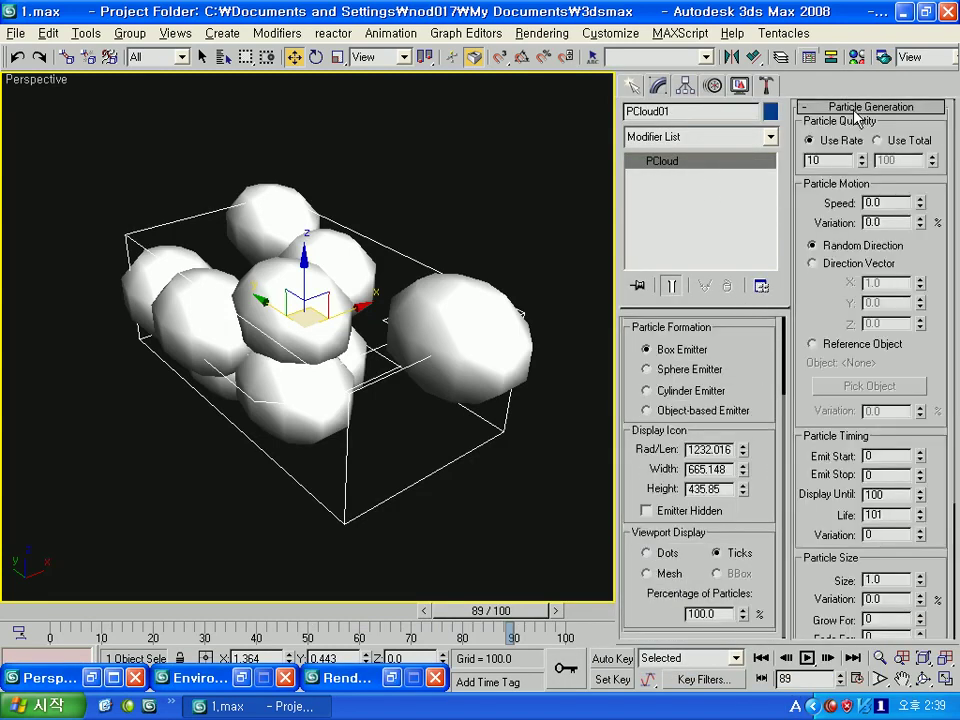
drag(828, 207, 828, 184)
drag(861, 131, 860, 117)
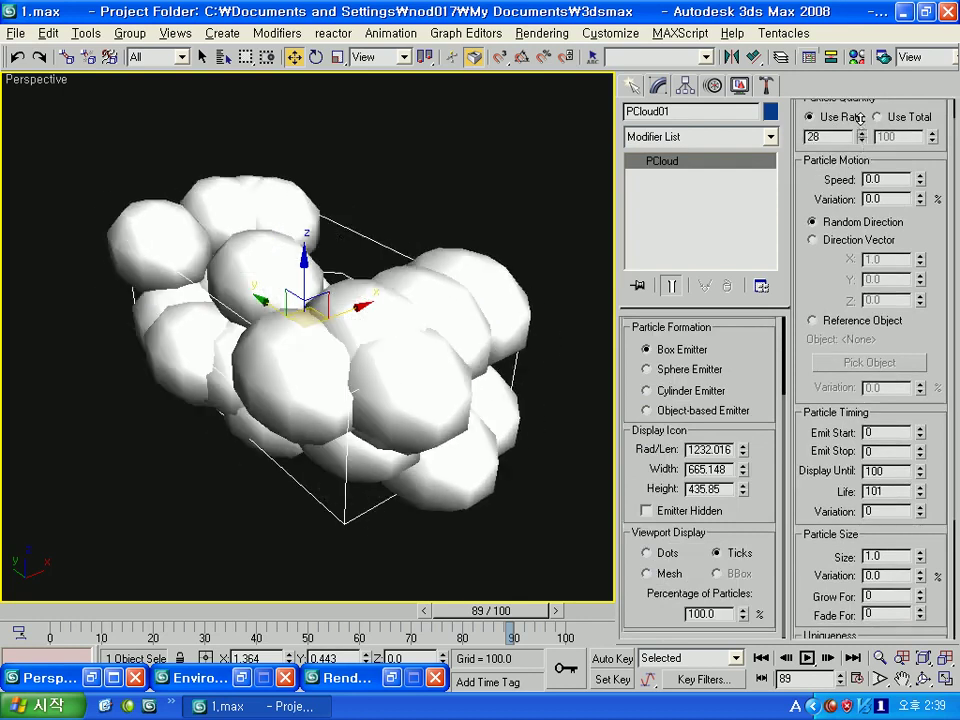
- Render frame 89 with the extra particles, then put the render windows away
click(884, 57)
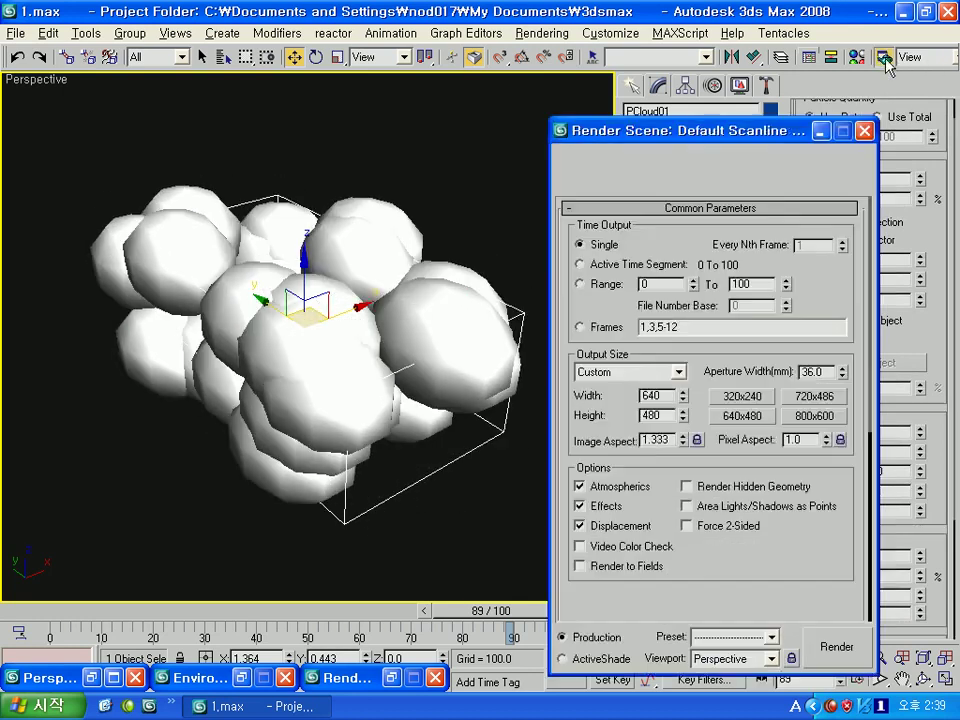
click(836, 703)
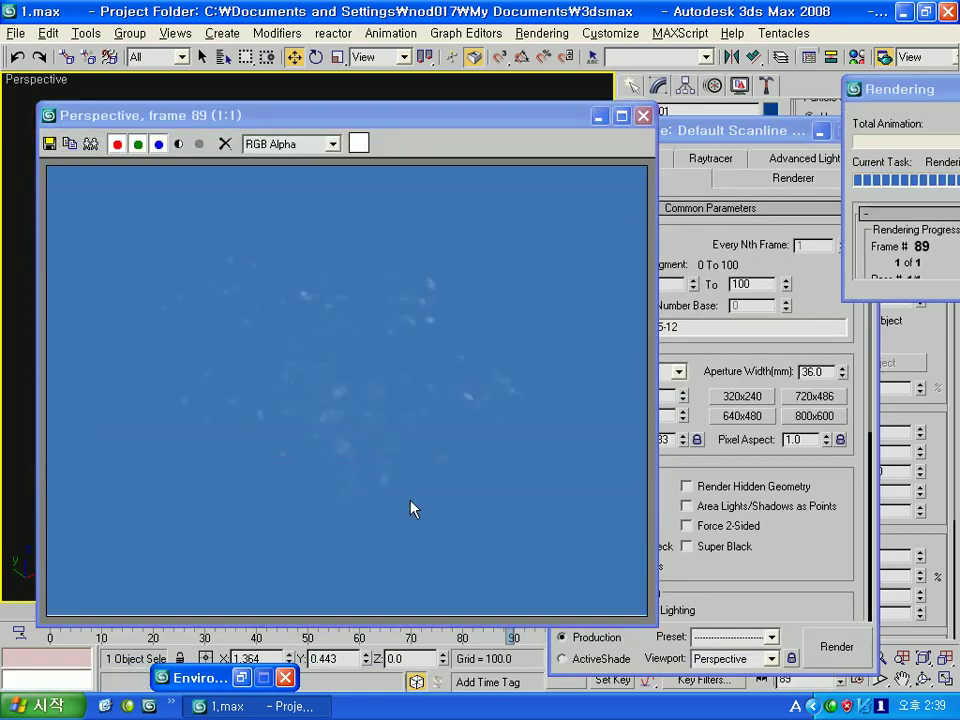
scroll(354, 371, up, 1)
scroll(354, 371, down, 1)
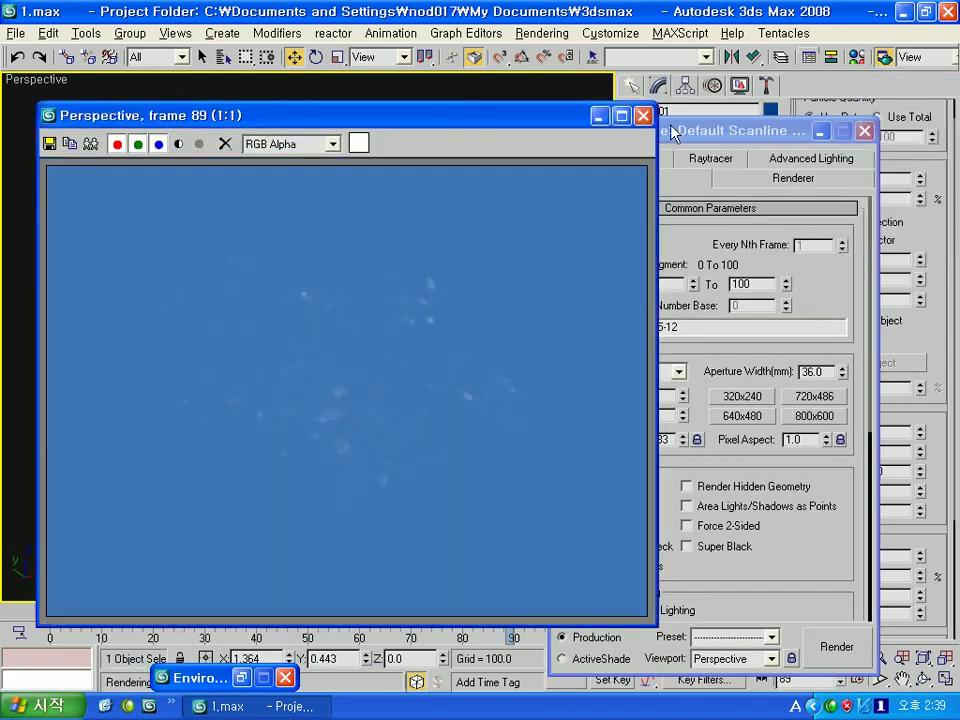
click(669, 114)
click(648, 160)
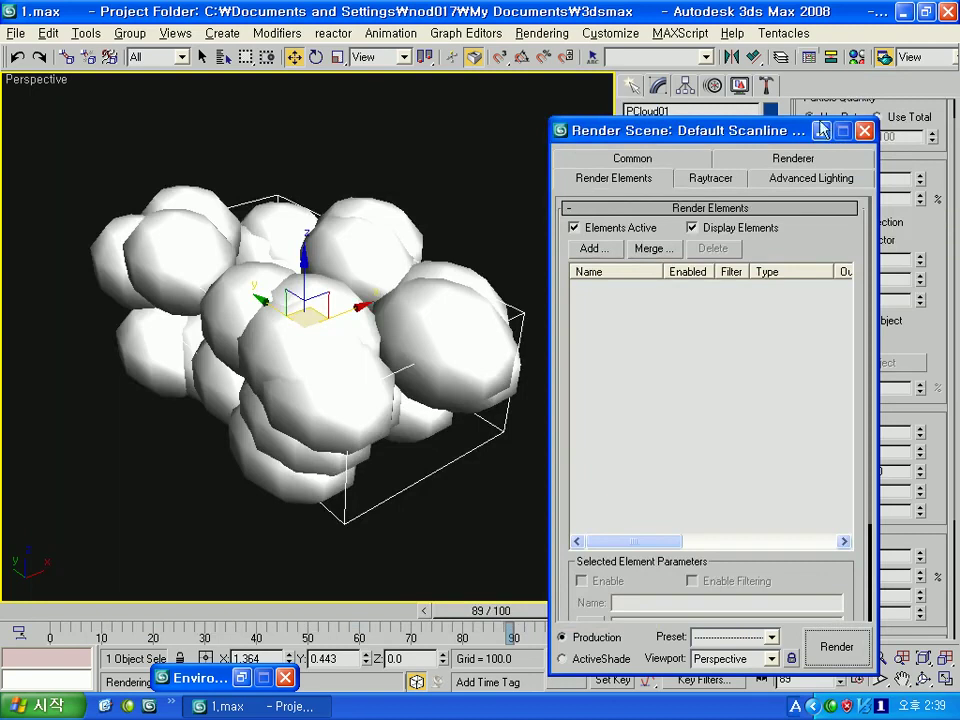
click(820, 130)
- Set the AfterBurn noise to Gain 0.67, Bias 0.41 and Noise Size 150
click(542, 33)
click(545, 70)
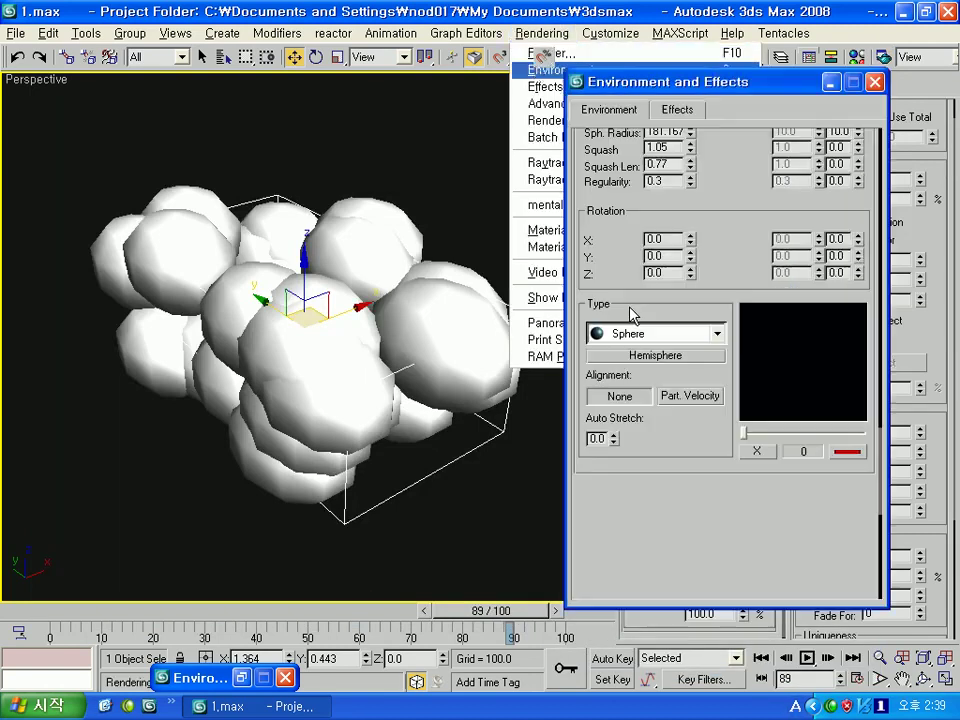
drag(704, 426, 701, 455)
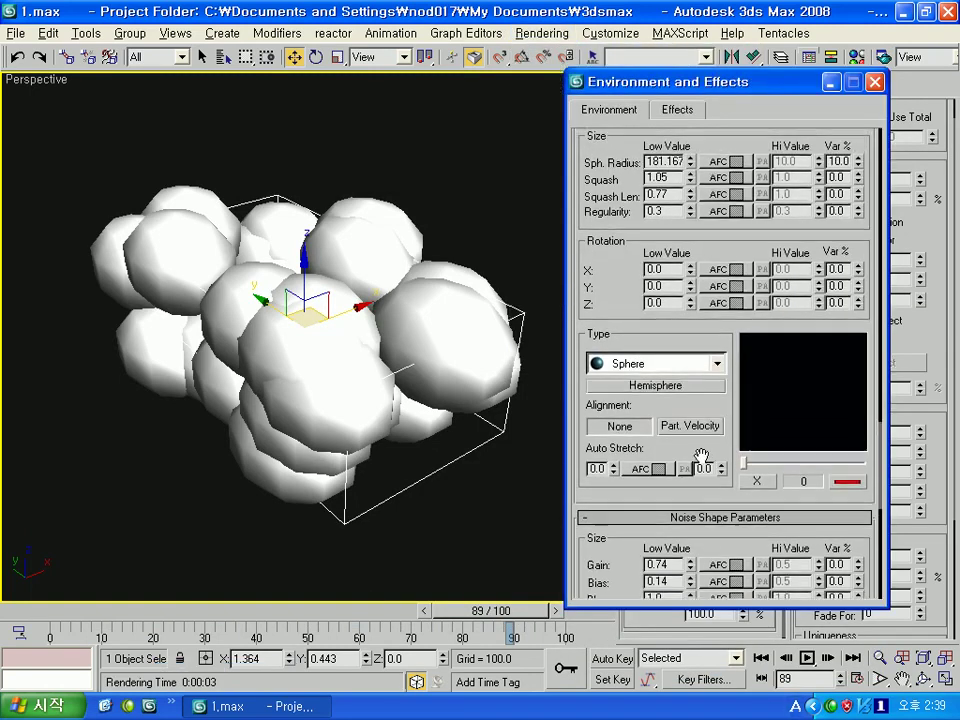
drag(620, 326, 612, 178)
drag(648, 484, 648, 345)
click(691, 293)
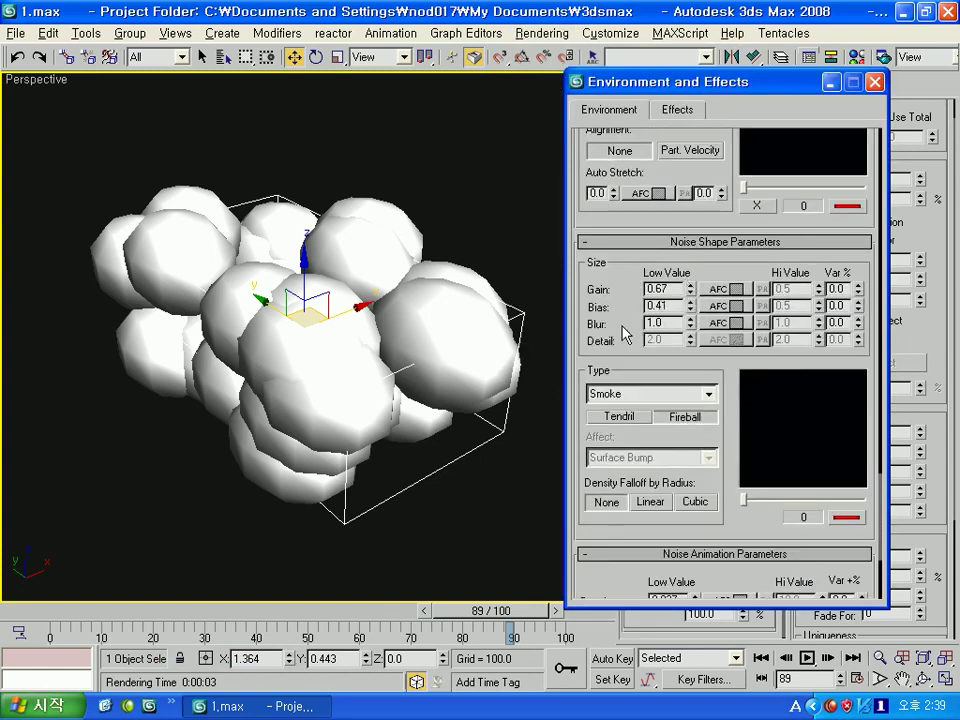
scroll(650, 380, down, 5)
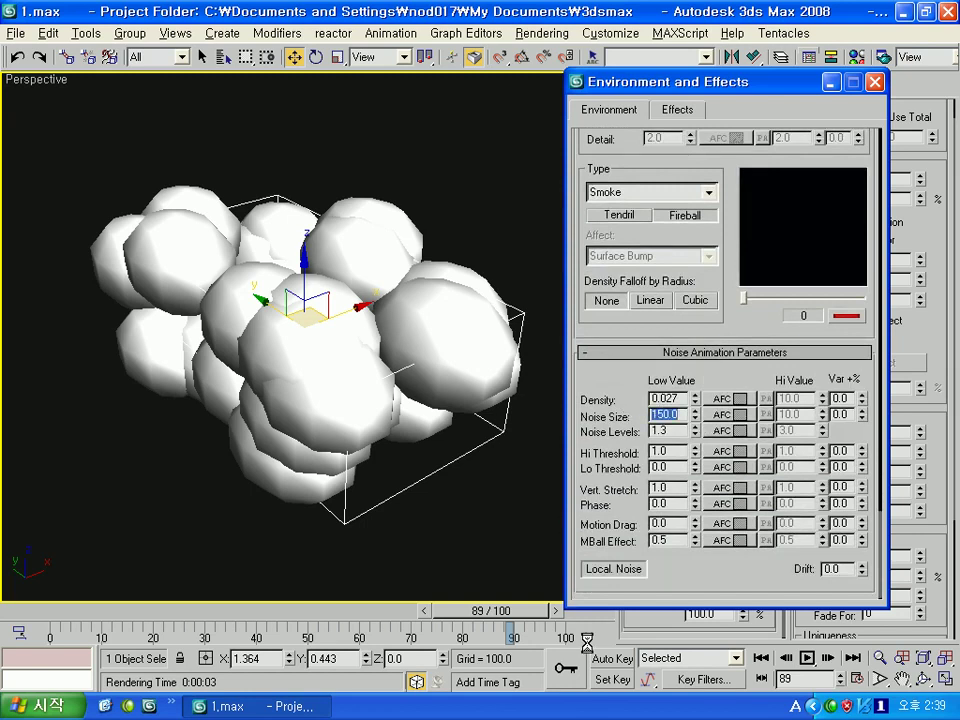
- Re-render frame 89 with the new noise settings, then close the frame window
click(883, 57)
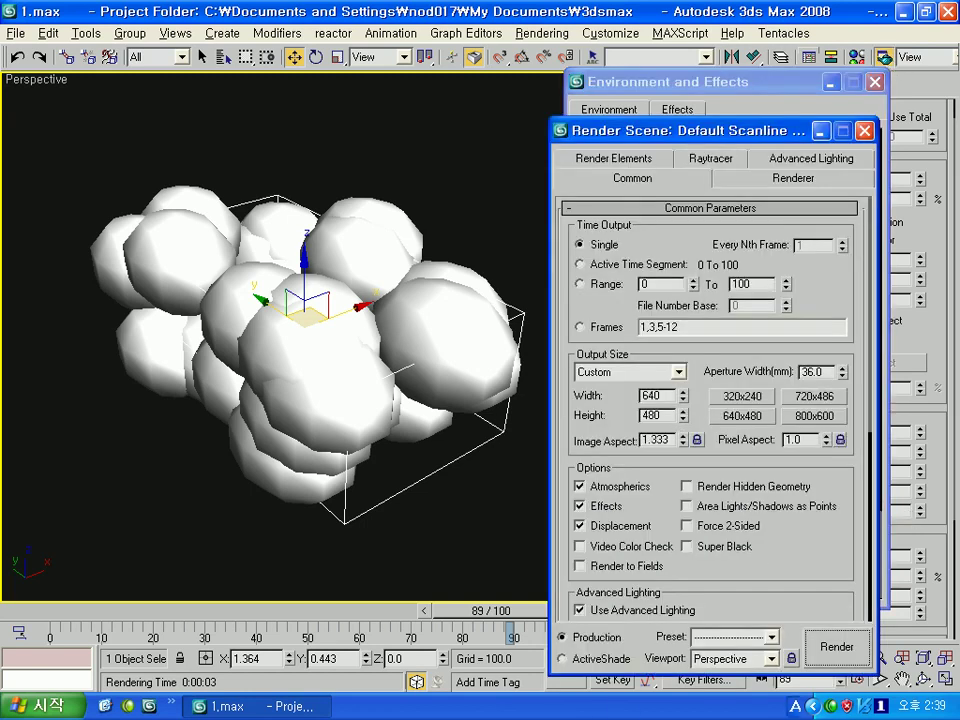
click(838, 652)
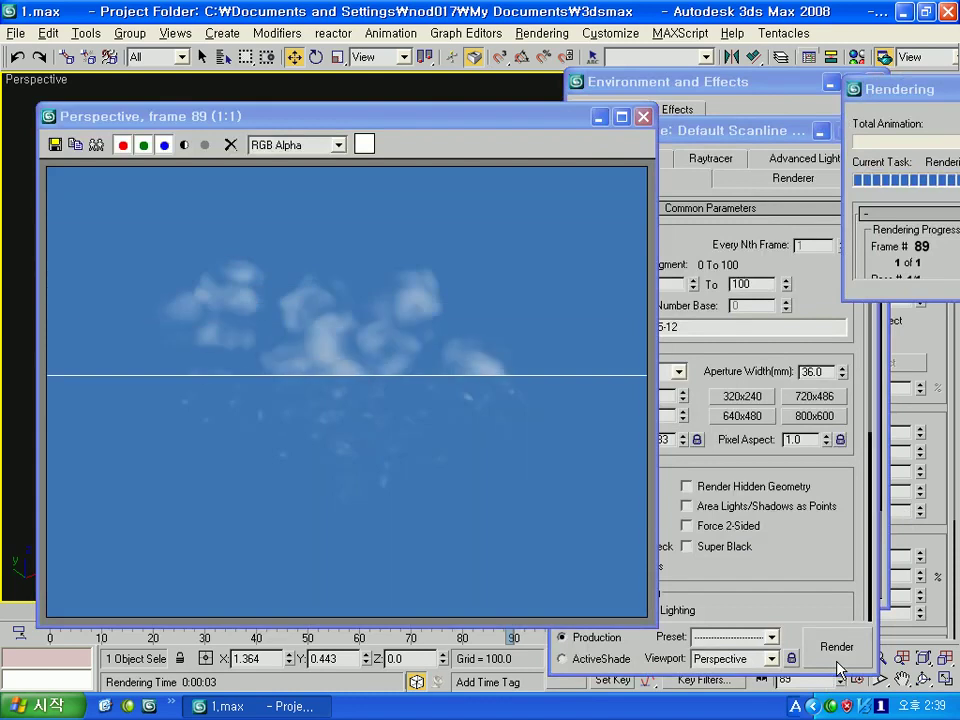
drag(739, 133, 768, 121)
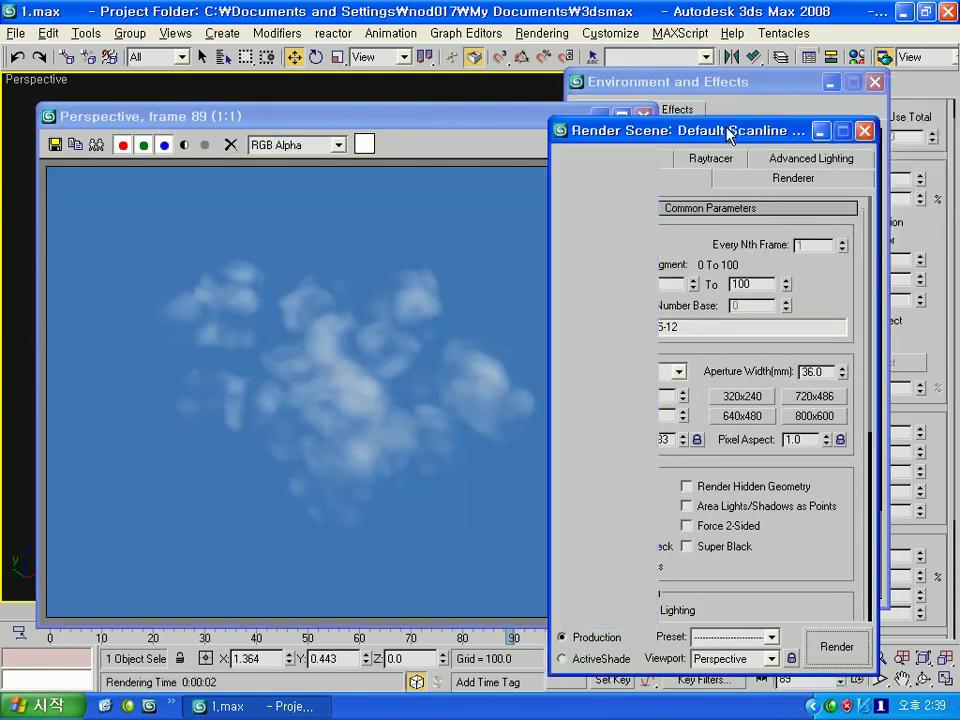
click(677, 81)
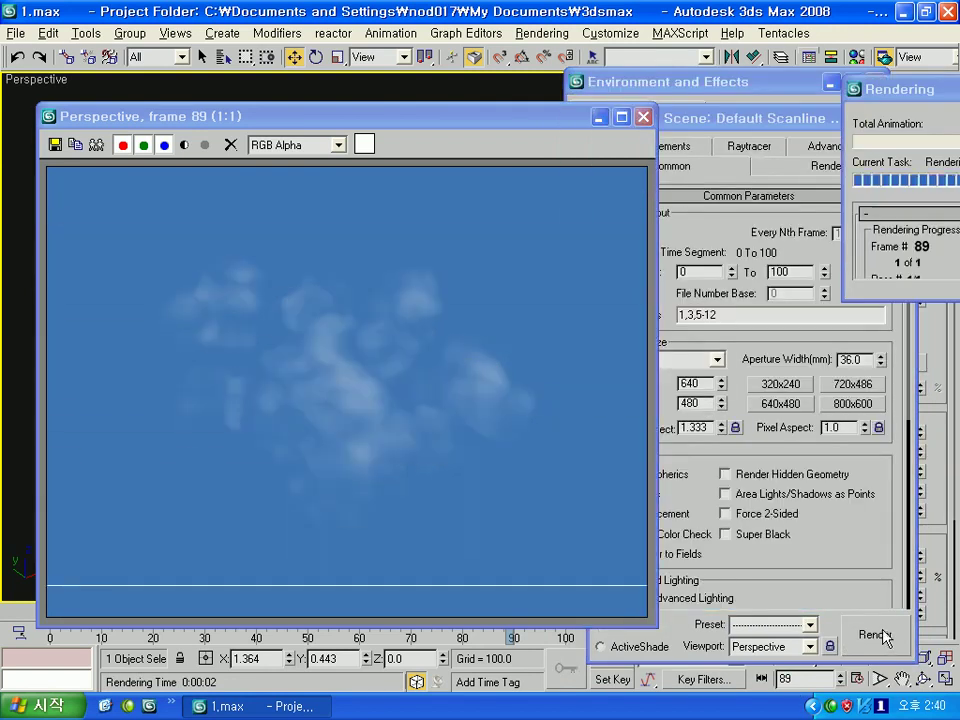
click(643, 116)
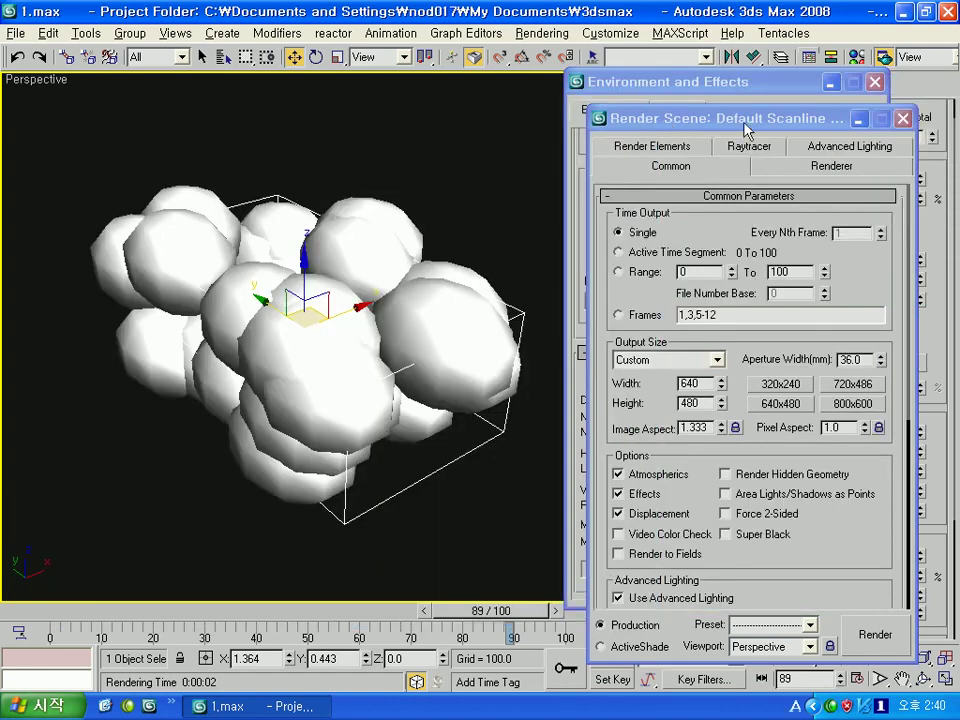
- Switch the AfterBurn smoke Rendering Type to Raymarcher
drag(720, 122, 712, 130)
click(894, 127)
scroll(692, 285, down, 5)
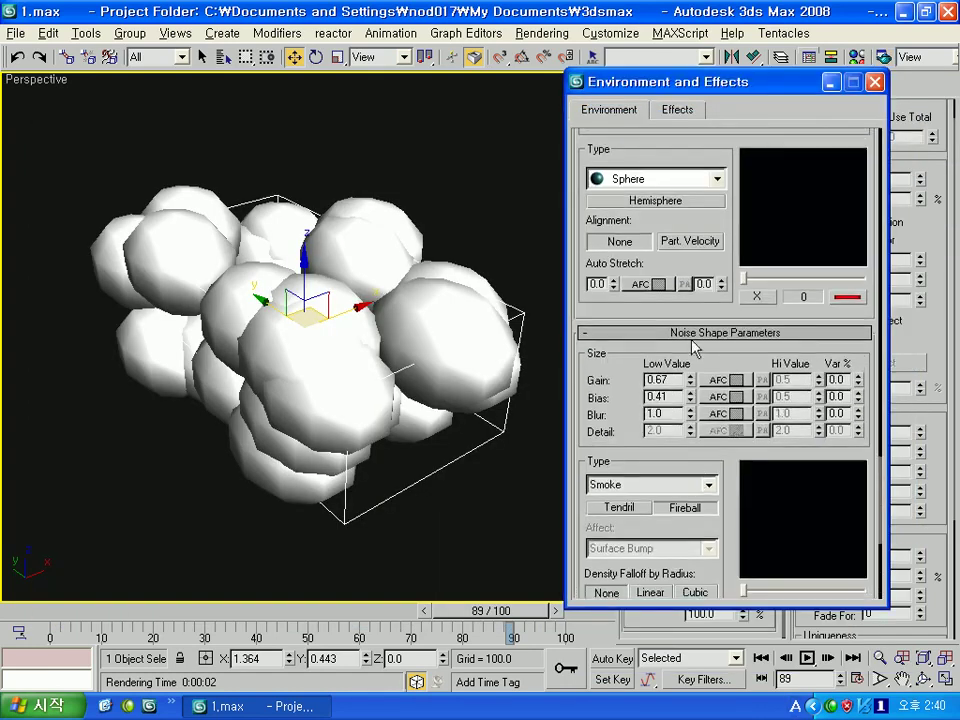
scroll(700, 320, down, 5)
scroll(706, 341, down, 5)
scroll(706, 341, up, 5)
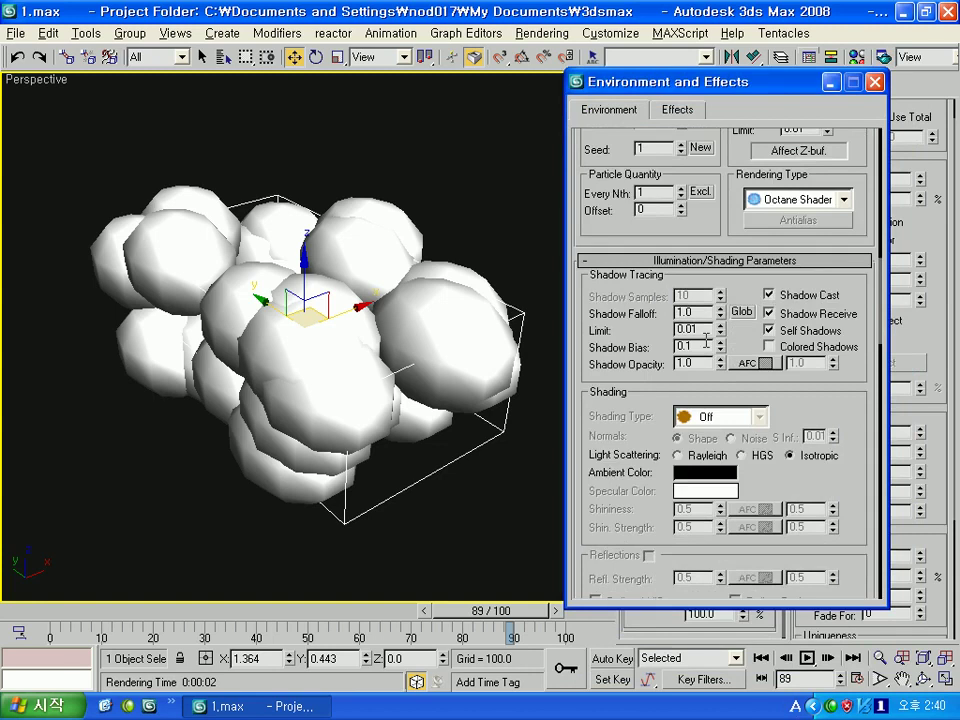
scroll(706, 341, up, 1)
click(823, 229)
click(825, 233)
click(765, 228)
click(780, 247)
- Quick-render frame 89, stop it partway, and restore the Octane Shader rendering type
drag(930, 66, 897, 66)
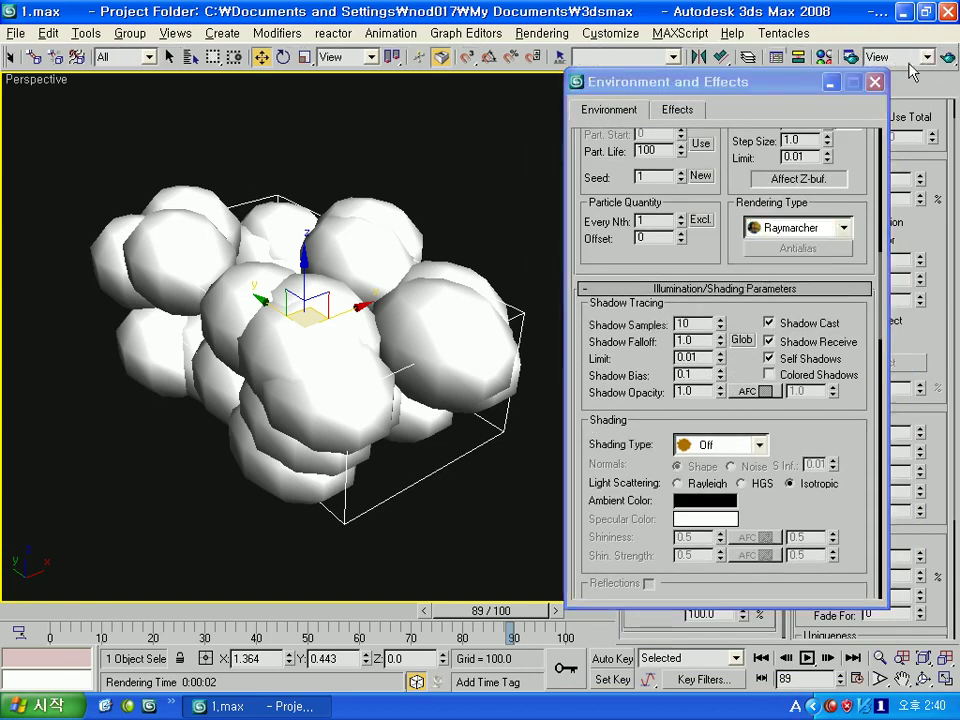
click(944, 60)
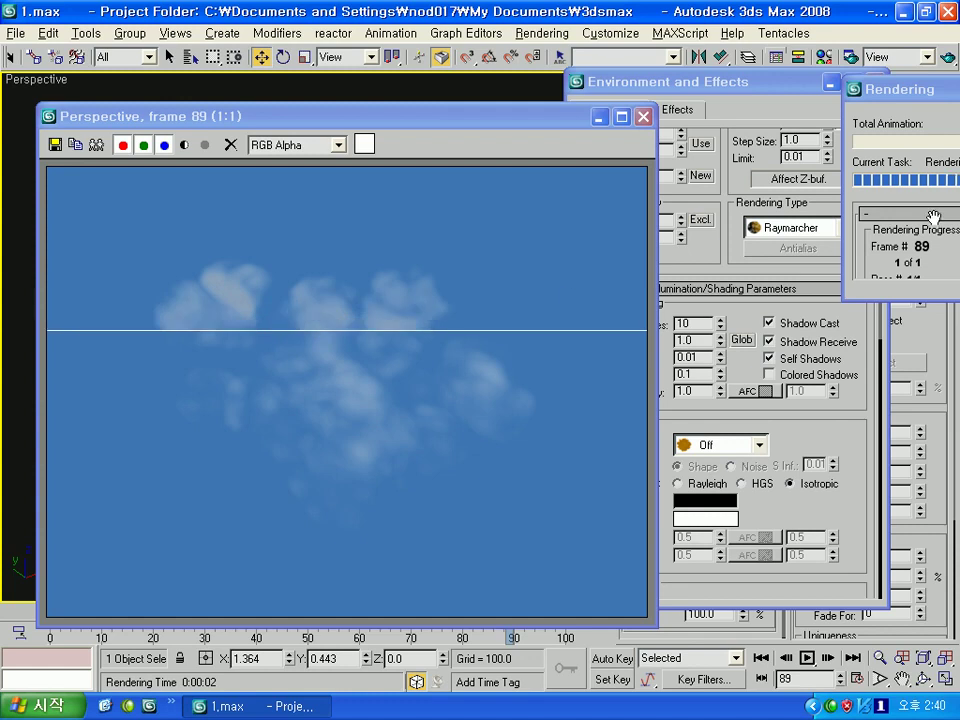
click(826, 232)
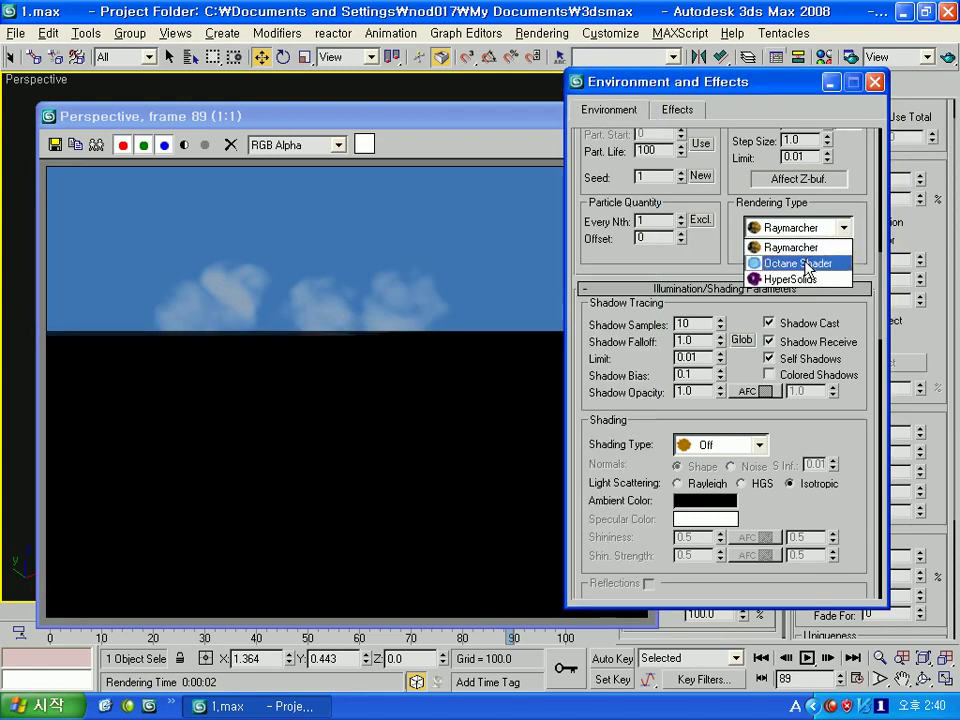
click(812, 263)
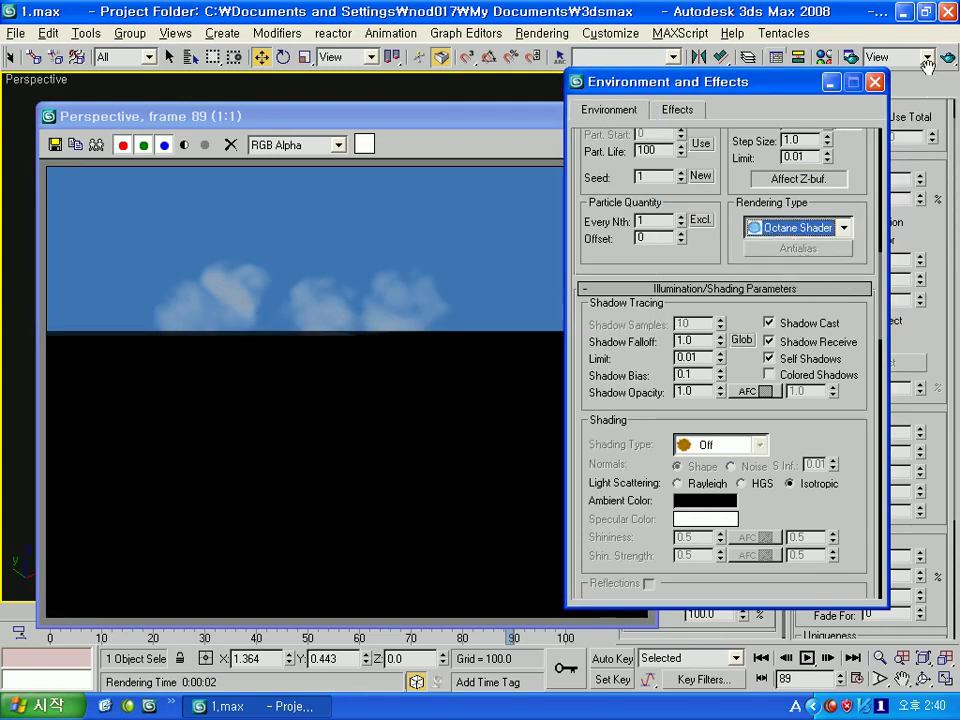
click(893, 72)
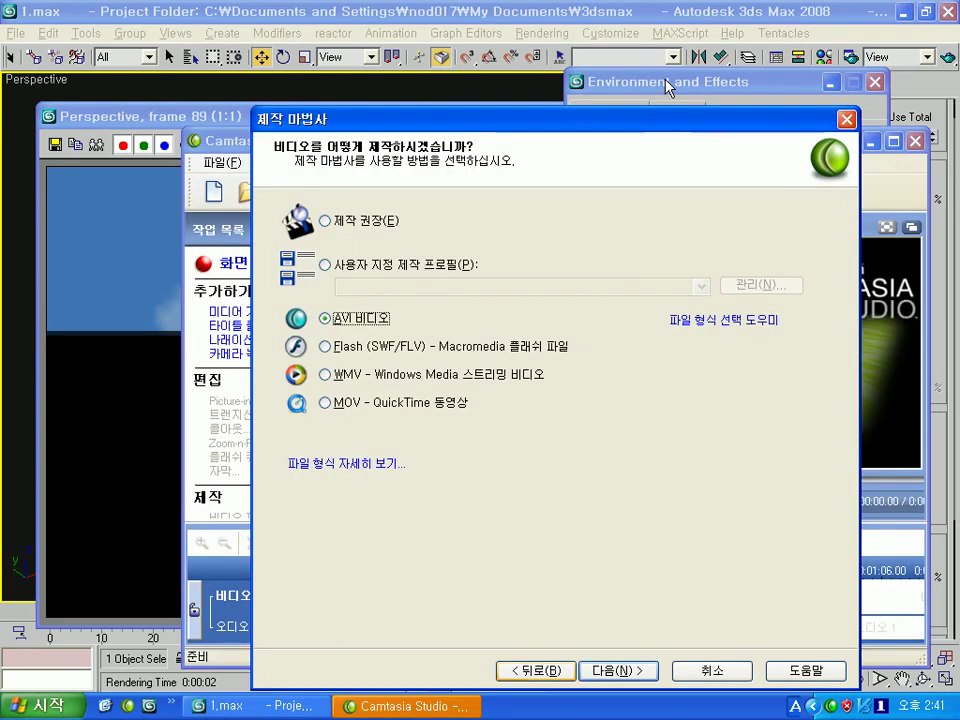
- Step through the Camtasia Produce wizard and finish it to start rendering 3.avi
click(631, 680)
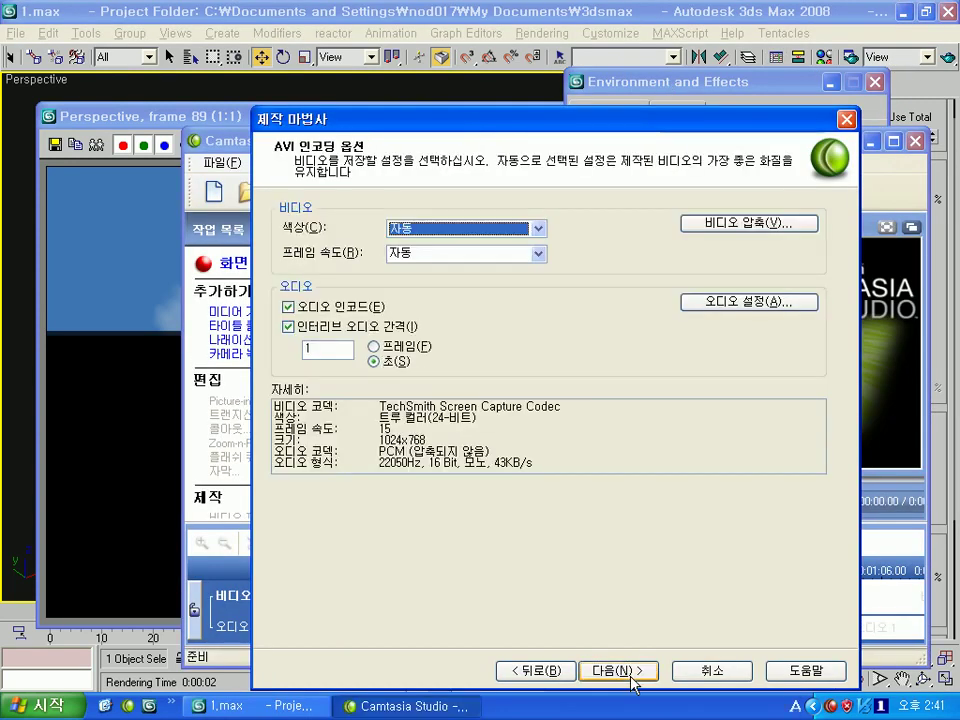
click(631, 680)
click(631, 680)
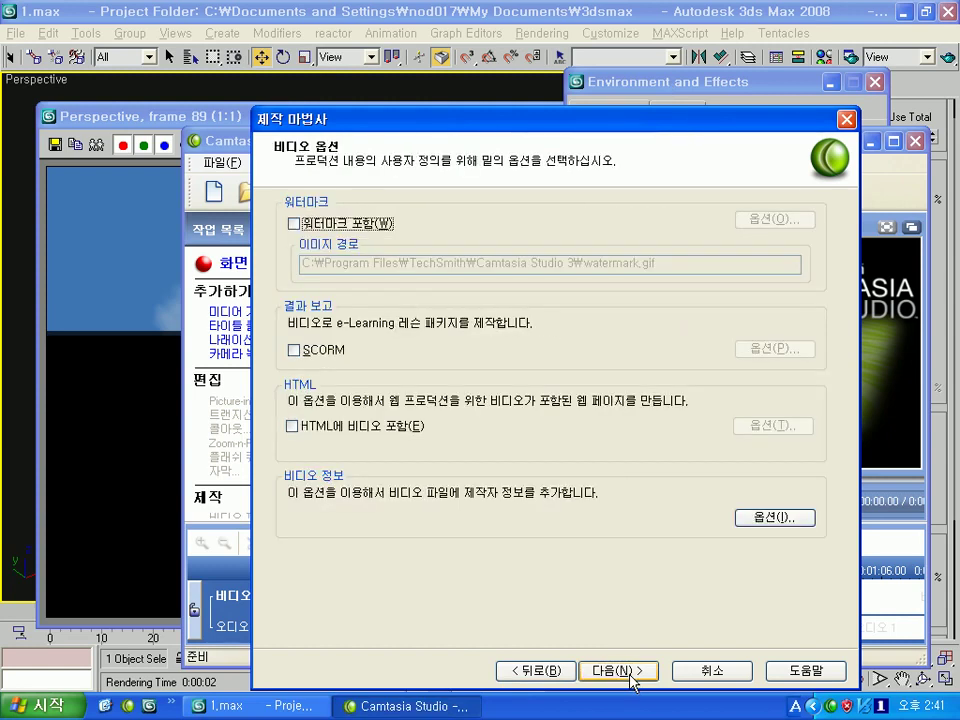
click(631, 680)
click(631, 680)
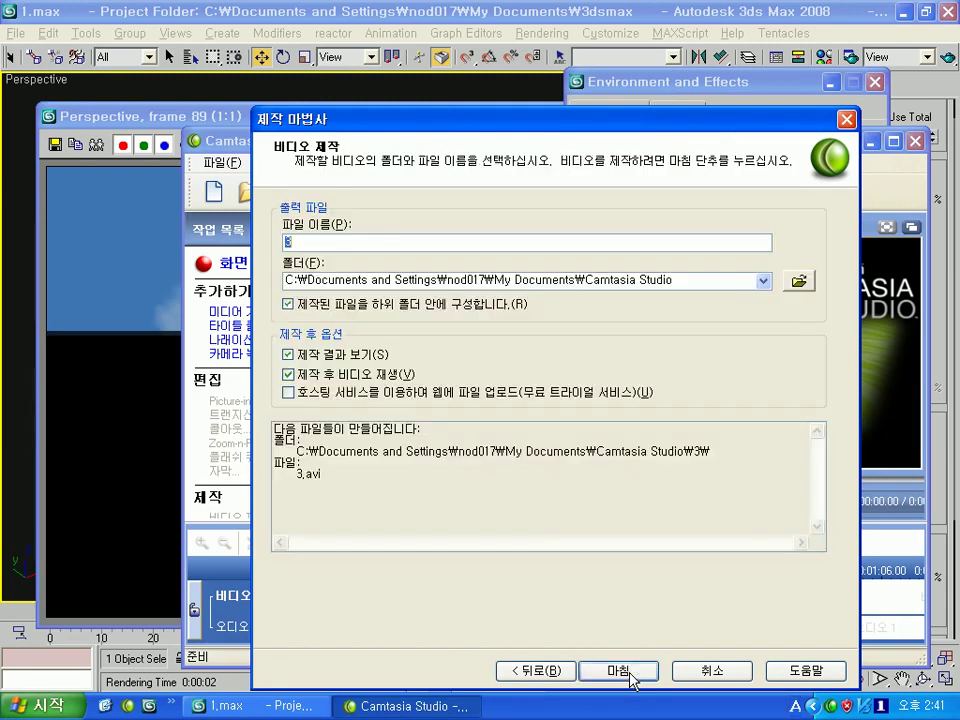
click(631, 680)
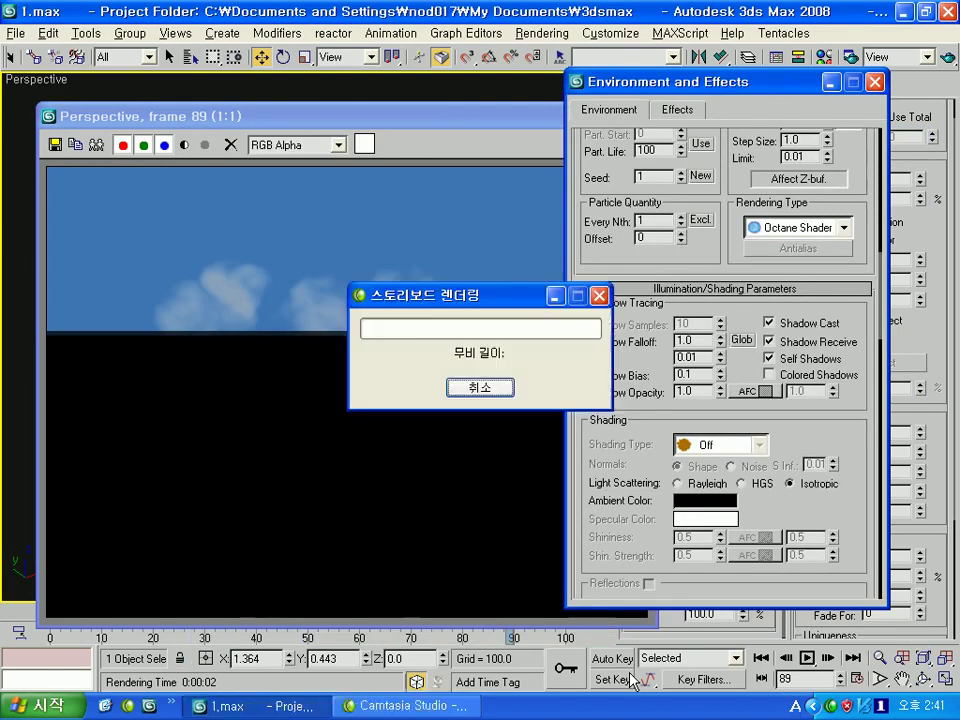
- Close the Recorder window and minimize the storyboard rendering progress dialog
click(828, 702)
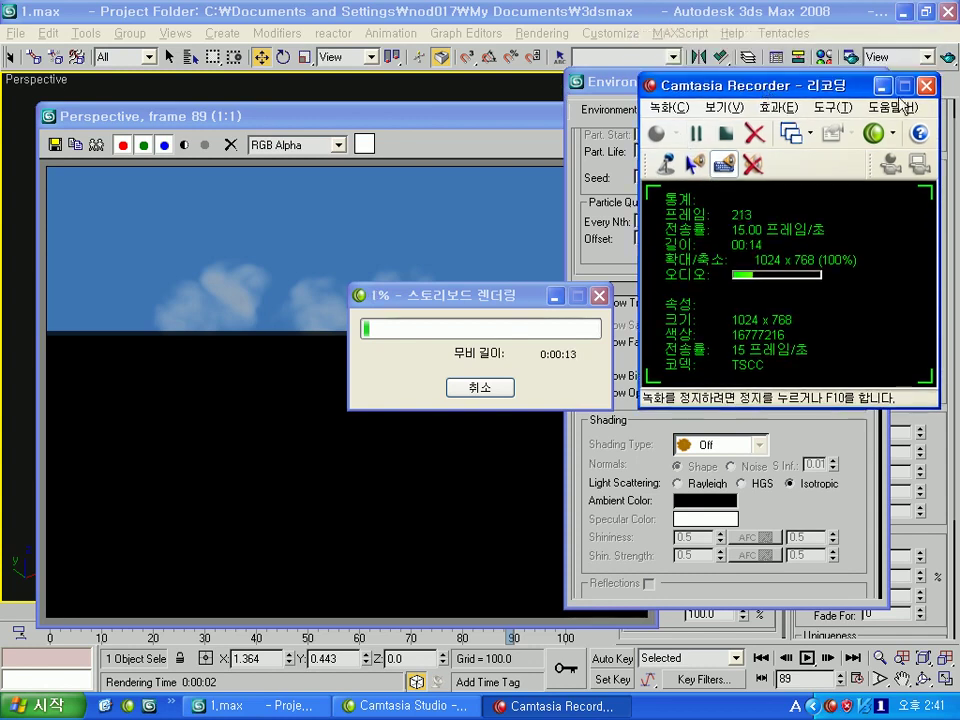
drag(514, 303, 524, 306)
click(566, 300)
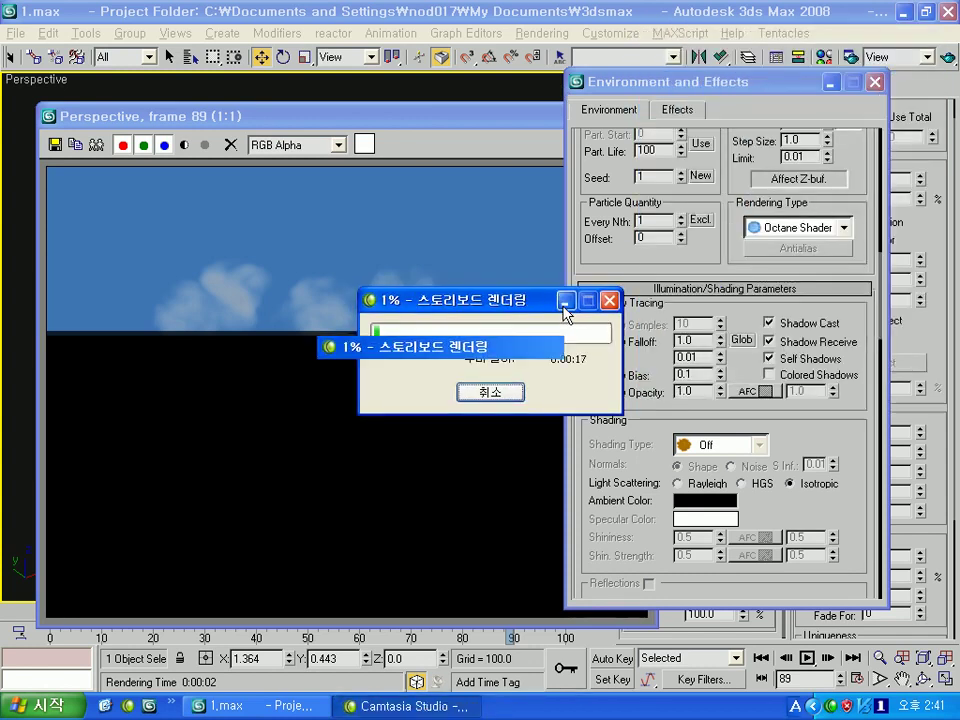
- Re-render the perspective view, then close the frame, render settings and Environment dialog
drag(828, 433, 822, 483)
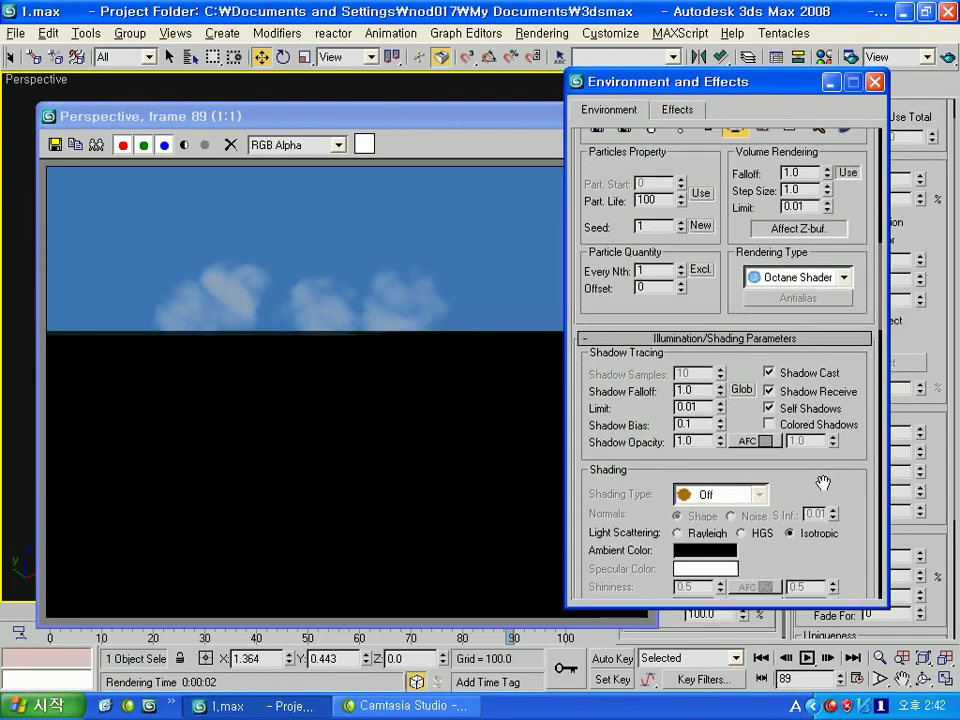
click(852, 57)
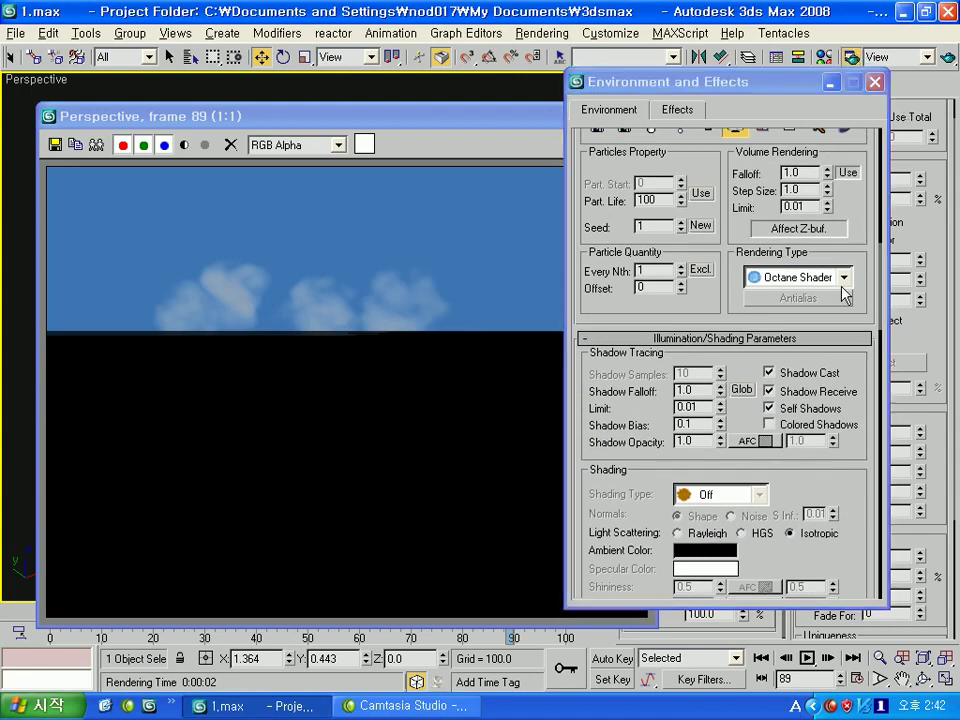
click(866, 645)
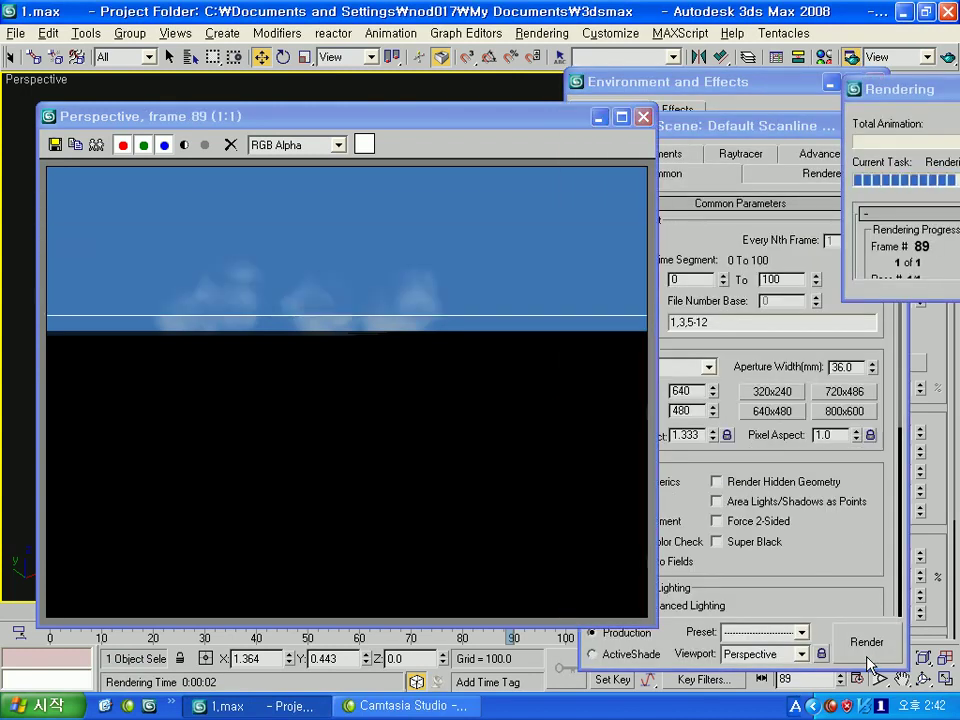
click(643, 117)
click(895, 126)
click(874, 81)
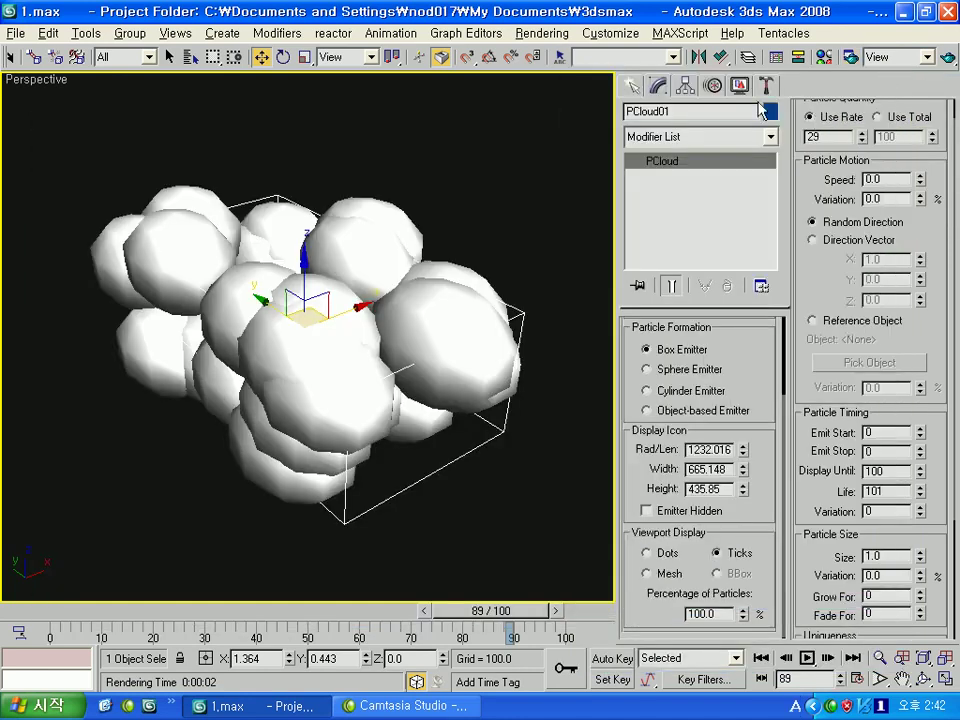
- Create an omni light and raise it above the cloud puffs
click(632, 87)
click(681, 116)
click(664, 245)
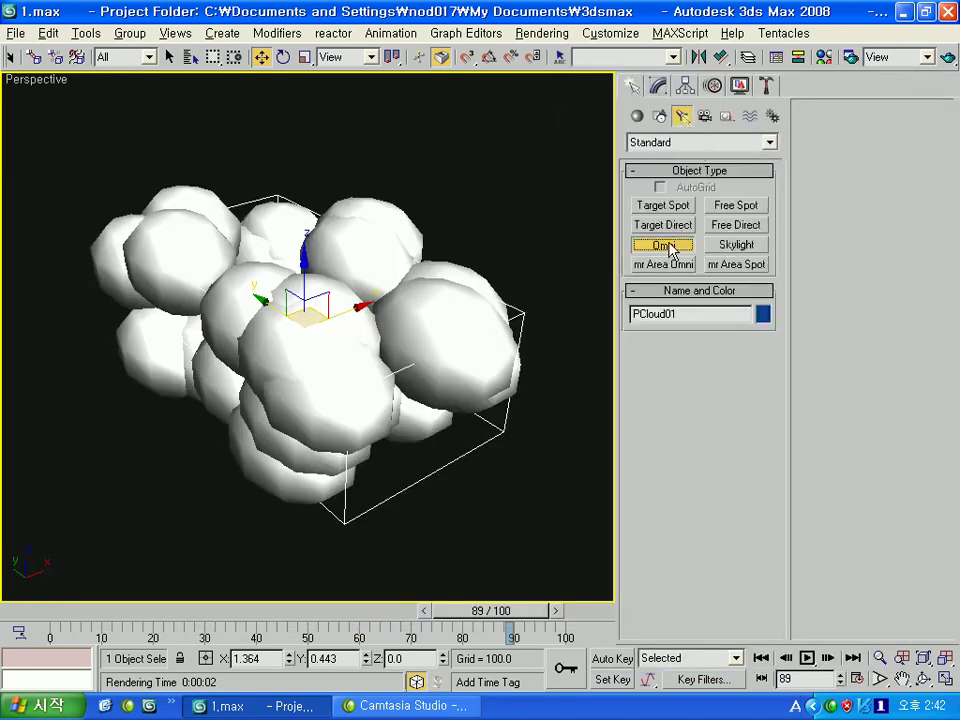
alt+middle_drag(575, 340, 495, 347)
click(563, 366)
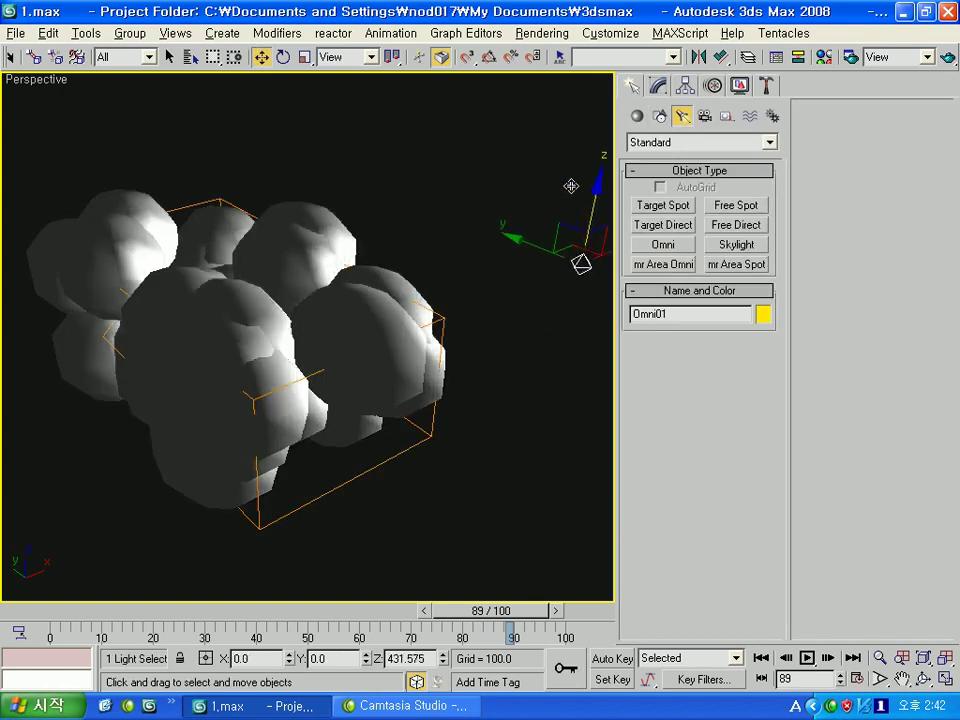
drag(568, 322, 566, 60)
scroll(426, 214, down, 3)
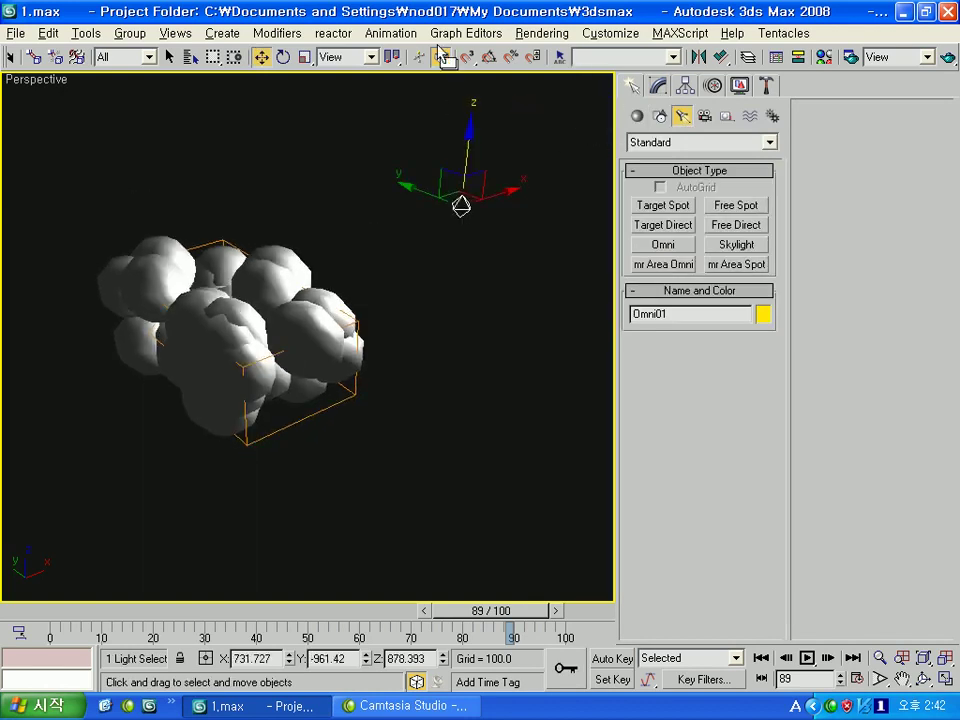
- In Rendering > Environment, add Omni01 as a Source Light of the AfterBurn effect
click(466, 33)
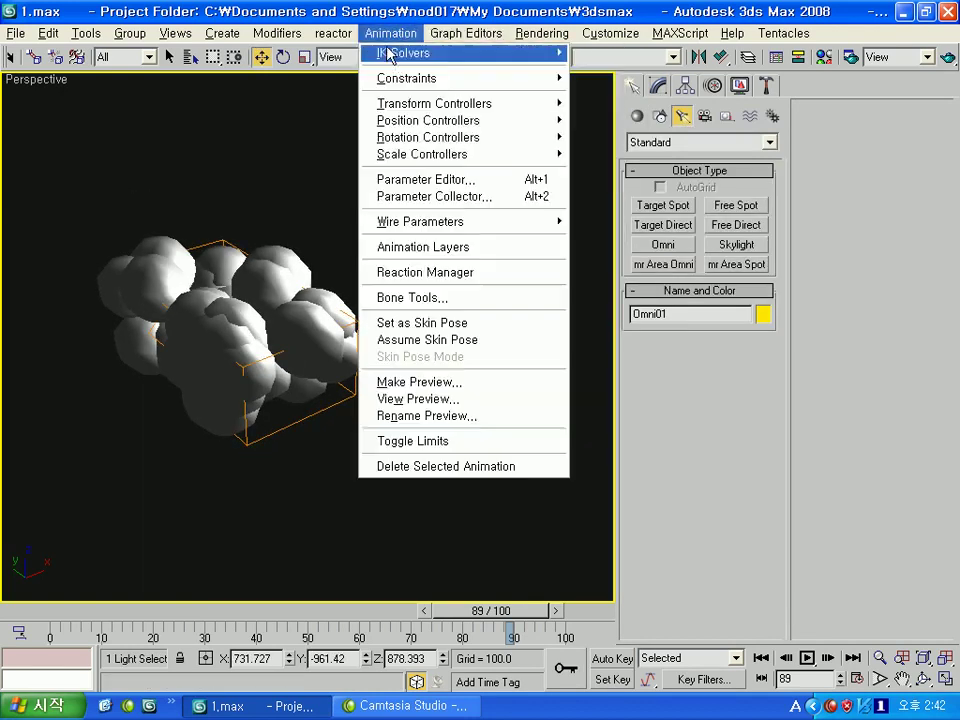
click(545, 70)
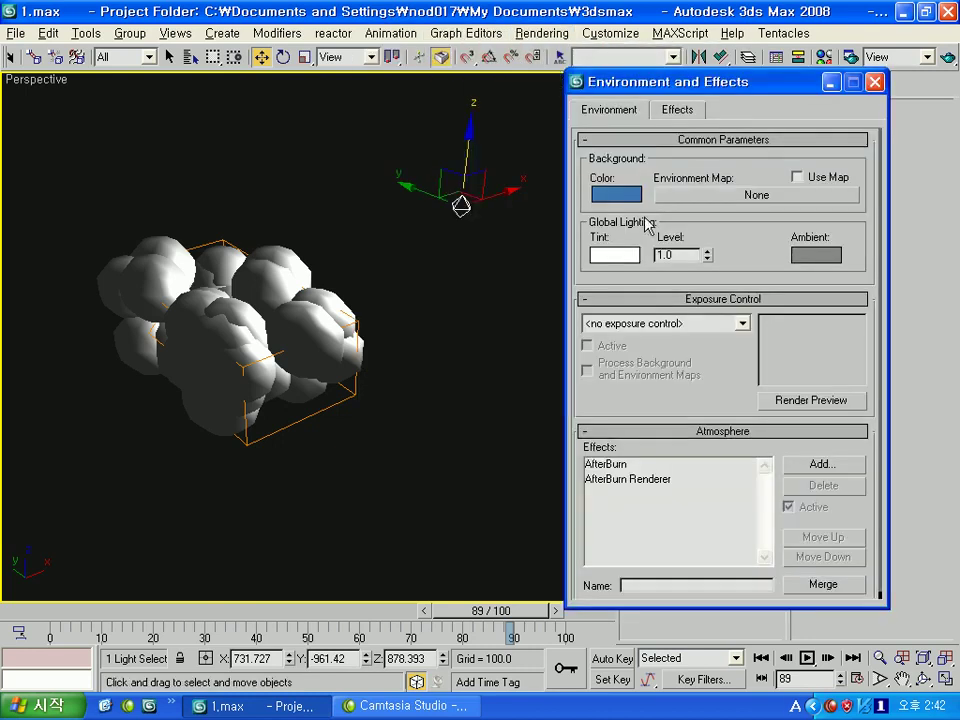
drag(686, 376, 686, 369)
click(606, 456)
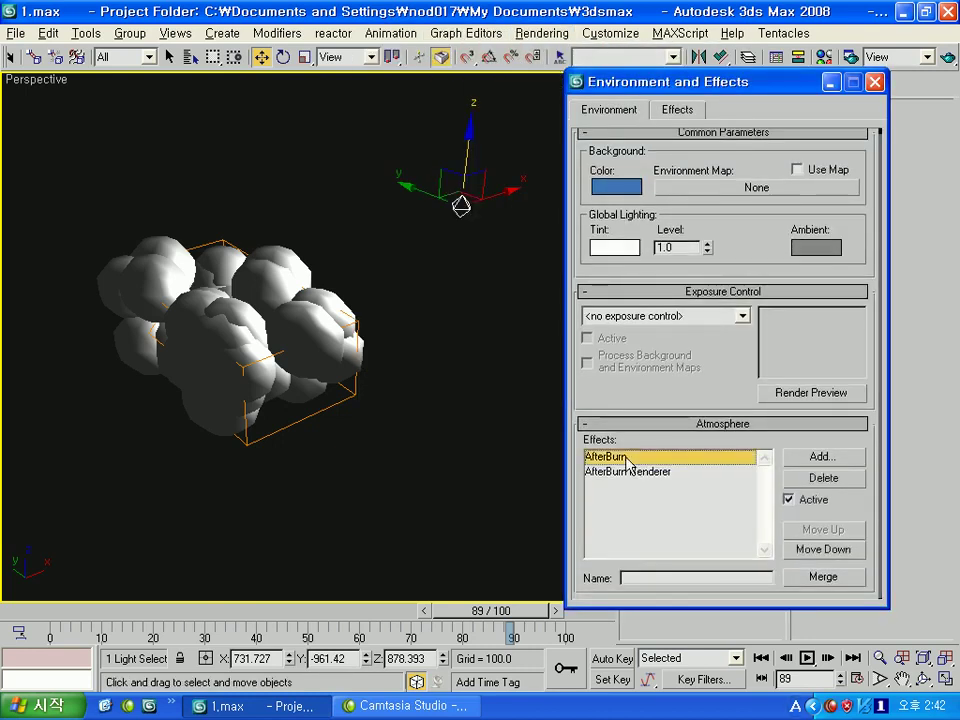
scroll(697, 425, down, 5)
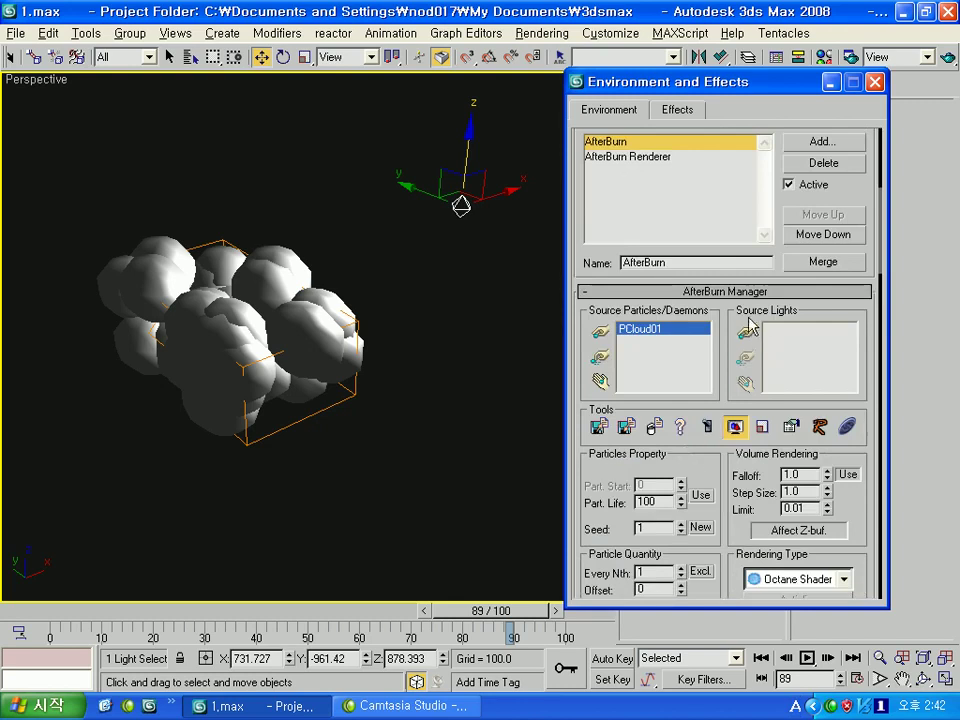
click(746, 330)
click(462, 207)
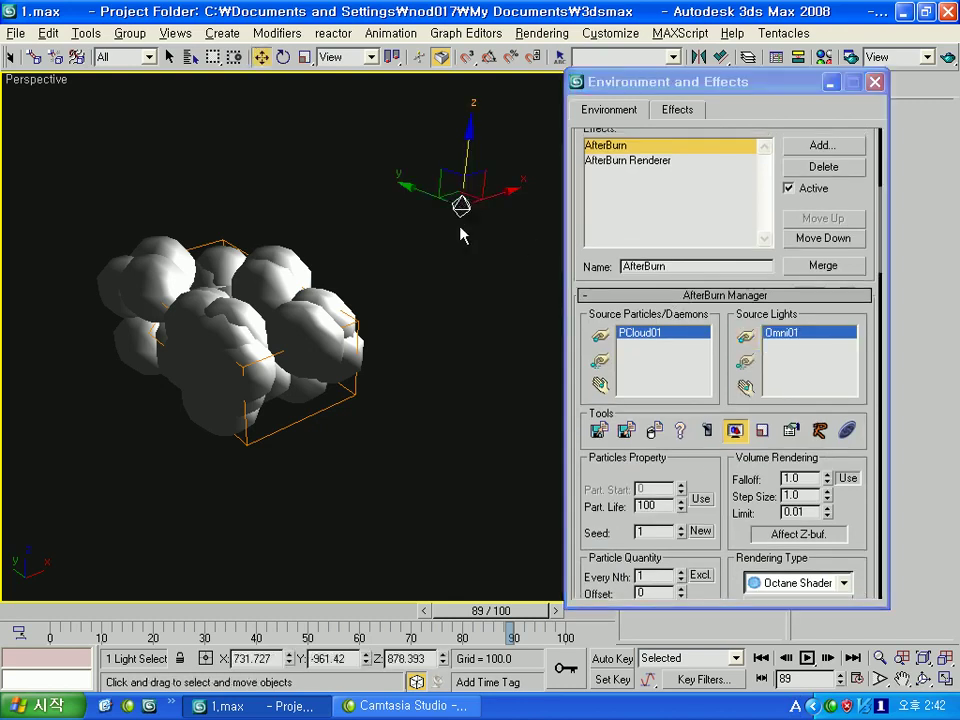
- Render the scene to check the lit smoke, then close the frame and Environment dialog
click(950, 60)
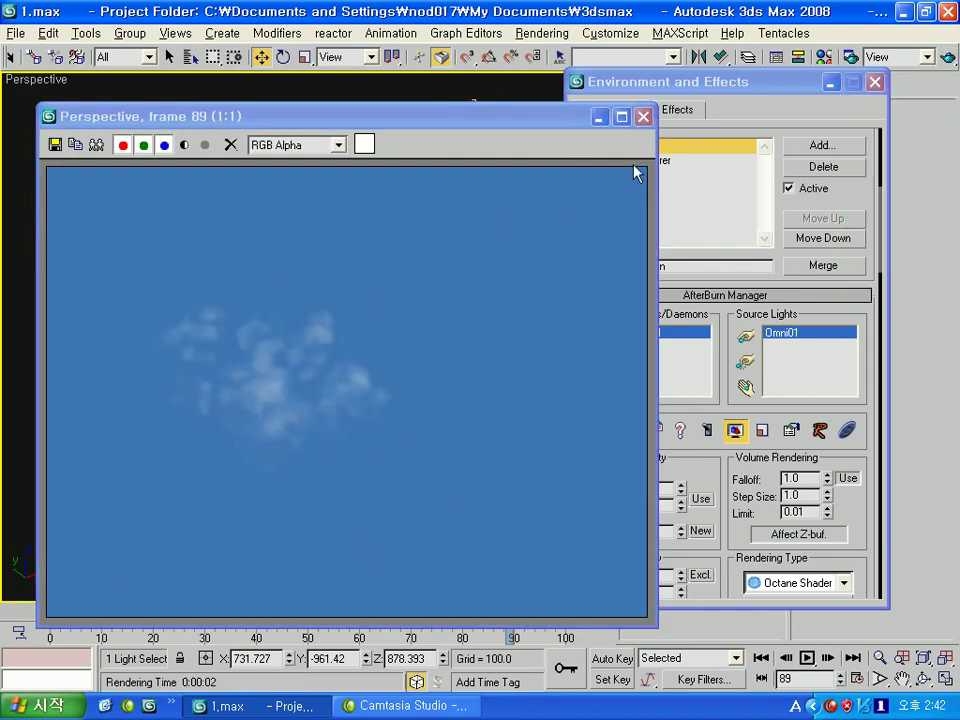
click(643, 116)
click(875, 81)
- Create a target camera in Top view aimed at the clouds and view through Camera01
click(704, 116)
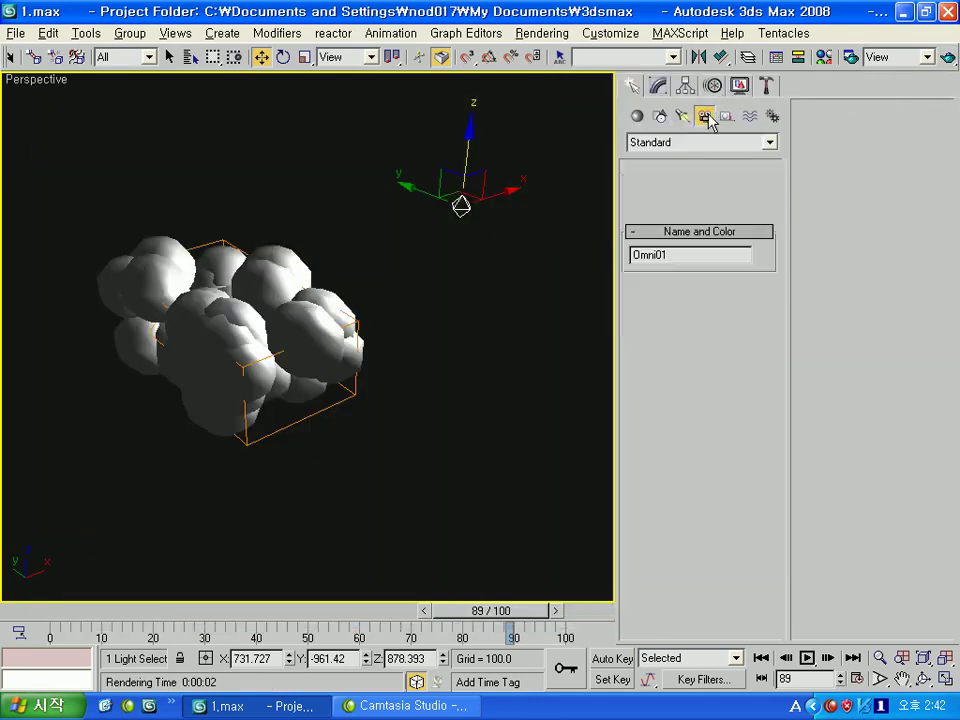
click(664, 205)
key(t)
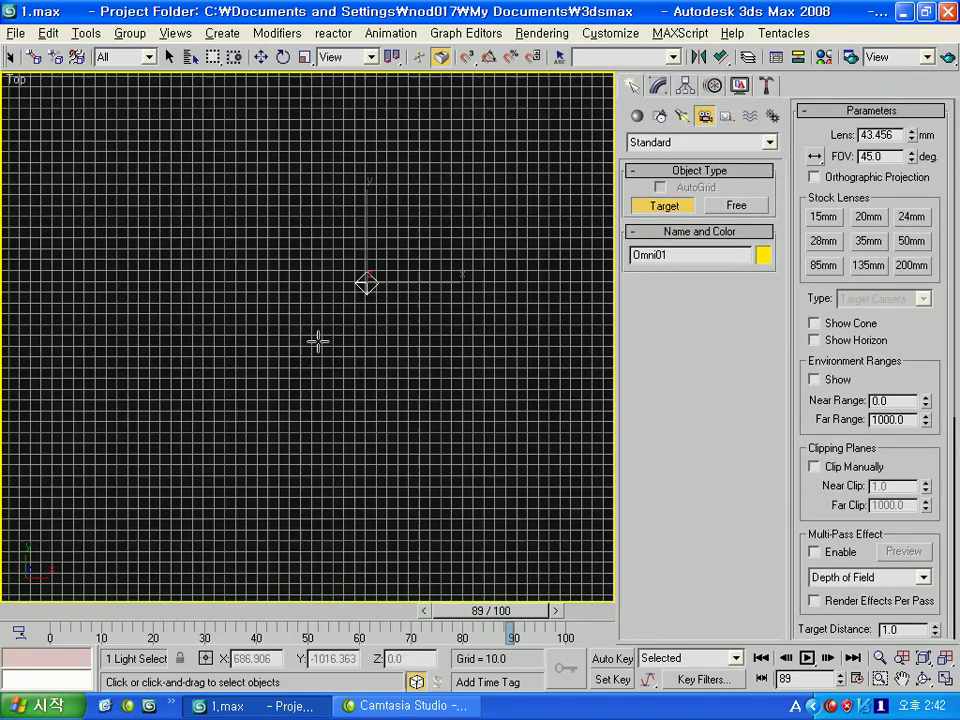
scroll(317, 338, up, 2)
scroll(308, 333, down, 3)
drag(450, 85, 270, 305)
key(c)
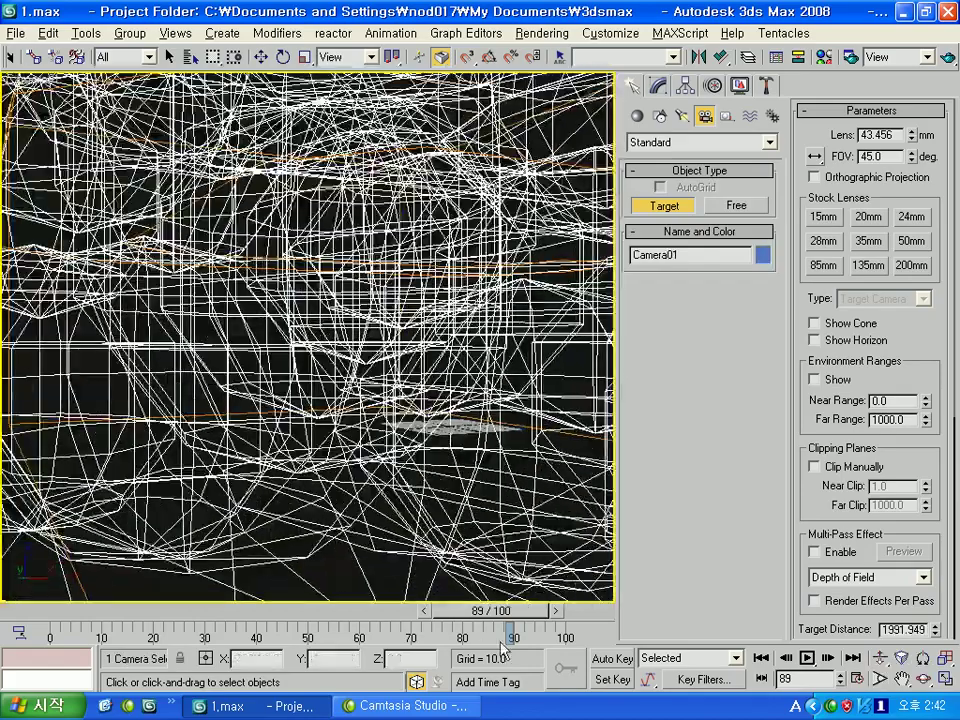
- With Auto Key on, orbit Camera01 to a new angle at frame 100
mouse_move(490, 610)
mouse_down()
mouse_move(18, 636)
mouse_move(540, 610)
mouse_up()
key(ctrl+r)
click(613, 660)
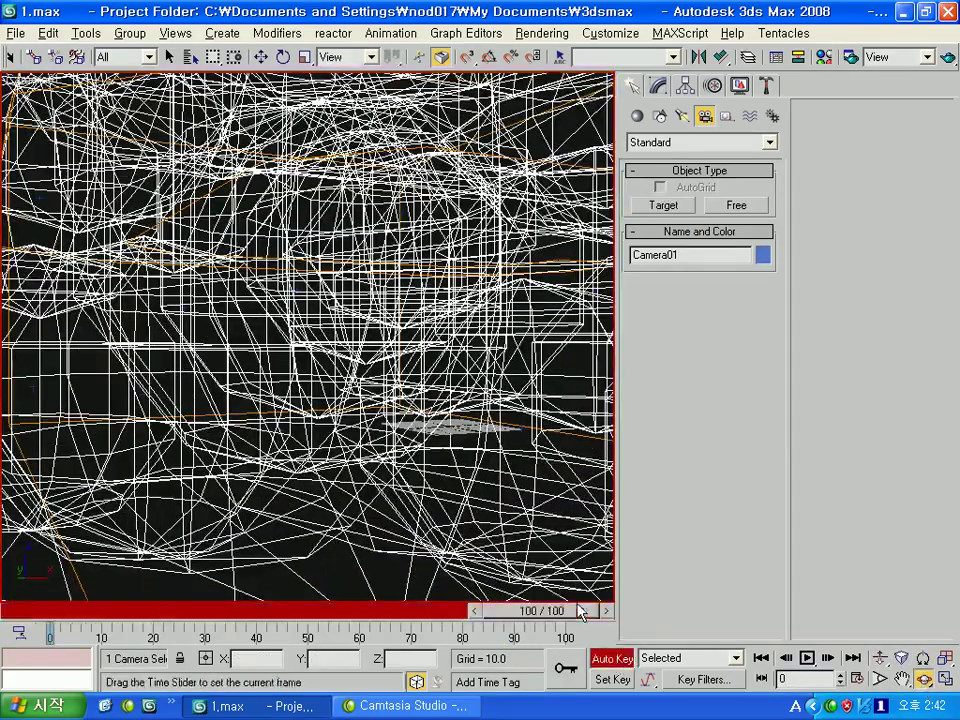
mouse_move(551, 504)
mouse_down()
mouse_move(440, 440)
mouse_move(522, 315)
mouse_move(525, 566)
mouse_up()
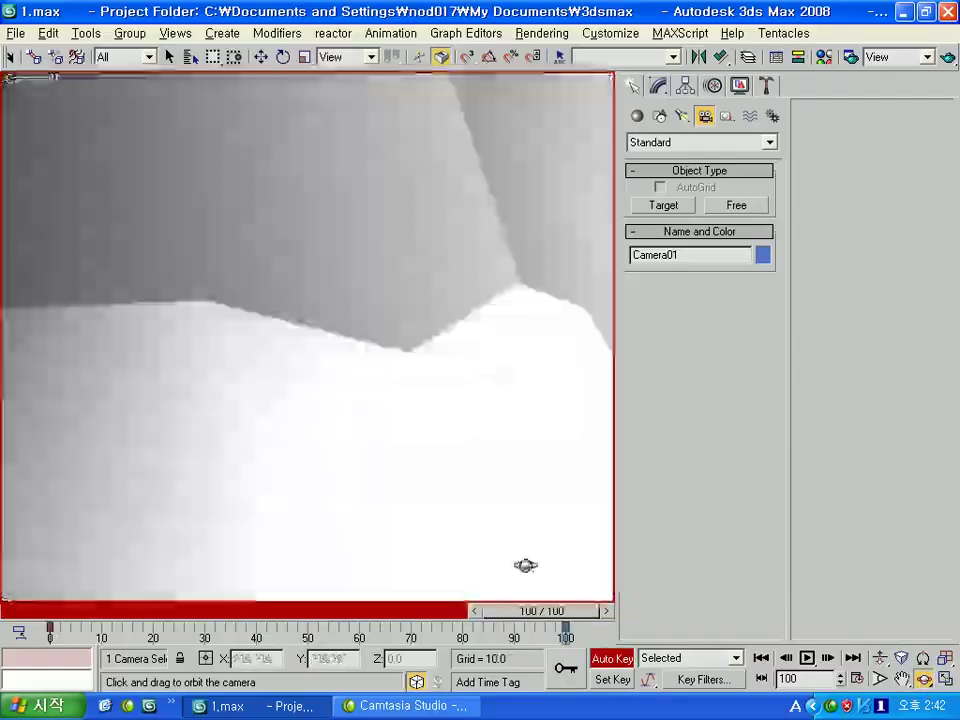
mouse_move(540, 610)
mouse_down()
mouse_move(160, 608)
mouse_move(390, 600)
mouse_move(358, 600)
mouse_up()
- Render the Camera01 view at frame 57
click(927, 57)
click(850, 57)
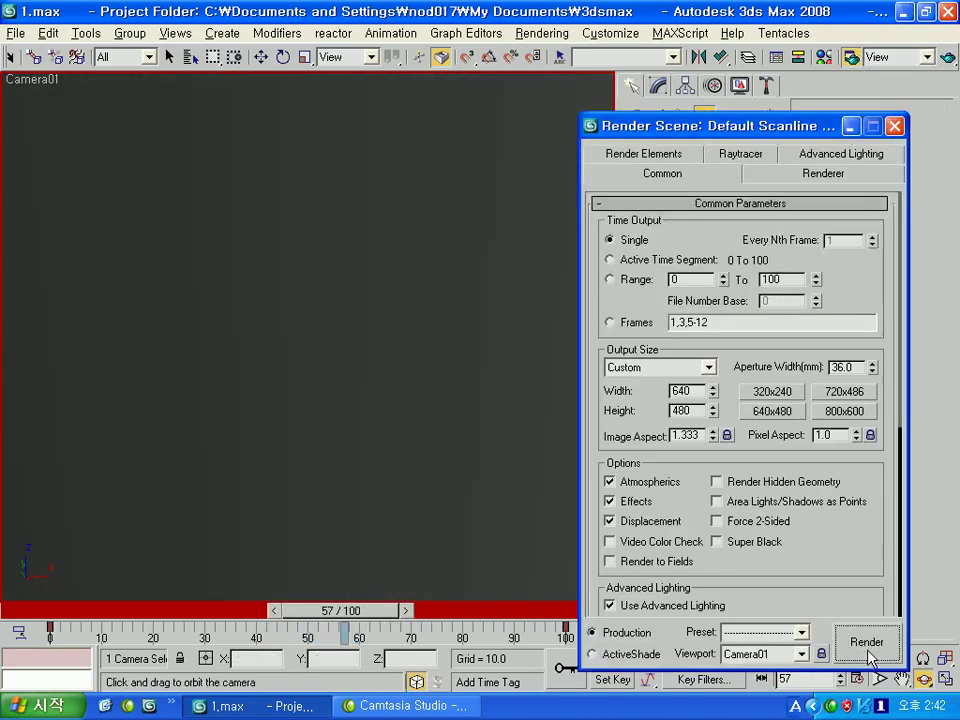
click(869, 656)
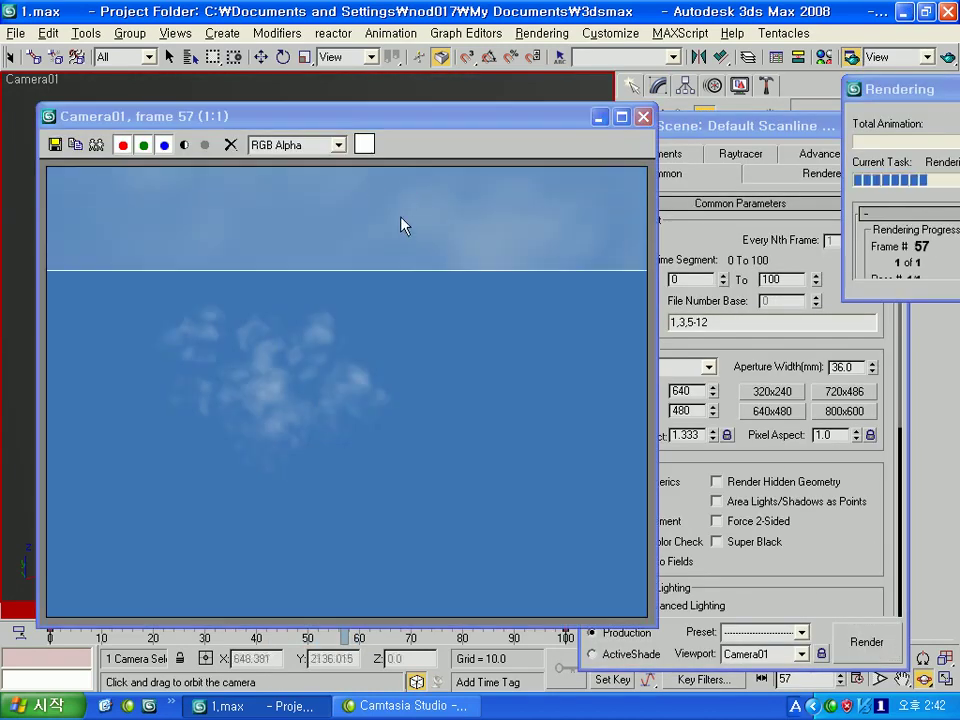
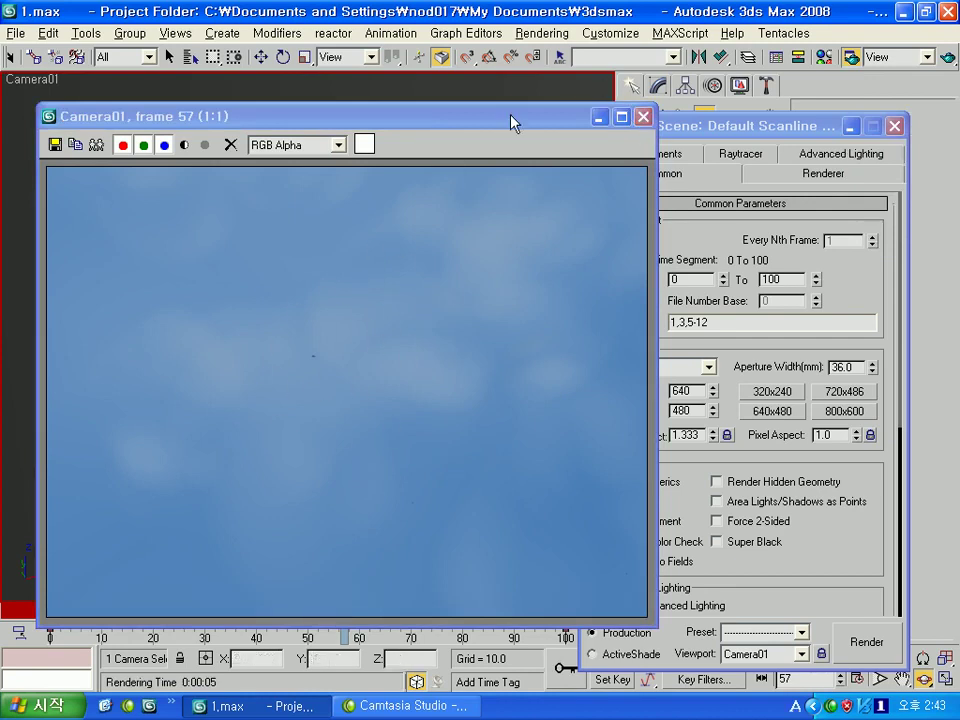
- Close the render settings and rendered frame windows, then cancel a scene reset
drag(838, 133, 745, 129)
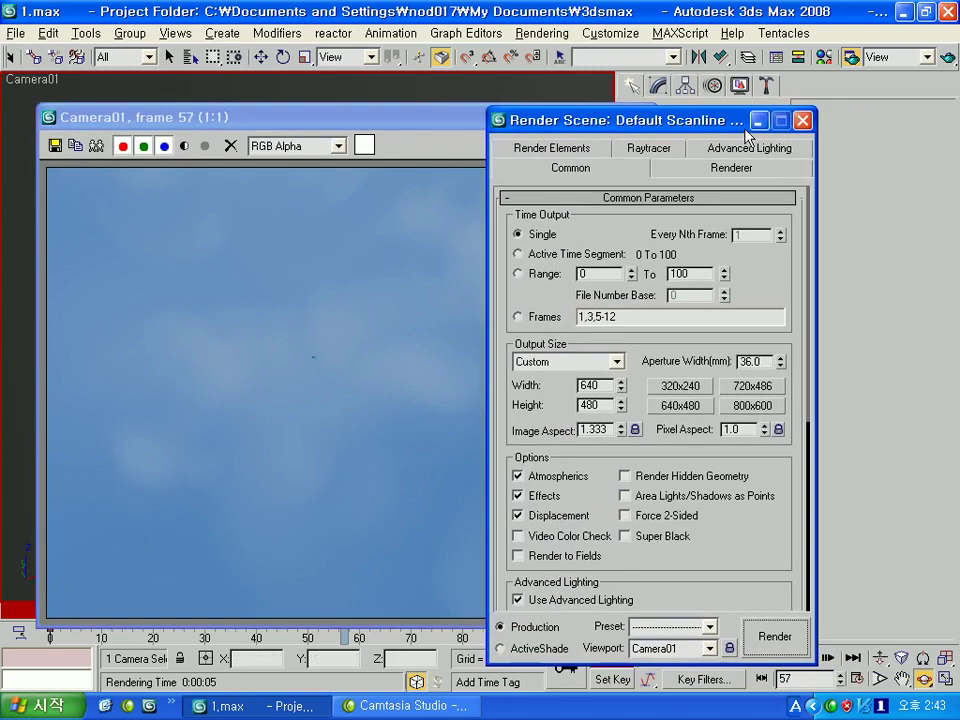
click(803, 120)
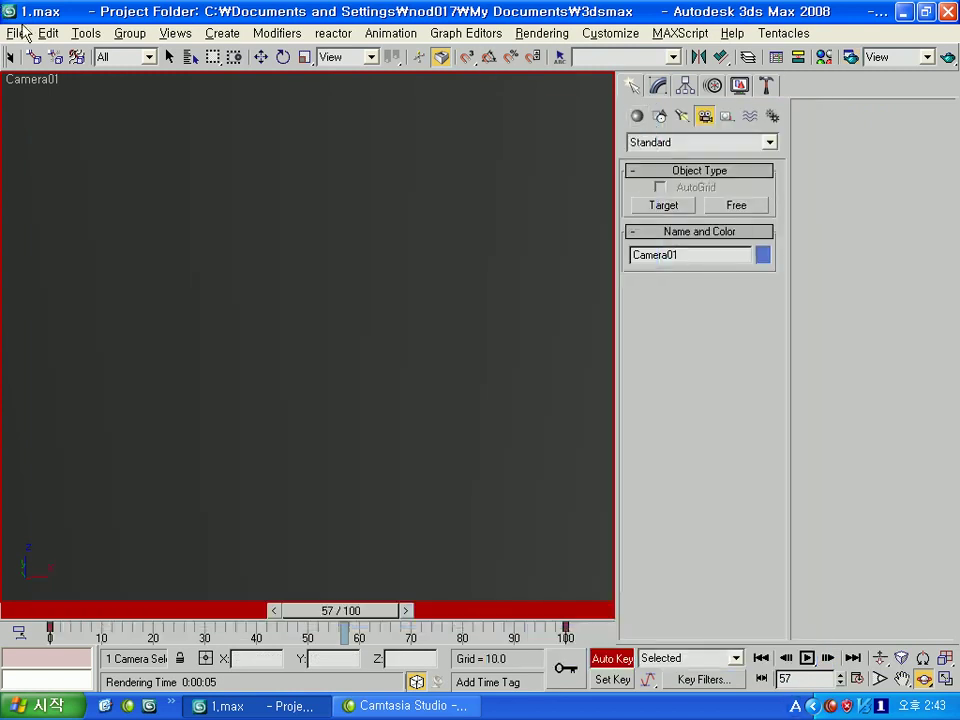
click(18, 33)
click(30, 66)
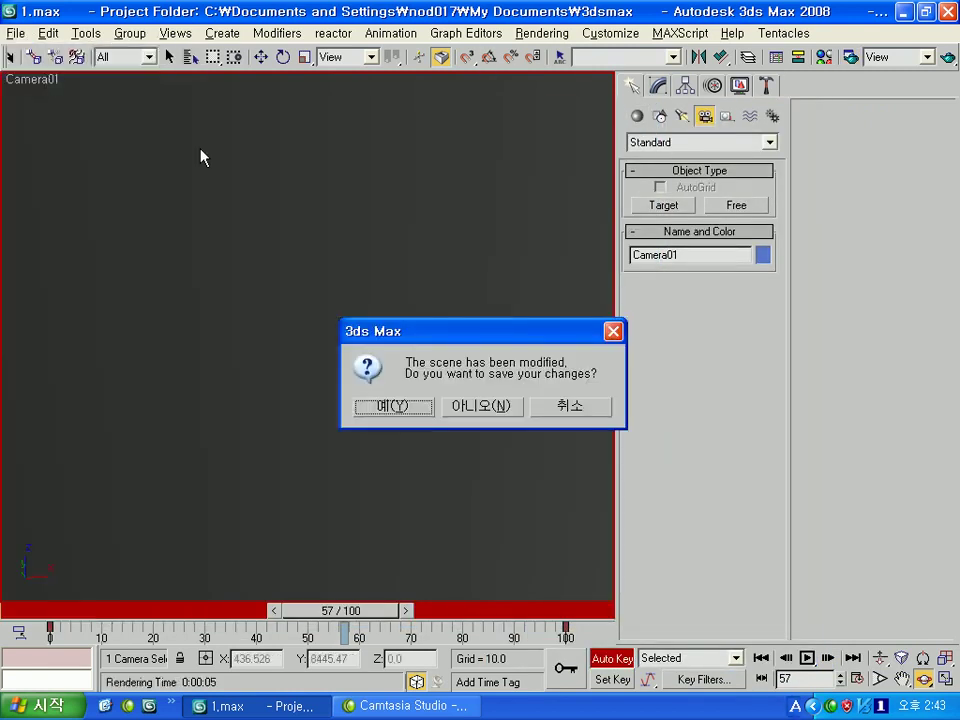
click(570, 408)
- Save the scene as 2.max on the Desktop
click(14, 32)
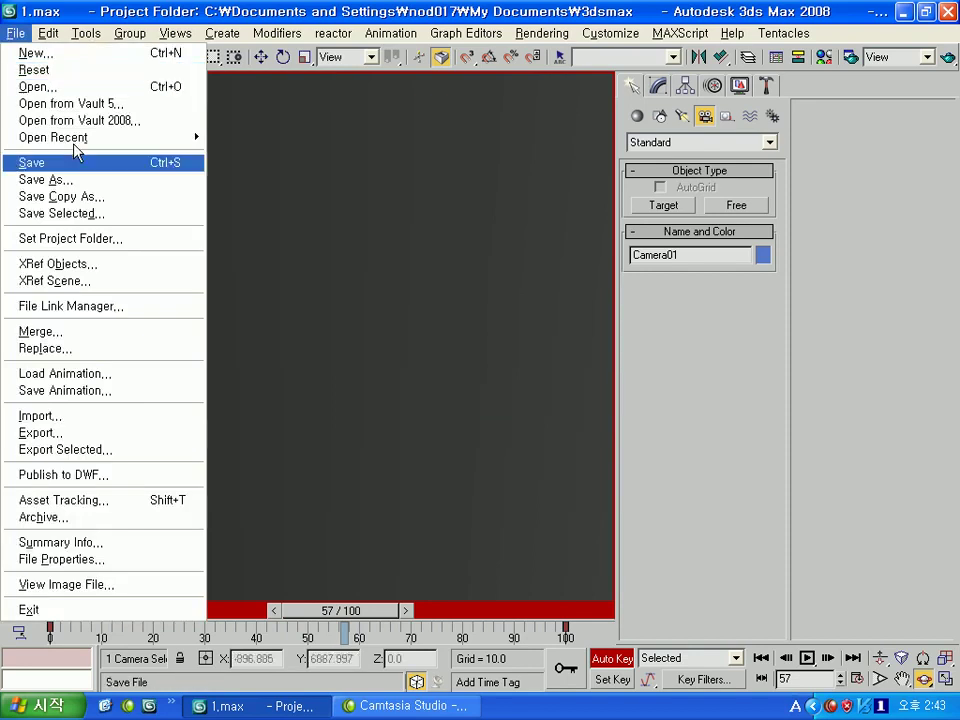
click(60, 179)
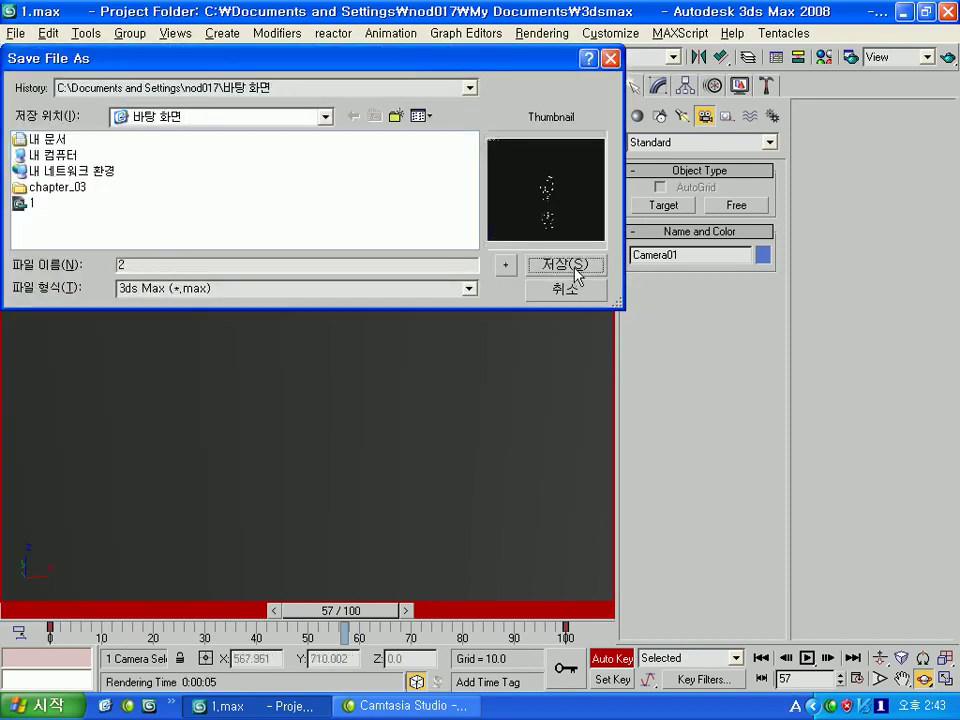
click(565, 265)
click(18, 33)
- Browse the Open File dialog to C:\Program Files\Autodesk\3ds Max 2008
click(84, 86)
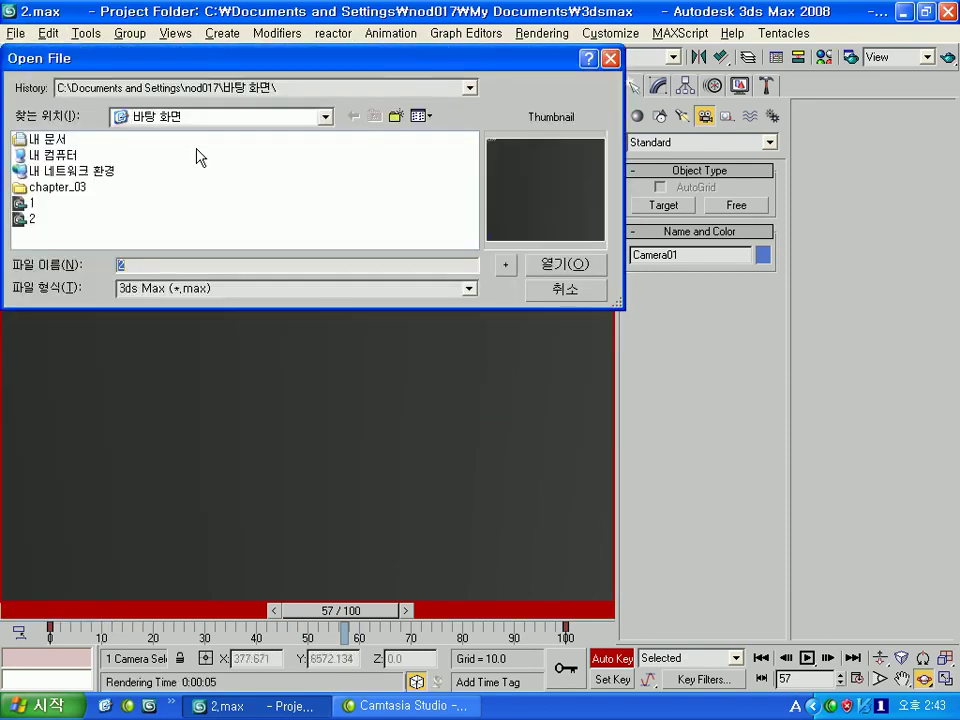
click(327, 118)
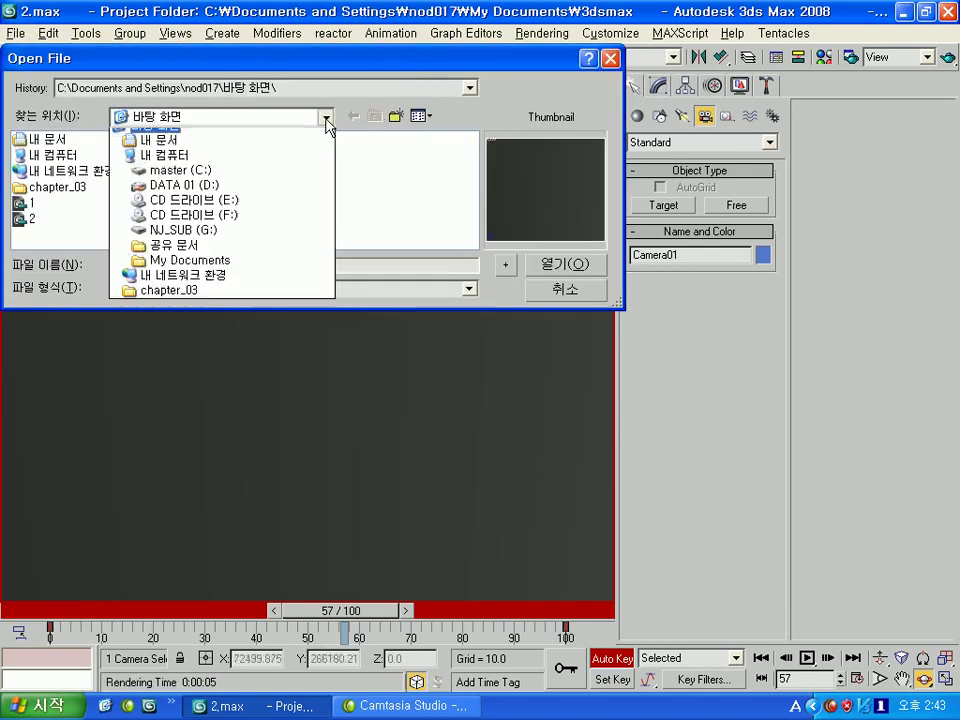
click(290, 182)
double_click(75, 189)
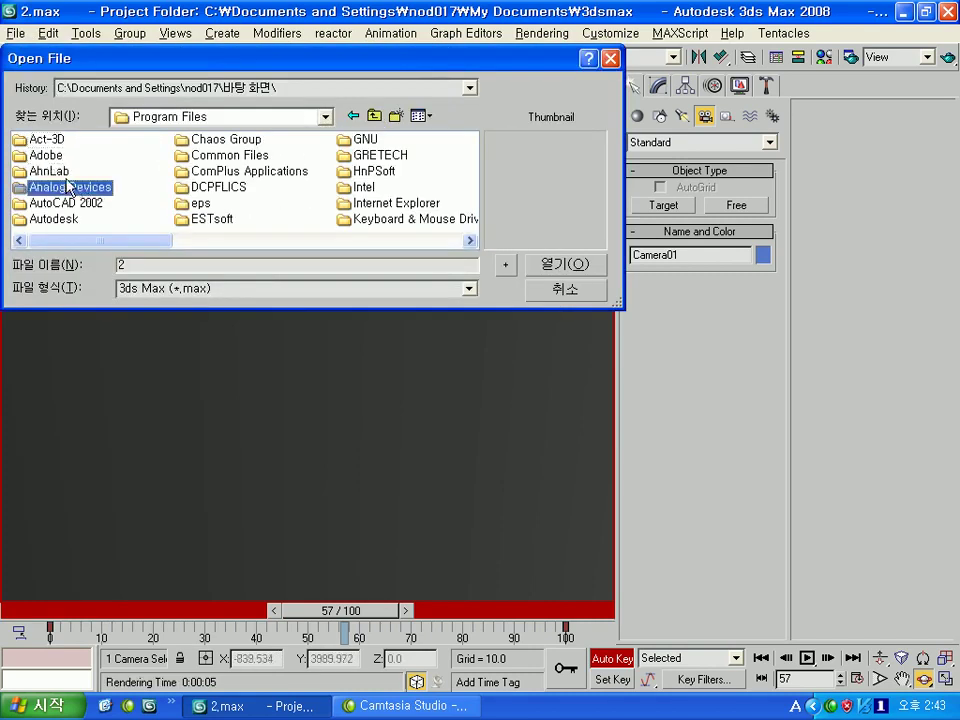
click(52, 219)
double_click(60, 220)
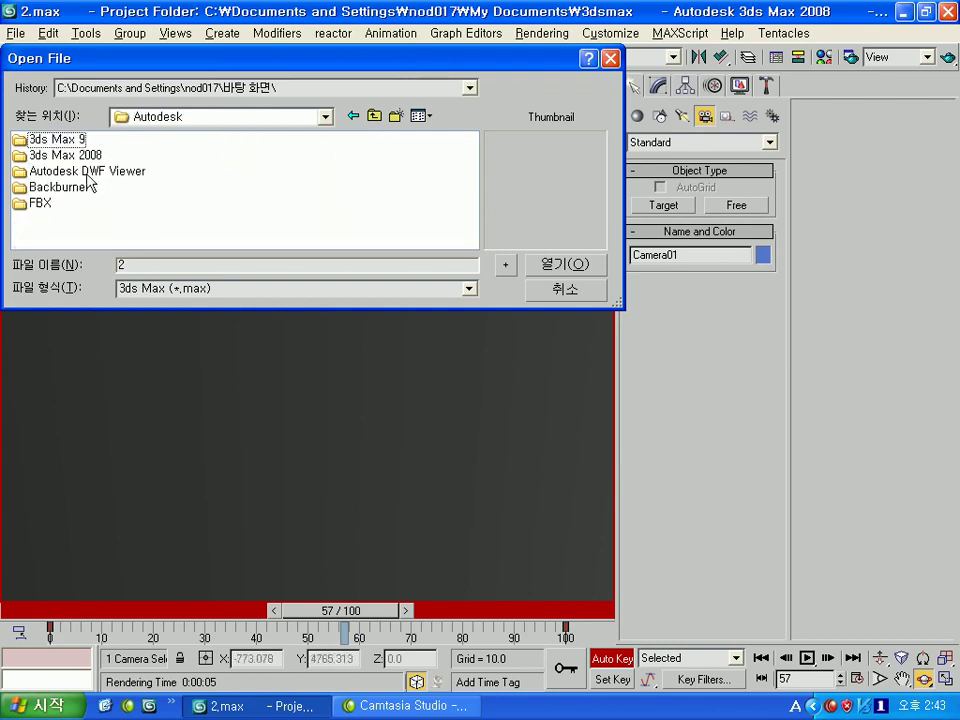
double_click(77, 155)
- Continue into Scenes\AfterBurn\Examples\Fire and open fire.max
click(88, 205)
key(s)
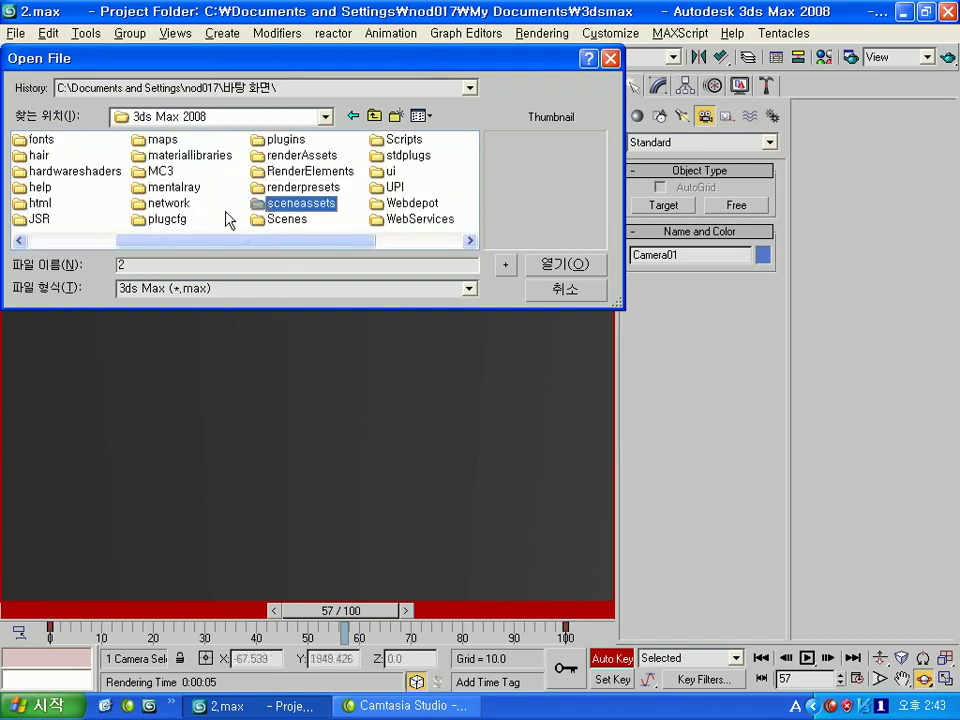
double_click(290, 222)
click(55, 145)
double_click(55, 142)
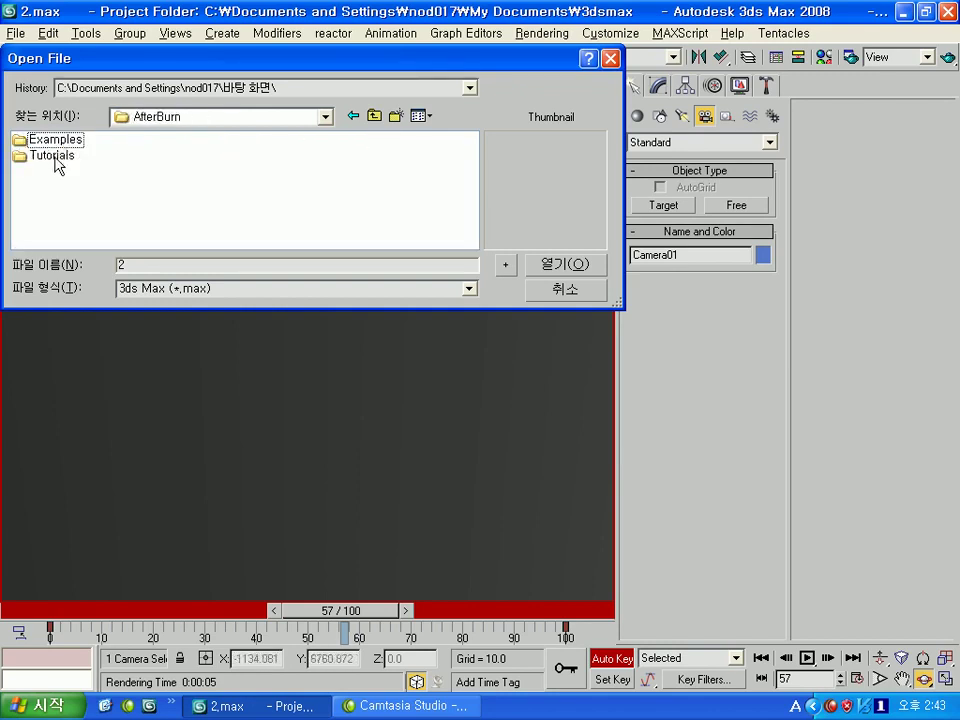
double_click(57, 141)
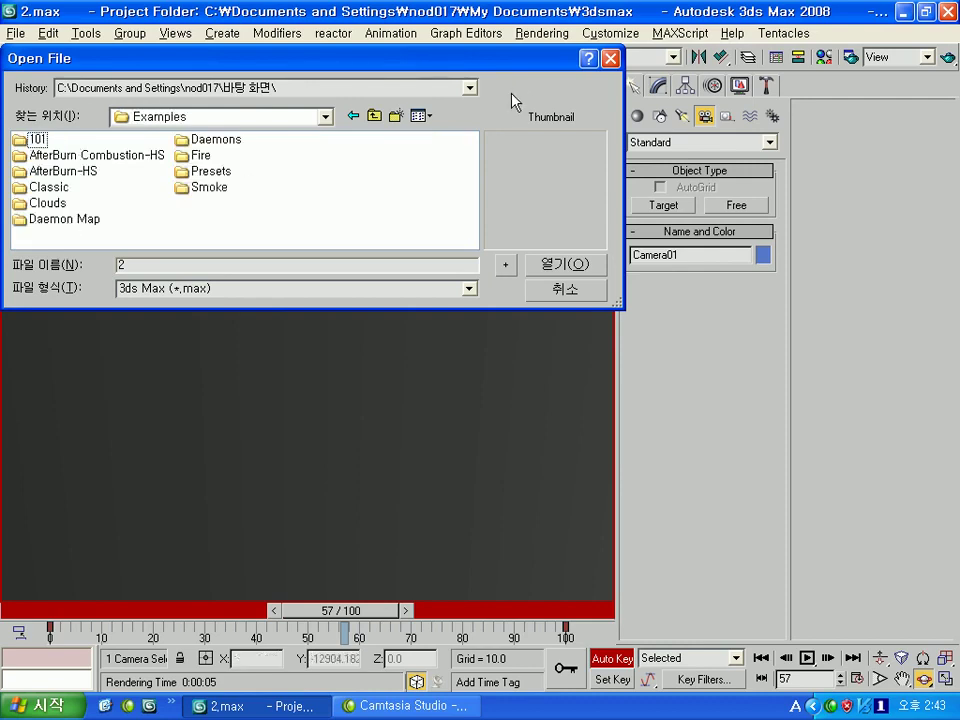
double_click(196, 160)
double_click(37, 172)
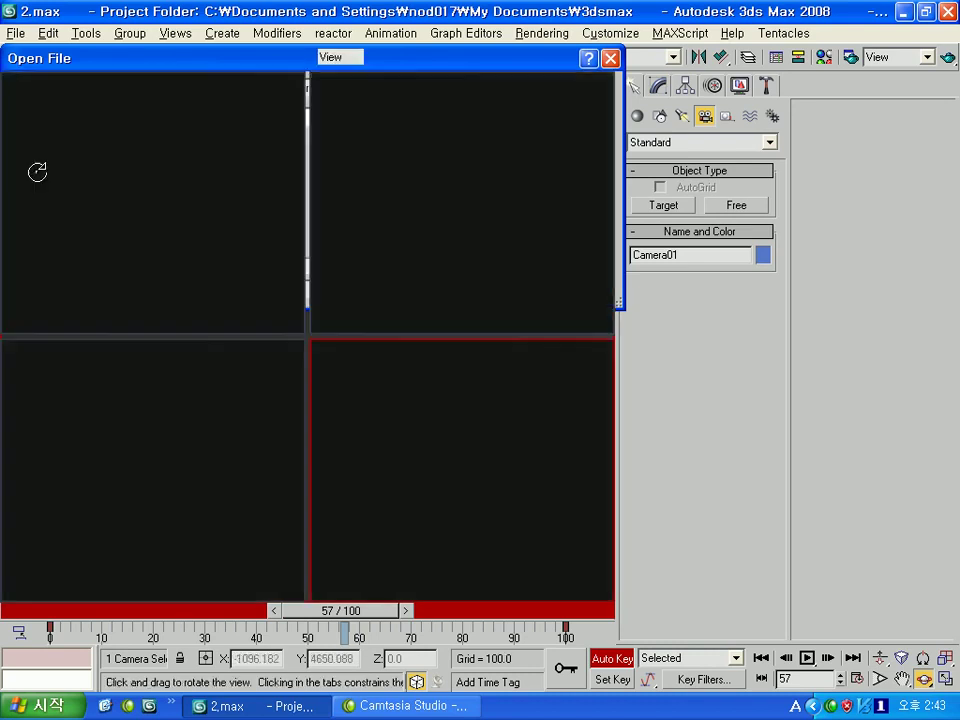
- Dismiss the obsolete-file message and render fire.max frame 0 from the Perspective view
click(562, 394)
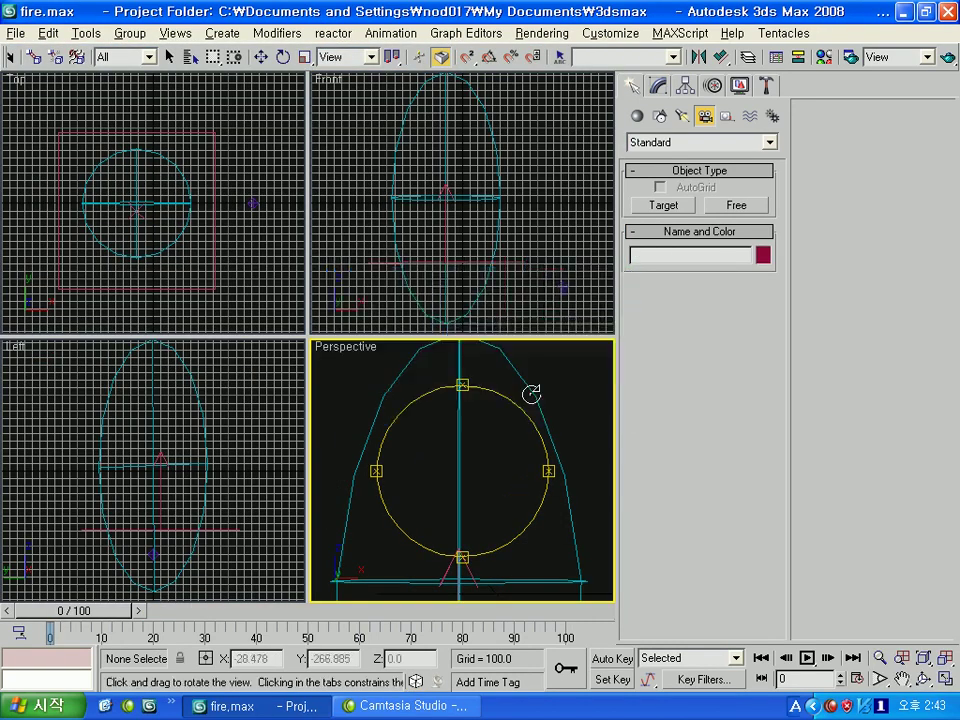
click(944, 58)
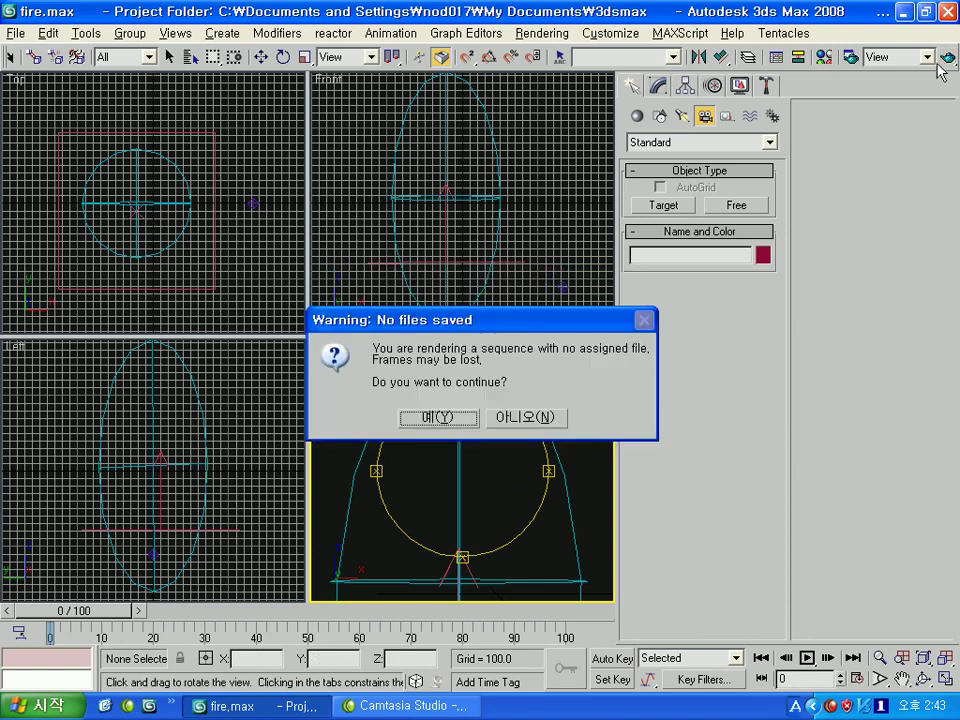
click(552, 419)
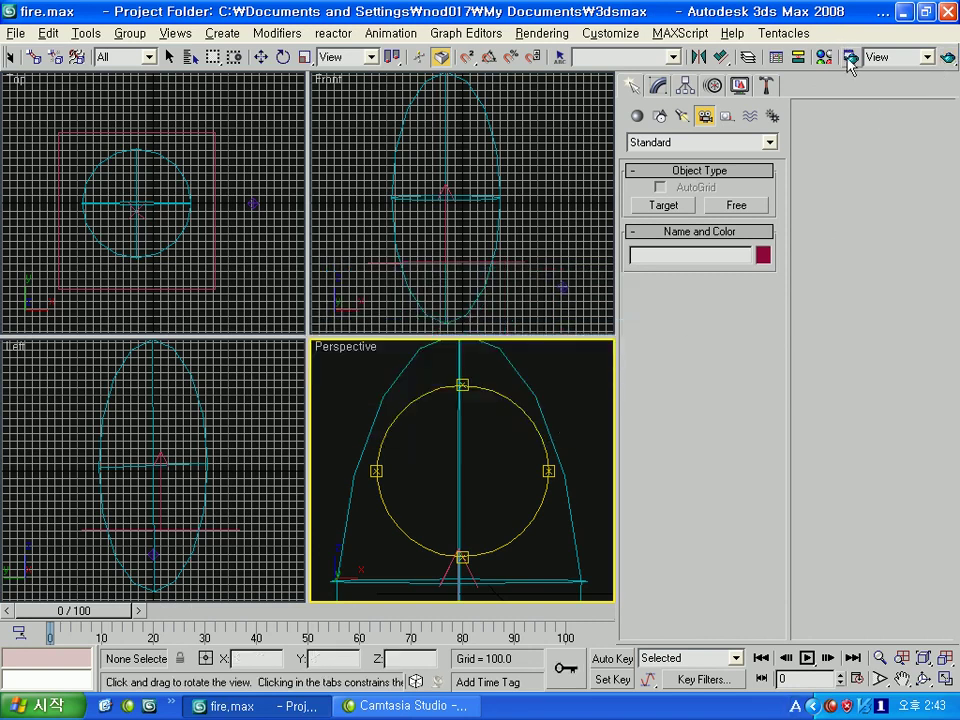
click(849, 59)
scroll(568, 491, down, 3)
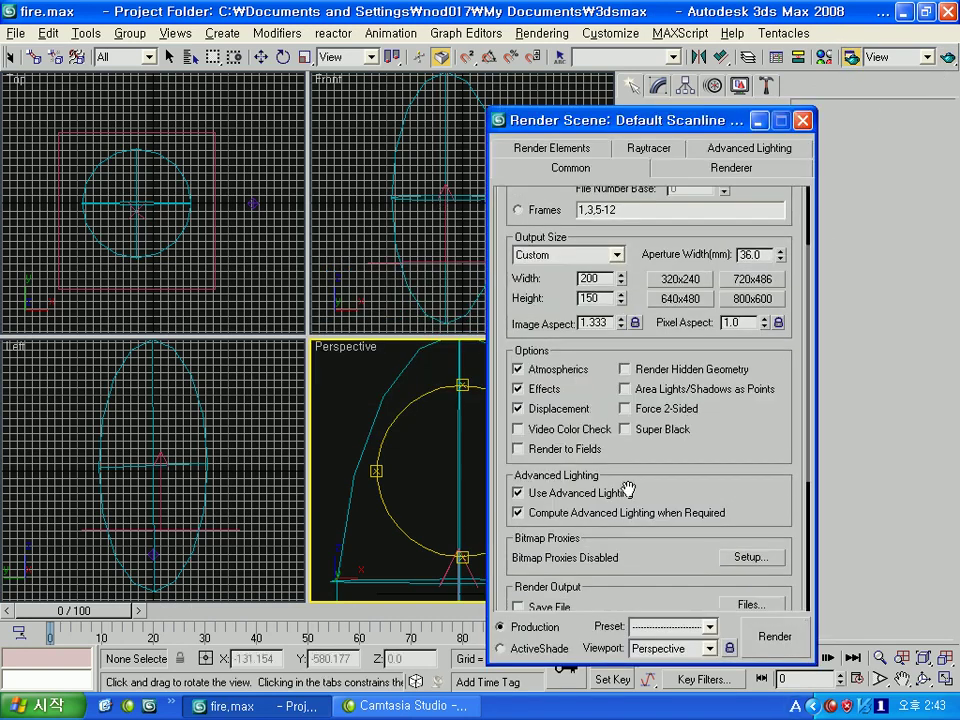
scroll(567, 517, down, 3)
click(767, 636)
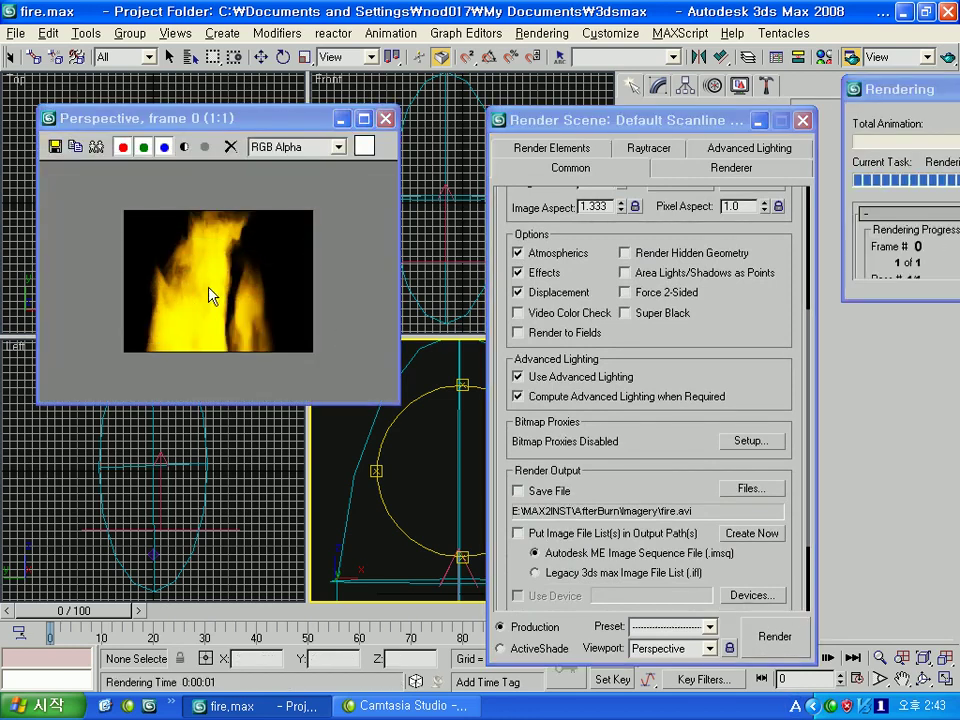
click(28, 38)
- Discard changes and open clouds-daemon.max from the AfterBurn Examples Clouds folder
click(25, 64)
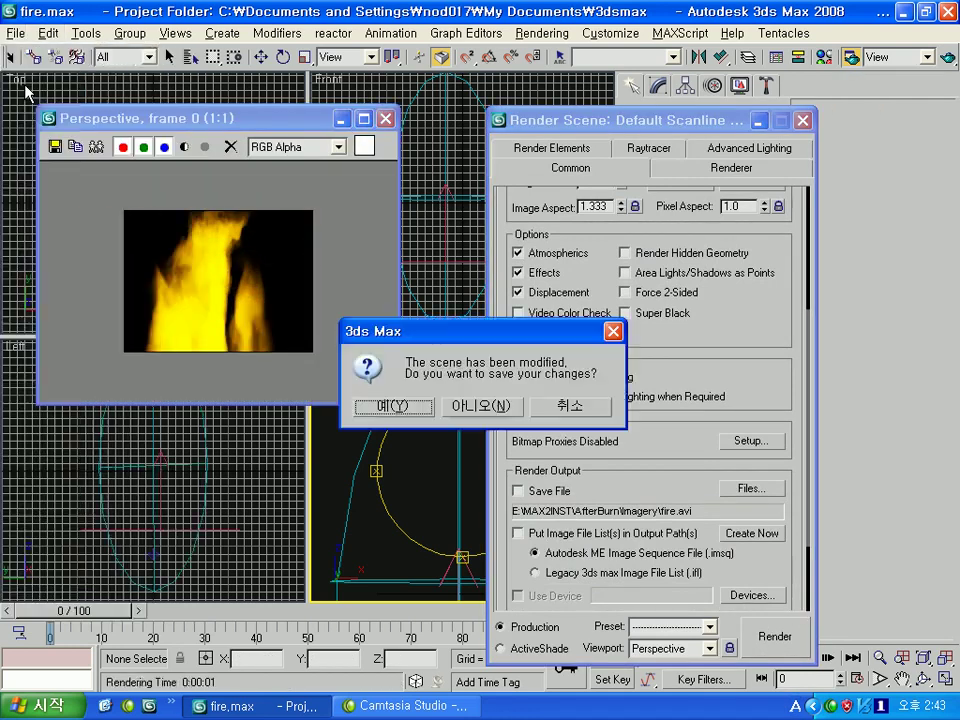
click(469, 399)
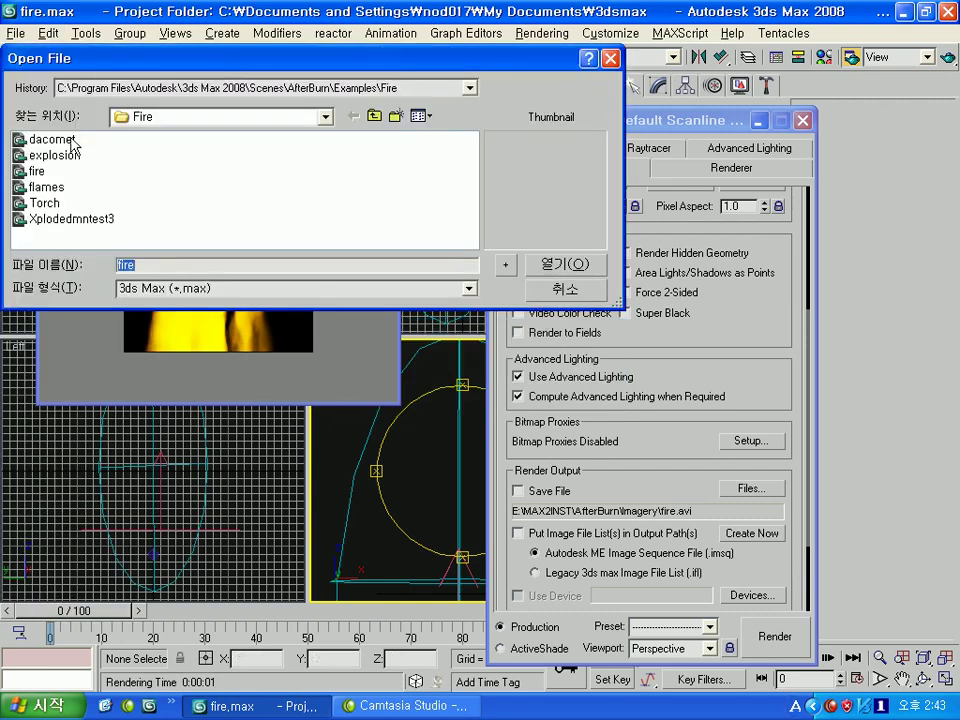
click(375, 117)
double_click(47, 203)
click(50, 156)
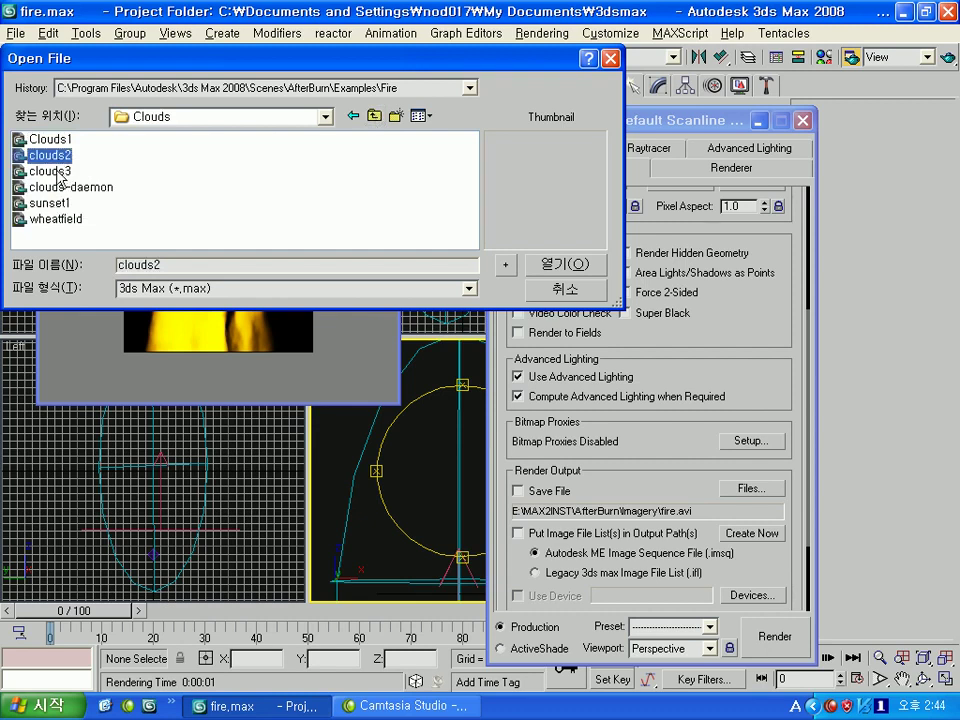
click(60, 188)
key(Return)
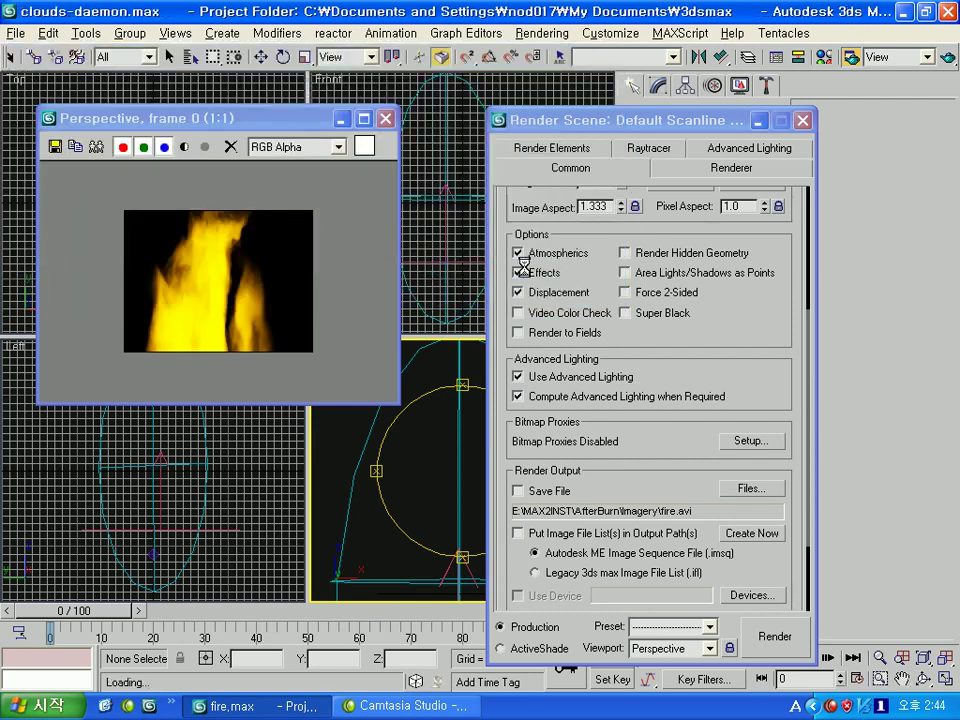
click(542, 395)
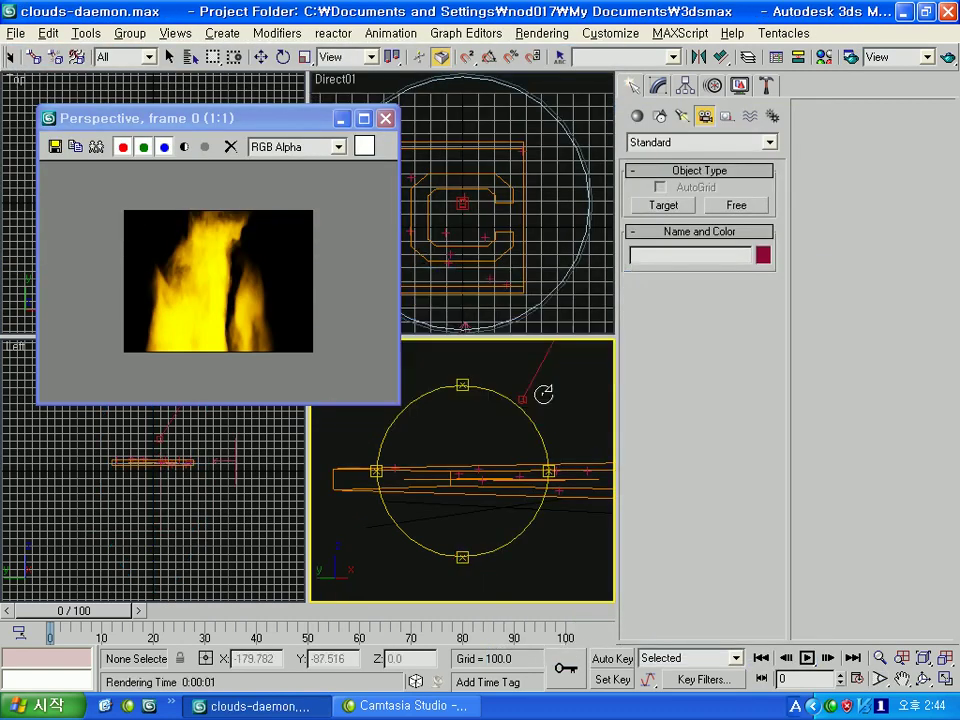
- Render Perspective frame 0 of clouds-daemon, showing soft white clouds
click(852, 60)
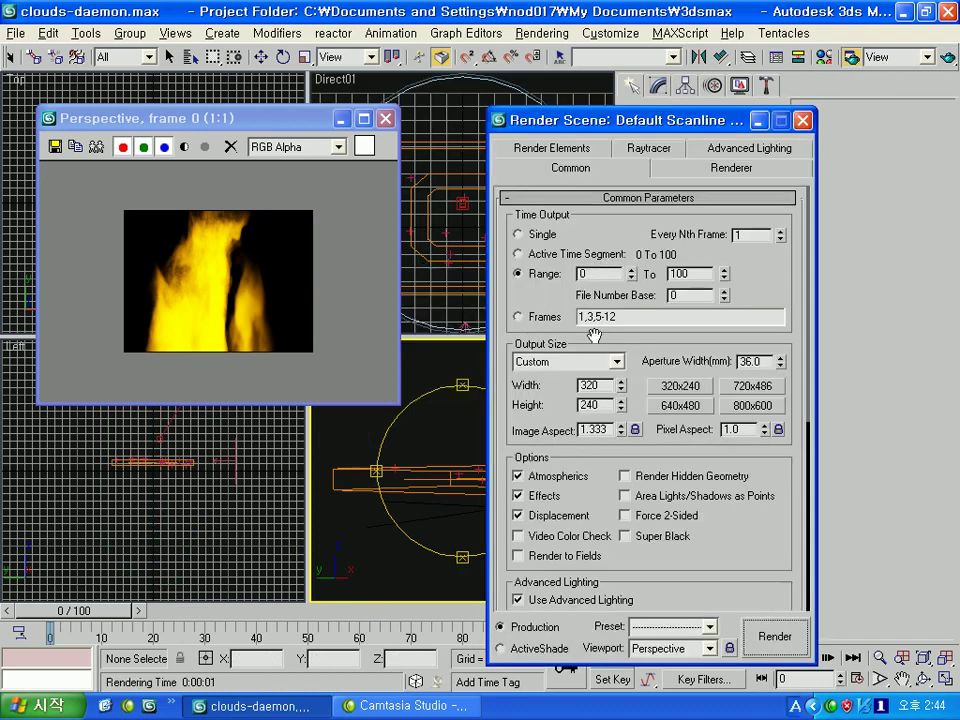
click(788, 635)
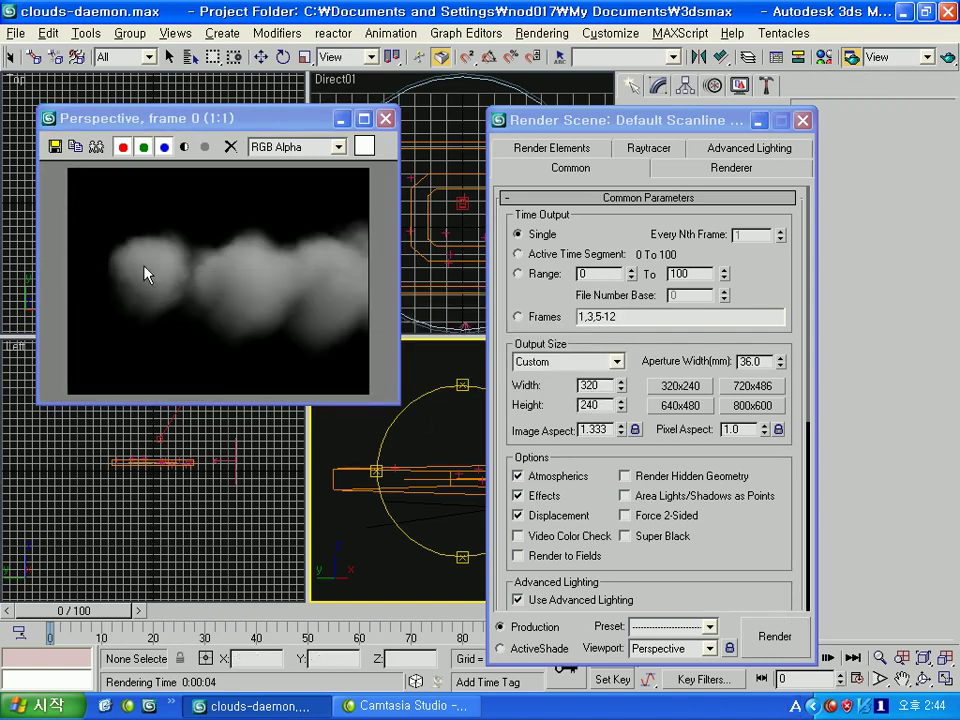
key(alt+f)
key(Down)
key(Down)
key(Return)
- Skip saving and preview scenes in the Clouds, 101 and AfterBurn Combustion-HS folders
key(n)
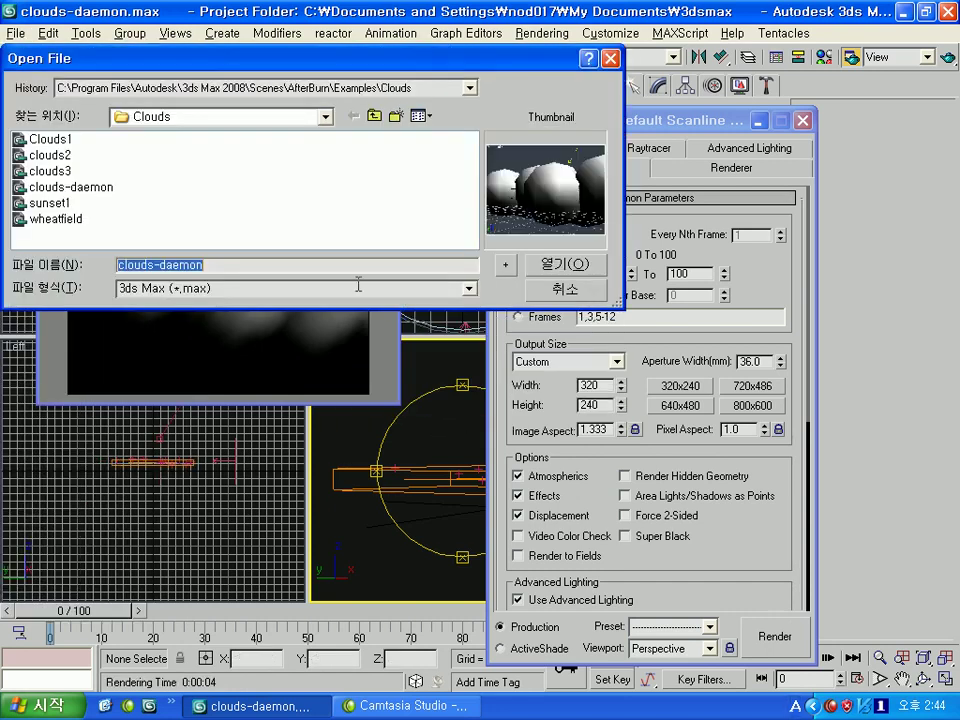
click(55, 218)
click(57, 205)
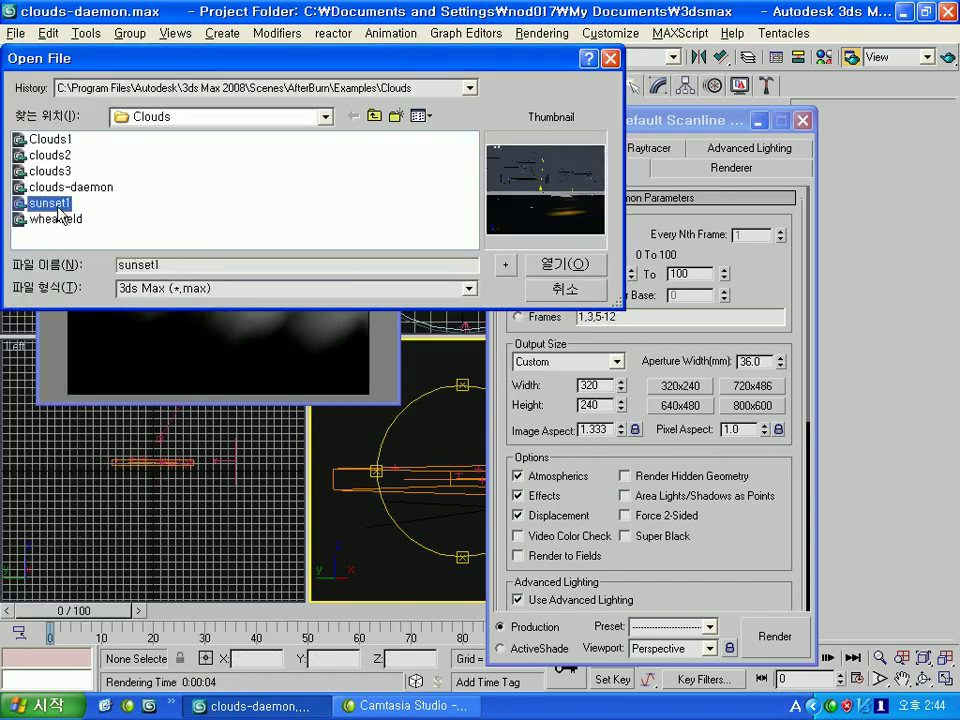
key(Up)
key(Up)
key(Up)
key(Up)
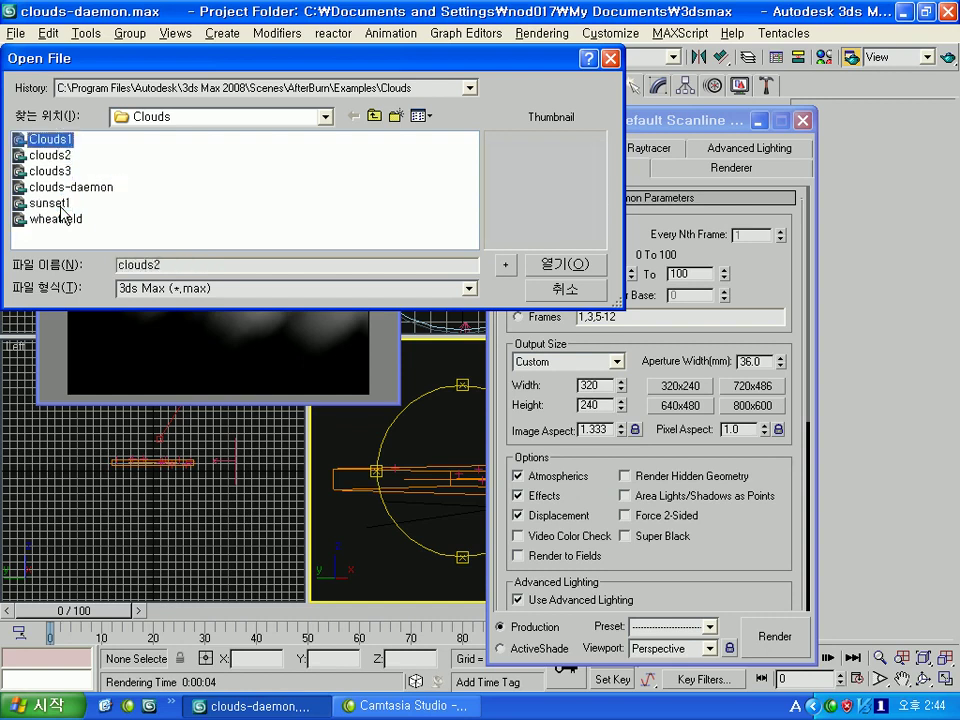
click(376, 116)
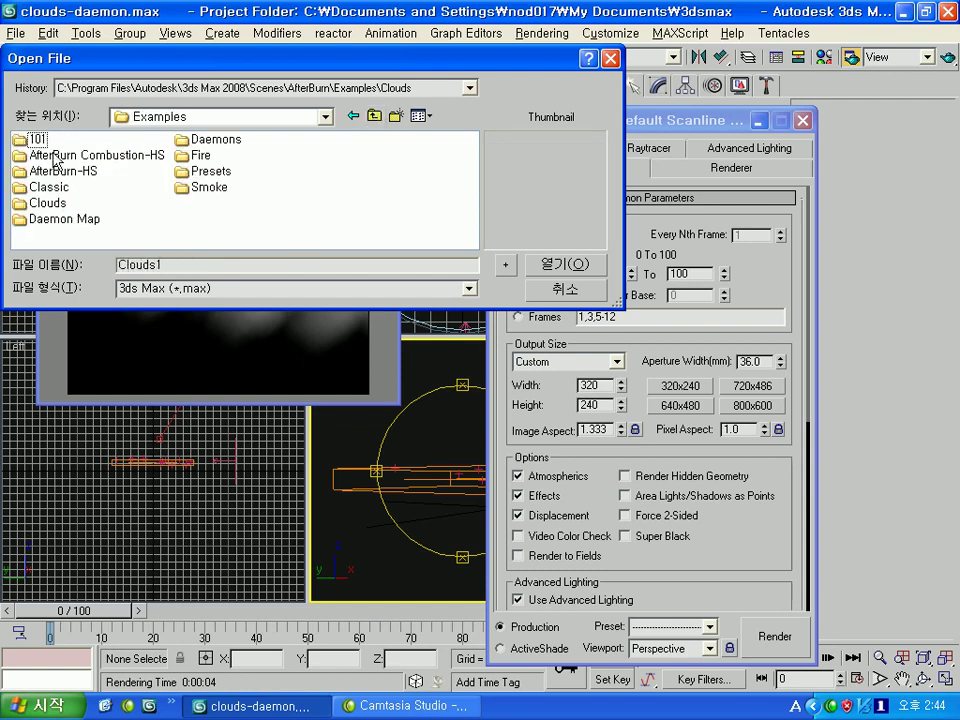
double_click(30, 138)
click(382, 118)
double_click(62, 155)
click(63, 156)
key(Down)
key(Down)
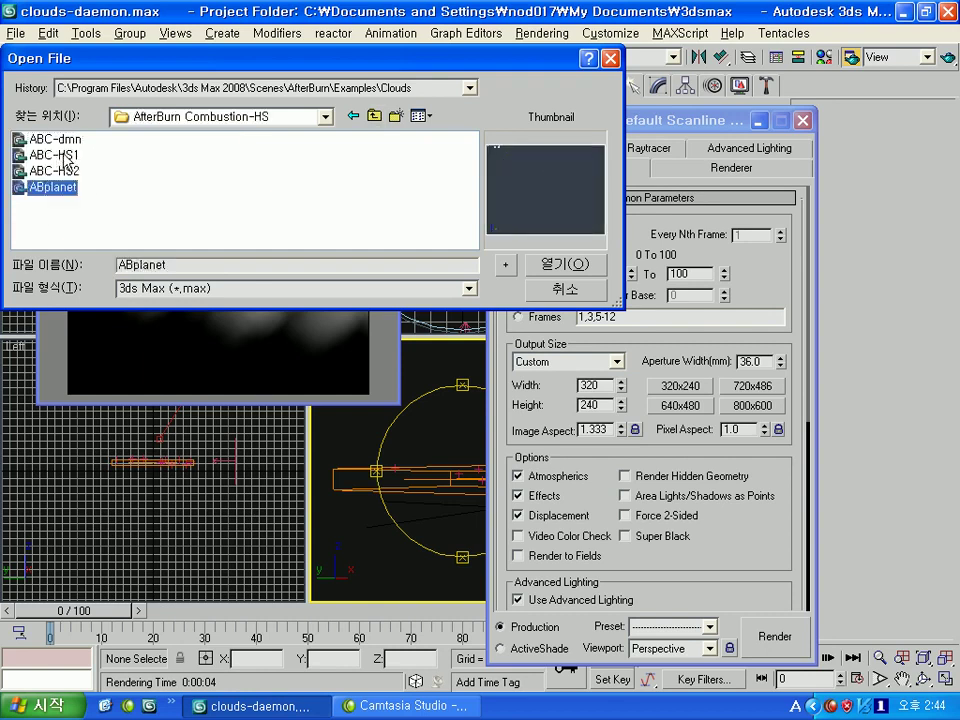
- Preview the AfterBurn-HS and Classic example scenes, then open ftvlight.max
click(383, 118)
double_click(60, 170)
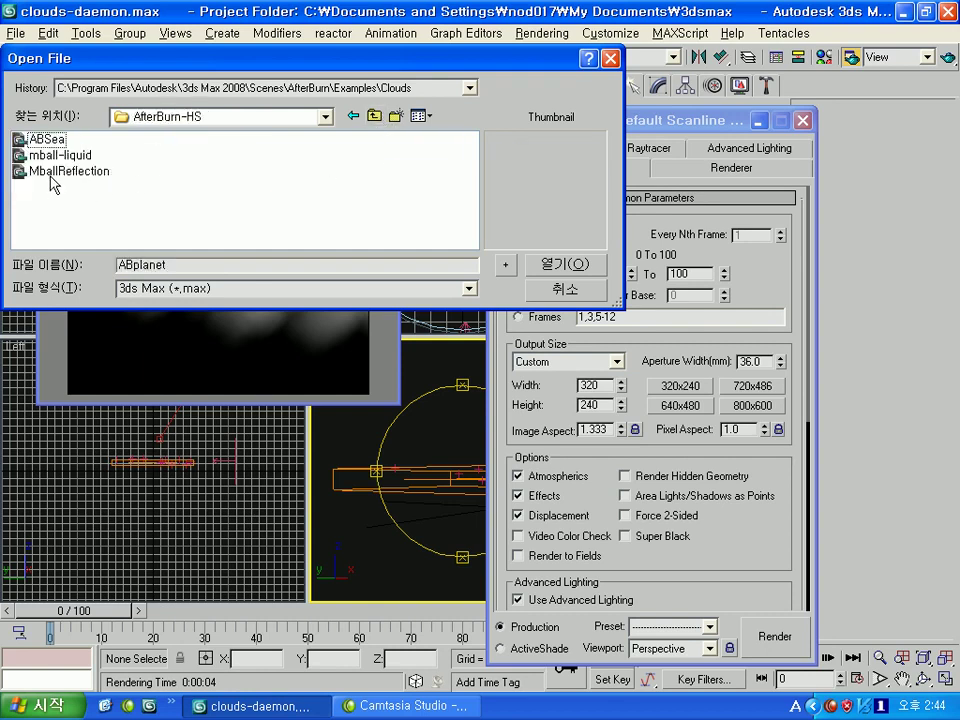
click(62, 171)
click(50, 156)
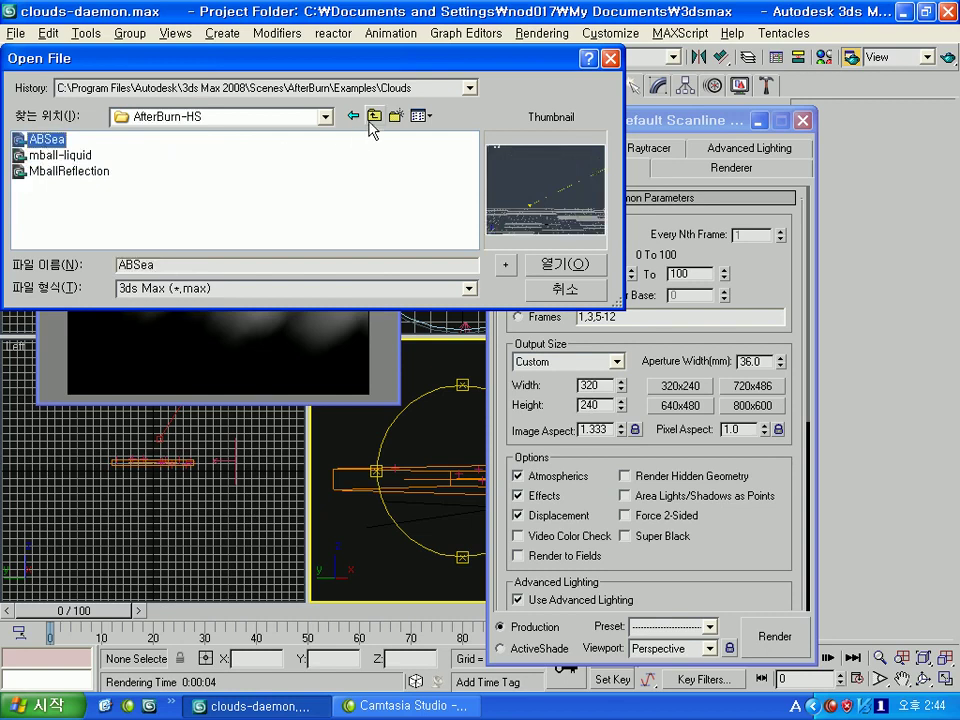
click(373, 116)
double_click(38, 186)
click(46, 157)
click(47, 170)
click(48, 186)
click(50, 202)
click(51, 192)
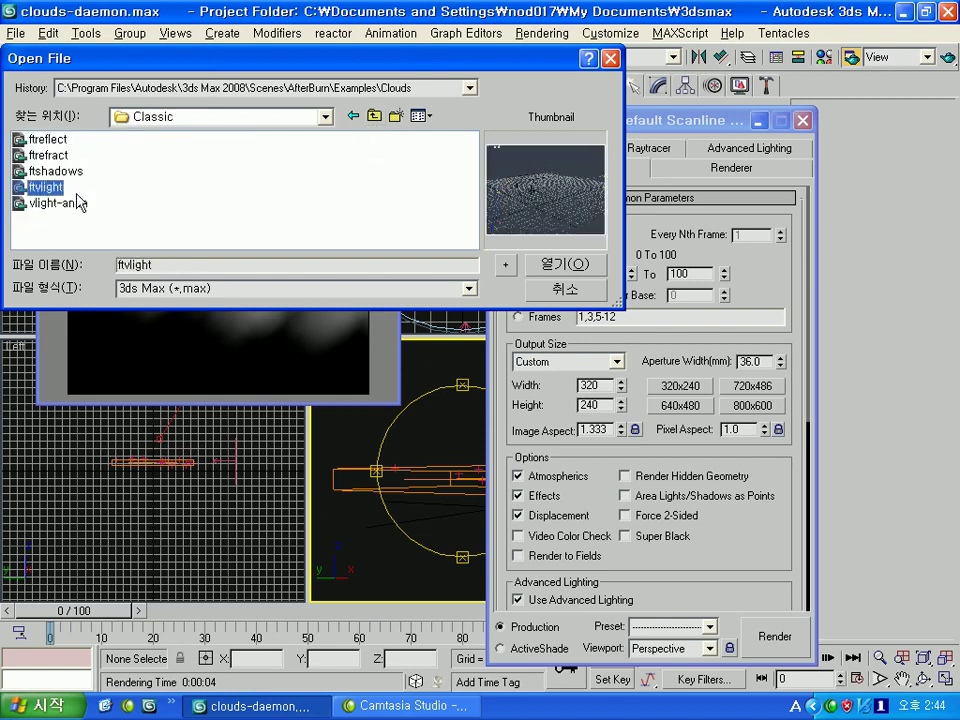
double_click(54, 192)
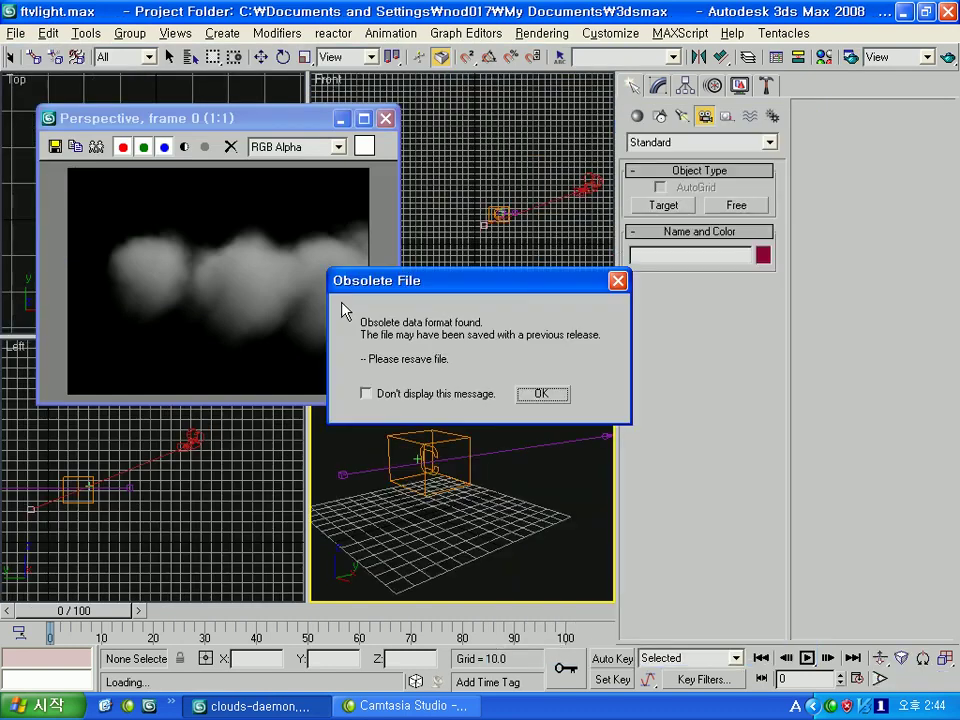
- Render ftvlight's Camera01 frame 0, a red smoke puff in a light beam, then close it
click(540, 396)
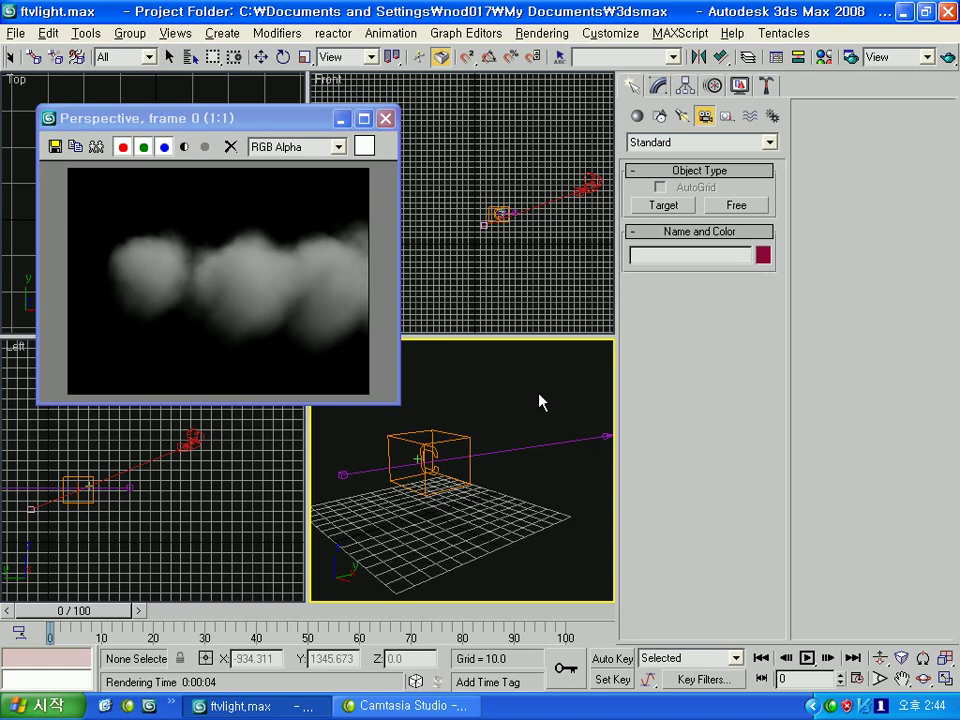
key(ctrl+r)
click(385, 118)
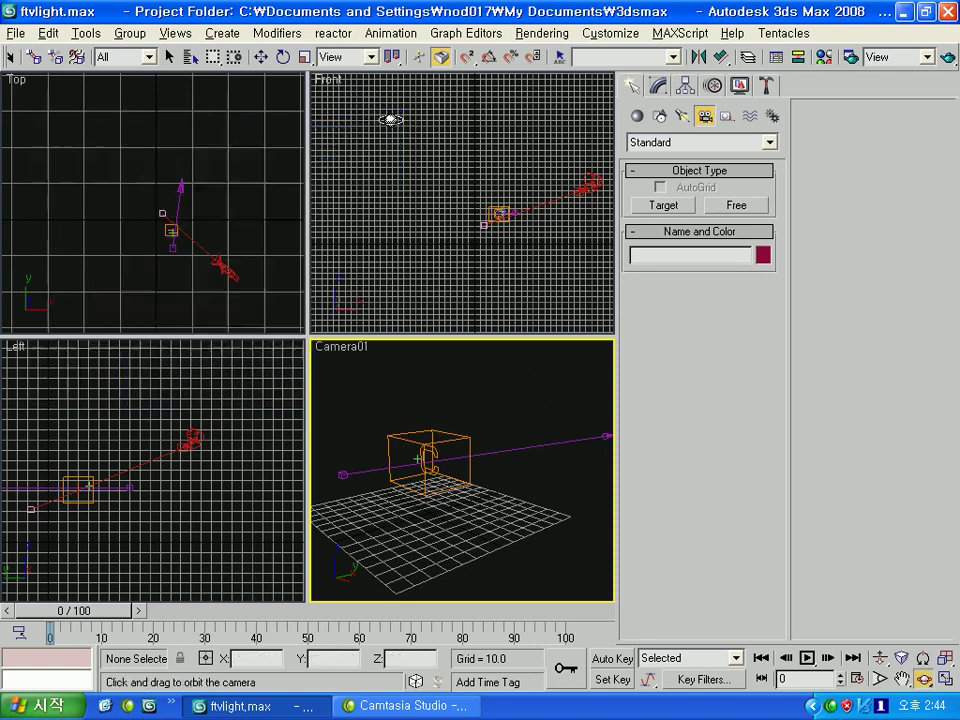
click(851, 57)
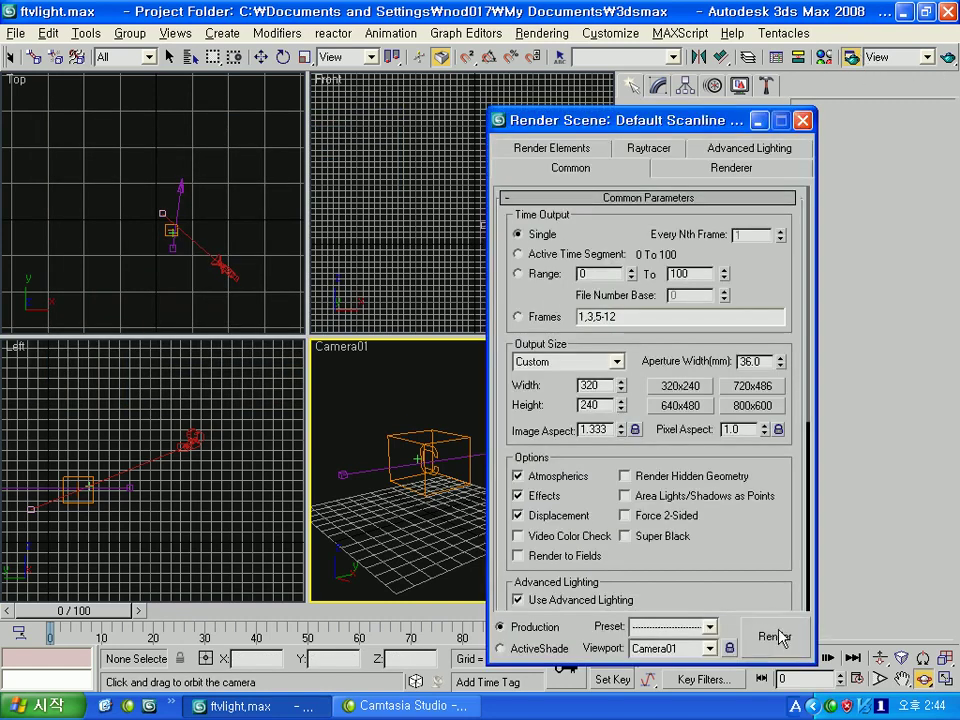
click(779, 637)
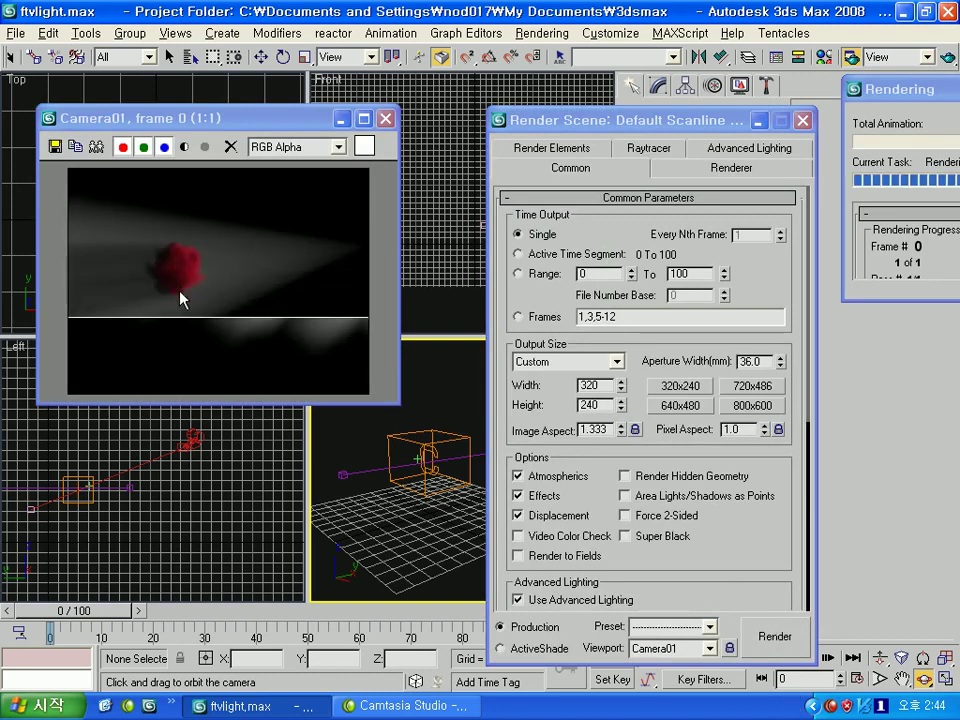
scroll(174, 296, up, 1)
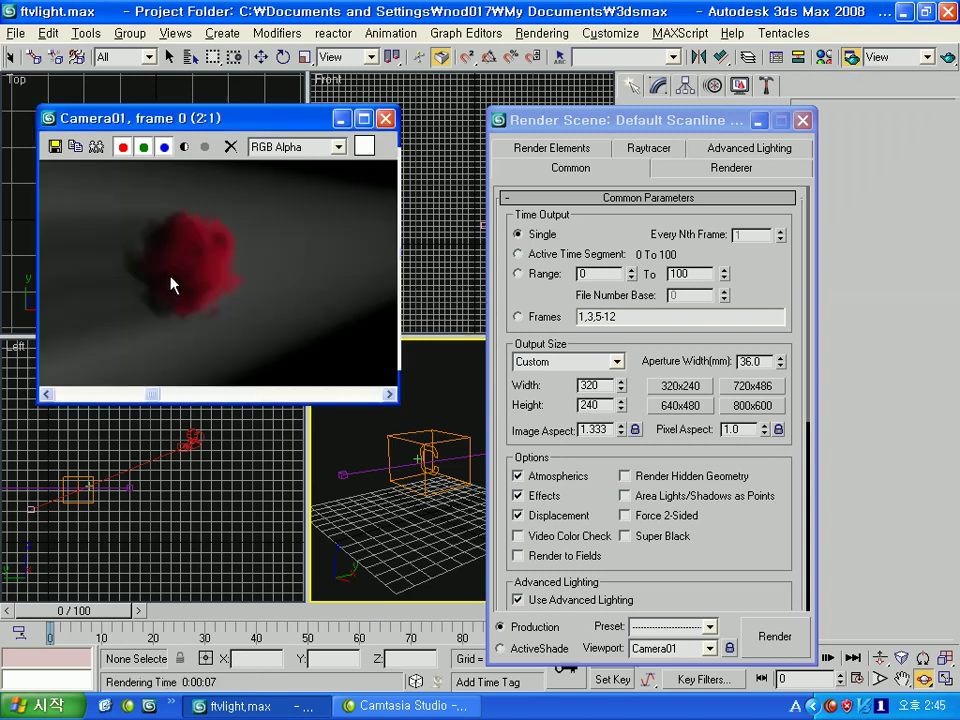
scroll(222, 234, down, 1)
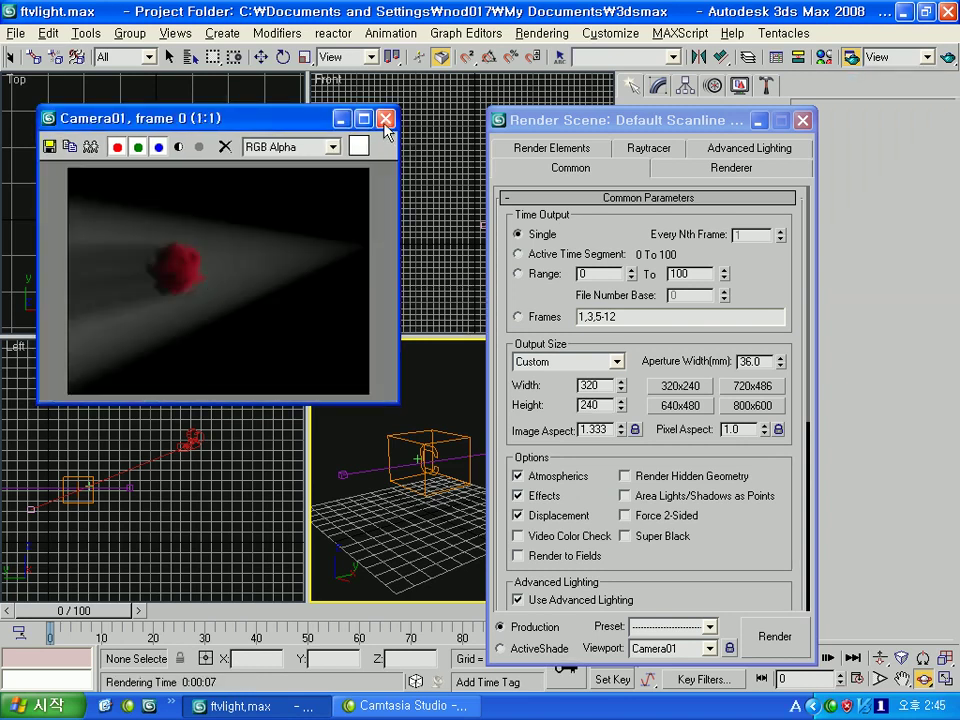
click(385, 118)
- Open Environment and Effects and select the AfterBurn atmosphere effect
click(542, 33)
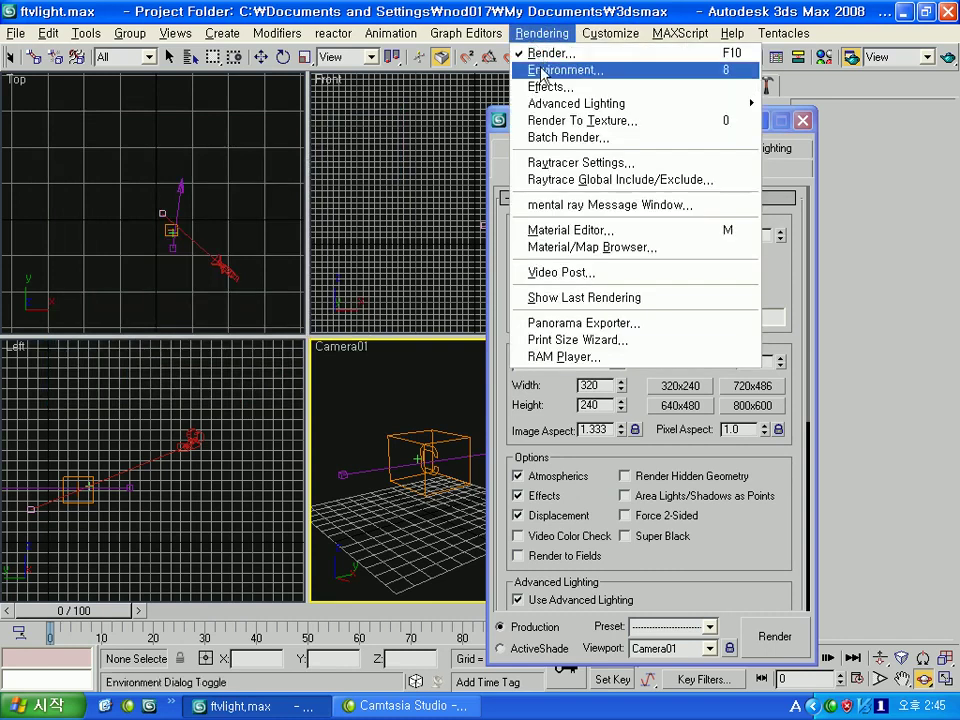
click(568, 69)
scroll(724, 409, down, 1)
click(630, 456)
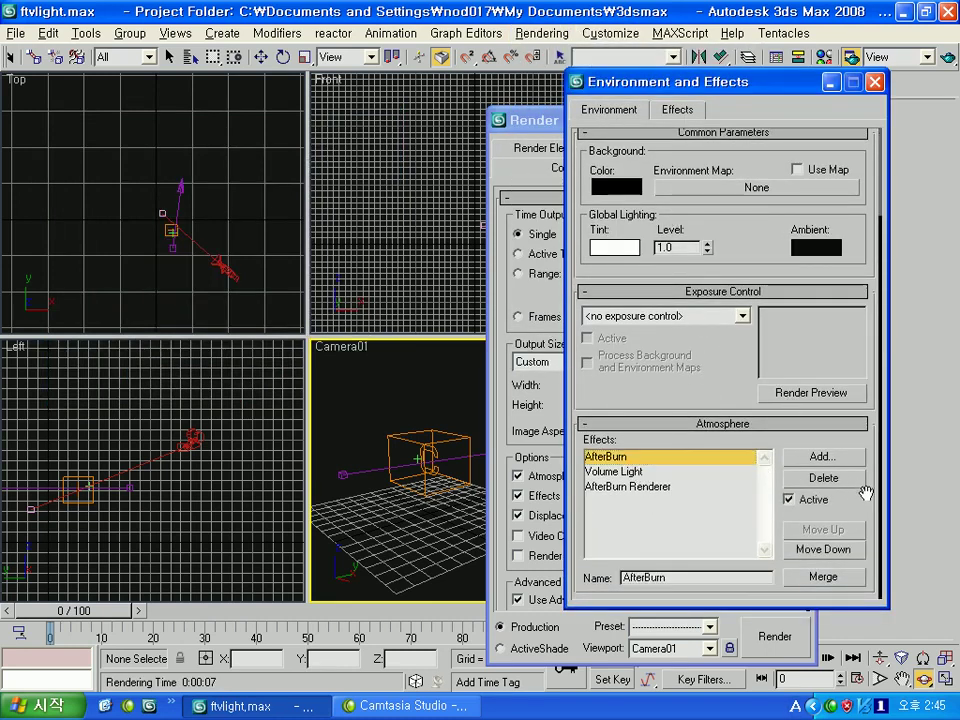
- Review the Noise Shape and Noise Animation parameters, then close both settings windows
scroll(735, 460, down, 5)
scroll(674, 418, down, 3)
scroll(793, 375, down, 3)
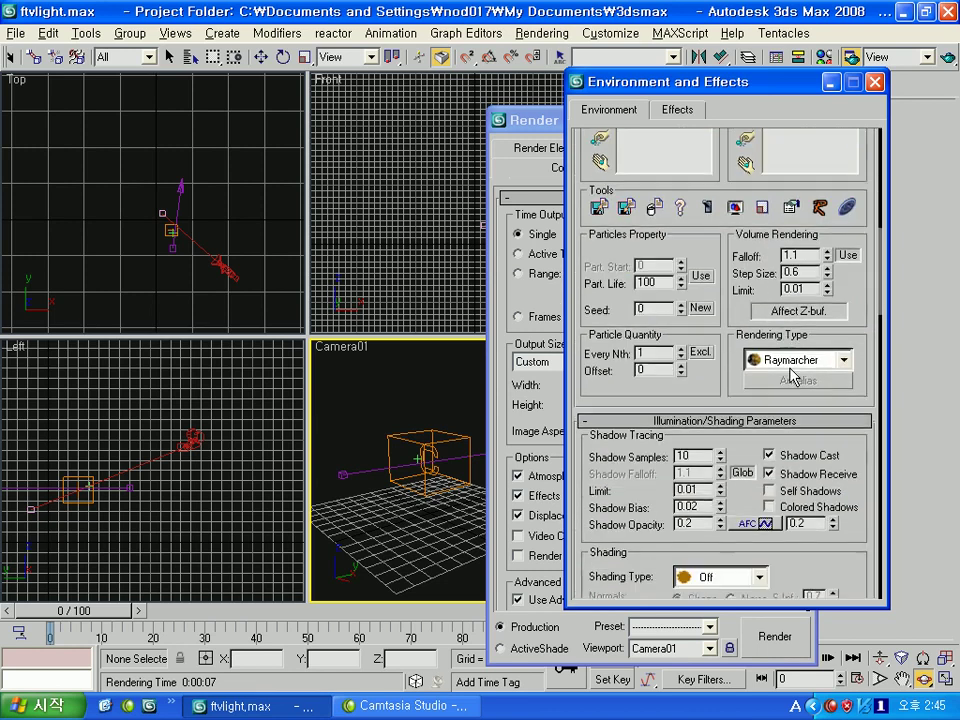
scroll(778, 390, down, 2)
scroll(760, 378, down, 4)
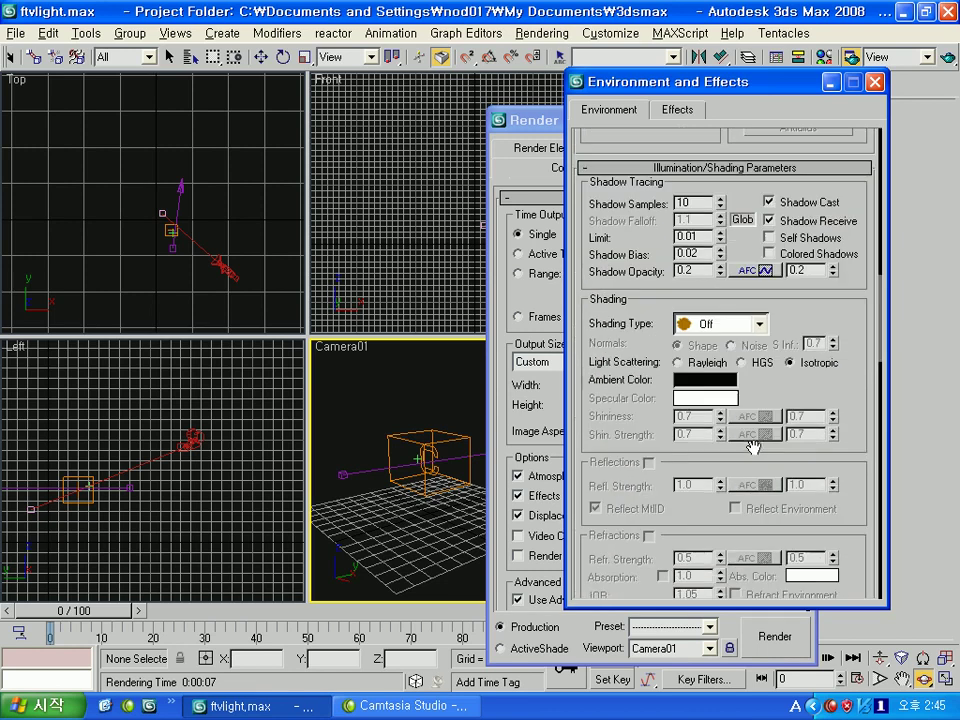
scroll(725, 420, down, 10)
scroll(683, 413, down, 5)
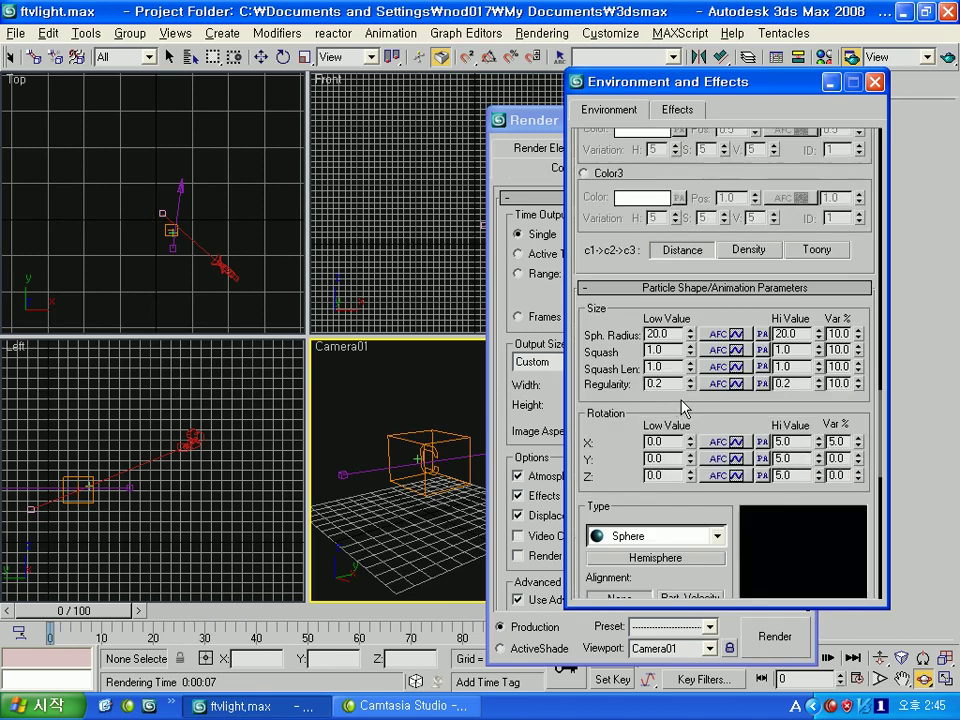
scroll(686, 407, down, 4)
scroll(705, 435, down, 7)
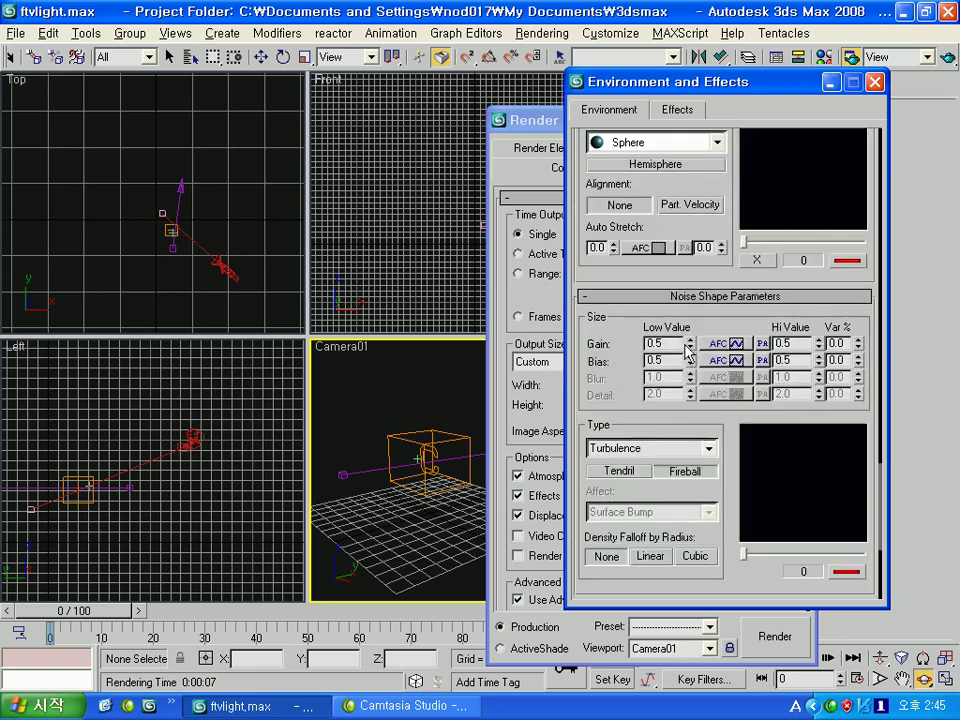
scroll(660, 370, down, 5)
scroll(700, 400, down, 3)
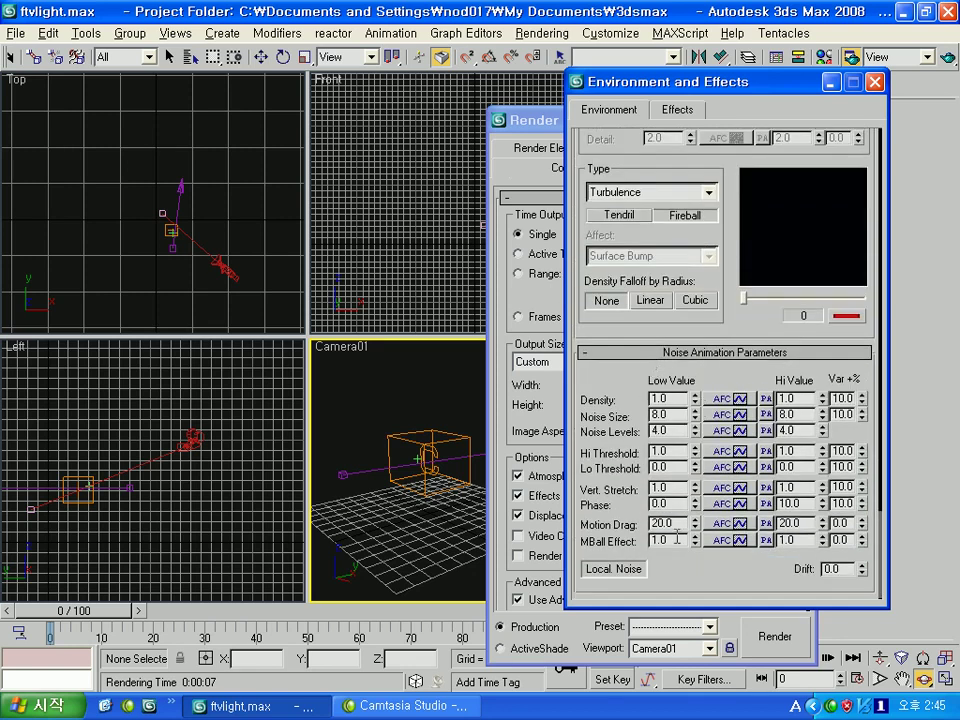
click(874, 88)
click(804, 120)
- Discard changes and open AB-tut2 from the AfterBurn Tutorials folder
click(16, 33)
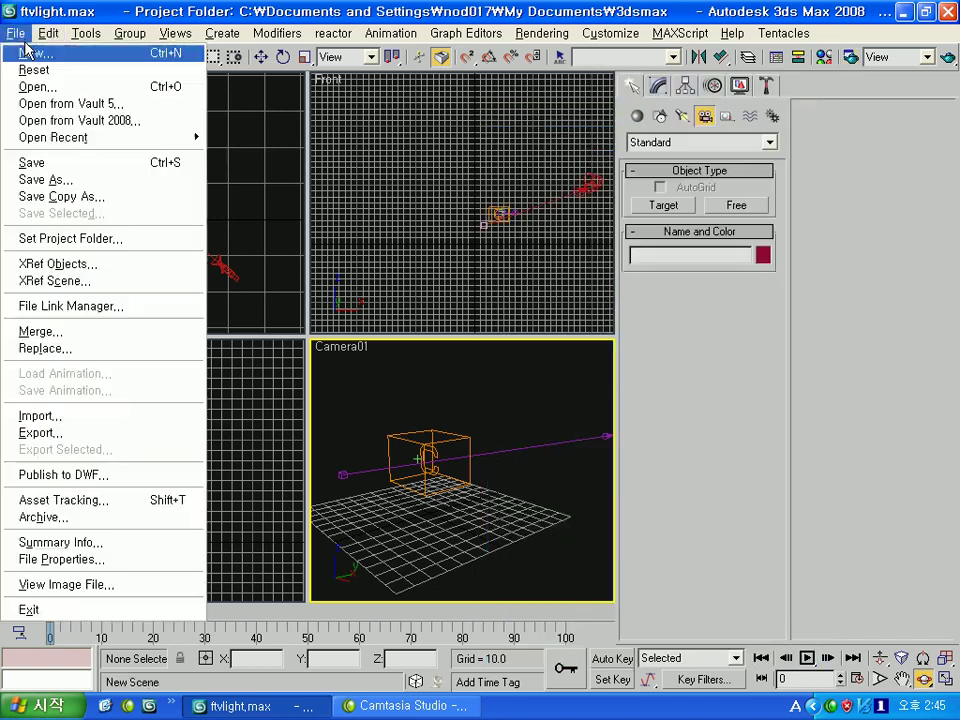
click(40, 87)
click(474, 403)
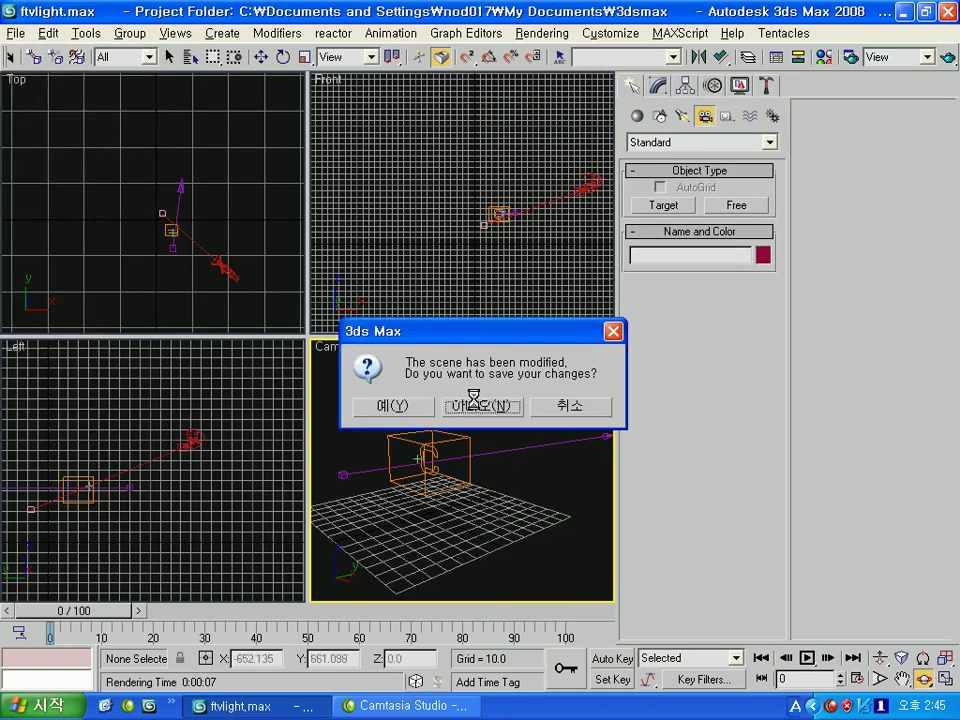
click(374, 116)
click(374, 116)
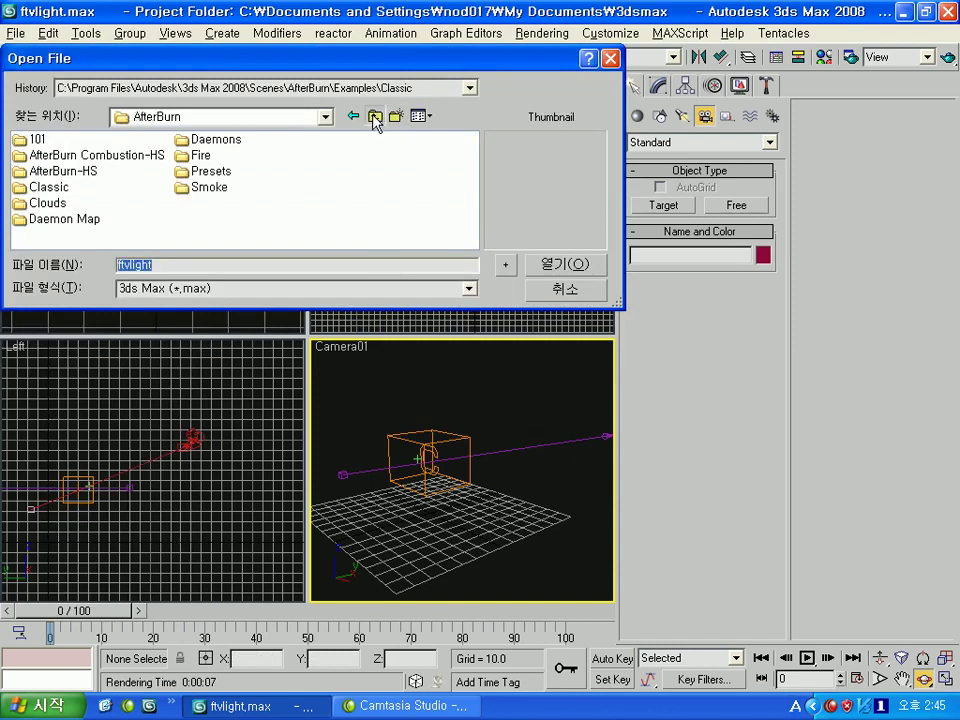
double_click(58, 155)
click(70, 157)
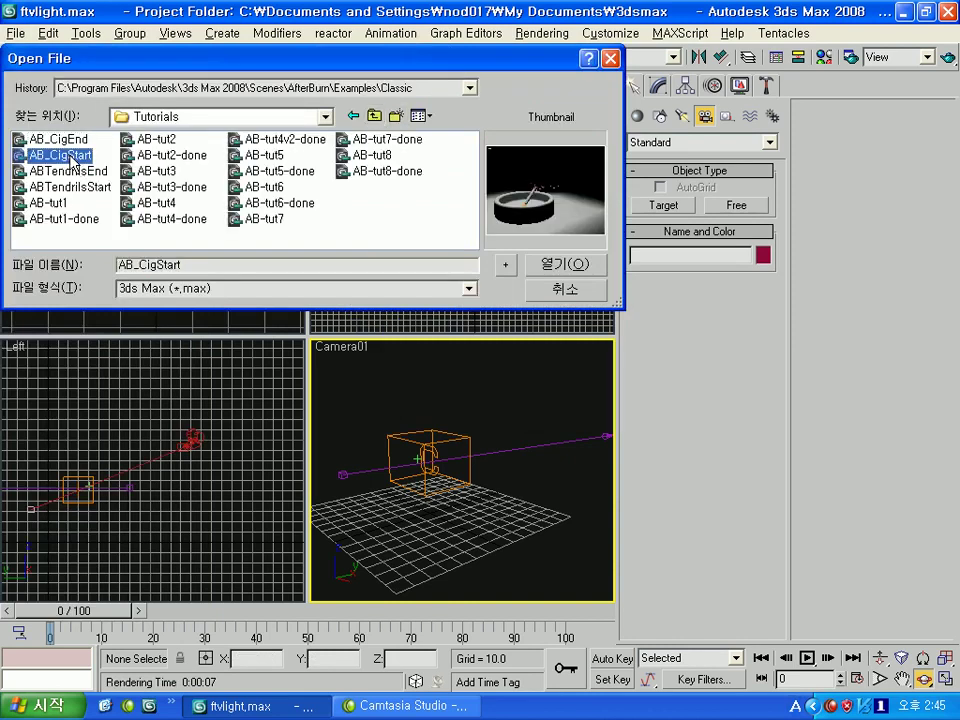
key(Right)
key(Right)
key(Right)
key(Up)
key(Up)
key(Up)
key(Up)
key(Up)
key(Up)
key(Up)
key(Up)
key(Up)
key(Up)
key(Up)
key(Up)
key(Up)
key(Up)
key(Down)
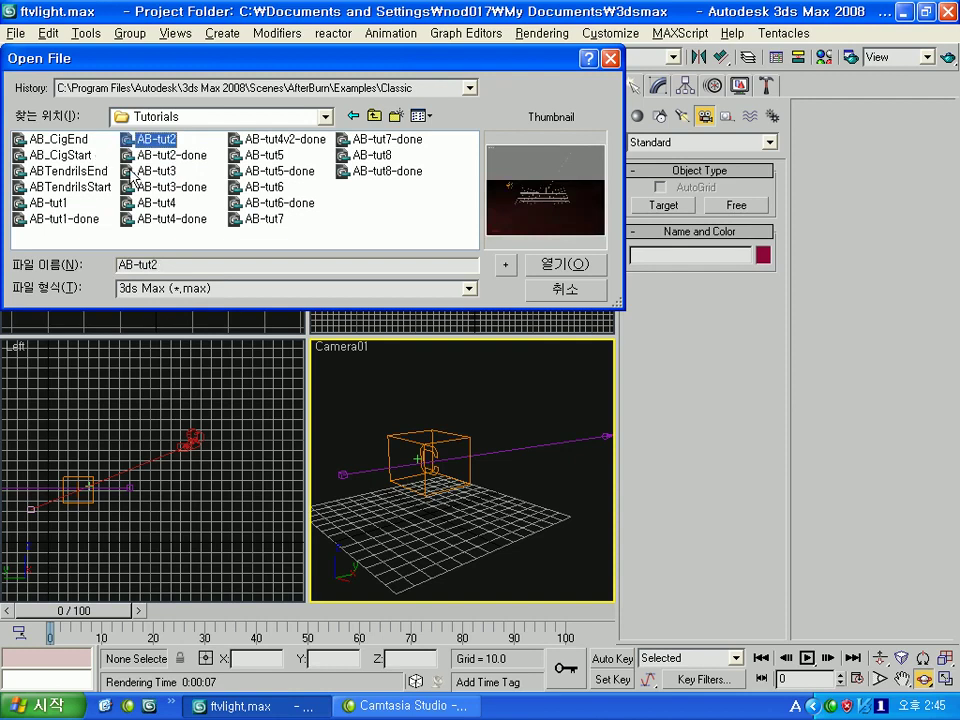
key(Return)
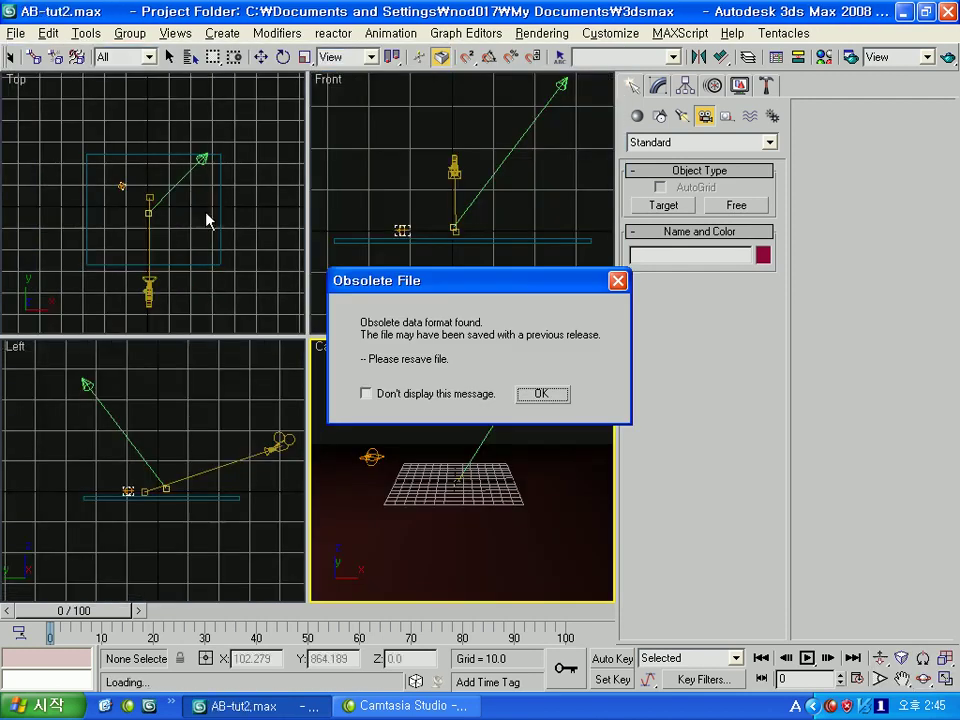
click(550, 396)
- Load AB-tut1-done.max and dismiss the obsolete-file warning
click(16, 33)
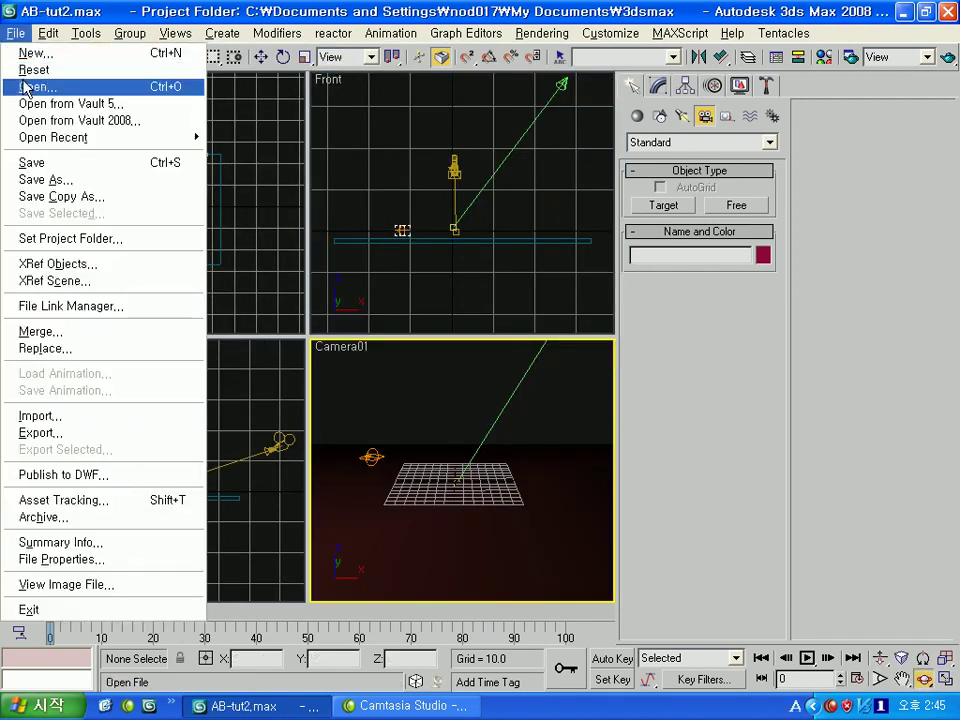
click(35, 86)
double_click(88, 220)
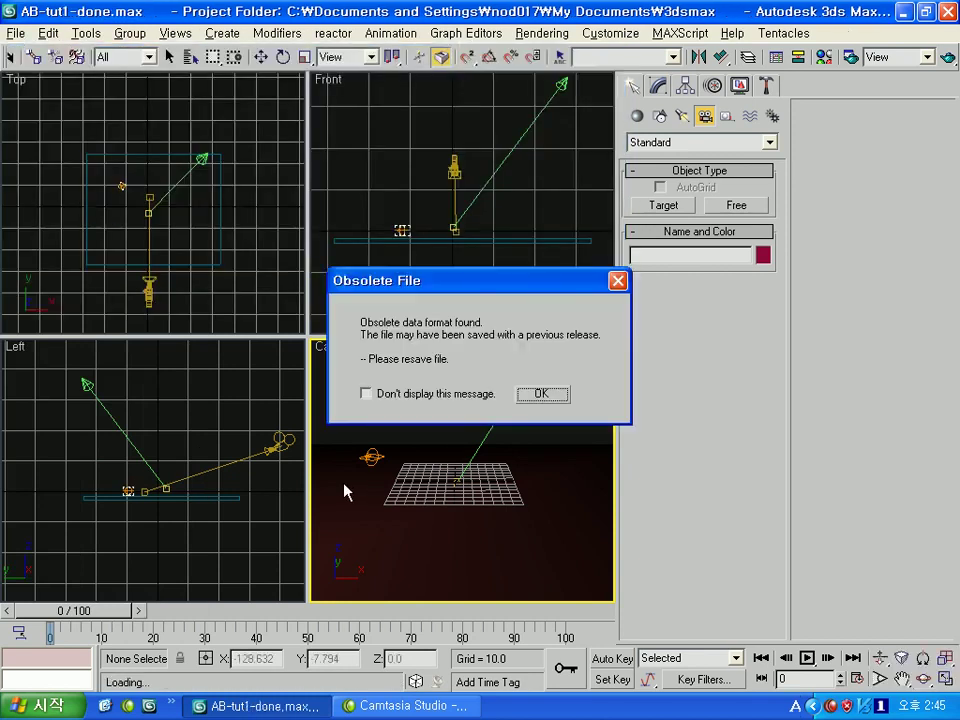
click(553, 396)
- Render maximized Camera01 at frame 63, close the render windows, and scrub ahead to frame 98
drag(128, 611, 356, 617)
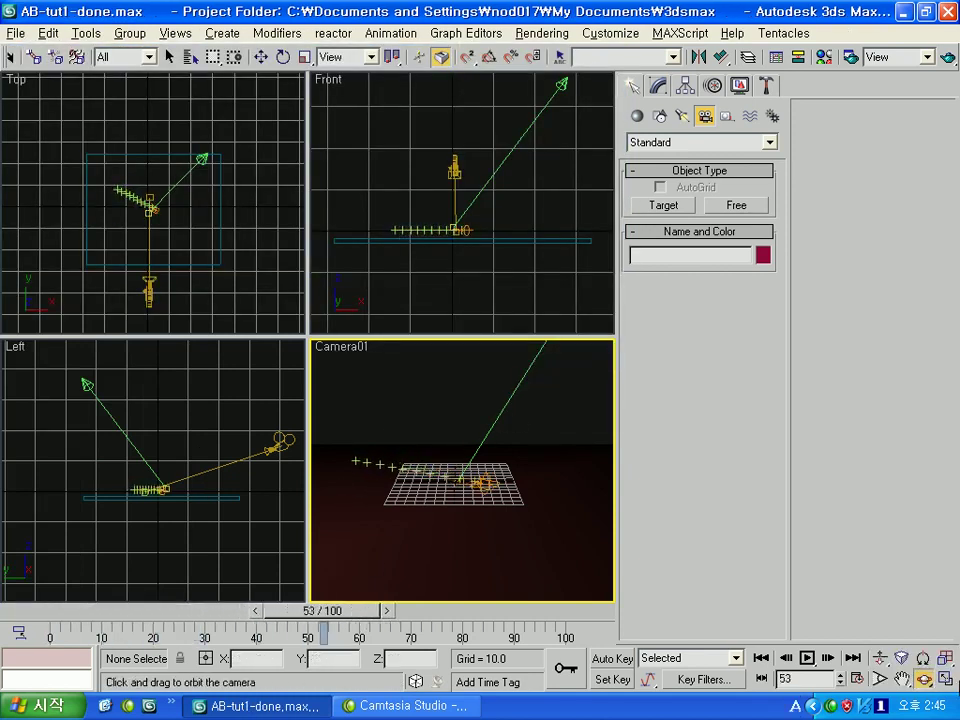
key(alt+w)
mouse_move(323, 620)
mouse_down()
mouse_move(102, 617)
mouse_move(375, 617)
mouse_up()
click(849, 57)
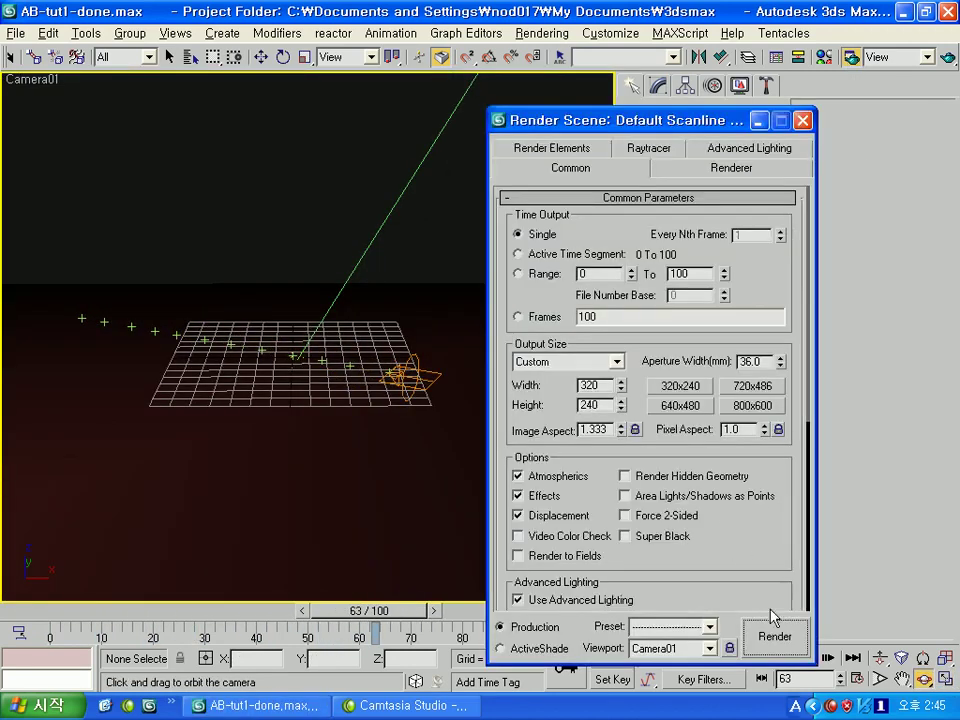
click(776, 643)
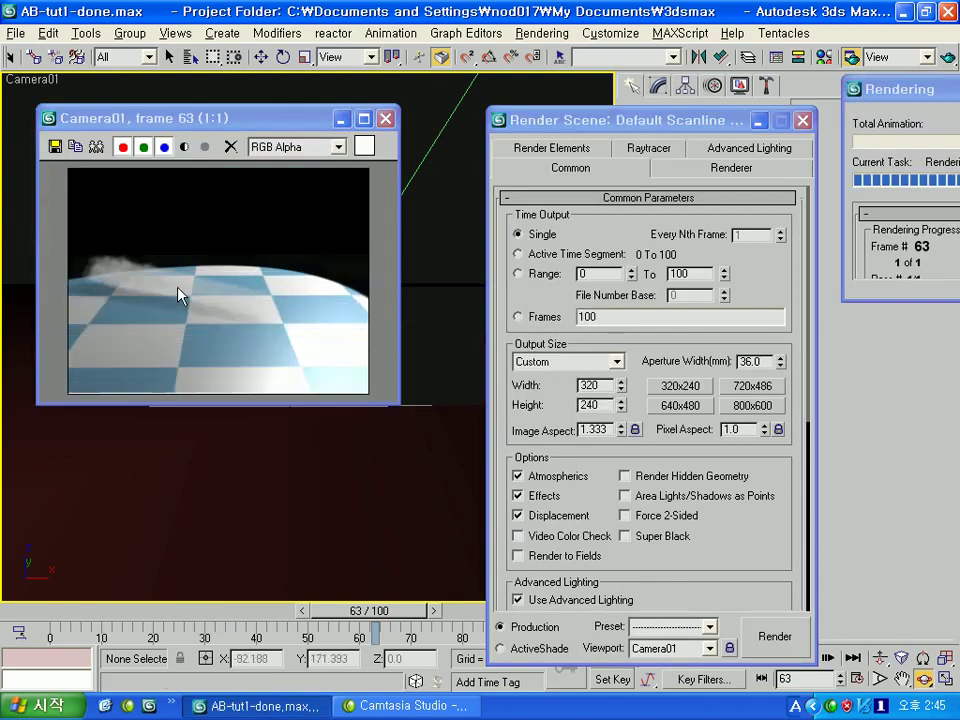
scroll(157, 287, up, 1)
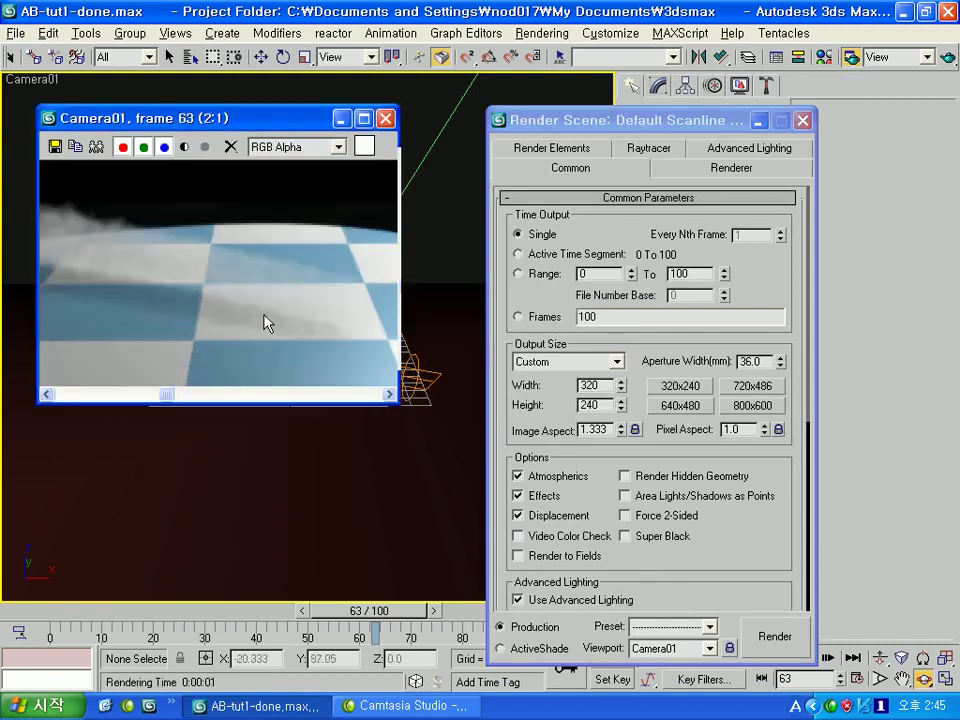
scroll(202, 298, down, 1)
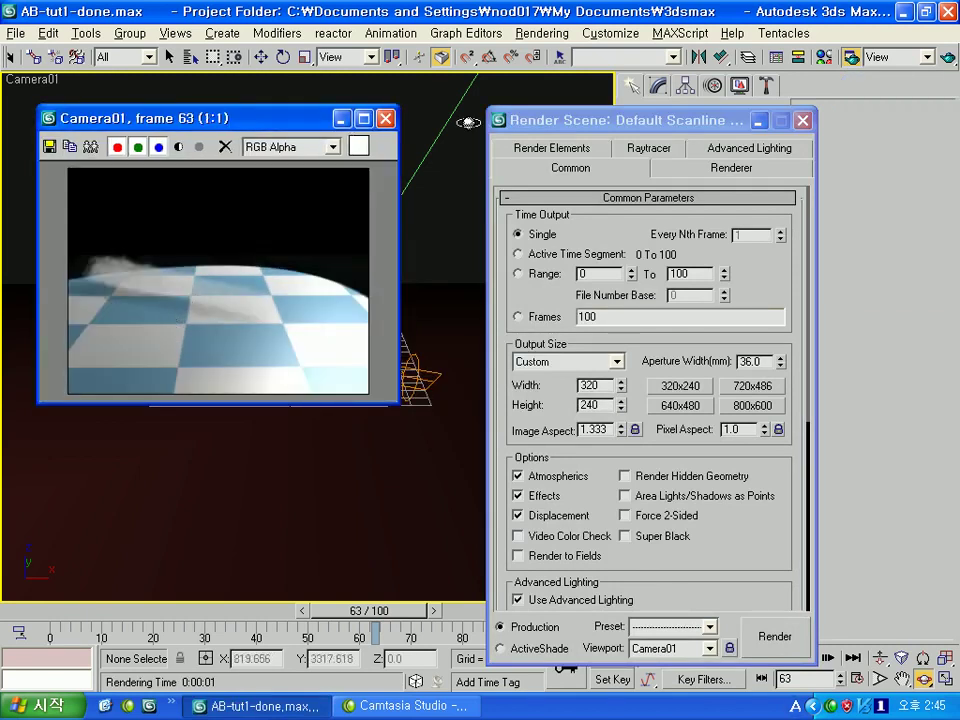
click(385, 118)
click(802, 120)
mouse_move(422, 602)
mouse_down()
mouse_move(490, 605)
mouse_move(141, 597)
mouse_move(533, 605)
mouse_up()
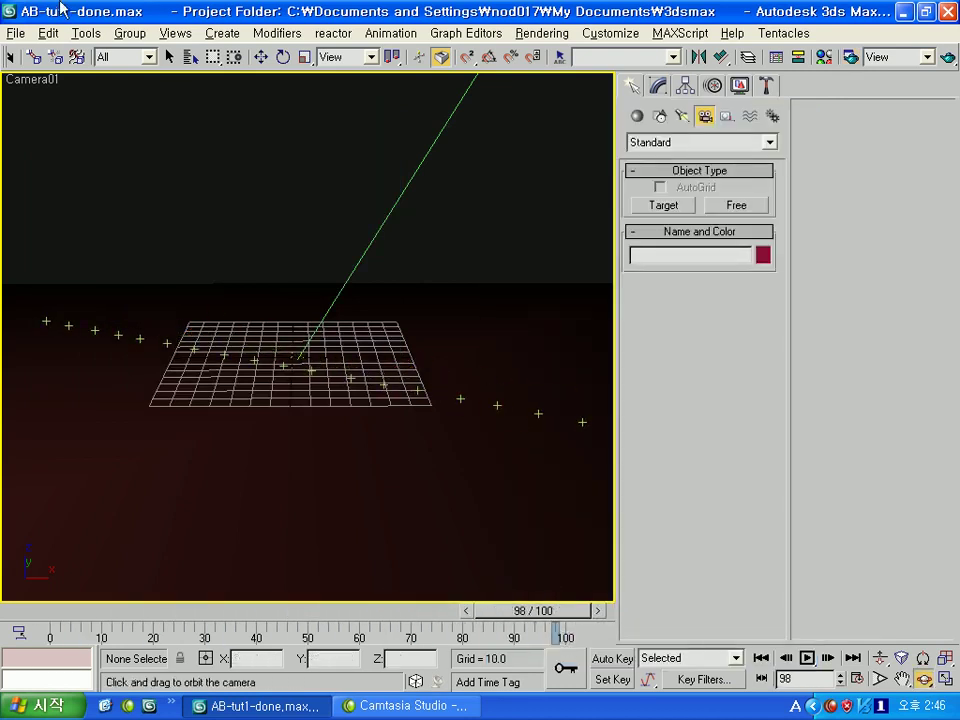
- Discard changes and open AB-tut8-done, continuing past the missing AfterBurn.dlr until 3ds Max crashes
click(16, 33)
click(36, 88)
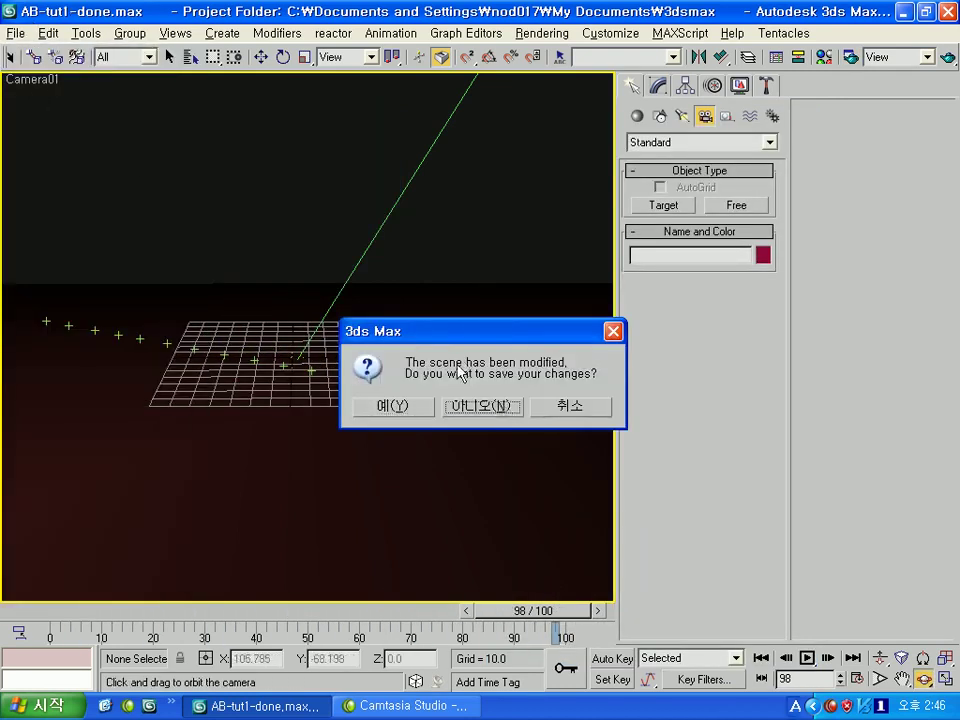
click(476, 405)
click(265, 188)
key(Up)
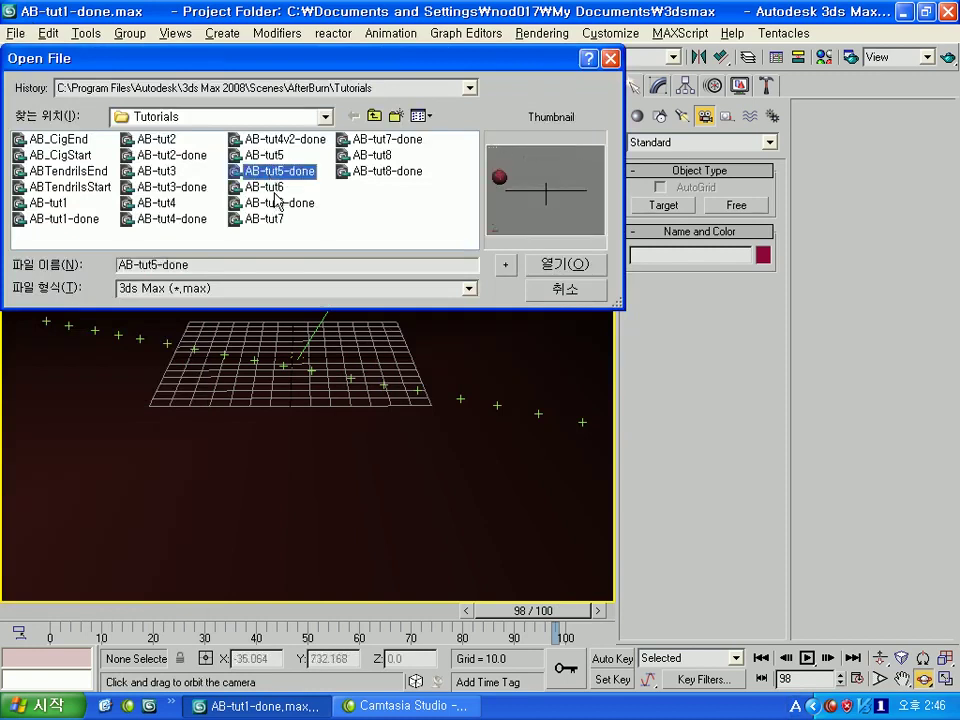
key(Right)
double_click(390, 176)
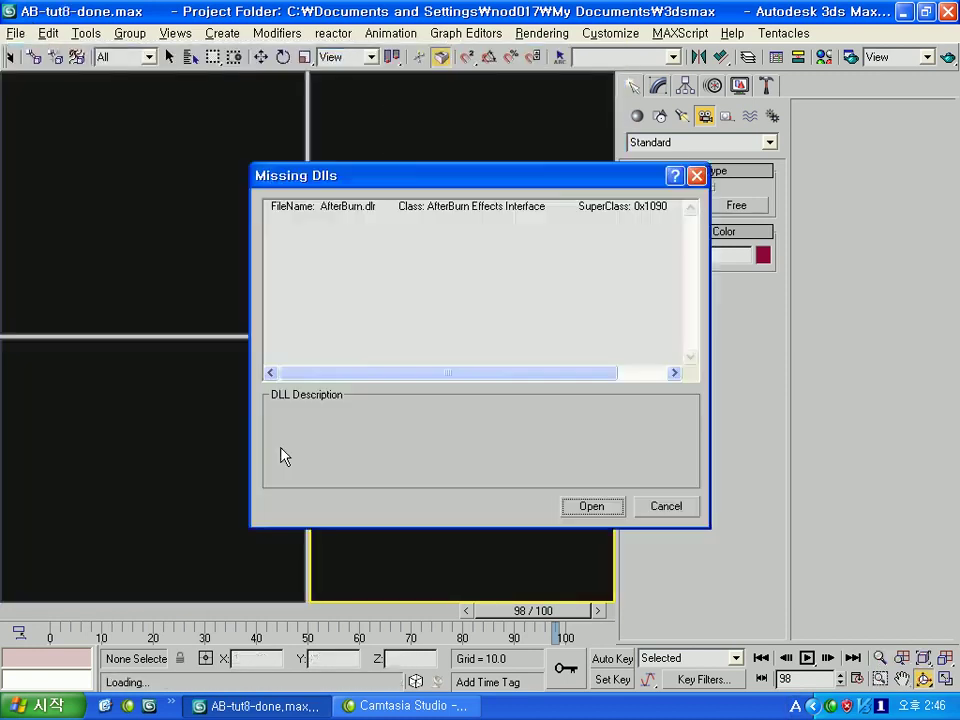
click(591, 508)
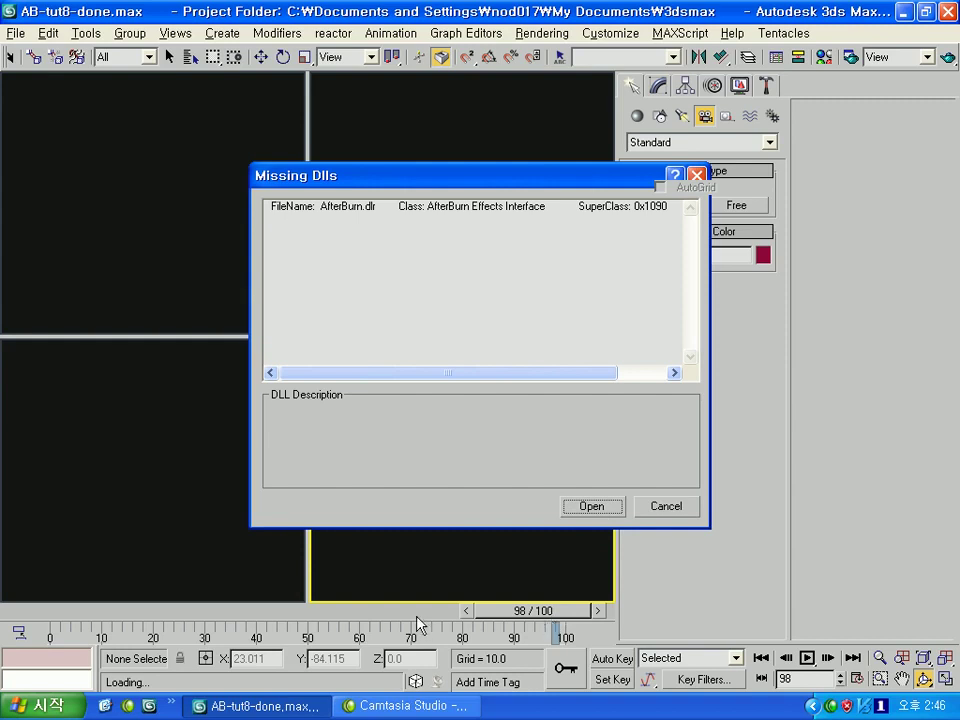
key(Return)
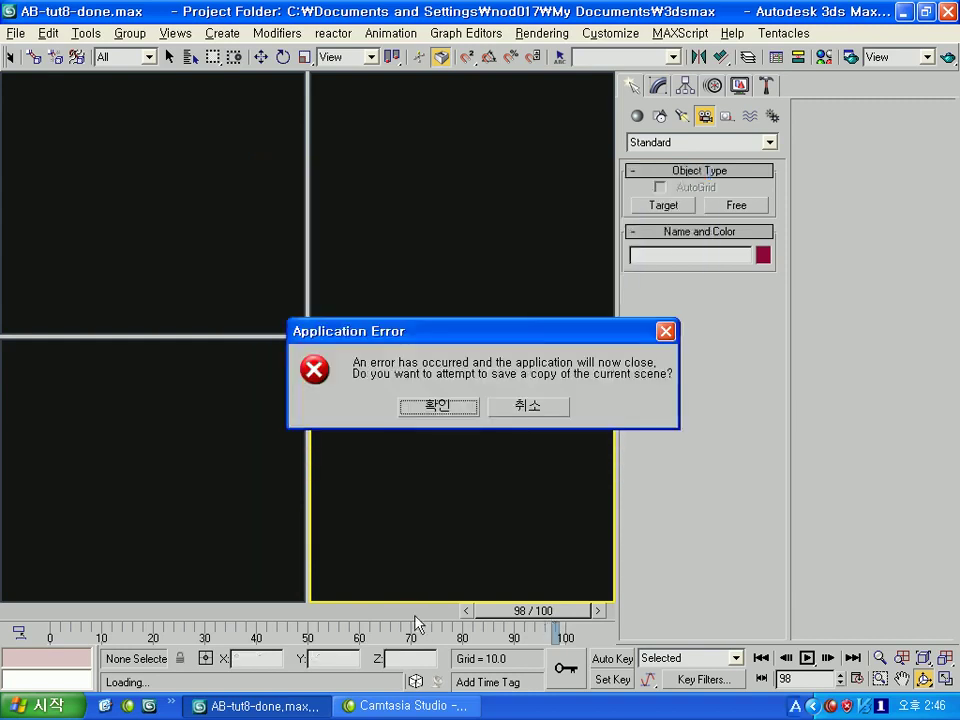
click(516, 407)
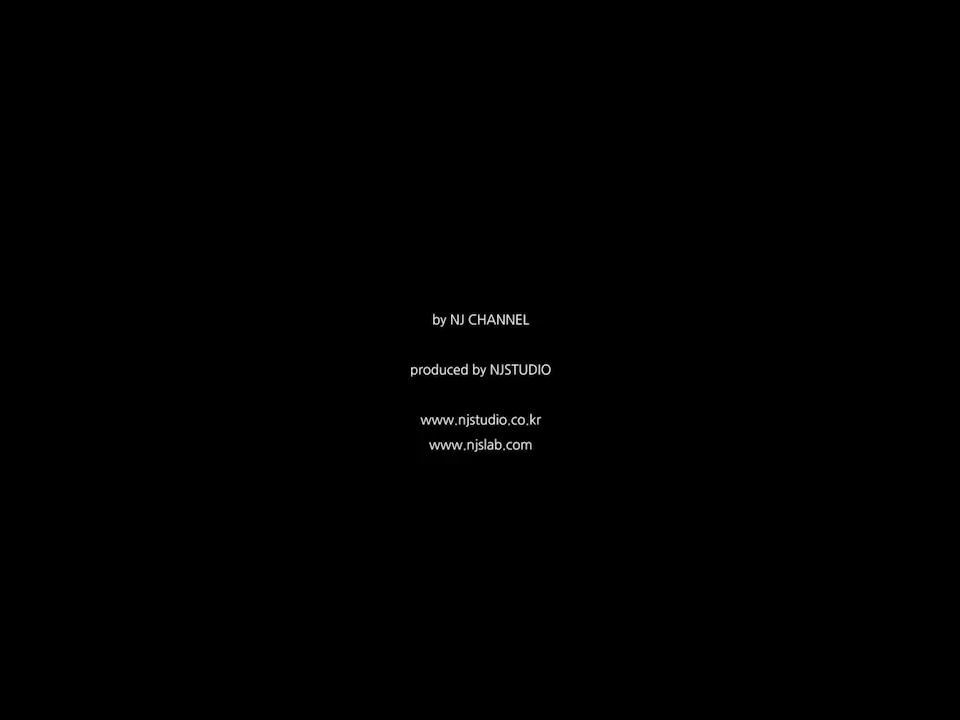